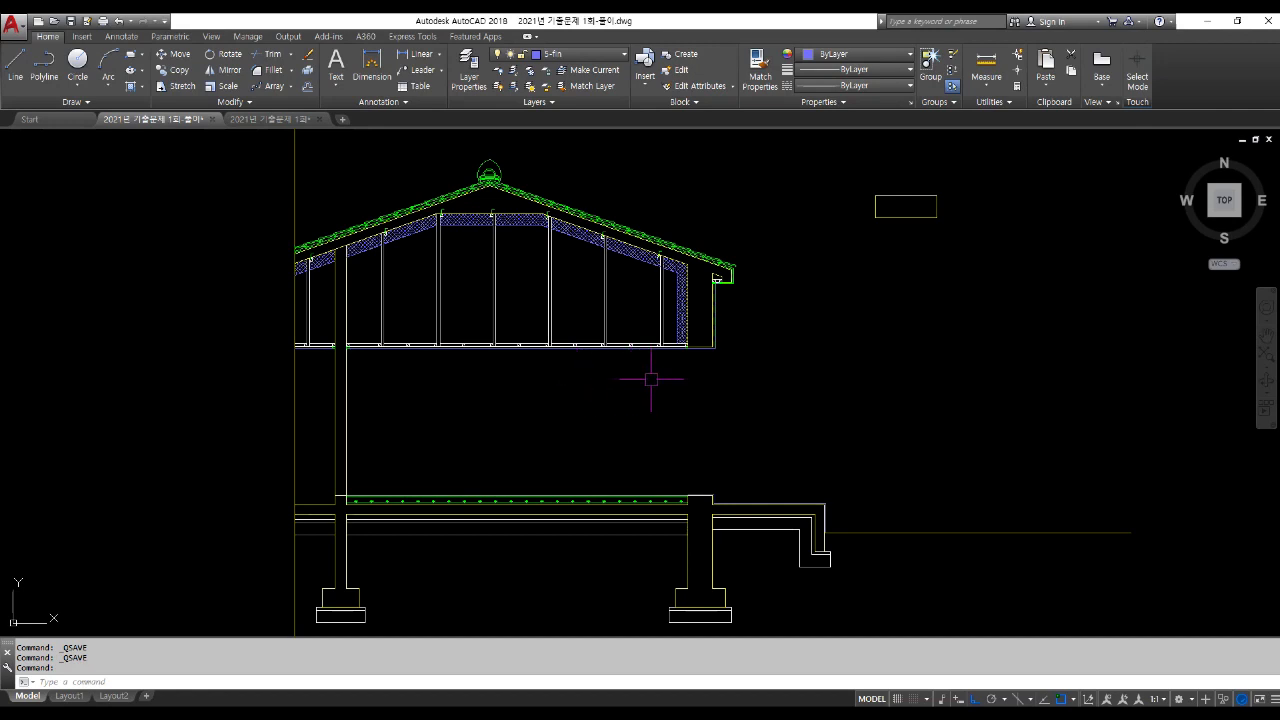
{"action": "mouse_move", "coordinate": [466, 480]}
{"action": "middle_mouse_down"}
{"action": "mouse_move", "coordinate": [500, 491]}
{"action": "mouse_move", "coordinate": [380, 493]}
{"action": "middle_mouse_up"}
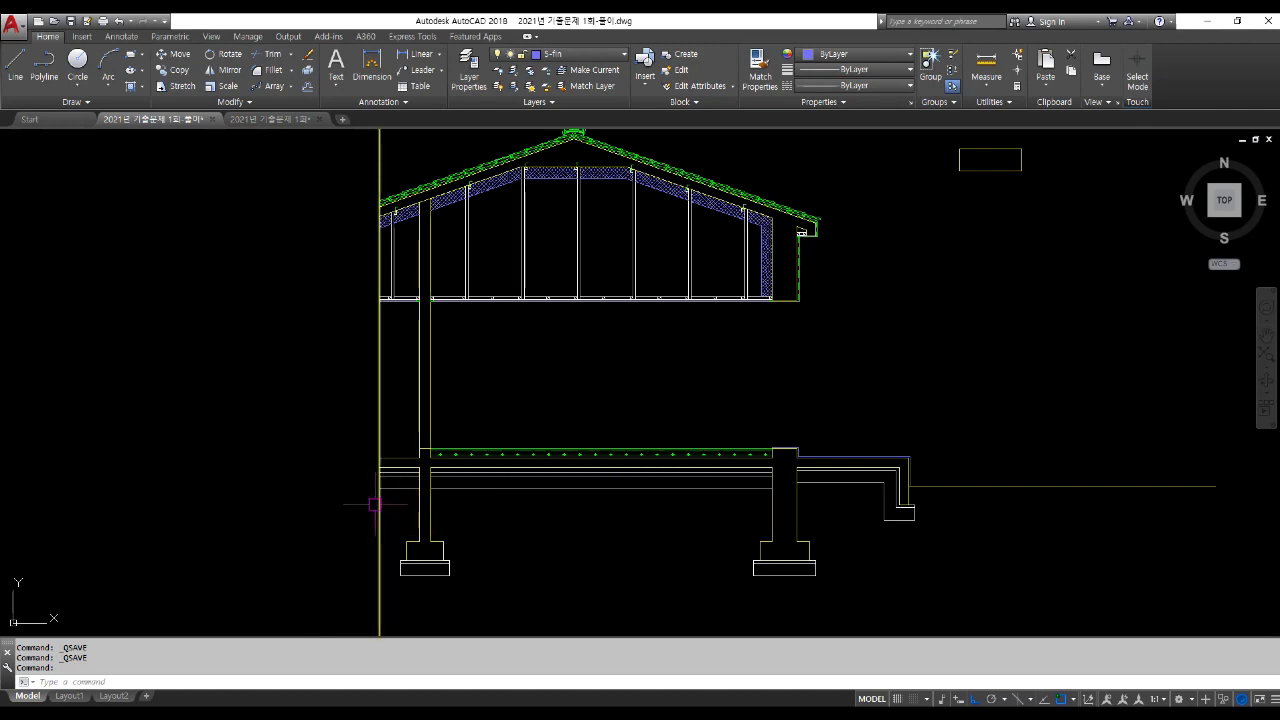
{"action": "scroll", "coordinate": [374, 508], "scroll_direction": "up", "scroll_amount": 7}
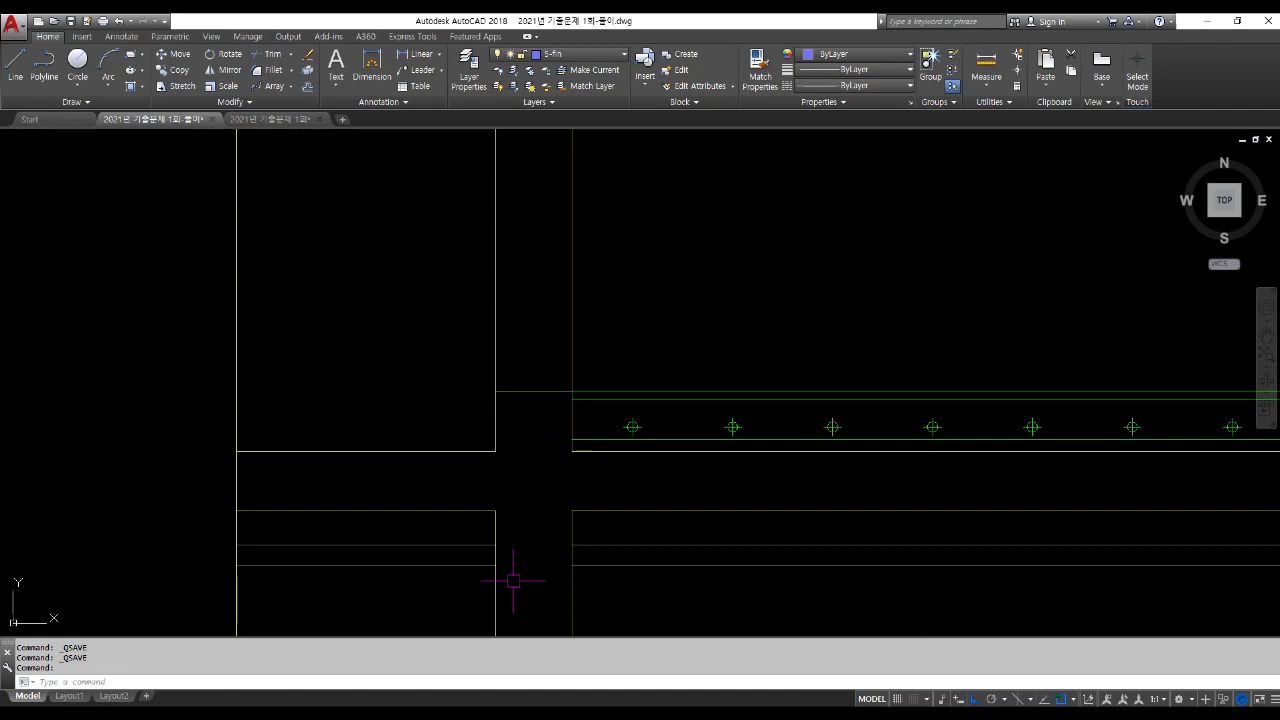
{"action": "type", "text": "ㅎ"}
{"action": "key", "text": "Return"}
{"action": "key", "text": "Escape"}
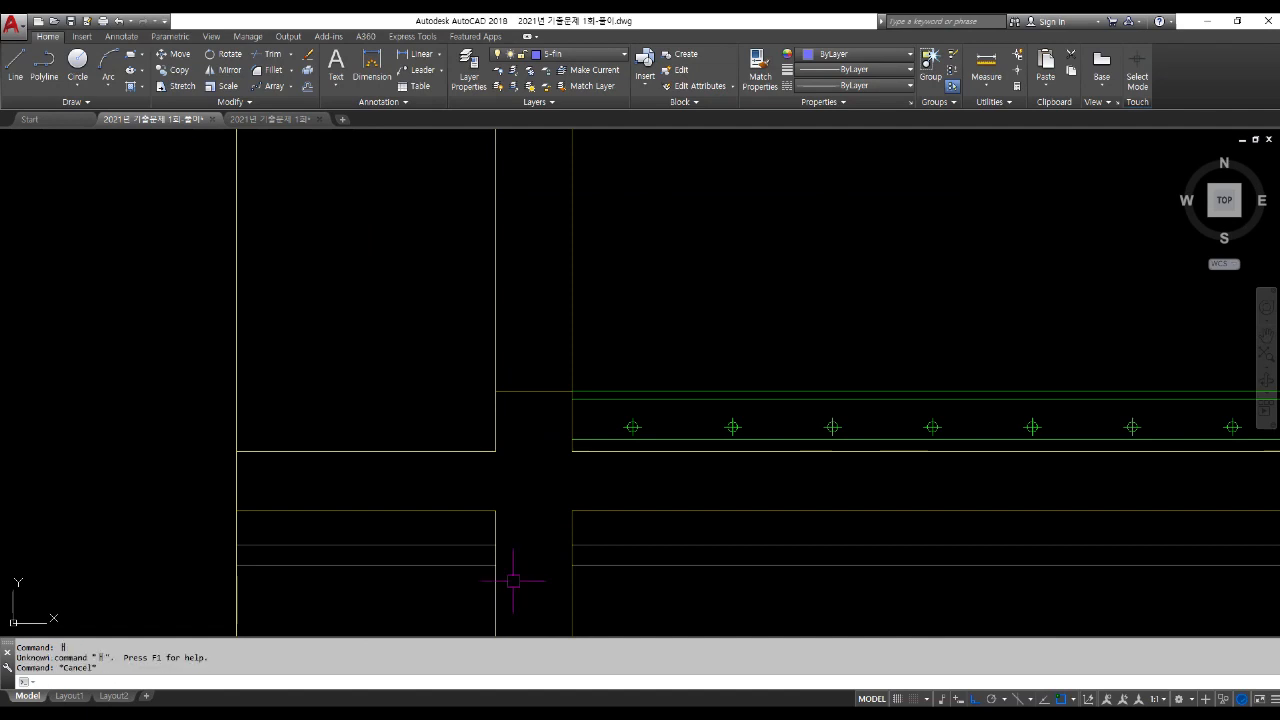
{"action": "key", "text": "Escape"}
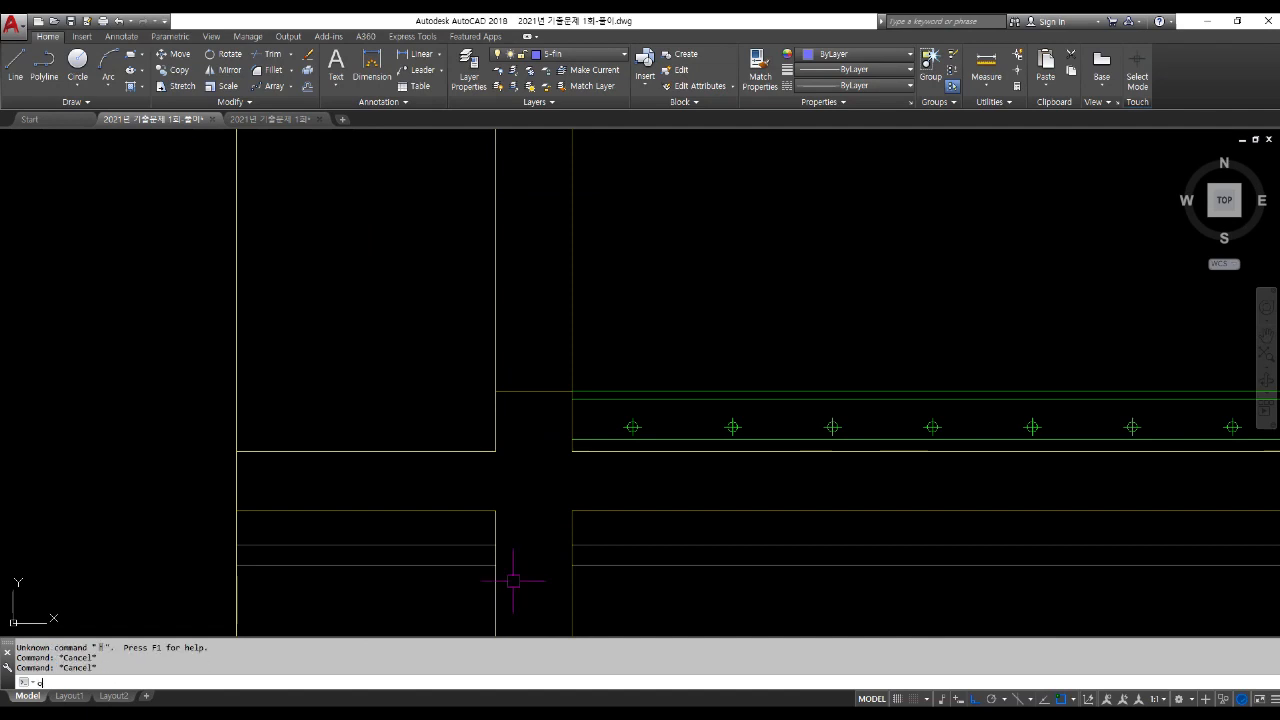
{"action": "key", "text": "Return"}
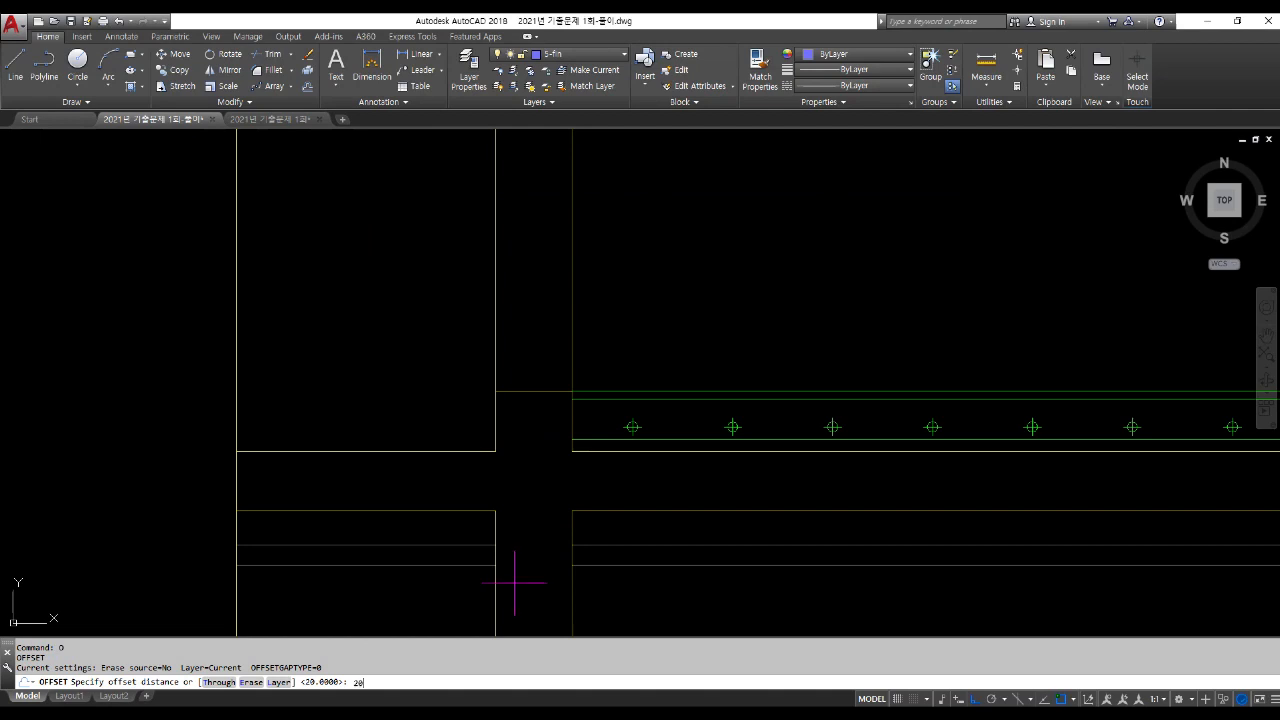
{"action": "key", "text": "Return"}
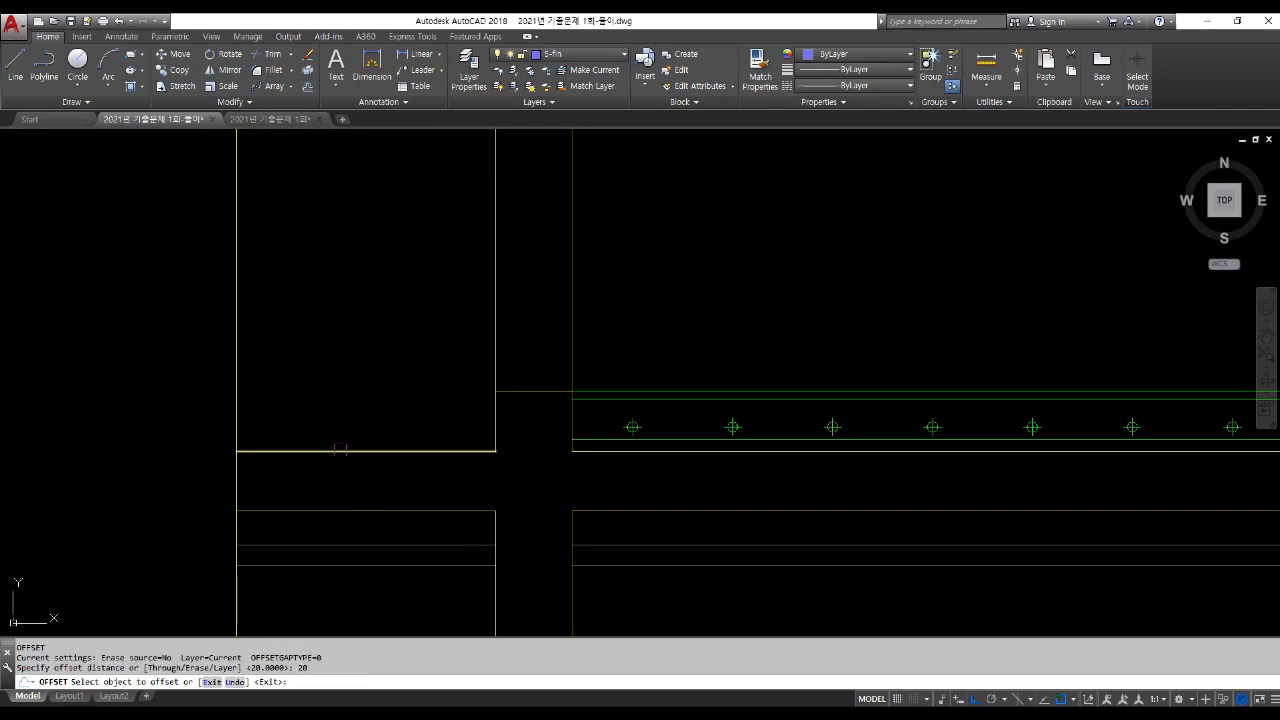
{"action": "key", "text": "Escape"}
{"action": "key", "text": "Escape"}
Step: Make 3-etc the current layer and offset the interior wall's left face and the adjoining slab top 20 into the left room
{"action": "left_click", "coordinate": [560, 54]}
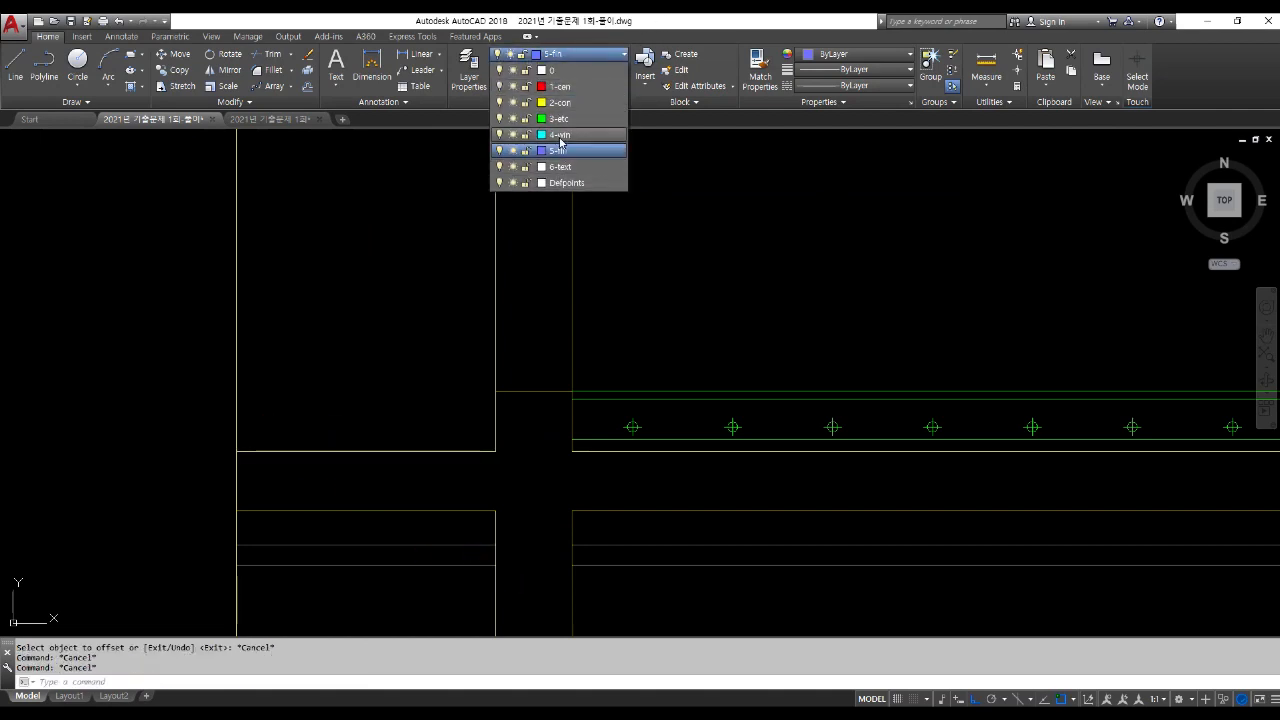
{"action": "left_click", "coordinate": [558, 118]}
{"action": "key", "text": "Escape"}
{"action": "type", "text": "c"}
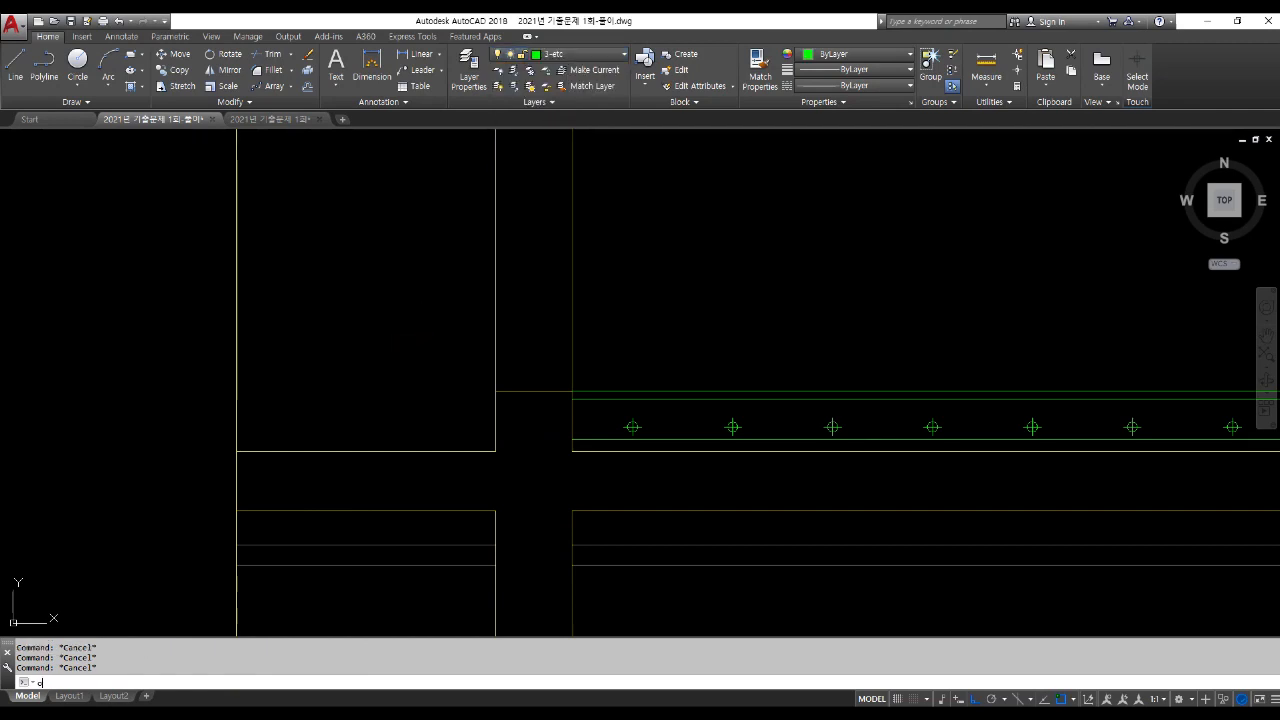
{"action": "key", "text": "Return"}
{"action": "type", "text": "20"}
{"action": "key", "text": "Return"}
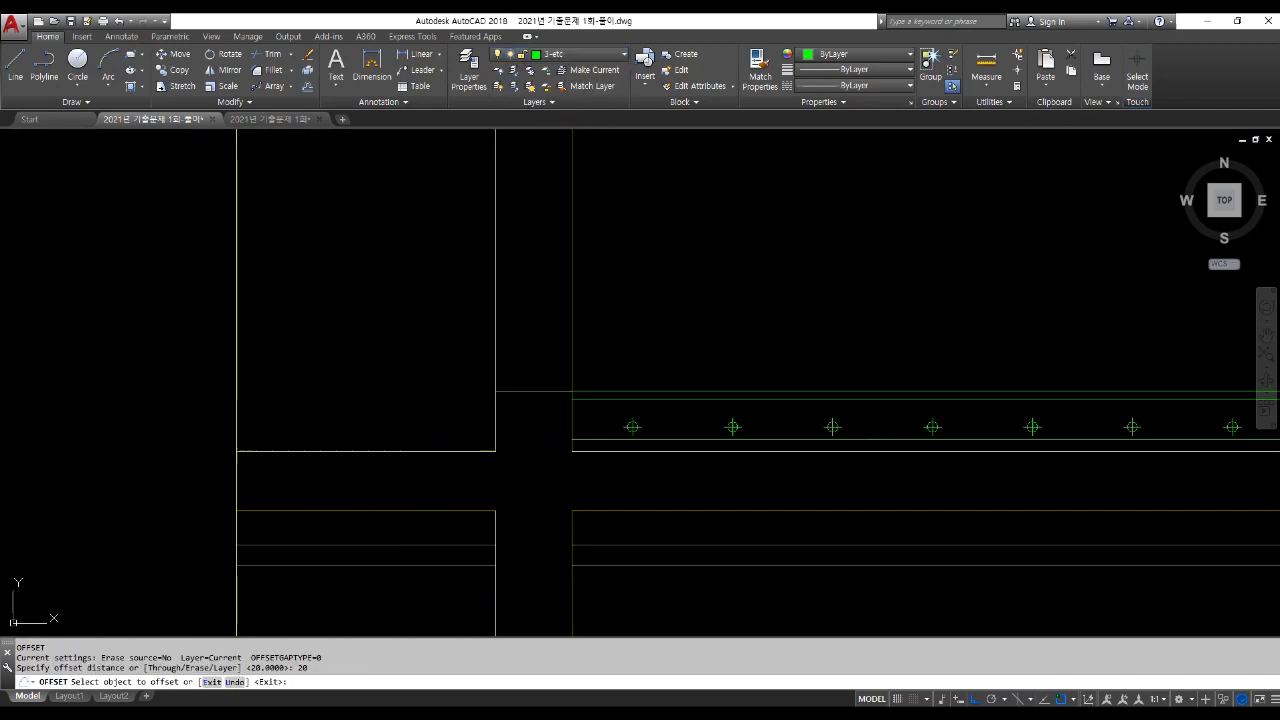
{"action": "left_click", "coordinate": [495, 395]}
{"action": "left_click", "coordinate": [474, 394]}
{"action": "left_click", "coordinate": [491, 403]}
{"action": "left_click", "coordinate": [366, 406]}
{"action": "scroll", "coordinate": [465, 470], "scroll_direction": "down", "scroll_amount": 4}
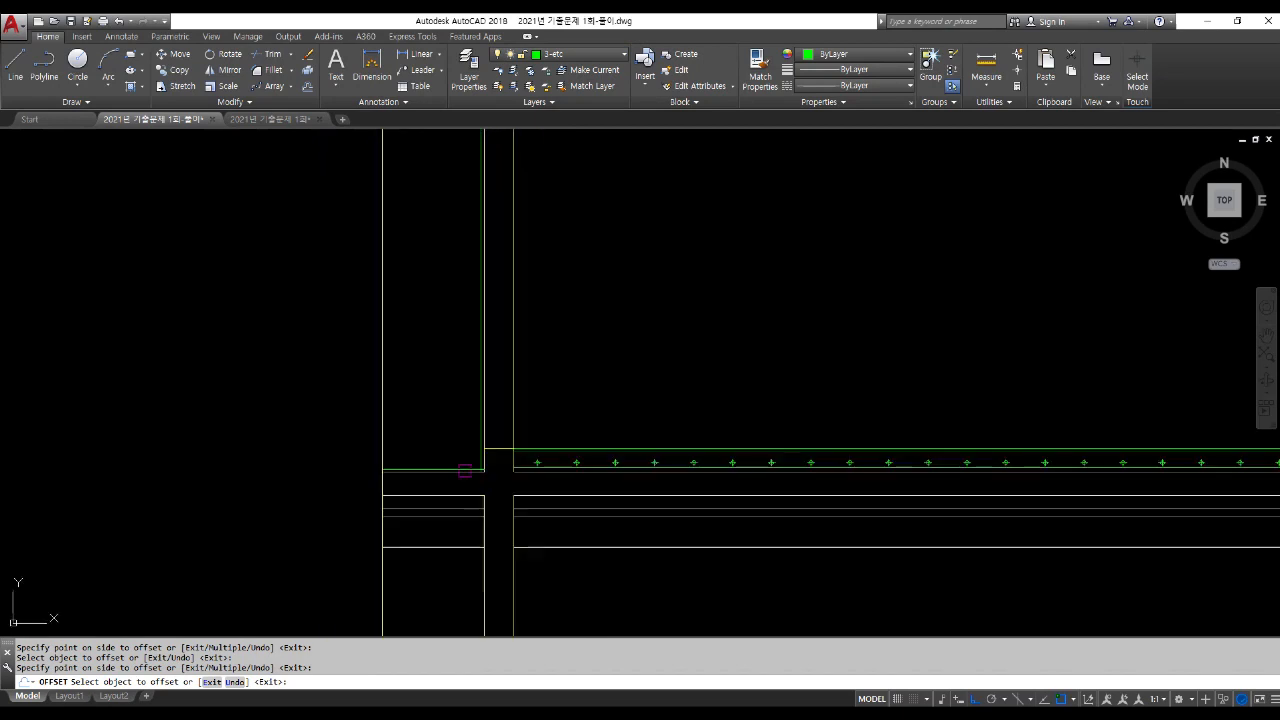
{"action": "scroll", "coordinate": [486, 468], "scroll_direction": "down", "scroll_amount": 2}
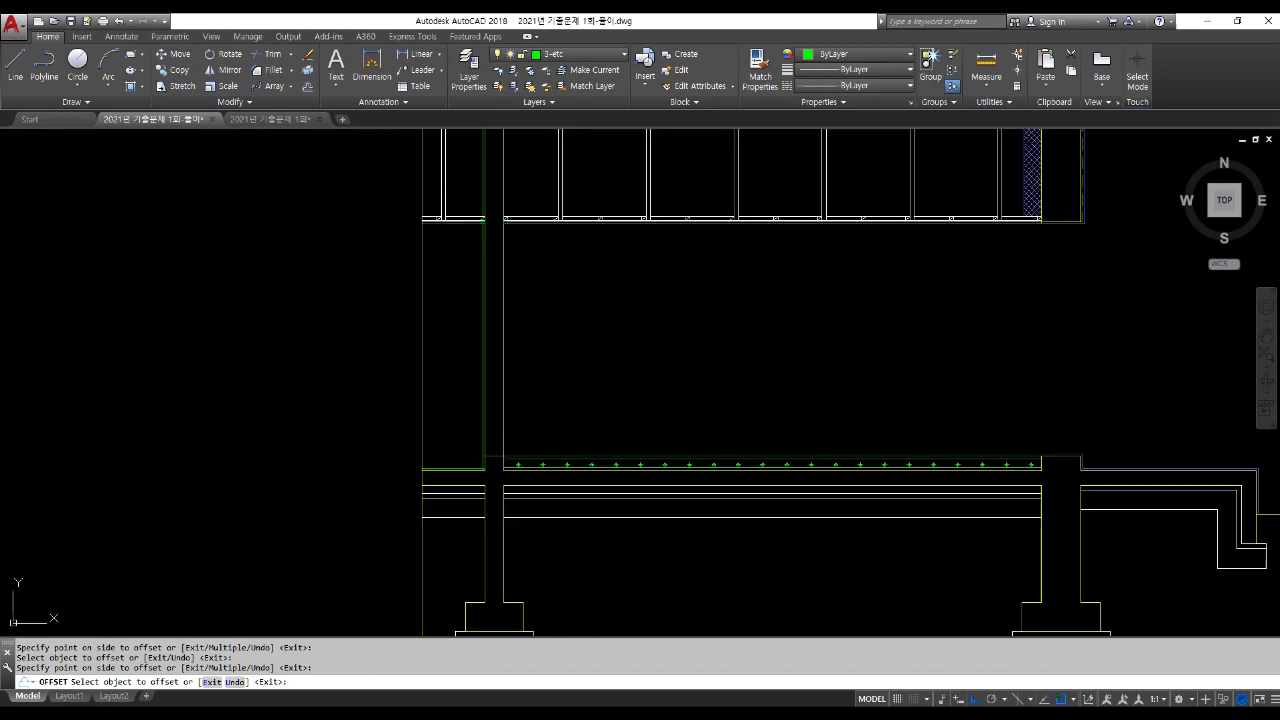
{"action": "key", "text": "Escape"}
{"action": "scroll", "coordinate": [486, 468], "scroll_direction": "up", "scroll_amount": 4}
{"action": "type", "text": "t"}
{"action": "key", "text": "Escape"}
{"action": "key", "text": "Escape"}
{"action": "type", "text": "t"}
{"action": "scroll", "coordinate": [469, 382], "scroll_direction": "up", "scroll_amount": 2}
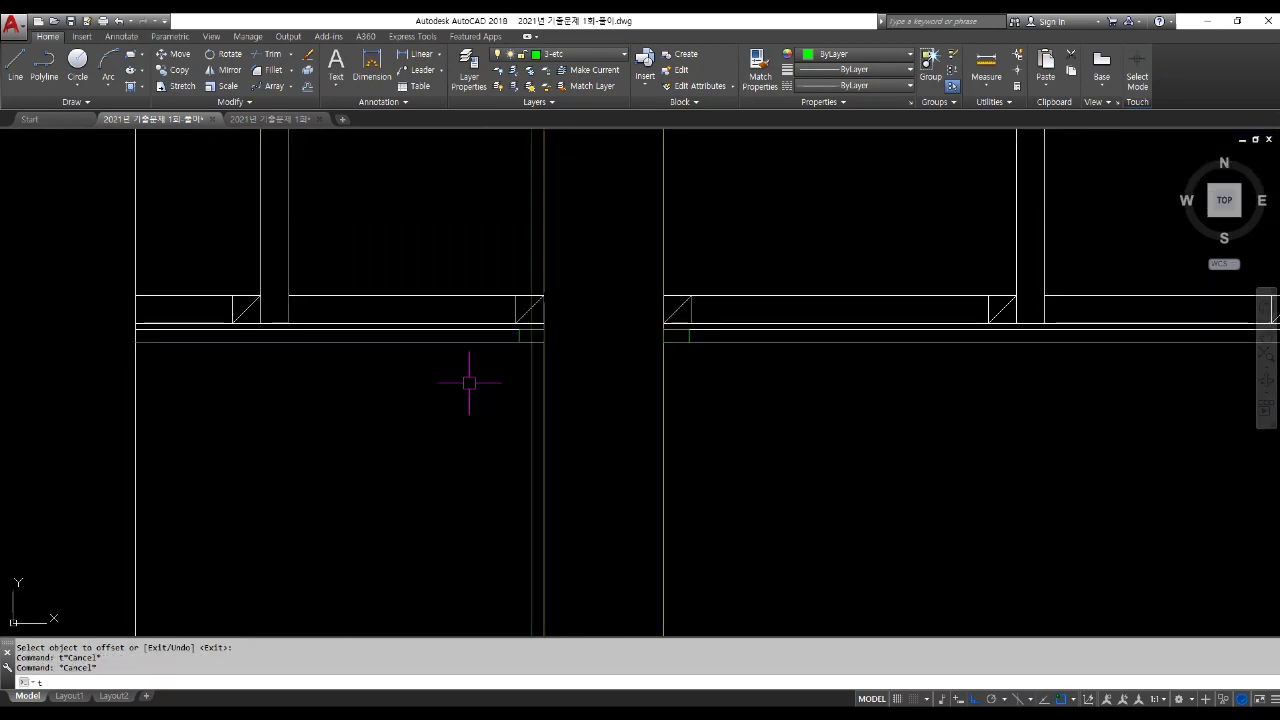
{"action": "type", "text": "r"}
{"action": "key", "text": "Return"}
{"action": "left_click", "coordinate": [500, 333]}
{"action": "key", "text": "Escape"}
Step: Trim the offset wall line at the ceiling molding's lower edge and erase the leftover piece above the molding
{"action": "key", "text": "Return"}
{"action": "scroll", "coordinate": [540, 330], "scroll_direction": "up", "scroll_amount": 5}
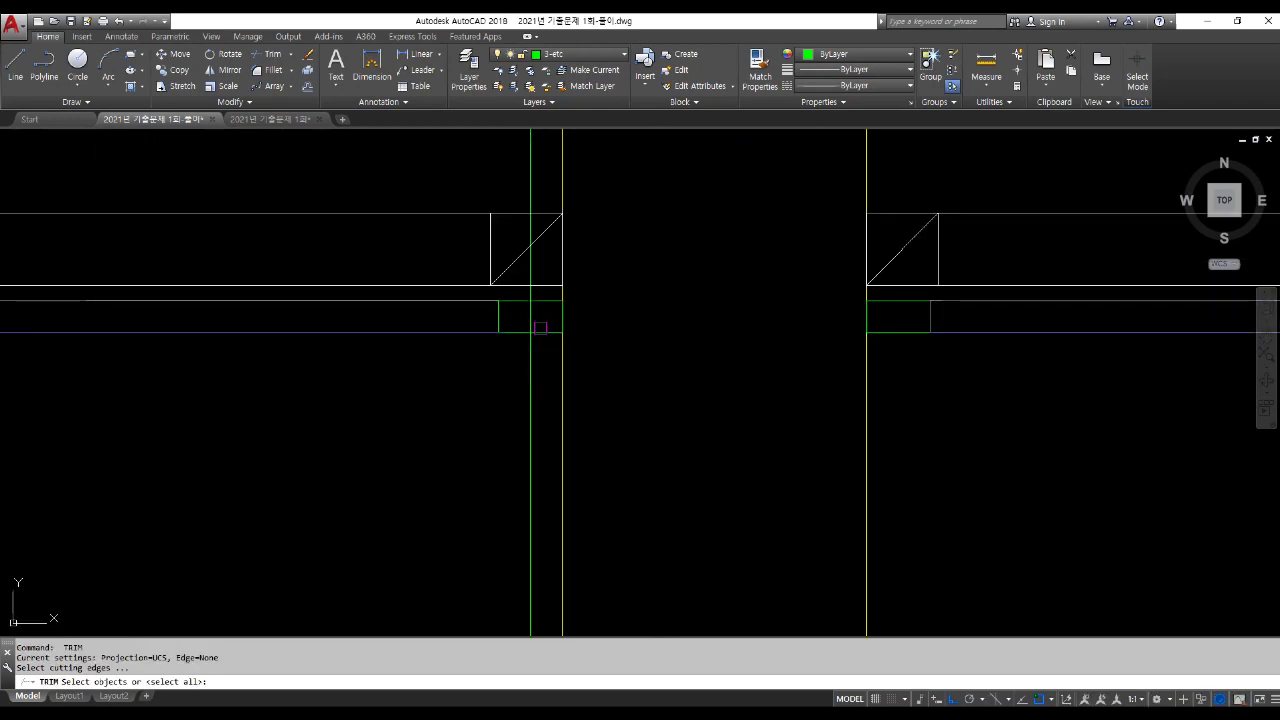
{"action": "left_click", "coordinate": [540, 327]}
{"action": "key", "text": "Return"}
{"action": "left_click", "coordinate": [529, 272]}
{"action": "key", "text": "Return"}
{"action": "type", "text": "e"}
{"action": "key", "text": "Return"}
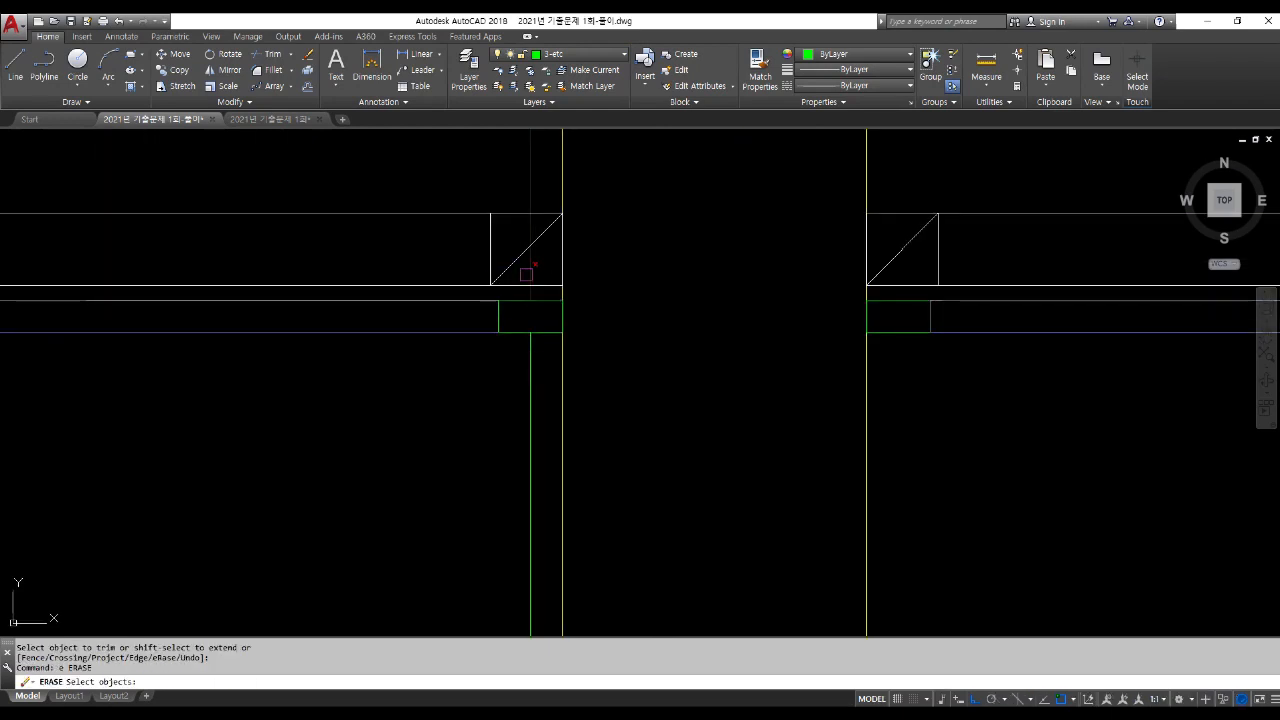
{"action": "left_click", "coordinate": [514, 287]}
Step: Fillet the offset wall line and offset slab line with radius 0 into a sharp corner at the floor
{"action": "scroll", "coordinate": [518, 300], "scroll_direction": "down", "scroll_amount": 5}
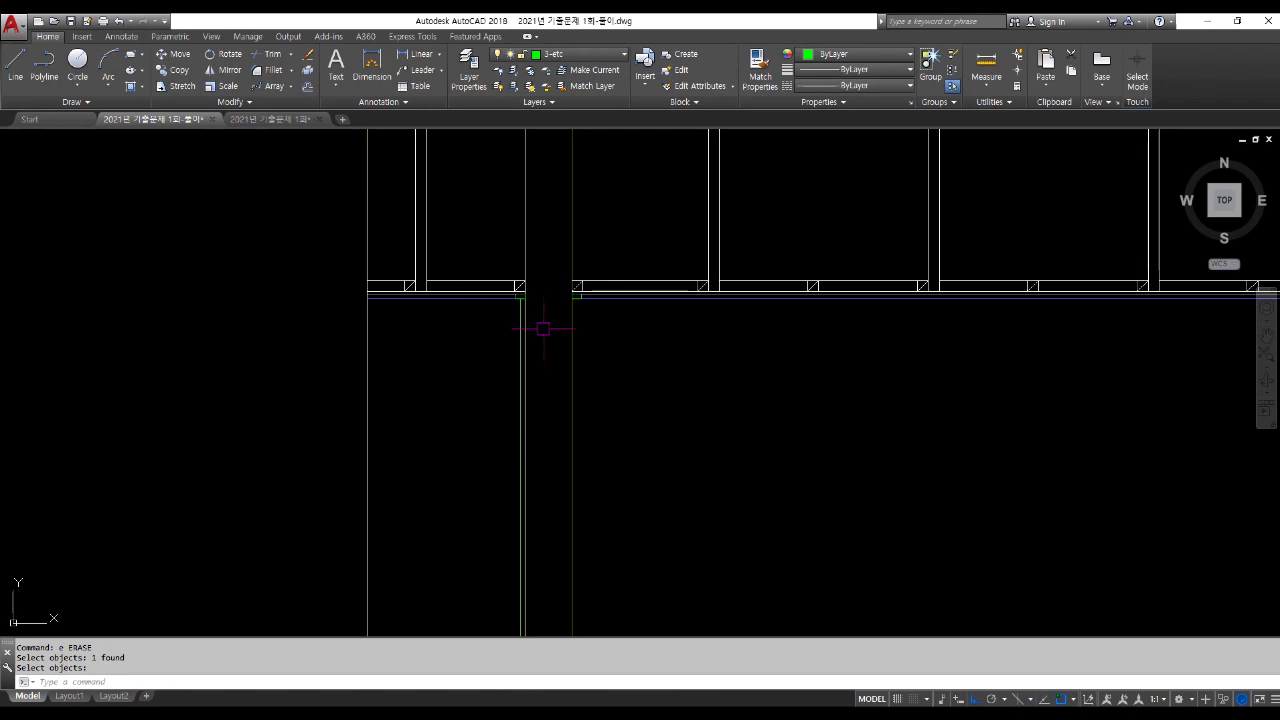
{"action": "scroll", "coordinate": [543, 330], "scroll_direction": "down", "scroll_amount": 2}
{"action": "middle_click_drag", "start_coordinate": [540, 371], "coordinate": [523, 229]}
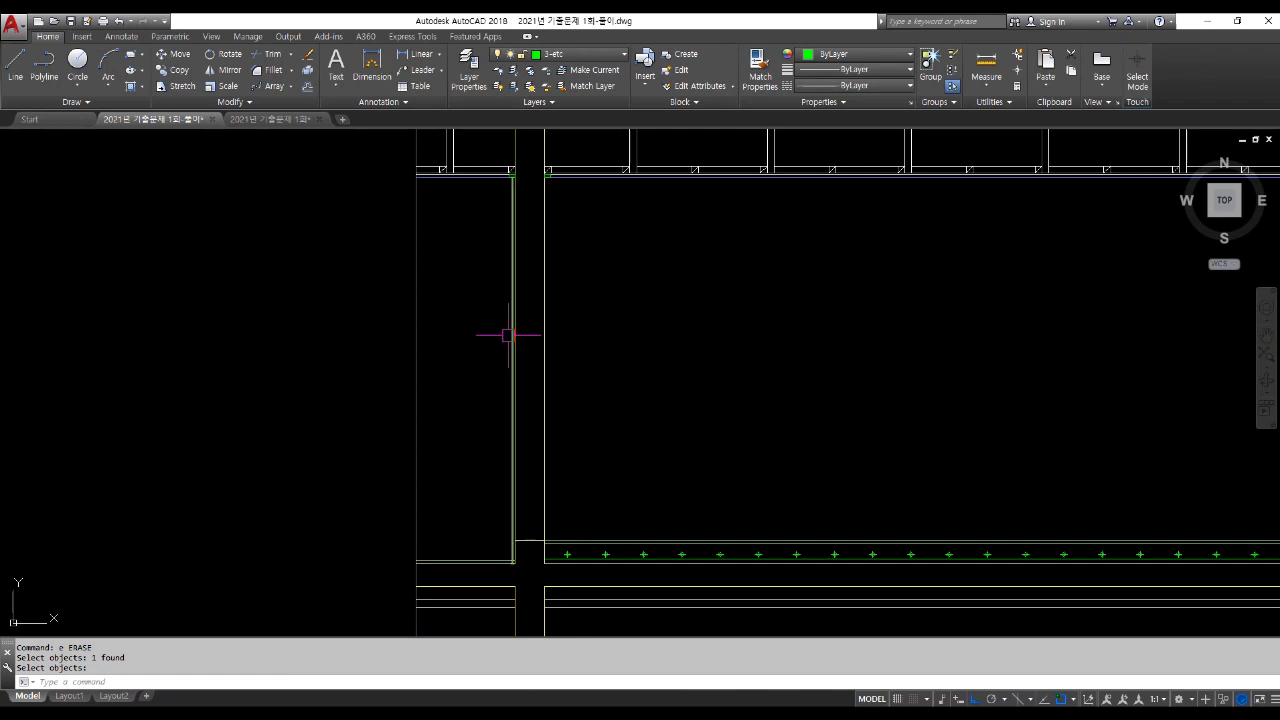
{"action": "key", "text": "Escape"}
{"action": "type", "text": "f"}
{"action": "key", "text": "Return"}
{"action": "scroll", "coordinate": [508, 572], "scroll_direction": "up", "scroll_amount": 4}
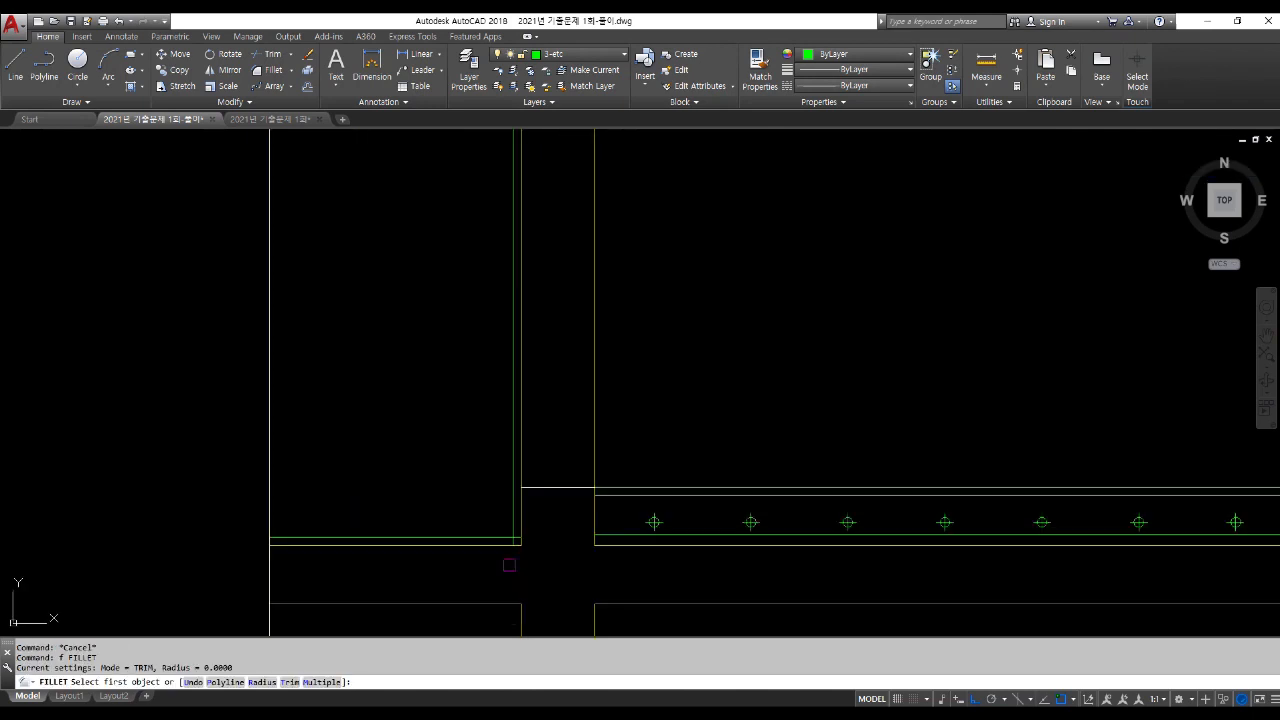
{"action": "left_click", "coordinate": [516, 502]}
{"action": "left_click", "coordinate": [480, 537]}
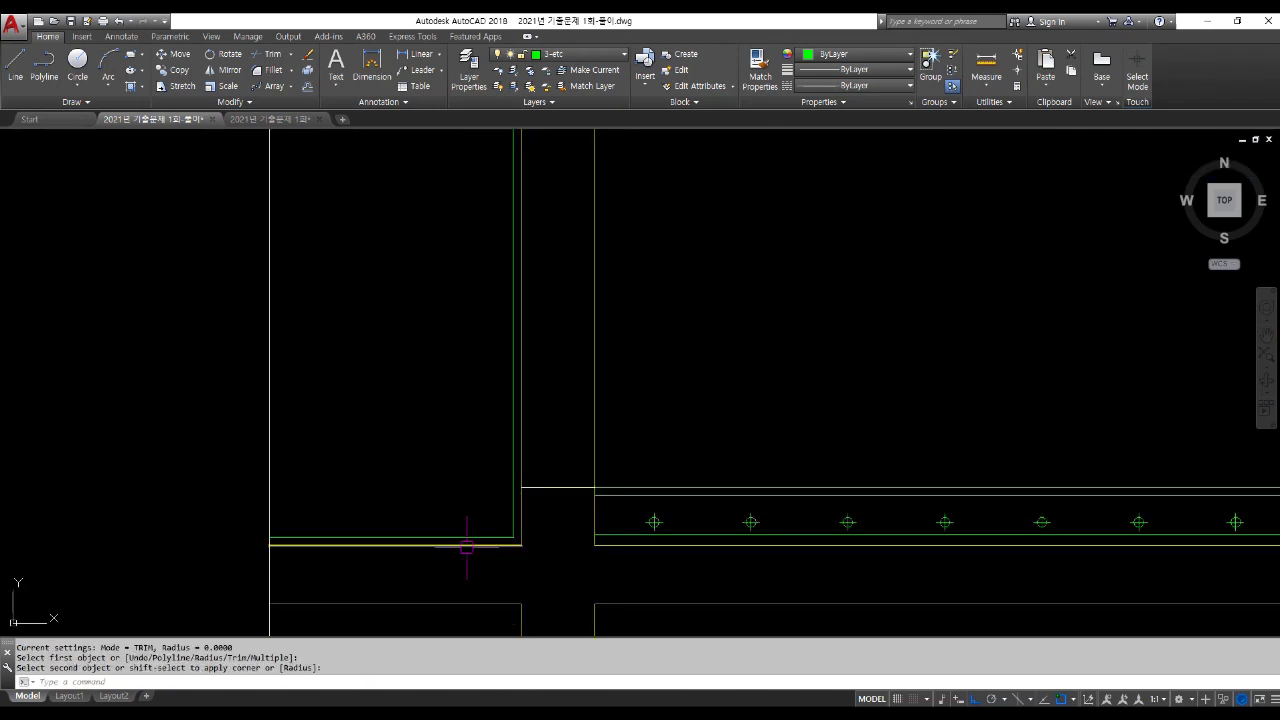
Step: Offset the green wall and floor finish lines another 20 into the left room
{"action": "key", "text": "Return"}
{"action": "type", "text": "20"}
{"action": "key", "text": "Return"}
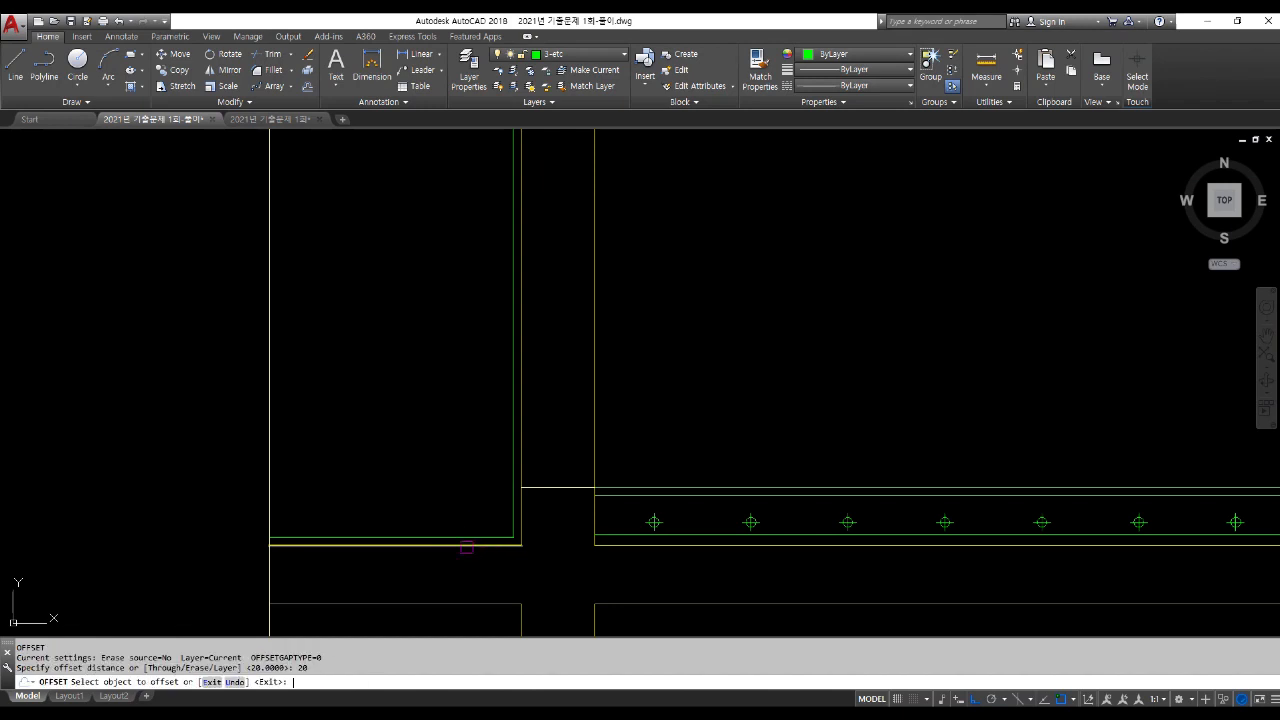
{"action": "left_click", "coordinate": [463, 537]}
{"action": "left_click", "coordinate": [500, 485]}
{"action": "left_click", "coordinate": [511, 476]}
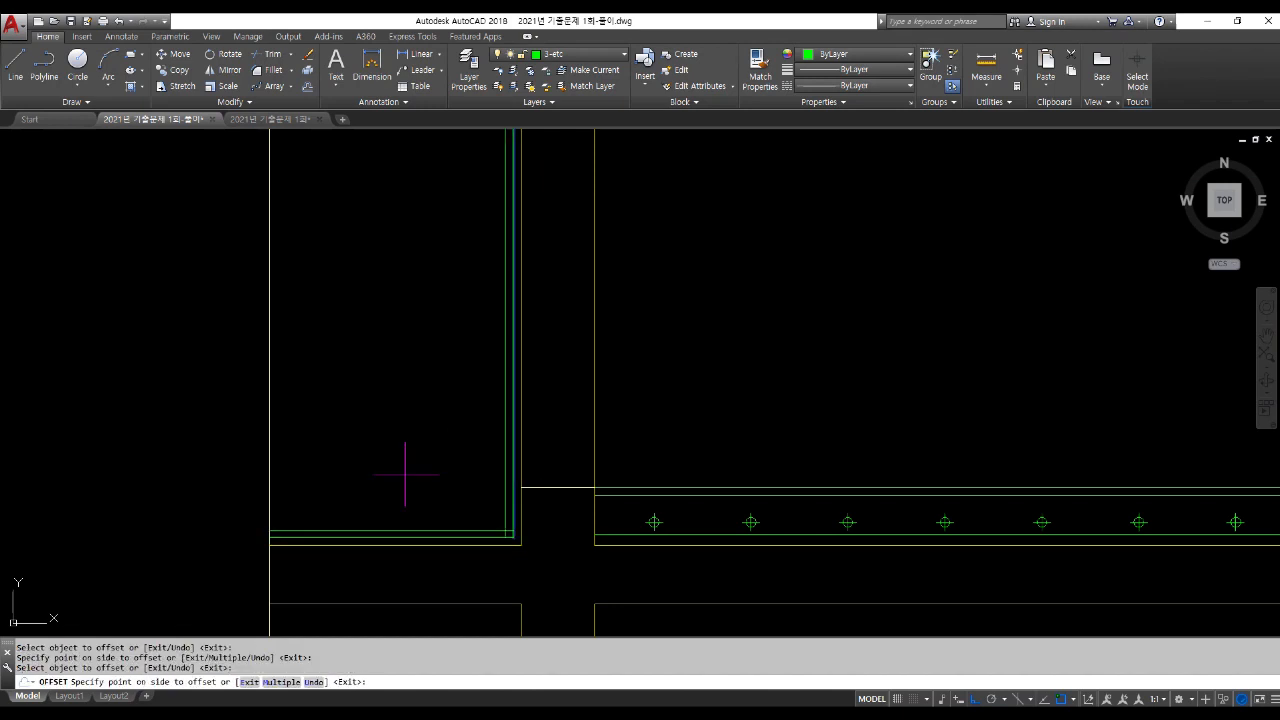
{"action": "left_click", "coordinate": [403, 475]}
{"action": "key", "text": "Return"}
Step: Fillet the second pair of wall and floor finish lines into a sharp corner with radius 0
{"action": "scroll", "coordinate": [492, 527], "scroll_direction": "up", "scroll_amount": 2}
{"action": "type", "text": "f"}
{"action": "key", "text": "Return"}
{"action": "left_click", "coordinate": [489, 533]}
{"action": "left_click", "coordinate": [534, 504]}
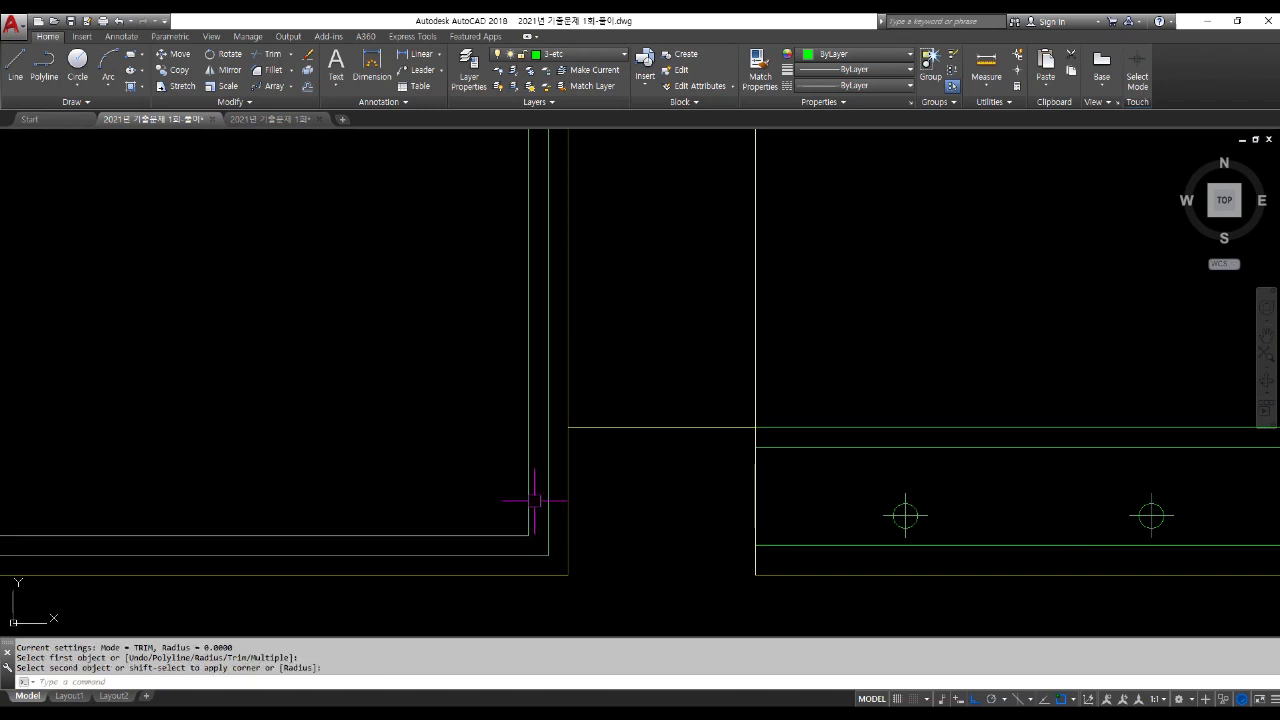
{"action": "key", "text": "Return"}
{"action": "key", "text": "Escape"}
{"action": "key", "text": "Escape"}
{"action": "scroll", "coordinate": [514, 524], "scroll_direction": "down", "scroll_amount": 6}
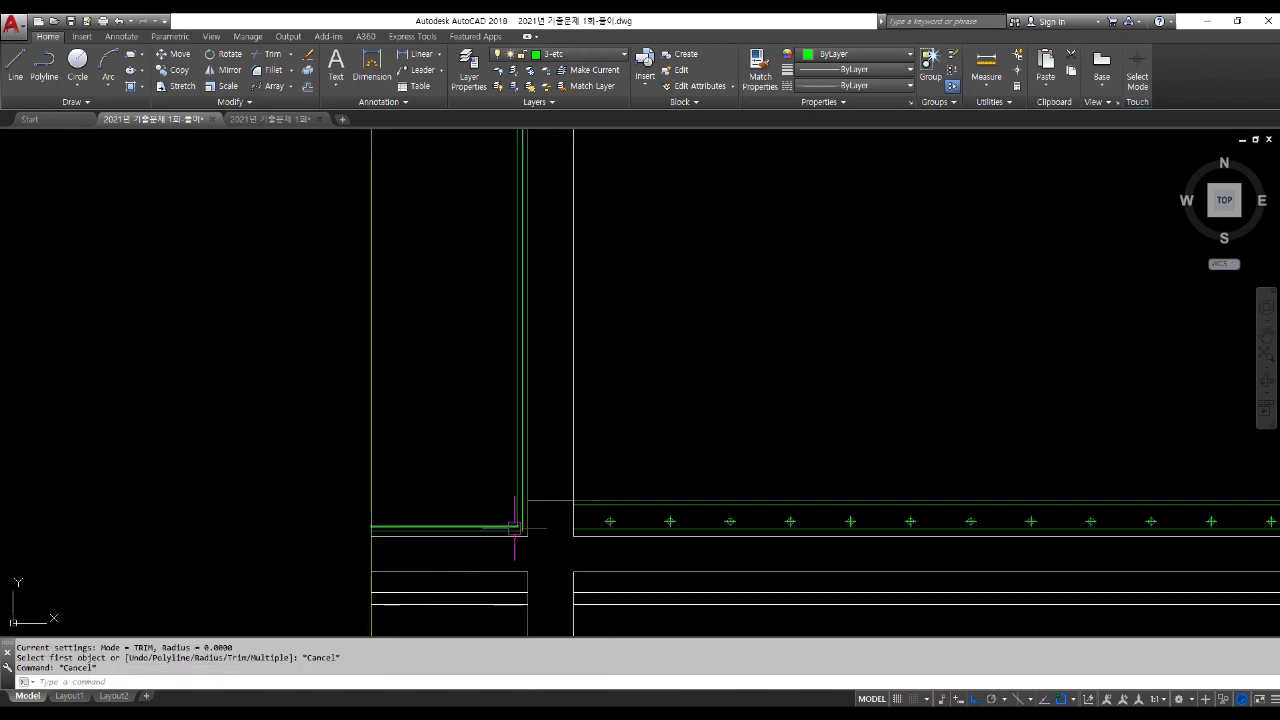
{"action": "scroll", "coordinate": [514, 526], "scroll_direction": "up", "scroll_amount": 6}
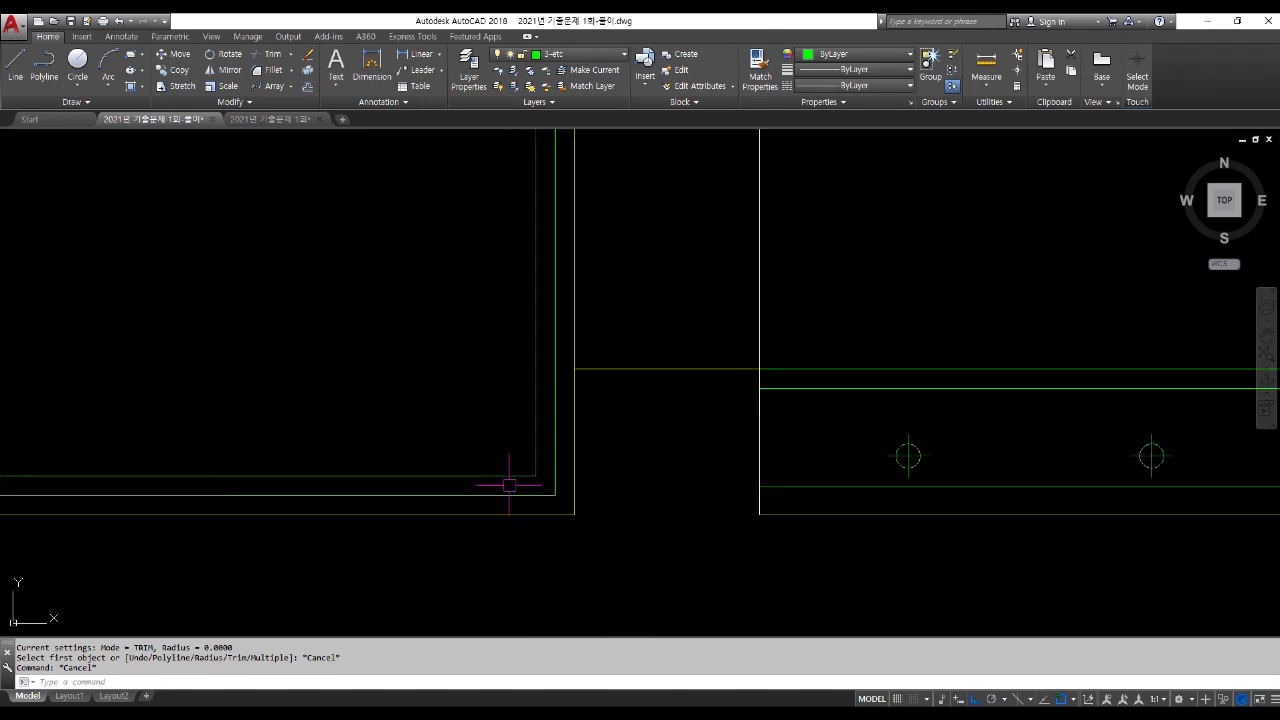
{"action": "scroll", "coordinate": [526, 490], "scroll_direction": "down", "scroll_amount": 6}
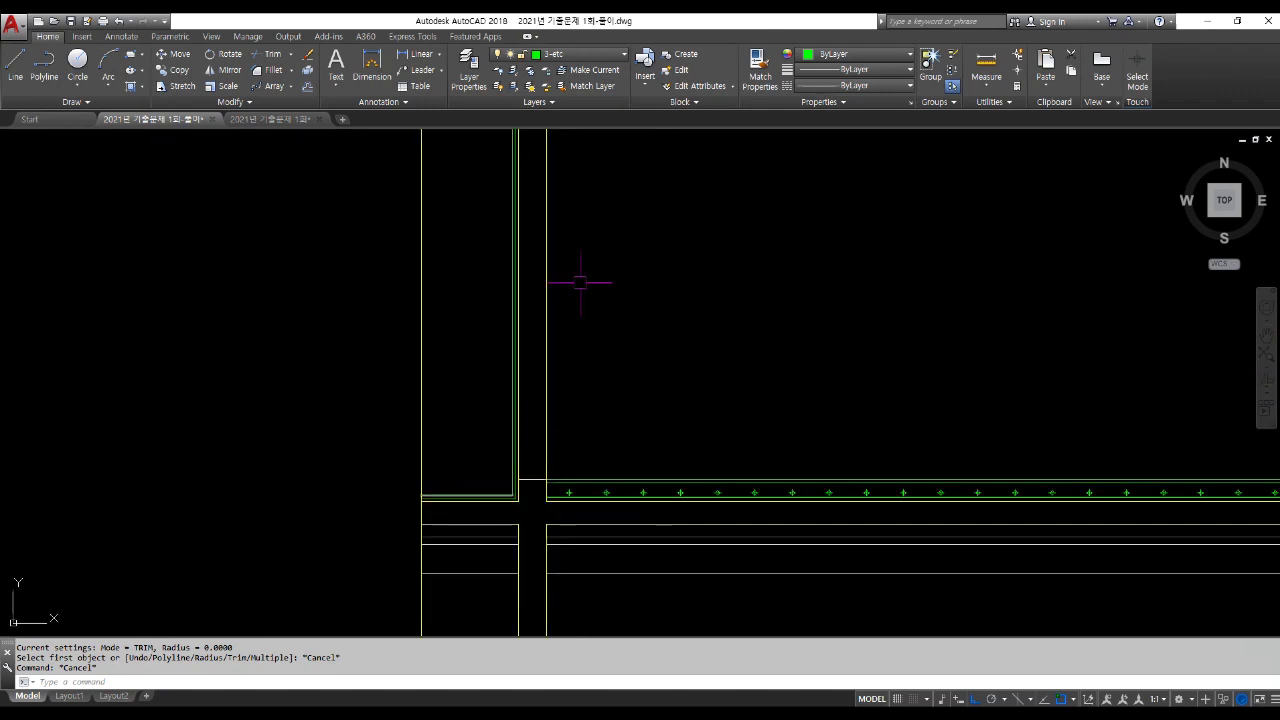
Step: Match the first pair of wall and floor finish lines to the dashed green line beneath the roof tiles
{"action": "middle_click_drag", "start_coordinate": [580, 277], "coordinate": [586, 363]}
{"action": "scroll", "coordinate": [540, 244], "scroll_direction": "up", "scroll_amount": 6}
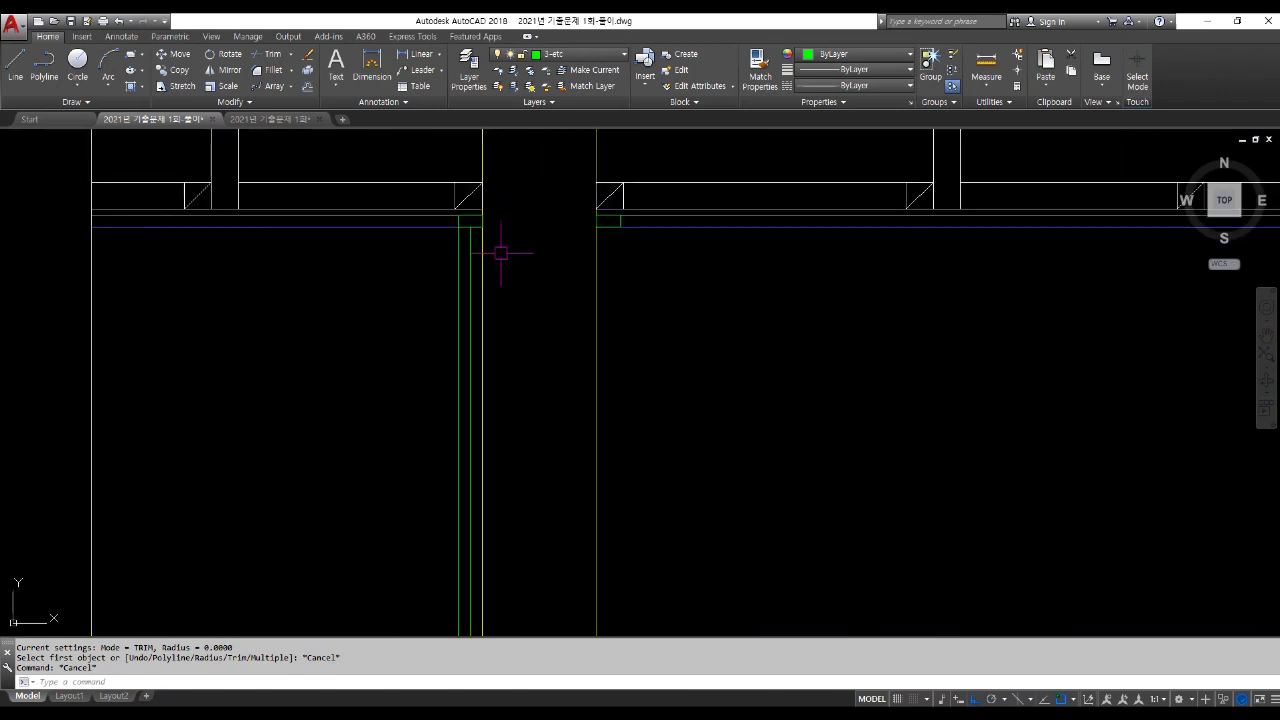
{"action": "key", "text": "Escape"}
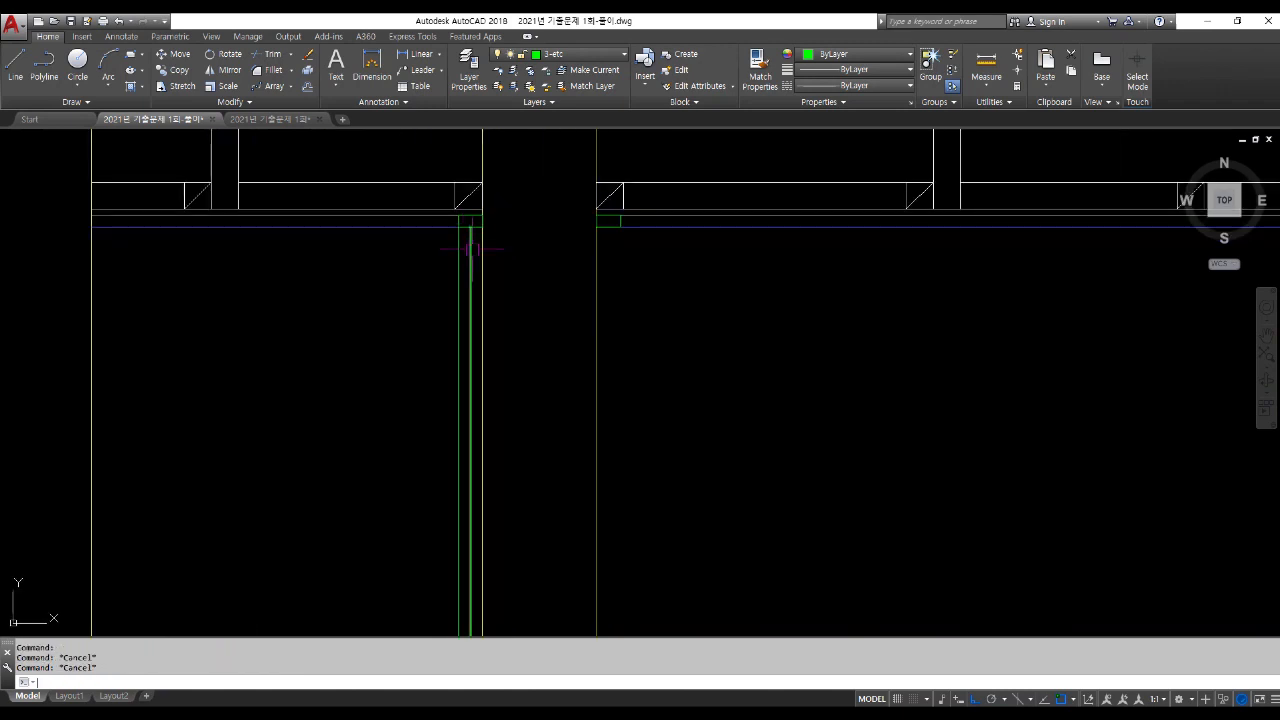
{"action": "key", "text": "Return"}
{"action": "scroll", "coordinate": [323, 443], "scroll_direction": "down", "scroll_amount": 5}
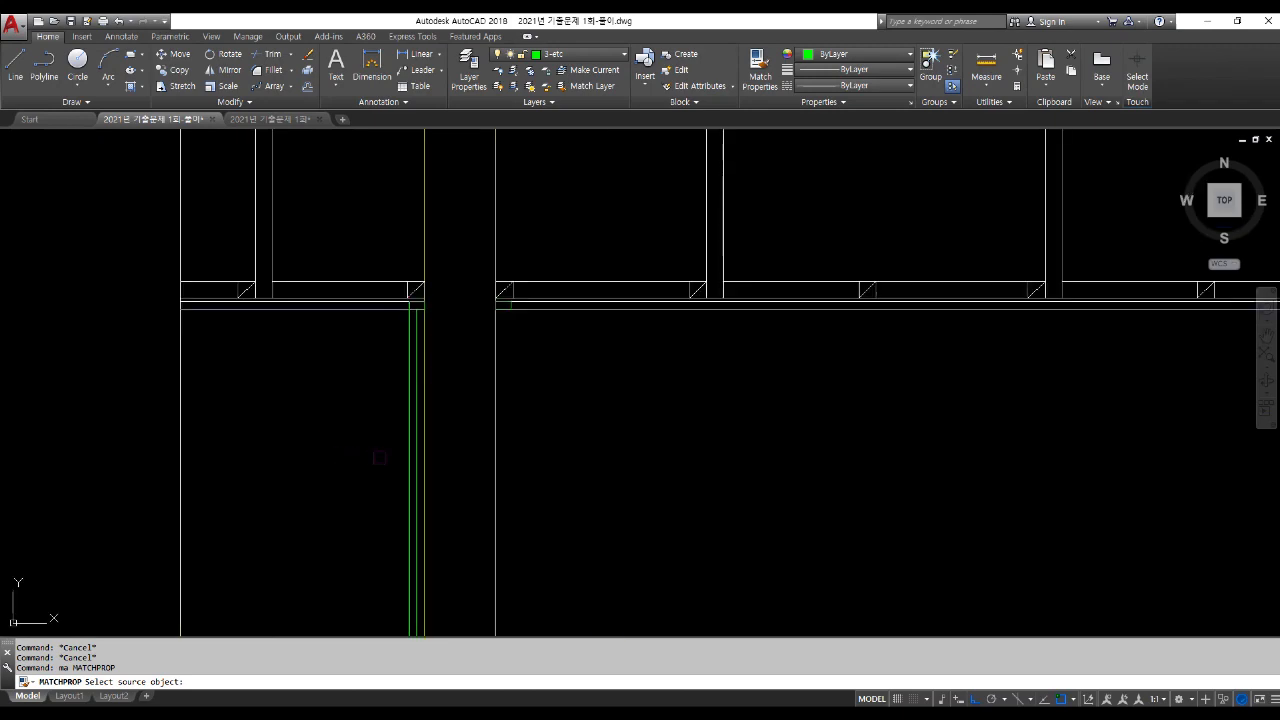
{"action": "scroll", "coordinate": [540, 240], "scroll_direction": "up", "scroll_amount": 6}
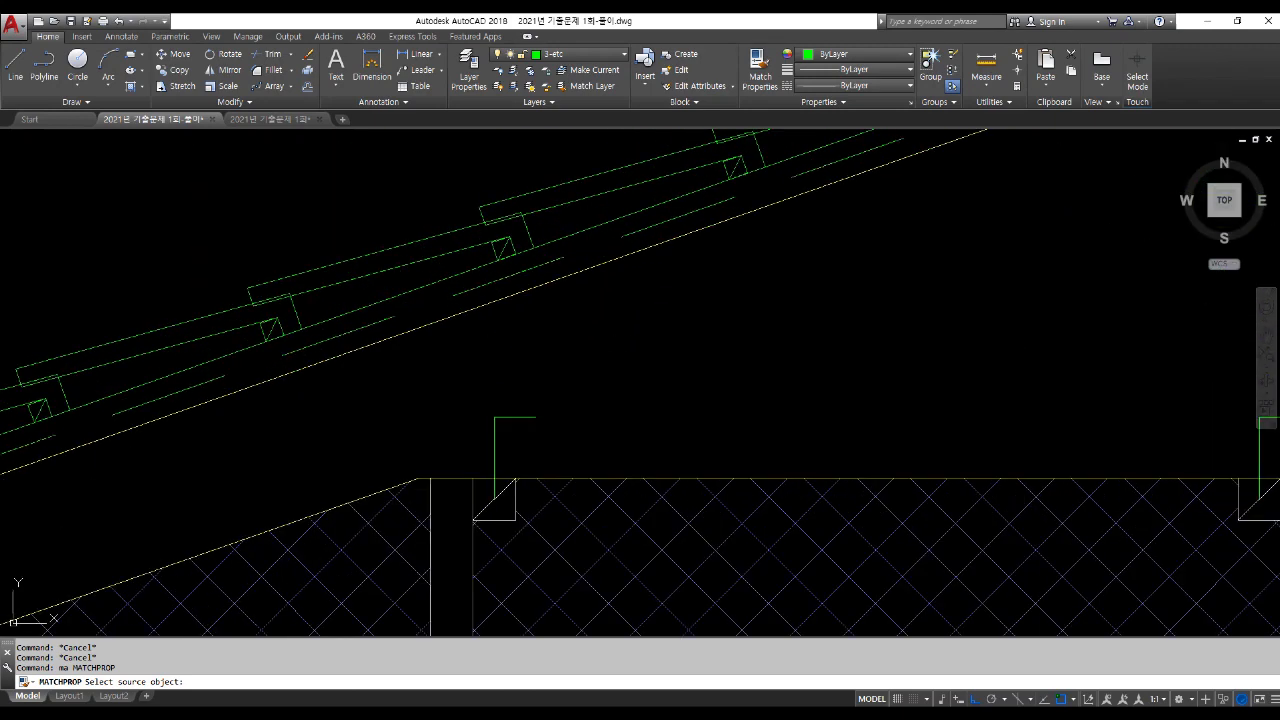
{"action": "left_click", "coordinate": [678, 217]}
{"action": "scroll", "coordinate": [535, 366], "scroll_direction": "down", "scroll_amount": 5}
{"action": "scroll", "coordinate": [446, 486], "scroll_direction": "up", "scroll_amount": 6}
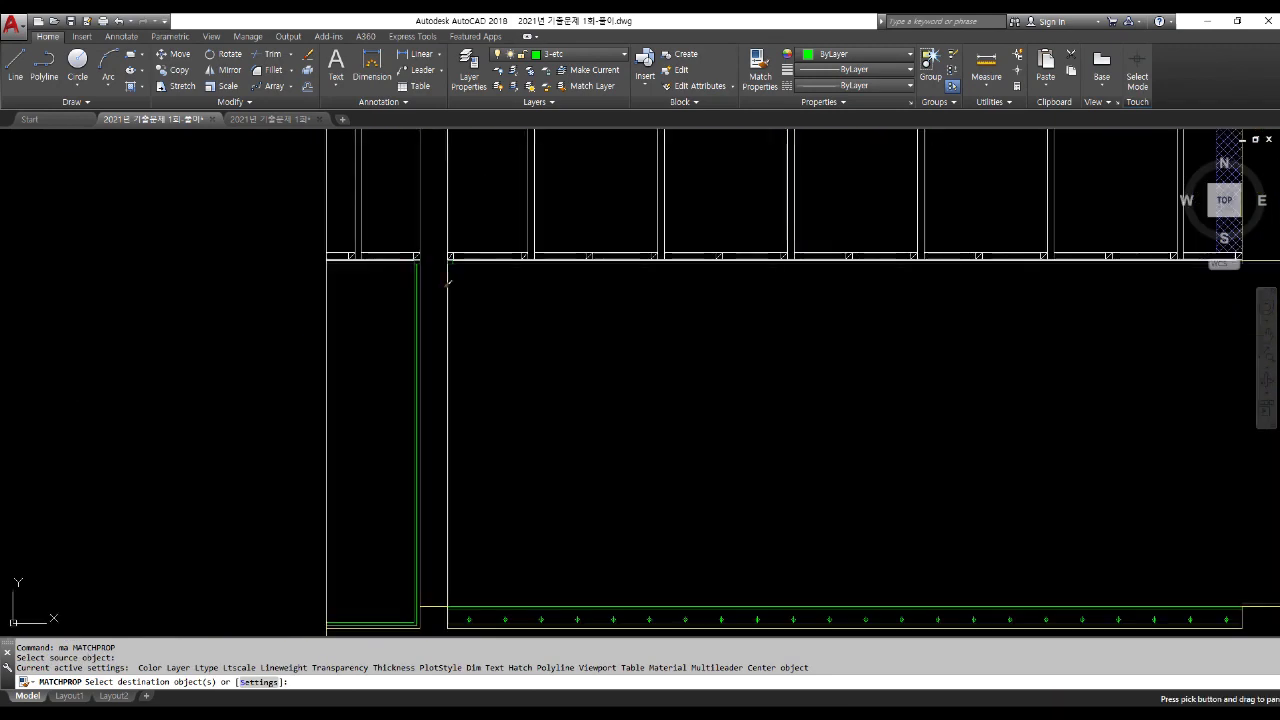
{"action": "scroll", "coordinate": [438, 308], "scroll_direction": "up", "scroll_amount": 3}
{"action": "left_click", "coordinate": [386, 296]}
{"action": "scroll", "coordinate": [420, 294], "scroll_direction": "down", "scroll_amount": 4}
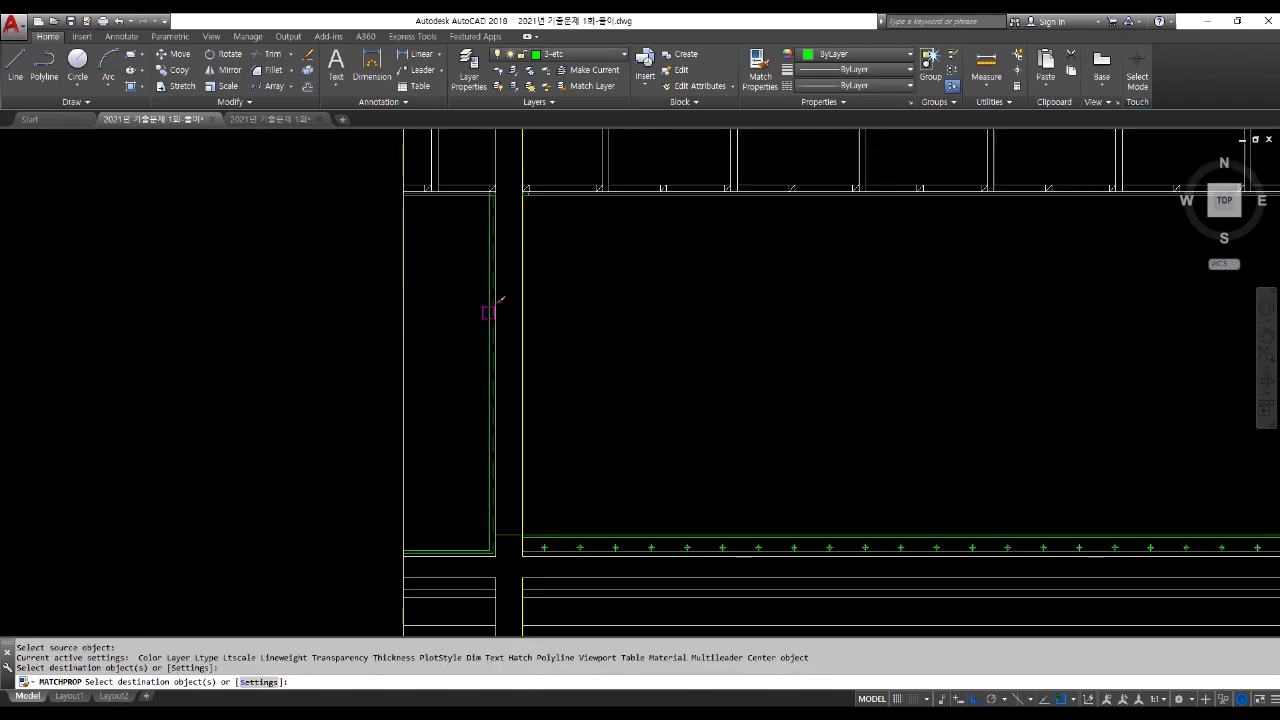
{"action": "scroll", "coordinate": [462, 556], "scroll_direction": "up", "scroll_amount": 5}
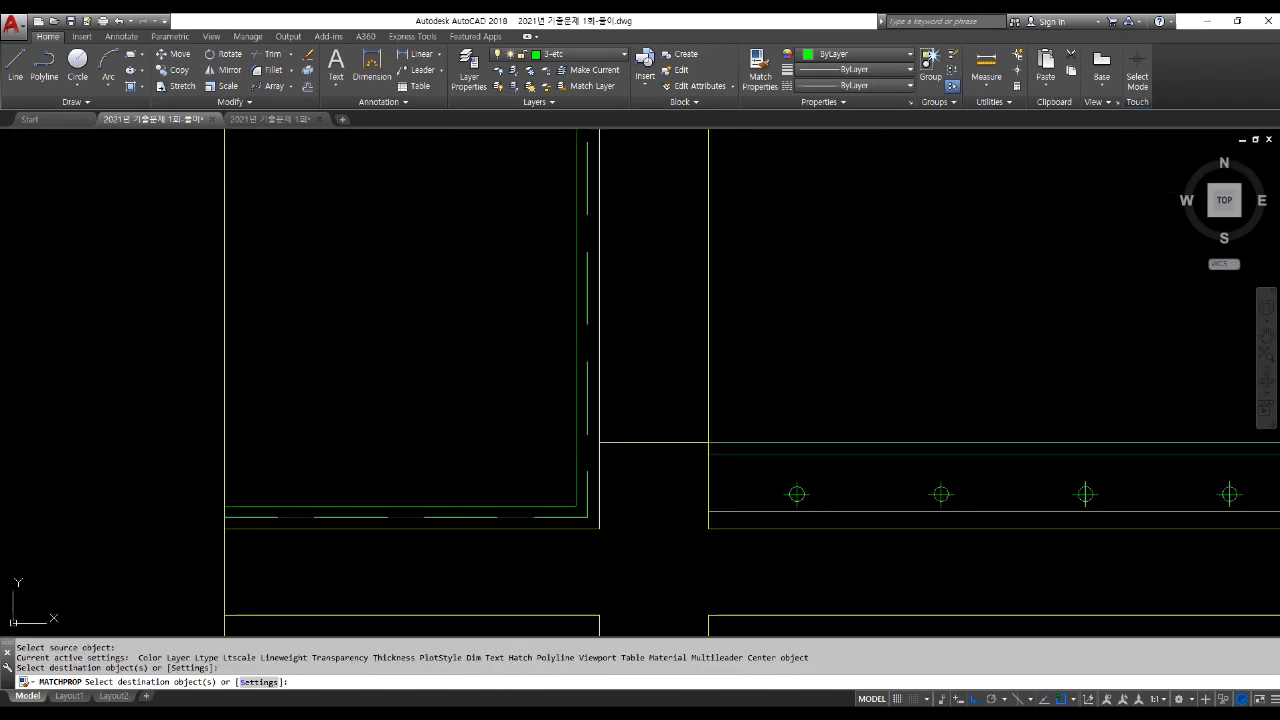
{"action": "key", "text": "Escape"}
{"action": "key", "text": "Escape"}
{"action": "key", "text": "Escape"}
Step: Make 2-con the current layer and offset the short horizontal line across the interior wall at floor level upward by 2100
{"action": "left_click", "coordinate": [594, 56]}
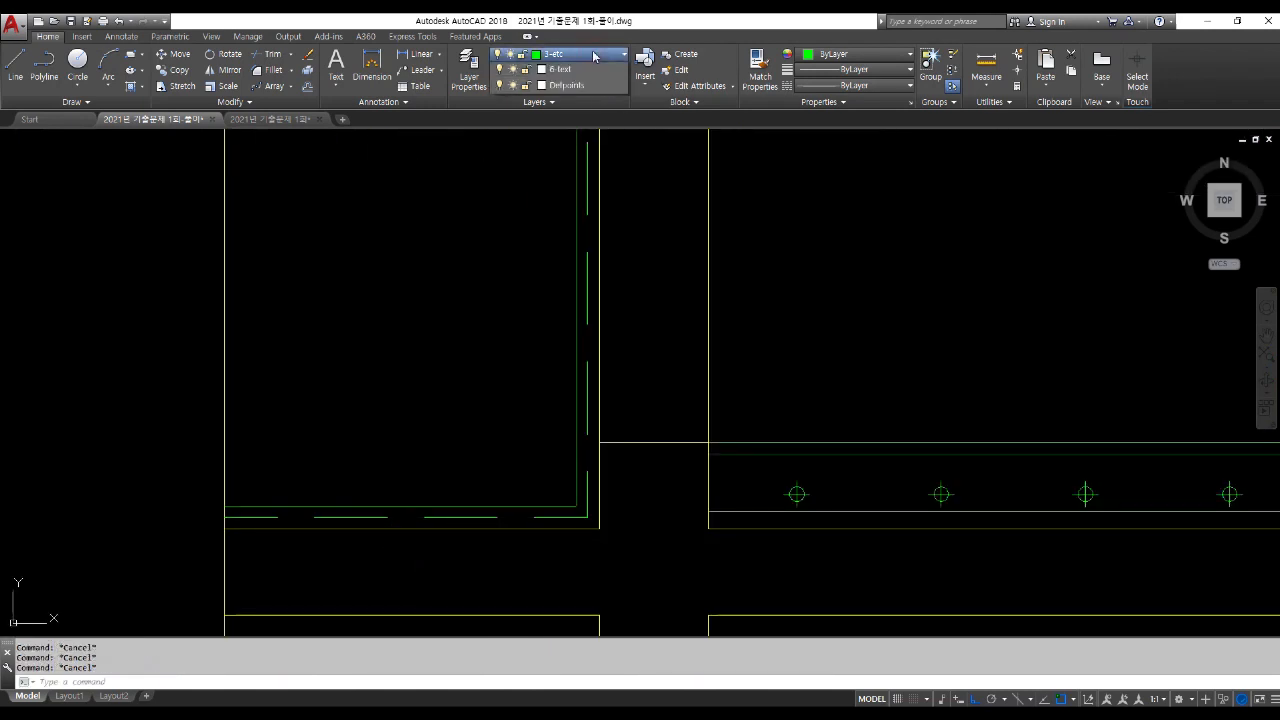
{"action": "left_click", "coordinate": [588, 104]}
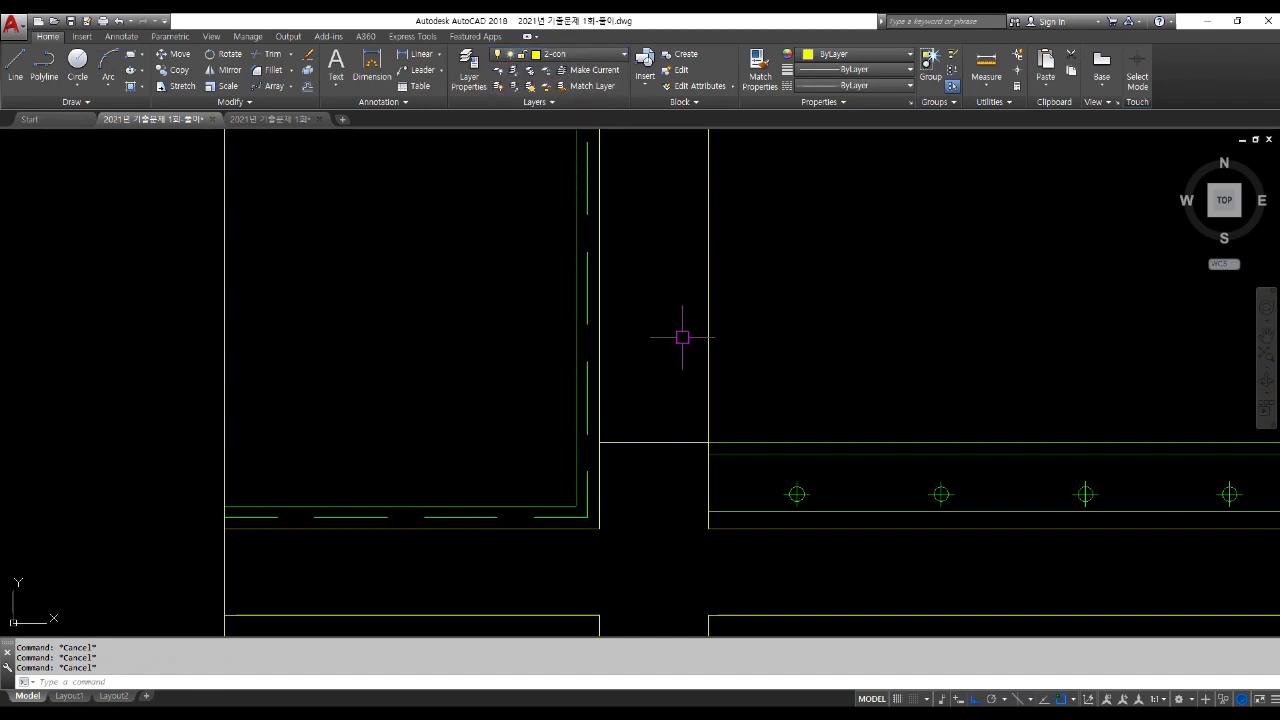
{"action": "type", "text": "o"}
{"action": "key", "text": "Return"}
{"action": "type", "text": "2100"}
{"action": "key", "text": "Return"}
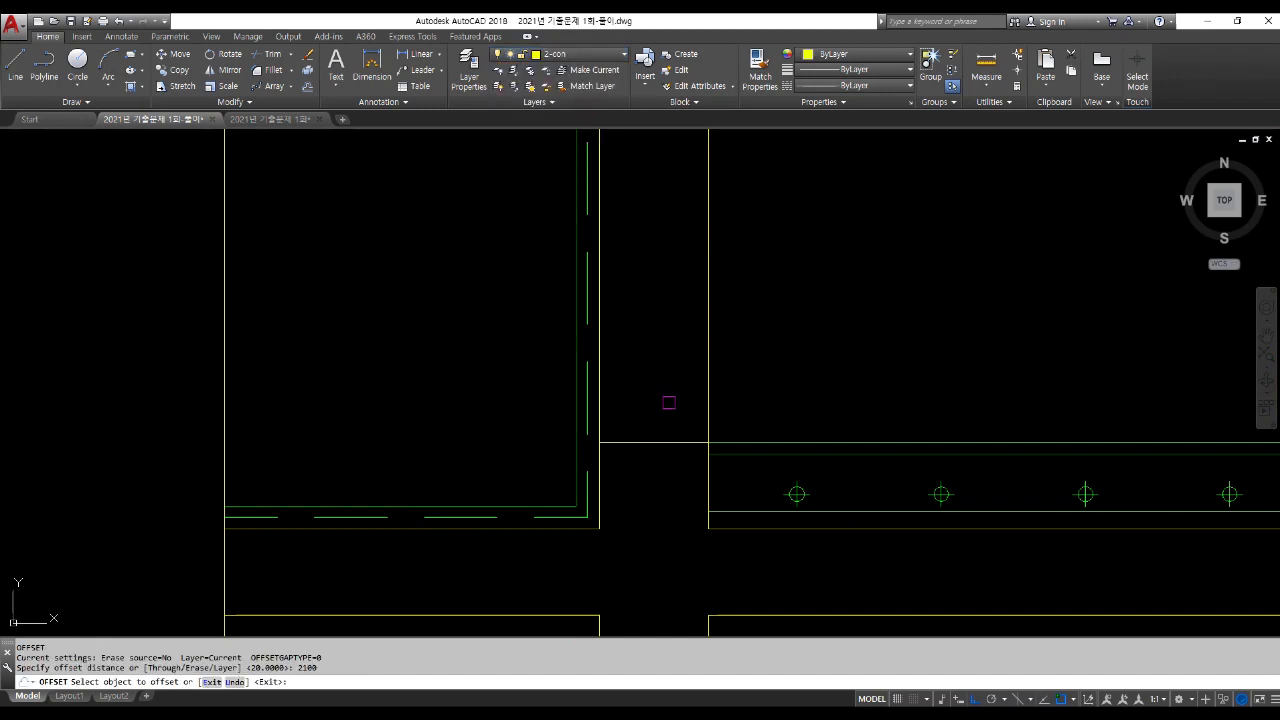
{"action": "left_click", "coordinate": [670, 443]}
{"action": "scroll", "coordinate": [700, 400], "scroll_direction": "down", "scroll_amount": 3}
{"action": "left_click", "coordinate": [723, 338]}
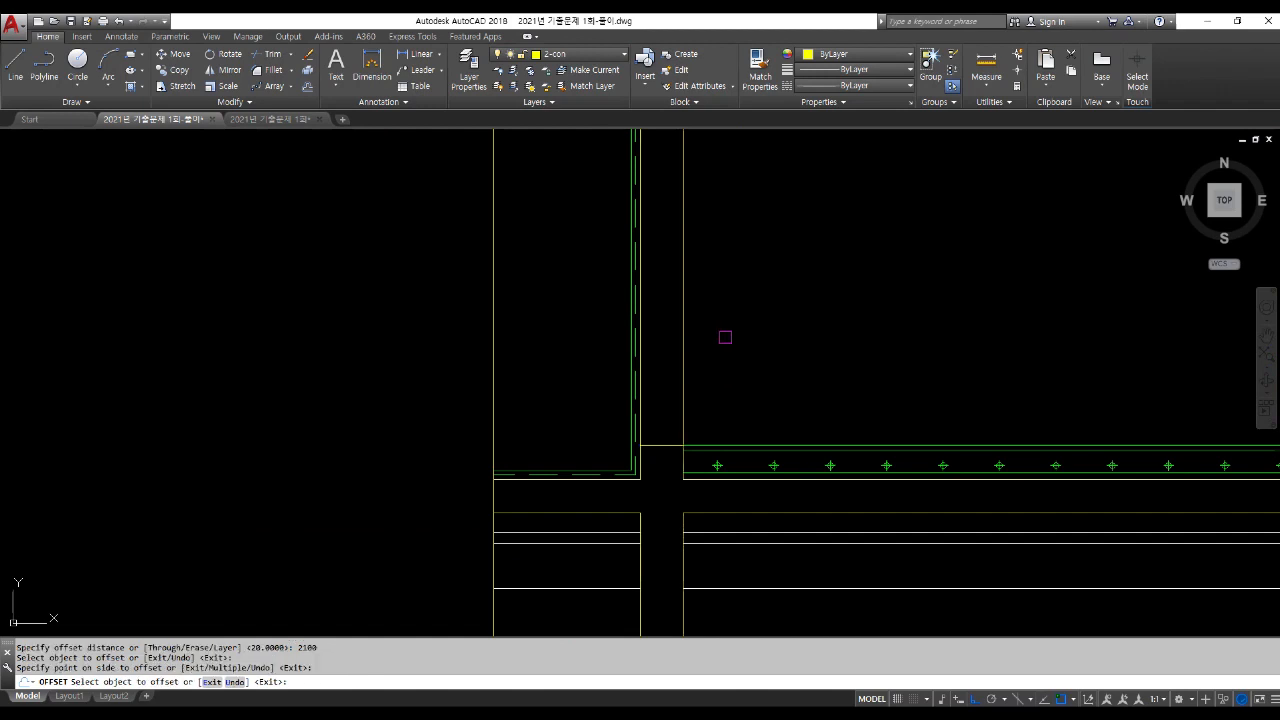
Step: Draw a diagonal from the ceiling-level corner on the wall's far side to the near lower corner of the lintel box
{"action": "key", "text": "Return"}
{"action": "middle_click_drag", "start_coordinate": [723, 291], "coordinate": [606, 486]}
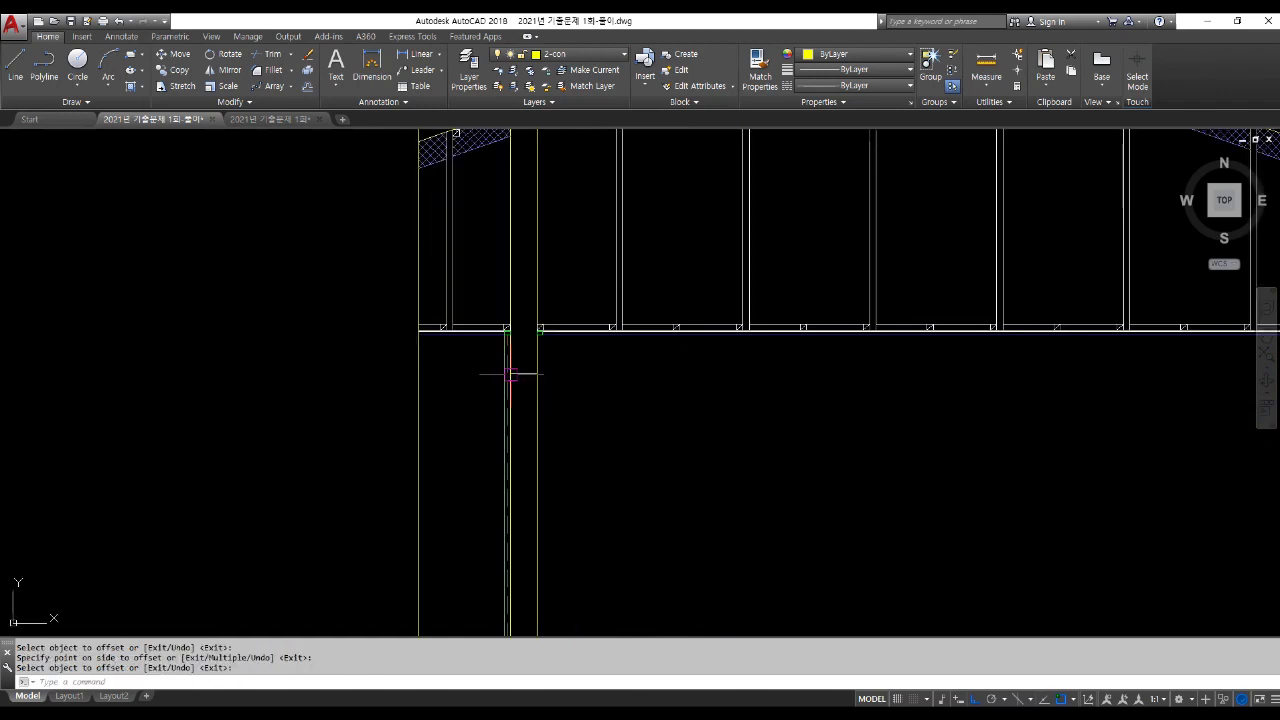
{"action": "scroll", "coordinate": [500, 367], "scroll_direction": "up", "scroll_amount": 3}
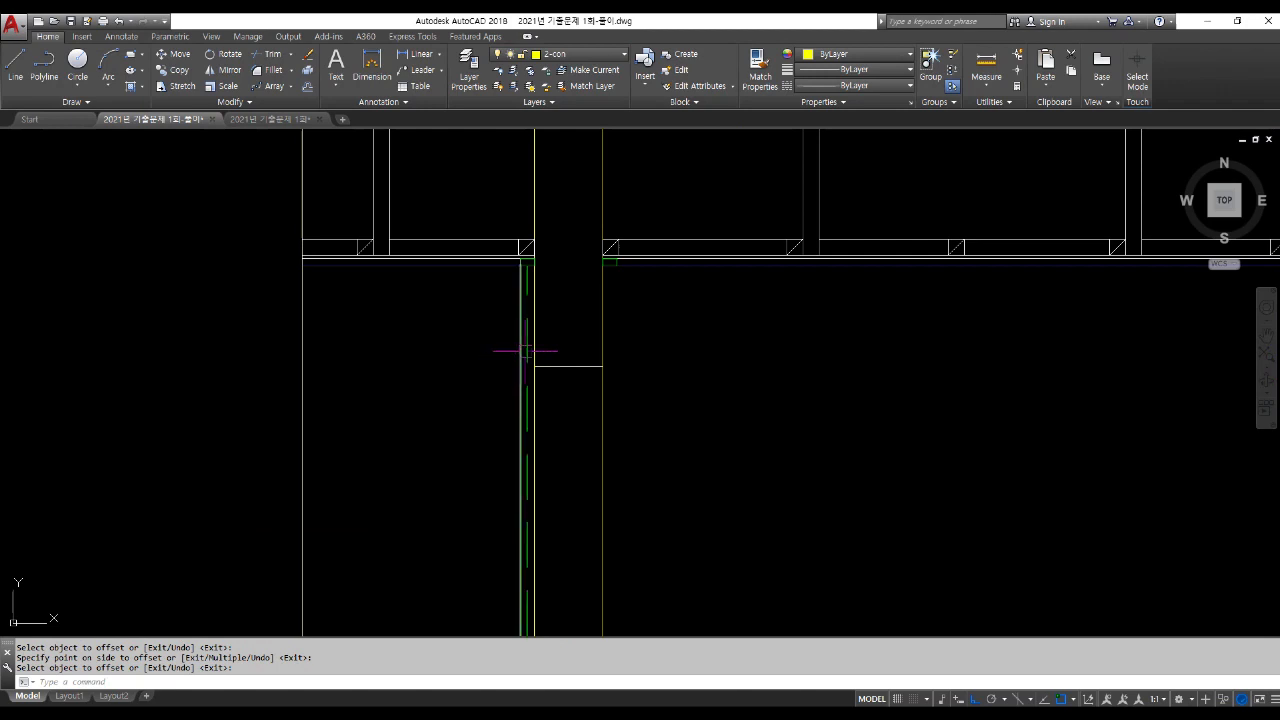
{"action": "right_click", "coordinate": [525, 350]}
{"action": "left_click", "coordinate": [470, 370]}
{"action": "type", "text": "l"}
{"action": "key", "text": "Return"}
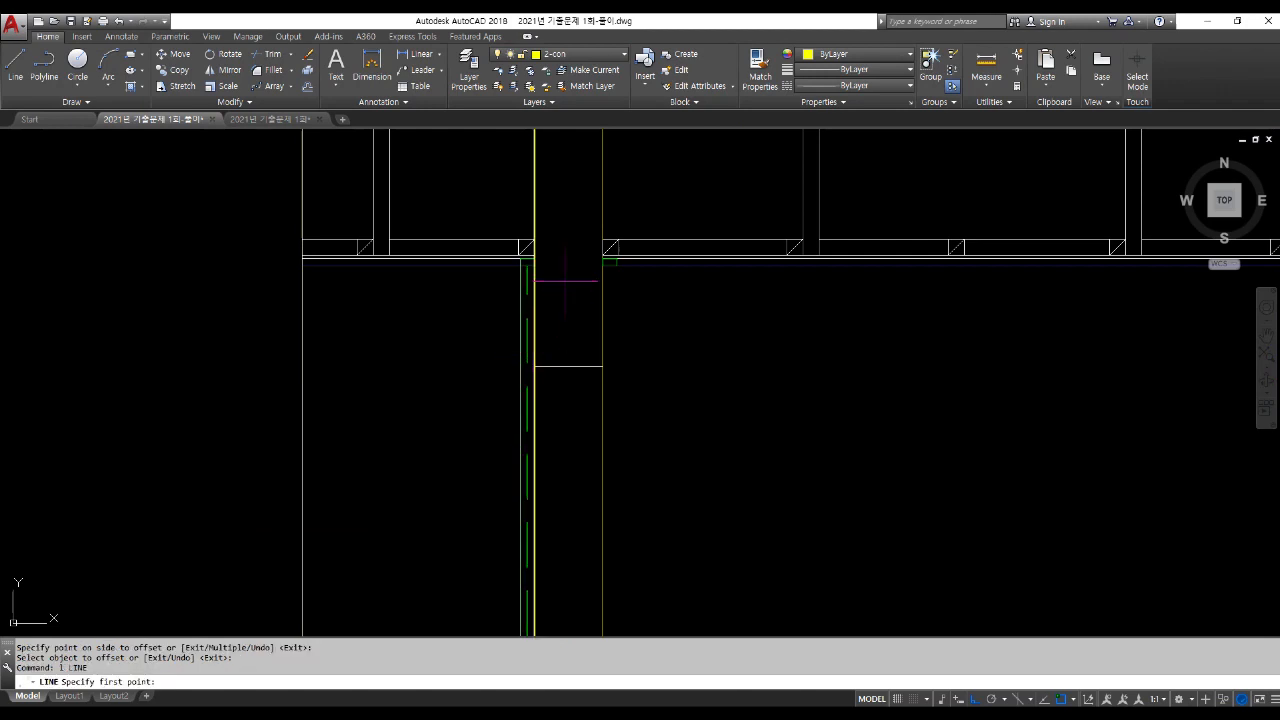
{"action": "scroll", "coordinate": [538, 266], "scroll_direction": "up", "scroll_amount": 3}
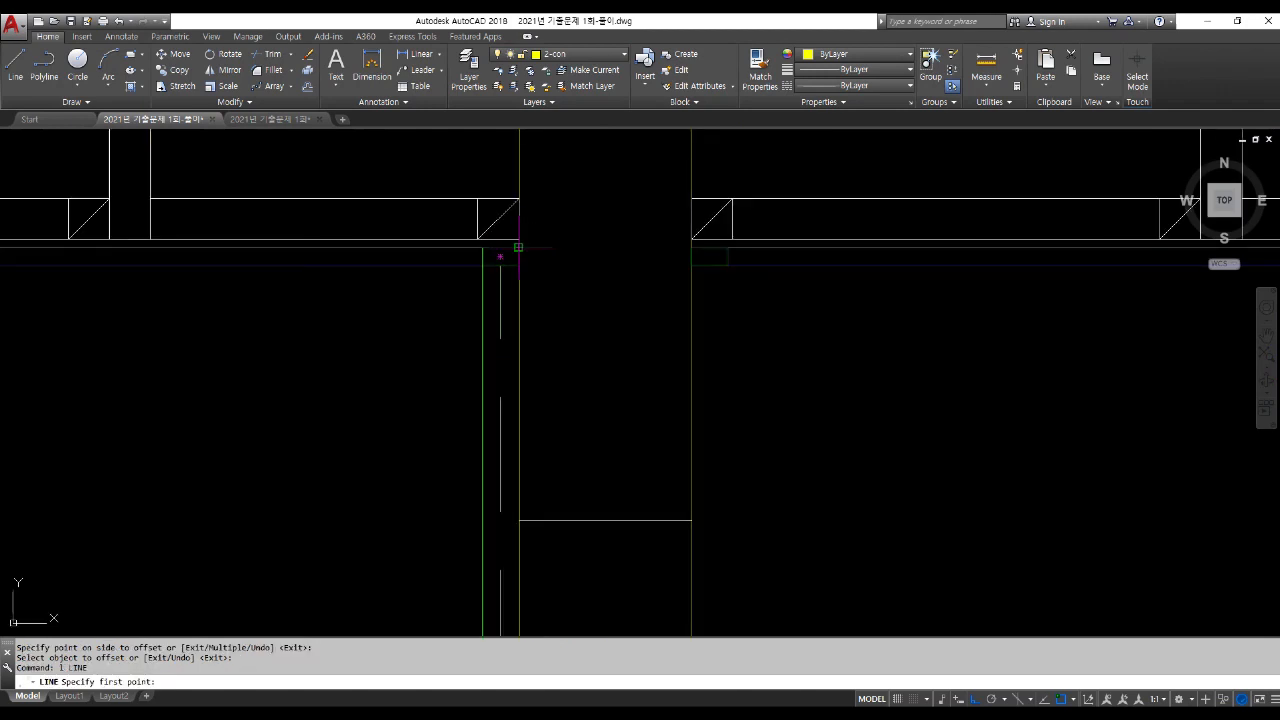
{"action": "left_click", "coordinate": [691, 248]}
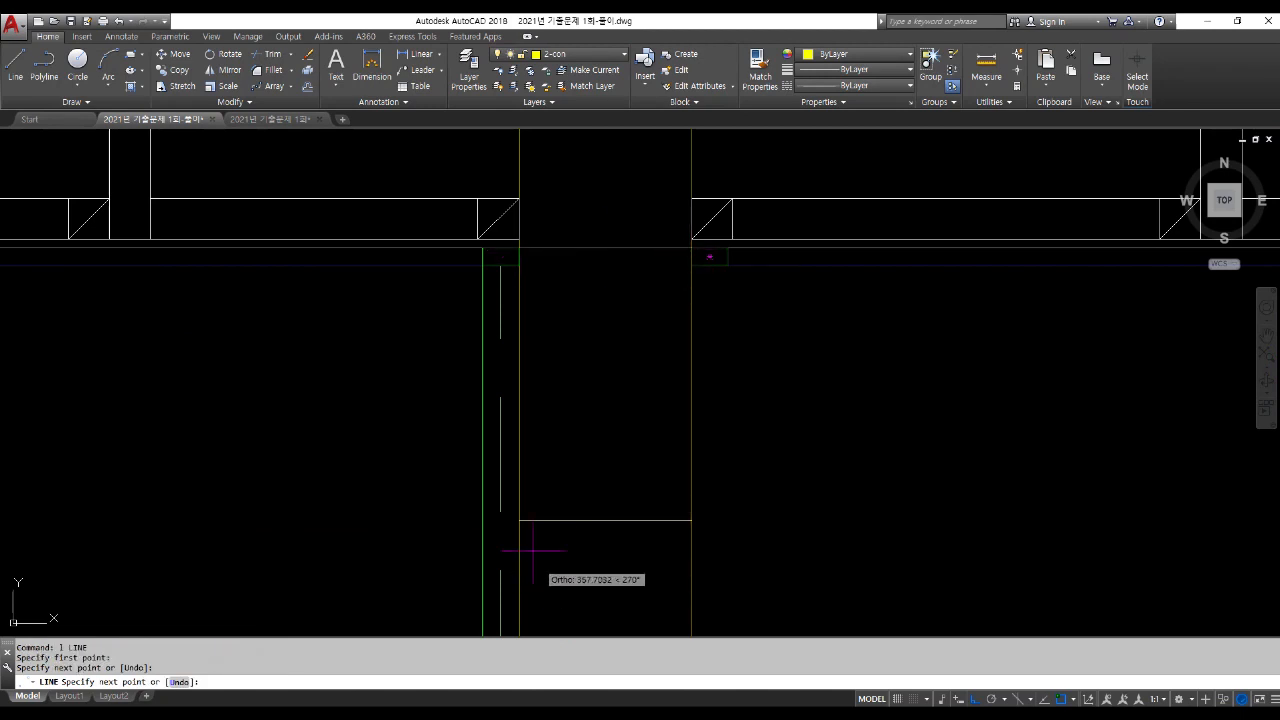
{"action": "left_click", "coordinate": [519, 519]}
{"action": "key", "text": "Return"}
Step: Draw the opposite diagonal across the lintel box to complete its X mark
{"action": "key", "text": "Return"}
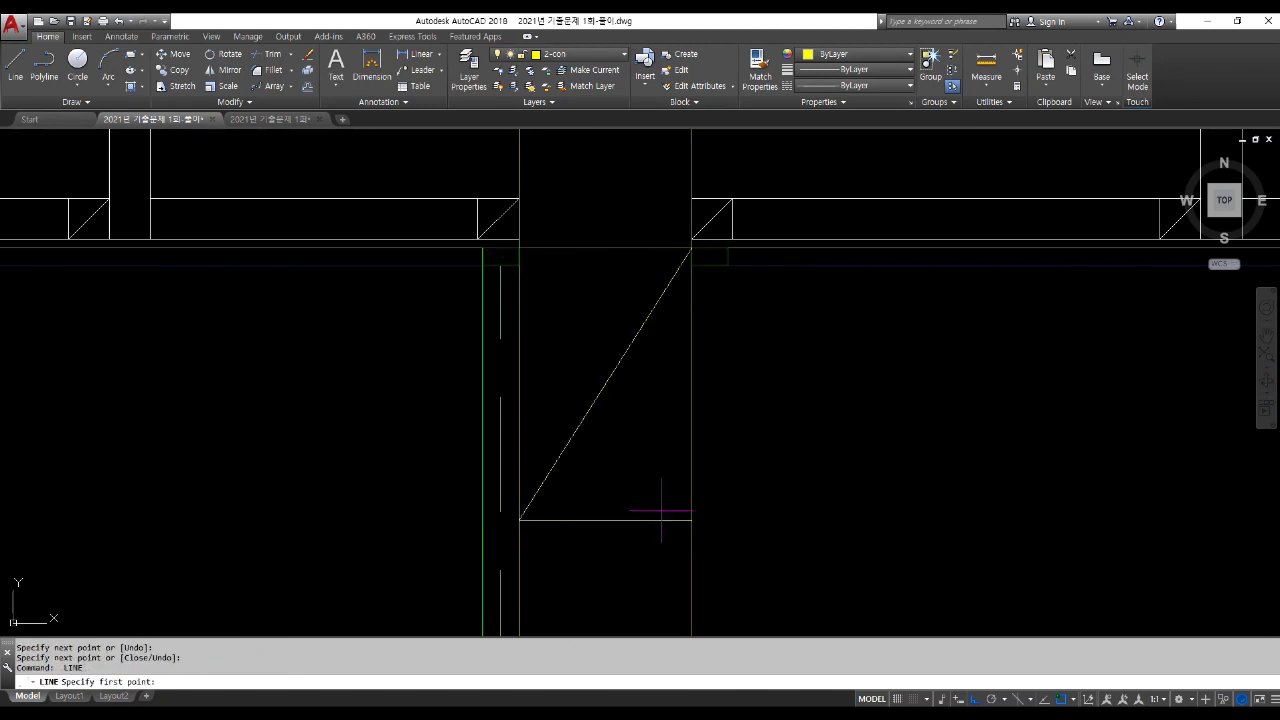
{"action": "left_click", "coordinate": [691, 519]}
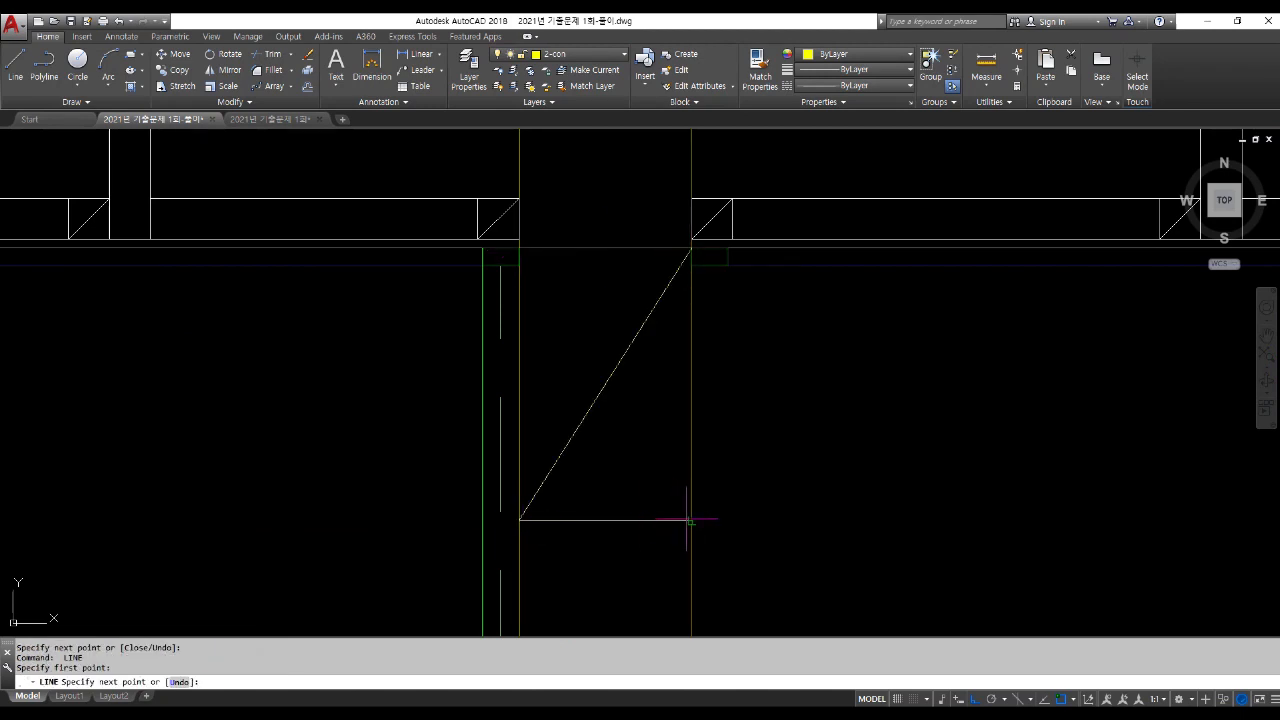
{"action": "left_click", "coordinate": [519, 248]}
{"action": "key", "text": "Return"}
{"action": "scroll", "coordinate": [523, 257], "scroll_direction": "down", "scroll_amount": 1}
{"action": "scroll", "coordinate": [560, 266], "scroll_direction": "up", "scroll_amount": 1}
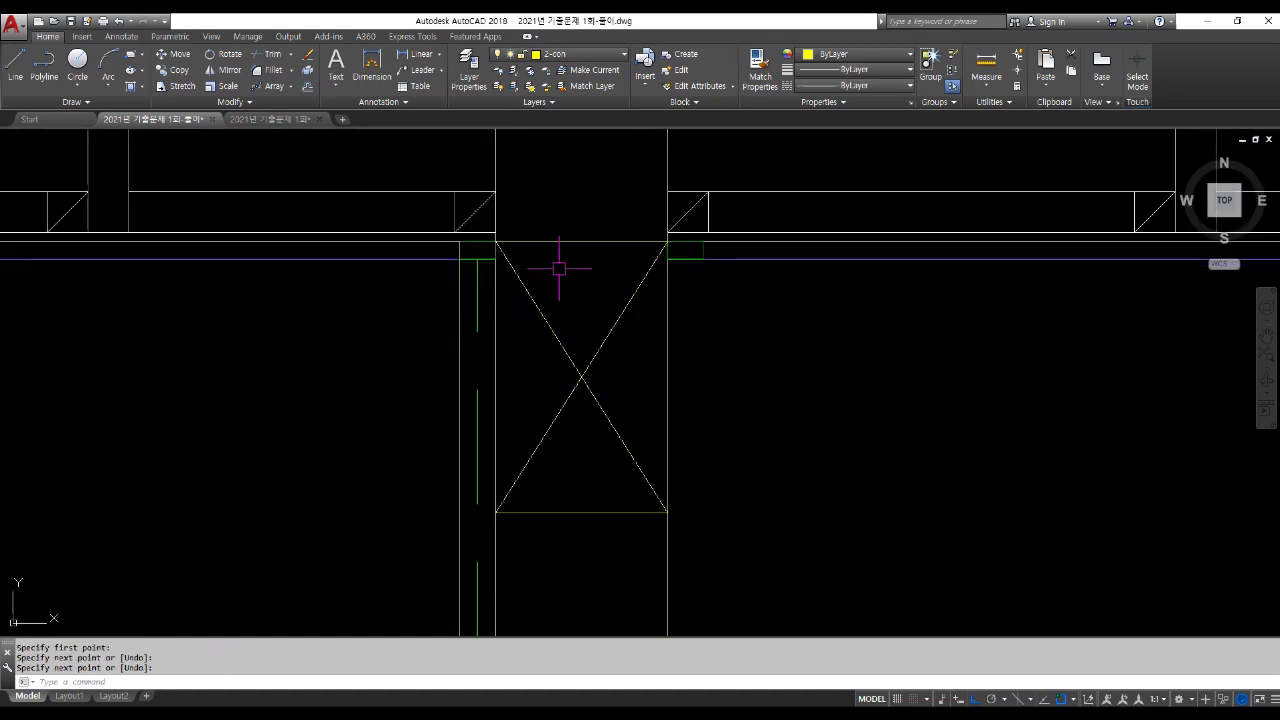
{"action": "scroll", "coordinate": [585, 245], "scroll_direction": "down", "scroll_amount": 6}
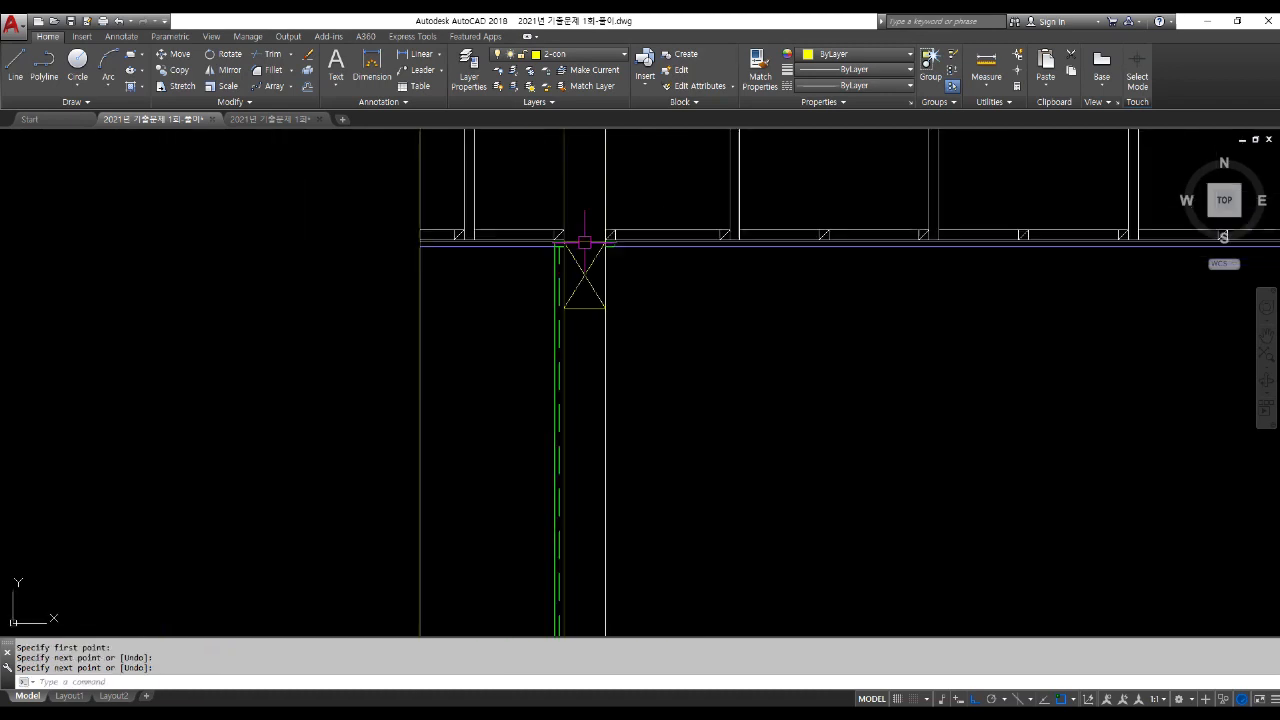
Step: Trim both interior wall lines between the lintel's underside and the floor-level line to open up the wall
{"action": "middle_click_drag", "start_coordinate": [649, 366], "coordinate": [609, 315]}
{"action": "type", "text": "tr"}
{"action": "key", "text": "Return"}
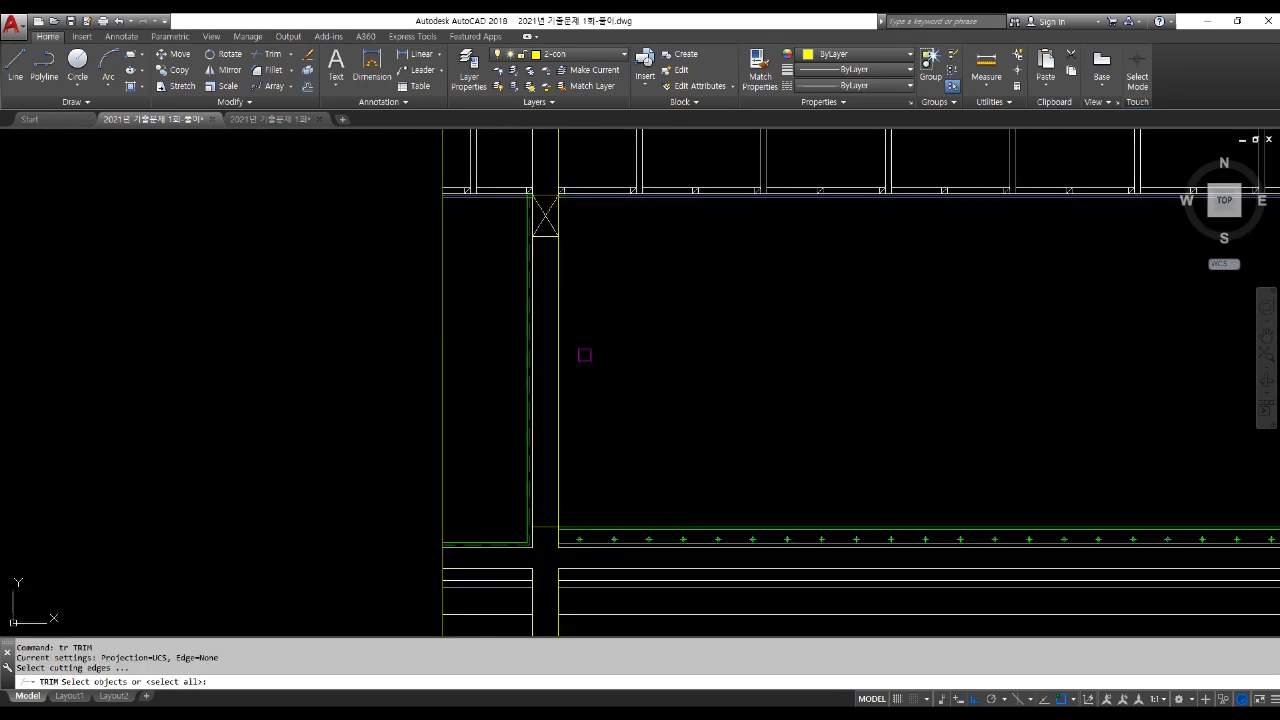
{"action": "key", "text": "Return"}
{"action": "left_click", "coordinate": [558, 328]}
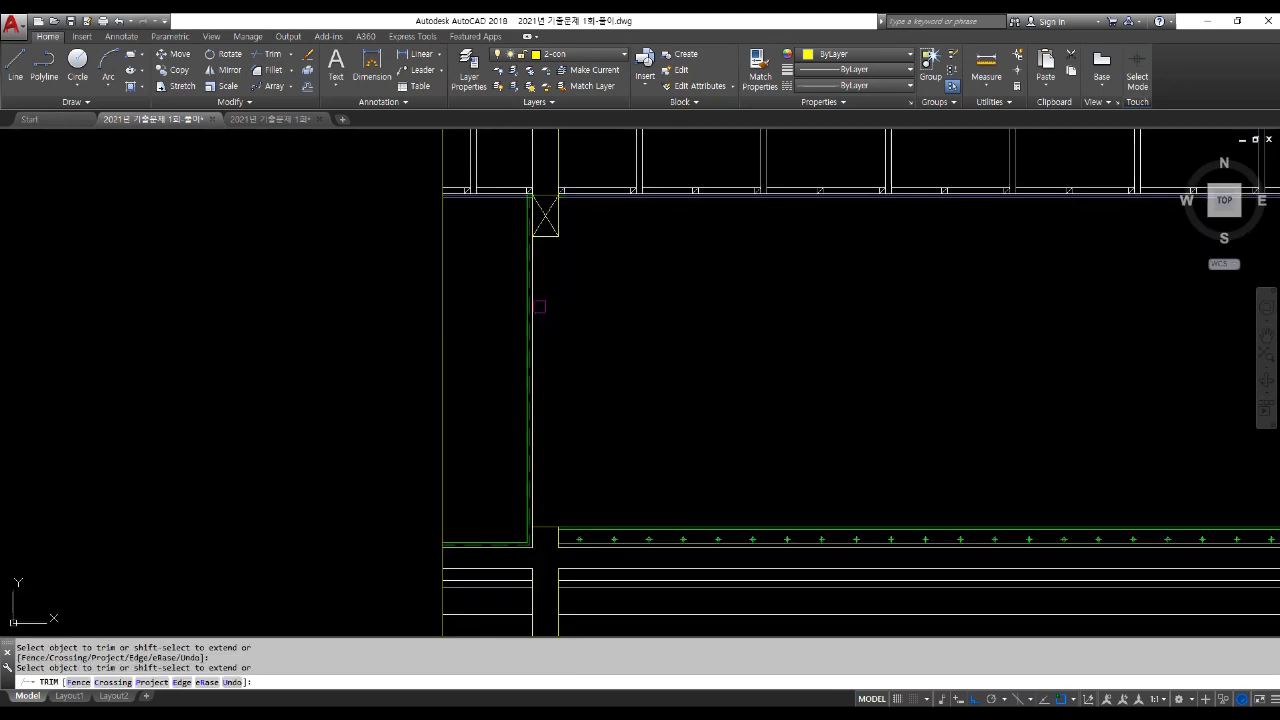
{"action": "left_click", "coordinate": [539, 306]}
{"action": "left_click", "coordinate": [532, 293]}
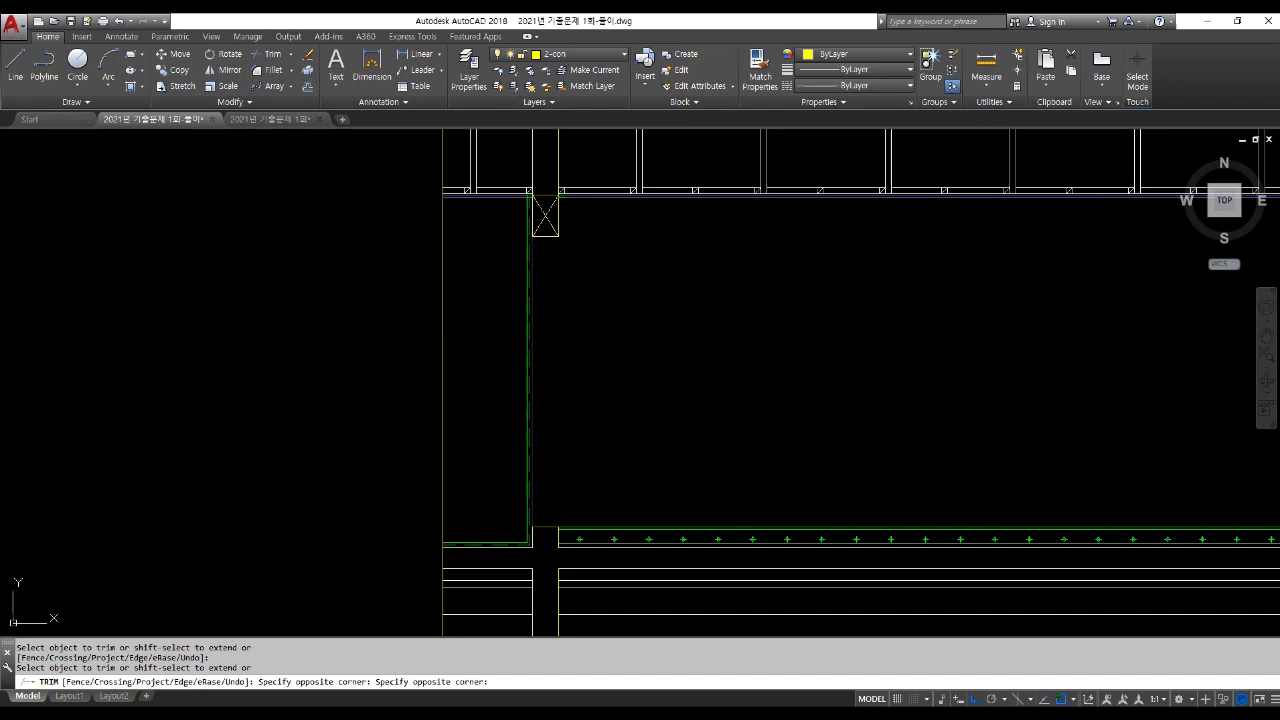
{"action": "key", "text": "Escape"}
{"action": "key", "text": "Escape"}
Step: Draw a short horizontal helper line from the lintel's lower corner across the finish lines into the left room
{"action": "type", "text": "l"}
{"action": "key", "text": "Return"}
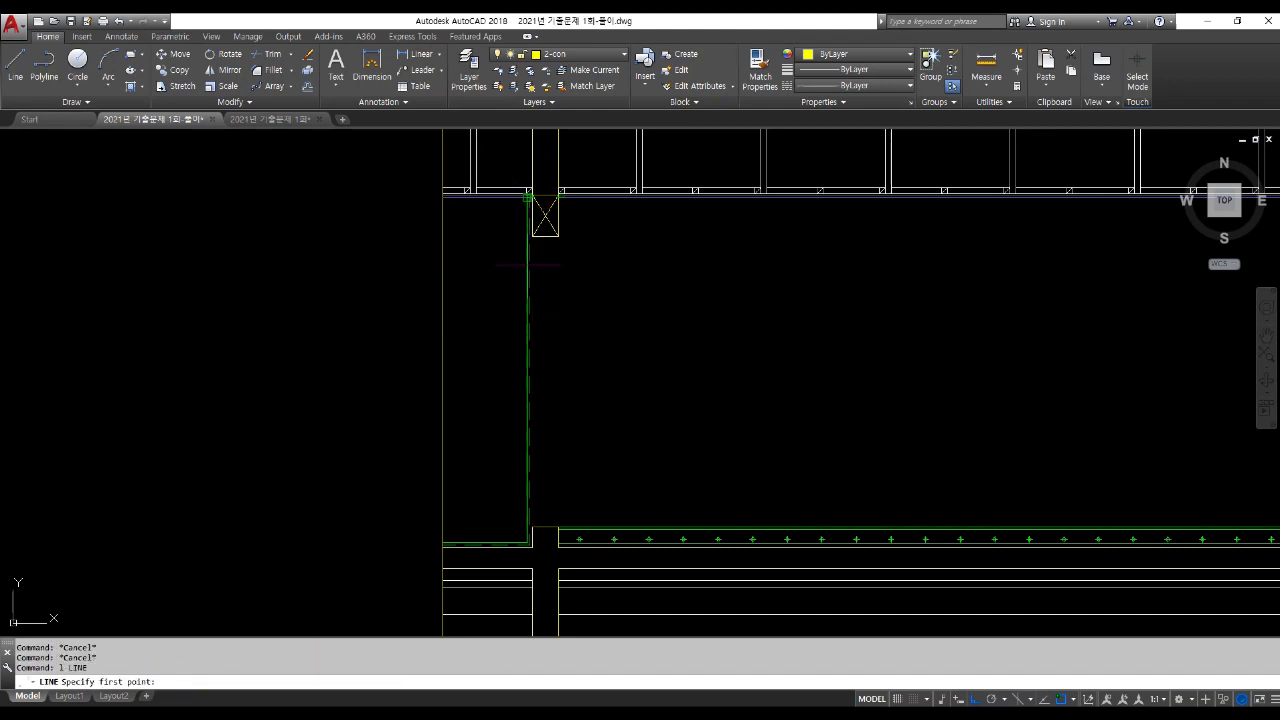
{"action": "scroll", "coordinate": [528, 265], "scroll_direction": "up", "scroll_amount": 4}
{"action": "left_click", "coordinate": [535, 194]}
{"action": "left_click", "coordinate": [417, 226]}
{"action": "key", "text": "Return"}
{"action": "scroll", "coordinate": [464, 225], "scroll_direction": "down", "scroll_amount": 6}
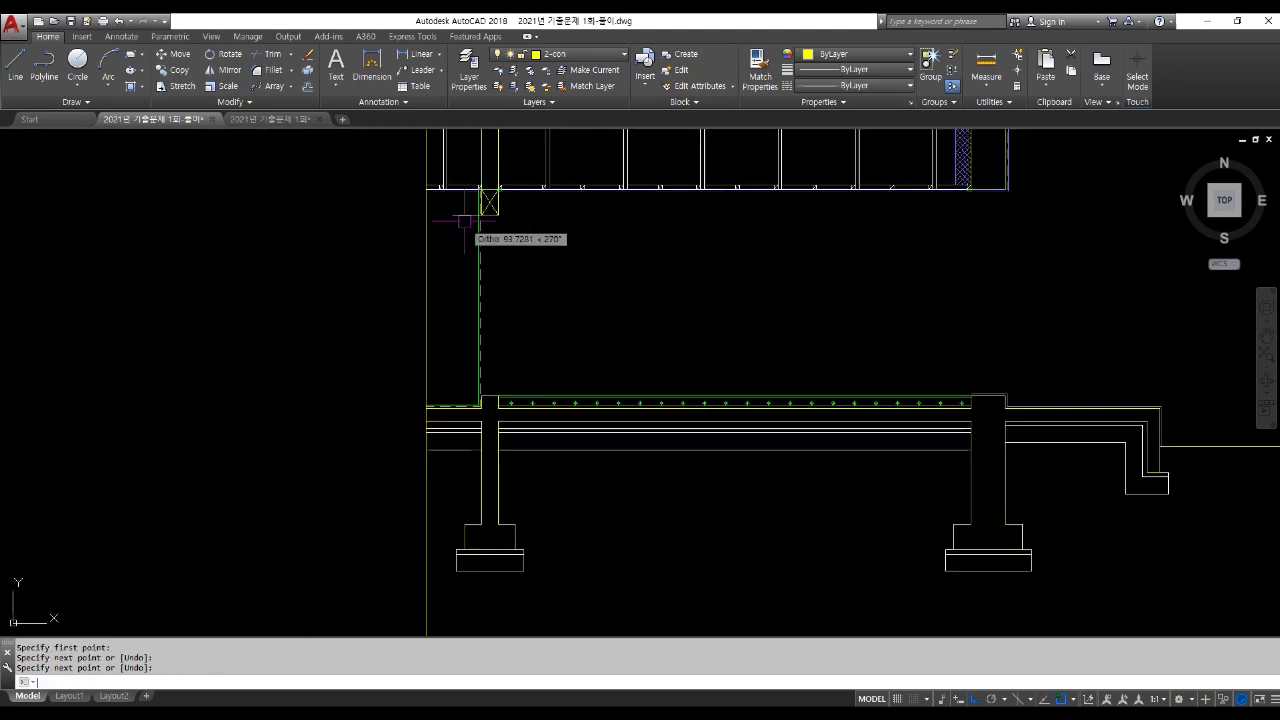
Step: Draw a matching horizontal helper line from the sill's upper corner across the finish lines into the left room
{"action": "scroll", "coordinate": [454, 383], "scroll_direction": "up", "scroll_amount": 4}
{"action": "key", "text": "Return"}
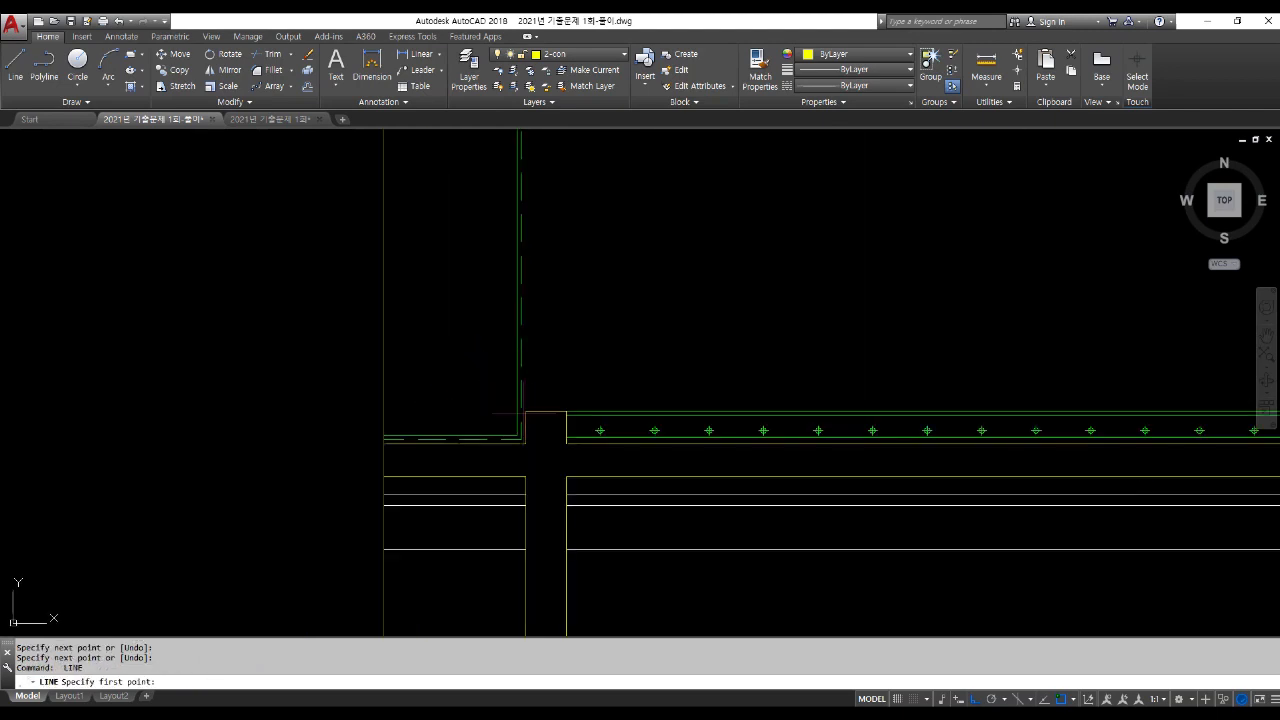
{"action": "left_click", "coordinate": [525, 412]}
{"action": "left_click", "coordinate": [452, 411]}
{"action": "key", "text": "Return"}
Step: Trim the wall finish lines between the two helper lines at the opening
{"action": "scroll", "coordinate": [470, 451], "scroll_direction": "down", "scroll_amount": 2}
{"action": "type", "text": "tr"}
{"action": "key", "text": "Return"}
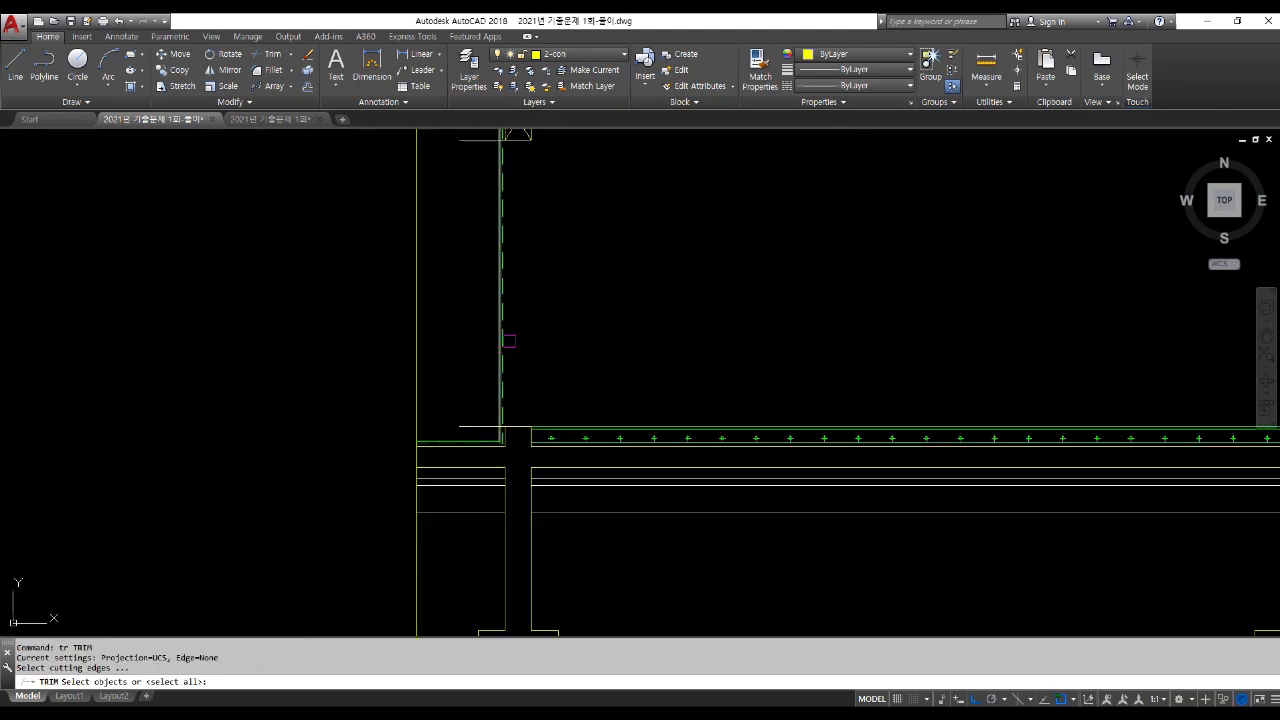
{"action": "key", "text": "Return"}
{"action": "left_click", "coordinate": [515, 345]}
{"action": "left_click", "coordinate": [451, 309]}
{"action": "key", "text": "Return"}
Step: Erase the two horizontal helper lines at the lintel and at the sill
{"action": "type", "text": "e"}
{"action": "key", "text": "Return"}
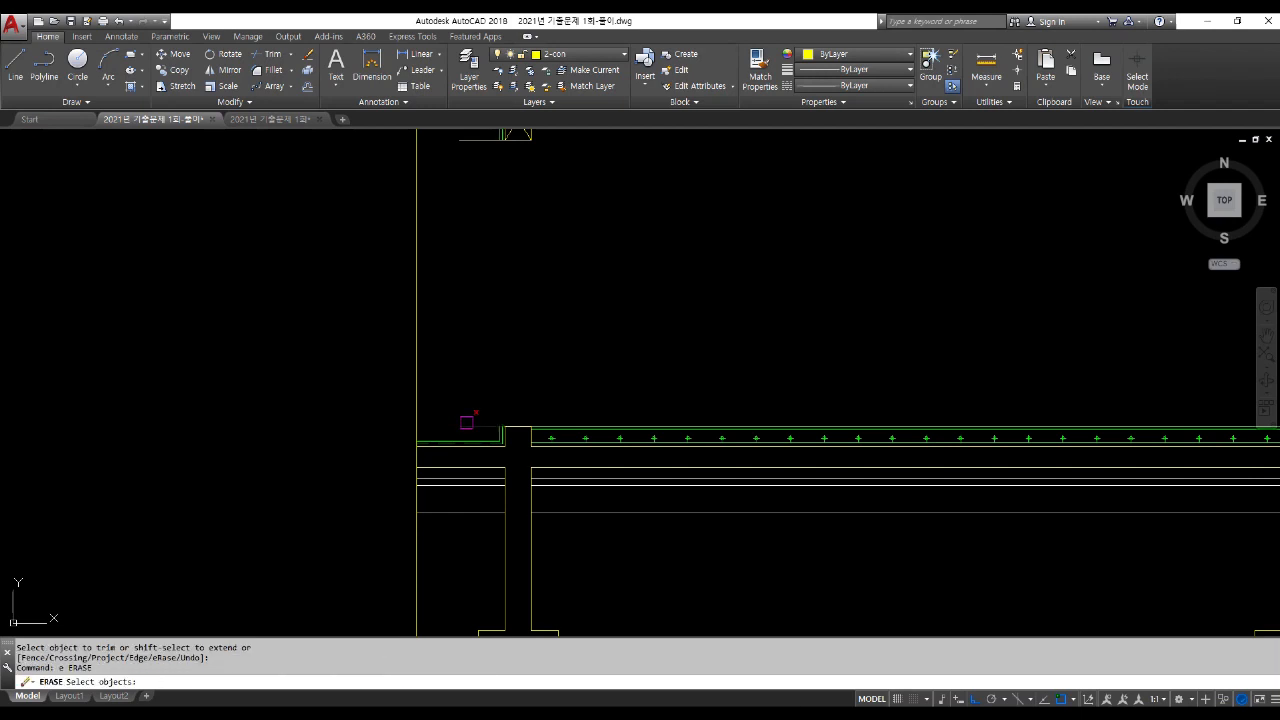
{"action": "left_click", "coordinate": [466, 422]}
{"action": "key", "text": "Return"}
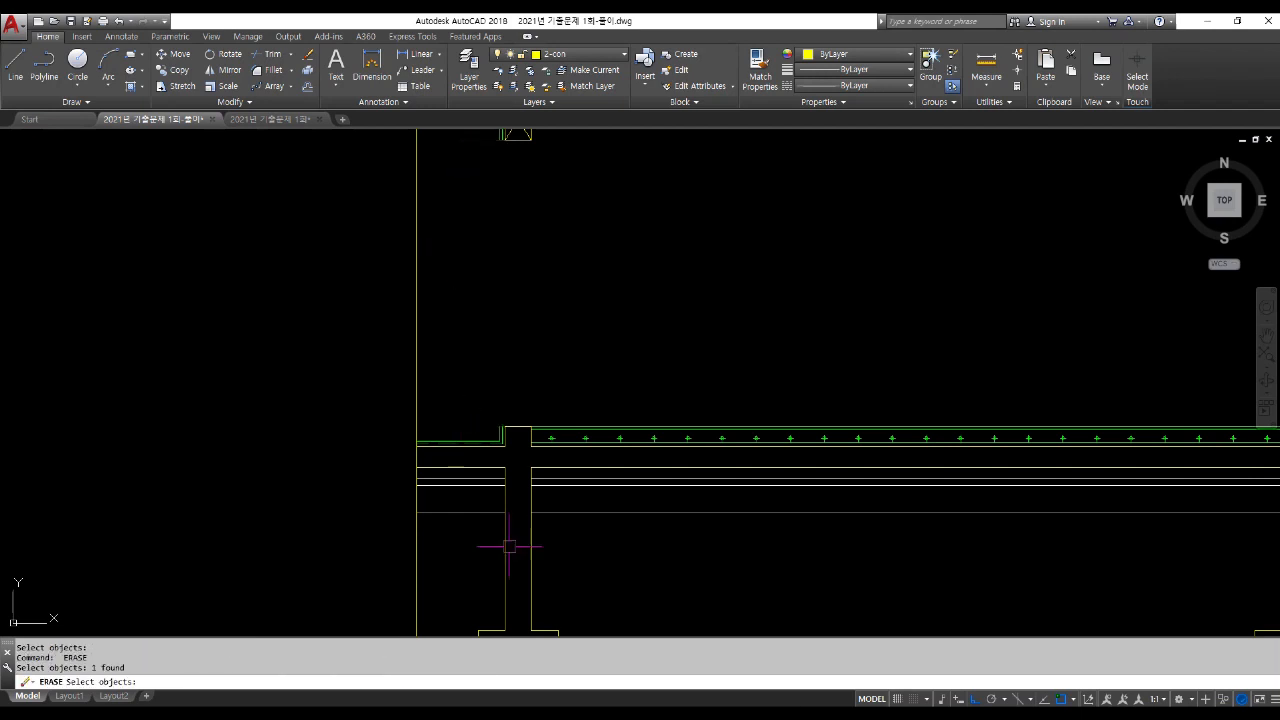
{"action": "scroll", "coordinate": [510, 545], "scroll_direction": "down", "scroll_amount": 2}
Step: Match the left room's solid green wall and floor finish lines to the blue ceiling finish line
{"action": "type", "text": "ma"}
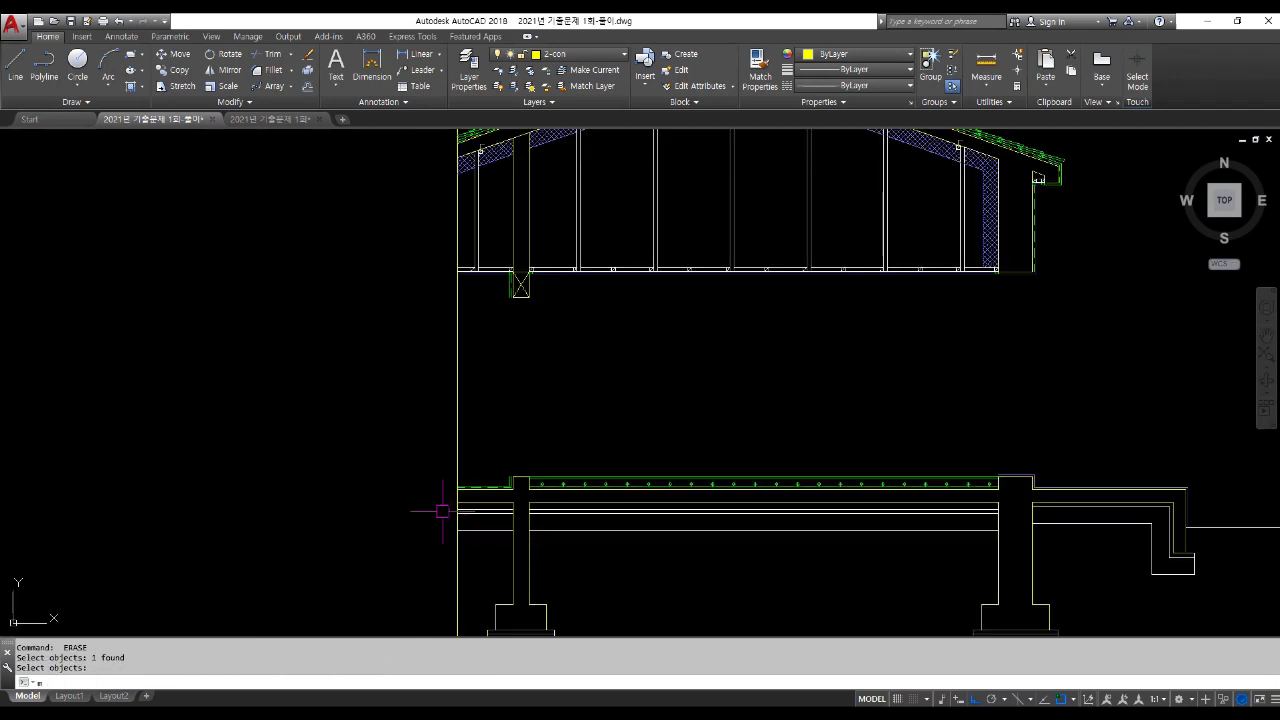
{"action": "key", "text": "Return"}
{"action": "scroll", "coordinate": [1000, 295], "scroll_direction": "up", "scroll_amount": 6}
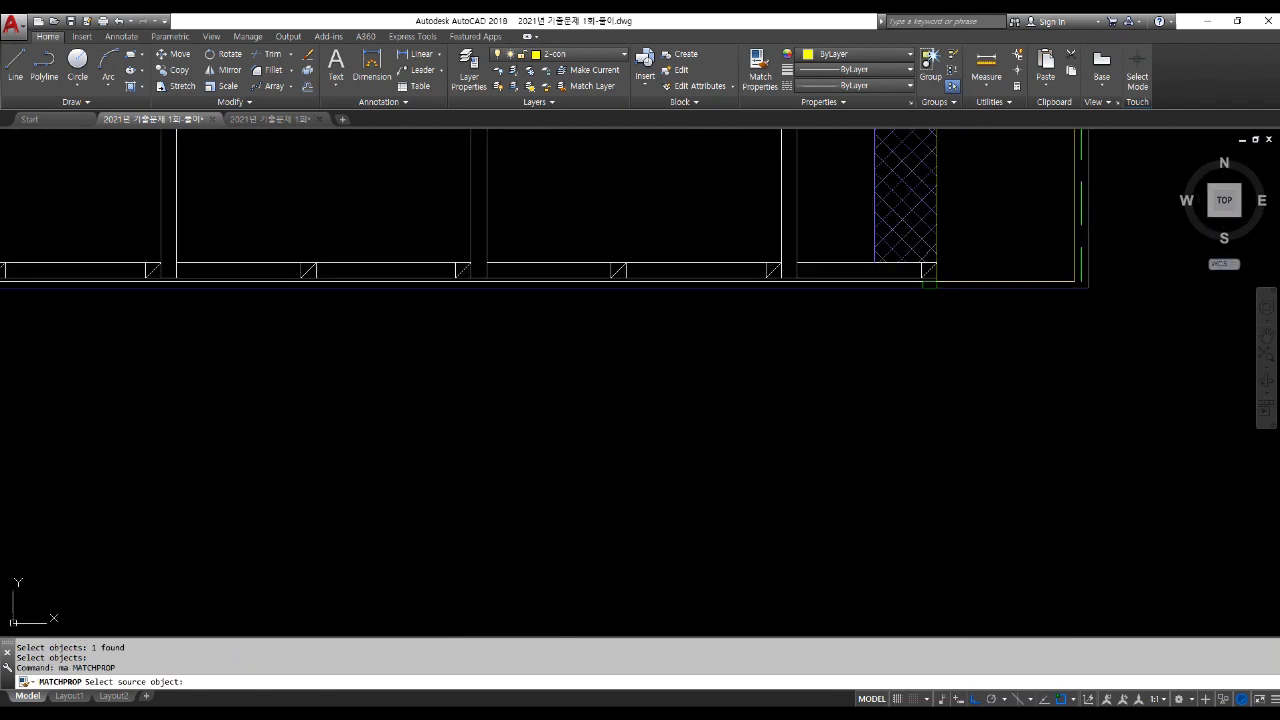
{"action": "left_click", "coordinate": [1012, 287]}
{"action": "scroll", "coordinate": [973, 300], "scroll_direction": "down", "scroll_amount": 4}
{"action": "scroll", "coordinate": [522, 303], "scroll_direction": "up", "scroll_amount": 5}
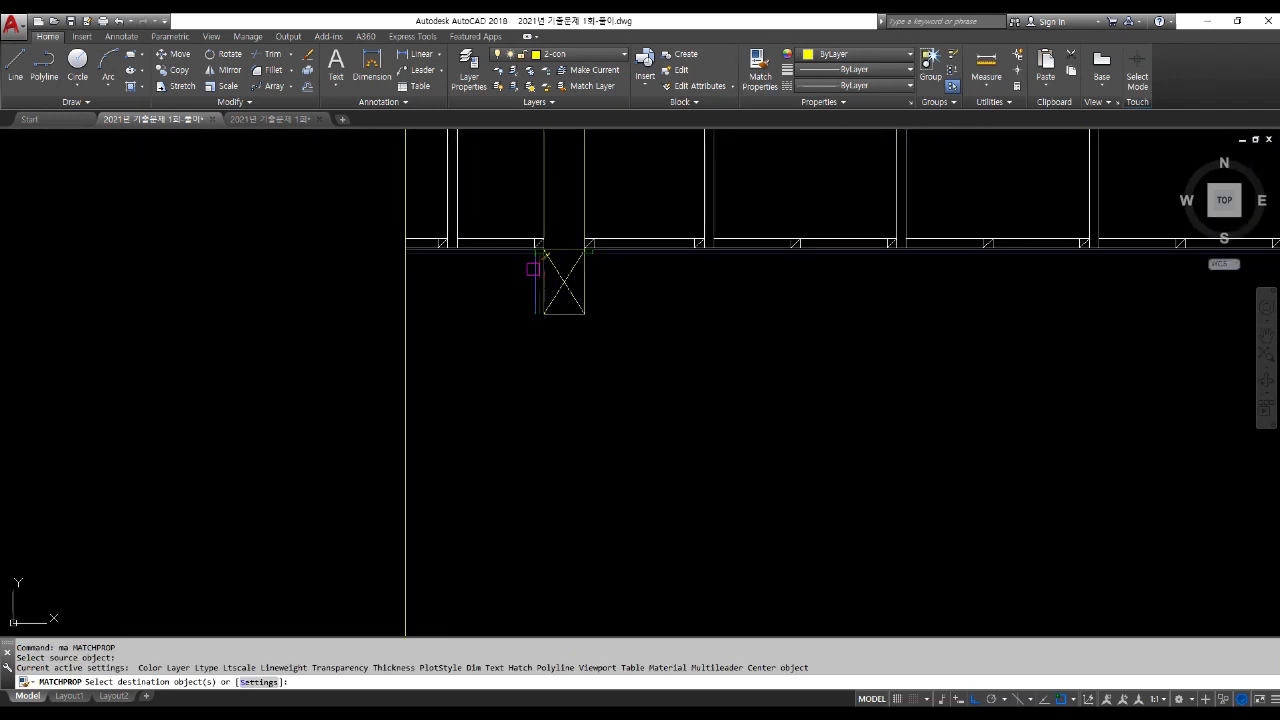
{"action": "scroll", "coordinate": [531, 268], "scroll_direction": "down", "scroll_amount": 3}
{"action": "scroll", "coordinate": [531, 463], "scroll_direction": "up", "scroll_amount": 4}
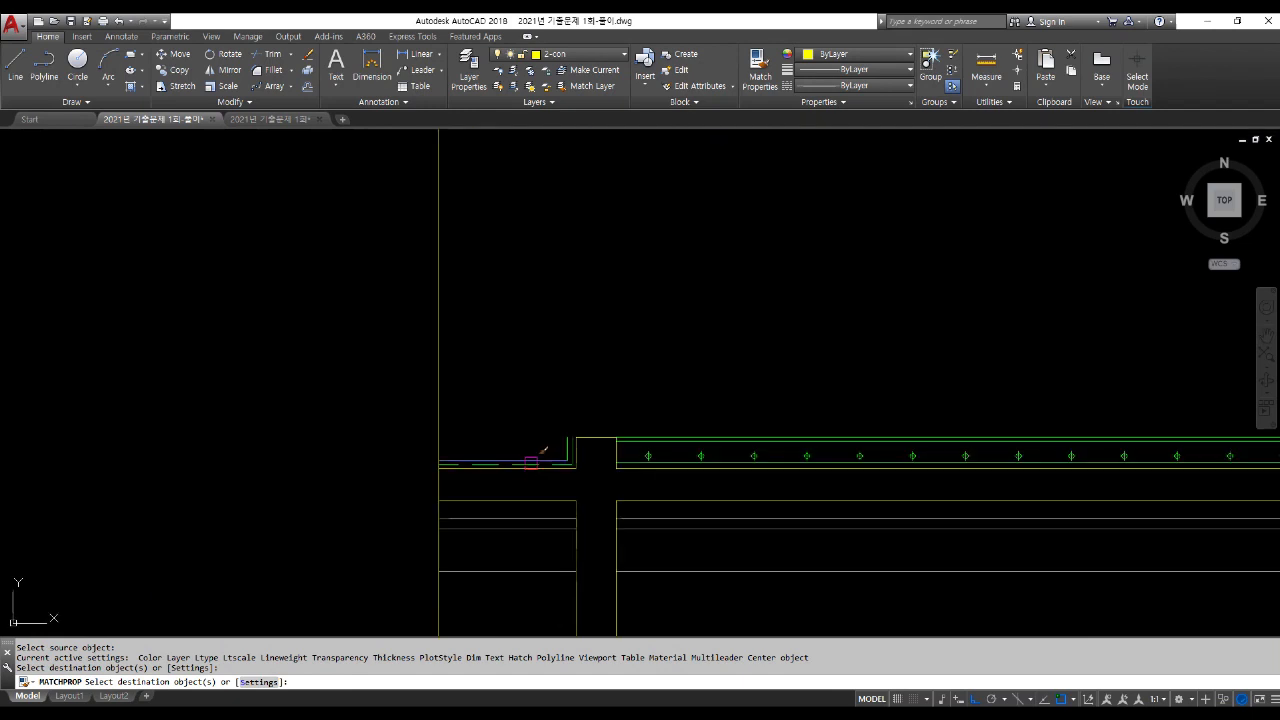
{"action": "left_click", "coordinate": [533, 457]}
{"action": "scroll", "coordinate": [562, 441], "scroll_direction": "down", "scroll_amount": 4}
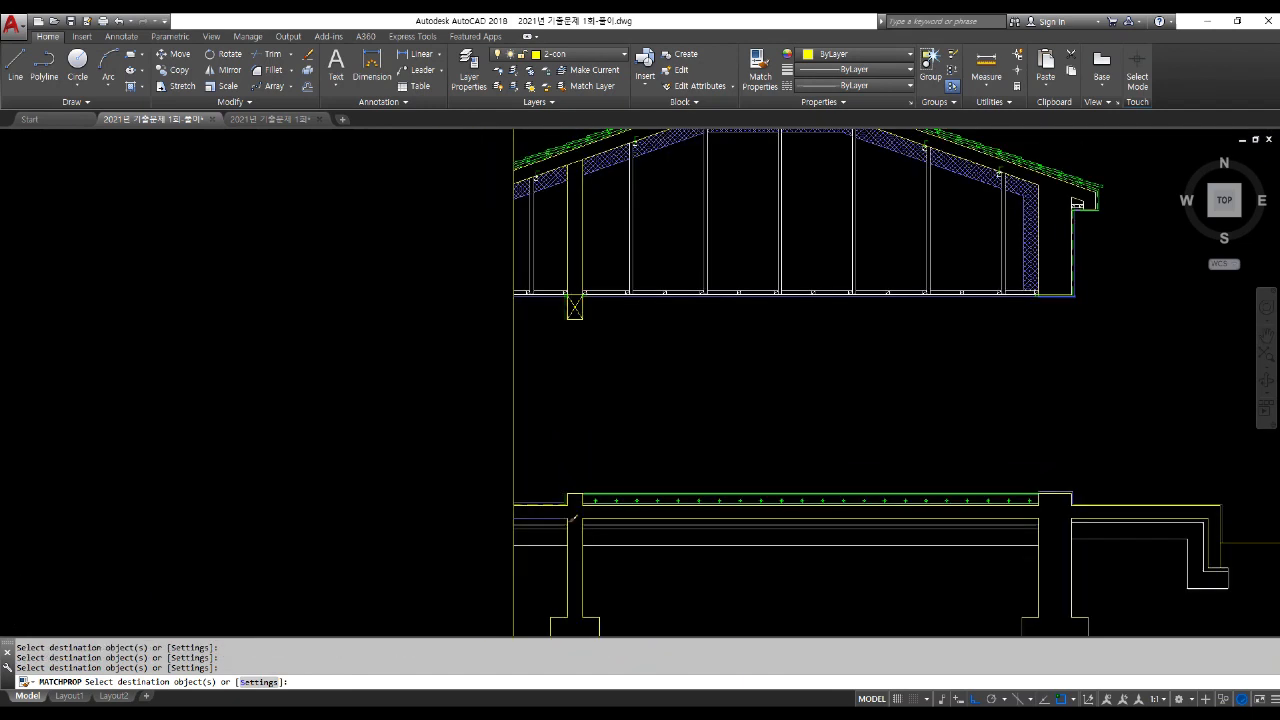
{"action": "key", "text": "Return"}
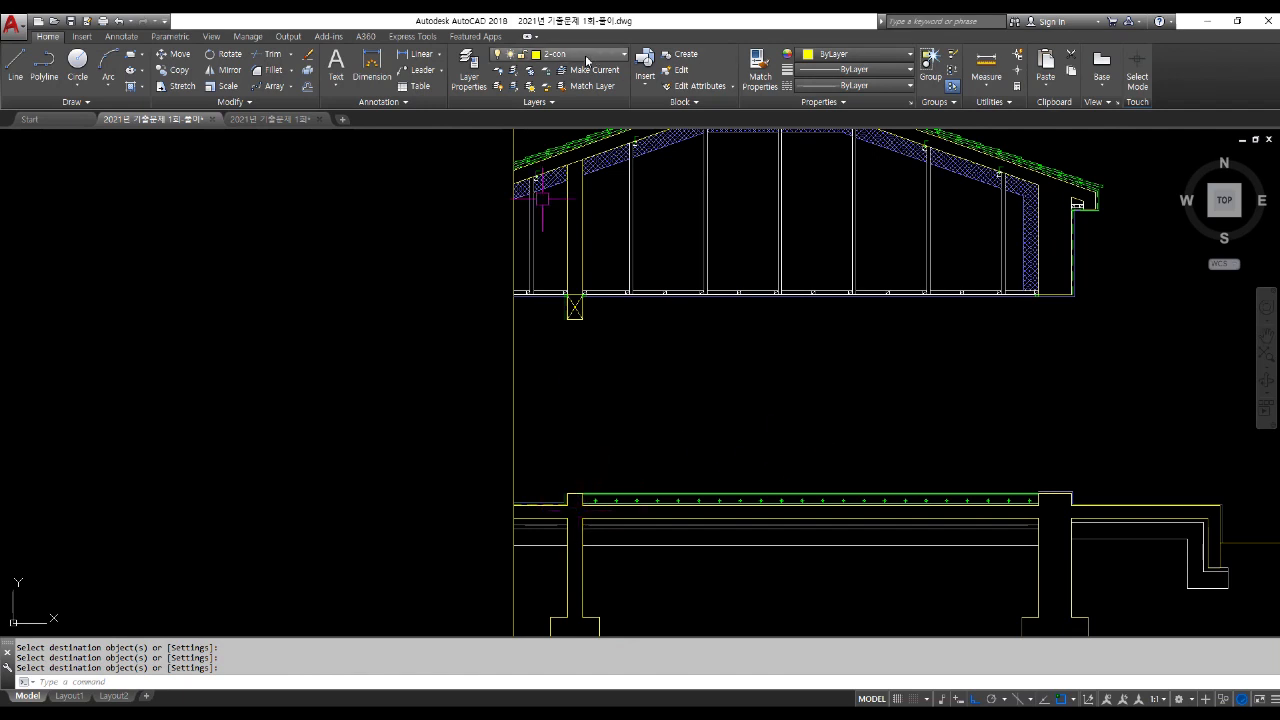
Step: Make 6-text the current layer and draw a vertical line from the plan's stepped outer wall corner beside the section mark down to the section's exterior slab
{"action": "middle_click_drag", "start_coordinate": [875, 463], "coordinate": [817, 437]}
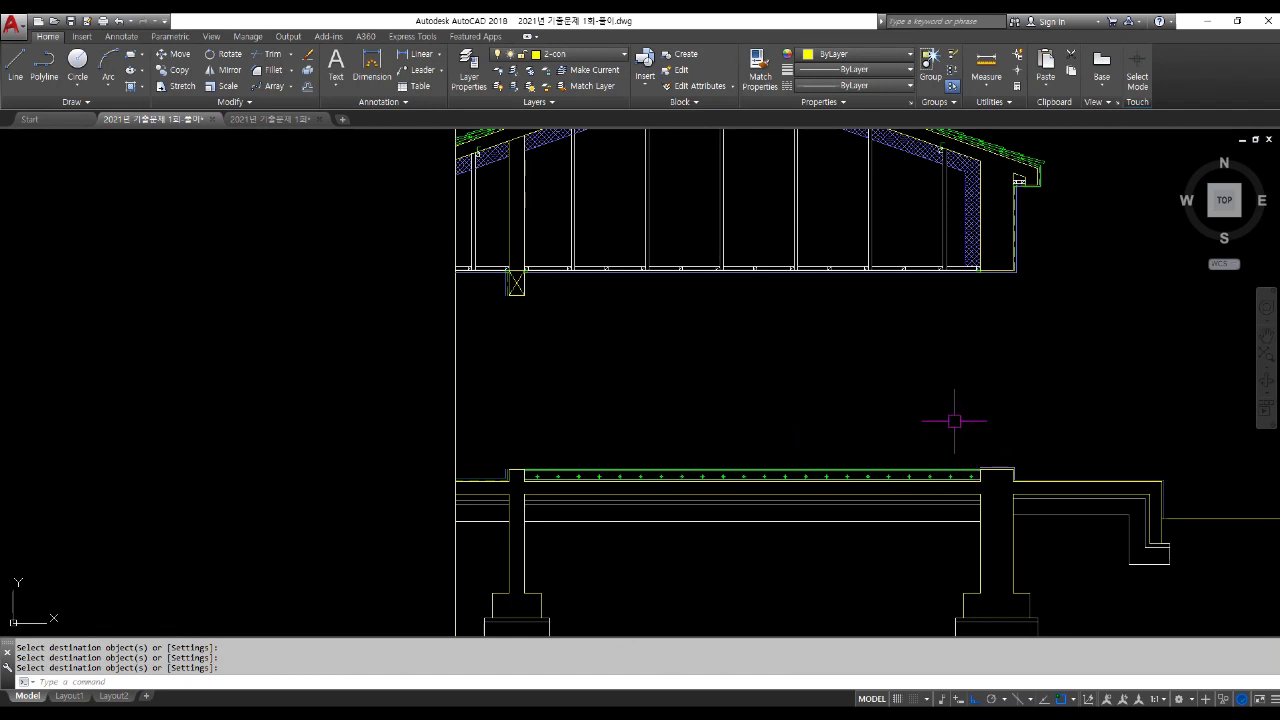
{"action": "scroll", "coordinate": [875, 456], "scroll_direction": "down", "scroll_amount": 2}
{"action": "middle_click_drag", "start_coordinate": [1041, 439], "coordinate": [690, 466]}
{"action": "scroll", "coordinate": [681, 466], "scroll_direction": "down", "scroll_amount": 2}
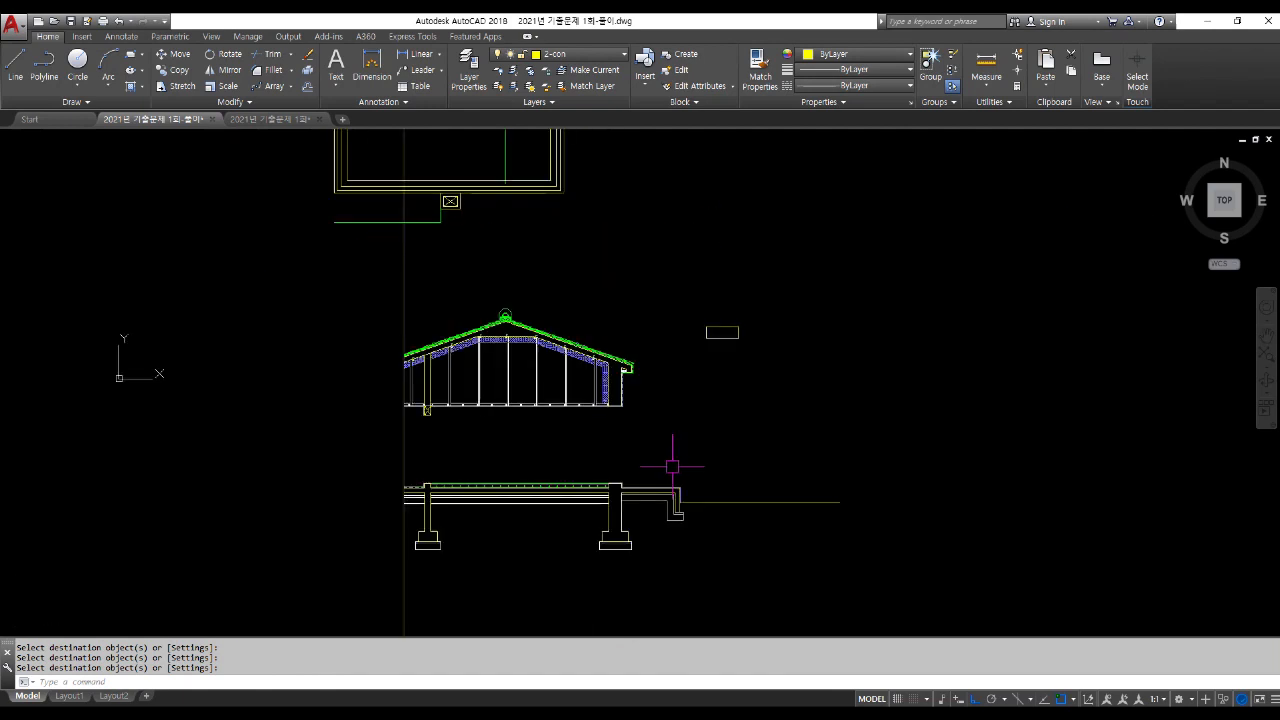
{"action": "mouse_move", "coordinate": [688, 315]}
{"action": "middle_mouse_down"}
{"action": "mouse_move", "coordinate": [663, 523]}
{"action": "mouse_move", "coordinate": [693, 715]}
{"action": "middle_mouse_up"}
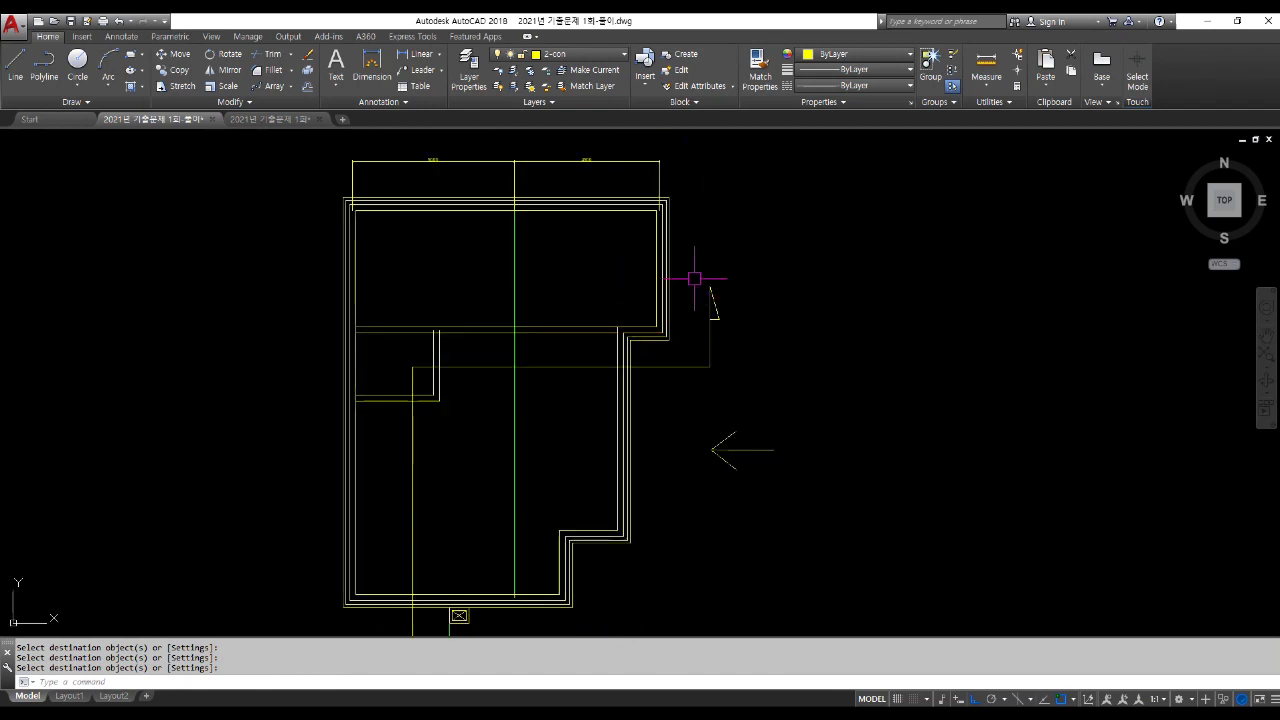
{"action": "left_click", "coordinate": [575, 54]}
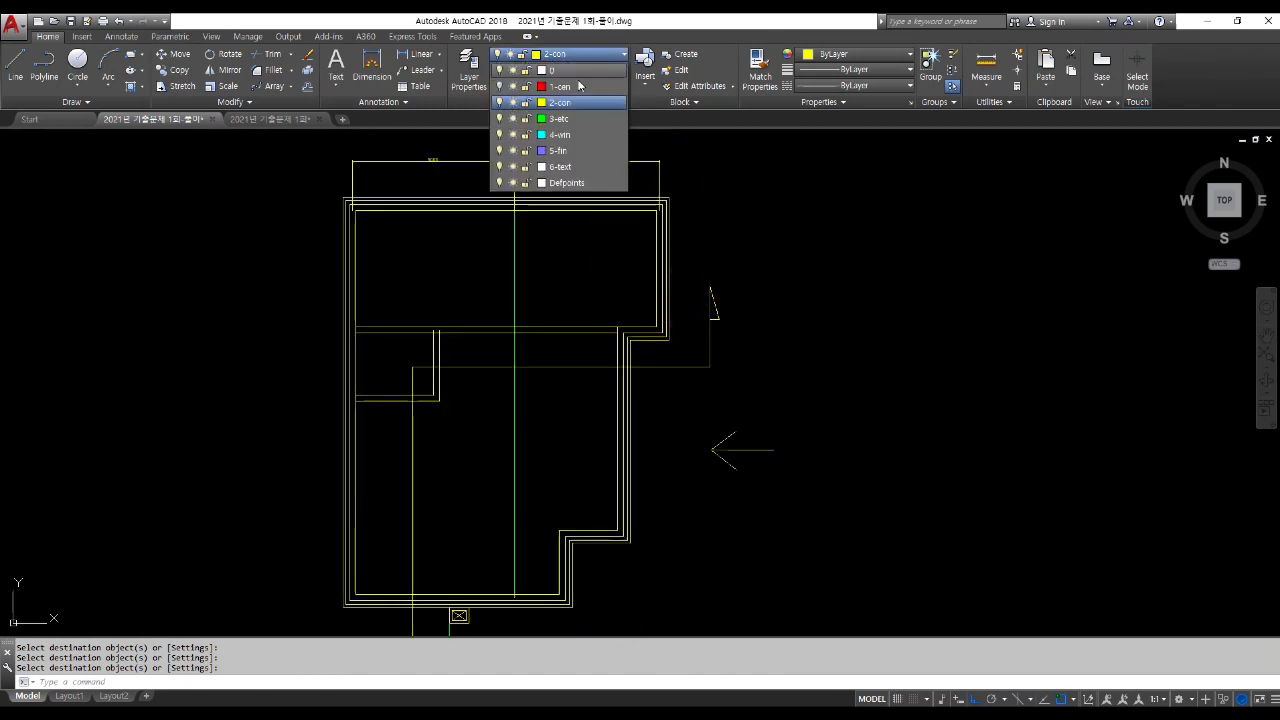
{"action": "left_click", "coordinate": [567, 170]}
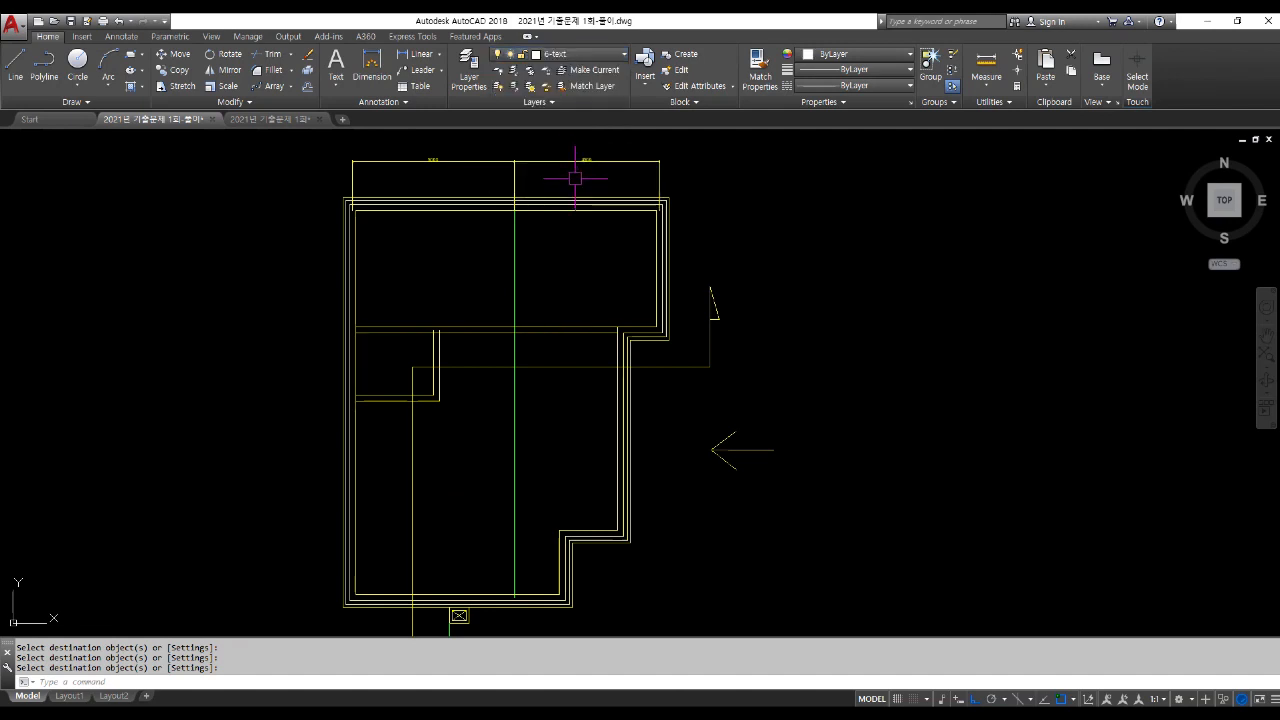
{"action": "type", "text": "l"}
{"action": "key", "text": "Return"}
{"action": "left_click", "coordinate": [669, 340]}
{"action": "scroll", "coordinate": [660, 168], "scroll_direction": "down", "scroll_amount": 2}
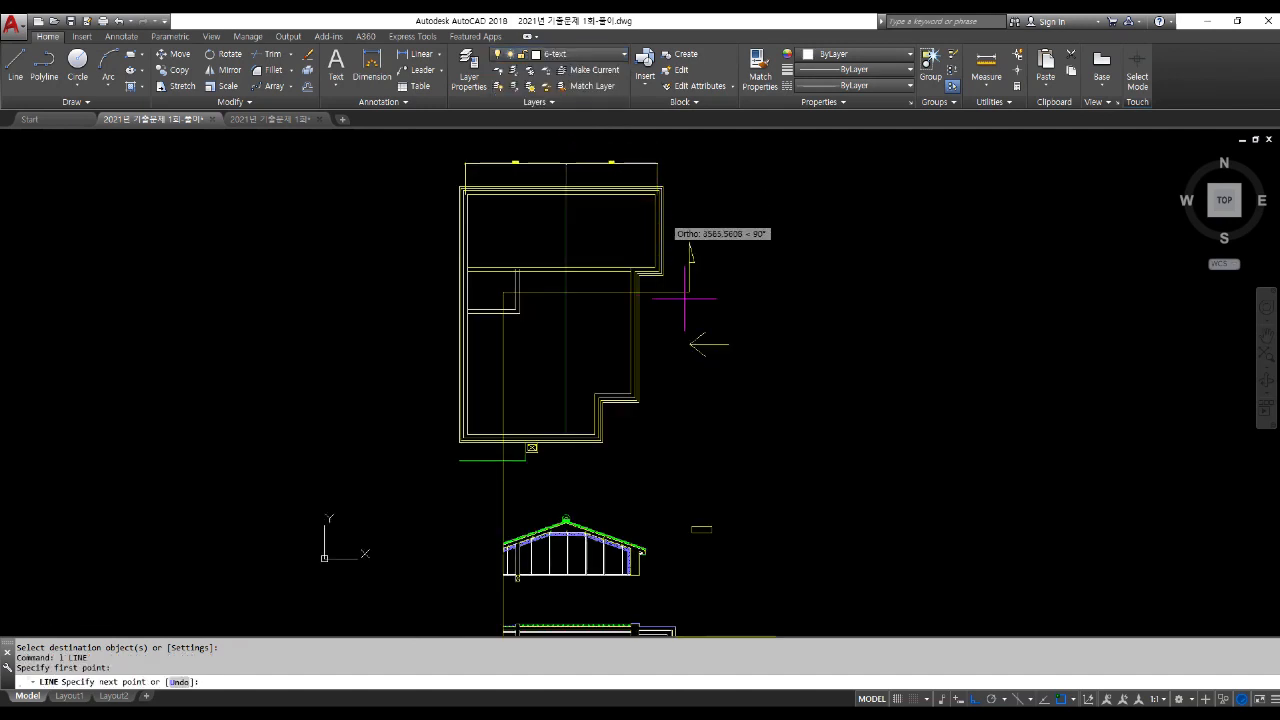
{"action": "middle_click_drag", "start_coordinate": [687, 415], "coordinate": [617, 203]}
{"action": "scroll", "coordinate": [622, 371], "scroll_direction": "up", "scroll_amount": 6}
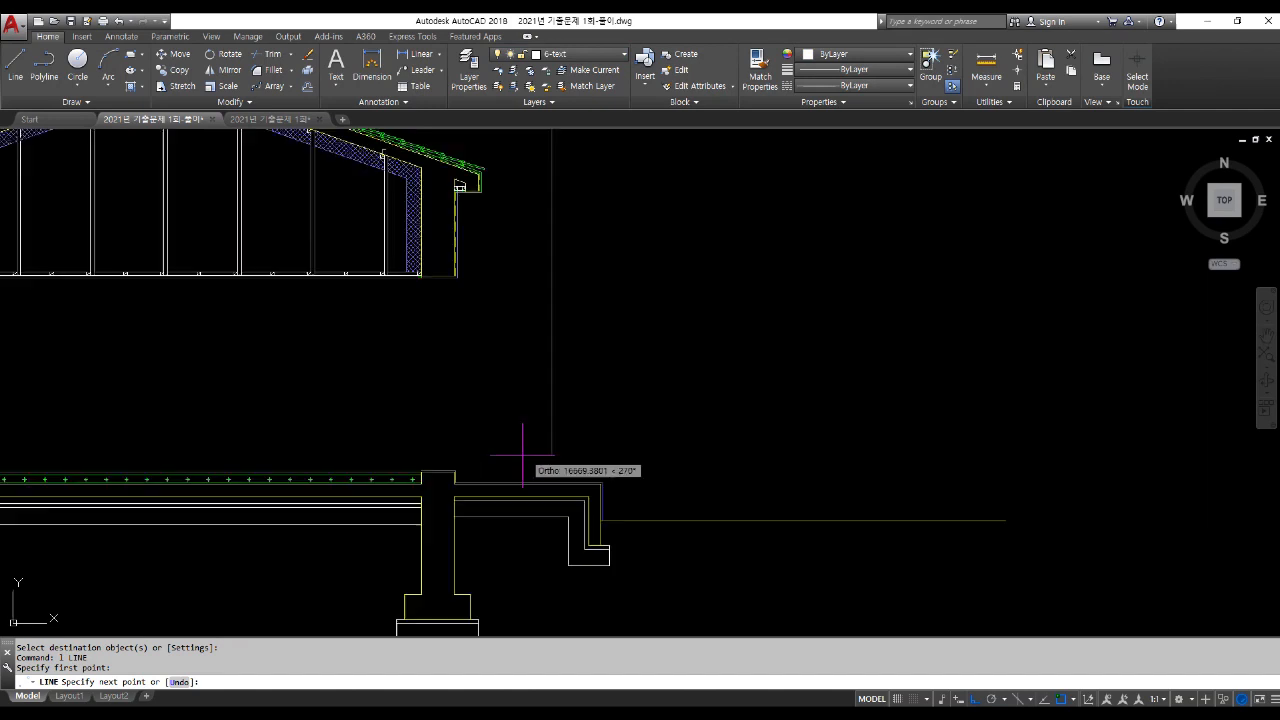
{"action": "left_click", "coordinate": [579, 499]}
{"action": "key", "text": "Return"}
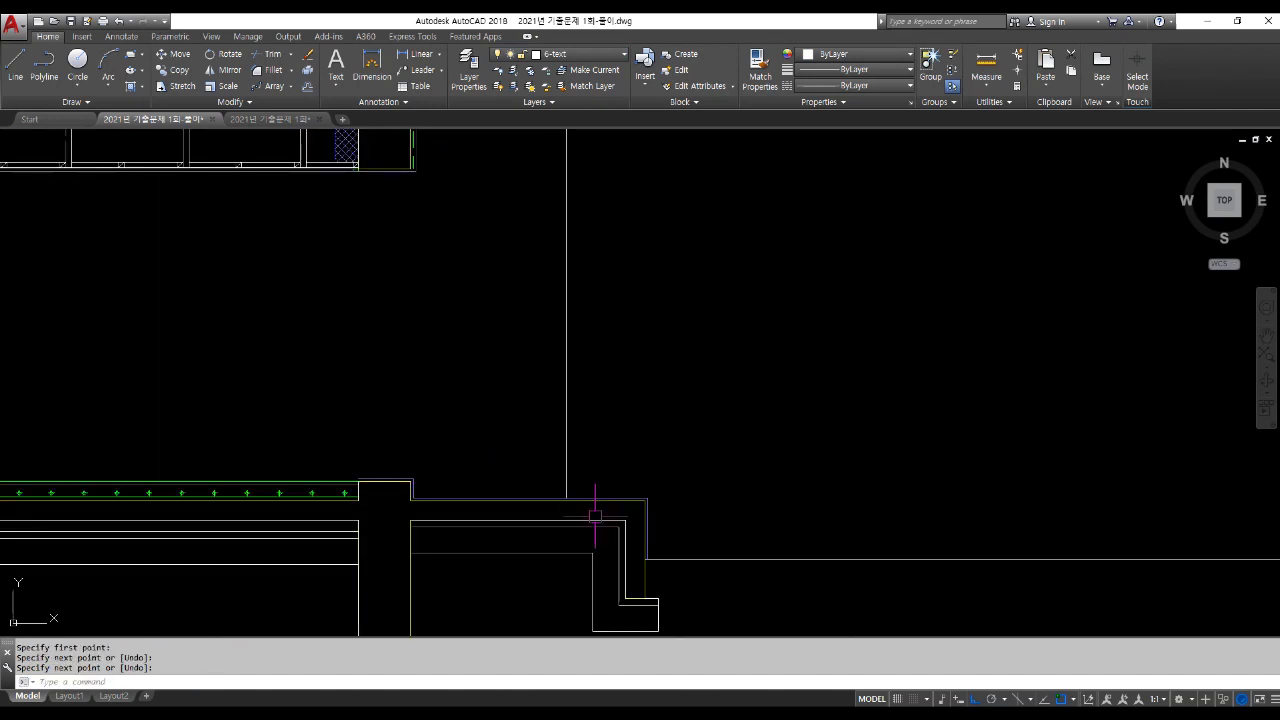
Step: Turn on the 1-cen layer to show the plan's centerlines
{"action": "scroll", "coordinate": [591, 510], "scroll_direction": "down", "scroll_amount": 3}
{"action": "middle_click_drag", "start_coordinate": [618, 276], "coordinate": [628, 537]}
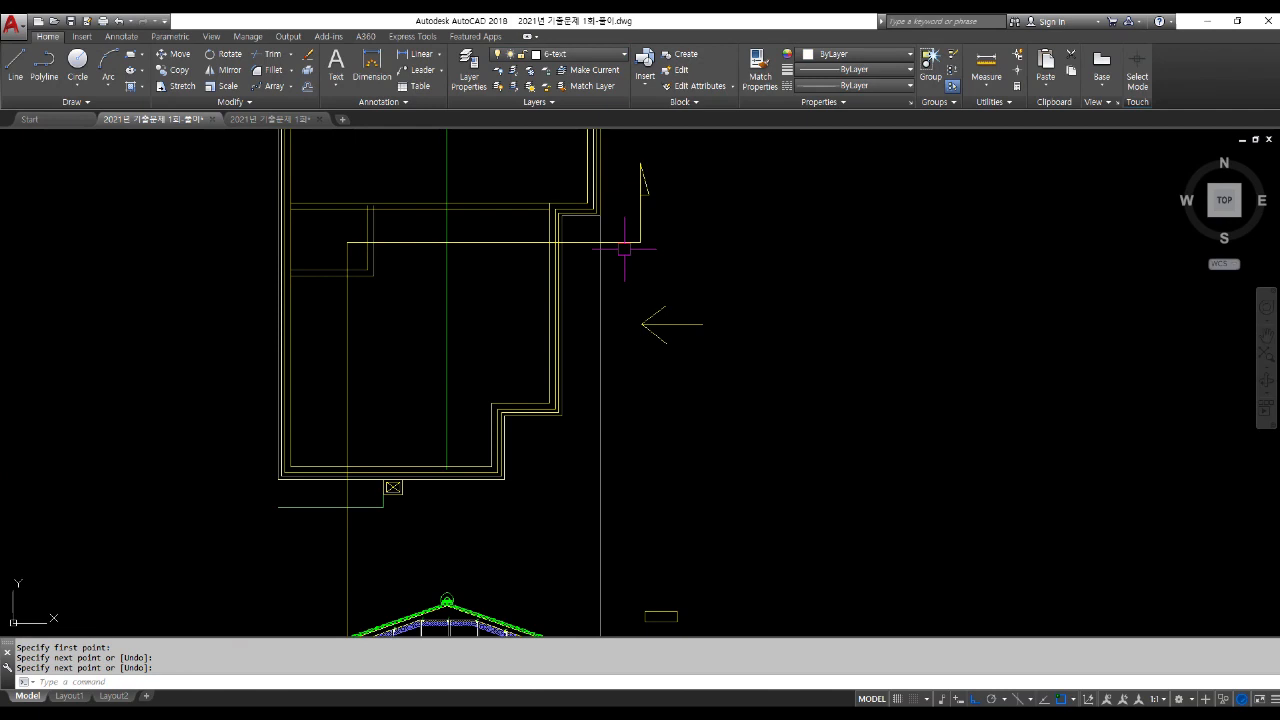
{"action": "left_click", "coordinate": [575, 54]}
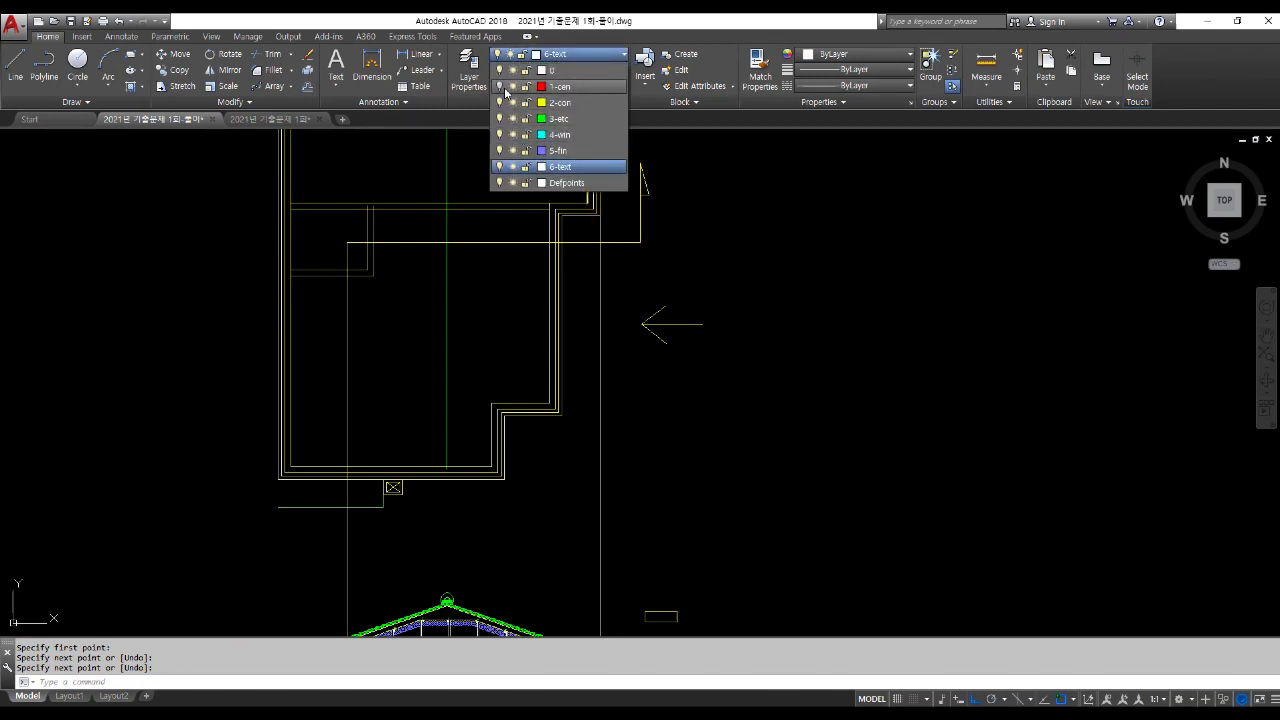
{"action": "left_click", "coordinate": [501, 87]}
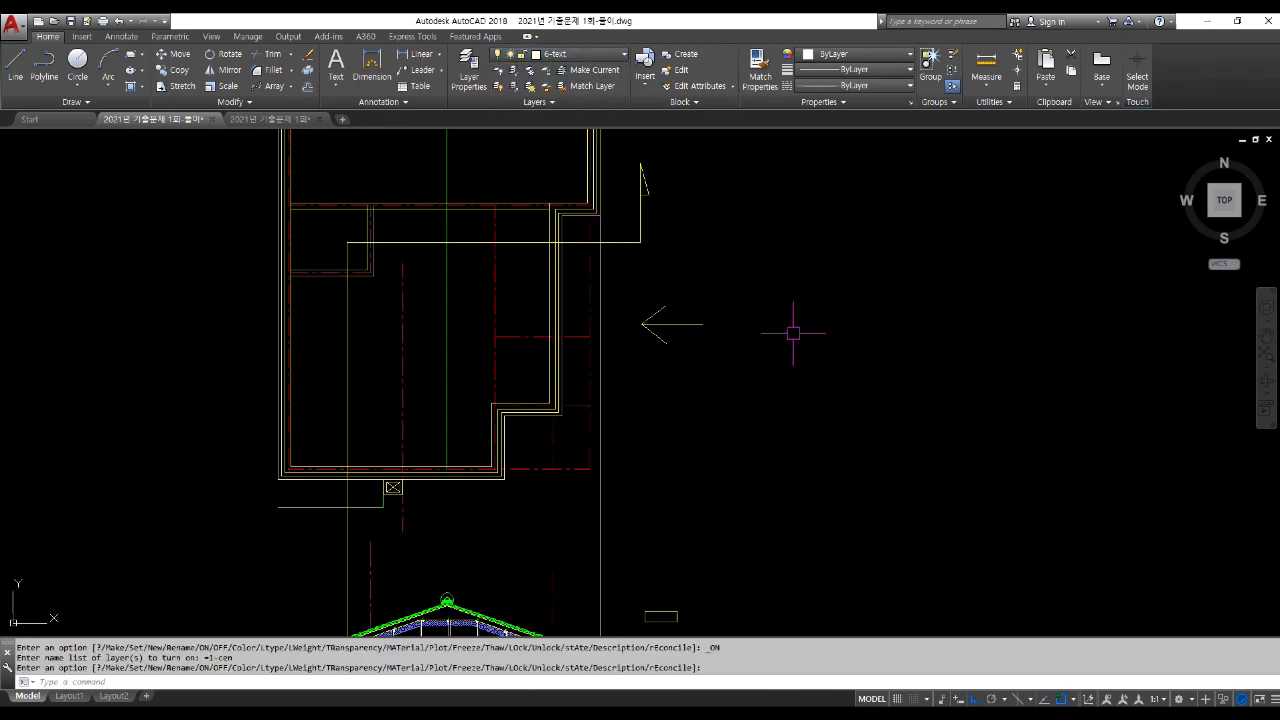
Step: Offset the plan's outer vertical centerline beside the stepped wall outward by 600
{"action": "middle_click_drag", "start_coordinate": [740, 331], "coordinate": [753, 383]}
{"action": "type", "text": "o"}
{"action": "key", "text": "Return"}
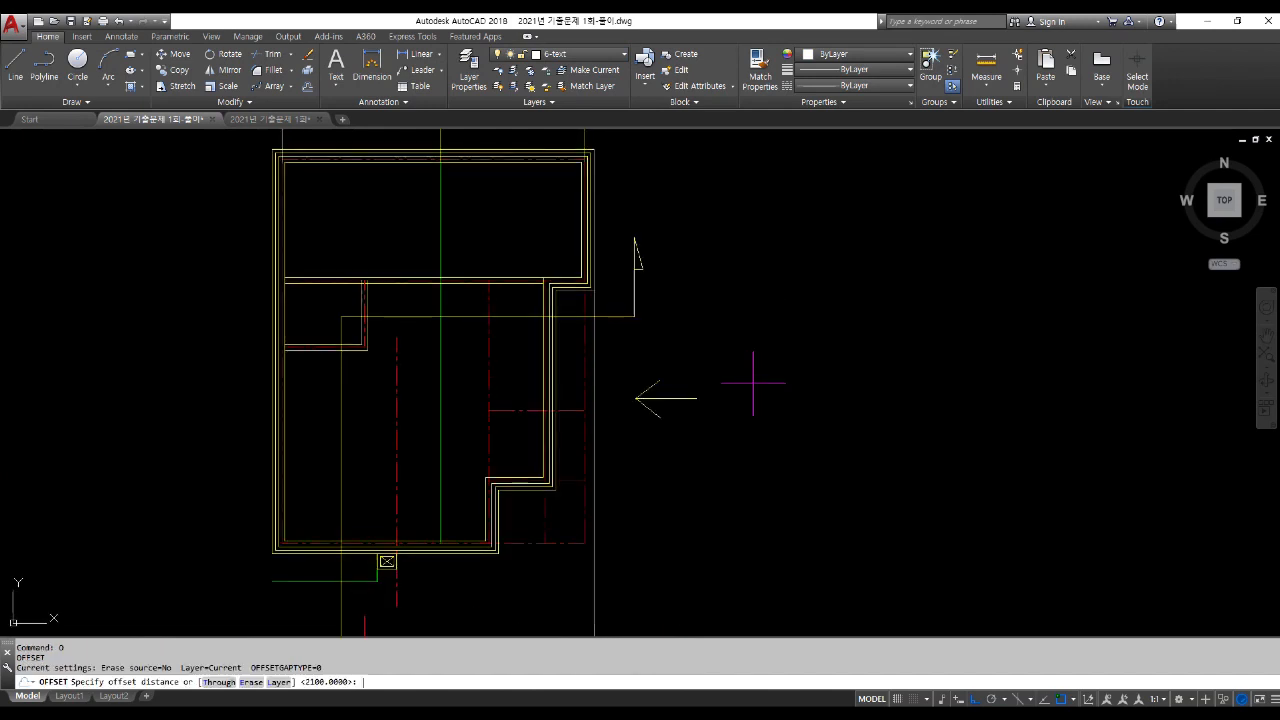
{"action": "key", "text": "Return"}
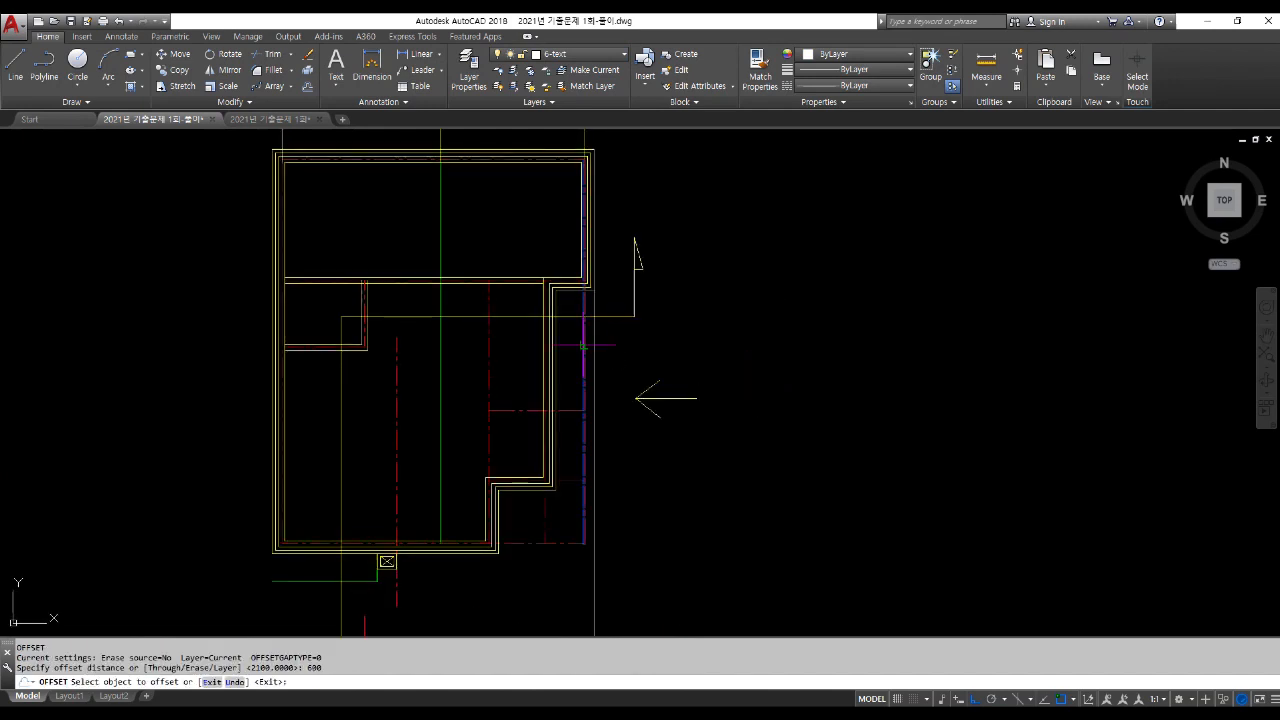
{"action": "left_click", "coordinate": [576, 338]}
{"action": "left_click", "coordinate": [733, 347]}
Step: Move the offset line straight down from the plan until it spans the height of the section's eave
{"action": "middle_click_drag", "start_coordinate": [687, 476], "coordinate": [663, 434]}
{"action": "type", "text": "m"}
{"action": "key", "text": "Return"}
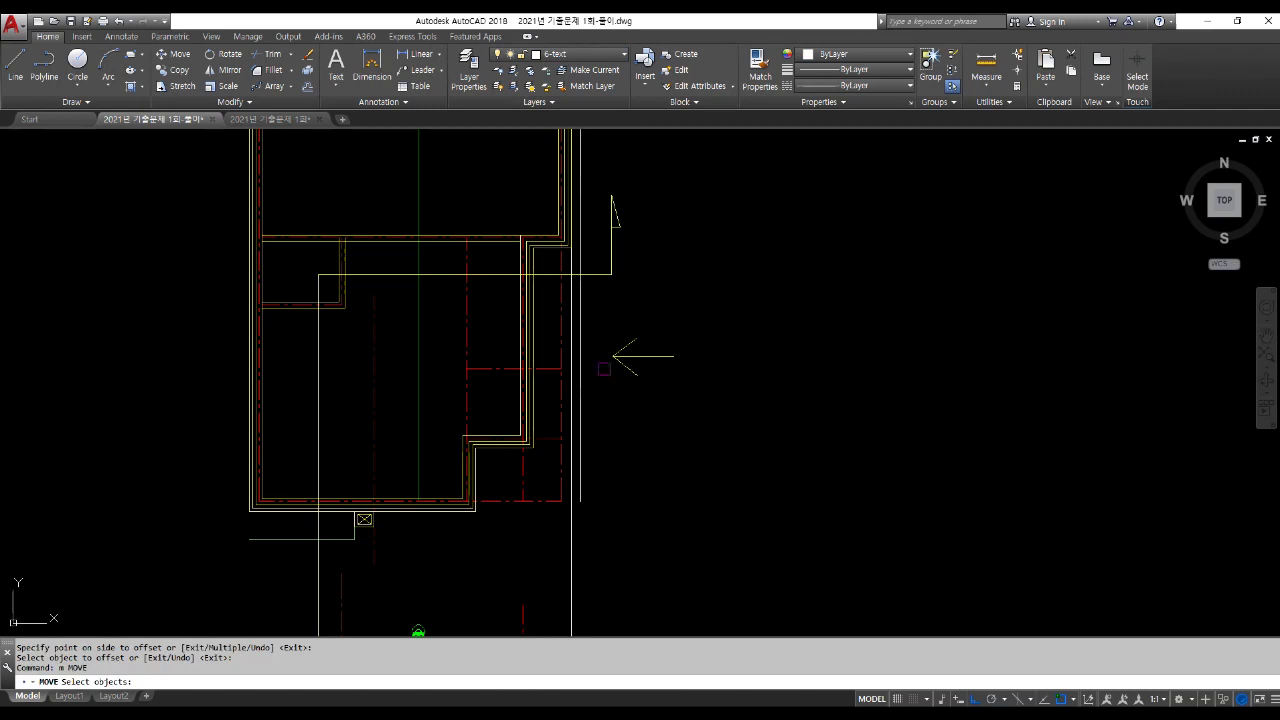
{"action": "left_click", "coordinate": [583, 329]}
{"action": "scroll", "coordinate": [599, 317], "scroll_direction": "down", "scroll_amount": 4}
{"action": "key", "text": "Return"}
{"action": "left_click", "coordinate": [682, 297]}
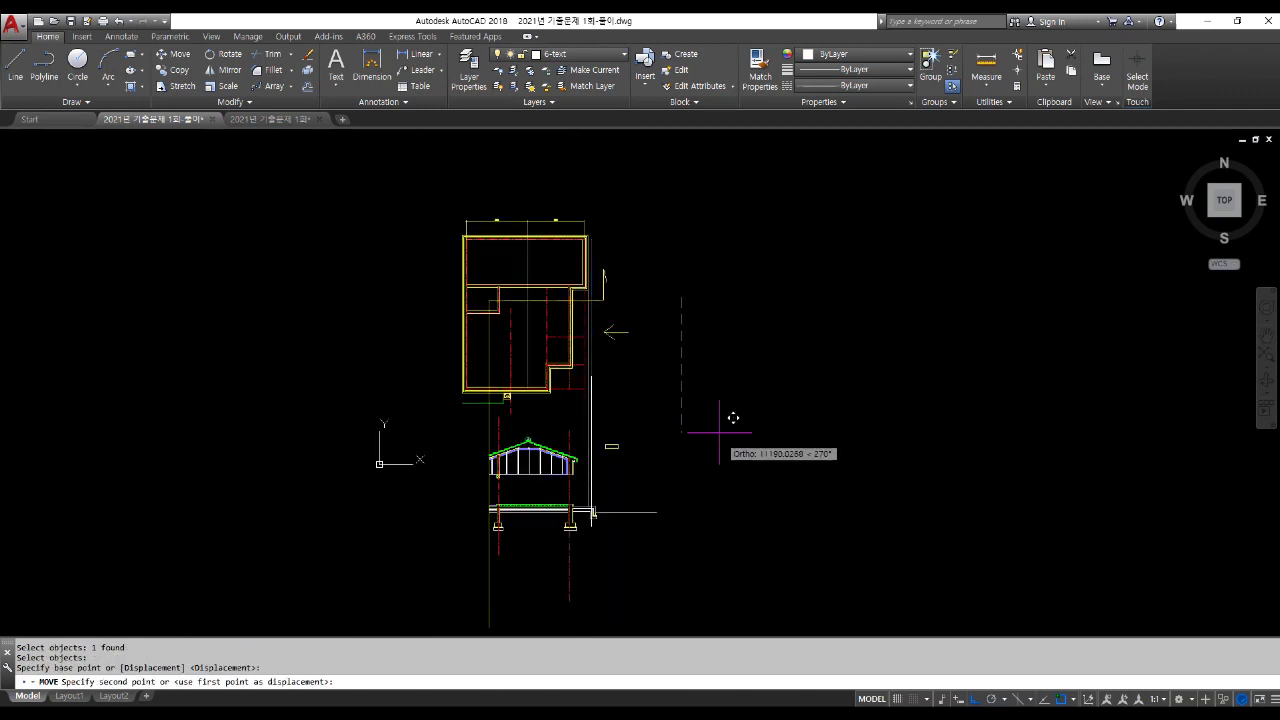
{"action": "left_click", "coordinate": [717, 407]}
{"action": "key", "text": "Return"}
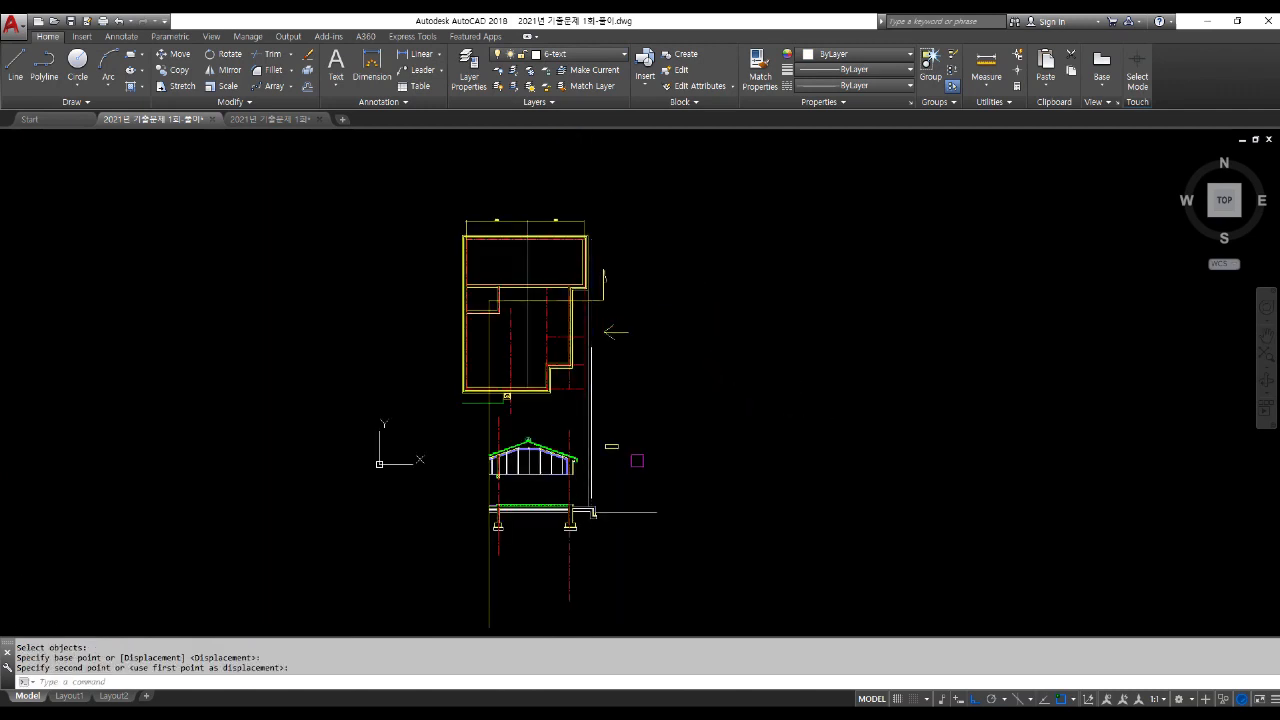
{"action": "scroll", "coordinate": [598, 472], "scroll_direction": "up", "scroll_amount": 6}
{"action": "key", "text": "Escape"}
{"action": "key", "text": "Escape"}
{"action": "key", "text": "Escape"}
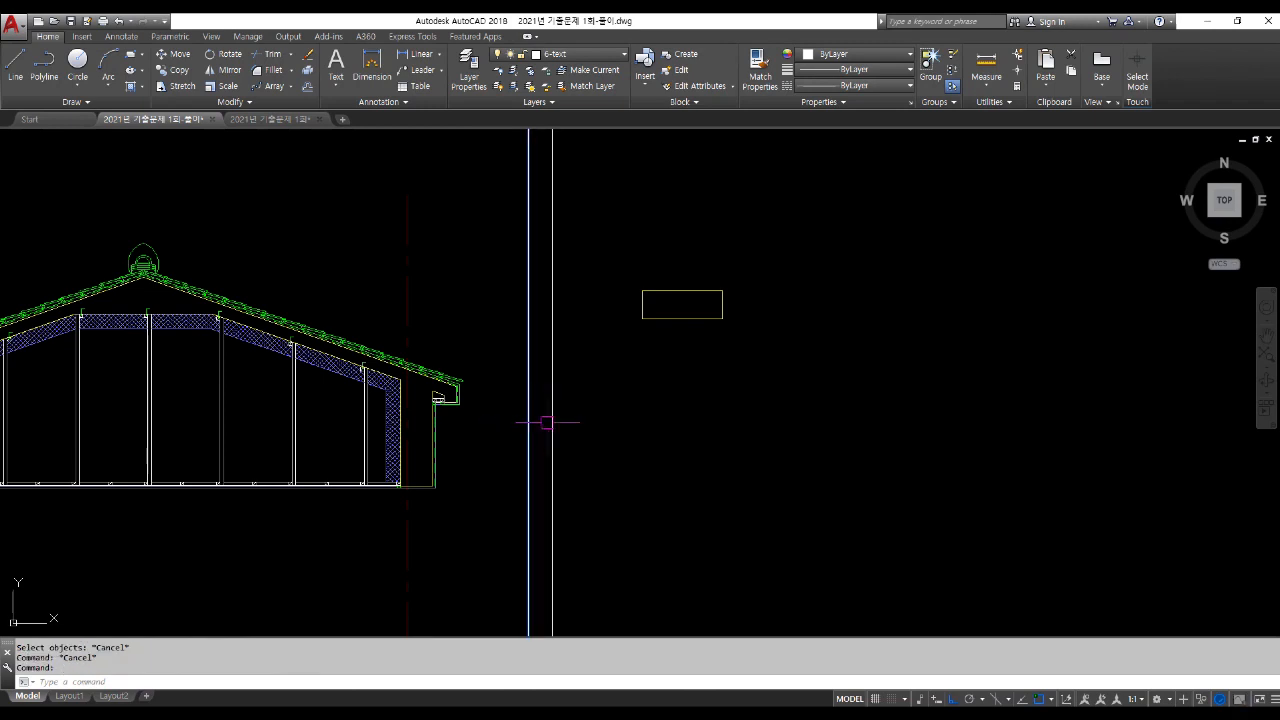
Step: Extend the roof slab's two sloping eave lines outward to the moved offset line
{"action": "left_click", "coordinate": [553, 434]}
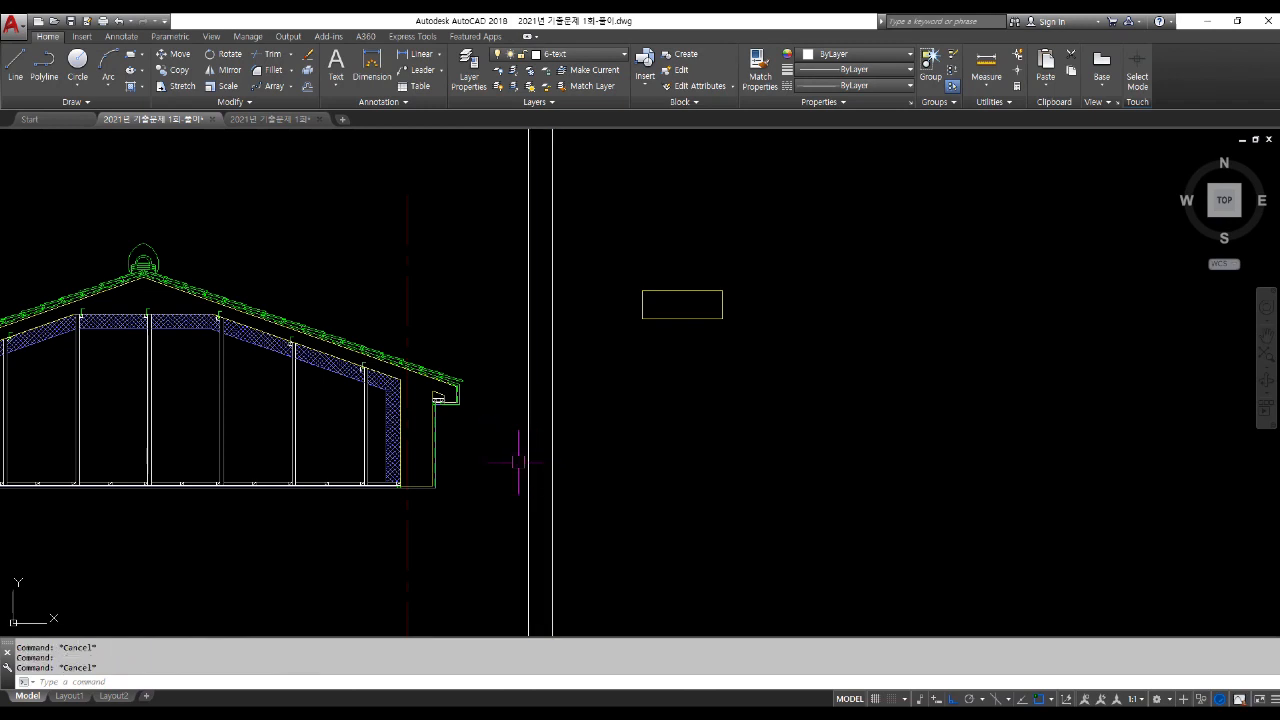
{"action": "type", "text": "ex"}
{"action": "key", "text": "Return"}
{"action": "left_click", "coordinate": [555, 461]}
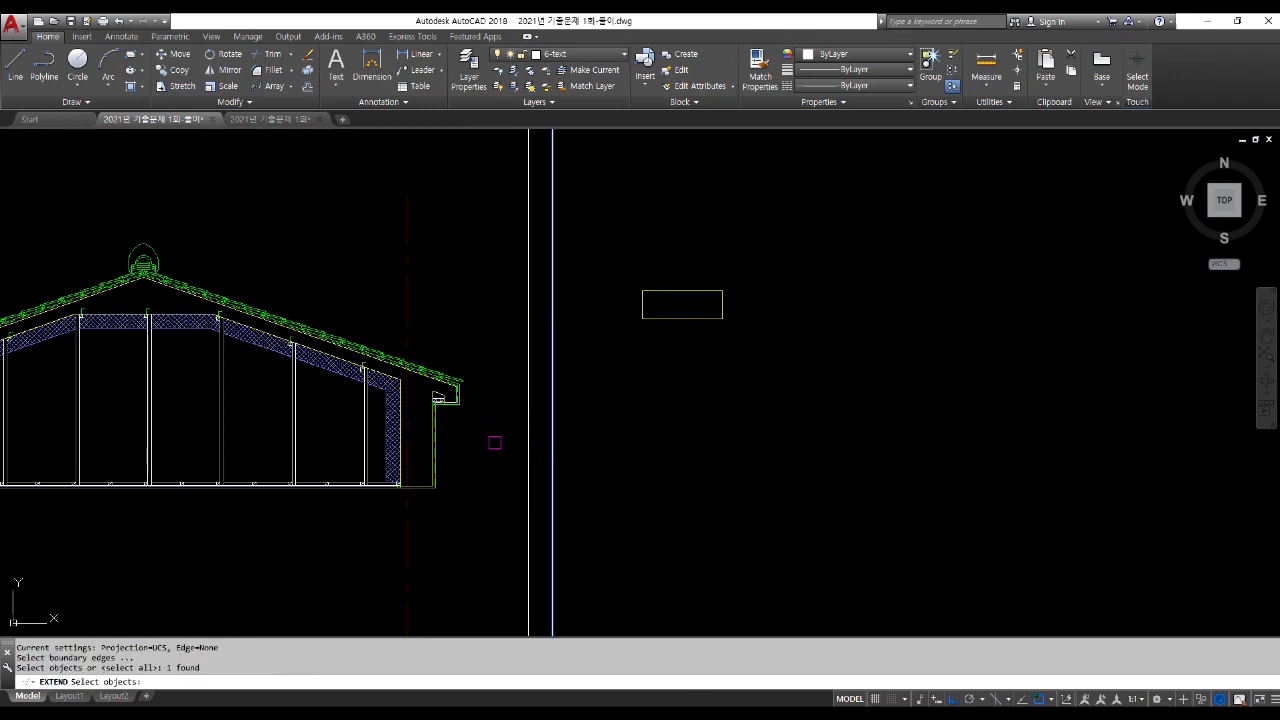
{"action": "key", "text": "space"}
{"action": "left_click", "coordinate": [457, 401]}
{"action": "scroll", "coordinate": [456, 402], "scroll_direction": "up", "scroll_amount": 3}
{"action": "left_click", "coordinate": [447, 361]}
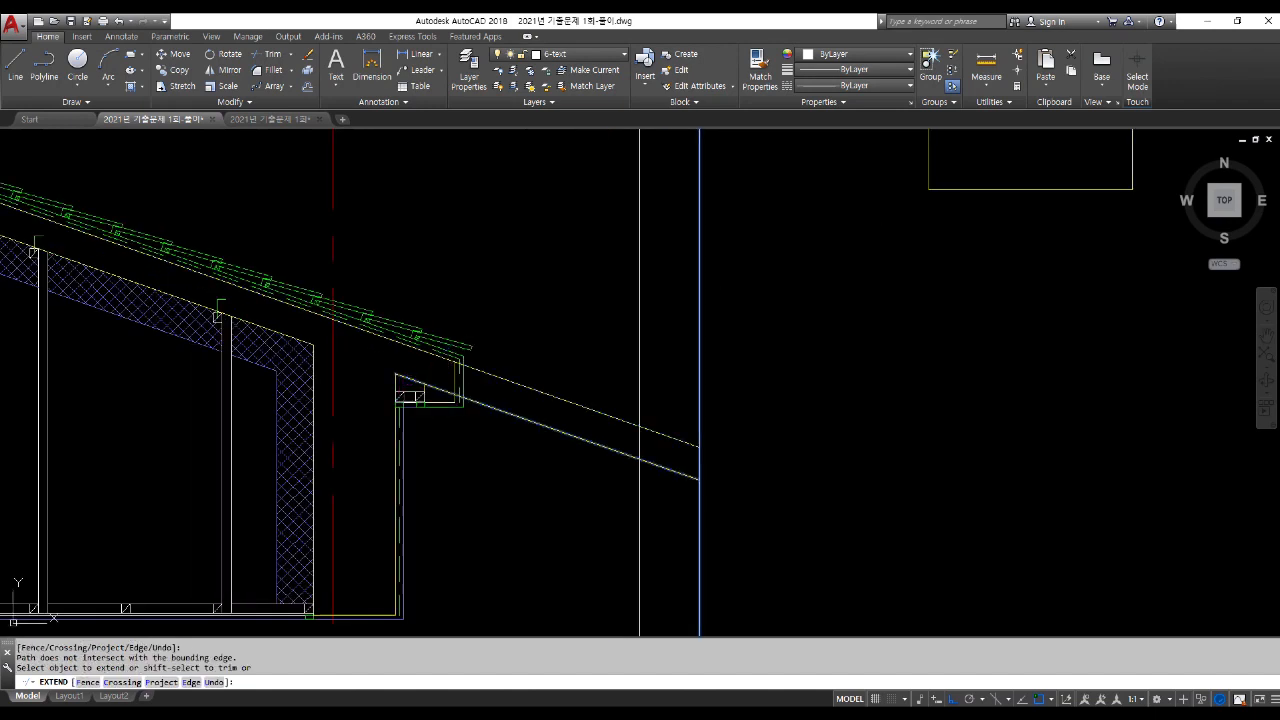
{"action": "left_click", "coordinate": [410, 379]}
{"action": "key", "text": "space"}
Step: Trim the extended sloping lines inside the eave box, back to the outer face of its fascia finish
{"action": "type", "text": "tr"}
{"action": "key", "text": "space"}
{"action": "key", "text": "space"}
{"action": "scroll", "coordinate": [415, 387], "scroll_direction": "up", "scroll_amount": 3}
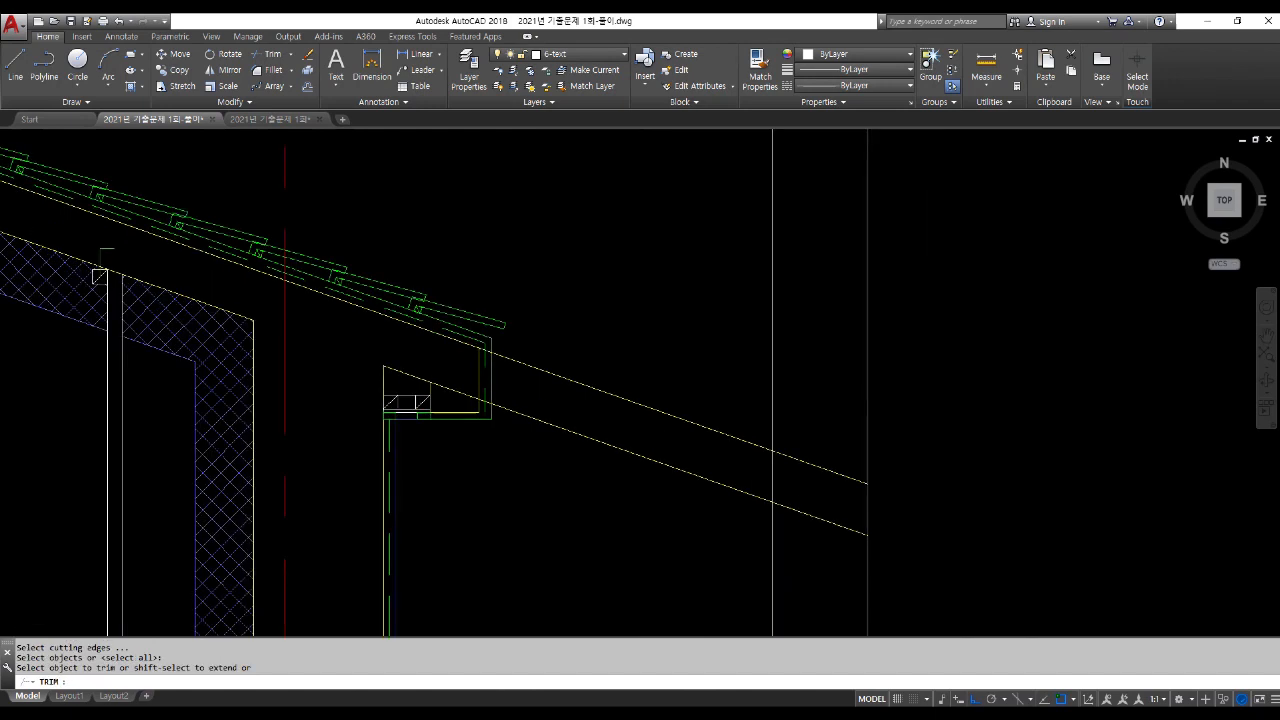
{"action": "left_click", "coordinate": [438, 387]}
{"action": "left_click", "coordinate": [466, 384]}
{"action": "scroll", "coordinate": [530, 417], "scroll_direction": "up", "scroll_amount": 4}
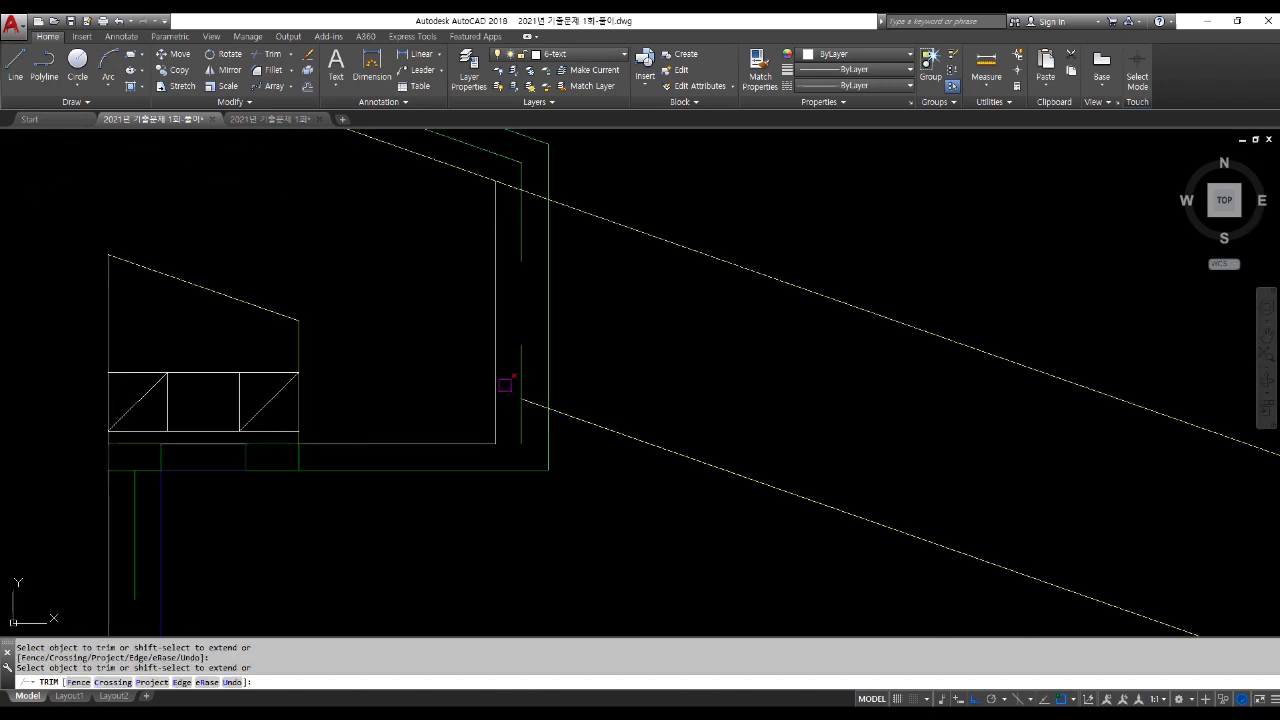
{"action": "left_click", "coordinate": [494, 206]}
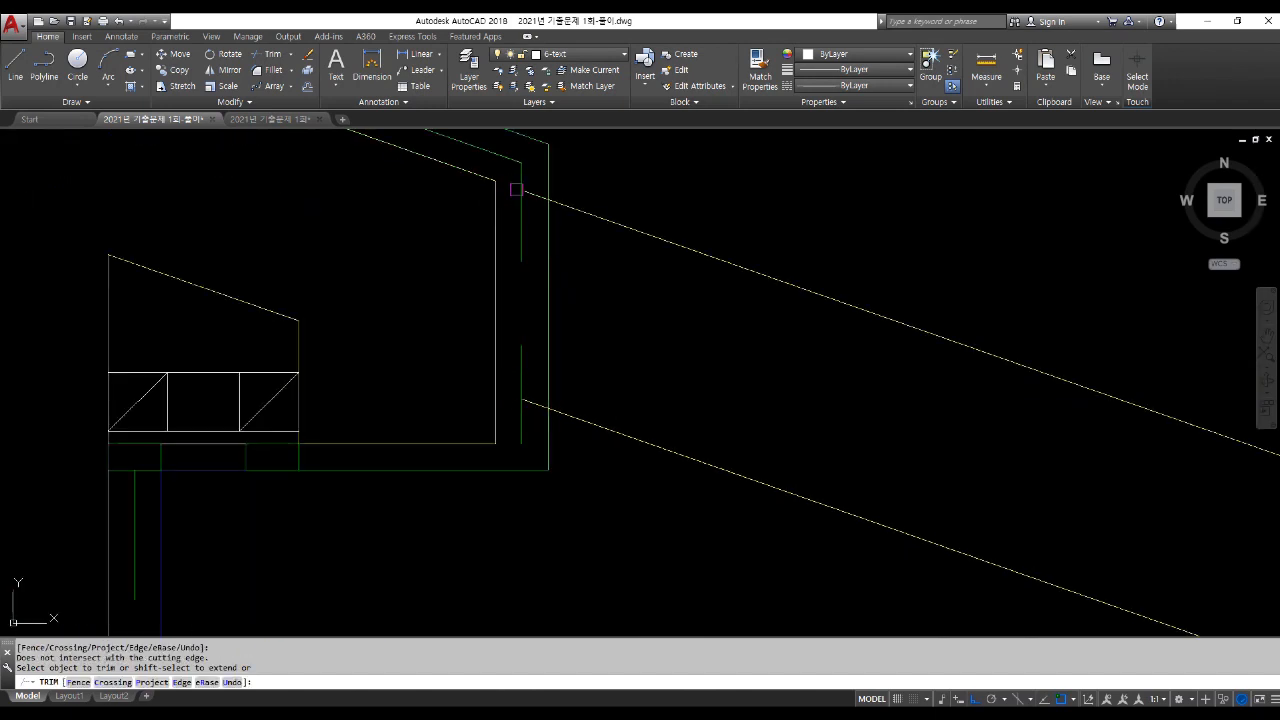
{"action": "left_click", "coordinate": [516, 189]}
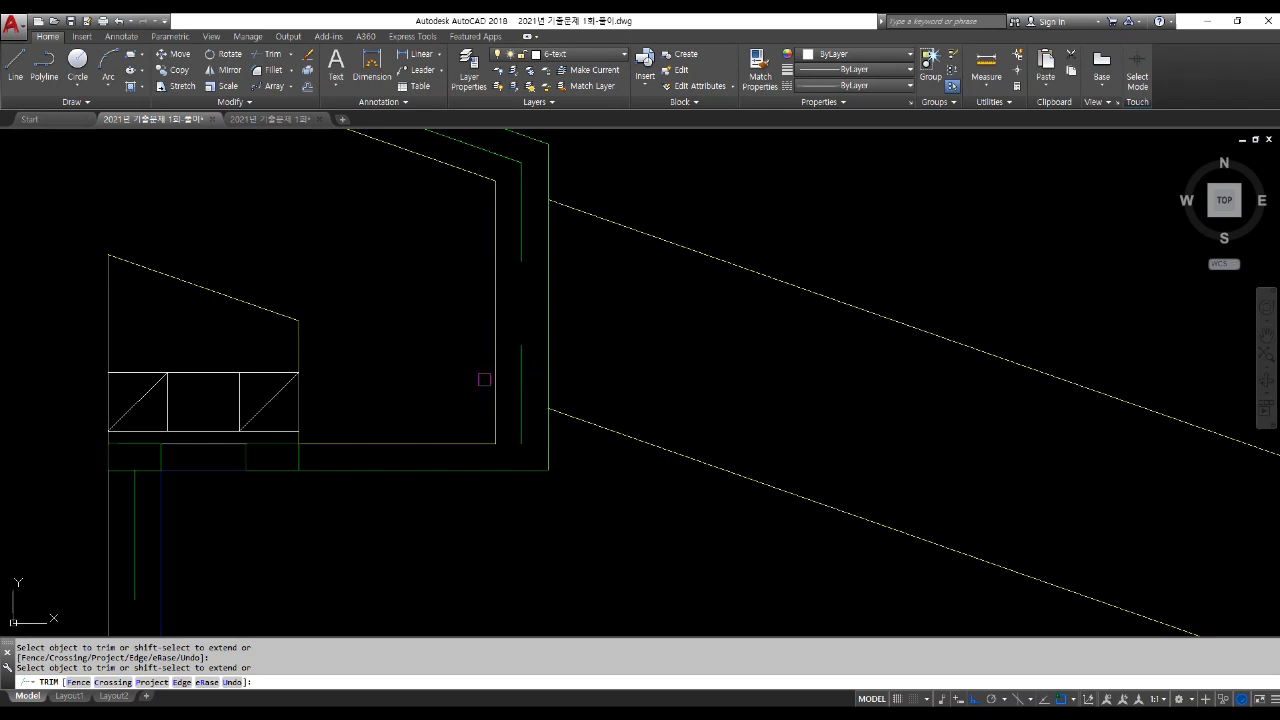
{"action": "key", "text": "Return"}
Step: Match the two sloping extension lines to the properties of the vertical offset line
{"action": "scroll", "coordinate": [484, 379], "scroll_direction": "down", "scroll_amount": 5}
{"action": "middle_click_drag", "start_coordinate": [671, 434], "coordinate": [586, 329]}
{"action": "type", "text": "ma"}
{"action": "key", "text": "Return"}
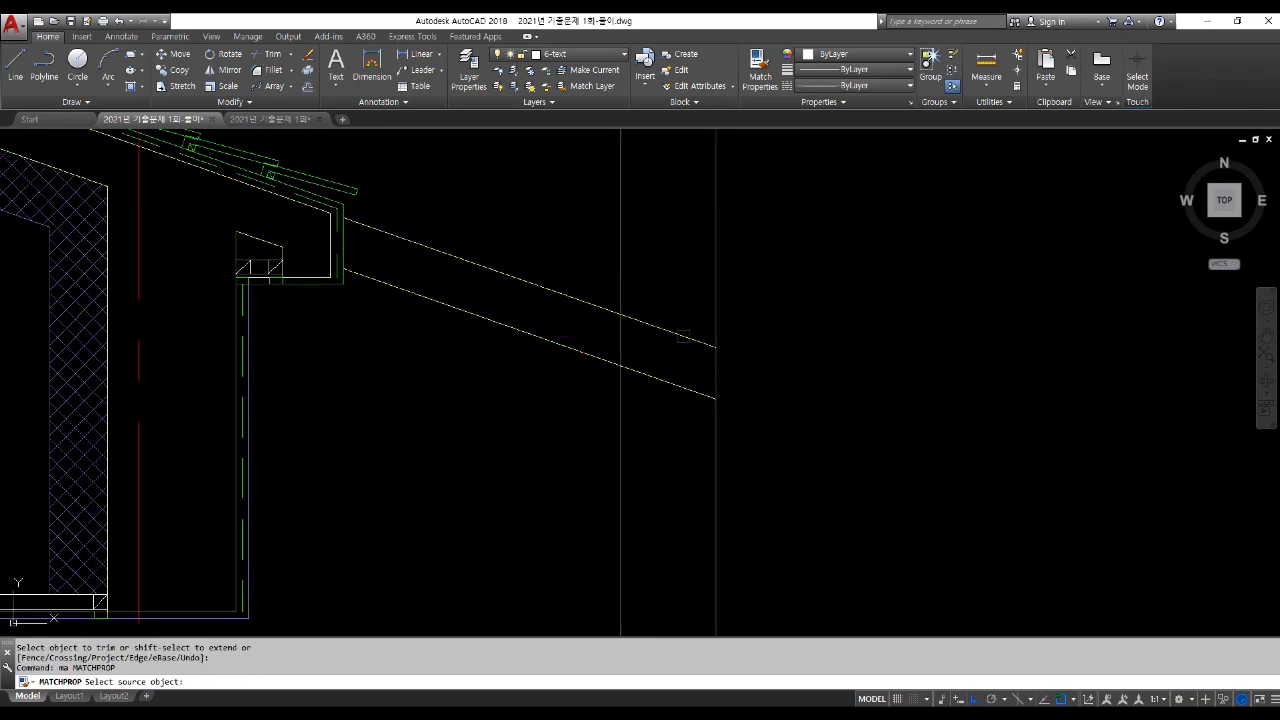
{"action": "left_click", "coordinate": [714, 290]}
{"action": "left_click", "coordinate": [749, 306]}
{"action": "left_click", "coordinate": [540, 440]}
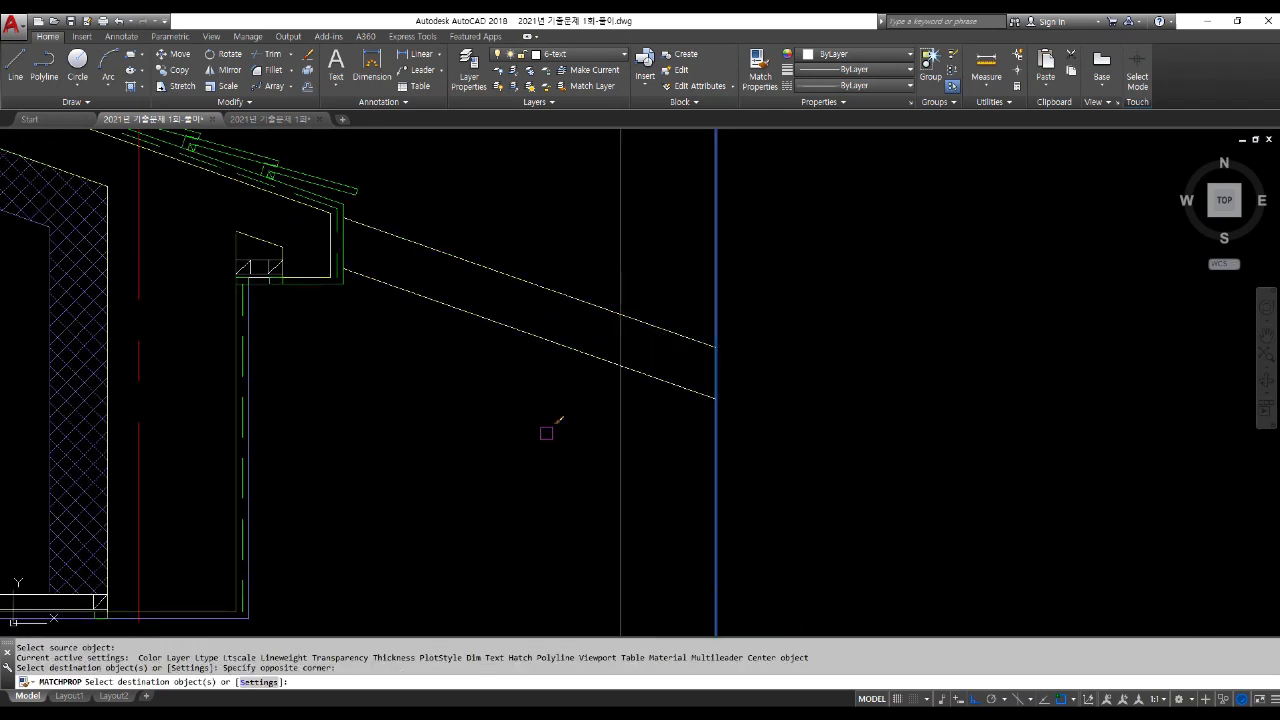
{"action": "key", "text": "Return"}
Step: Trim the projected exterior wall line above the lower sloping line
{"action": "type", "text": "tr"}
{"action": "key", "text": "Return"}
{"action": "left_click", "coordinate": [651, 375]}
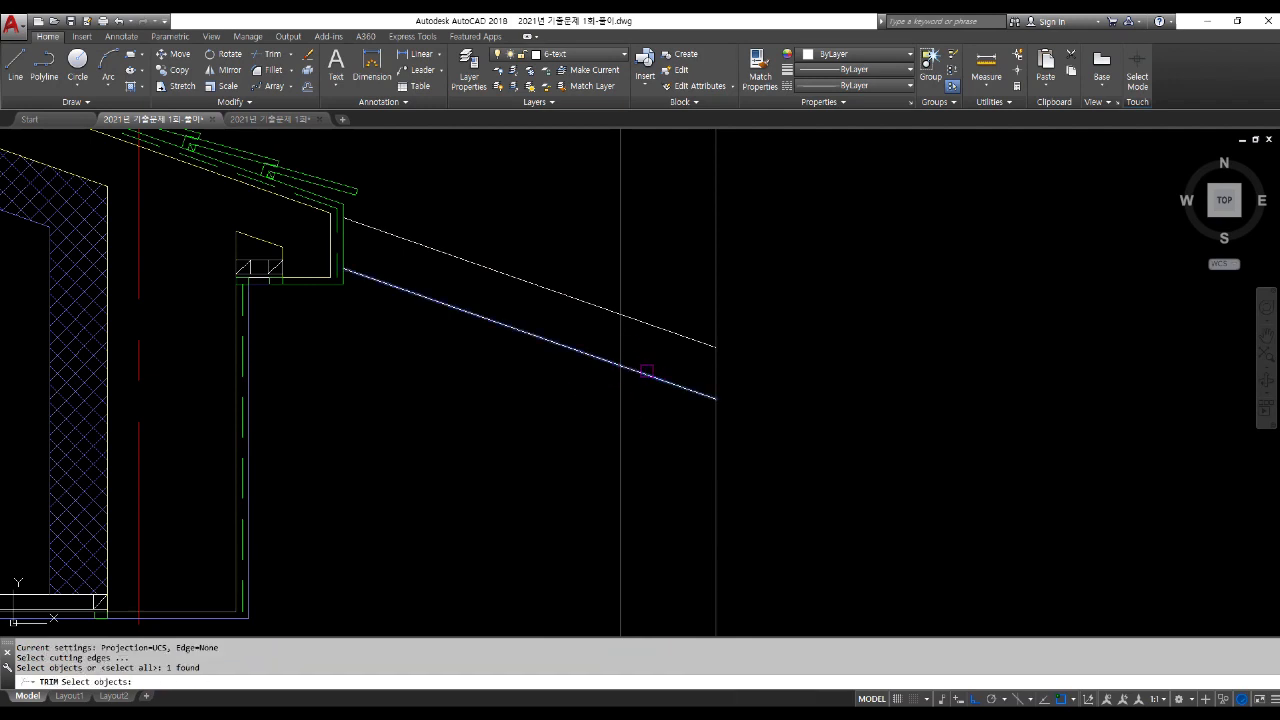
{"action": "key", "text": "Return"}
{"action": "left_click", "coordinate": [621, 330]}
{"action": "key", "text": "Return"}
Step: Erase the vertical offset line at the outer ends of the sloping lines
{"action": "scroll", "coordinate": [720, 340], "scroll_direction": "down", "scroll_amount": 4}
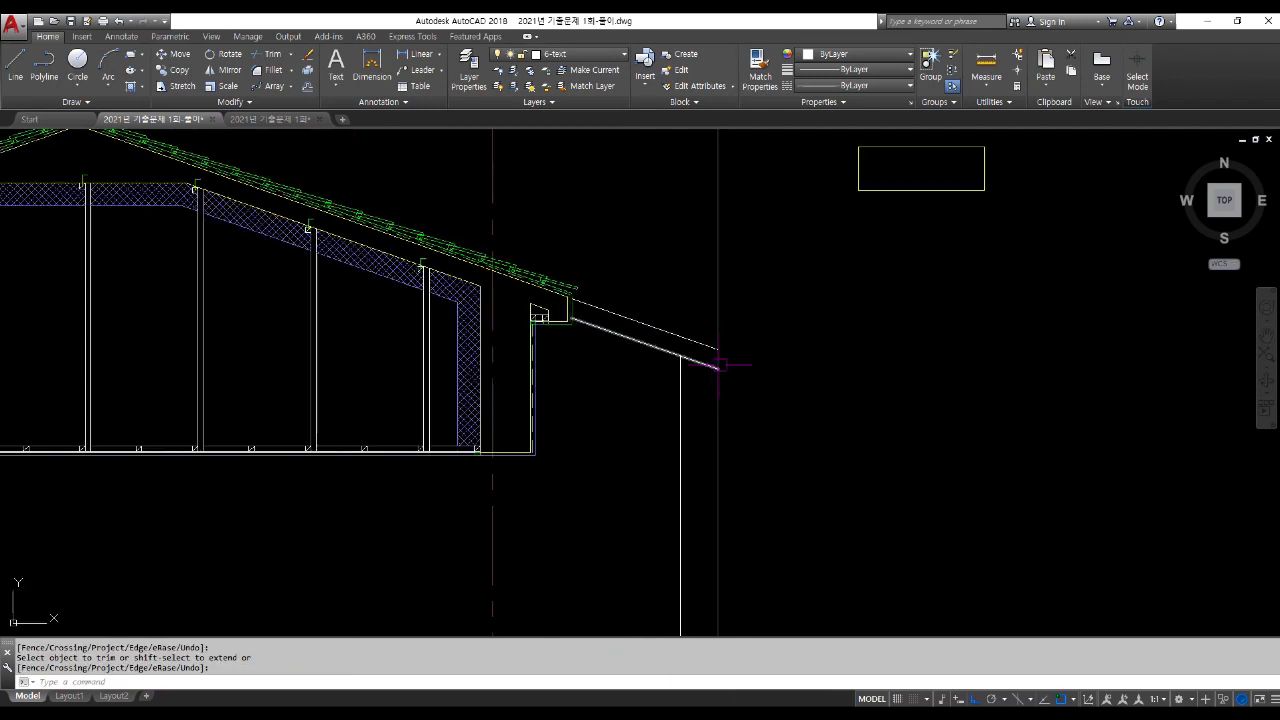
{"action": "type", "text": "e"}
{"action": "key", "text": "Return"}
{"action": "left_click", "coordinate": [717, 402]}
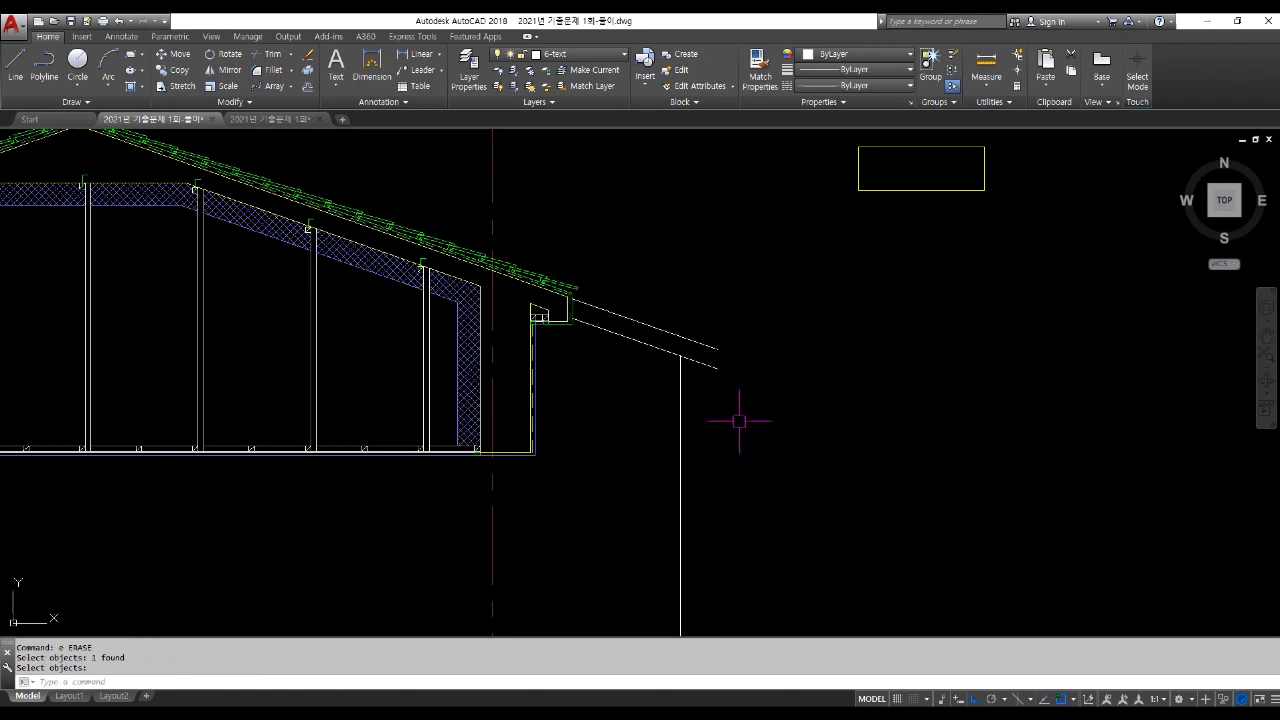
Step: Draw the eave end from the upper sloping line's tip: 200 down, 800 back toward the building, and up past both sloping lines
{"action": "middle_click_drag", "start_coordinate": [737, 437], "coordinate": [702, 294]}
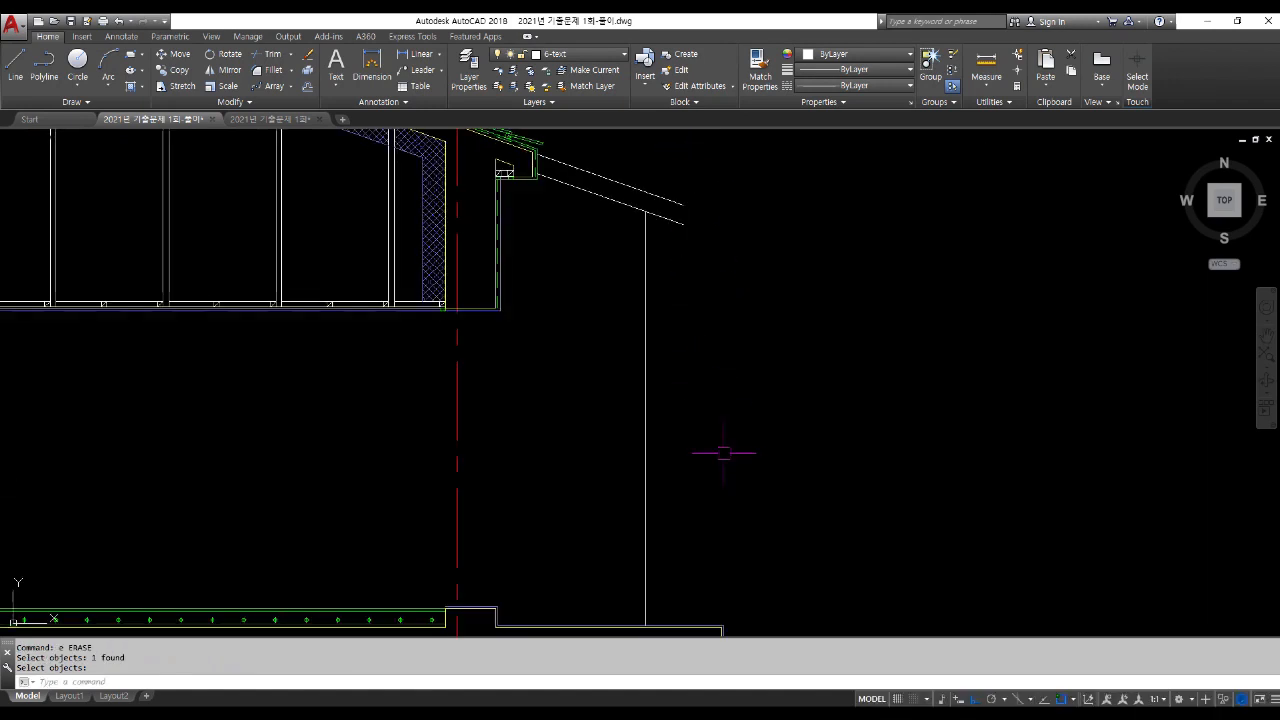
{"action": "key", "text": "Return"}
{"action": "type", "text": "l LINE"}
{"action": "key", "text": "Return"}
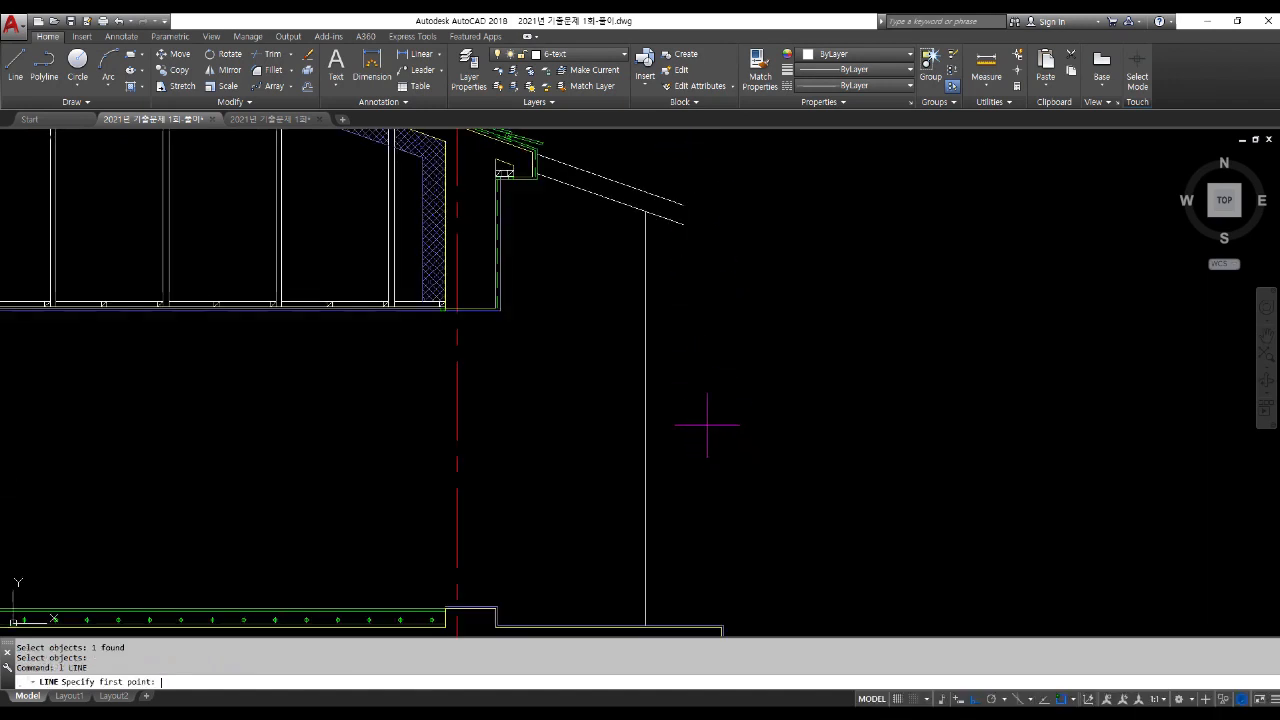
{"action": "left_click", "coordinate": [683, 204]}
{"action": "type", "text": "200"}
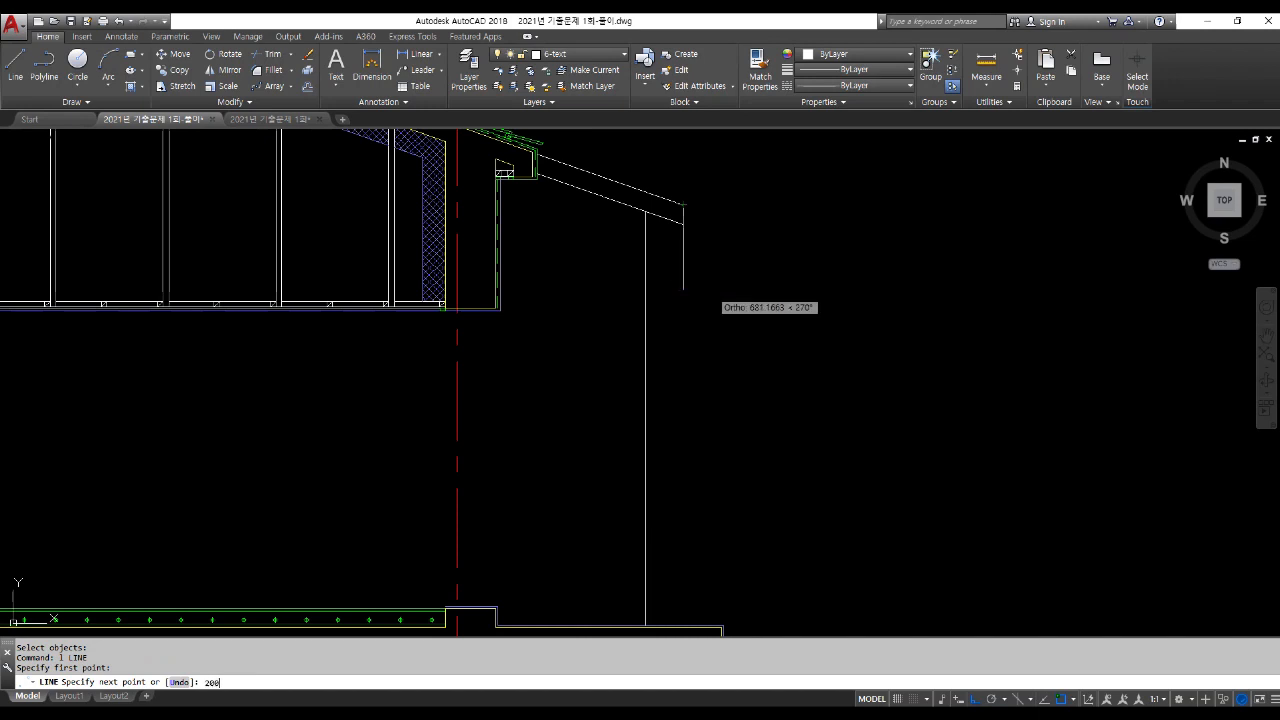
{"action": "key", "text": "Return"}
{"action": "type", "text": "800"}
{"action": "key", "text": "Return"}
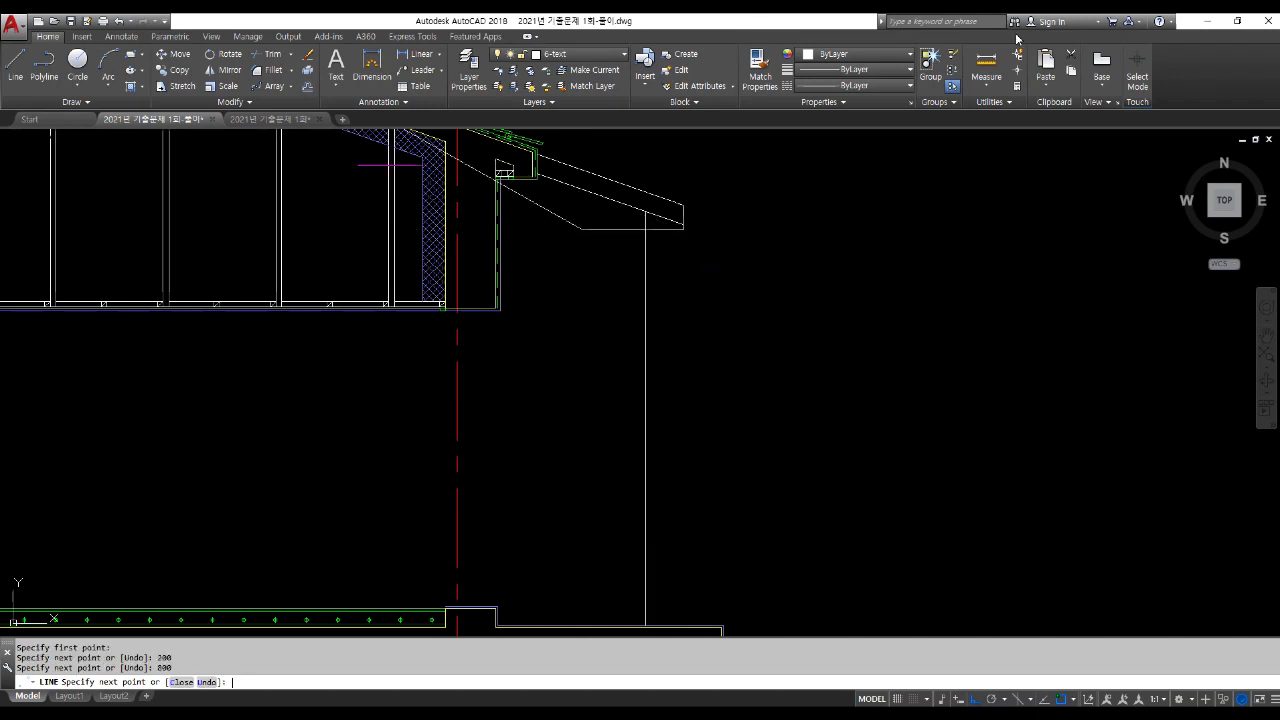
{"action": "left_click", "coordinate": [591, 157]}
{"action": "key", "text": "Return"}
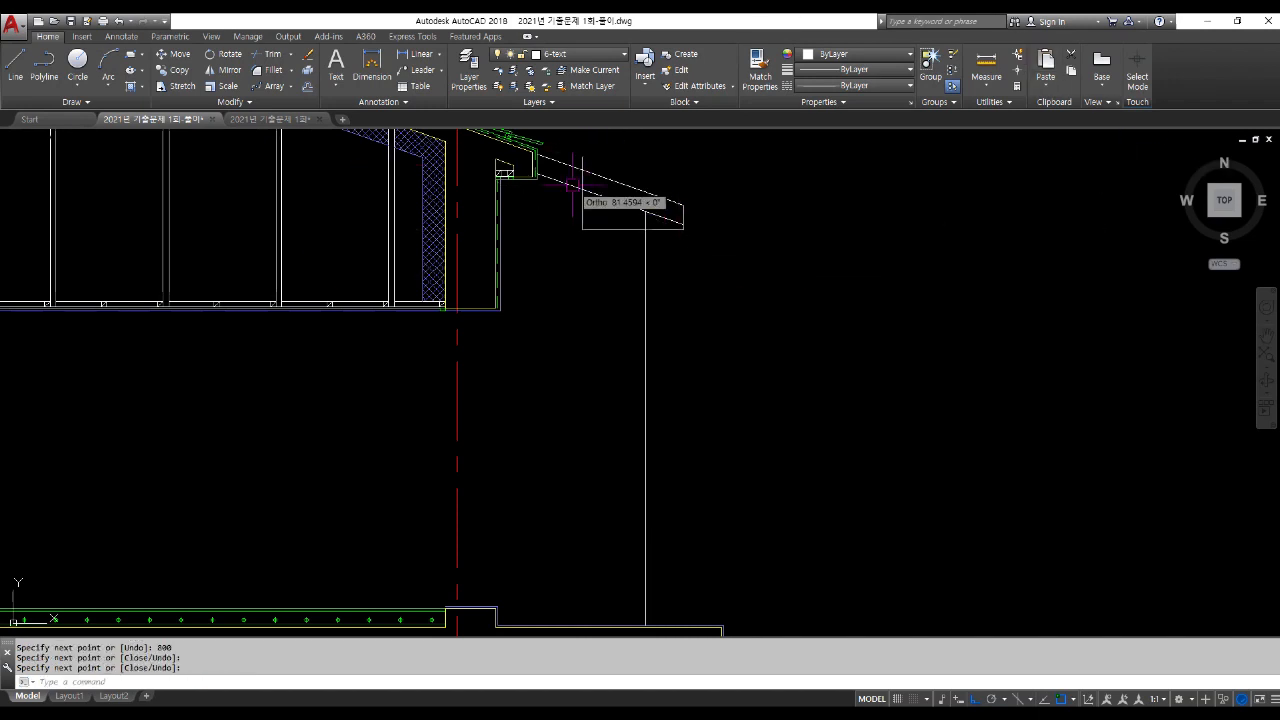
Step: Fillet the lower sloping line and the eave end's inner vertical line into a sharp corner
{"action": "type", "text": "f"}
{"action": "key", "text": "Return"}
{"action": "left_click", "coordinate": [571, 186]}
{"action": "left_click", "coordinate": [583, 211]}
Step: Trim the projected wall line above the underside of the new eave end
{"action": "type", "text": "tr"}
{"action": "key", "text": "Return"}
{"action": "key", "text": "Return"}
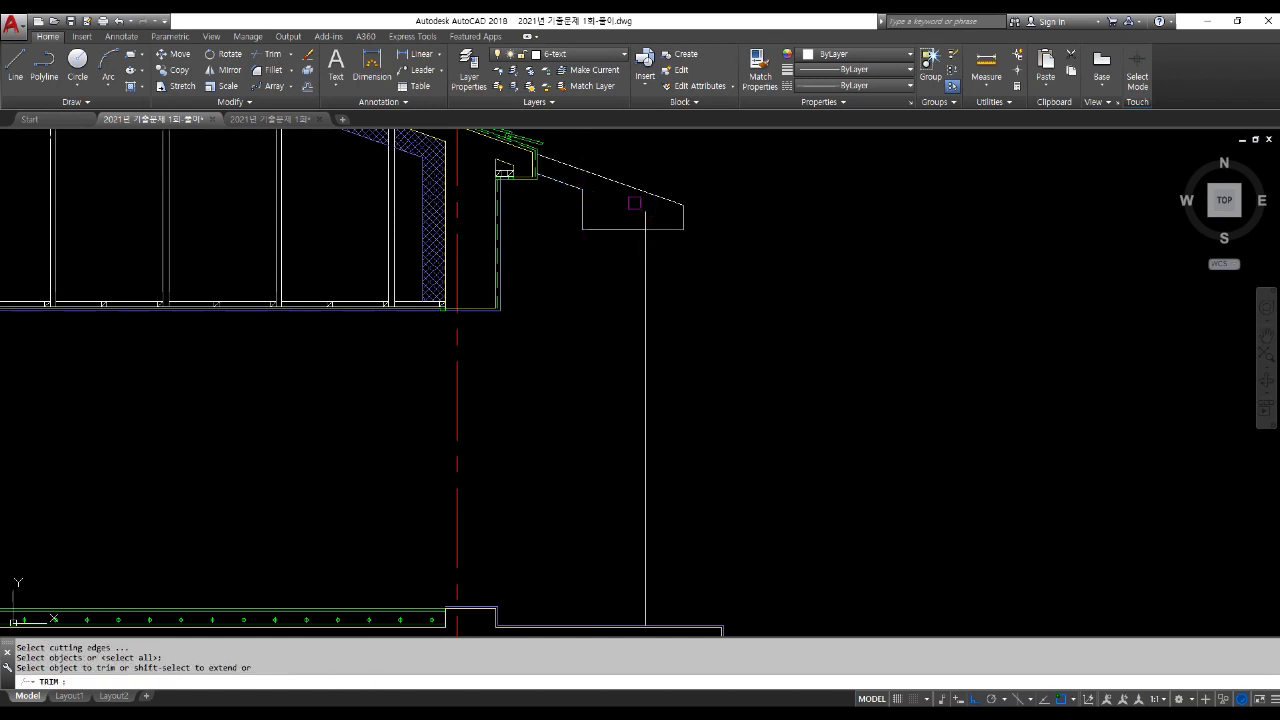
{"action": "left_click", "coordinate": [645, 220]}
{"action": "scroll", "coordinate": [752, 375], "scroll_direction": "down", "scroll_amount": 2}
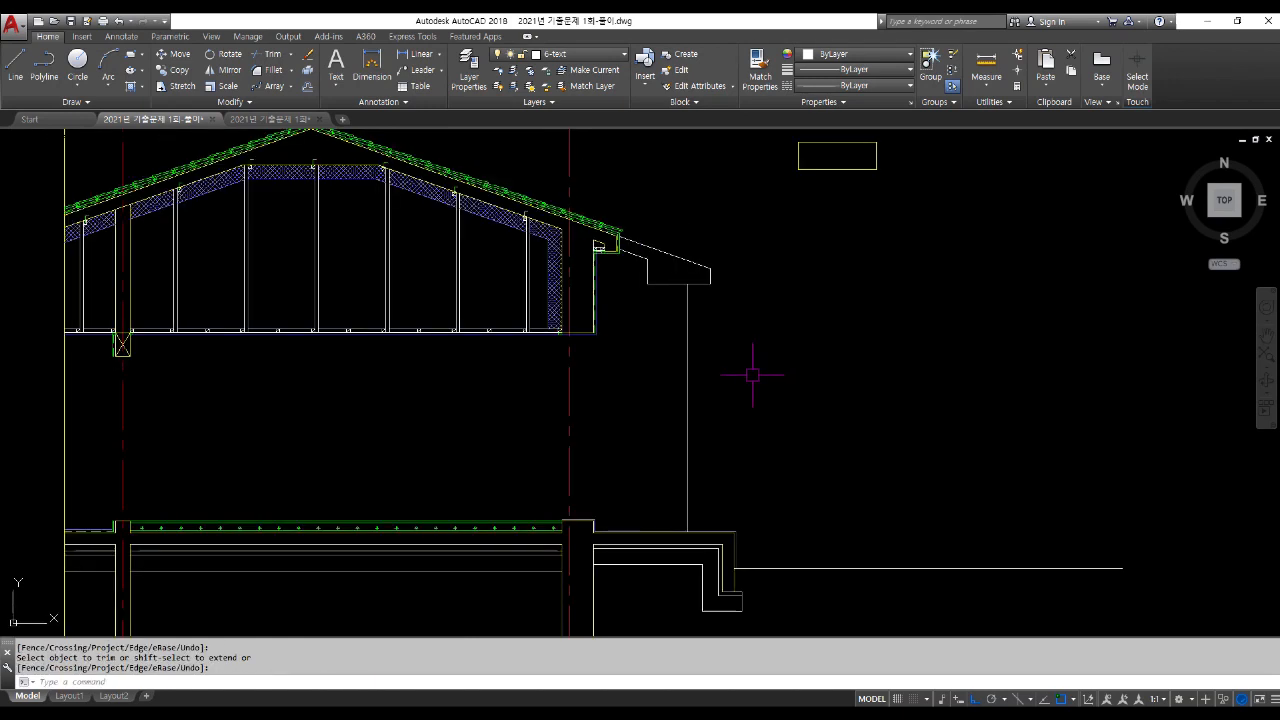
Step: Draw a horizontal line at ceiling level from the outer wall finish's lower end to the projected wall line
{"action": "middle_click_drag", "start_coordinate": [802, 412], "coordinate": [752, 430]}
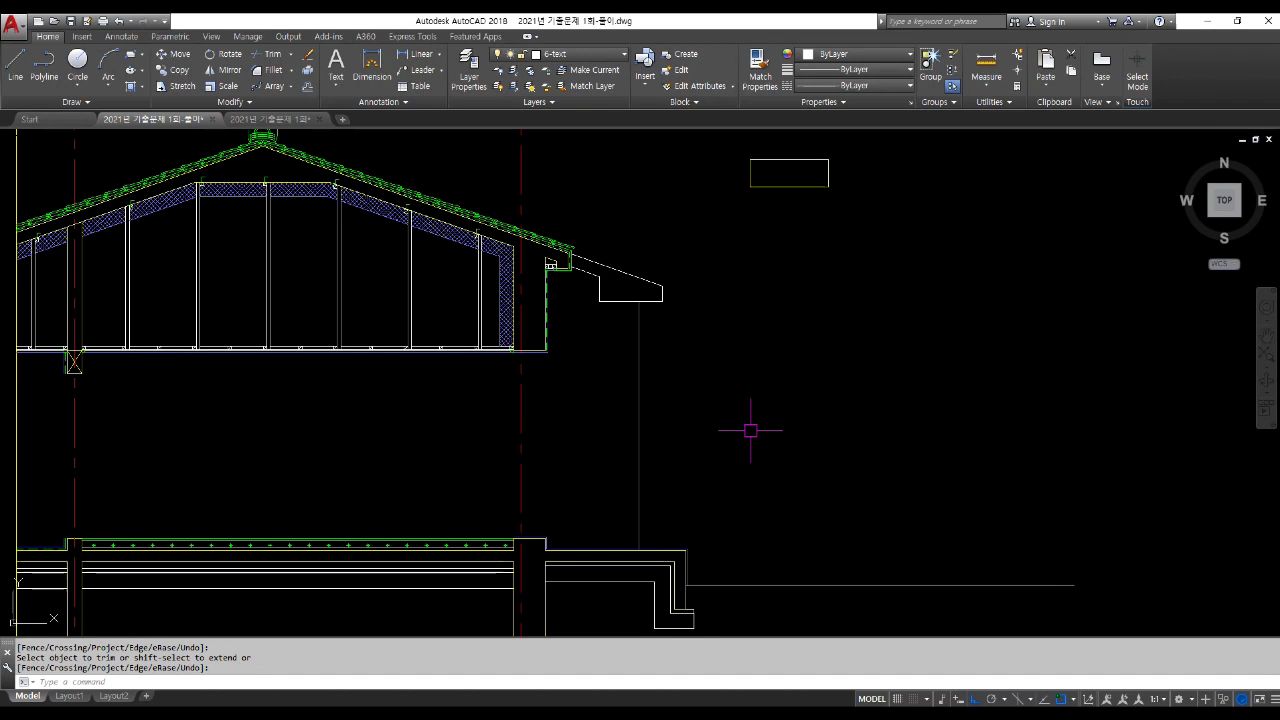
{"action": "key", "text": "Return"}
{"action": "type", "text": "l"}
{"action": "key", "text": "Return"}
{"action": "scroll", "coordinate": [563, 366], "scroll_direction": "up", "scroll_amount": 4}
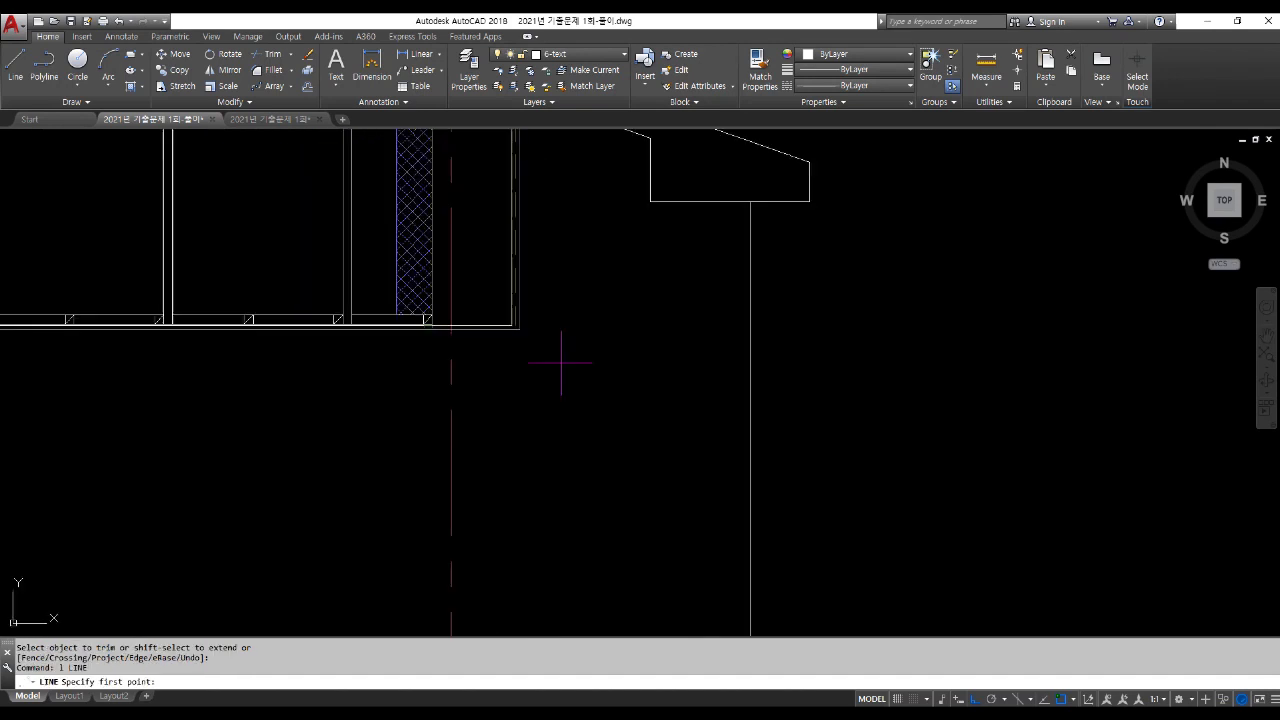
{"action": "scroll", "coordinate": [509, 339], "scroll_direction": "up", "scroll_amount": 4}
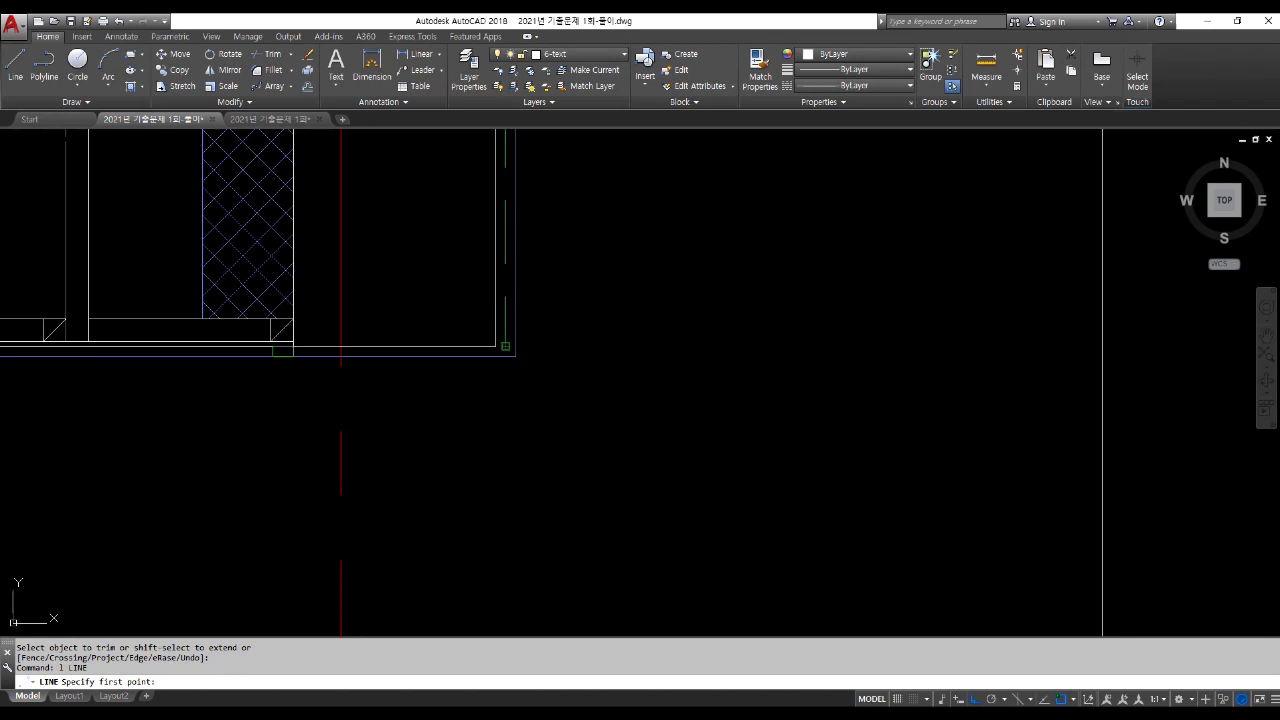
{"action": "left_click", "coordinate": [505, 346]}
{"action": "scroll", "coordinate": [505, 346], "scroll_direction": "down", "scroll_amount": 2}
{"action": "left_click", "coordinate": [878, 347]}
{"action": "key", "text": "Return"}
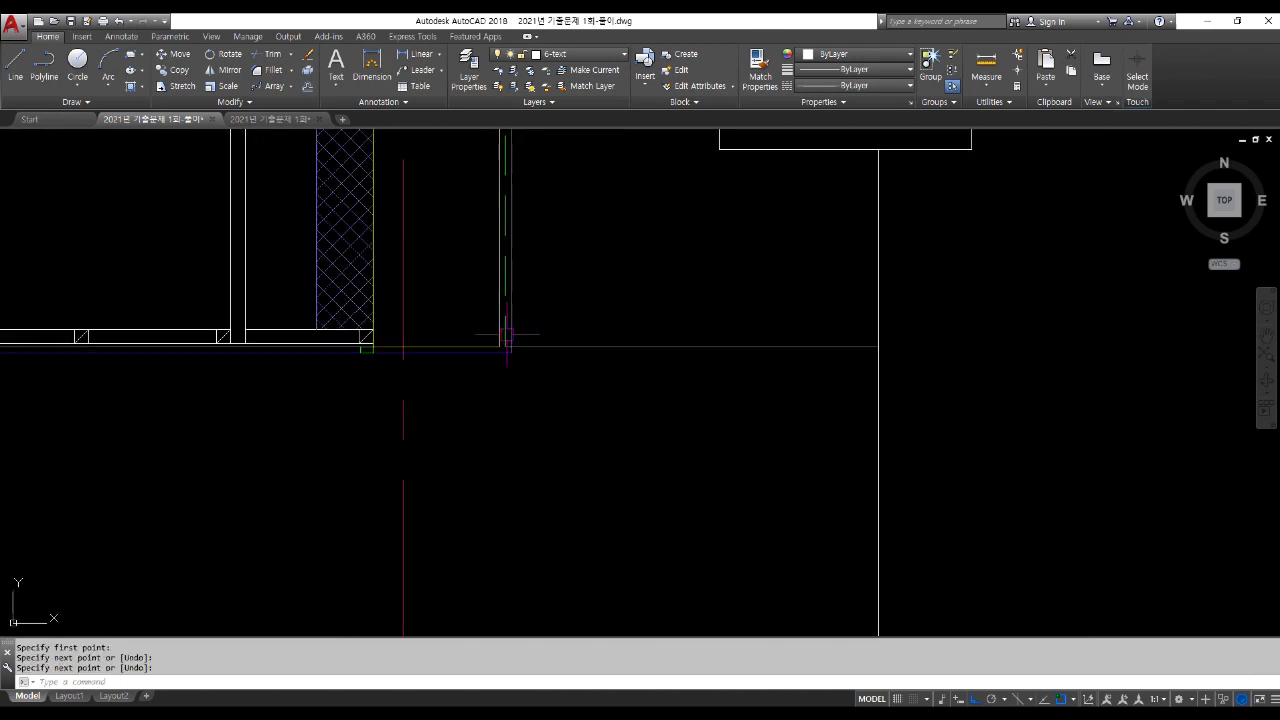
Step: Trim the short piece of the ceiling-level line that lies inside the wall's outer finish
{"action": "type", "text": "tr"}
{"action": "key", "text": "Return"}
{"action": "scroll", "coordinate": [505, 350], "scroll_direction": "up", "scroll_amount": 3}
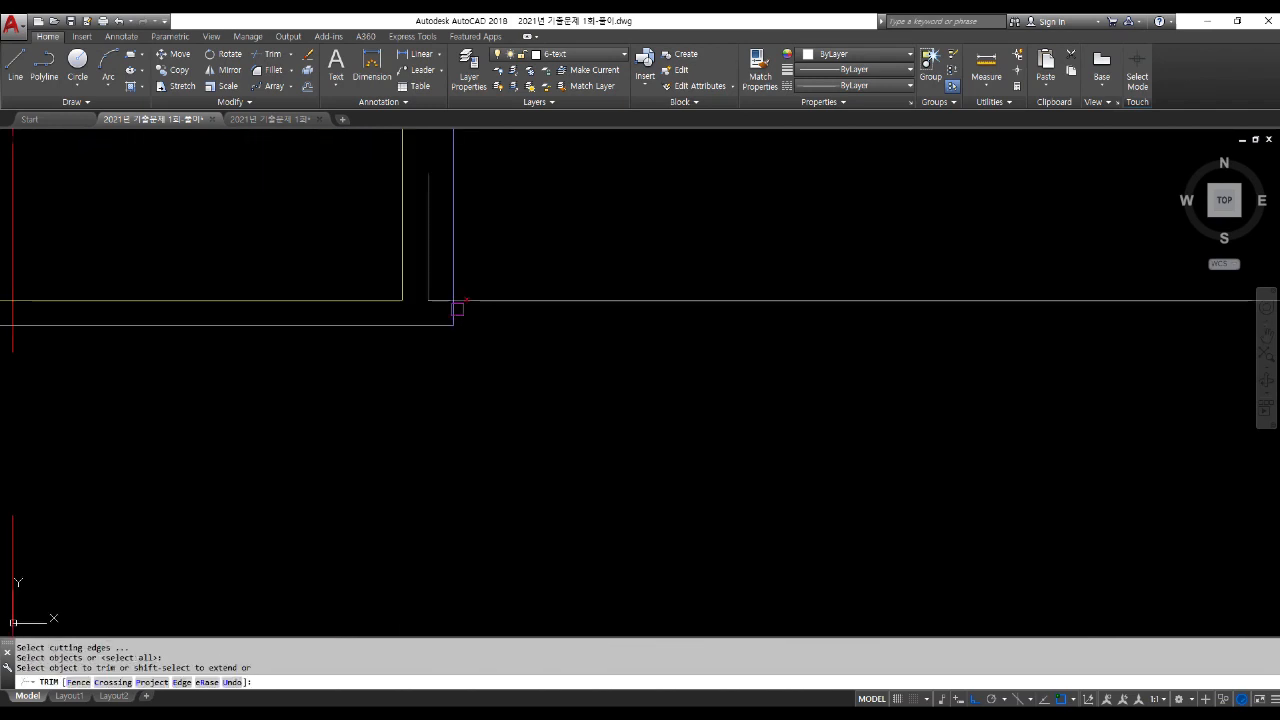
{"action": "left_click", "coordinate": [443, 298]}
{"action": "key", "text": "Return"}
{"action": "scroll", "coordinate": [457, 391], "scroll_direction": "down", "scroll_amount": 6}
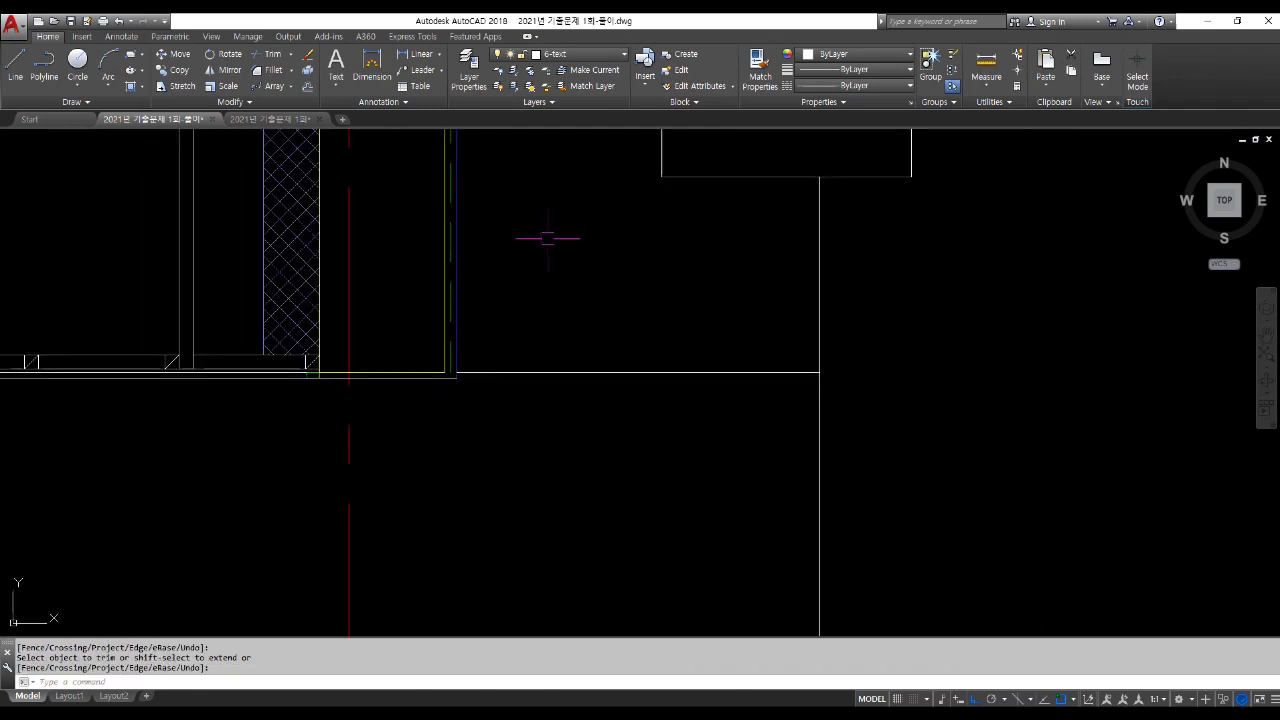
Step: Draw a horizontal line from the projected wall line to the top corner of the raised wall base above the exterior slab
{"action": "scroll", "coordinate": [558, 246], "scroll_direction": "down", "scroll_amount": 3}
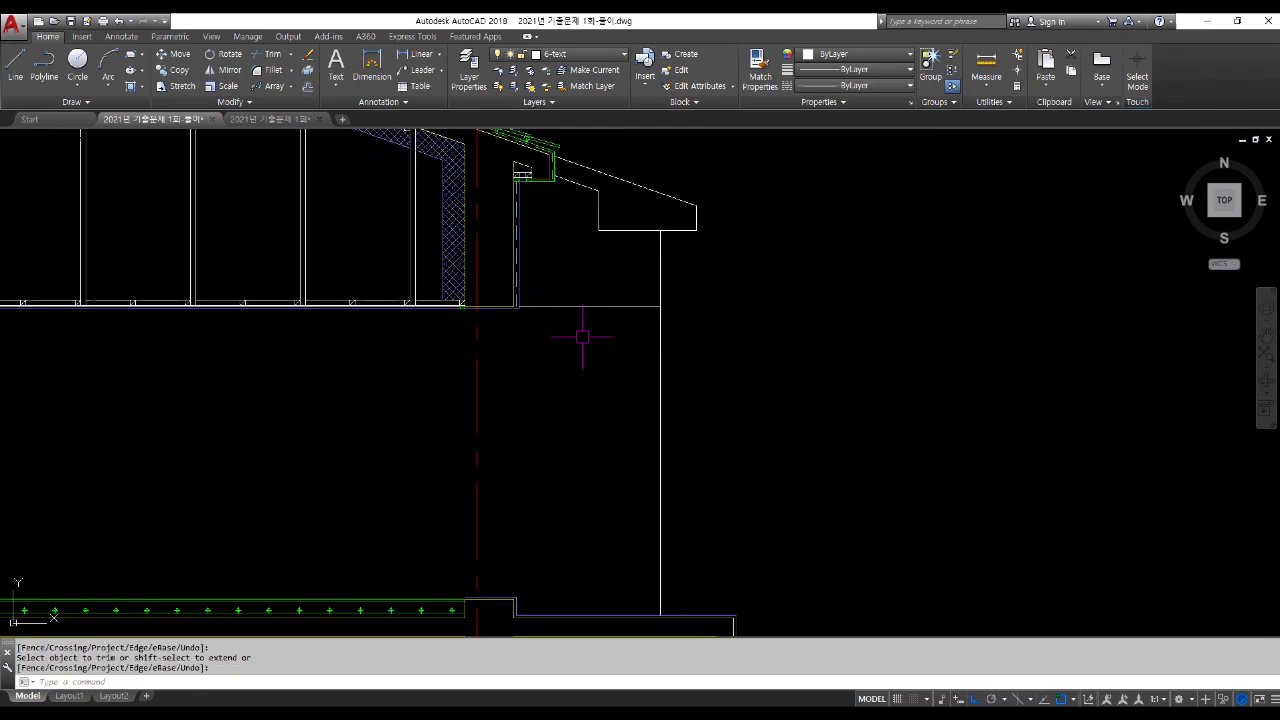
{"action": "middle_click_drag", "start_coordinate": [594, 366], "coordinate": [562, 340]}
{"action": "type", "text": "l"}
{"action": "key", "text": "Return"}
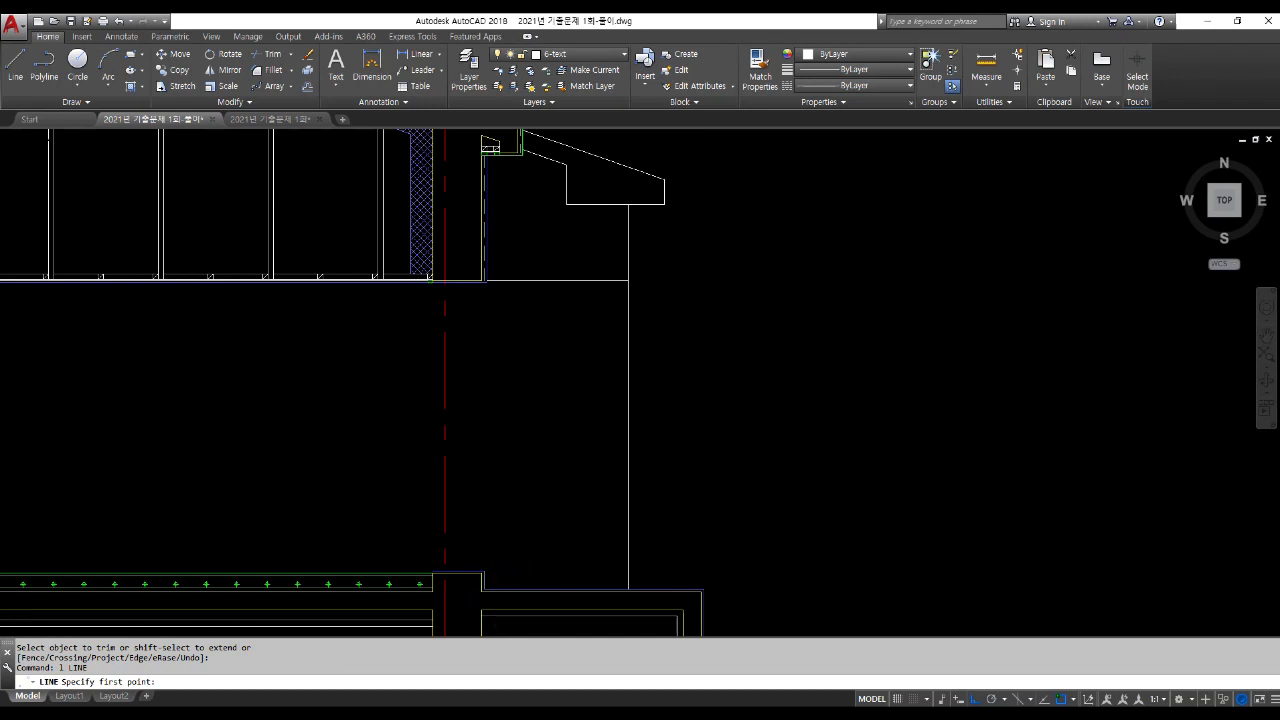
{"action": "scroll", "coordinate": [482, 580], "scroll_direction": "up", "scroll_amount": 4}
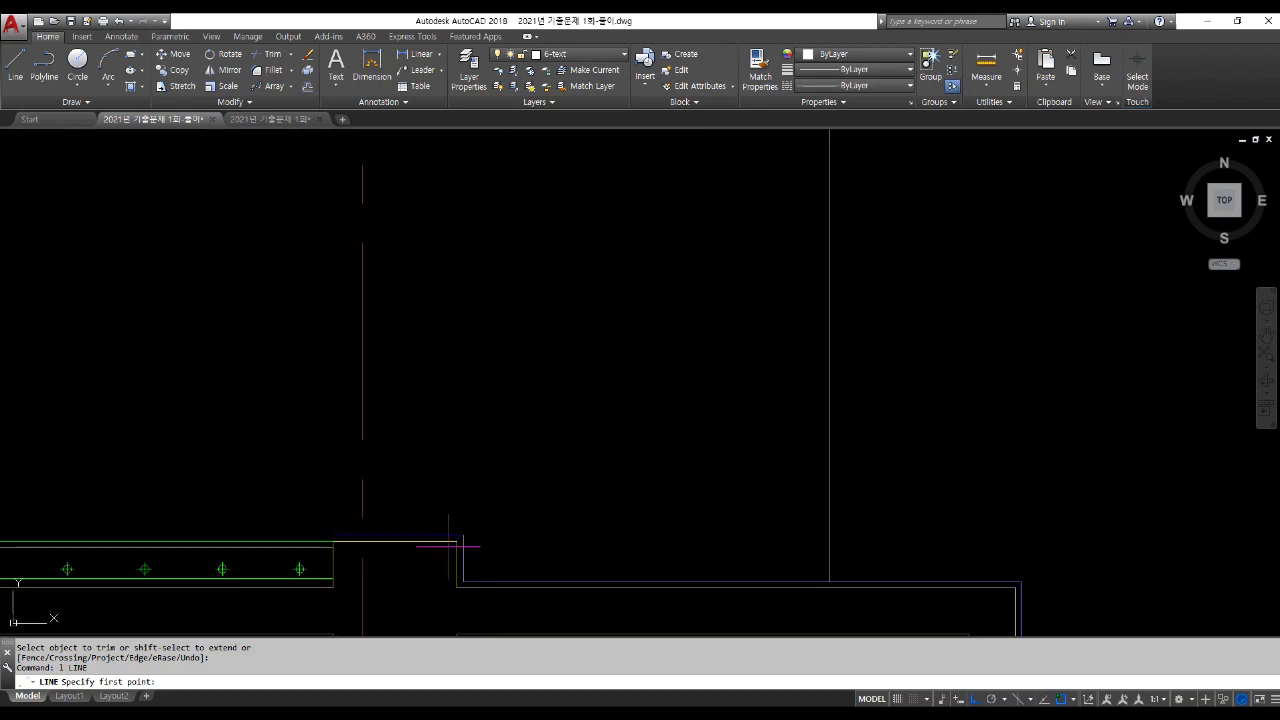
{"action": "left_click", "coordinate": [829, 541]}
{"action": "left_click", "coordinate": [463, 541]}
{"action": "key", "text": "Return"}
Step: Trim the short piece of the base-level line that lies inside the raised wall base's outer finish
{"action": "type", "text": "tr"}
{"action": "key", "text": "Return"}
{"action": "scroll", "coordinate": [477, 537], "scroll_direction": "up", "scroll_amount": 3}
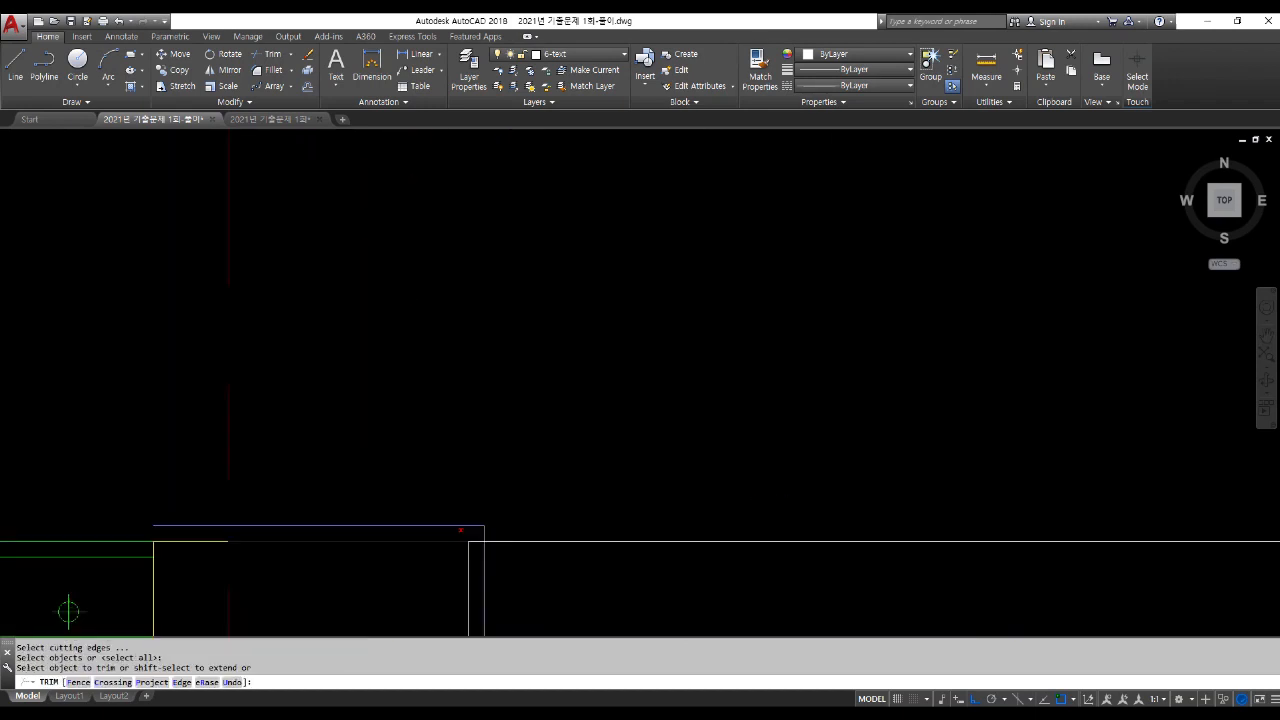
{"action": "key", "text": "Return"}
{"action": "scroll", "coordinate": [451, 517], "scroll_direction": "down", "scroll_amount": 4}
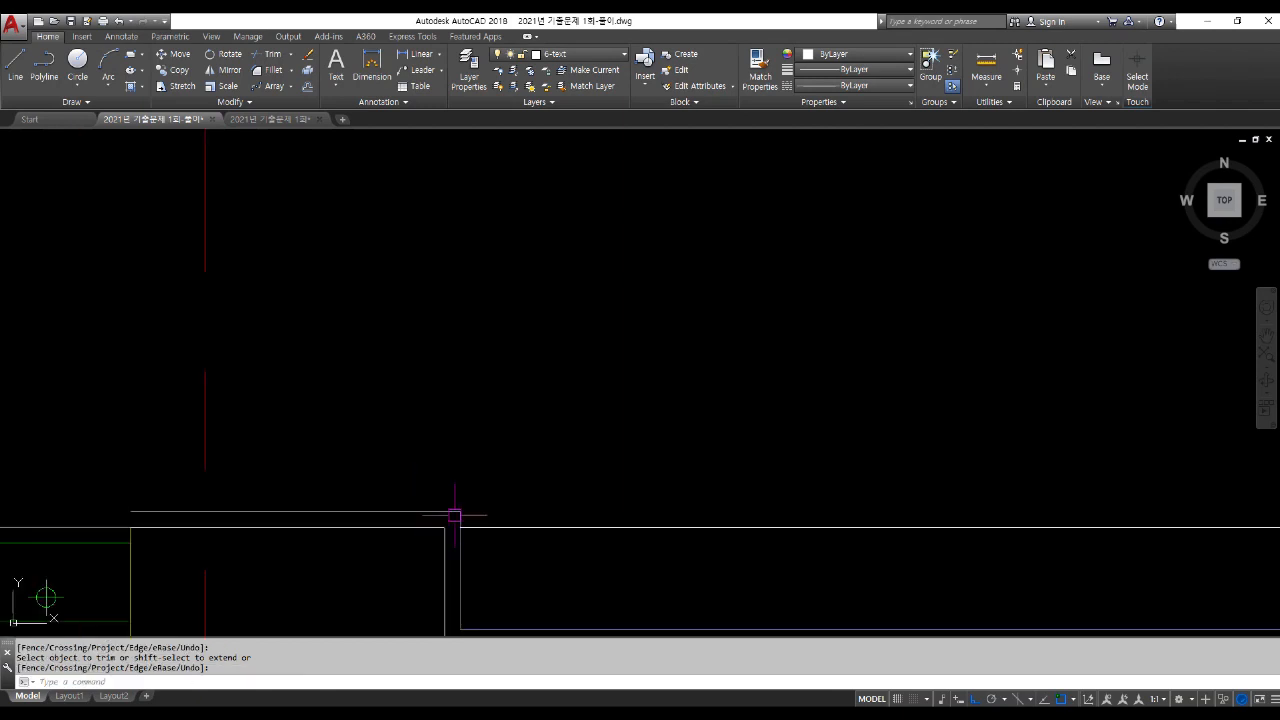
{"action": "scroll", "coordinate": [566, 420], "scroll_direction": "down", "scroll_amount": 3}
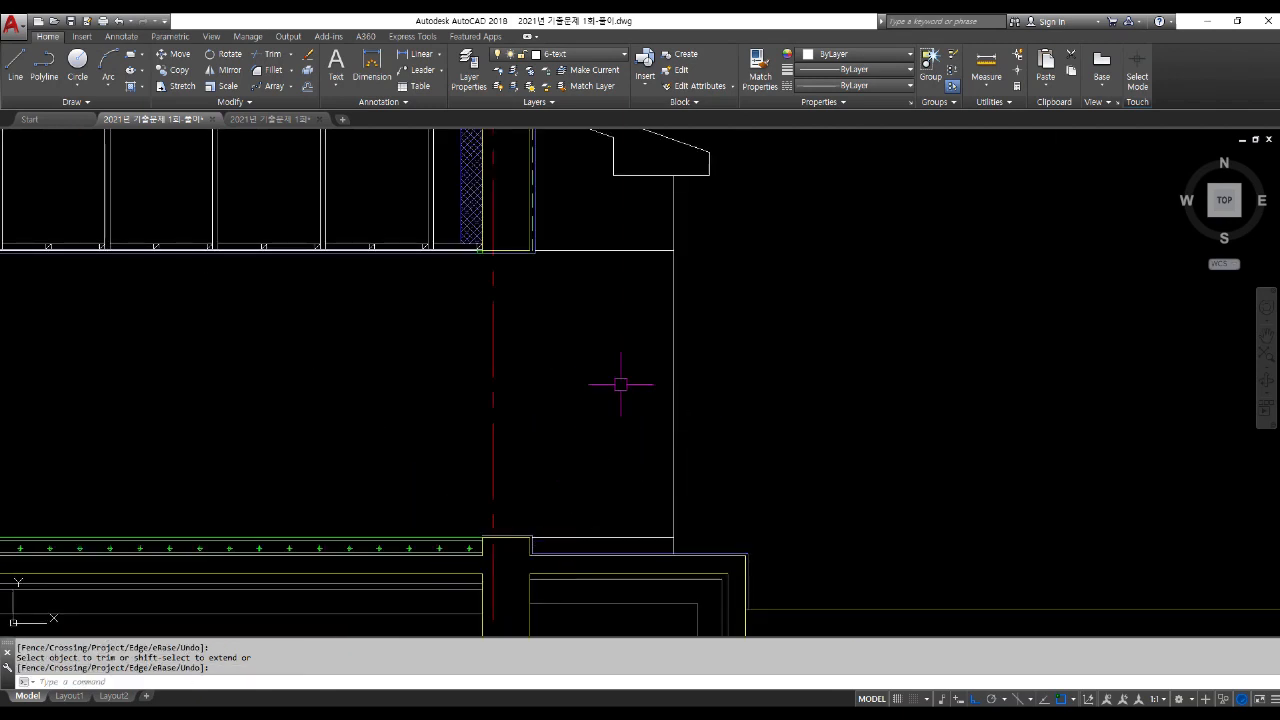
{"action": "key", "text": "Return"}
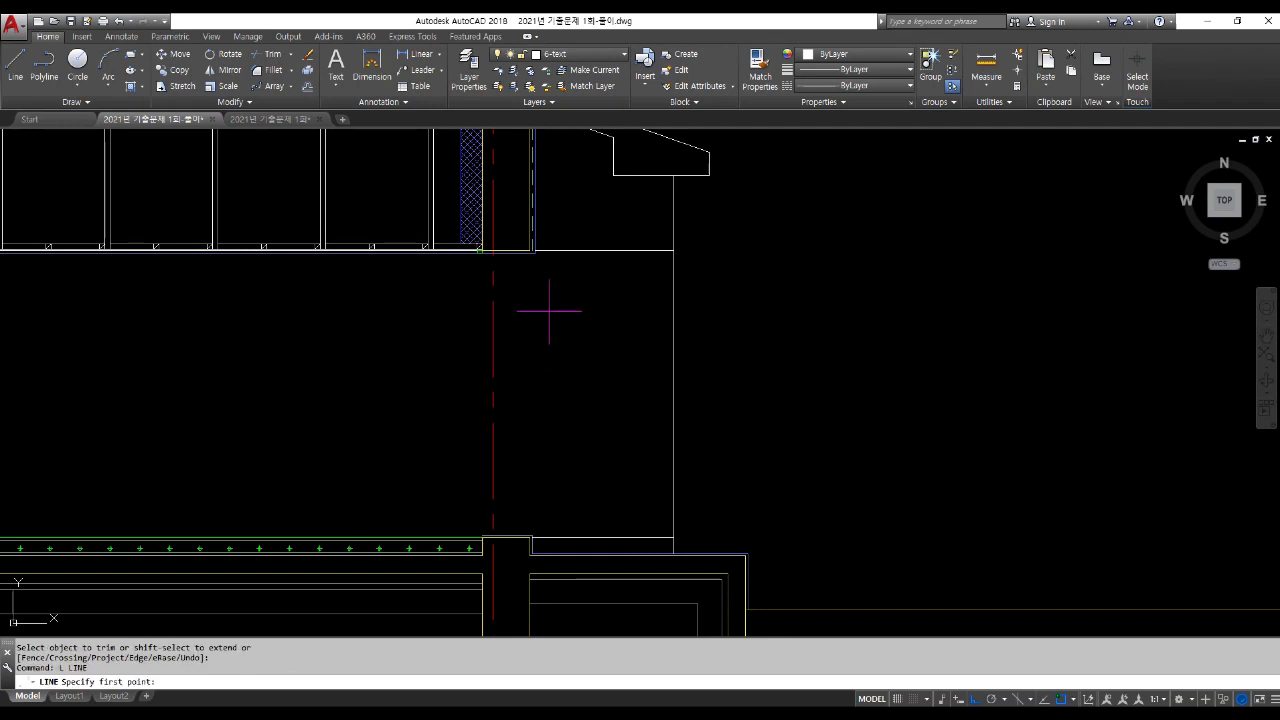
{"action": "left_click", "coordinate": [534, 252]}
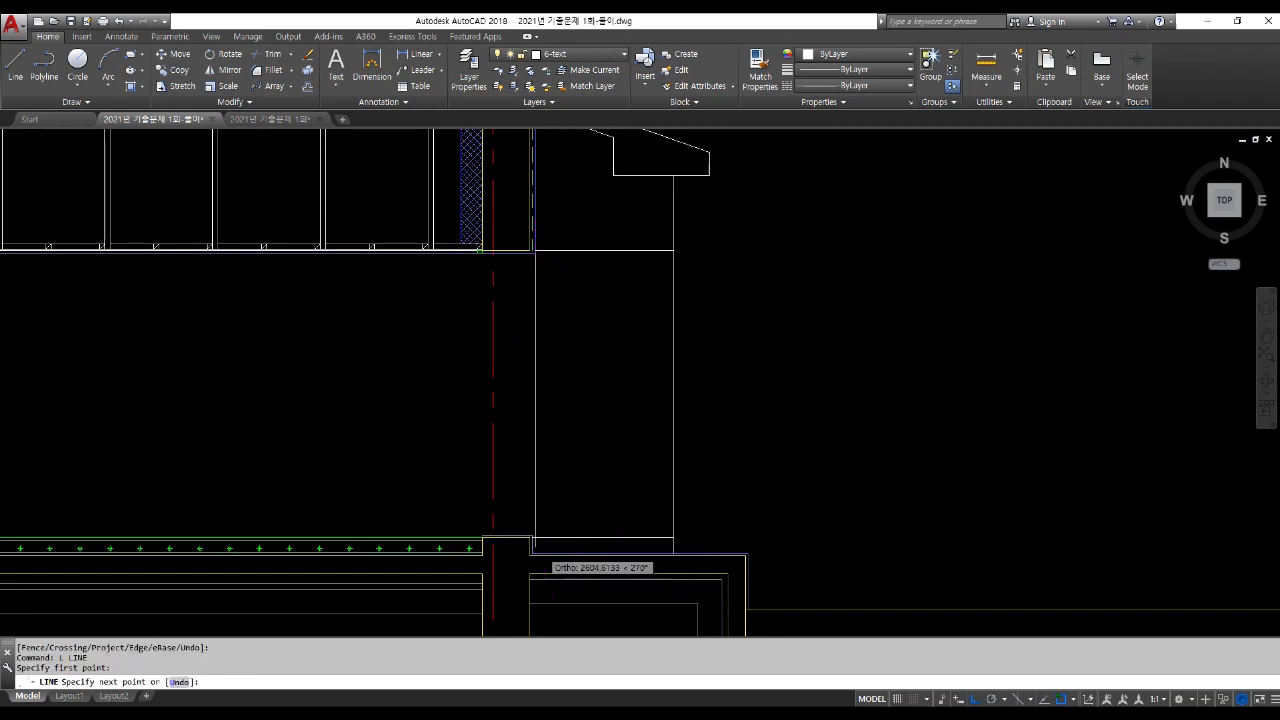
{"action": "scroll", "coordinate": [540, 539], "scroll_direction": "up", "scroll_amount": 4}
{"action": "key", "text": "Escape"}
Step: Draw a vertical line from the raised wall base's outer top corner up to the underside of the upper wall
{"action": "key", "text": "Return"}
{"action": "left_click", "coordinate": [521, 527]}
{"action": "scroll", "coordinate": [520, 530], "scroll_direction": "down", "scroll_amount": 5}
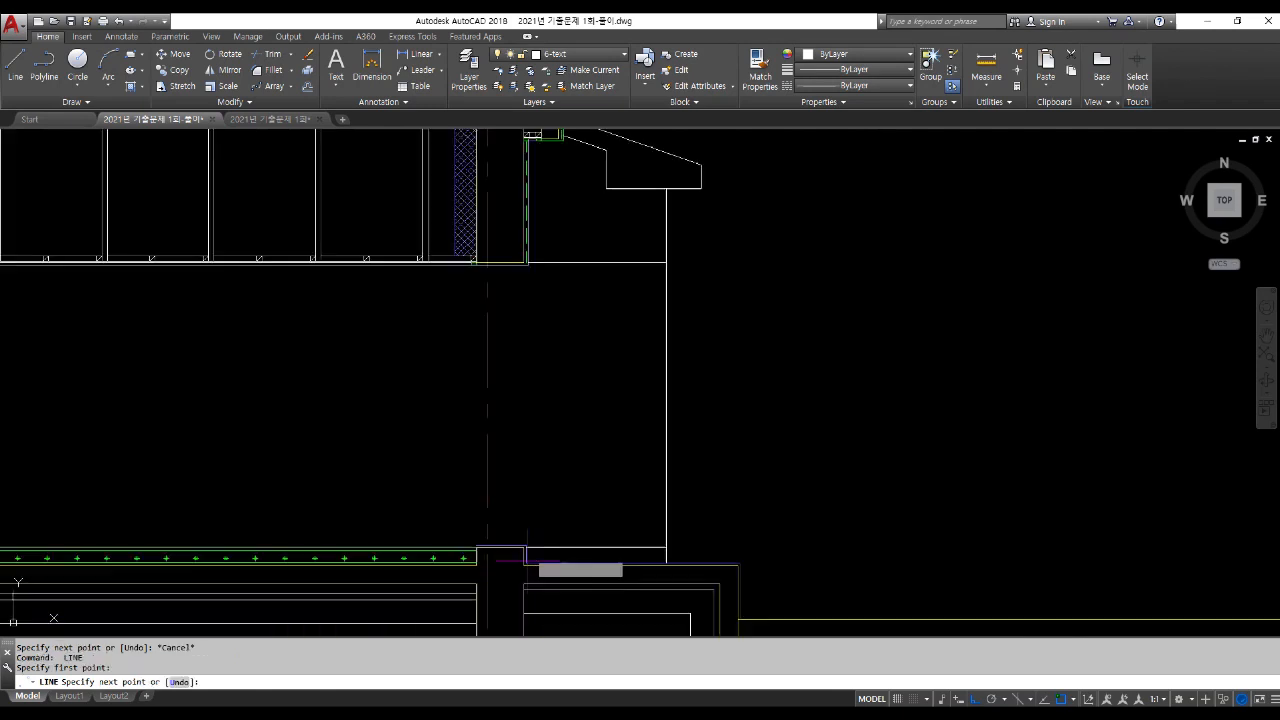
{"action": "scroll", "coordinate": [532, 471], "scroll_direction": "up", "scroll_amount": 4}
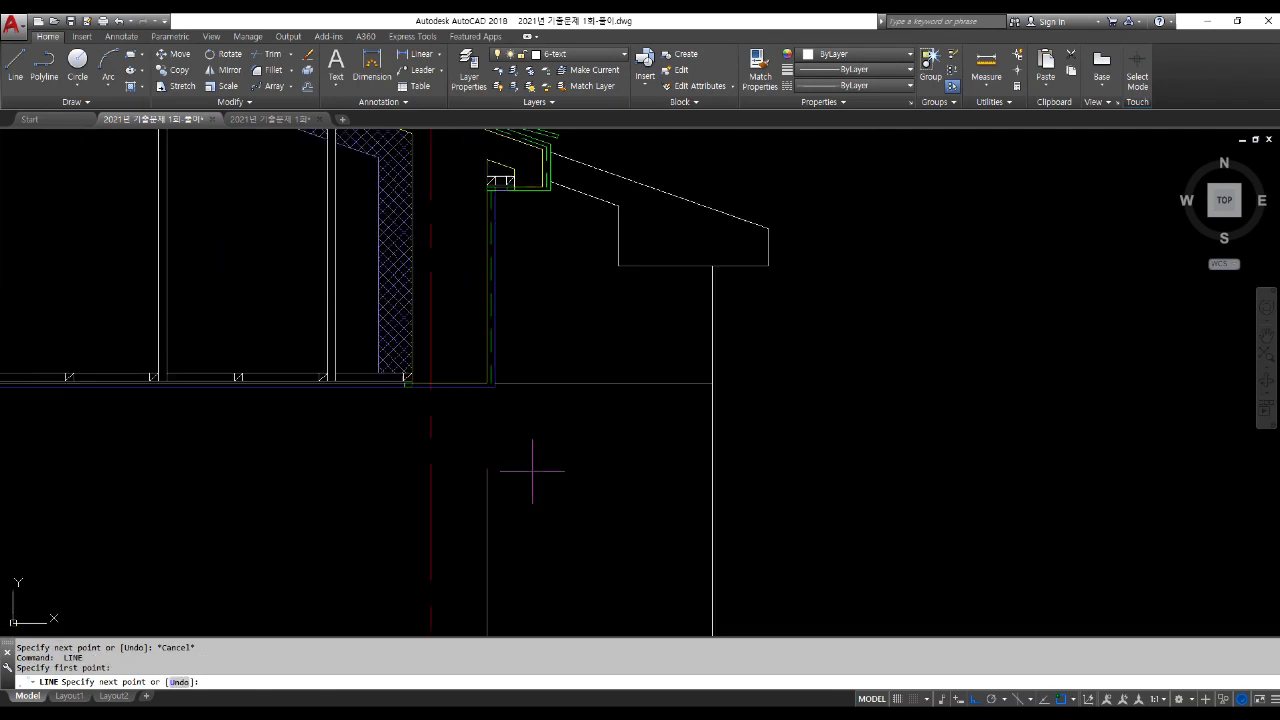
{"action": "left_click", "coordinate": [489, 384]}
{"action": "key", "text": "Return"}
Step: Trim the lower end of the new vertical line where it passes through the finish on top of the wall base
{"action": "scroll", "coordinate": [518, 235], "scroll_direction": "down", "scroll_amount": 2}
{"action": "scroll", "coordinate": [518, 240], "scroll_direction": "down", "scroll_amount": 2}
{"action": "scroll", "coordinate": [520, 266], "scroll_direction": "up", "scroll_amount": 2}
{"action": "type", "text": "tr"}
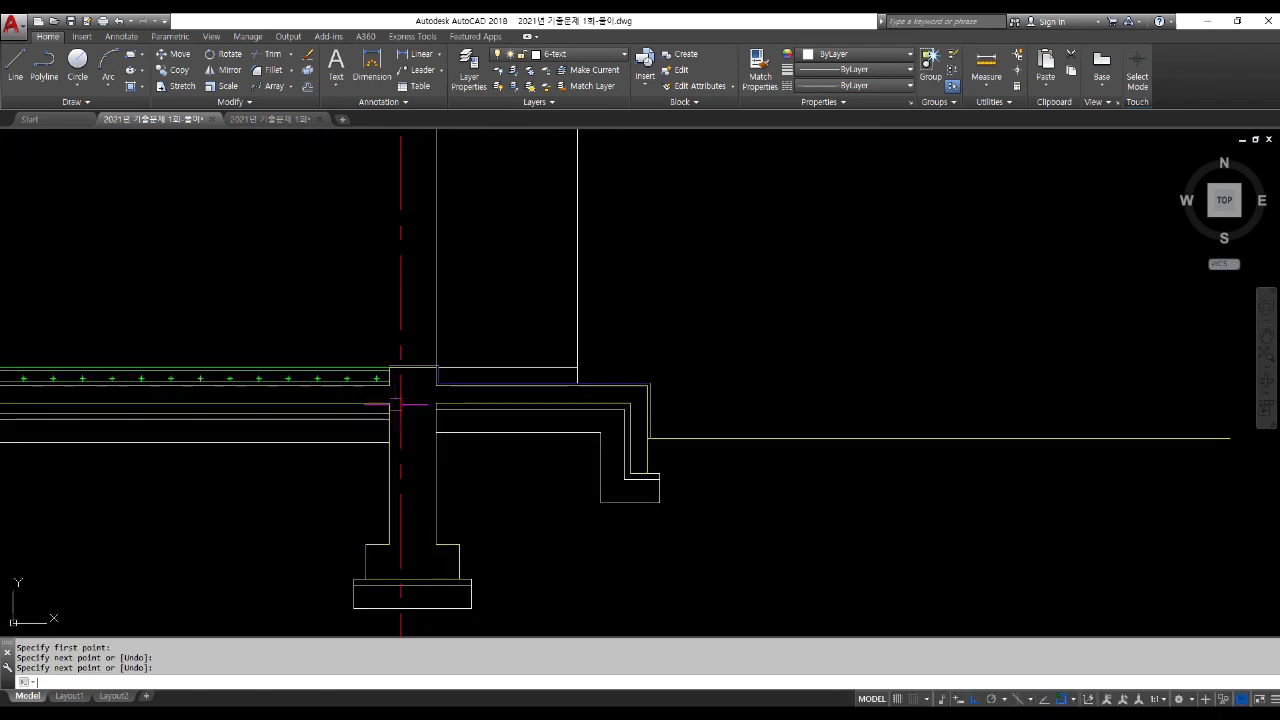
{"action": "key", "text": "Return"}
{"action": "key", "text": "Return"}
{"action": "scroll", "coordinate": [400, 400], "scroll_direction": "up", "scroll_amount": 2}
{"action": "scroll", "coordinate": [429, 386], "scroll_direction": "down", "scroll_amount": 2}
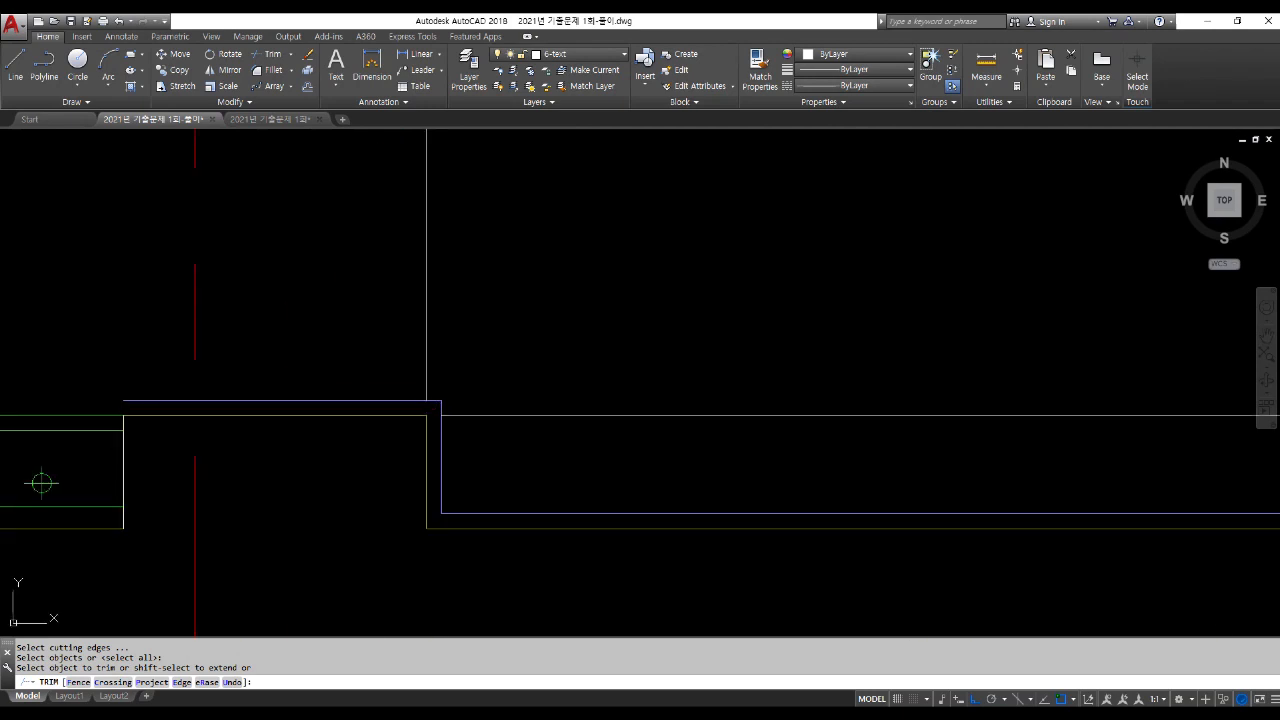
{"action": "left_click", "coordinate": [430, 402]}
{"action": "scroll", "coordinate": [523, 530], "scroll_direction": "up", "scroll_amount": 2}
{"action": "scroll", "coordinate": [524, 541], "scroll_direction": "down", "scroll_amount": 2}
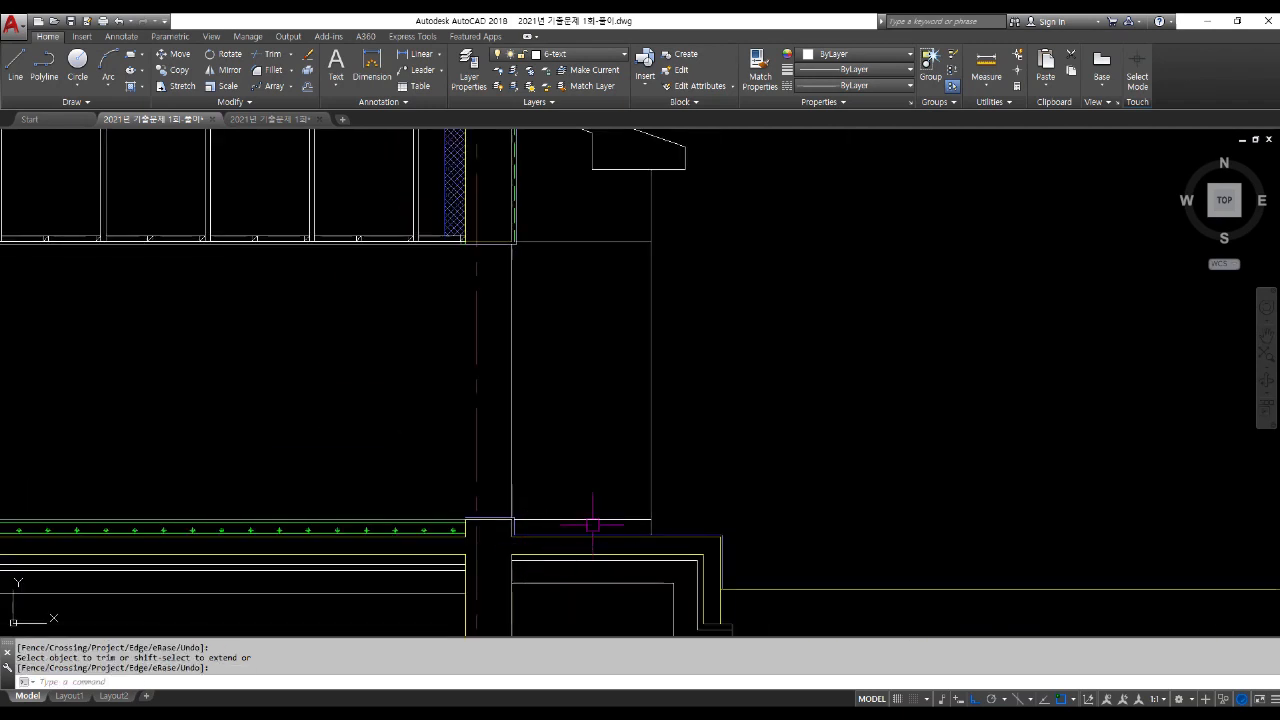
Step: Make 5-fin the current layer and draw a short vertical line across the soffit board under the cut eave
{"action": "scroll", "coordinate": [586, 523], "scroll_direction": "down", "scroll_amount": 1}
{"action": "scroll", "coordinate": [492, 277], "scroll_direction": "down", "scroll_amount": 1}
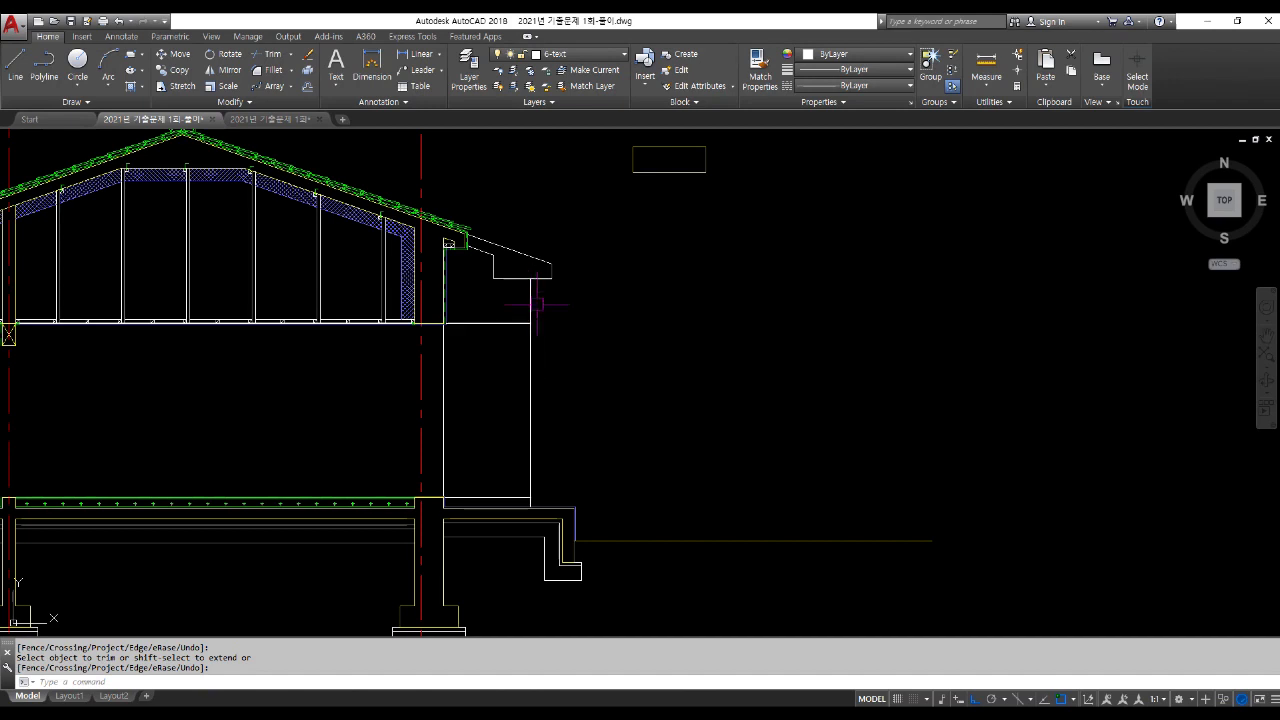
{"action": "middle_click_drag", "start_coordinate": [521, 322], "coordinate": [588, 433]}
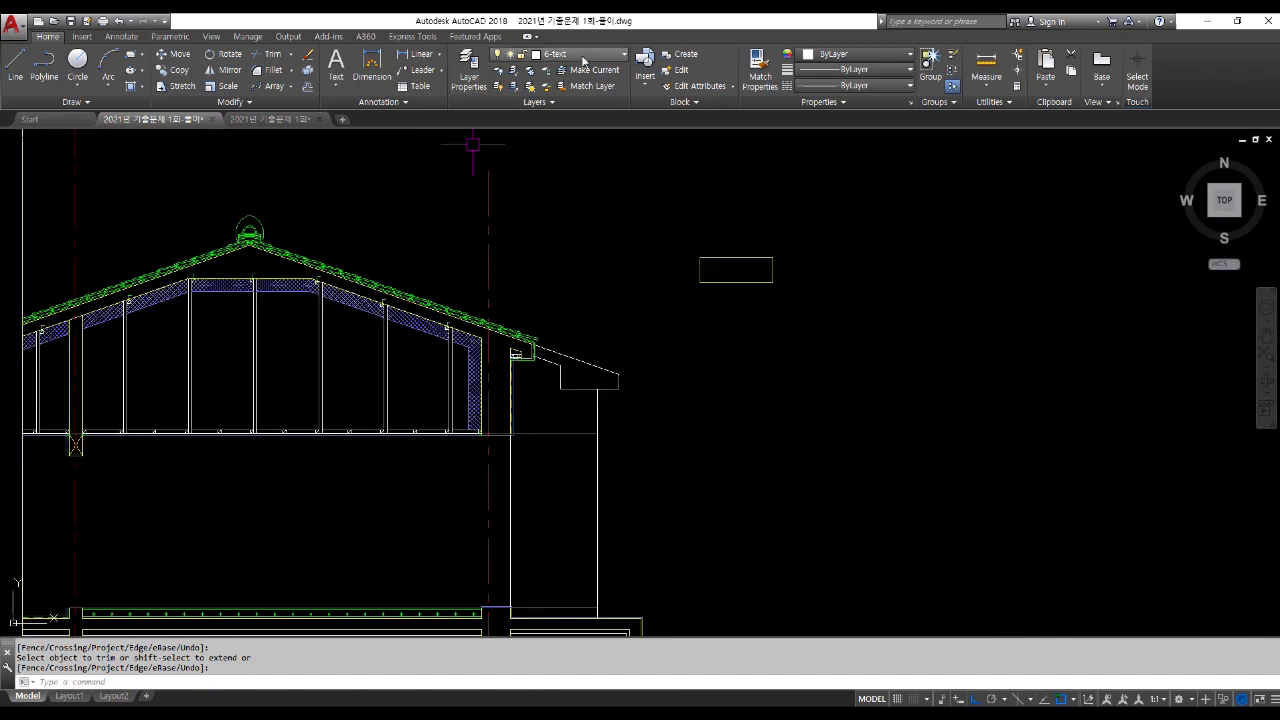
{"action": "left_click", "coordinate": [560, 54]}
{"action": "left_click", "coordinate": [557, 168]}
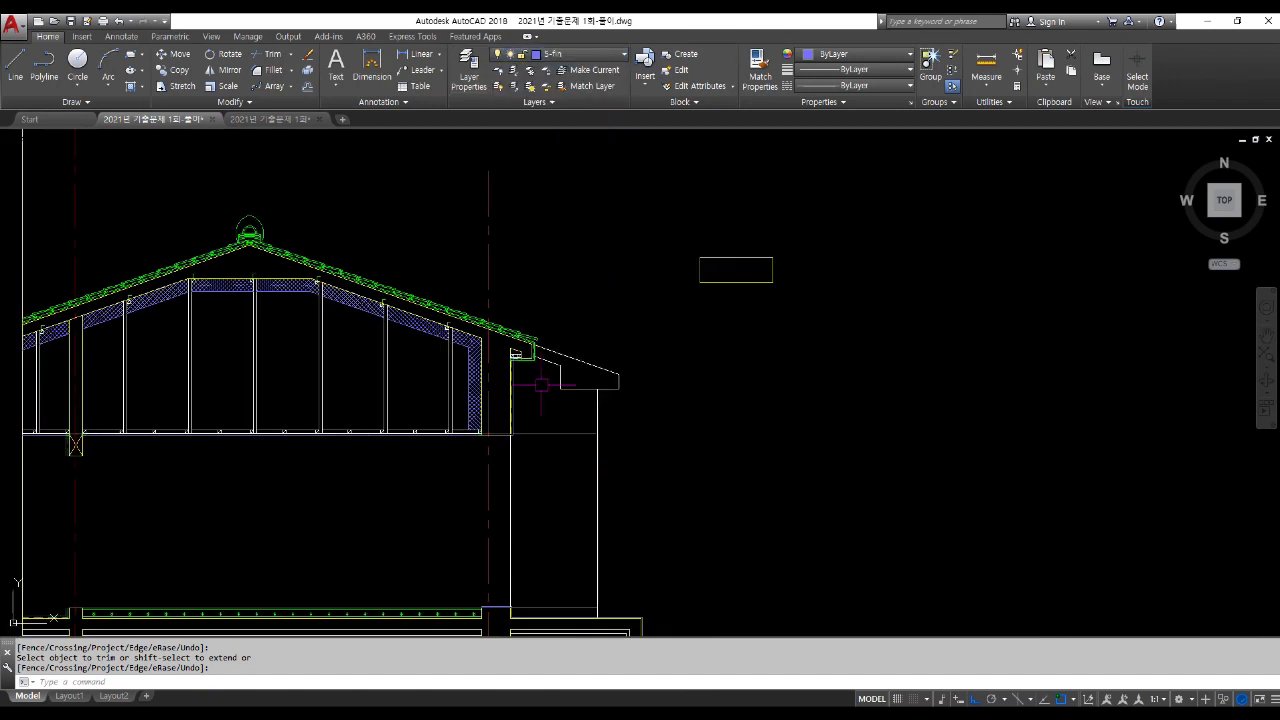
{"action": "scroll", "coordinate": [523, 375], "scroll_direction": "up", "scroll_amount": 2}
{"action": "scroll", "coordinate": [523, 375], "scroll_direction": "up", "scroll_amount": 5}
{"action": "type", "text": "l"}
{"action": "key", "text": "Return"}
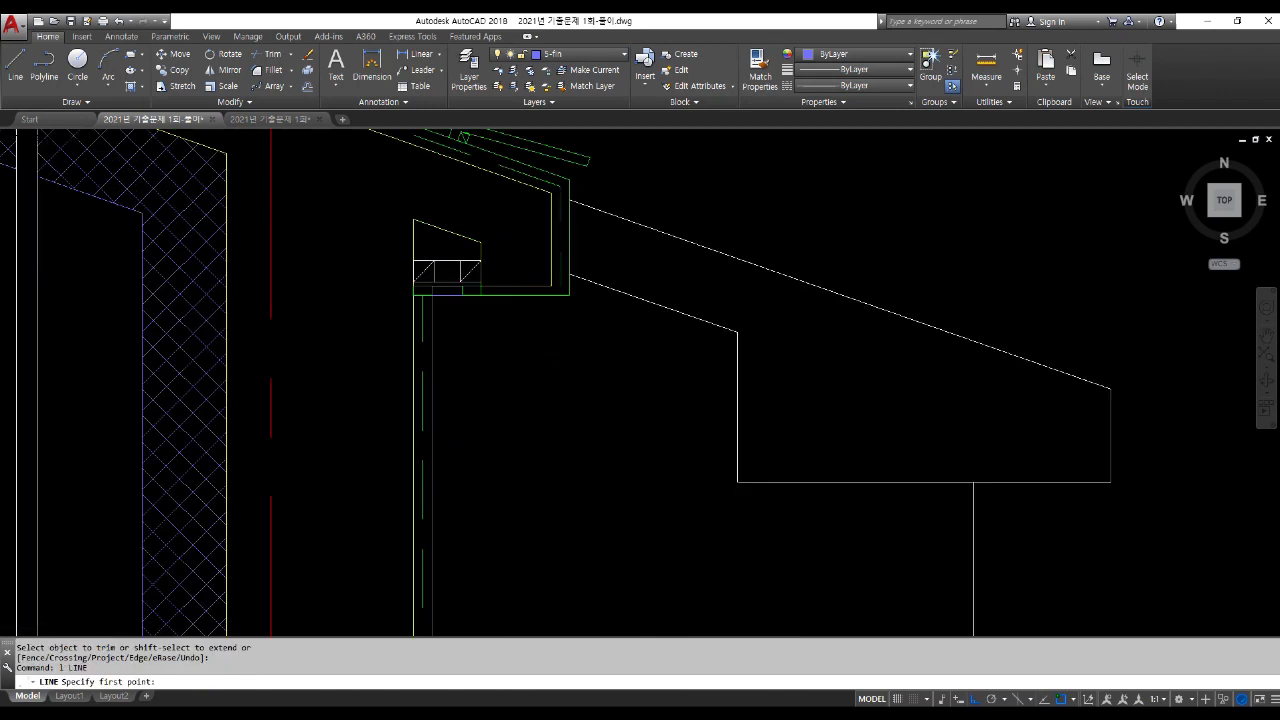
{"action": "scroll", "coordinate": [527, 312], "scroll_direction": "up", "scroll_amount": 2}
{"action": "left_click", "coordinate": [528, 272]}
{"action": "key", "text": "Escape"}
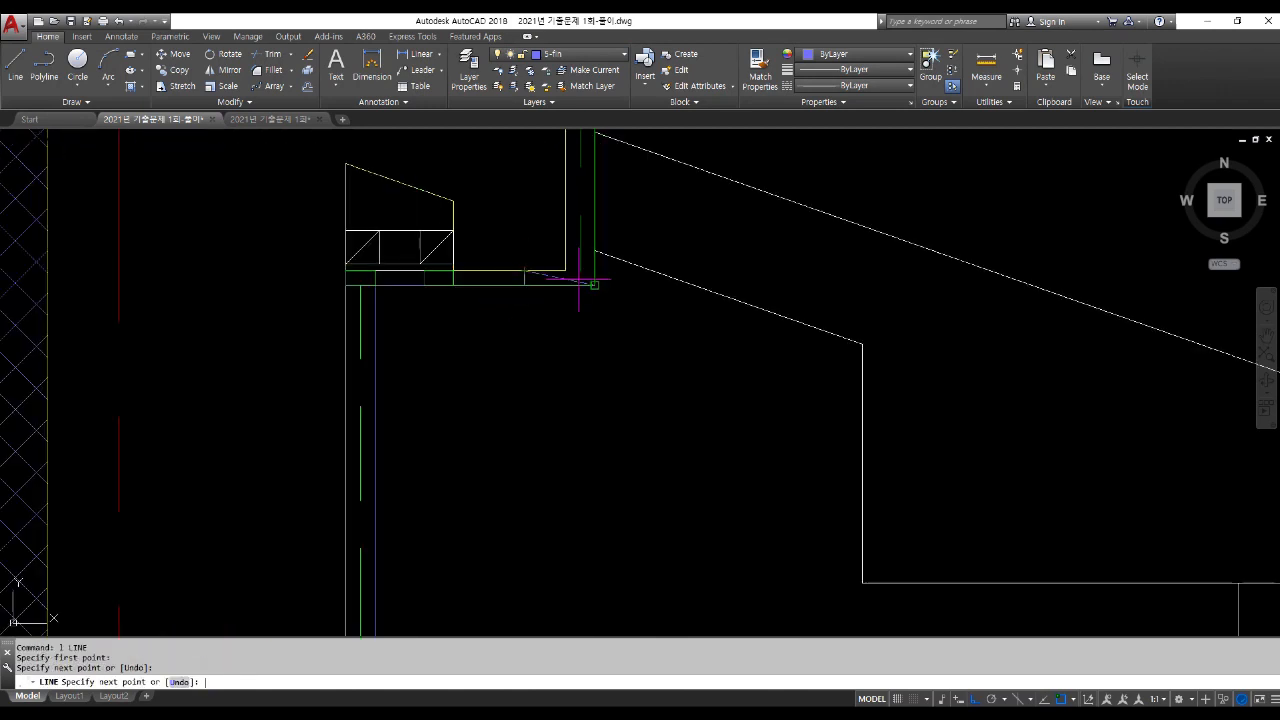
Step: Offset the short vertical line in the eave soffit by 20 toward the wall
{"action": "type", "text": "o"}
{"action": "key", "text": "Return"}
{"action": "type", "text": "20"}
{"action": "key", "text": "Return"}
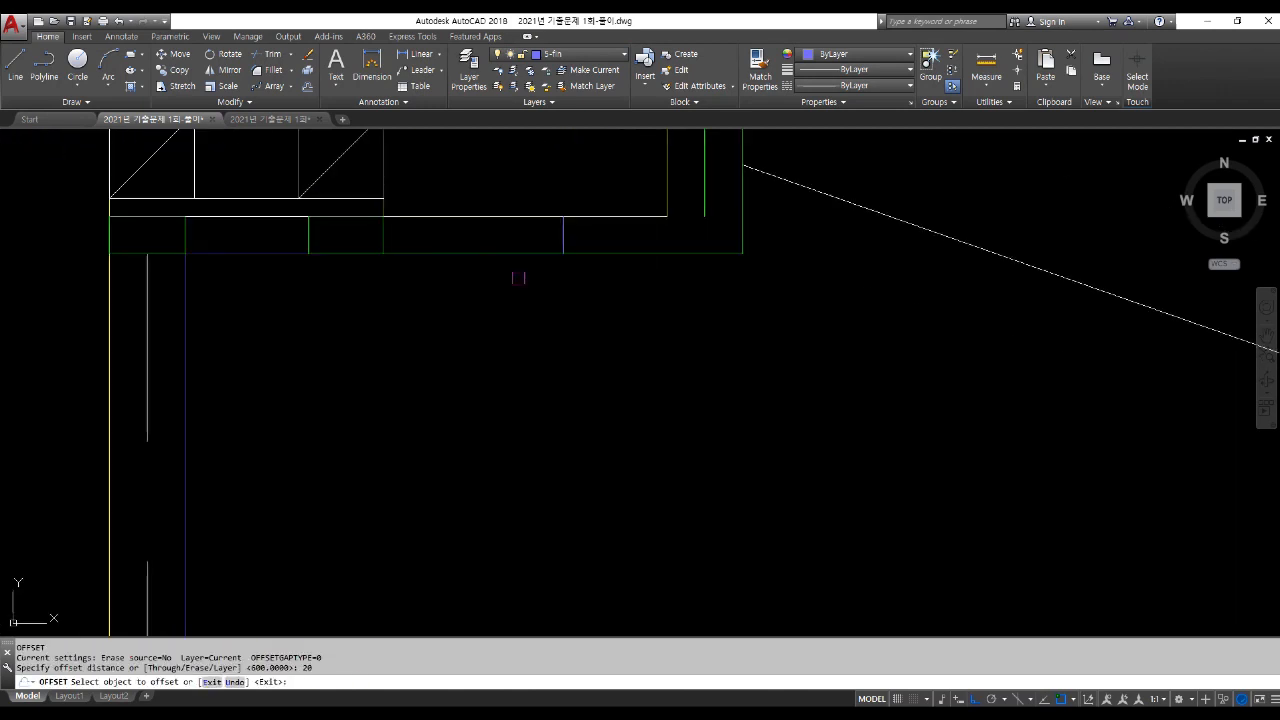
{"action": "scroll", "coordinate": [491, 321], "scroll_direction": "up", "scroll_amount": 3}
{"action": "left_click", "coordinate": [473, 237]}
{"action": "left_click", "coordinate": [475, 240]}
{"action": "key", "text": "Return"}
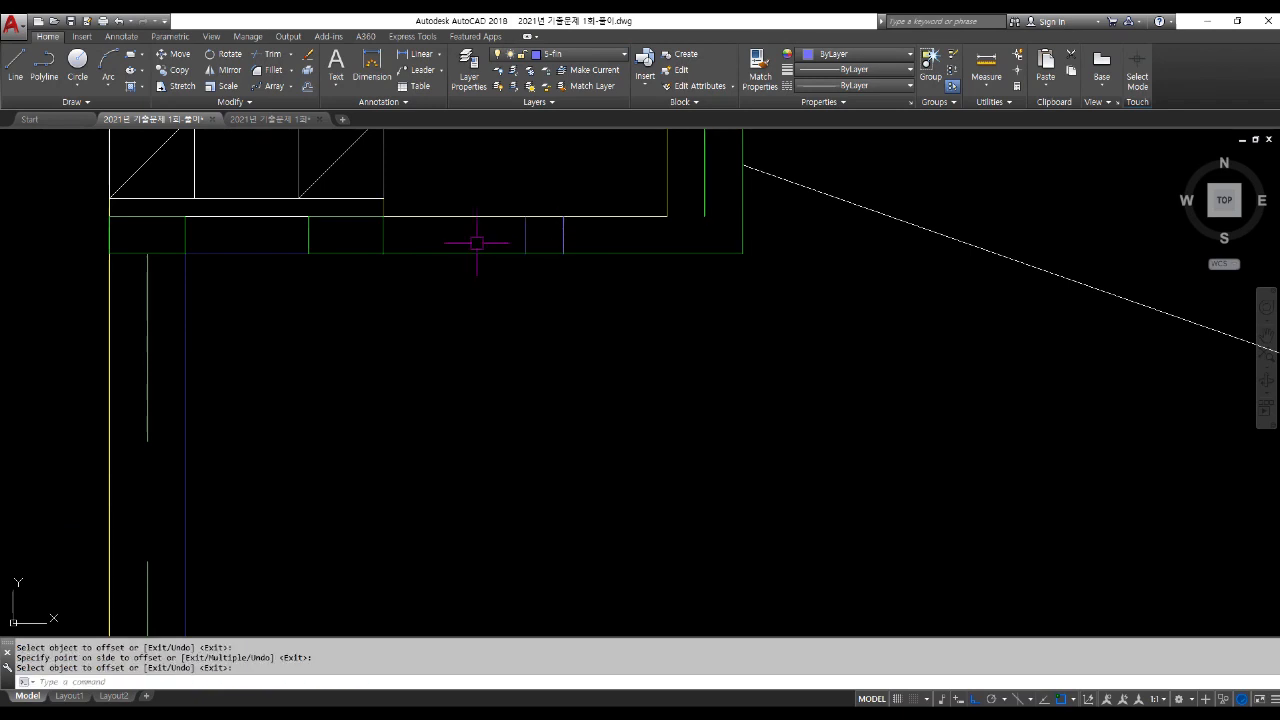
Step: Trim the soffit's bottom line between the two short vertical lines to open a gap
{"action": "type", "text": "tr"}
{"action": "key", "text": "Return"}
{"action": "key", "text": "Return"}
{"action": "left_click", "coordinate": [543, 254]}
{"action": "key", "text": "Return"}
Step: Match the two short vertical lines at the soffit gap to the properties of the green soffit line
{"action": "type", "text": "ma"}
{"action": "key", "text": "Return"}
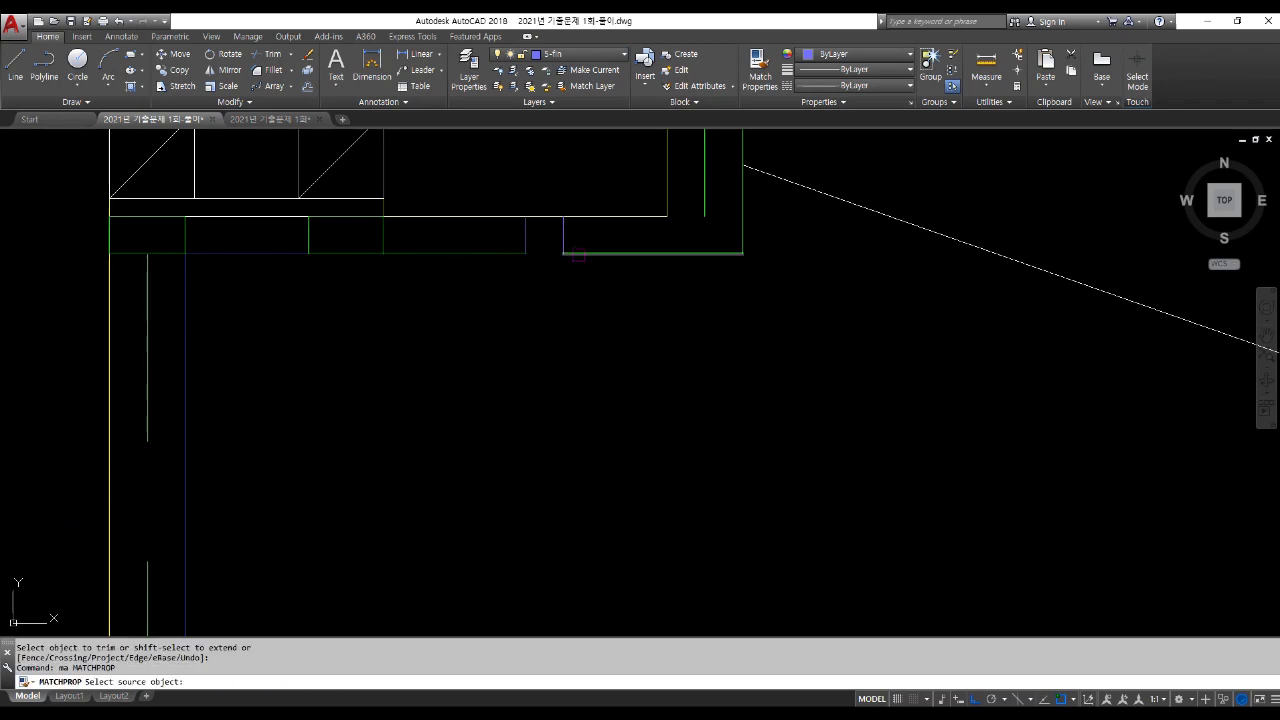
{"action": "left_click", "coordinate": [590, 253]}
{"action": "left_click", "coordinate": [608, 300]}
{"action": "left_click", "coordinate": [500, 229]}
{"action": "scroll", "coordinate": [486, 320], "scroll_direction": "down", "scroll_amount": 6}
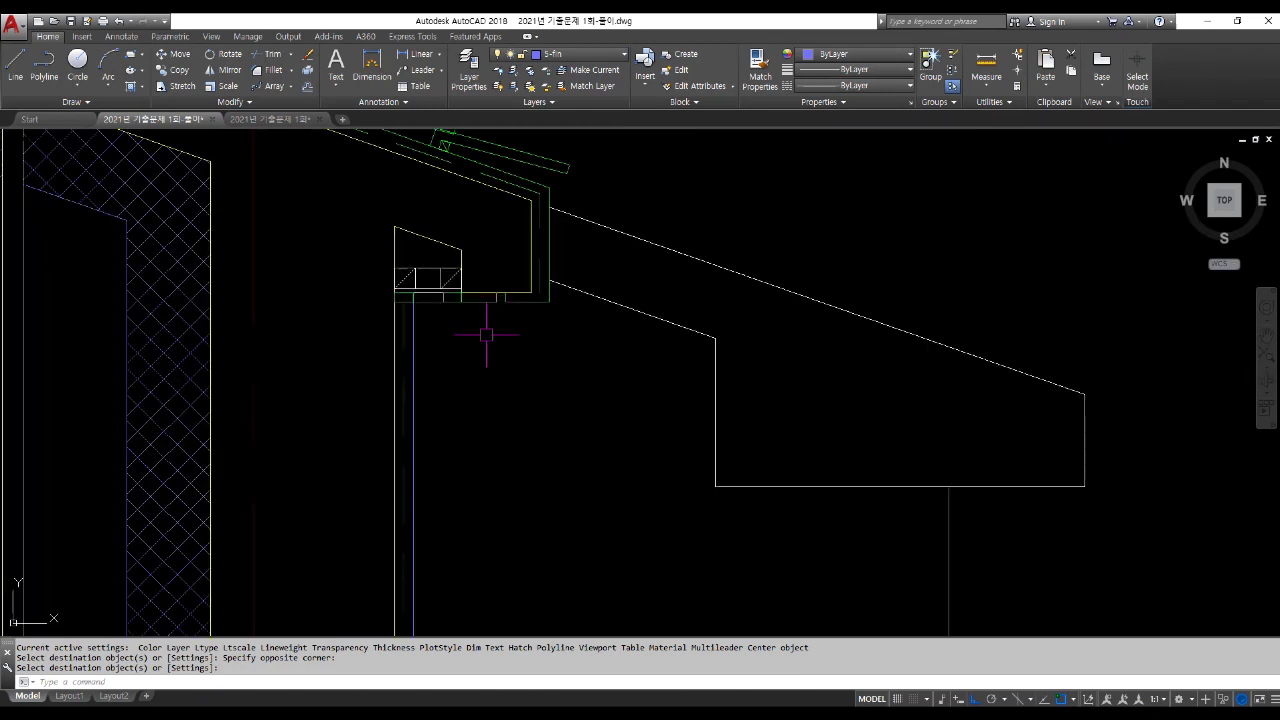
Step: Look over the section from the eave soffit down the projected wall to the base and footing
{"action": "scroll", "coordinate": [537, 485], "scroll_direction": "down", "scroll_amount": 3}
{"action": "scroll", "coordinate": [514, 471], "scroll_direction": "down", "scroll_amount": 2}
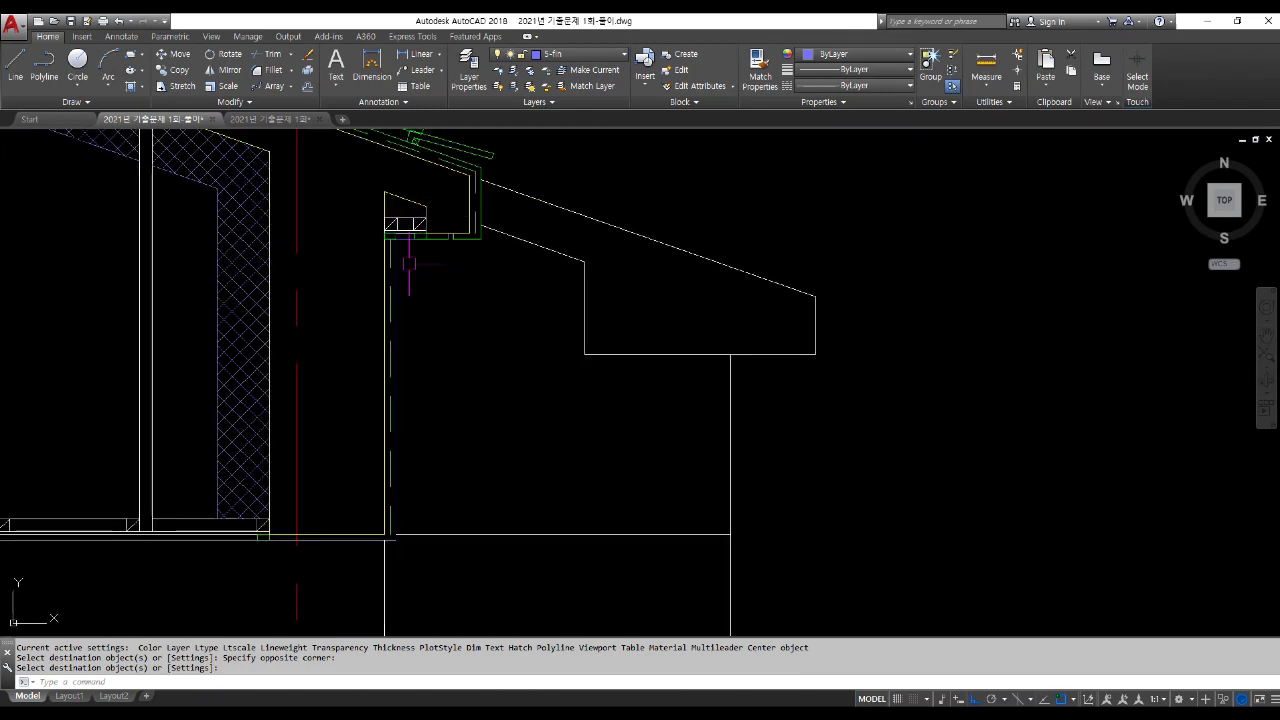
{"action": "middle_click_drag", "start_coordinate": [449, 308], "coordinate": [429, 237]}
{"action": "scroll", "coordinate": [446, 300], "scroll_direction": "down", "scroll_amount": 2}
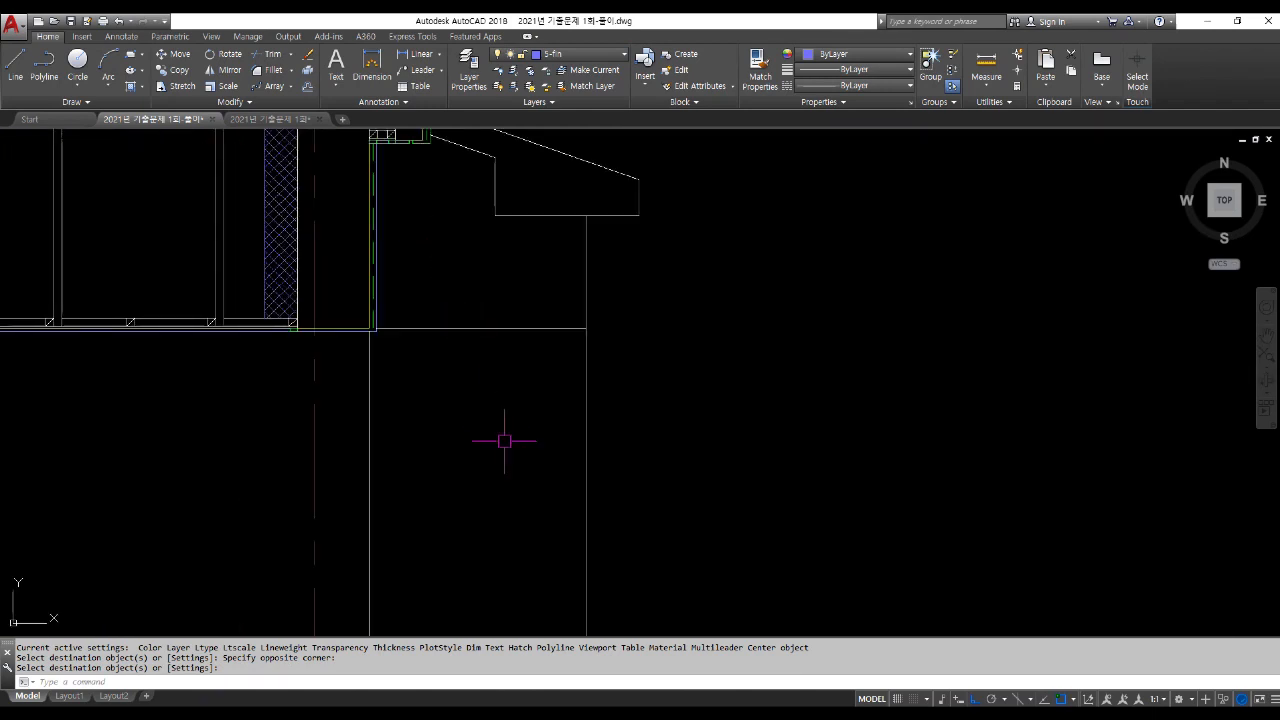
{"action": "middle_click_drag", "start_coordinate": [503, 437], "coordinate": [509, 373]}
{"action": "scroll", "coordinate": [509, 373], "scroll_direction": "down", "scroll_amount": 2}
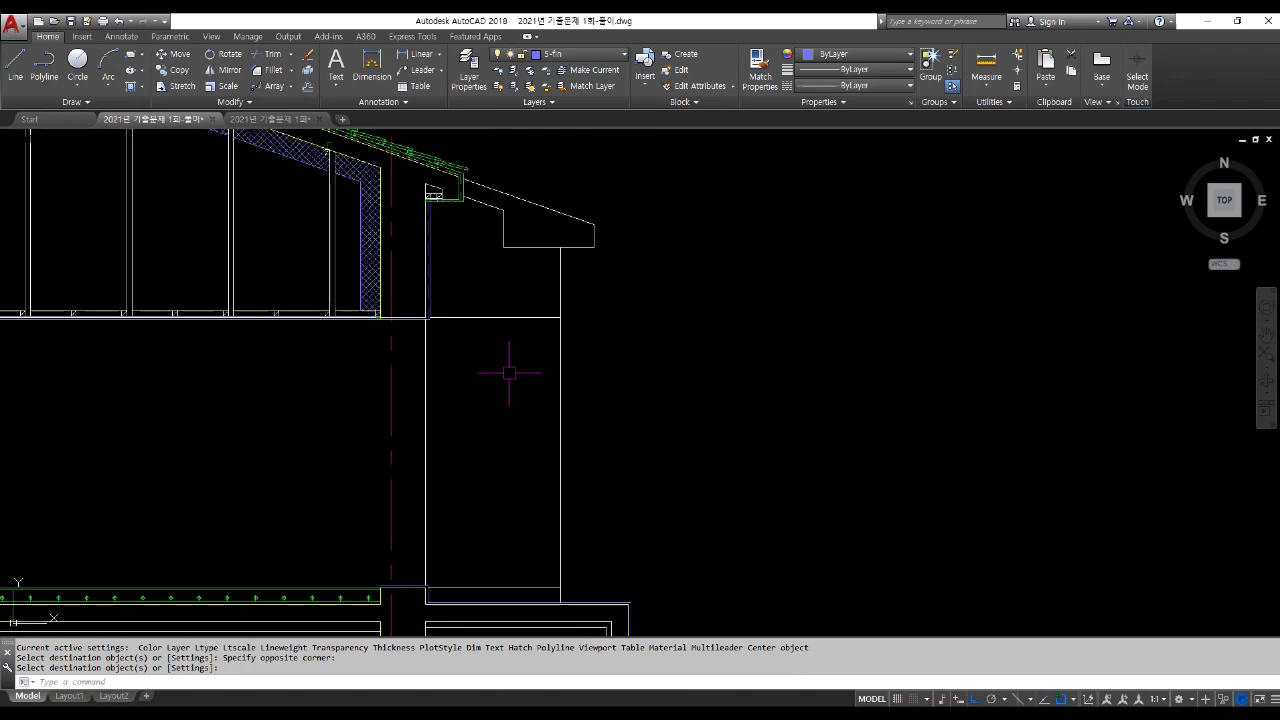
{"action": "scroll", "coordinate": [509, 373], "scroll_direction": "down", "scroll_amount": 3}
{"action": "scroll", "coordinate": [520, 480], "scroll_direction": "up", "scroll_amount": 1}
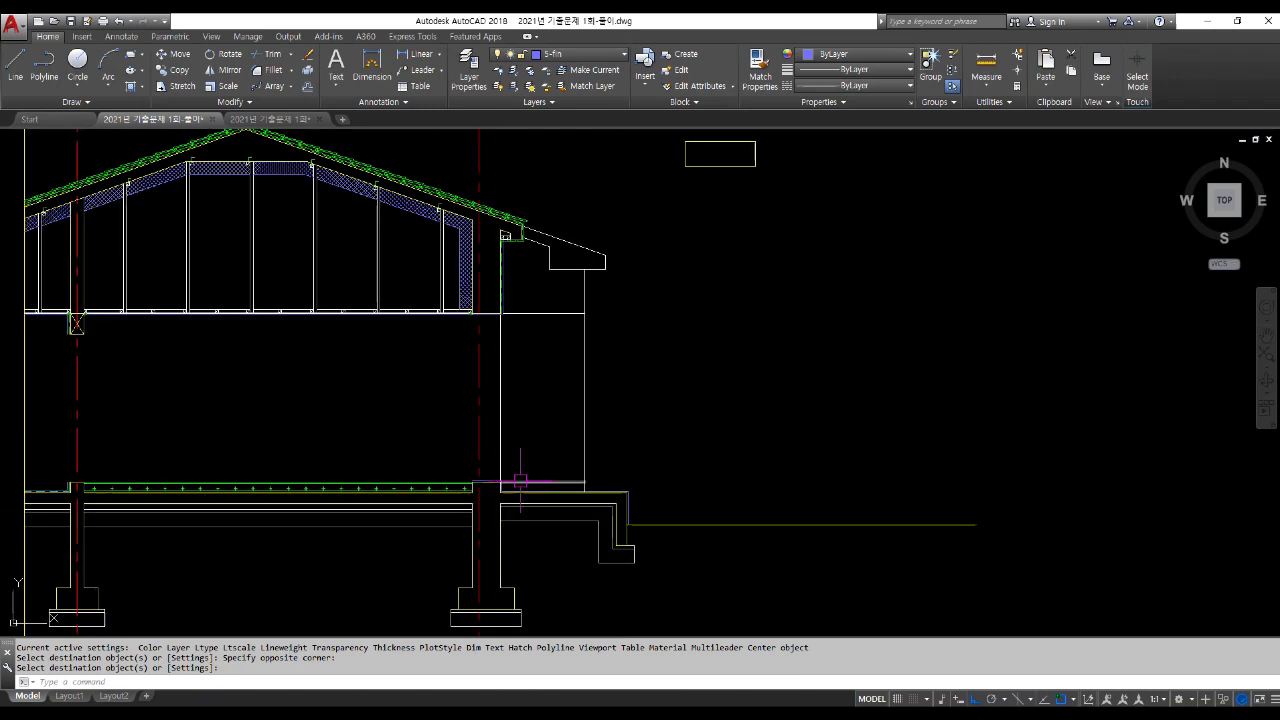
Step: Make 4-win the current layer and draw a 150 by 45 rectangle from the inner top corner of the raised wall base
{"action": "left_click", "coordinate": [574, 53]}
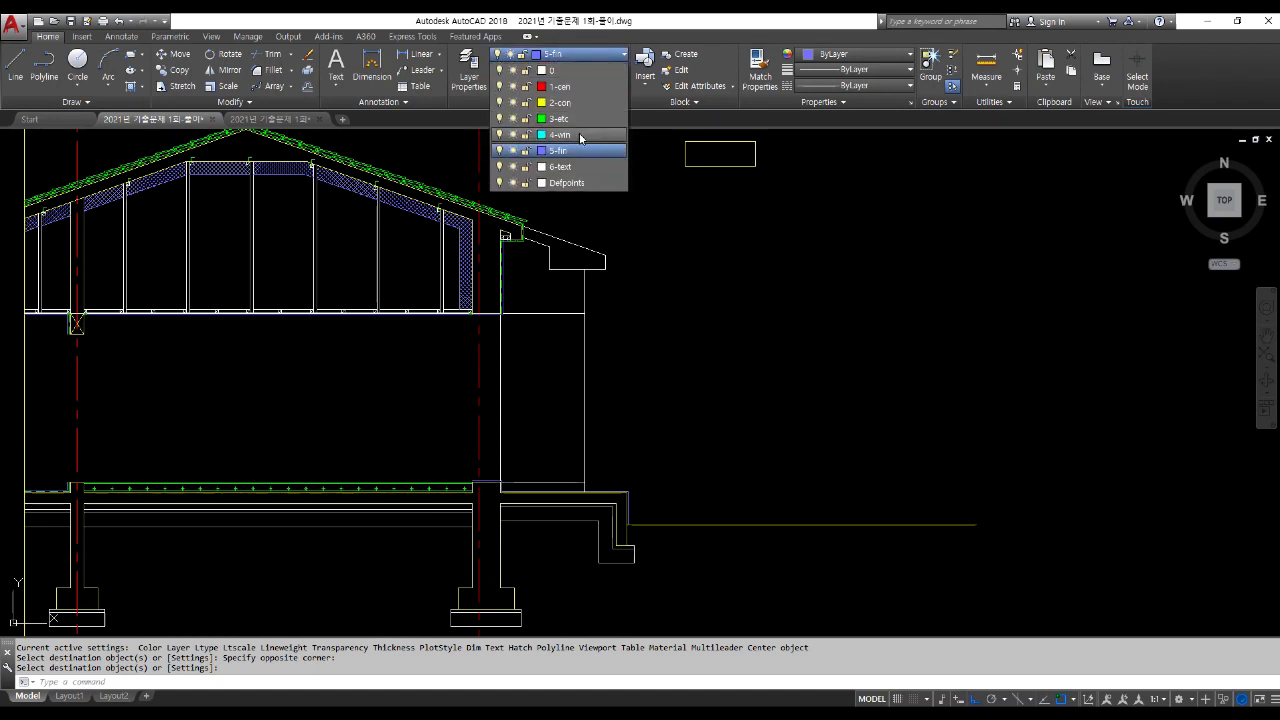
{"action": "left_click", "coordinate": [579, 134]}
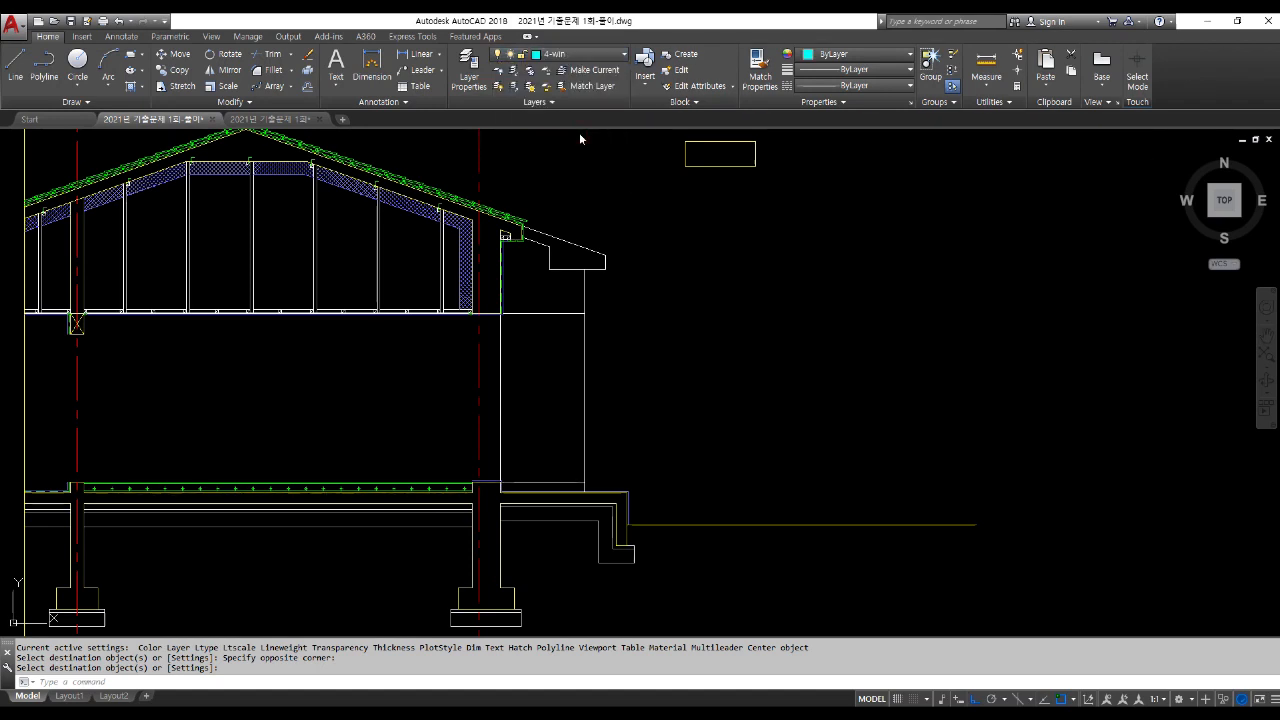
{"action": "type", "text": "te"}
{"action": "key", "text": "Escape"}
{"action": "type", "text": "rec"}
{"action": "key", "text": "Return"}
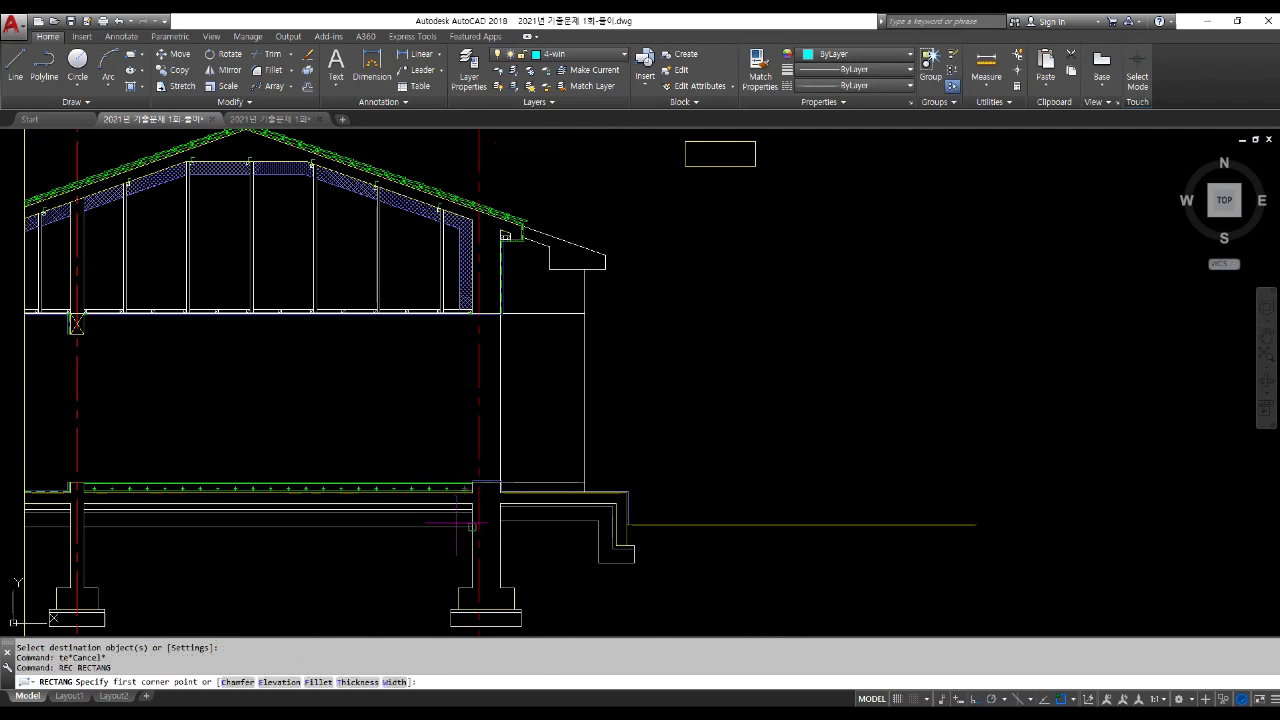
{"action": "scroll", "coordinate": [471, 524], "scroll_direction": "up", "scroll_amount": 5}
{"action": "key", "text": "Escape"}
{"action": "scroll", "coordinate": [510, 505], "scroll_direction": "up", "scroll_amount": 5}
{"action": "type", "text": "rec"}
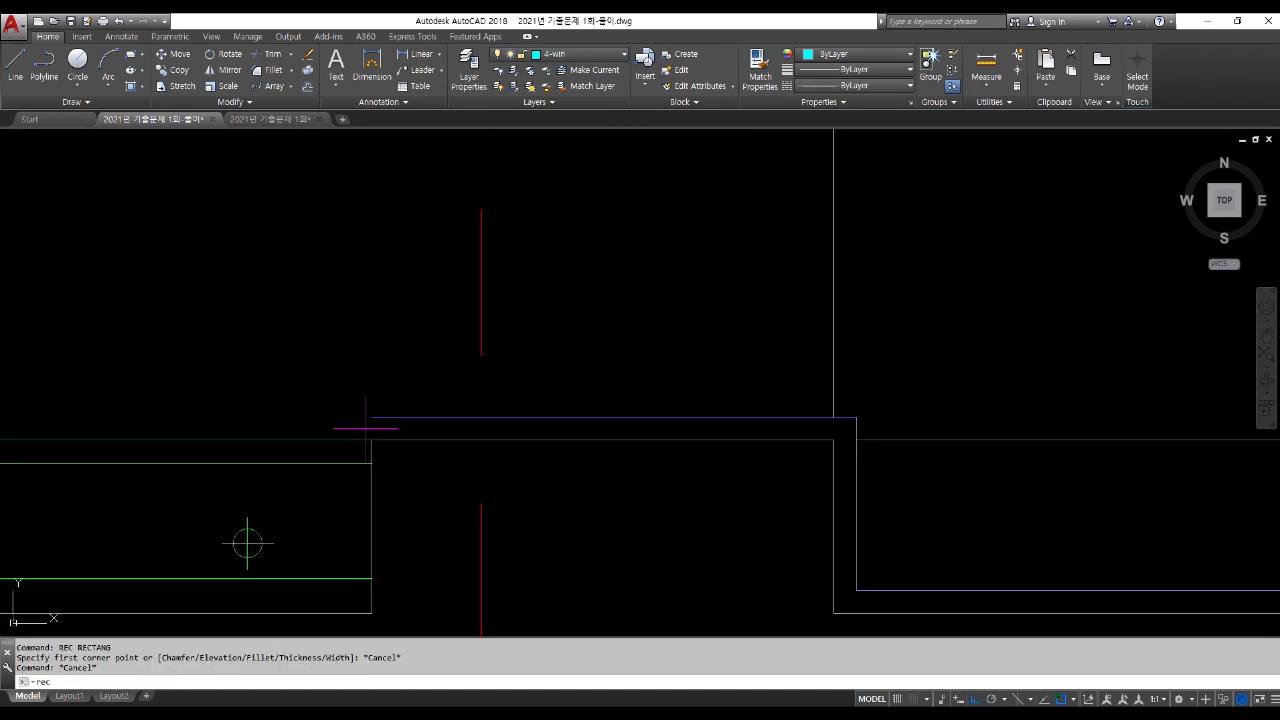
{"action": "key", "text": "Return"}
{"action": "left_click", "coordinate": [371, 440]}
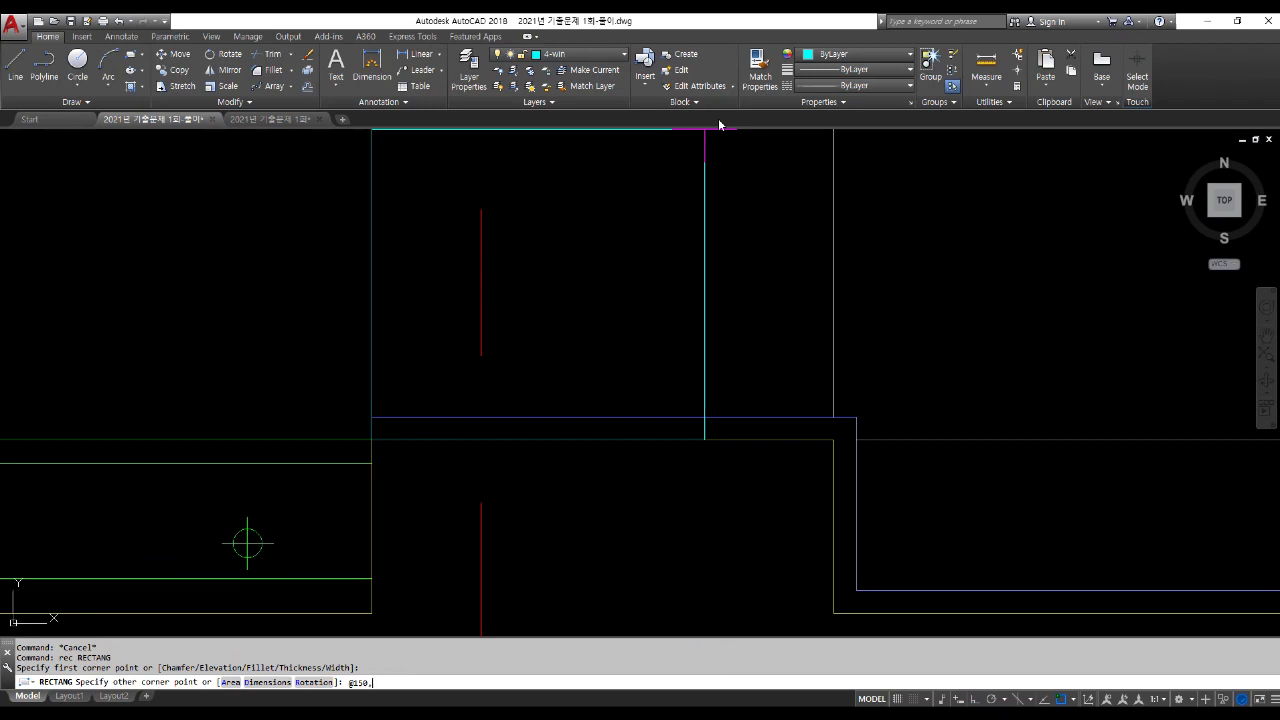
{"action": "key", "text": "Return"}
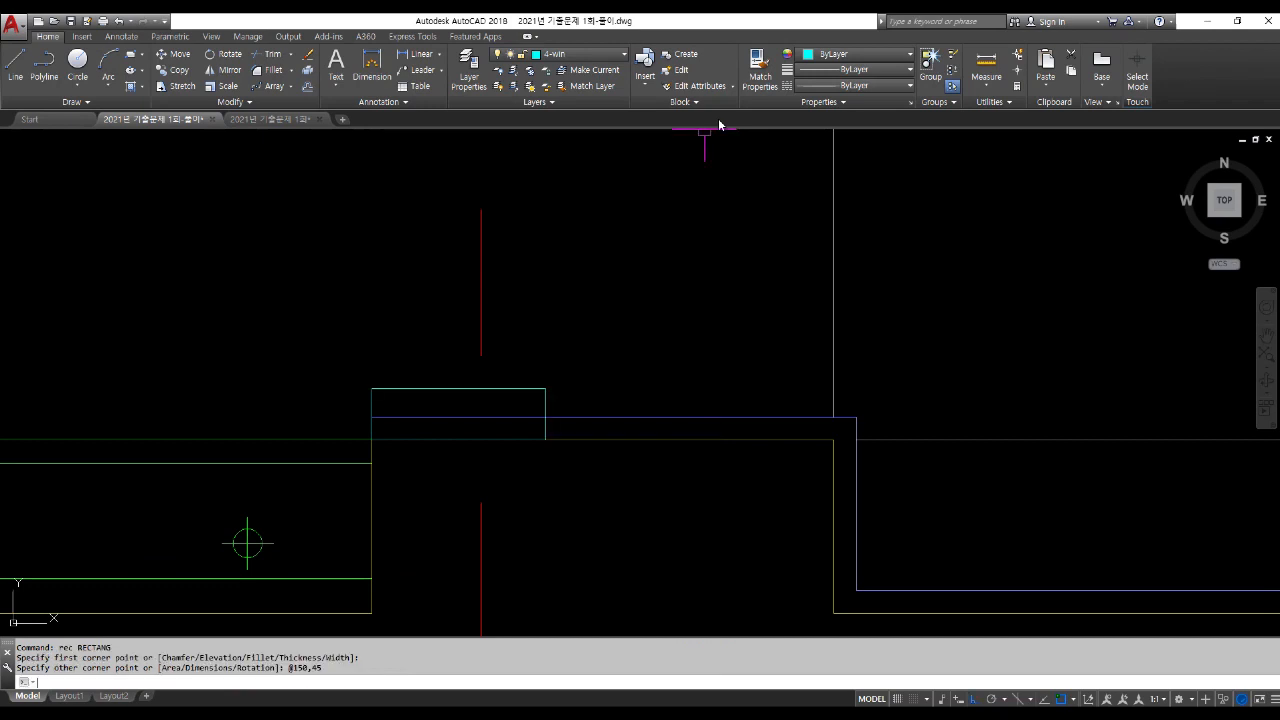
Step: Trim the base's top finish line inside the 150 by 45 rectangle
{"action": "type", "text": "tr"}
{"action": "key", "text": "Return"}
{"action": "key", "text": "Return"}
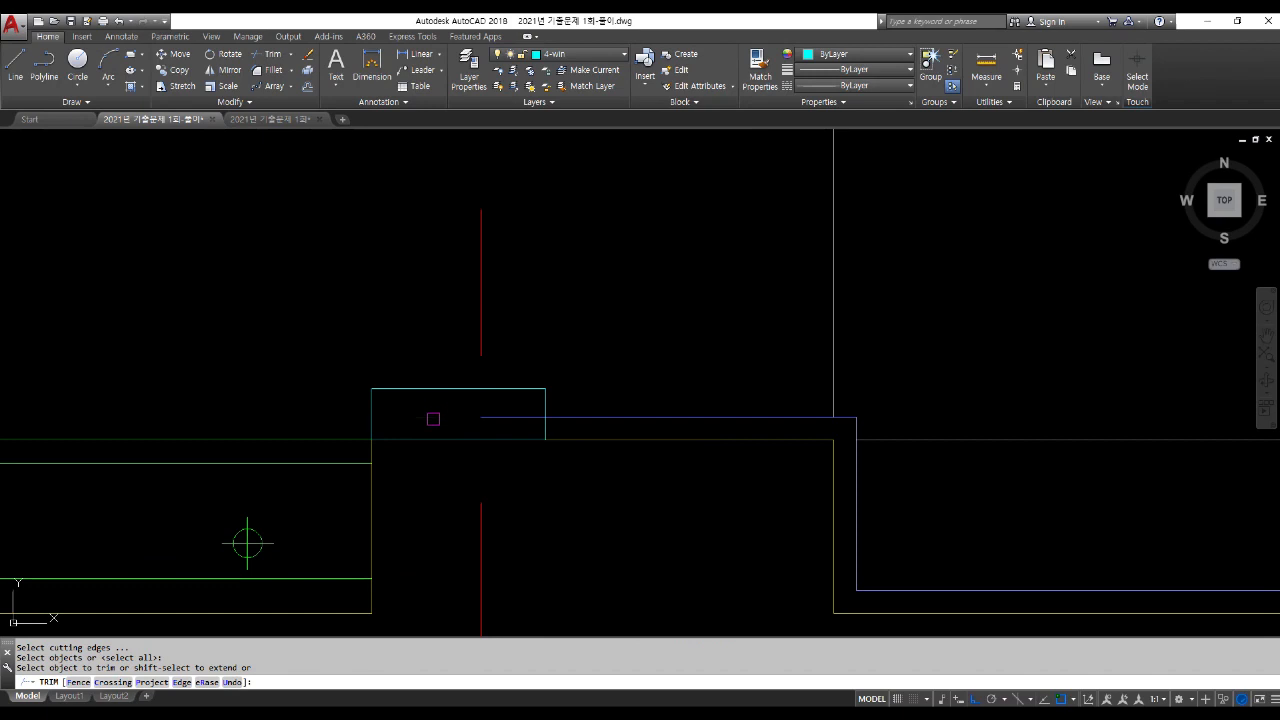
{"action": "left_click", "coordinate": [490, 417]}
{"action": "key", "text": "Return"}
Step: Draw a 100 by 30 rectangle starting at the outer bottom corner of the 150 by 45 rectangle
{"action": "type", "text": "rec"}
{"action": "key", "text": "Return"}
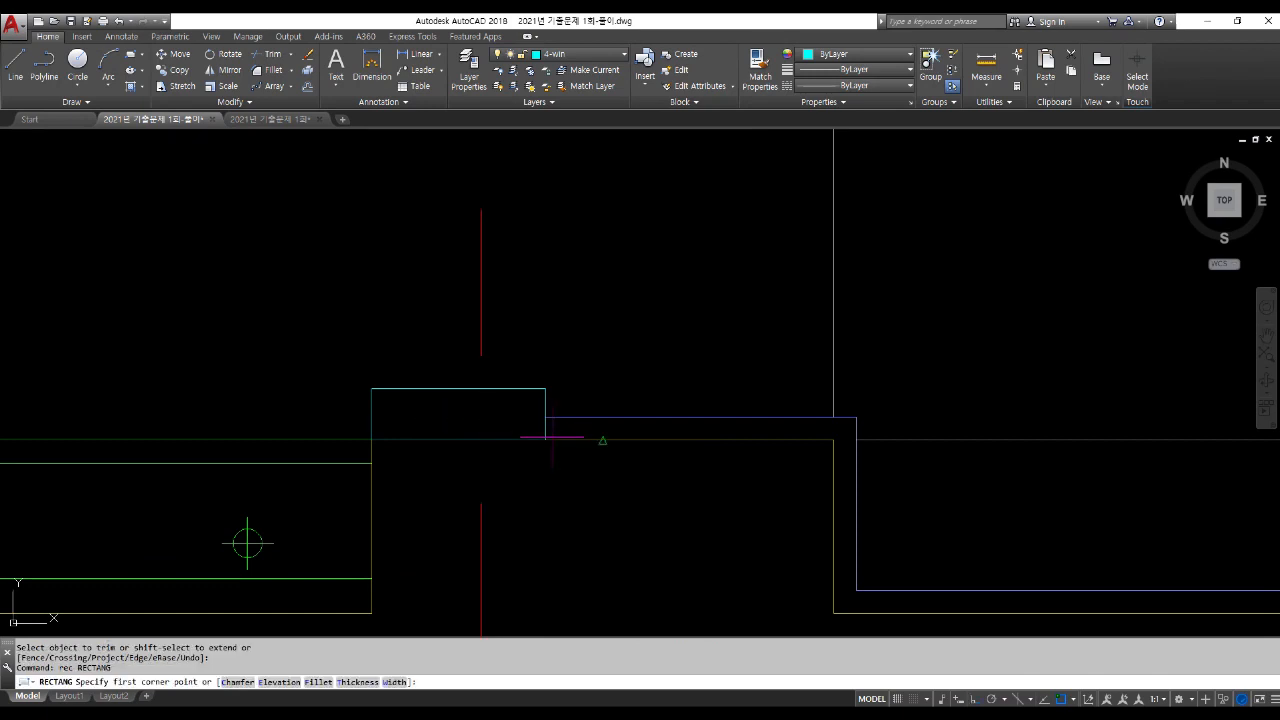
{"action": "left_click", "coordinate": [546, 438]}
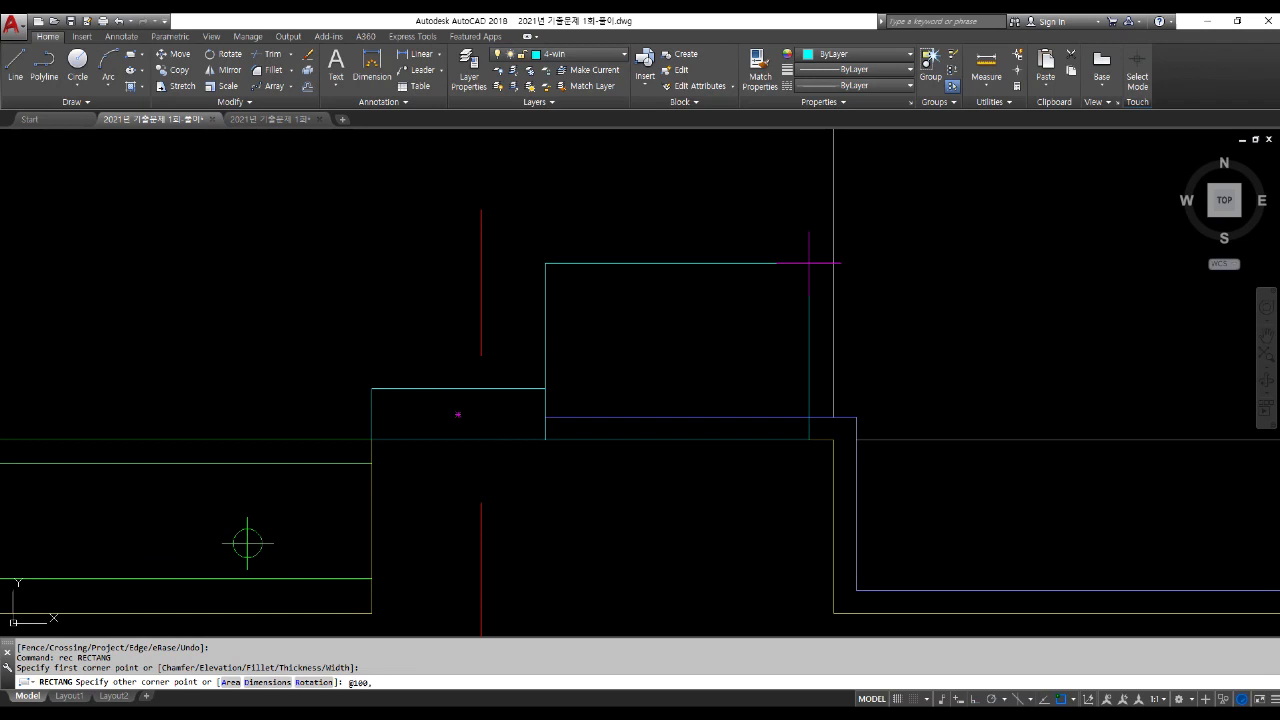
{"action": "type", "text": "@100,30"}
{"action": "key", "text": "Return"}
Step: Trim the base's top finish line inside the 100 by 30 rectangle
{"action": "type", "text": "tr"}
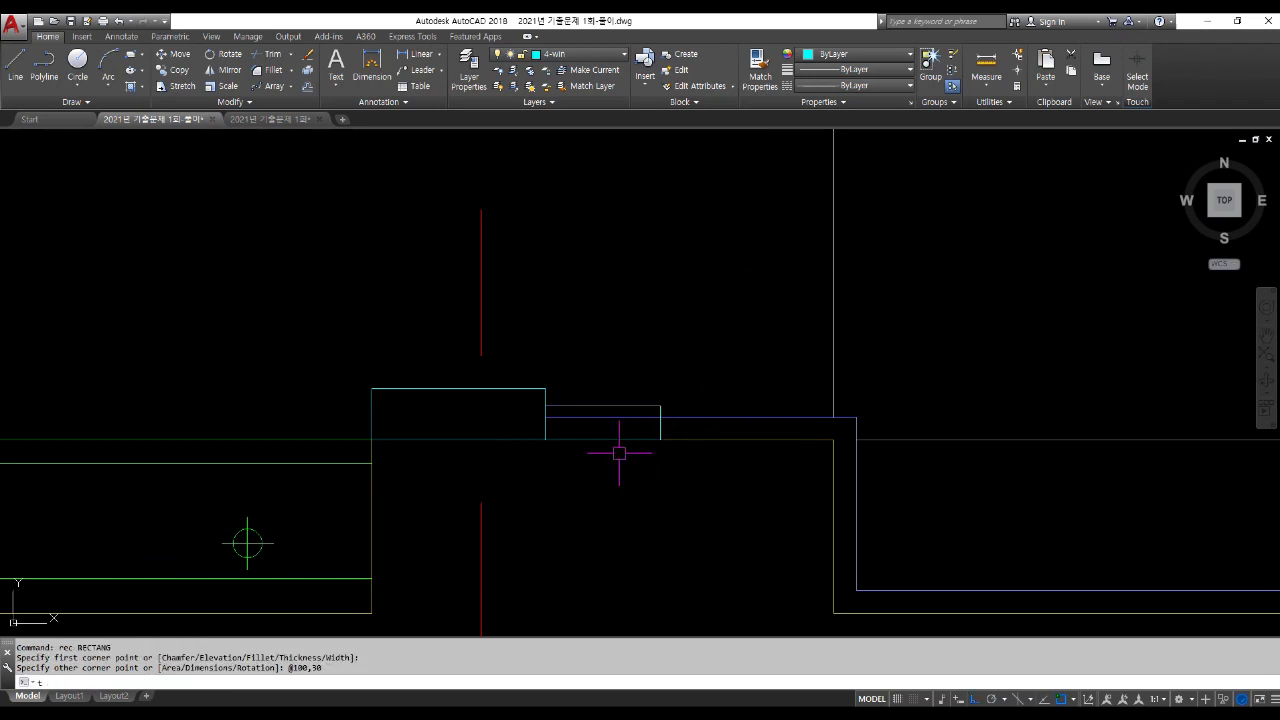
{"action": "key", "text": "Return"}
{"action": "key", "text": "Return"}
{"action": "left_click", "coordinate": [598, 437]}
{"action": "key", "text": "Return"}
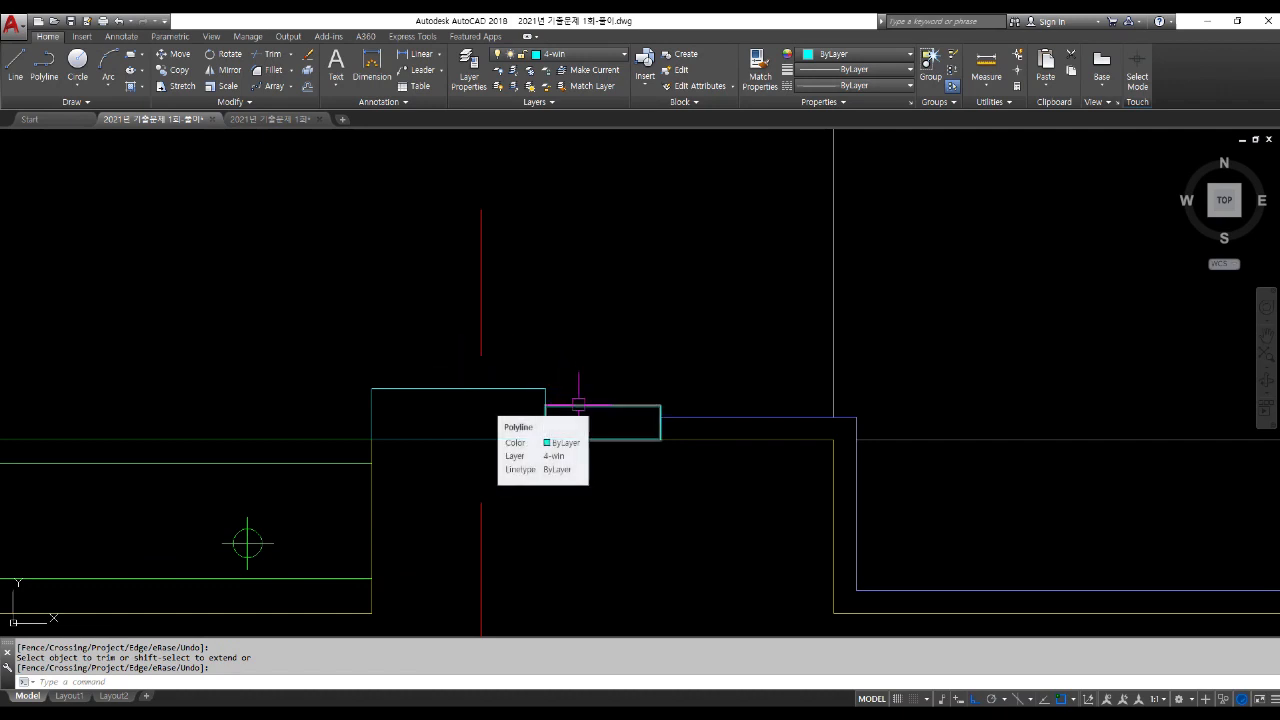
{"action": "type", "text": "rec"}
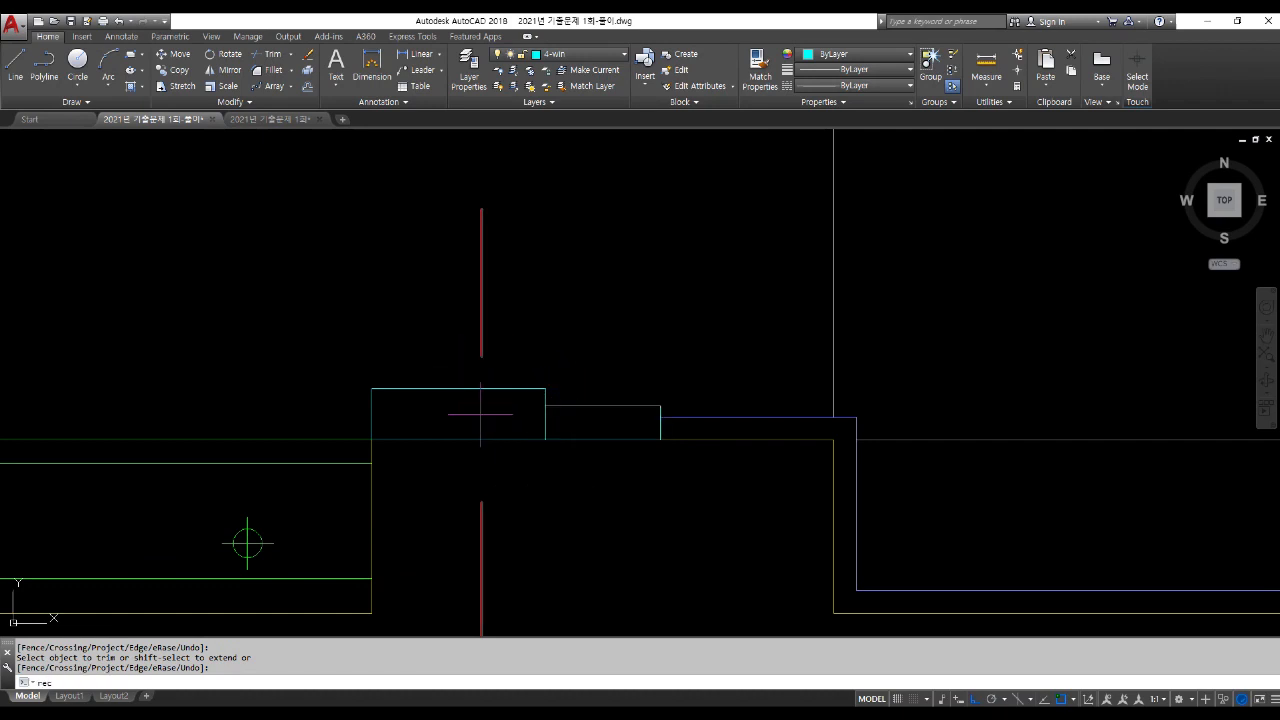
{"action": "key", "text": "space"}
{"action": "left_click", "coordinate": [444, 385]}
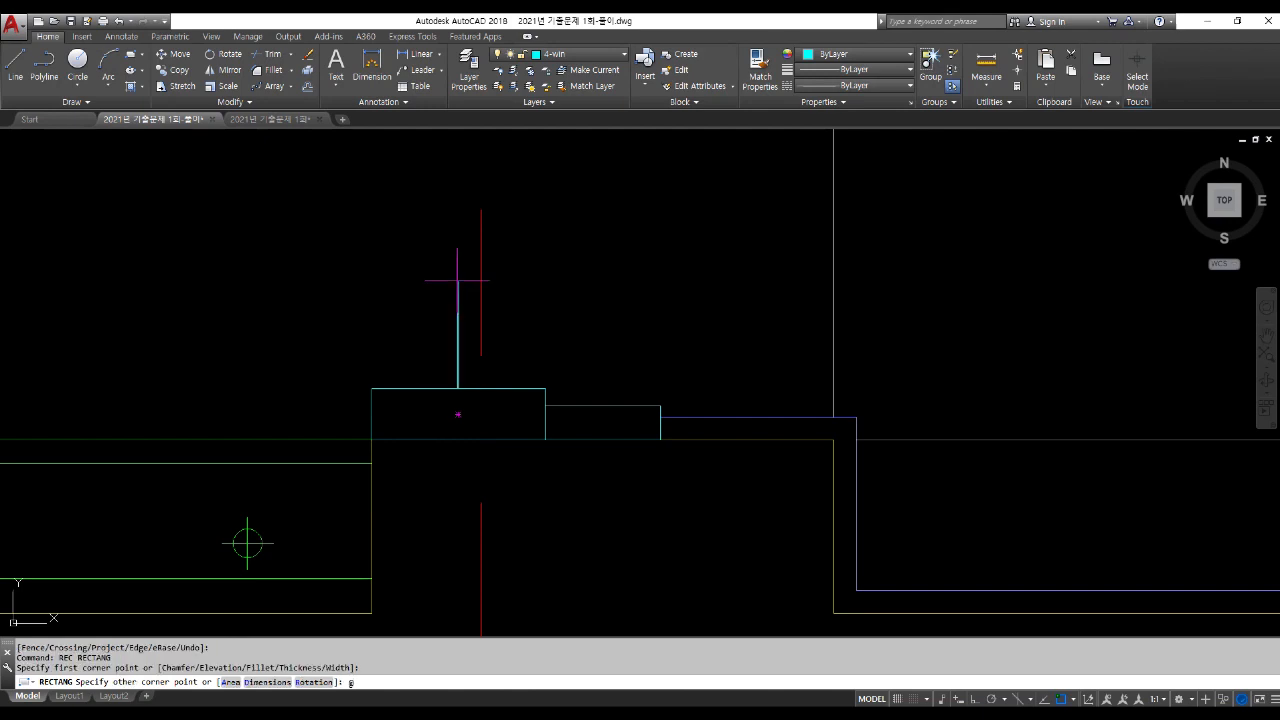
{"action": "type", "text": "@80,50"}
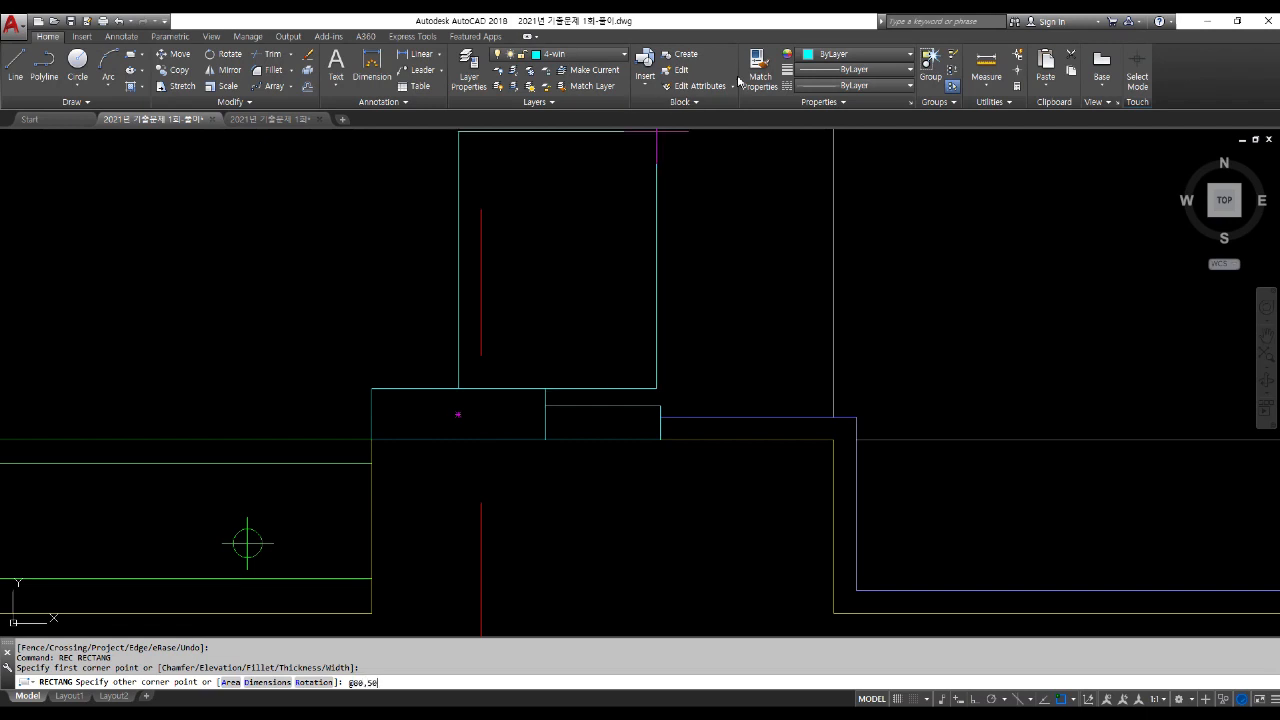
{"action": "key", "text": "Return"}
{"action": "type", "text": "e"}
{"action": "key", "text": "space"}
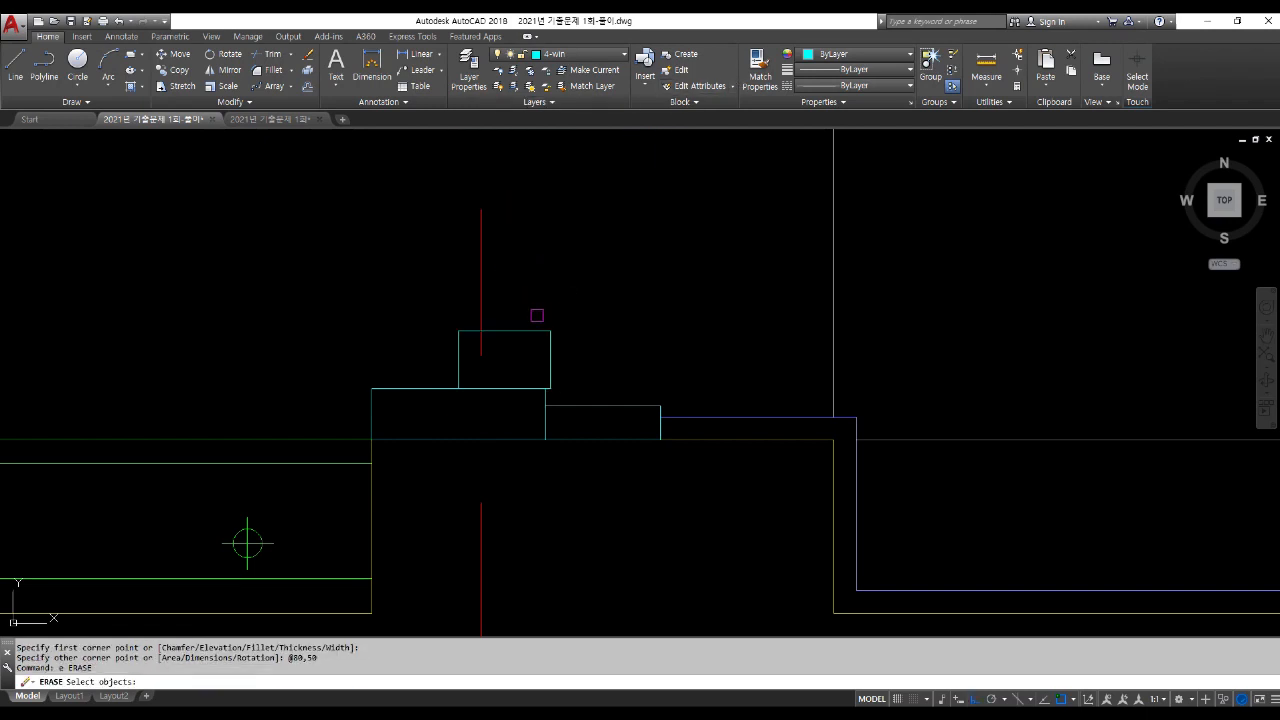
{"action": "left_click", "coordinate": [531, 330]}
Step: Draw a 50 by 80 rectangle upward from the midpoint of the 150 by 45 rectangle's top edge
{"action": "type", "text": "rec"}
{"action": "key", "text": "space"}
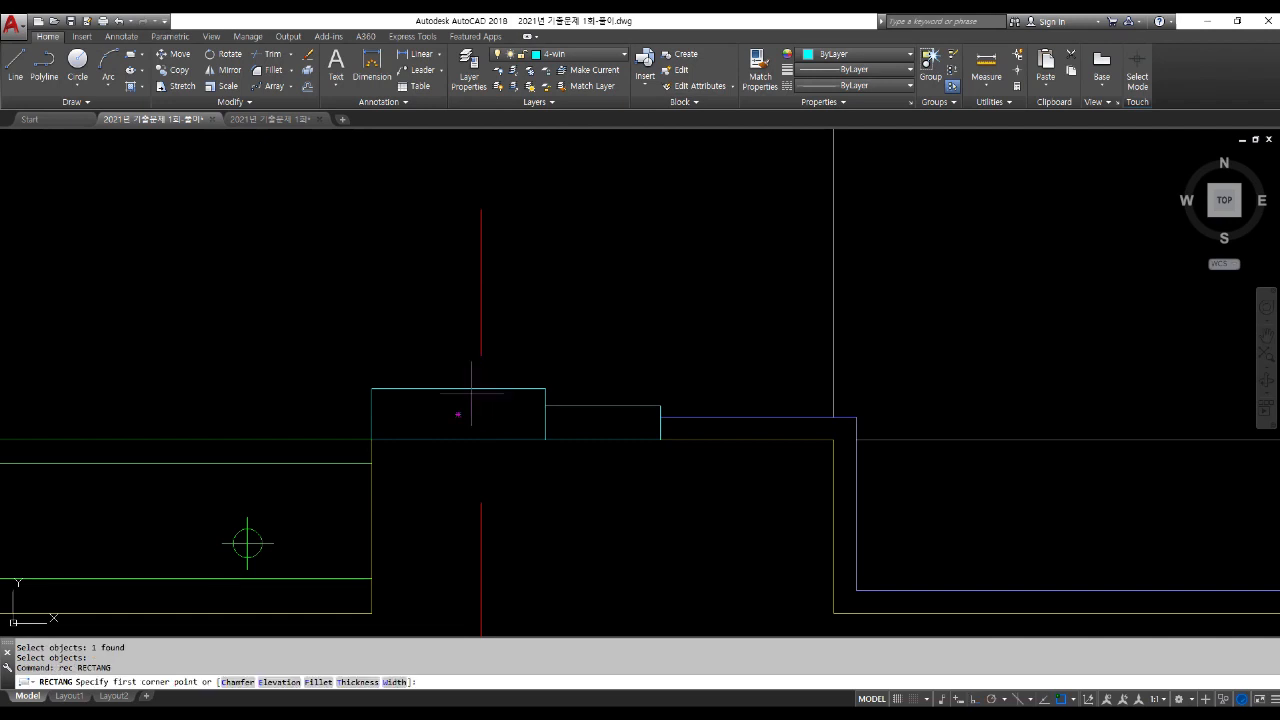
{"action": "left_click", "coordinate": [458, 388]}
{"action": "type", "text": "@50,80"}
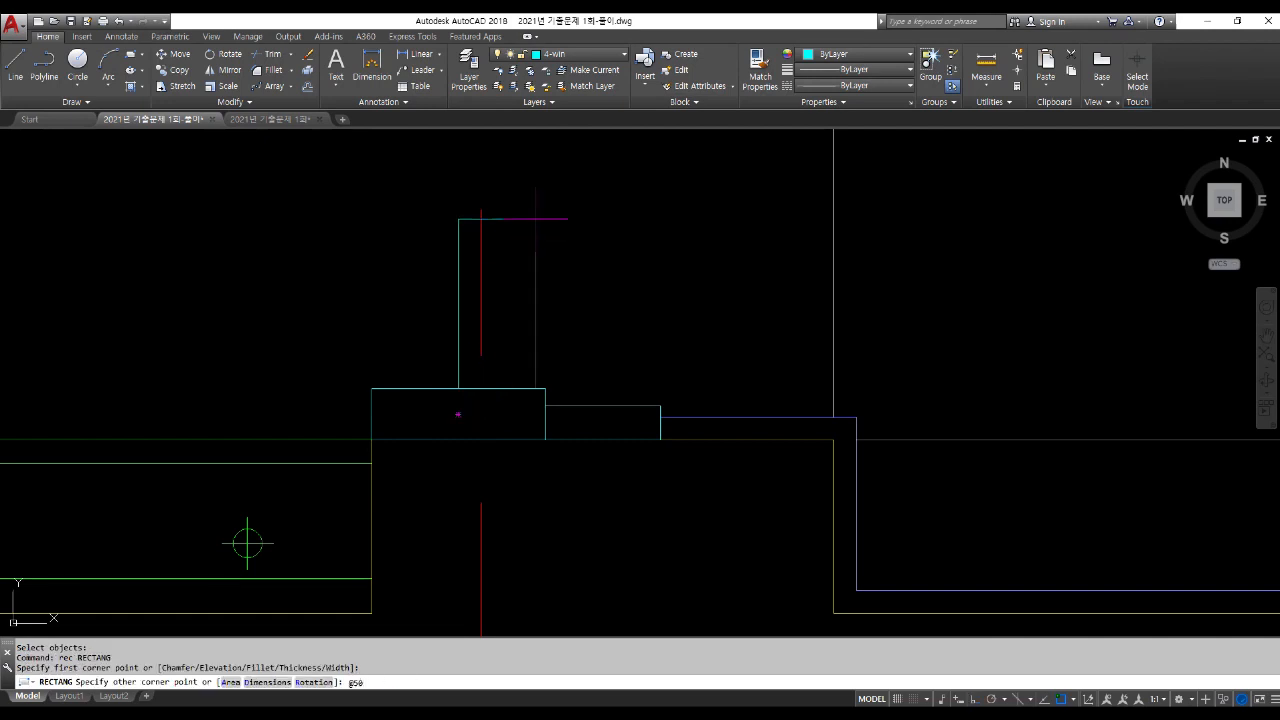
{"action": "key", "text": "Return"}
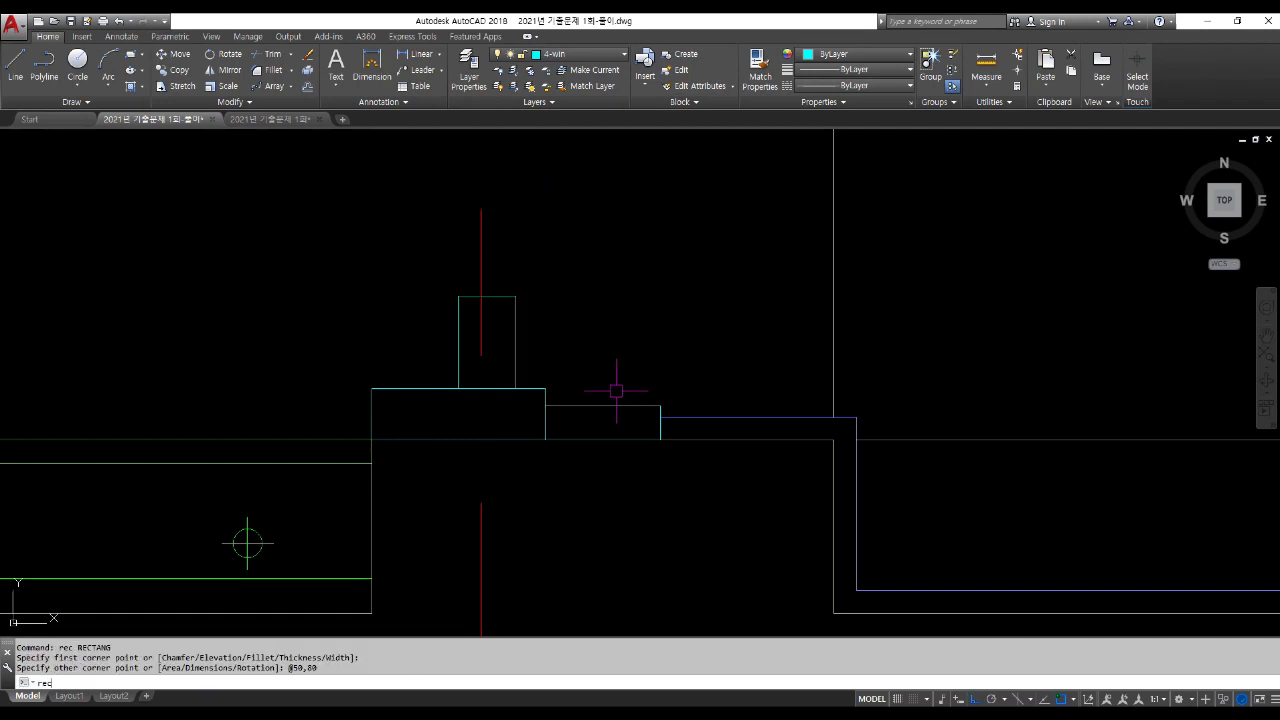
Step: Draw a 30 by 60 rectangle upward from the midpoint of the 100 by 30 rectangle's top edge
{"action": "key", "text": "space"}
{"action": "left_click", "coordinate": [602, 405]}
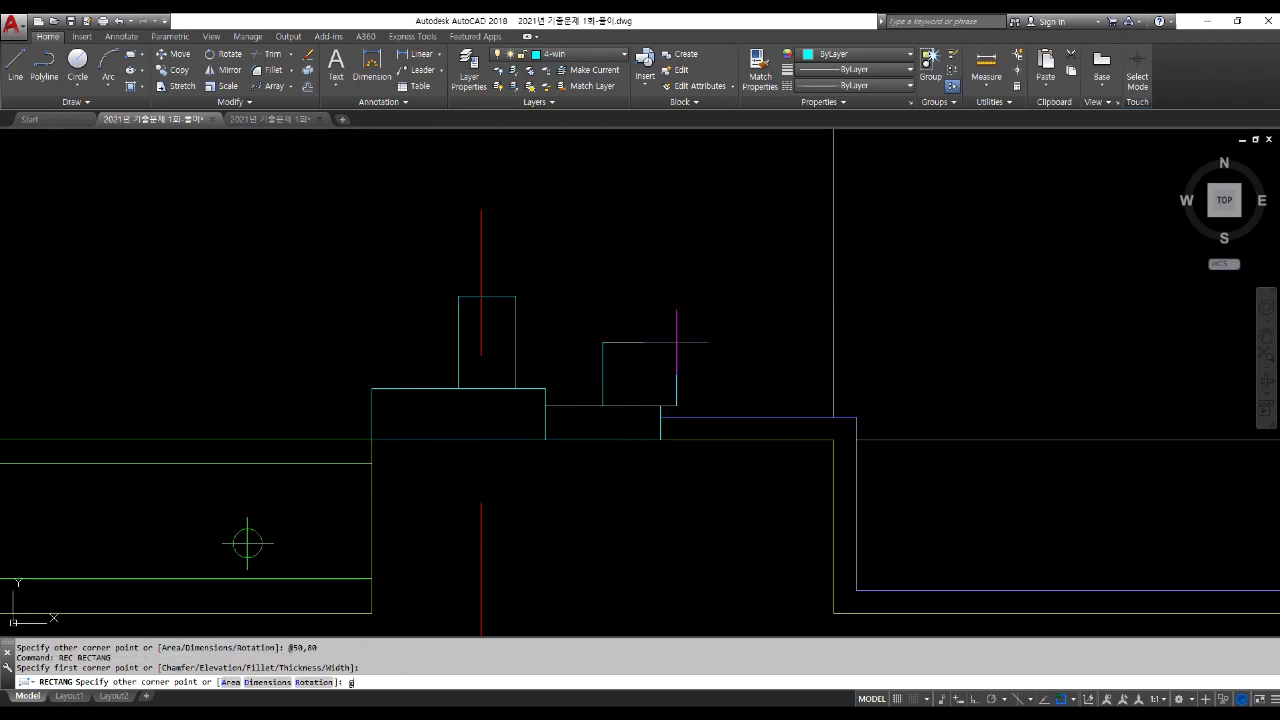
{"action": "type", "text": "@30,60"}
{"action": "key", "text": "Return"}
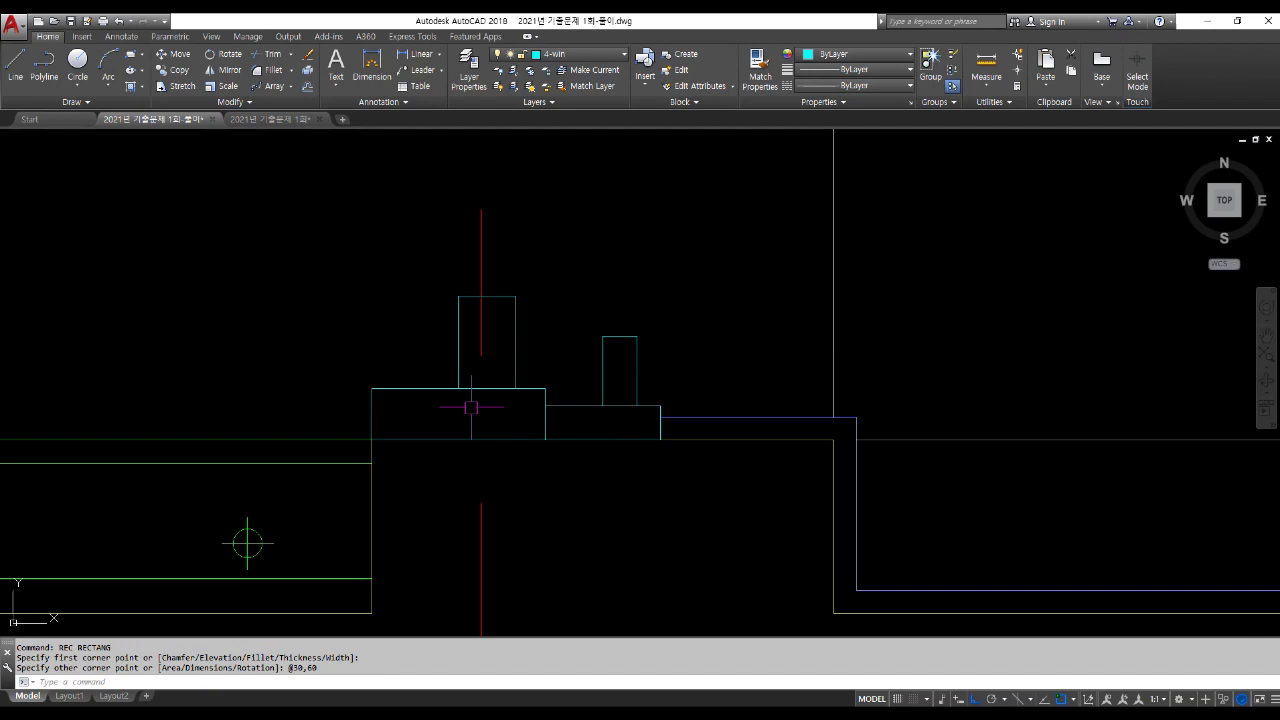
{"action": "key", "text": "Escape"}
{"action": "key", "text": "Escape"}
Step: Mirror the four window rectangles about a horizontal line above them, keeping the originals
{"action": "type", "text": "mi"}
{"action": "key", "text": "Return"}
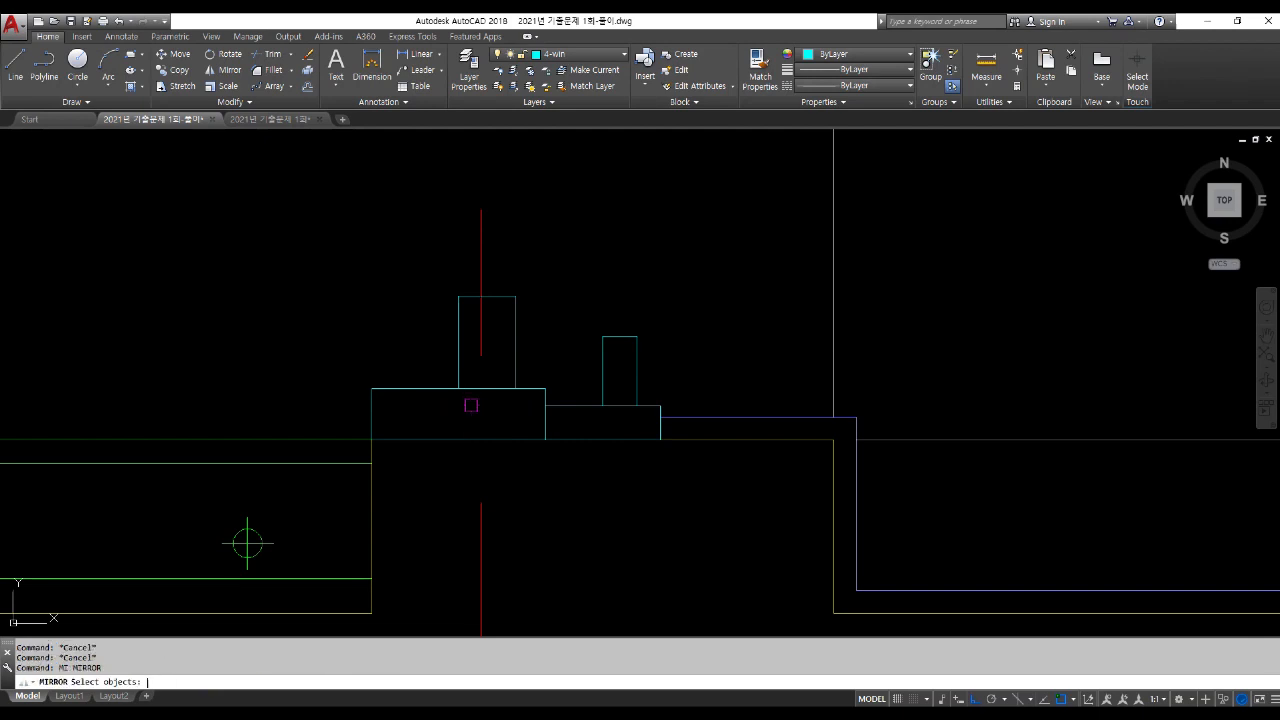
{"action": "left_click", "coordinate": [312, 265]}
{"action": "left_click", "coordinate": [703, 489]}
{"action": "scroll", "coordinate": [700, 485], "scroll_direction": "down", "scroll_amount": 3}
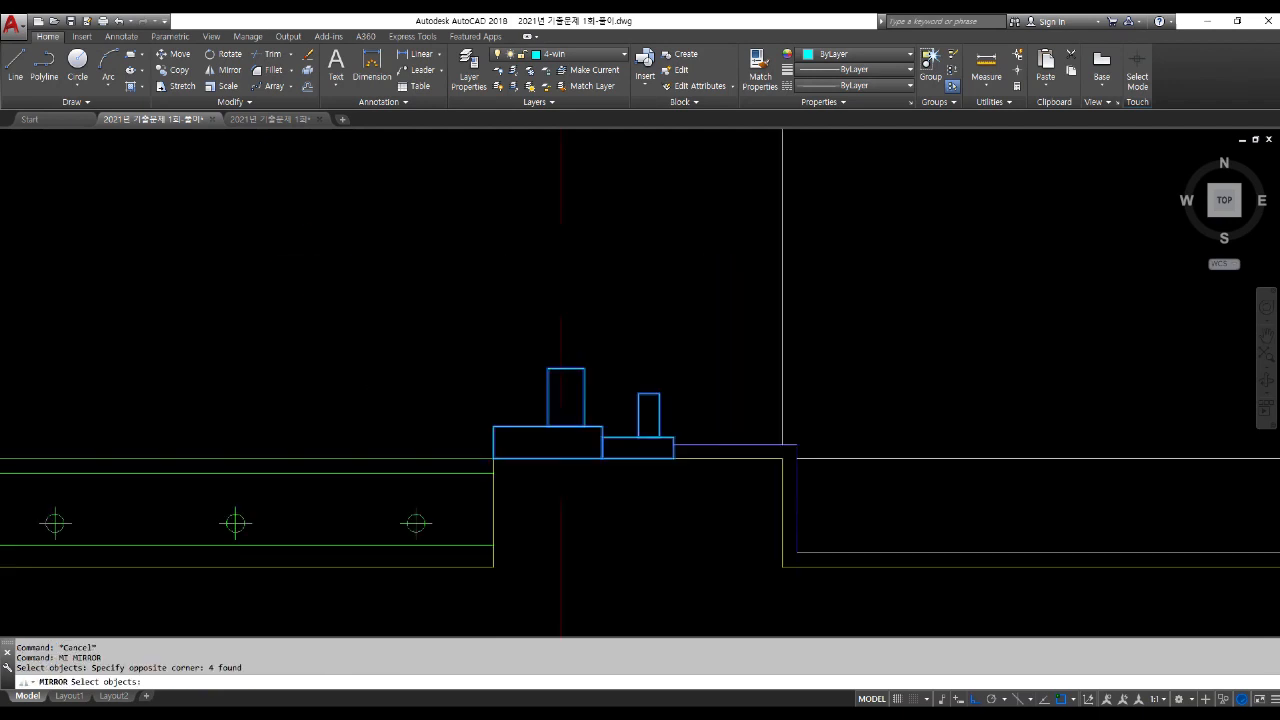
{"action": "middle_click_drag", "start_coordinate": [661, 423], "coordinate": [608, 525]}
{"action": "key", "text": "Return"}
{"action": "left_click", "coordinate": [591, 430]}
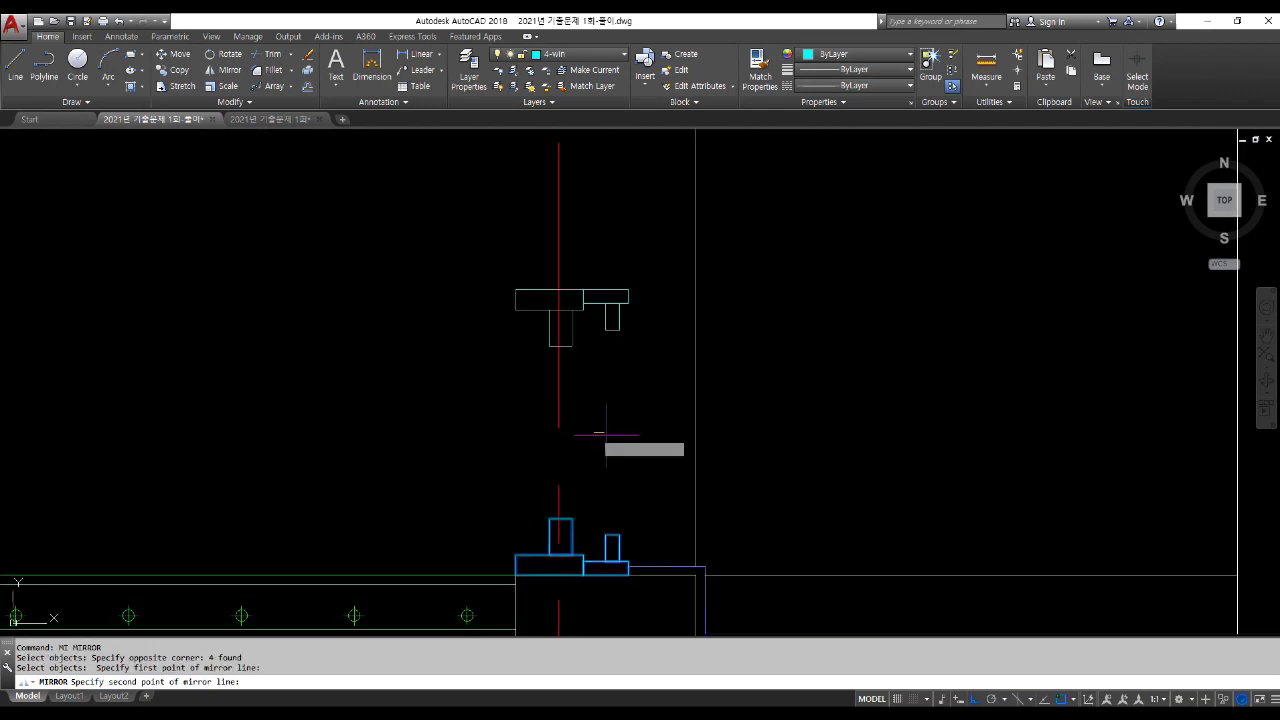
{"action": "left_click", "coordinate": [649, 446]}
{"action": "key", "text": "Escape"}
{"action": "key", "text": "Escape"}
Step: Draw vertical lines joining the inner edges of the two 150 by 45 rectangles and of the two 50 by 80 rectangles
{"action": "type", "text": "l"}
{"action": "key", "text": "Return"}
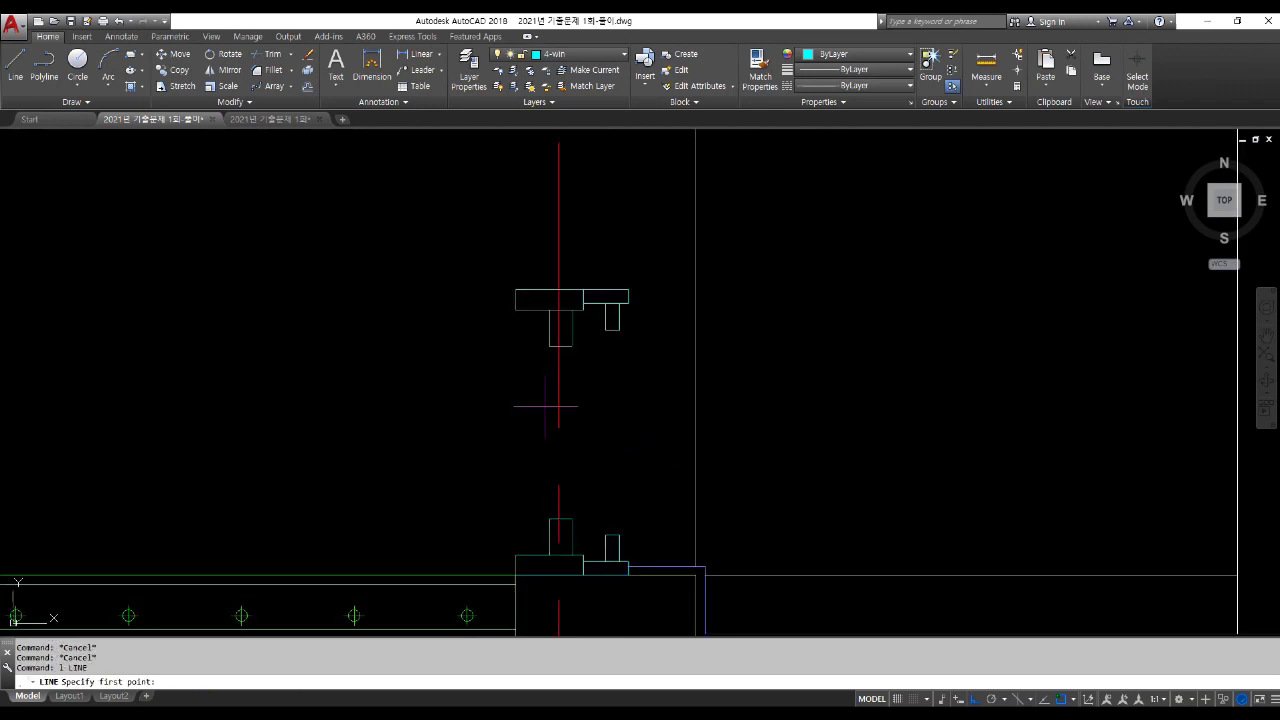
{"action": "left_click", "coordinate": [520, 311]}
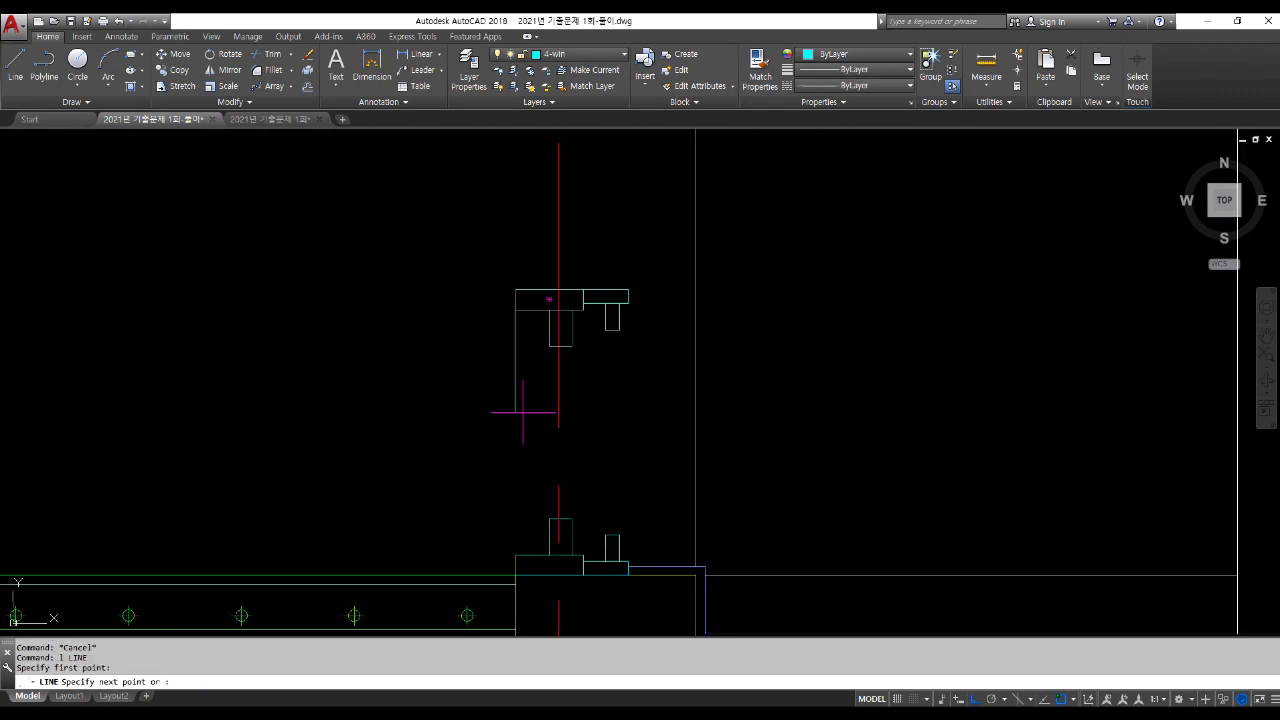
{"action": "left_click", "coordinate": [515, 555]}
{"action": "key", "text": "space"}
{"action": "key", "text": "space"}
{"action": "left_click", "coordinate": [560, 537]}
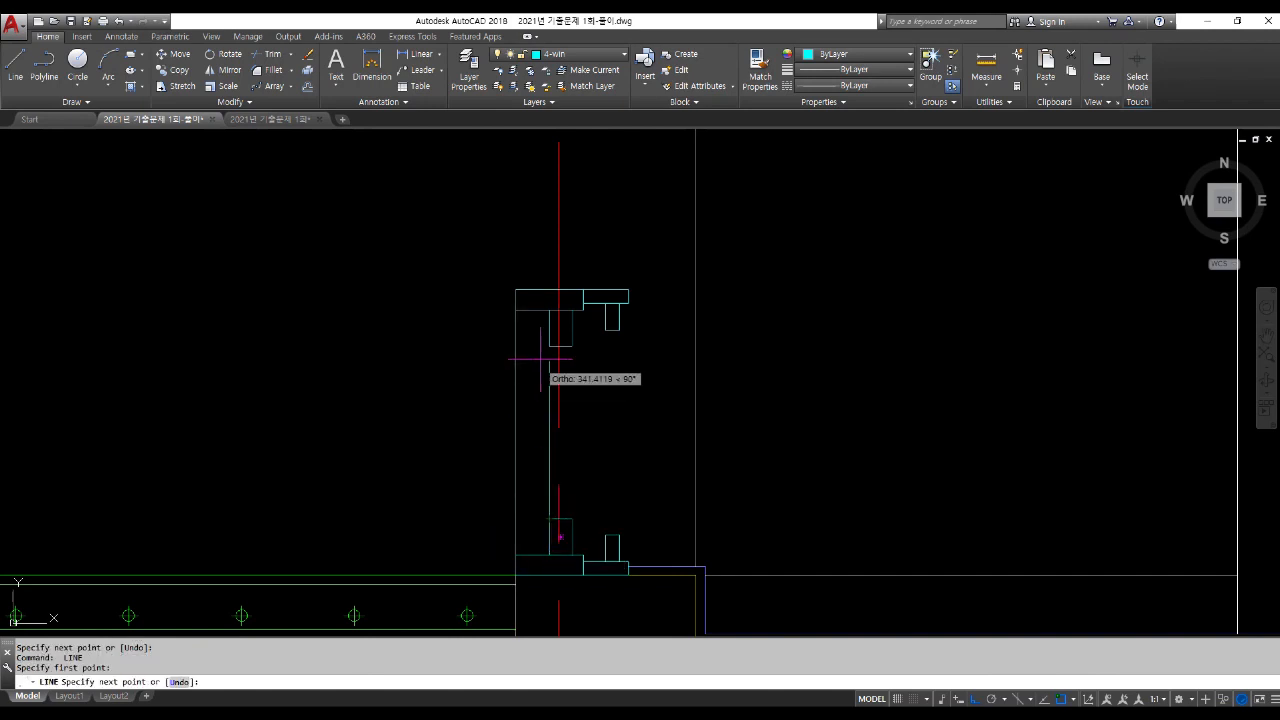
{"action": "left_click", "coordinate": [566, 346]}
{"action": "key", "text": "space"}
Step: Connect the two 50 by 80 rectangles with a vertical line between their facing midpoints and another along their outer edges
{"action": "key", "text": "space"}
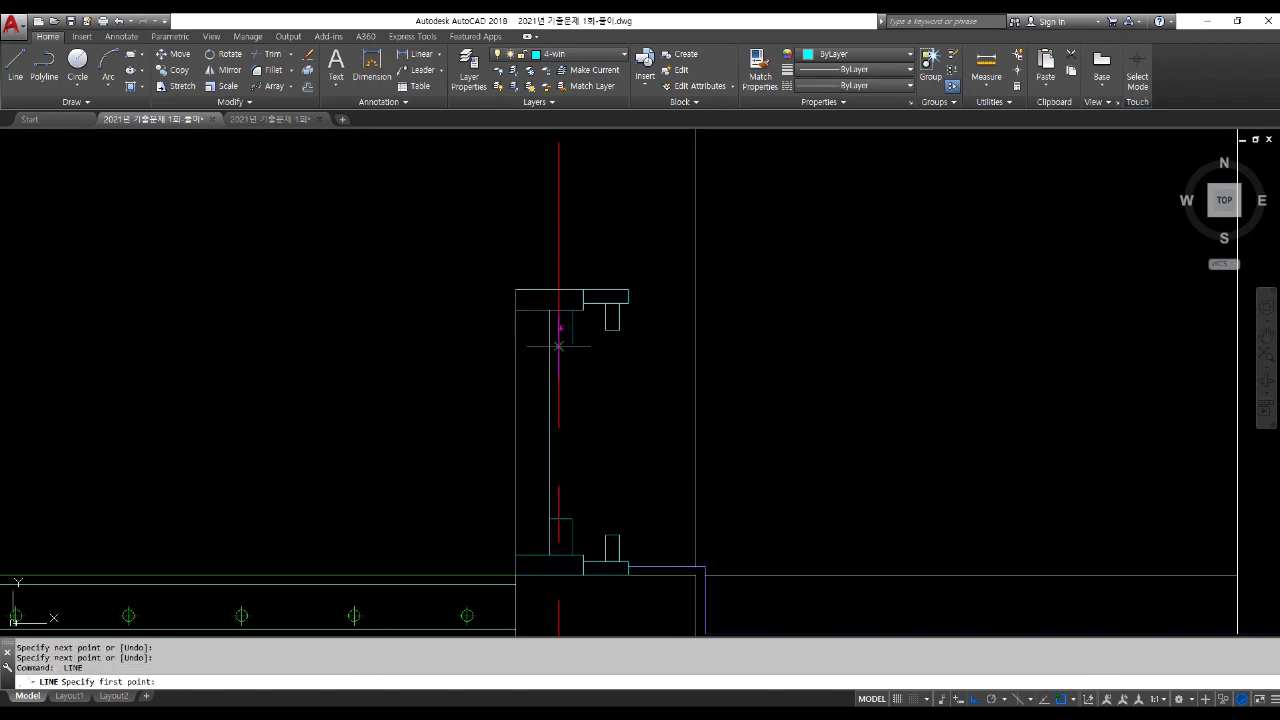
{"action": "left_click", "coordinate": [568, 490]}
{"action": "scroll", "coordinate": [566, 516], "scroll_direction": "up", "scroll_amount": 3}
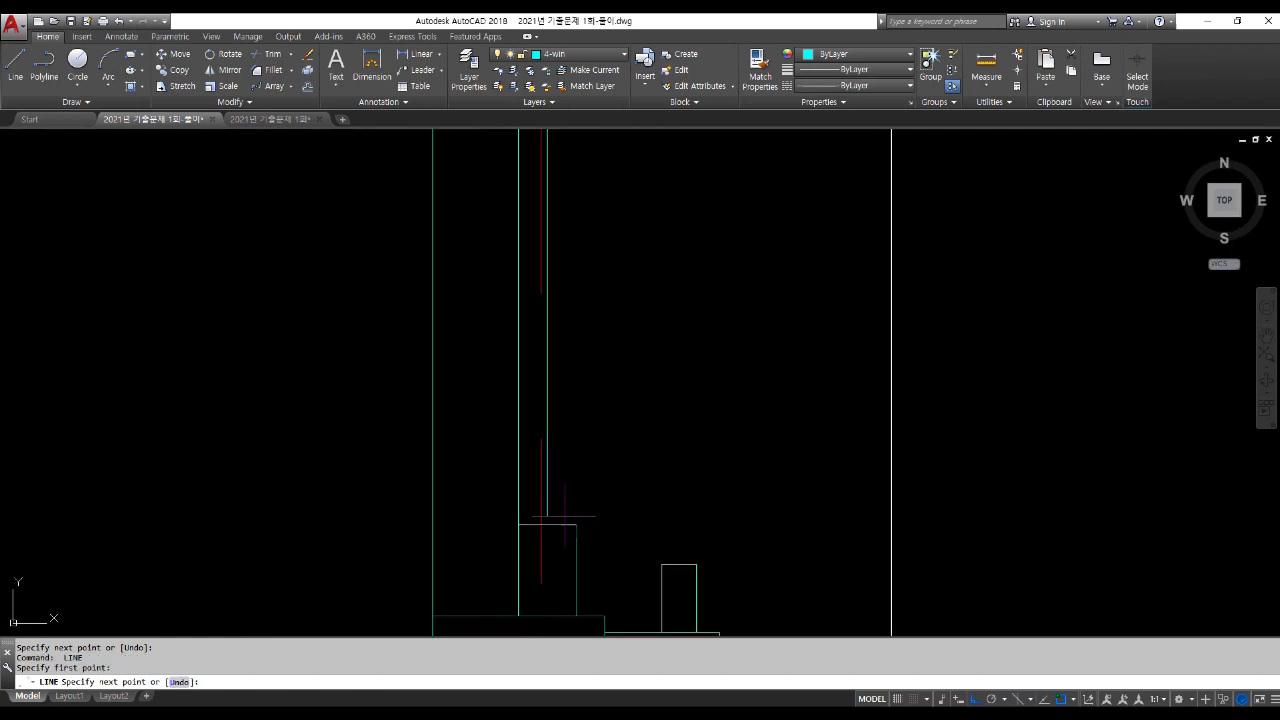
{"action": "left_click", "coordinate": [556, 519]}
{"action": "key", "text": "space"}
{"action": "key", "text": "space"}
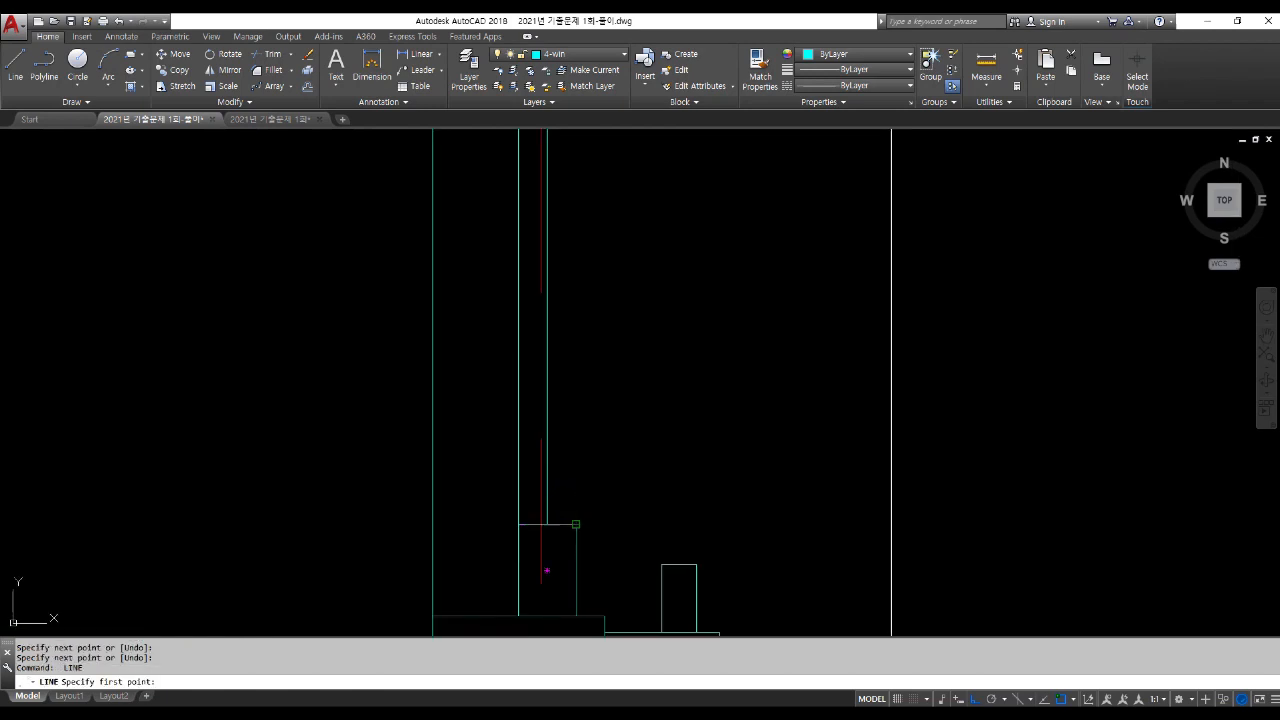
{"action": "left_click", "coordinate": [576, 524]}
{"action": "scroll", "coordinate": [576, 524], "scroll_direction": "down", "scroll_amount": 3}
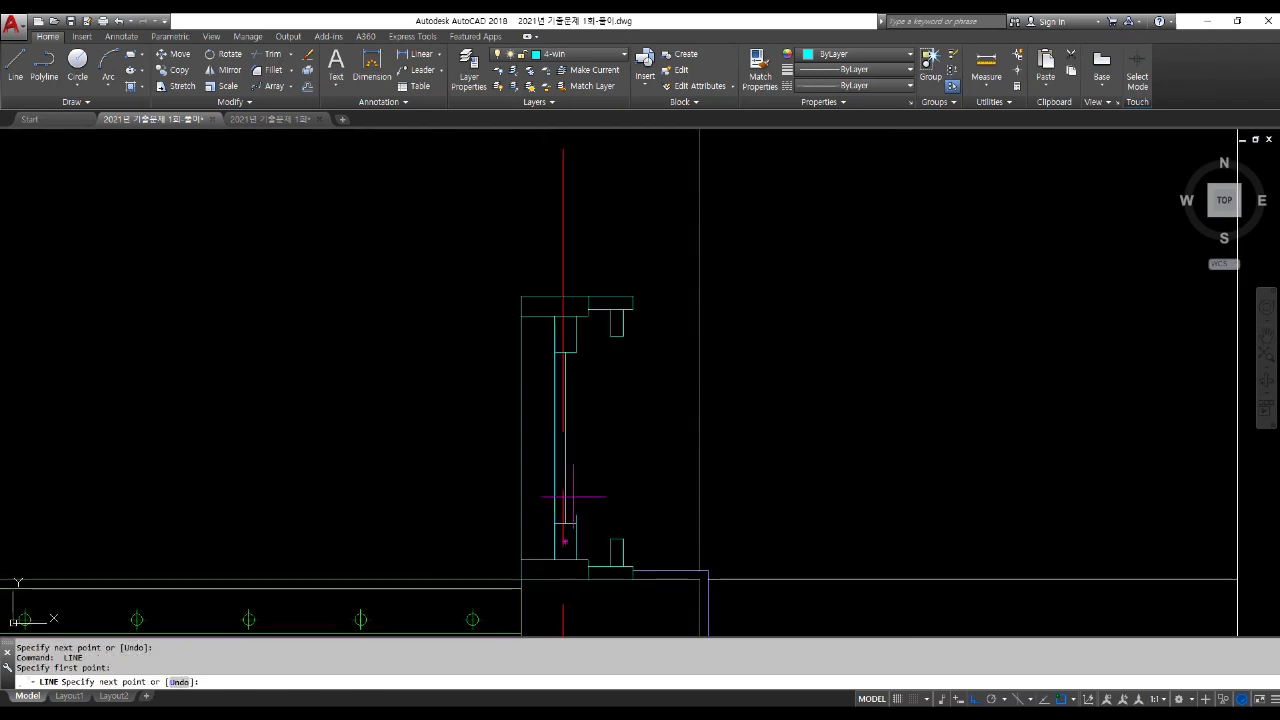
{"action": "left_click", "coordinate": [565, 345]}
{"action": "key", "text": "space"}
Step: Draw vertical lines joining the outer corners of the 150 by 45 rectangles and the inner edges of the 30 by 60 rectangles
{"action": "key", "text": "space"}
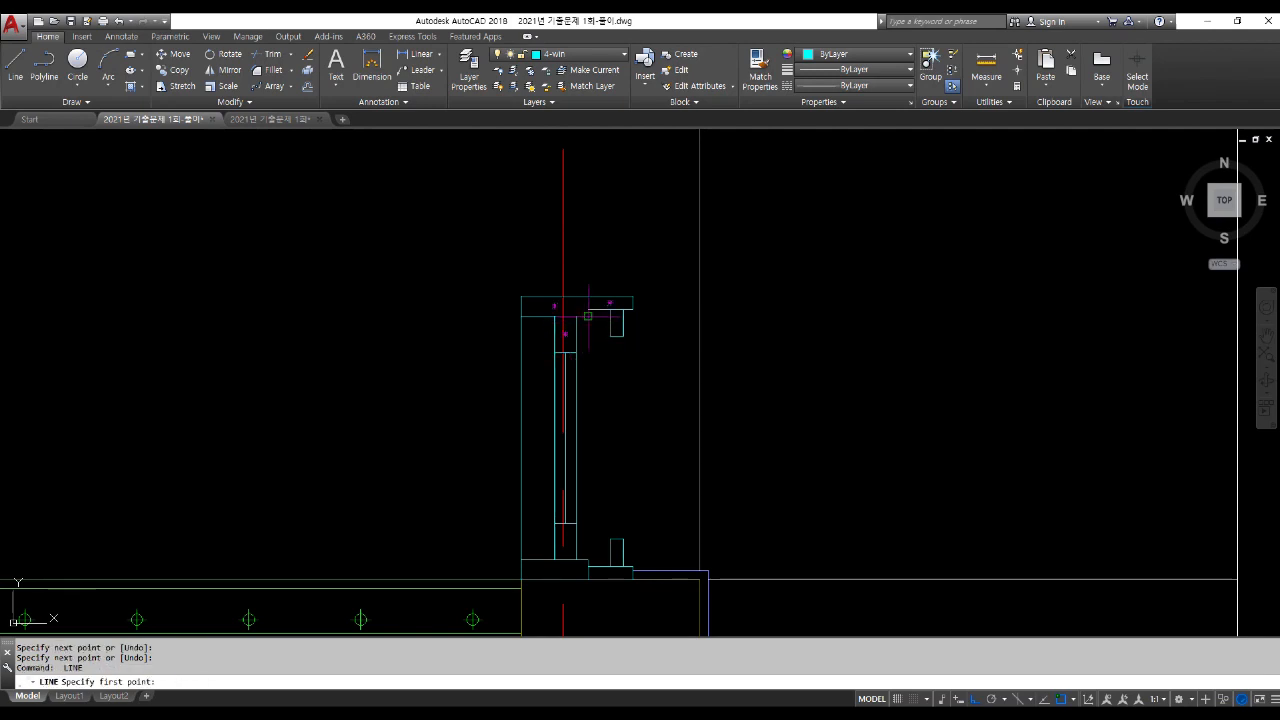
{"action": "left_click", "coordinate": [588, 316]}
{"action": "left_click", "coordinate": [588, 559]}
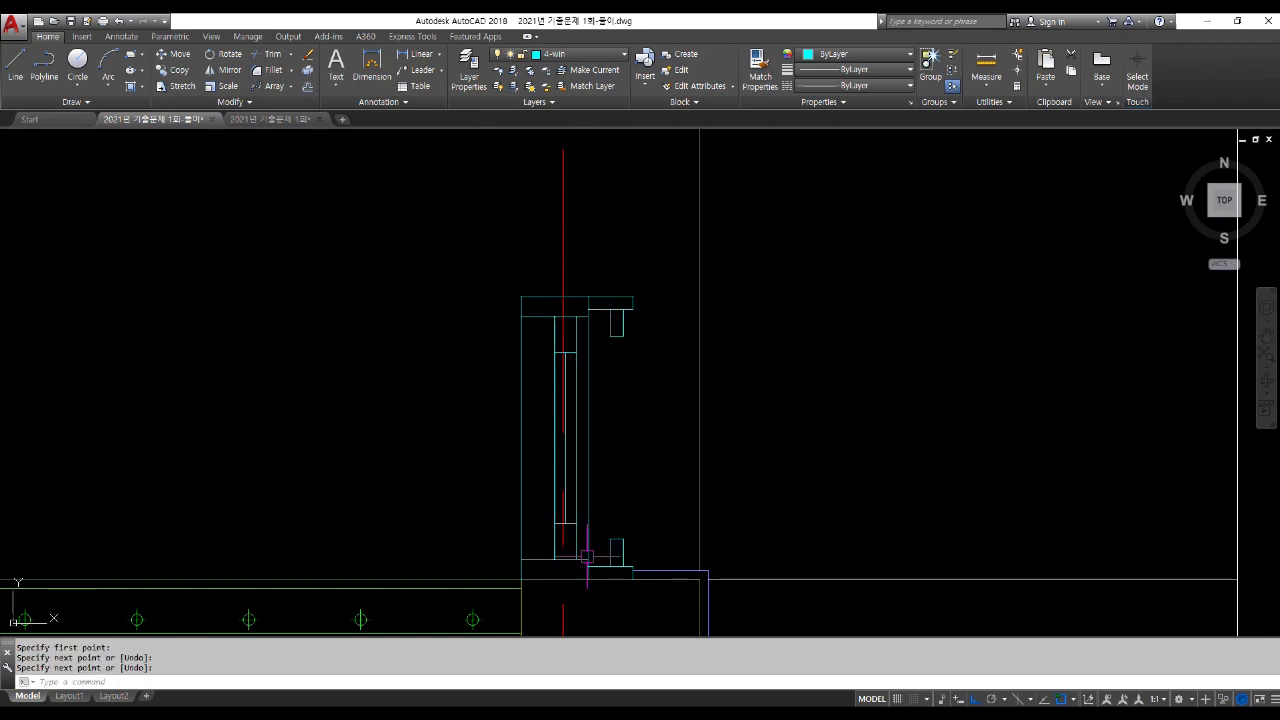
{"action": "key", "text": "space"}
{"action": "key", "text": "space"}
{"action": "left_click", "coordinate": [610, 540]}
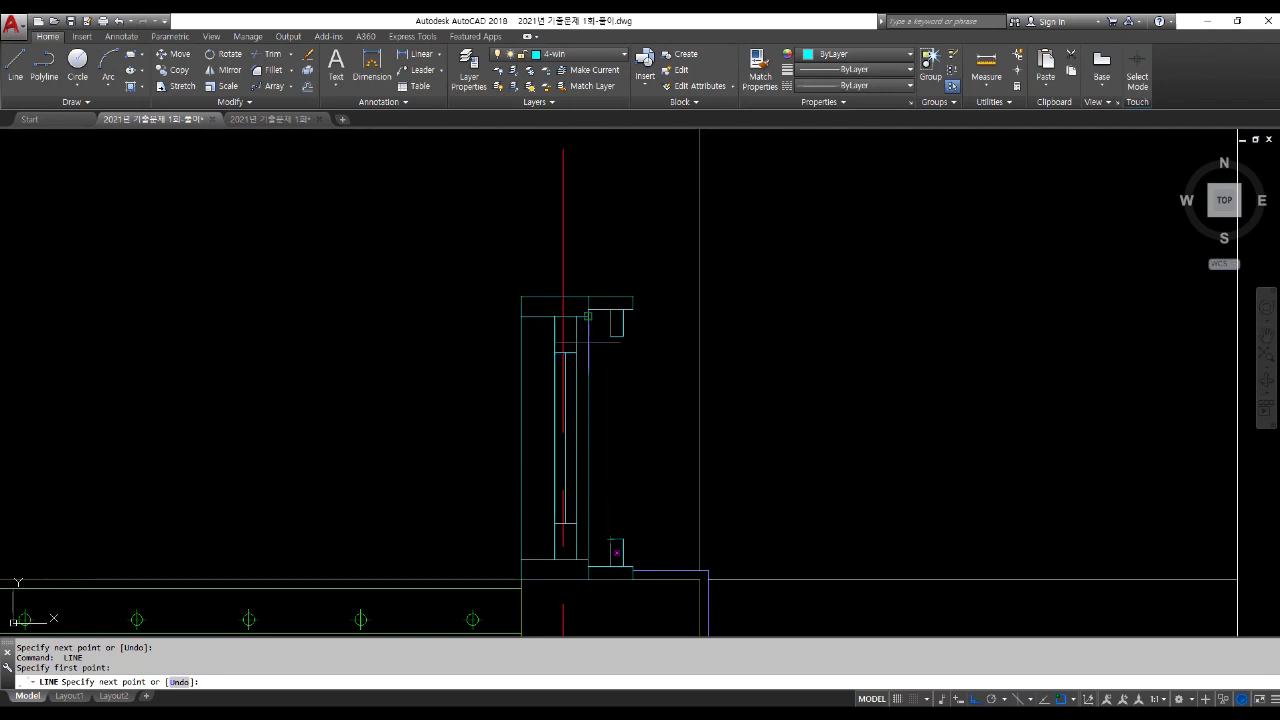
{"action": "left_click", "coordinate": [610, 312]}
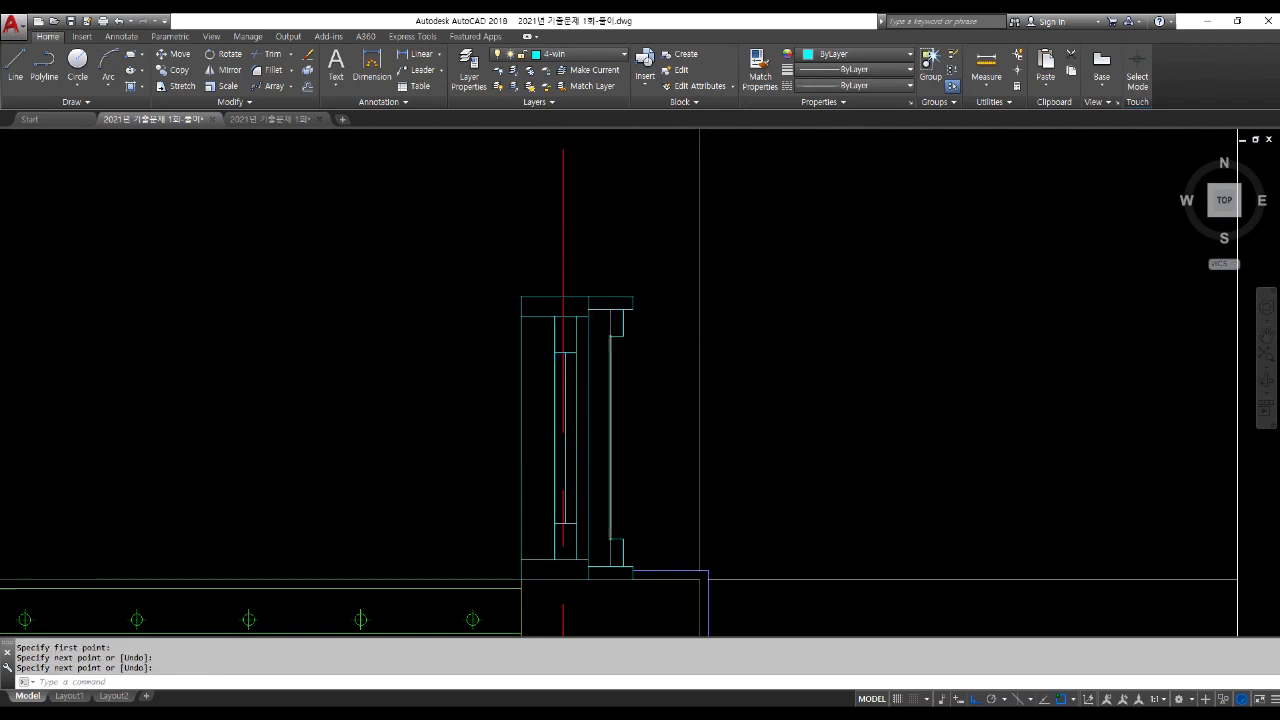
{"action": "scroll", "coordinate": [614, 330], "scroll_direction": "up", "scroll_amount": 4}
{"action": "key", "text": "space"}
Step: Connect the two 30 by 60 rectangles with a vertical line between their facing midpoints and another along their outer edges
{"action": "key", "text": "space"}
{"action": "left_click", "coordinate": [612, 325]}
{"action": "scroll", "coordinate": [612, 480], "scroll_direction": "down", "scroll_amount": 3}
{"action": "scroll", "coordinate": [611, 540], "scroll_direction": "up", "scroll_amount": 3}
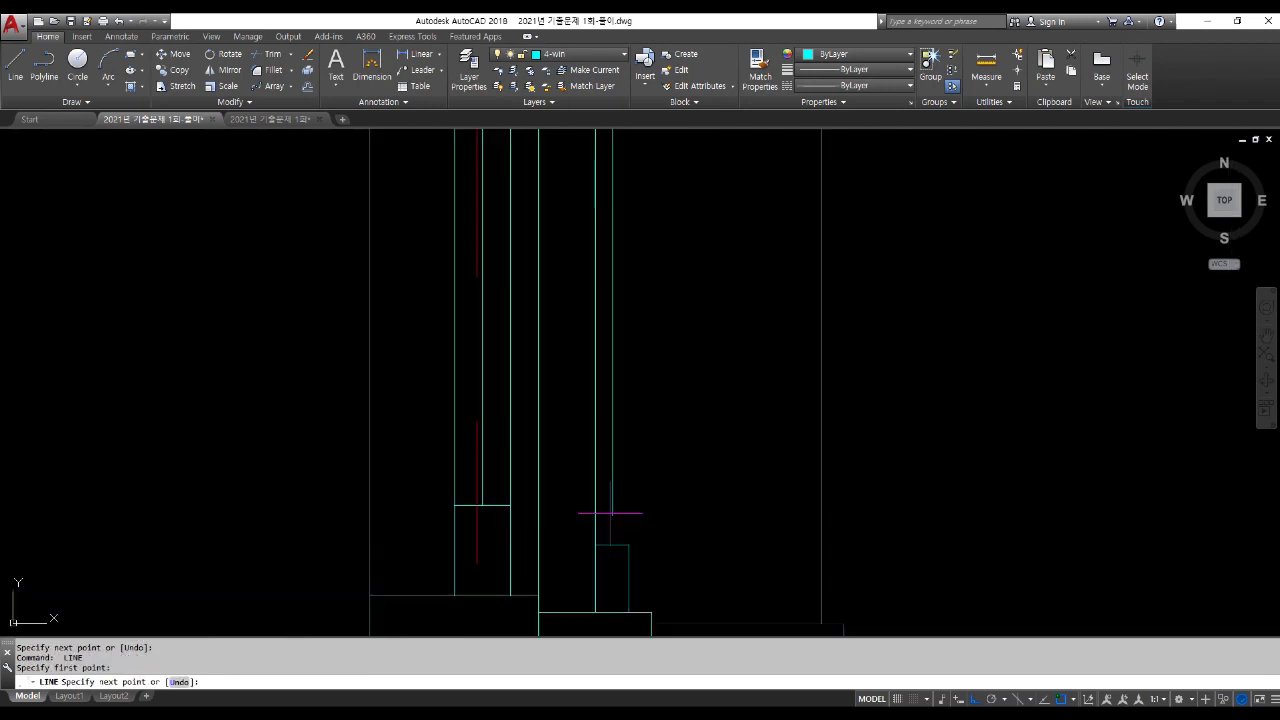
{"action": "left_click", "coordinate": [611, 543]}
{"action": "key", "text": "space"}
{"action": "key", "text": "space"}
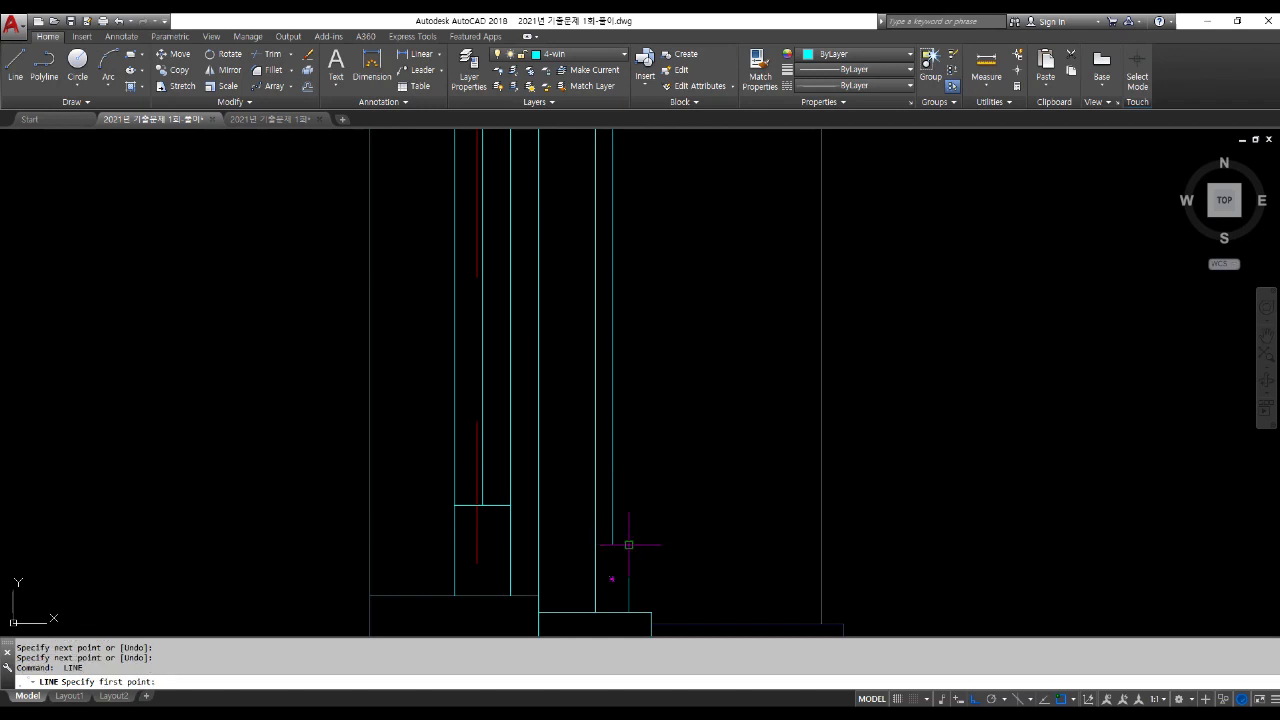
{"action": "left_click", "coordinate": [628, 545]}
{"action": "scroll", "coordinate": [628, 545], "scroll_direction": "down", "scroll_amount": 2}
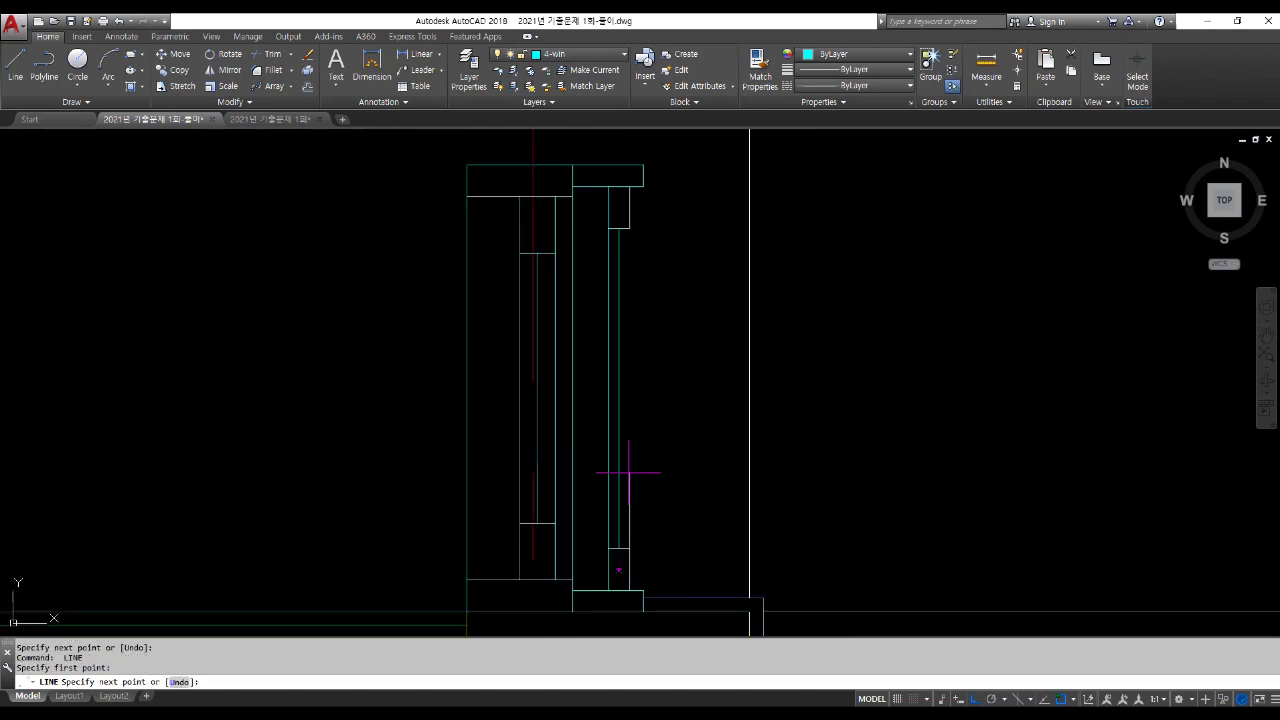
{"action": "left_click", "coordinate": [629, 228]}
{"action": "key", "text": "space"}
Step: Draw a vertical line joining the facing outer corners of the upper and lower 100 by 30 rectangles
{"action": "key", "text": "space"}
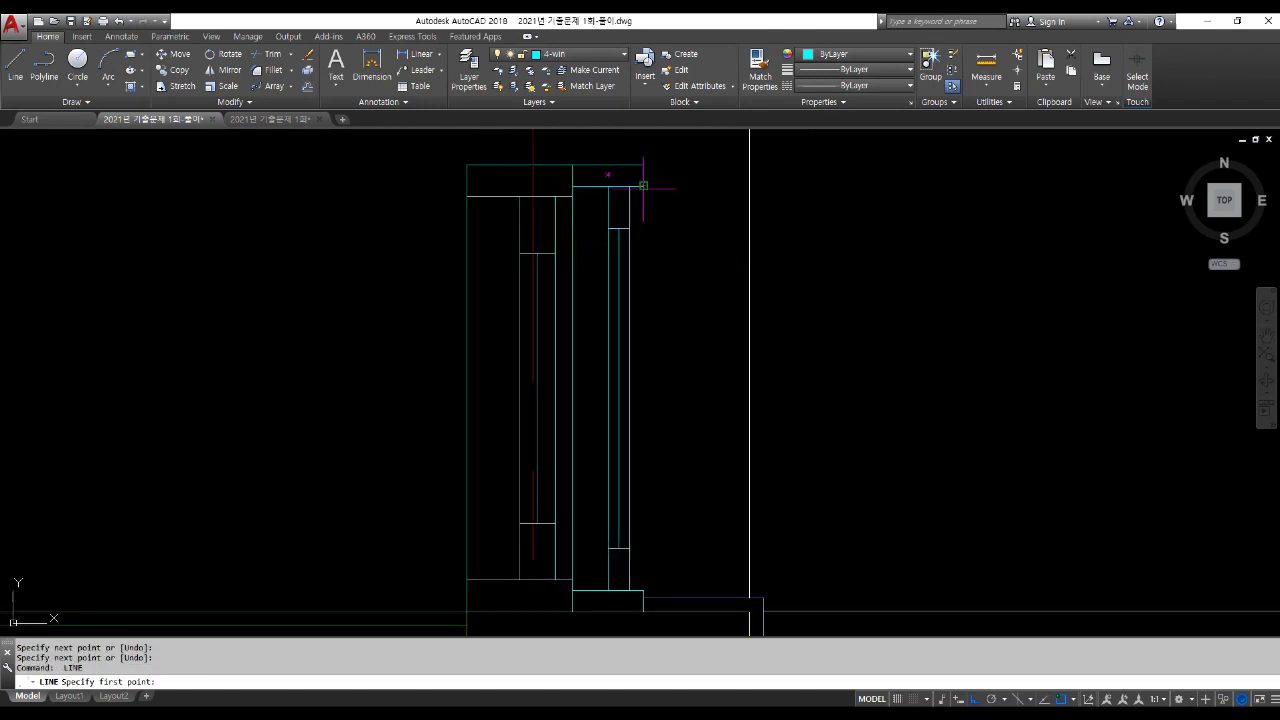
{"action": "left_click", "coordinate": [643, 185]}
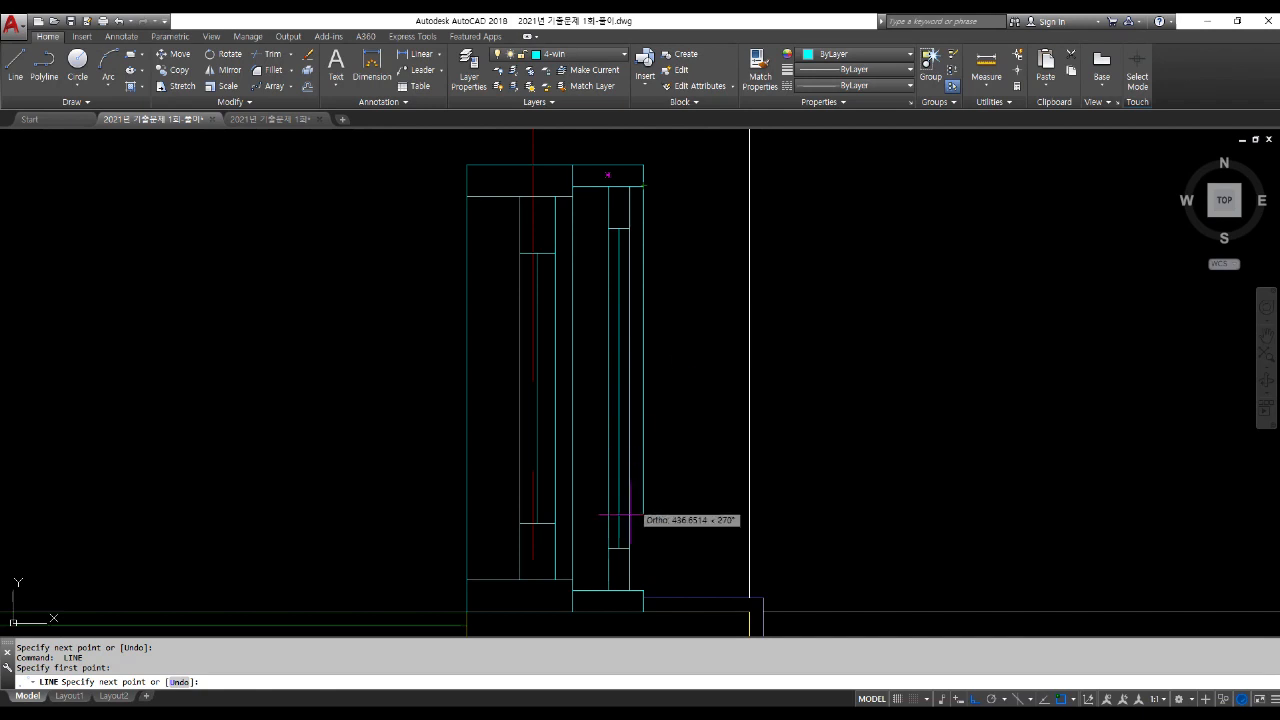
{"action": "left_click", "coordinate": [643, 590]}
{"action": "scroll", "coordinate": [643, 590], "scroll_direction": "down", "scroll_amount": 3}
{"action": "scroll", "coordinate": [500, 433], "scroll_direction": "up", "scroll_amount": 4}
{"action": "key", "text": "Escape"}
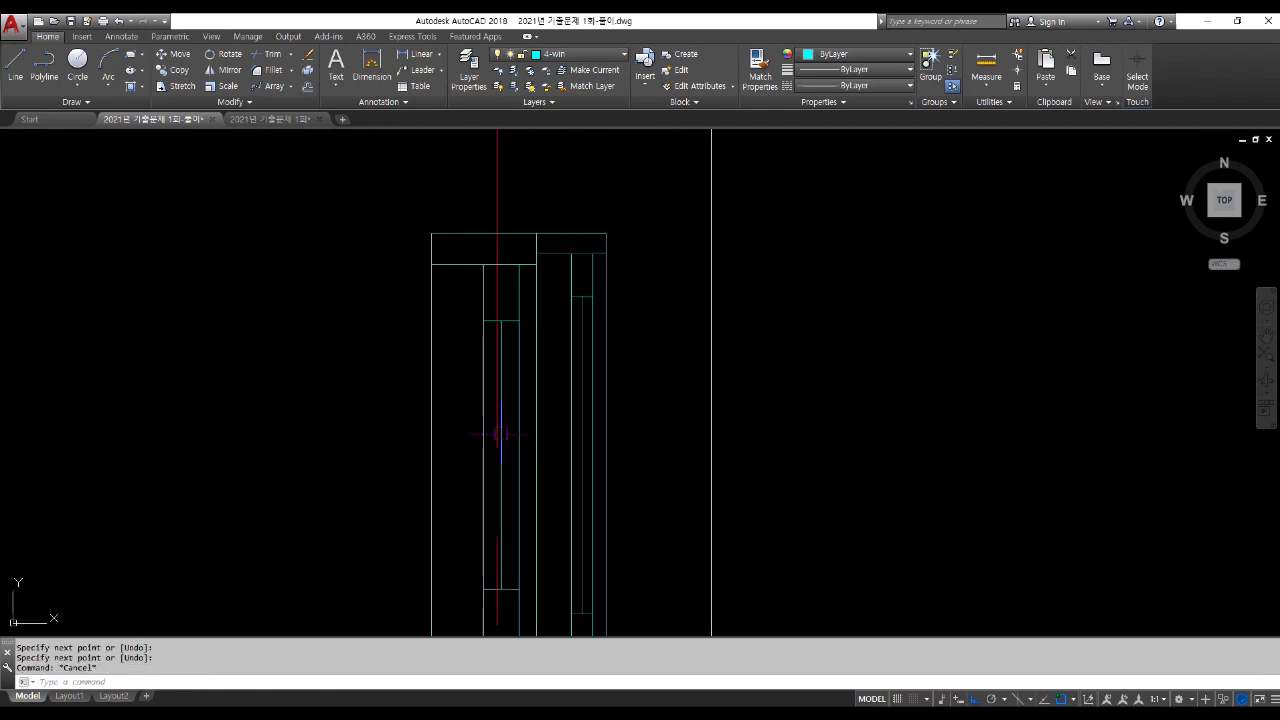
Step: Move the two glass centre lines of the window sashes to the 5-fin layer
{"action": "left_click", "coordinate": [501, 433]}
{"action": "left_click", "coordinate": [582, 437]}
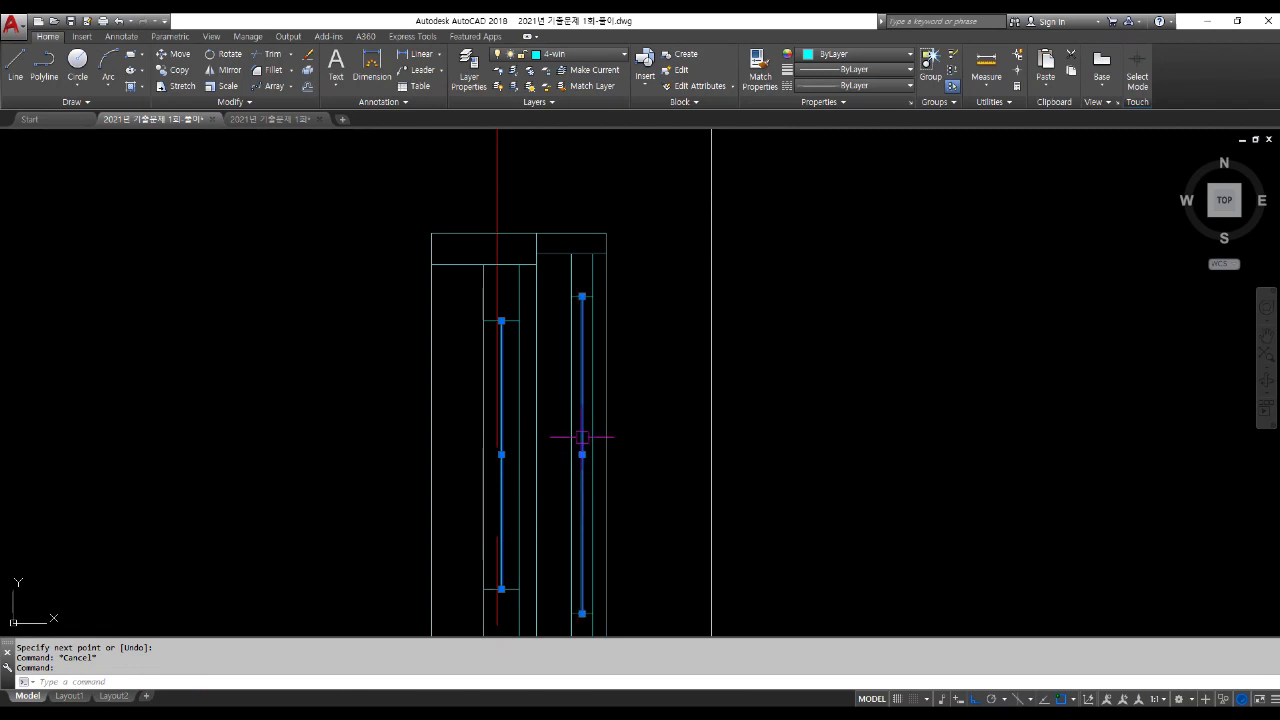
{"action": "left_click", "coordinate": [580, 54]}
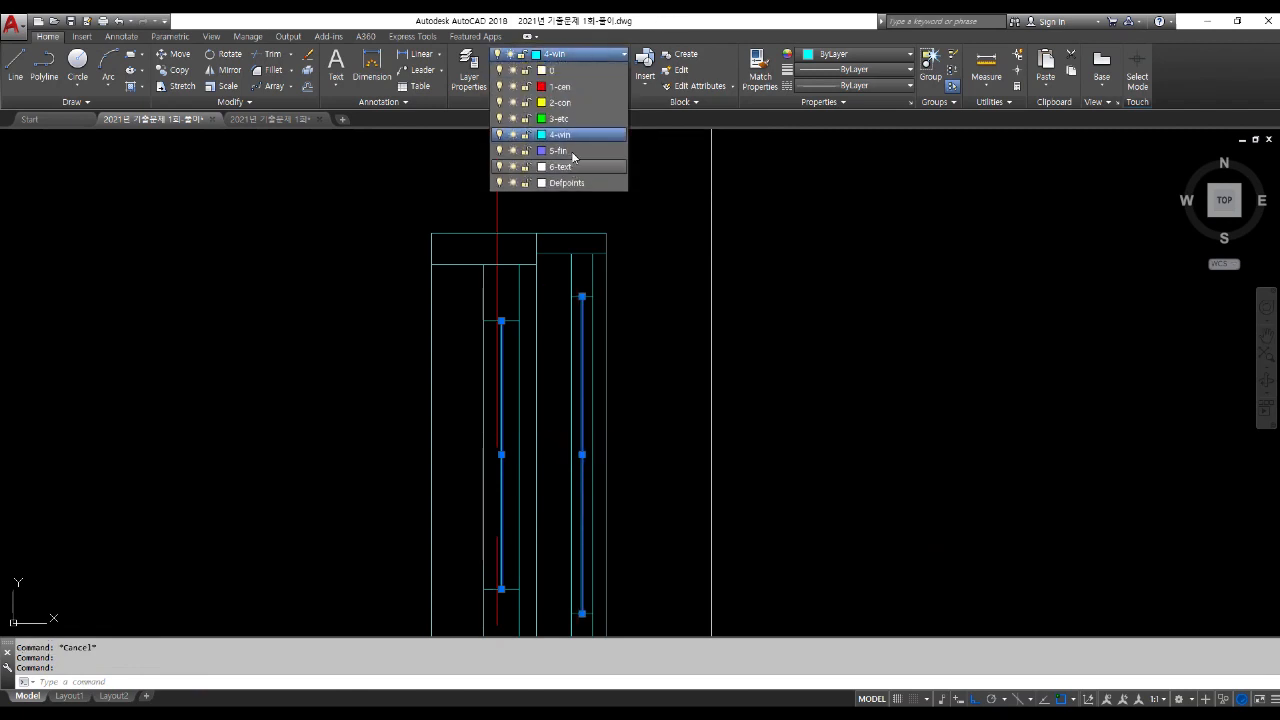
{"action": "left_click", "coordinate": [566, 150]}
{"action": "key", "text": "Escape"}
{"action": "key", "text": "Escape"}
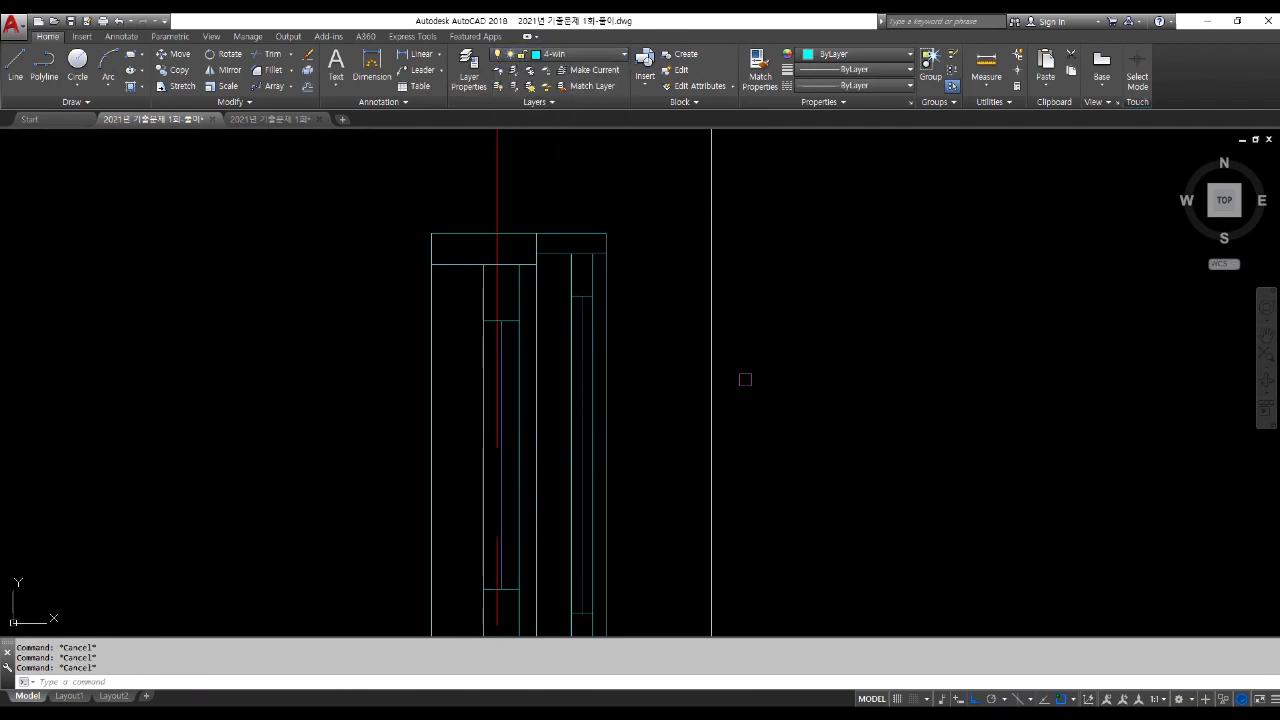
Step: Stretch the upper end of the window frame up to the inner bottom corner of the concrete above the opening
{"action": "type", "text": "s"}
{"action": "key", "text": "Return"}
{"action": "left_click", "coordinate": [760, 383]}
{"action": "left_click", "coordinate": [340, 160]}
{"action": "key", "text": "Return"}
{"action": "left_click", "coordinate": [431, 233]}
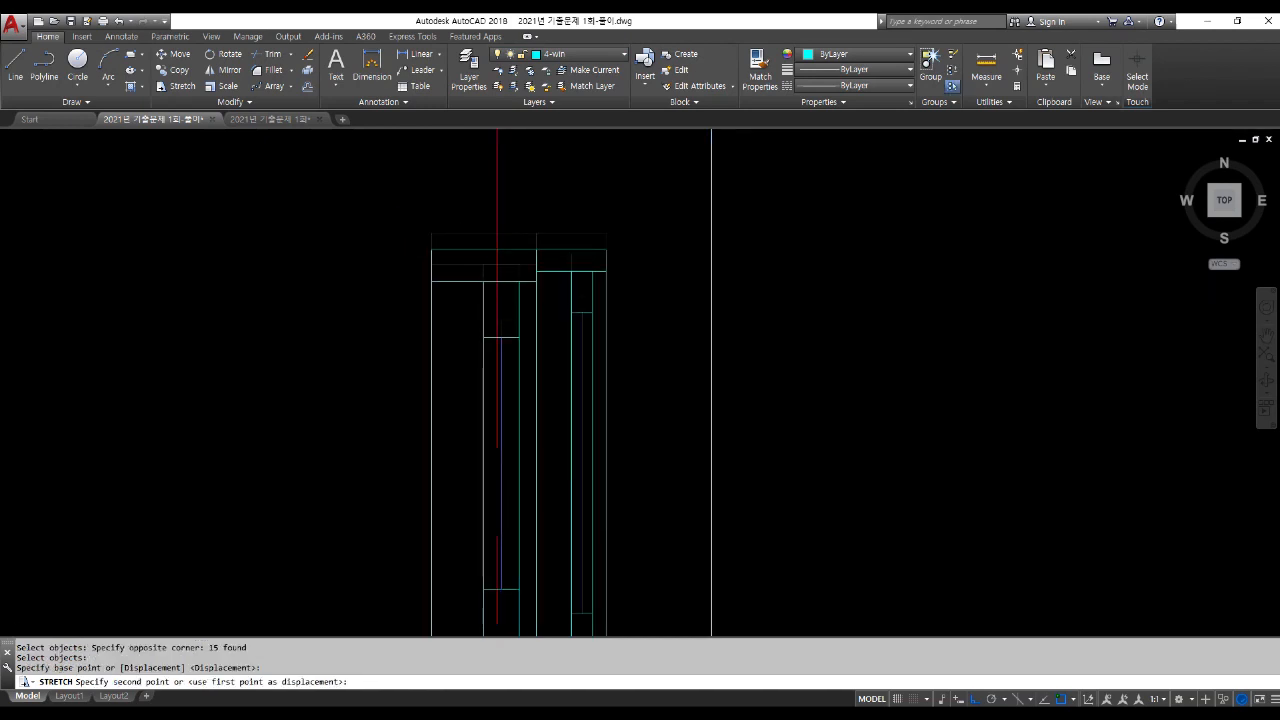
{"action": "scroll", "coordinate": [457, 194], "scroll_direction": "down", "scroll_amount": 2}
{"action": "scroll", "coordinate": [457, 194], "scroll_direction": "up", "scroll_amount": 2}
{"action": "scroll", "coordinate": [470, 200], "scroll_direction": "up", "scroll_amount": 1}
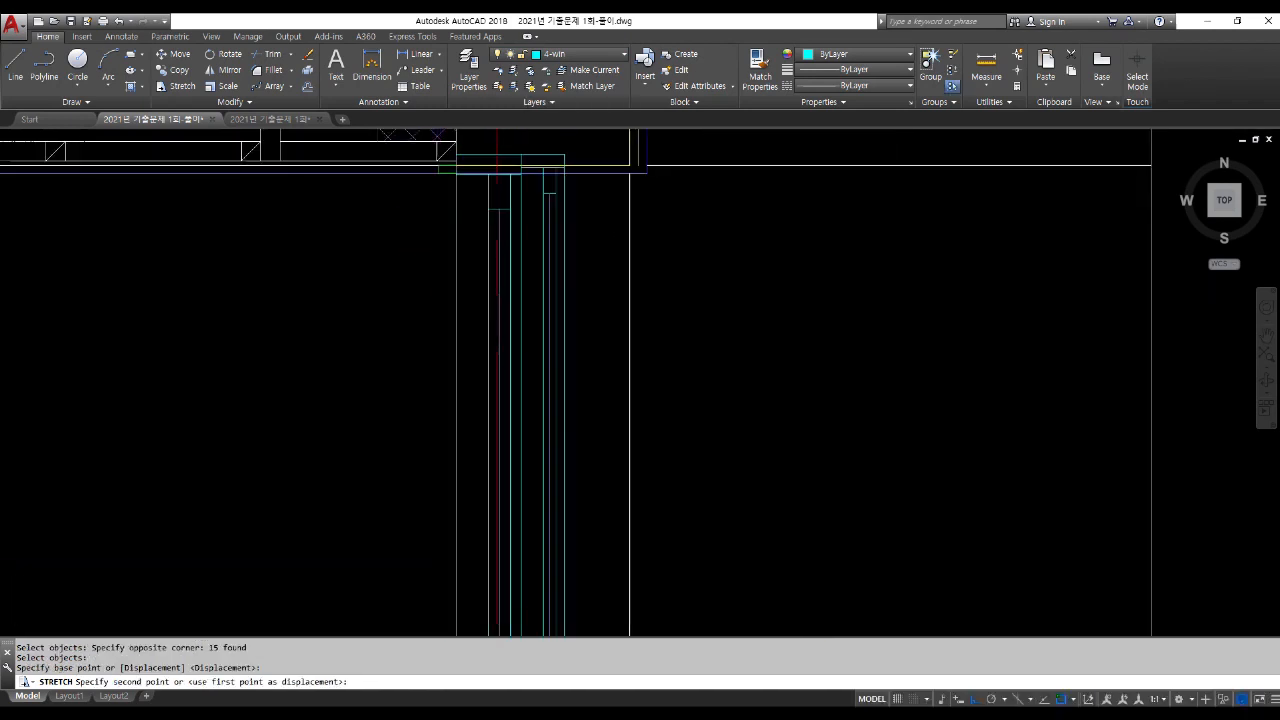
{"action": "scroll", "coordinate": [470, 205], "scroll_direction": "up", "scroll_amount": 3}
{"action": "scroll", "coordinate": [460, 212], "scroll_direction": "down", "scroll_amount": 1}
{"action": "left_click", "coordinate": [489, 210]}
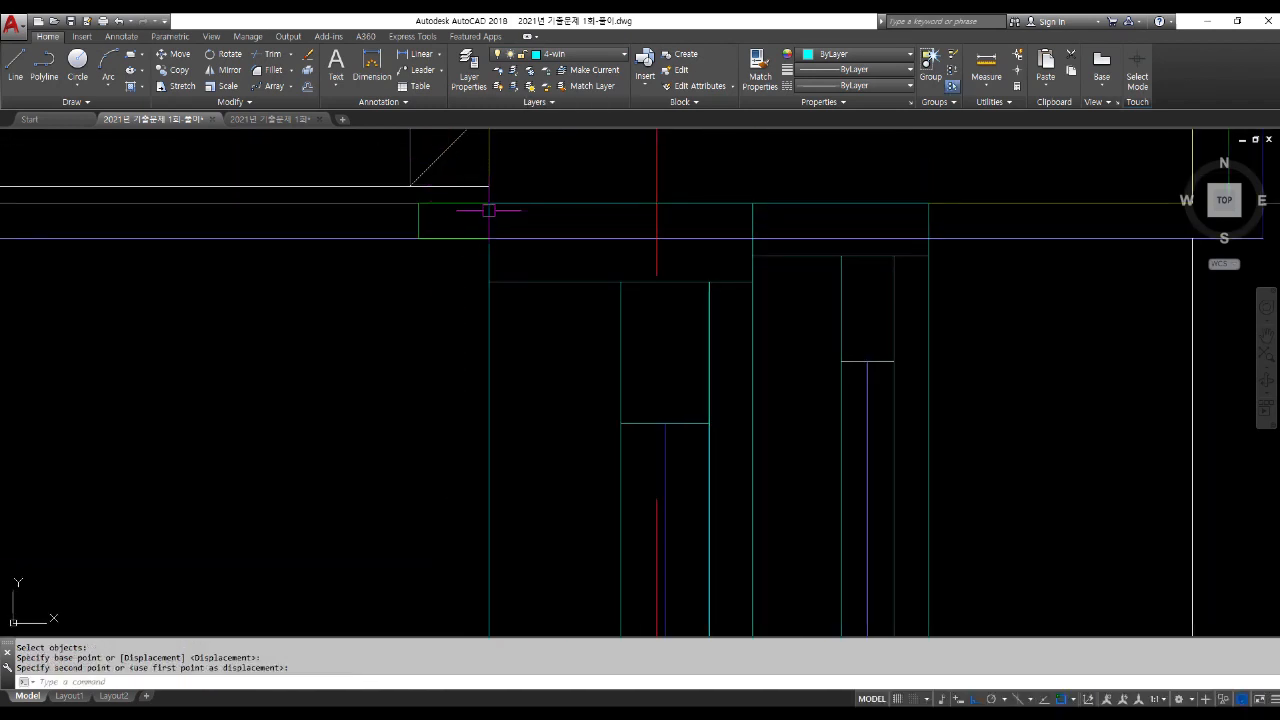
Step: Trim away the horizontal ceiling line where it crosses the window frame heads
{"action": "type", "text": "tr"}
{"action": "key", "text": "Return"}
{"action": "key", "text": "Return"}
{"action": "left_click", "coordinate": [567, 237]}
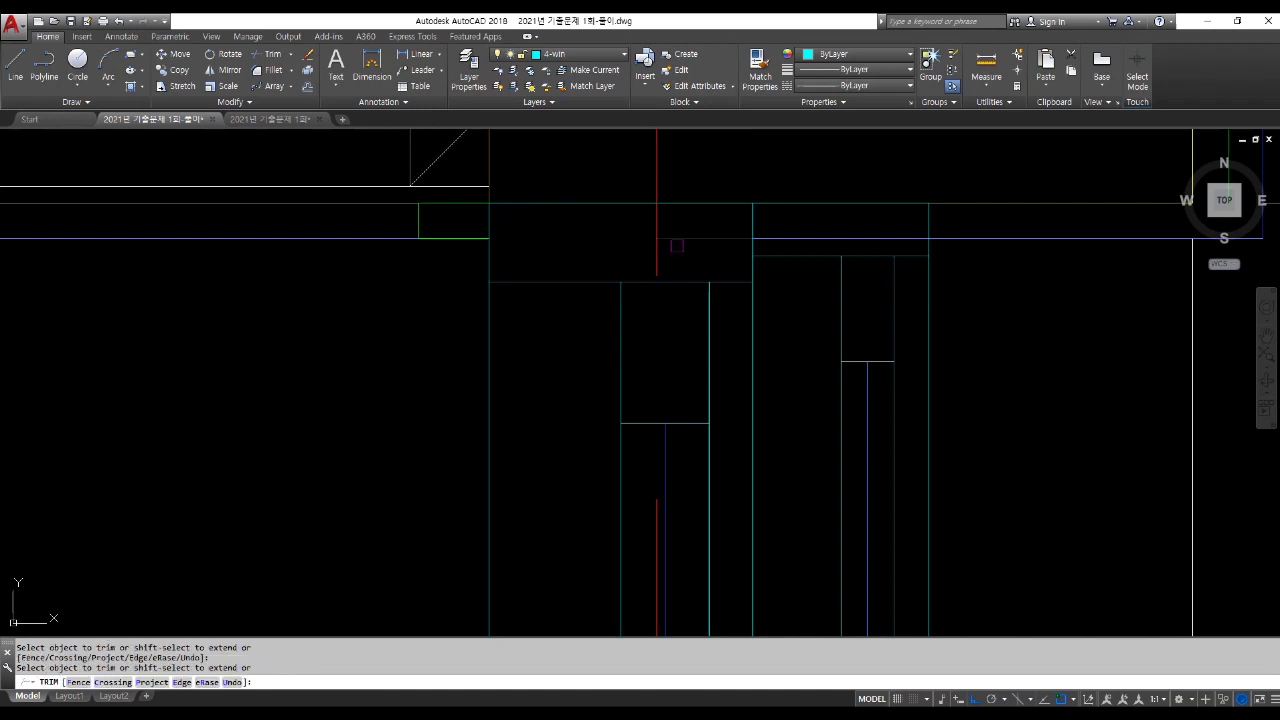
{"action": "scroll", "coordinate": [695, 237], "scroll_direction": "down", "scroll_amount": 5}
{"action": "key", "text": "space"}
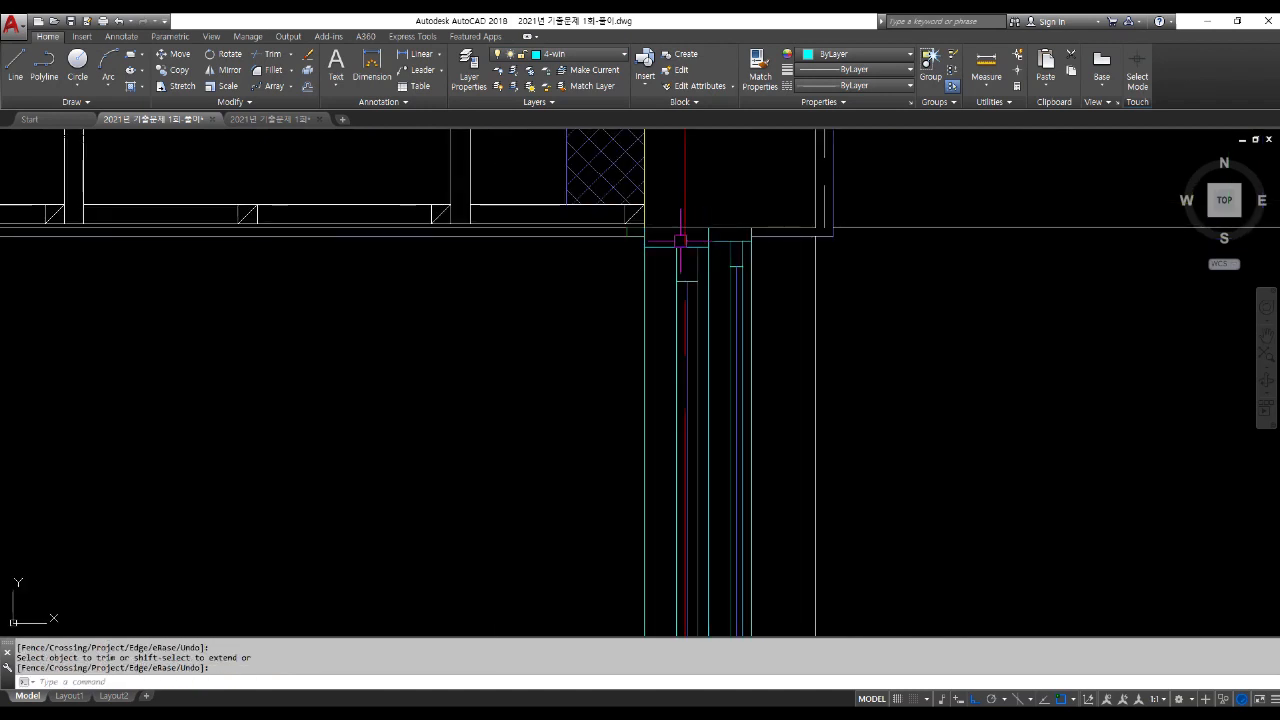
Step: Make 5-fin the current layer
{"action": "scroll", "coordinate": [686, 235], "scroll_direction": "down", "scroll_amount": 3}
{"action": "middle_click_drag", "start_coordinate": [730, 379], "coordinate": [665, 189]}
{"action": "mouse_move", "coordinate": [644, 397]}
{"action": "middle_mouse_down"}
{"action": "mouse_move", "coordinate": [590, 311]}
{"action": "mouse_move", "coordinate": [547, 513]}
{"action": "middle_mouse_up"}
{"action": "scroll", "coordinate": [594, 404], "scroll_direction": "up", "scroll_amount": 4}
{"action": "scroll", "coordinate": [547, 513], "scroll_direction": "down", "scroll_amount": 2}
{"action": "scroll", "coordinate": [594, 340], "scroll_direction": "down", "scroll_amount": 2}
{"action": "middle_click_drag", "start_coordinate": [594, 340], "coordinate": [594, 443]}
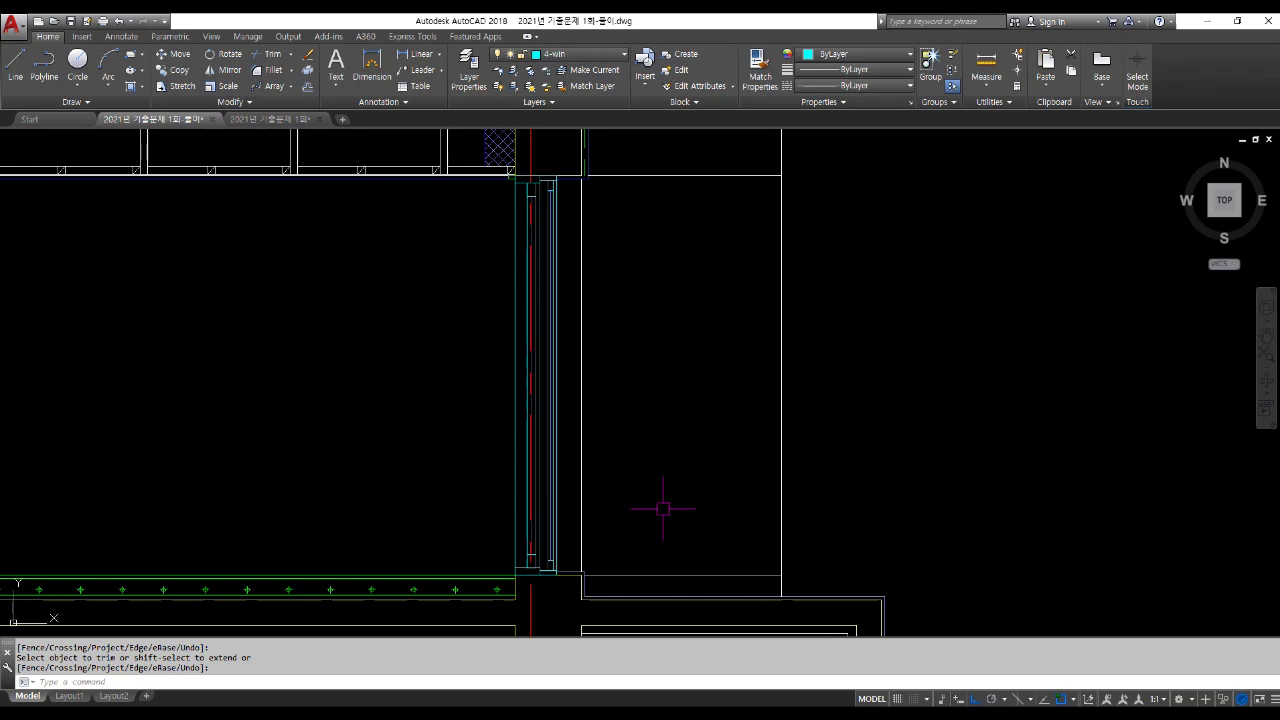
{"action": "left_click", "coordinate": [580, 54]}
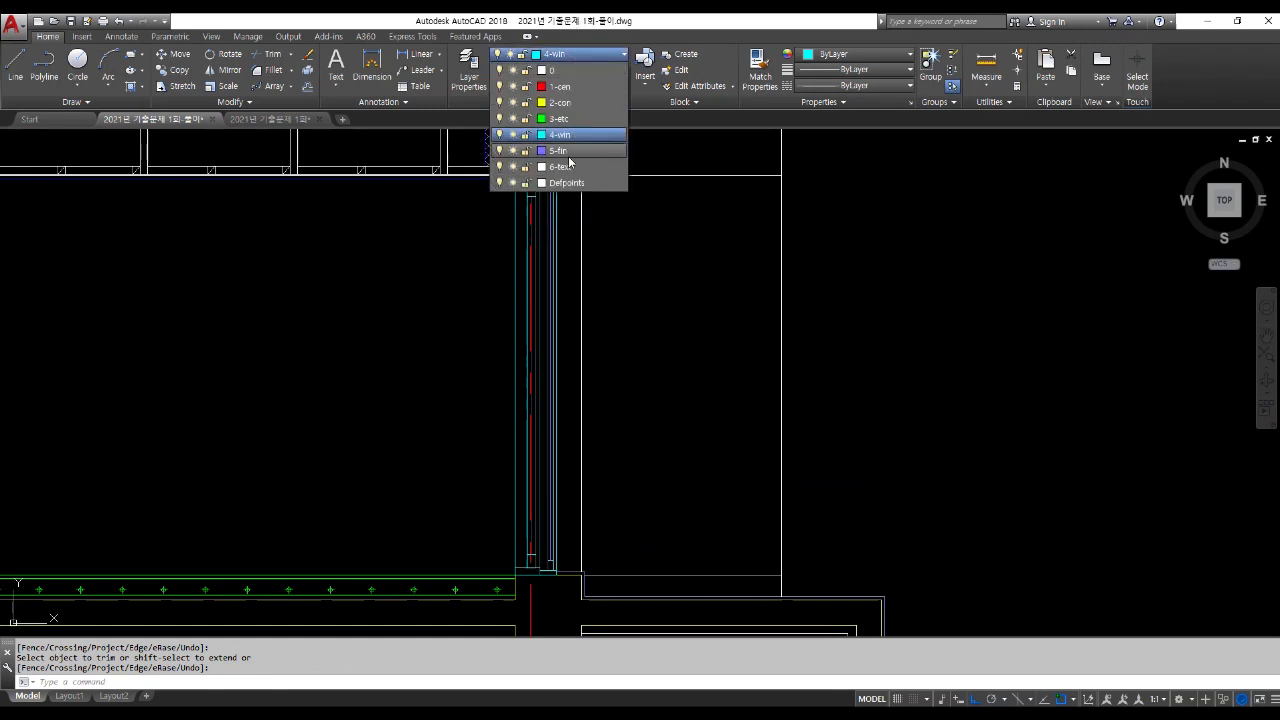
{"action": "left_click", "coordinate": [568, 157]}
{"action": "key", "text": "Return"}
Step: Hatch the strip between the outer window frame and the exterior wall line with user-defined single horizontal lines at 60 spacing, Double off
{"action": "type", "text": "h HATCH"}
{"action": "key", "text": "Return"}
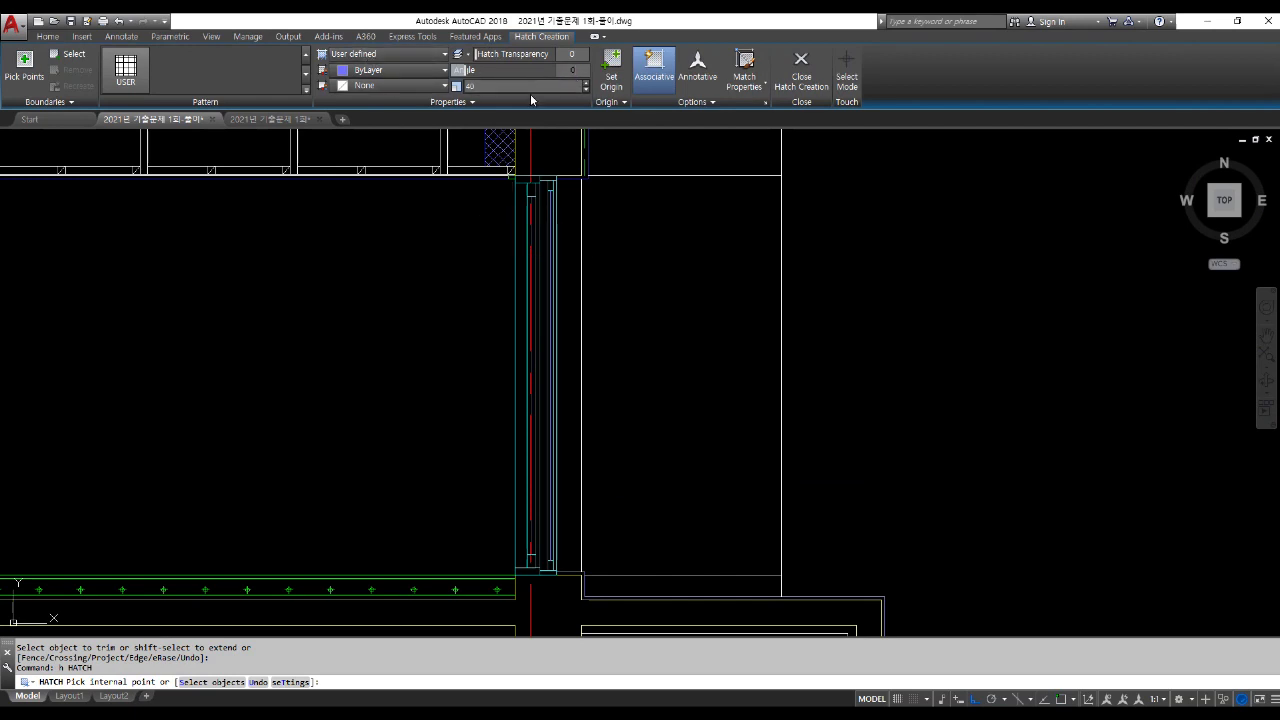
{"action": "left_click", "coordinate": [525, 86]}
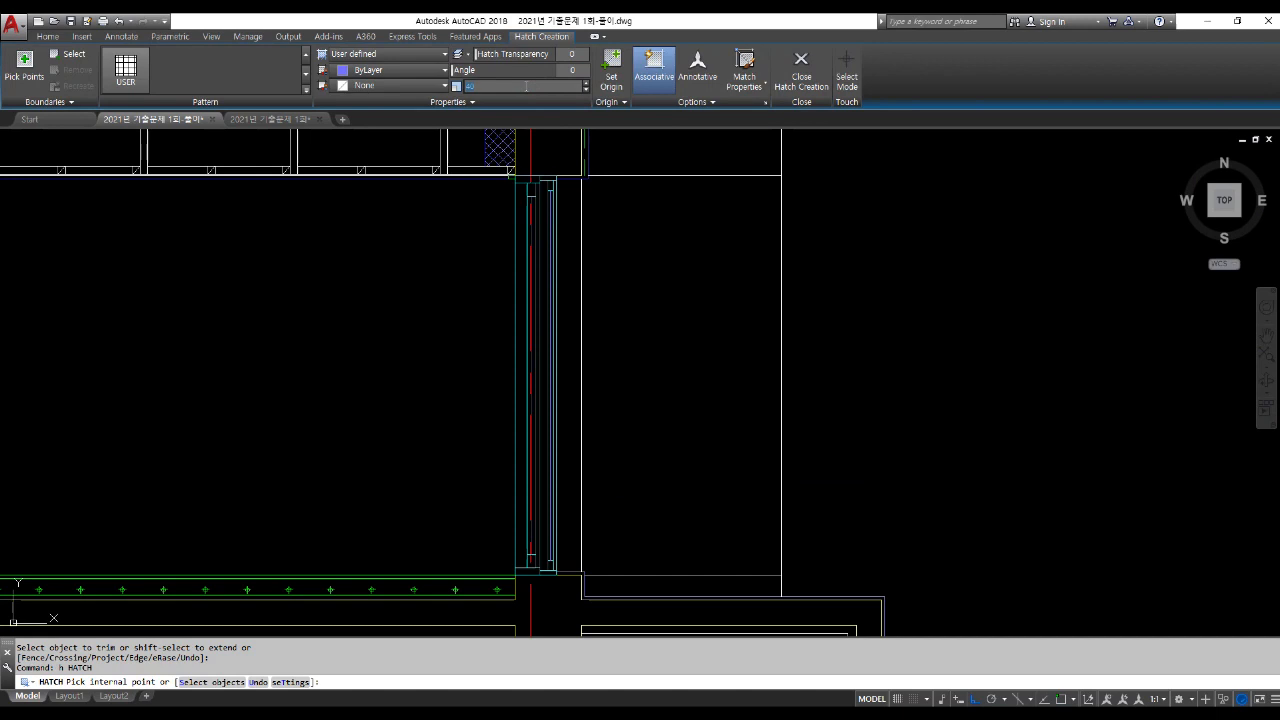
{"action": "type", "text": "60"}
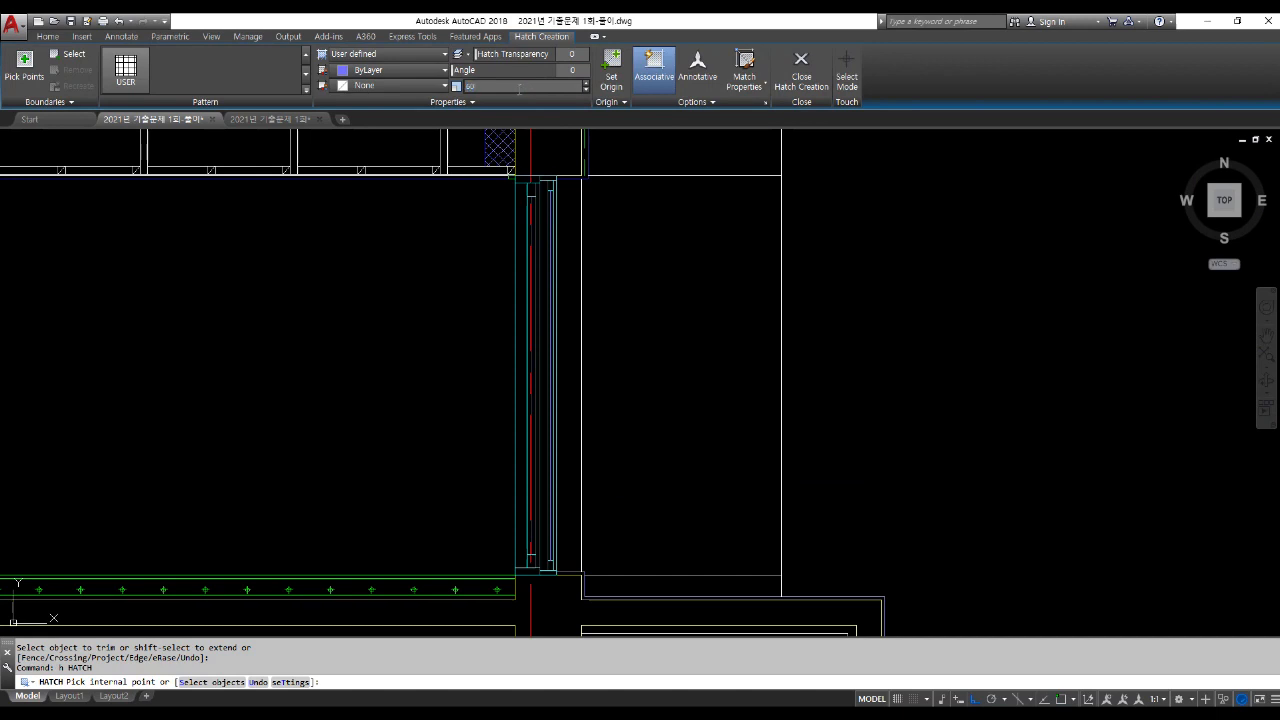
{"action": "left_click", "coordinate": [497, 101]}
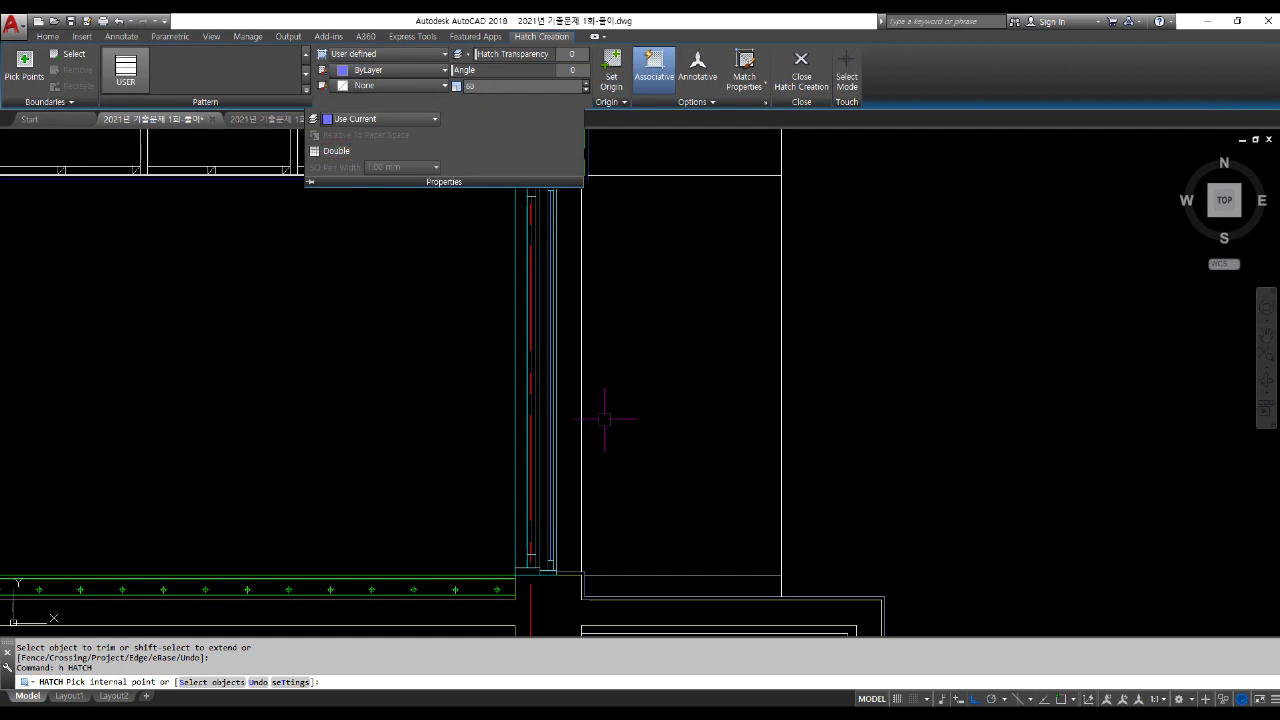
{"action": "left_click", "coordinate": [567, 403]}
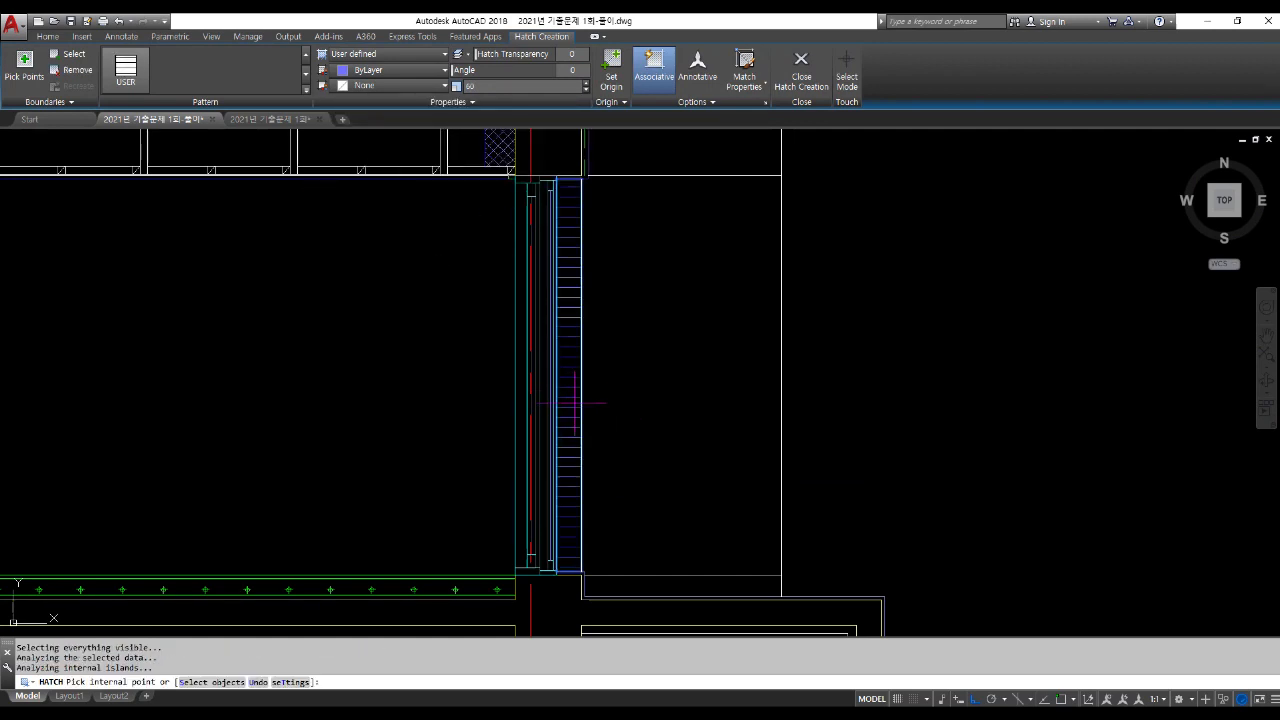
{"action": "key", "text": "Return"}
{"action": "scroll", "coordinate": [615, 589], "scroll_direction": "up", "scroll_amount": 2}
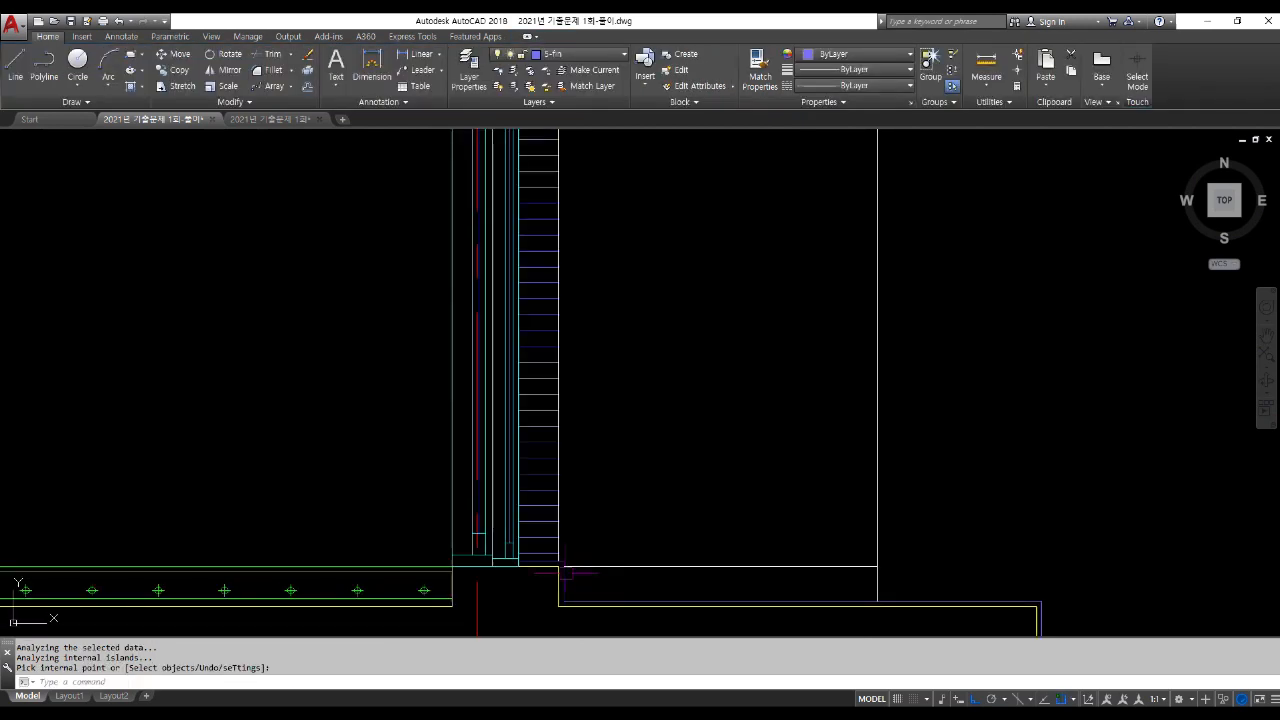
{"action": "scroll", "coordinate": [571, 400], "scroll_direction": "down", "scroll_amount": 3}
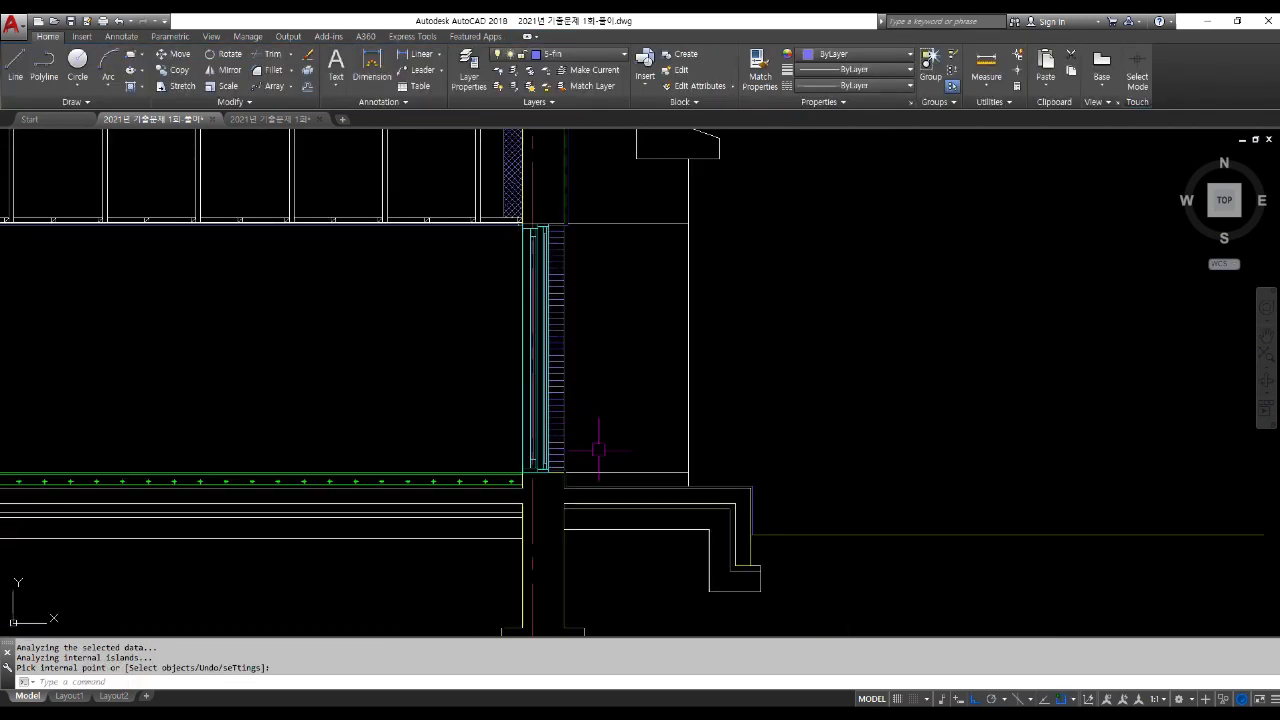
{"action": "scroll", "coordinate": [603, 455], "scroll_direction": "down", "scroll_amount": 2}
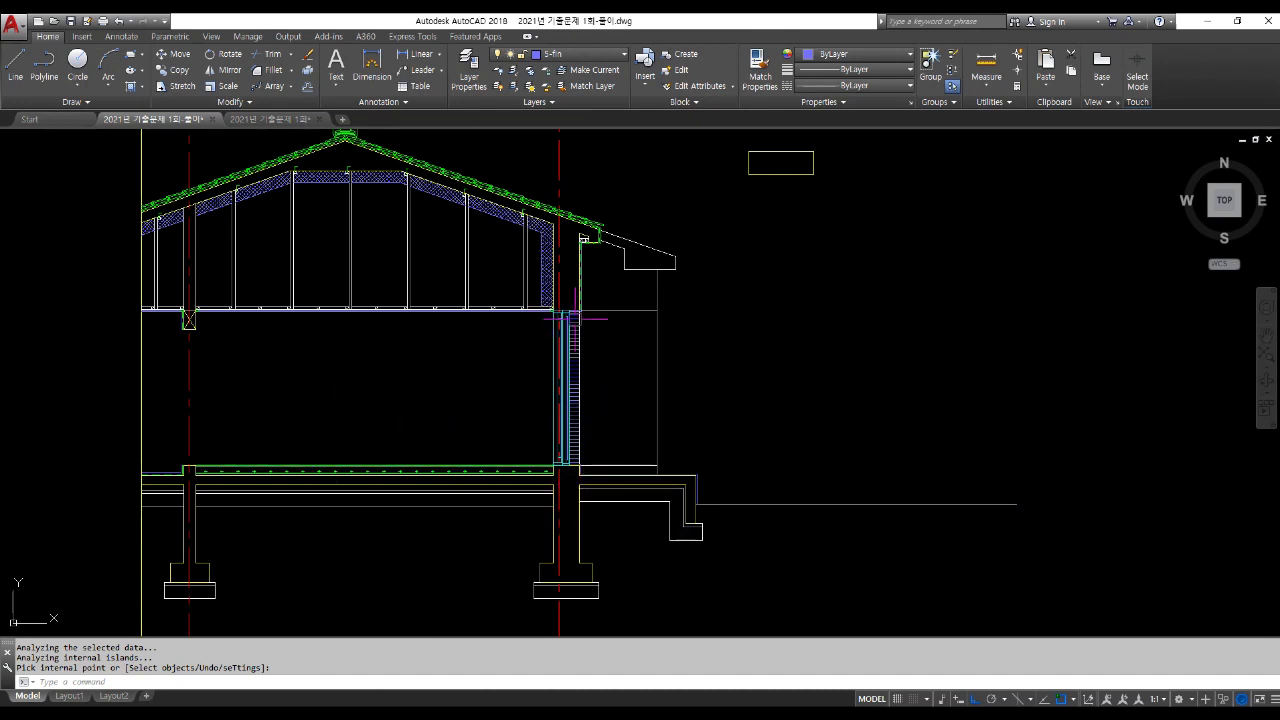
Step: On the 4-win layer, start a polyline above the interior wall base running 250 right, 40 up, 40 left and 15 up
{"action": "left_click", "coordinate": [578, 54]}
{"action": "left_click", "coordinate": [562, 135]}
{"action": "scroll", "coordinate": [163, 438], "scroll_direction": "up", "scroll_amount": 3}
{"action": "middle_click_drag", "start_coordinate": [191, 398], "coordinate": [256, 404]}
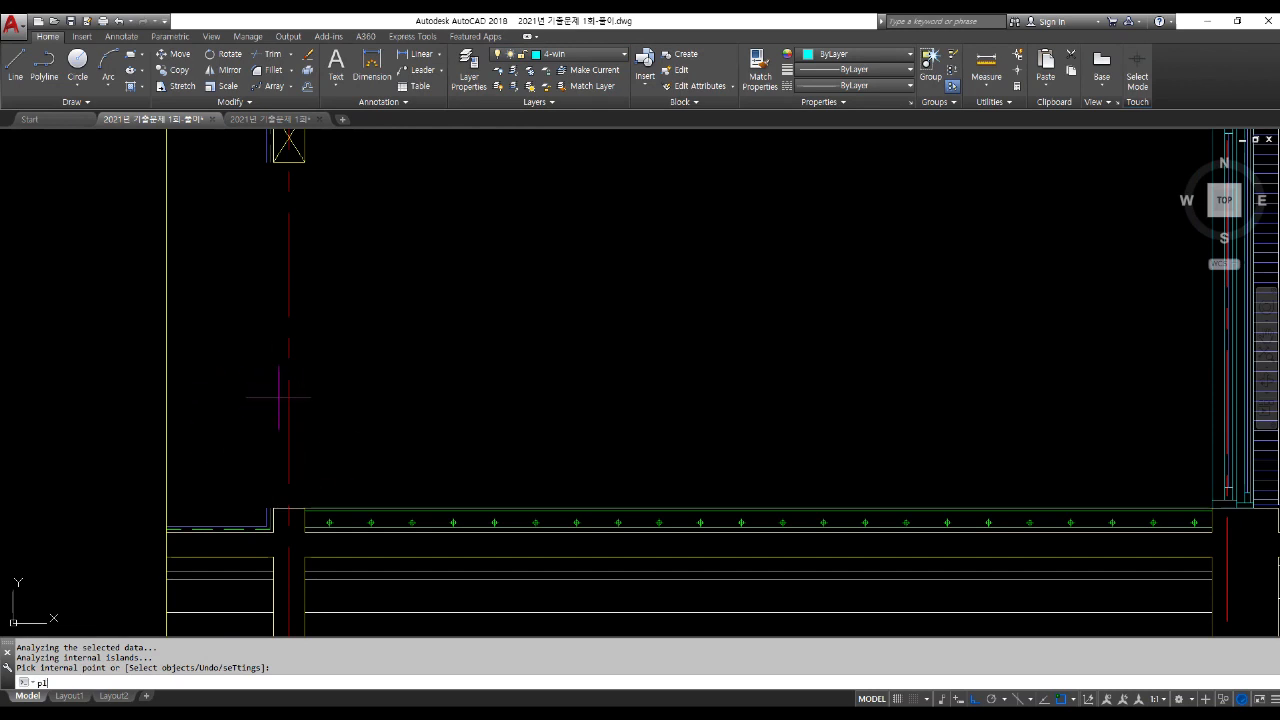
{"action": "key", "text": "Return"}
{"action": "scroll", "coordinate": [350, 480], "scroll_direction": "up", "scroll_amount": 2}
{"action": "left_click", "coordinate": [337, 438]}
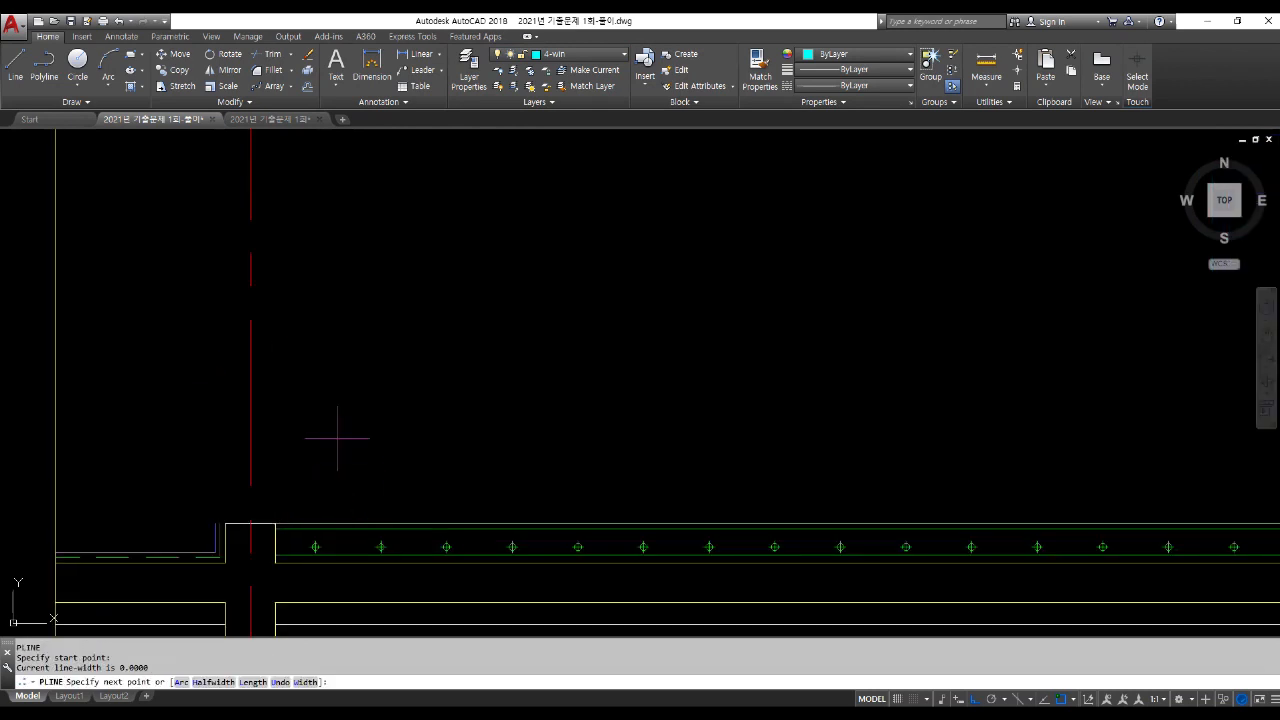
{"action": "type", "text": "250"}
{"action": "key", "text": "Return"}
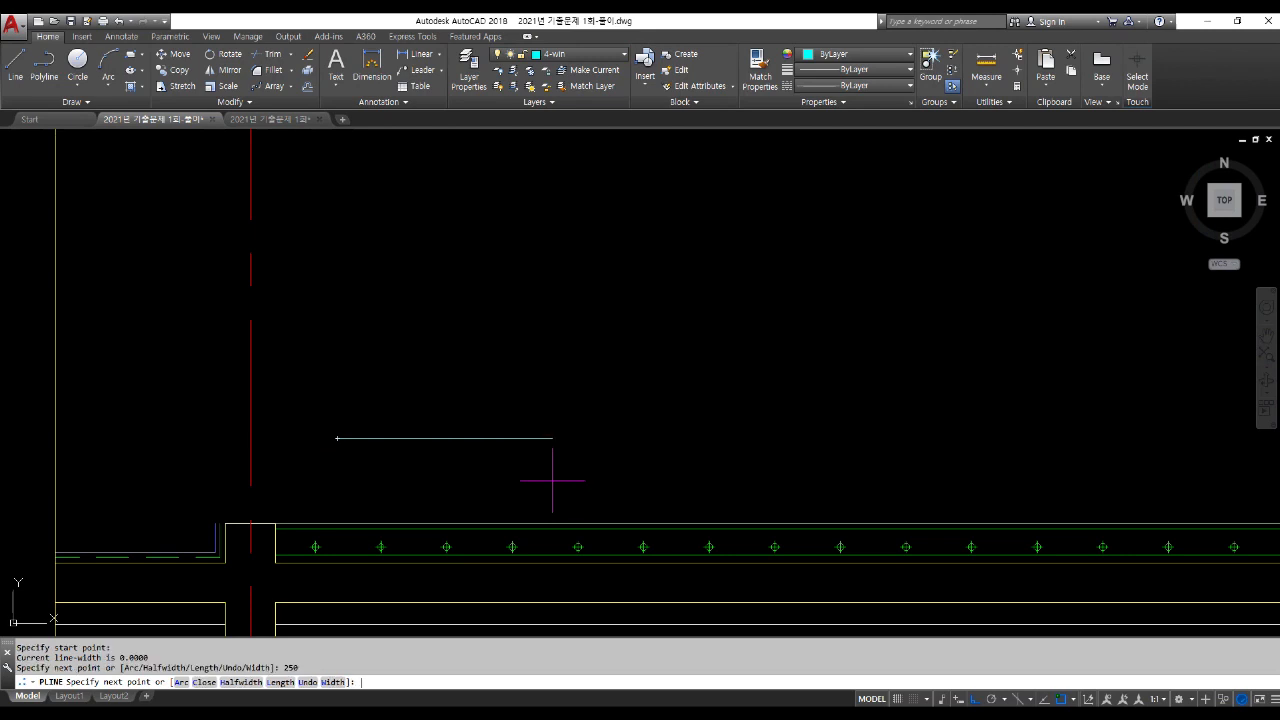
{"action": "type", "text": "40"}
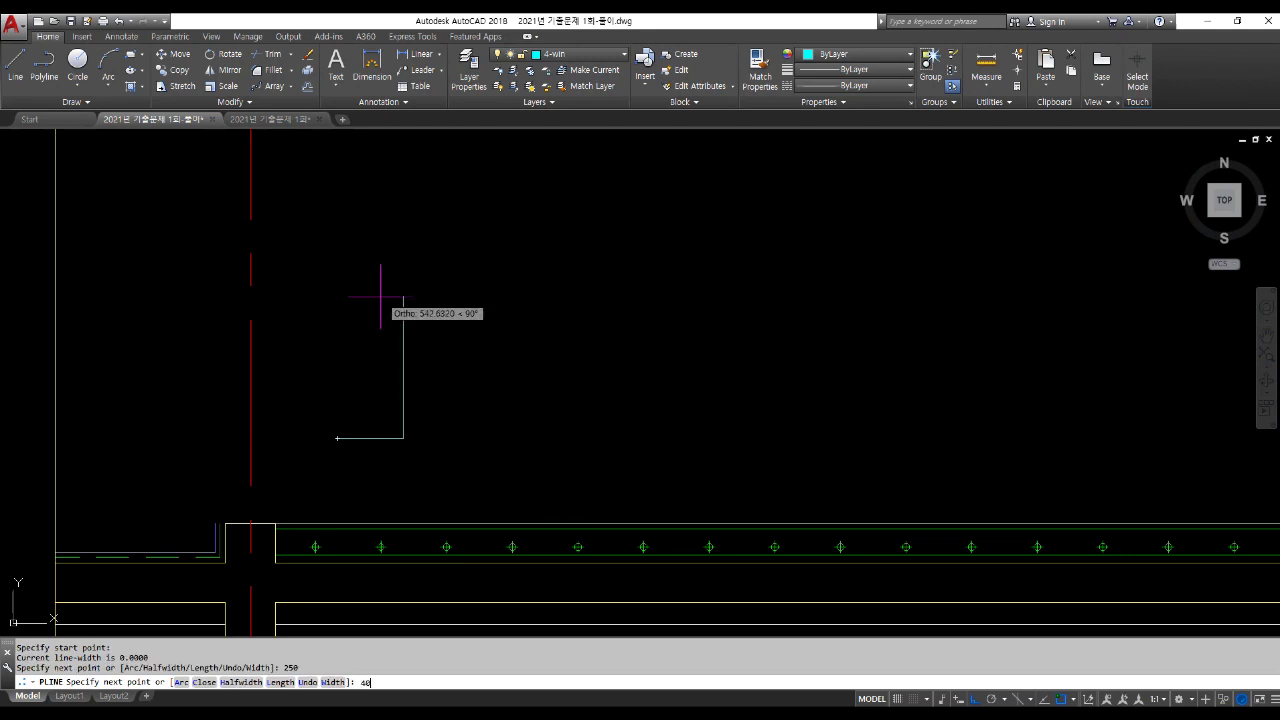
{"action": "key", "text": "Return"}
{"action": "type", "text": "40"}
{"action": "key", "text": "Return"}
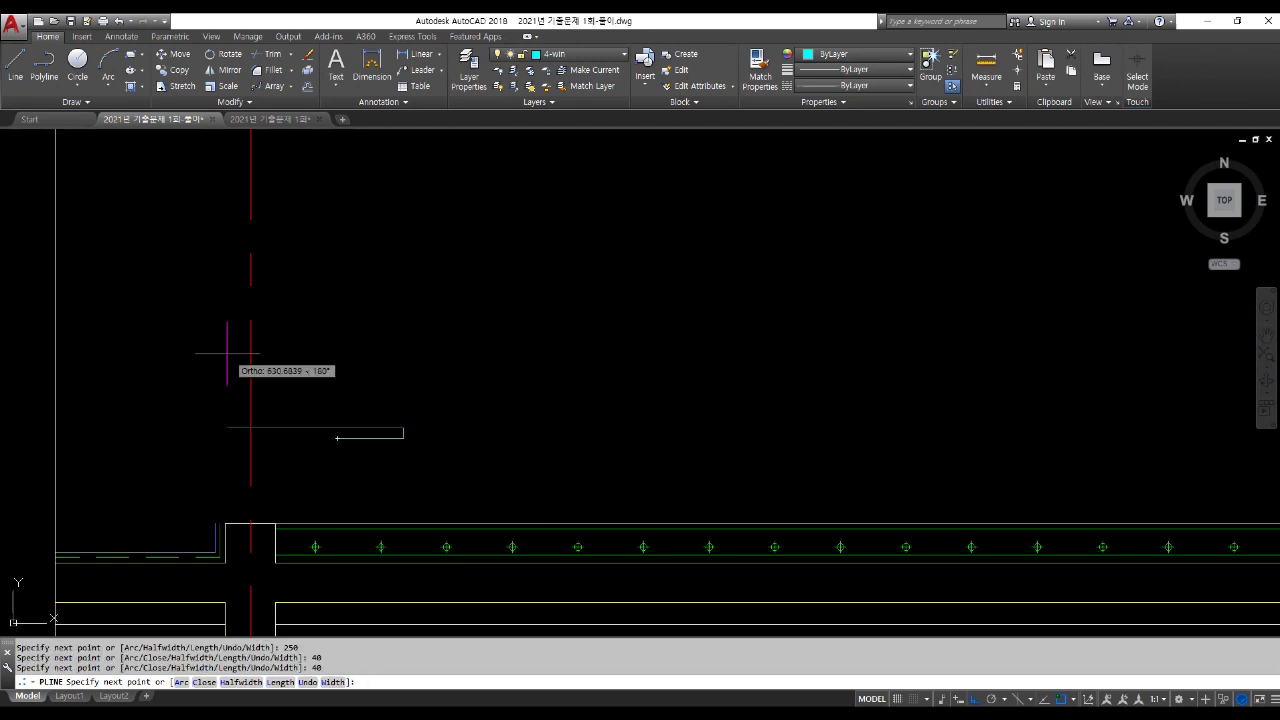
{"action": "type", "text": "15"}
{"action": "key", "text": "Return"}
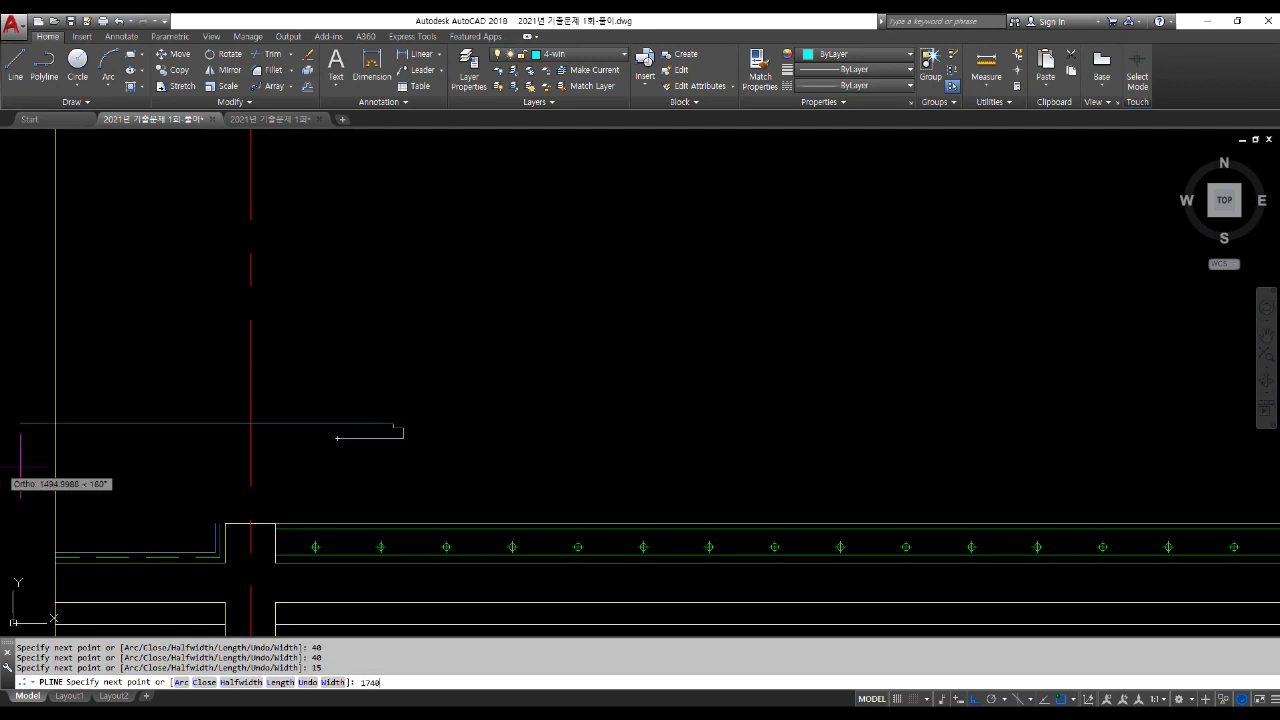
{"action": "type", "text": "1740"}
{"action": "key", "text": "Return"}
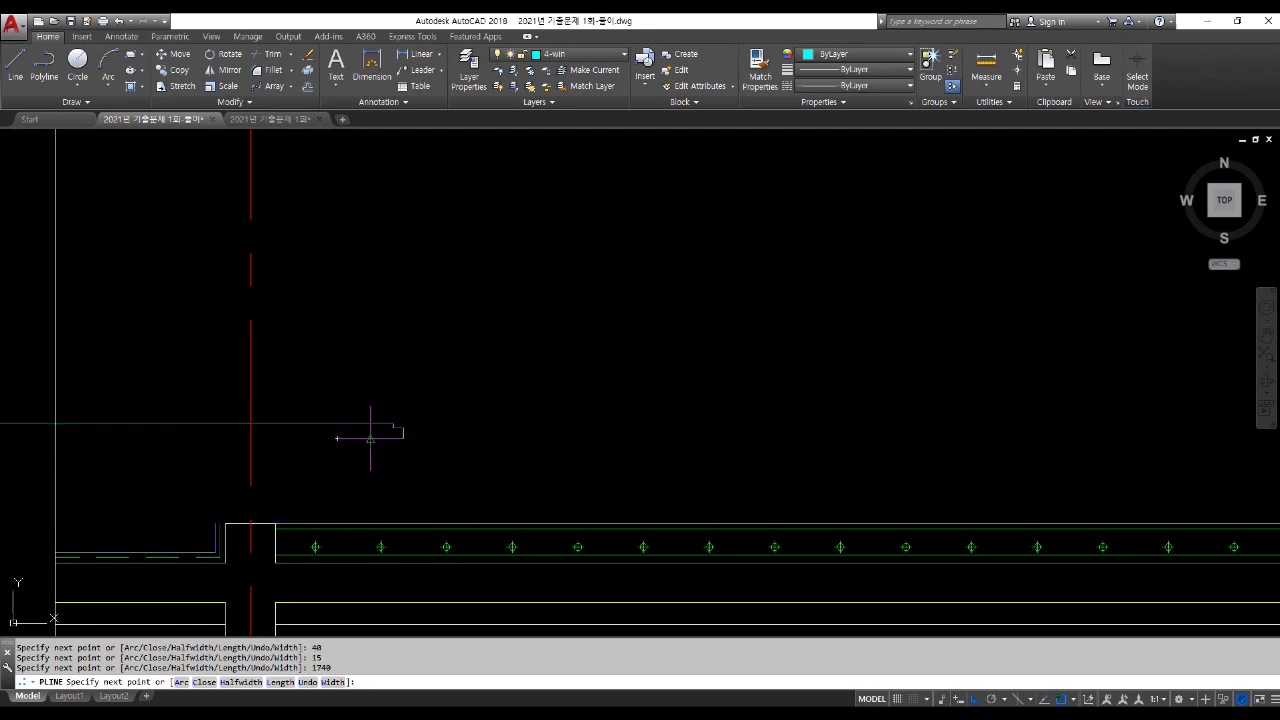
{"action": "key", "text": "ctrl+z"}
Step: Continue the stepped frame profile 170 left, 15 down and 40 left, and close the polyline
{"action": "type", "text": "170"}
{"action": "key", "text": "Return"}
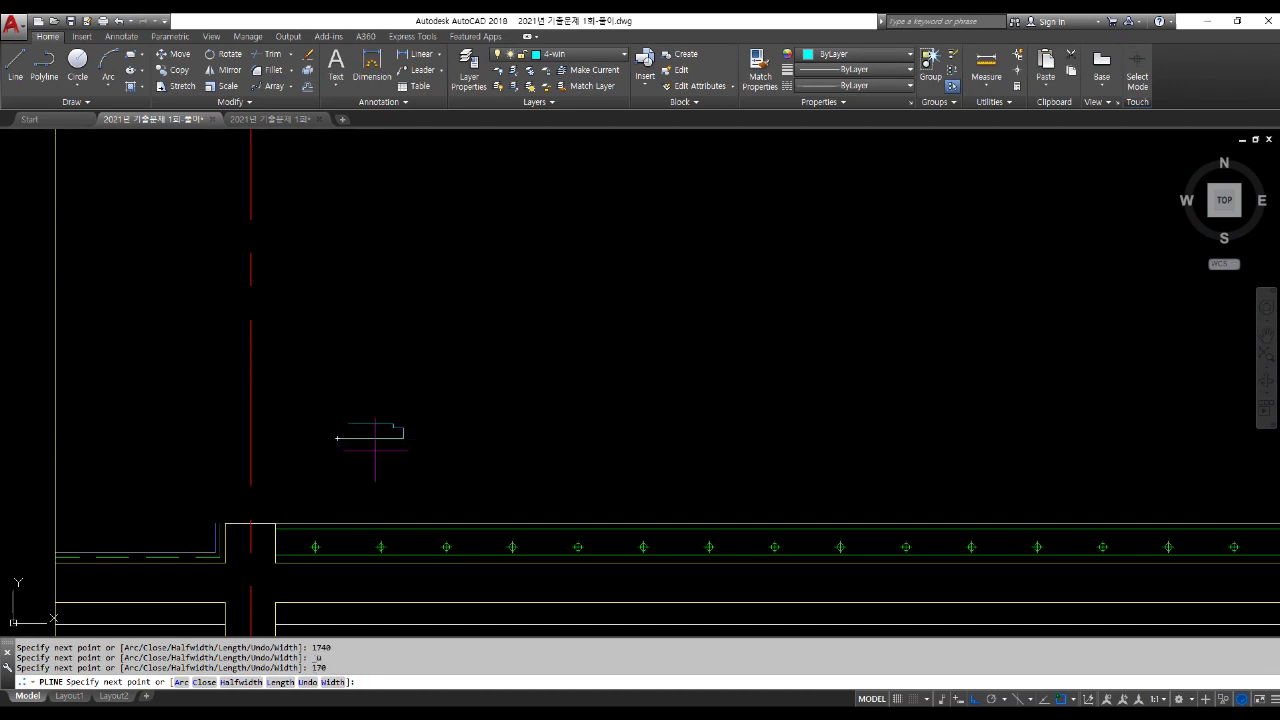
{"action": "type", "text": "15"}
{"action": "key", "text": "Return"}
{"action": "type", "text": "40"}
{"action": "key", "text": "Return"}
{"action": "type", "text": "c"}
{"action": "key", "text": "Return"}
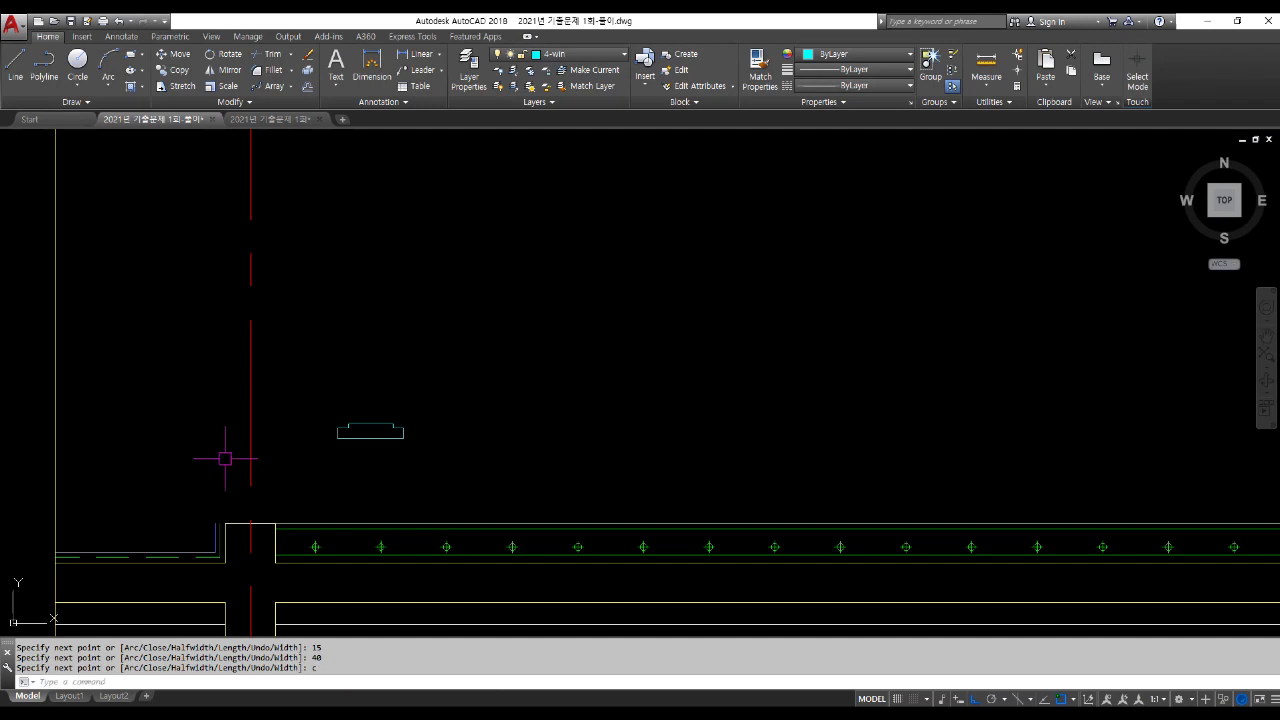
Step: Move the stepped profile by its lower edge midpoint down onto the top of the interior wall base
{"action": "type", "text": "m"}
{"action": "key", "text": "Return"}
{"action": "left_click", "coordinate": [370, 437]}
{"action": "key", "text": "Return"}
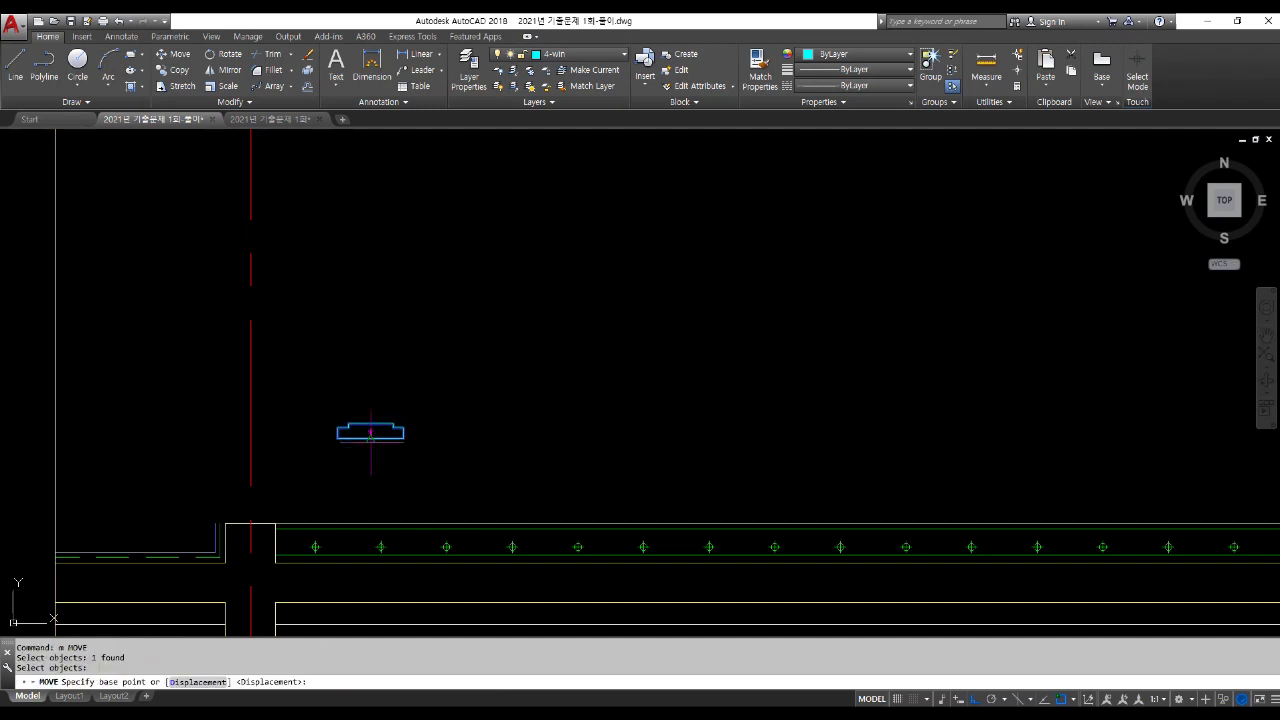
{"action": "left_click", "coordinate": [370, 437]}
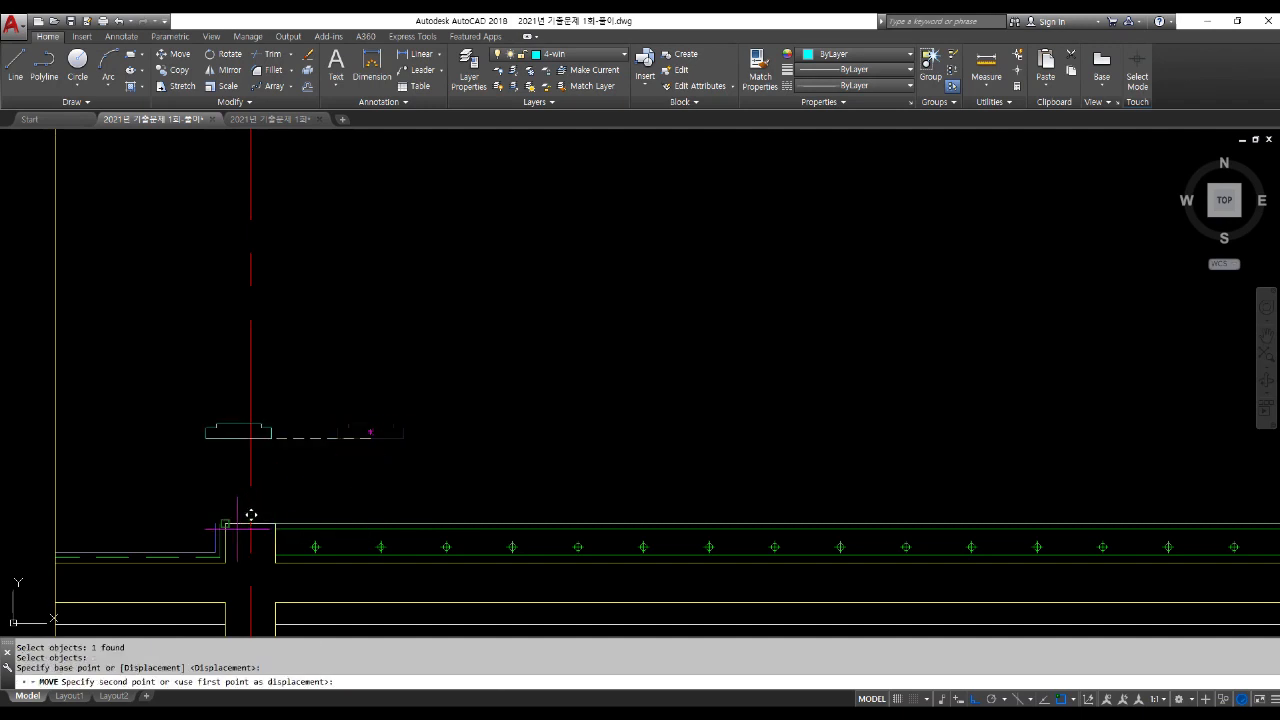
{"action": "left_click", "coordinate": [251, 515]}
Step: Move the stepped profile by its lower left corner to the upper end of the wall base's left finish line
{"action": "type", "text": "m"}
{"action": "key", "text": "Return"}
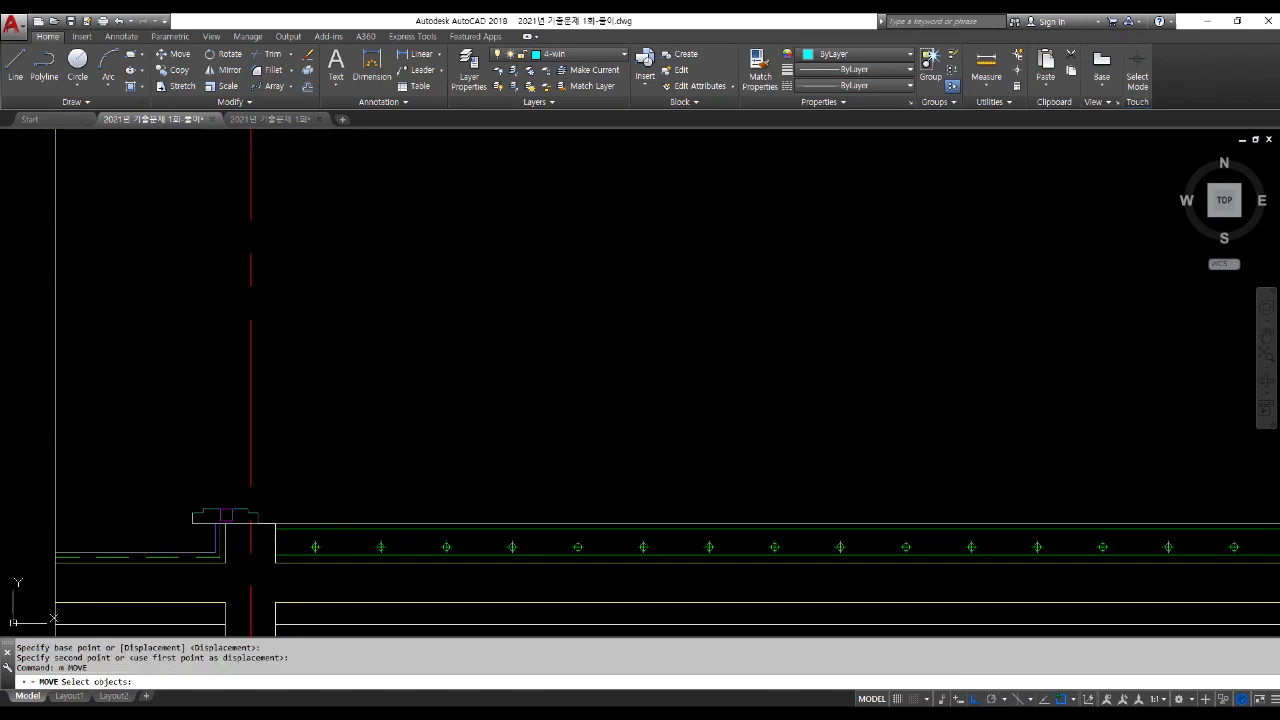
{"action": "left_click", "coordinate": [230, 521]}
{"action": "key", "text": "Return"}
{"action": "scroll", "coordinate": [180, 540], "scroll_direction": "up", "scroll_amount": 5}
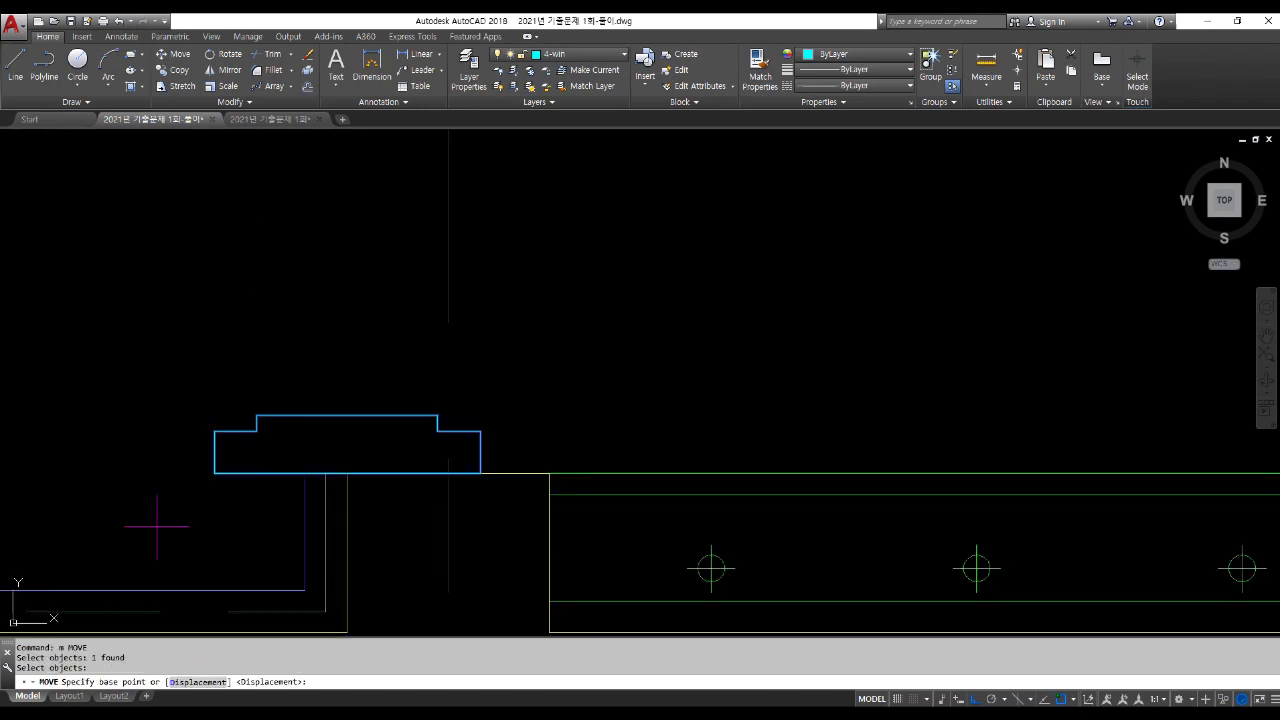
{"action": "left_click", "coordinate": [214, 474]}
{"action": "left_click", "coordinate": [305, 473]}
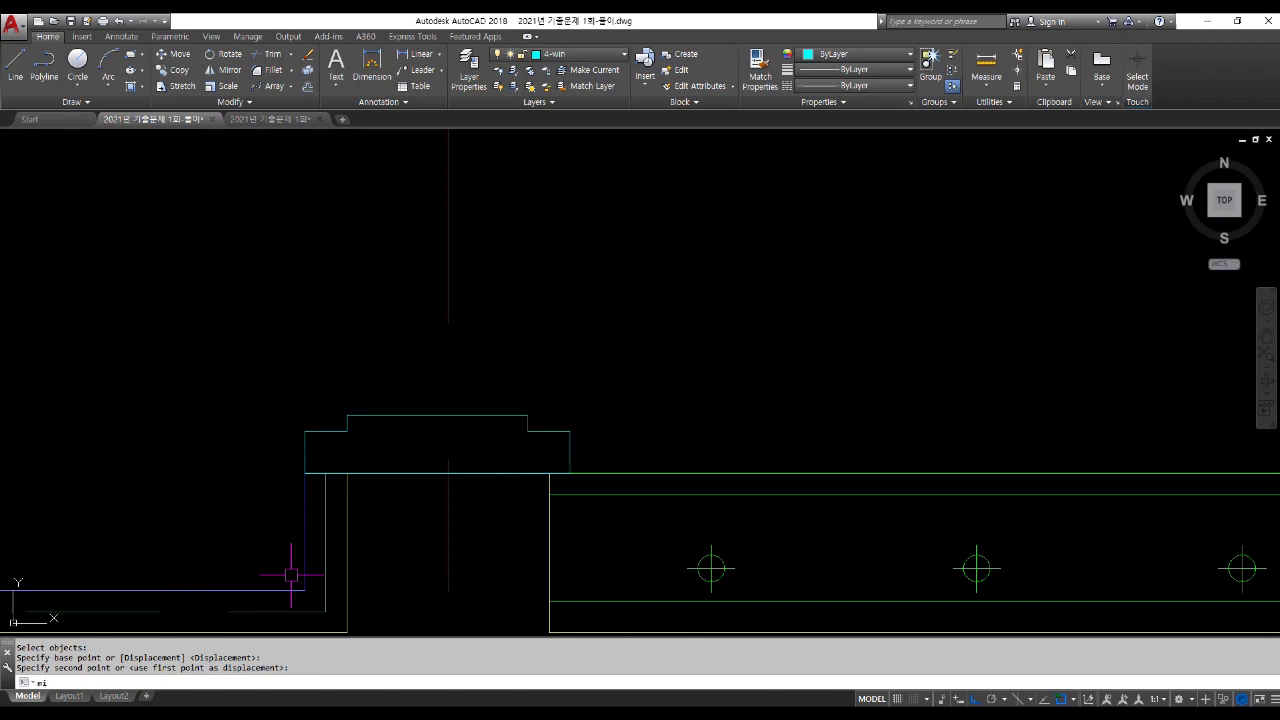
Step: Mirror the stepped profile upward about a horizontal line above it, keeping the original
{"action": "key", "text": "Return"}
{"action": "left_click", "coordinate": [330, 421]}
{"action": "left_click", "coordinate": [300, 448]}
{"action": "scroll", "coordinate": [307, 473], "scroll_direction": "down", "scroll_amount": 3}
{"action": "key", "text": "Return"}
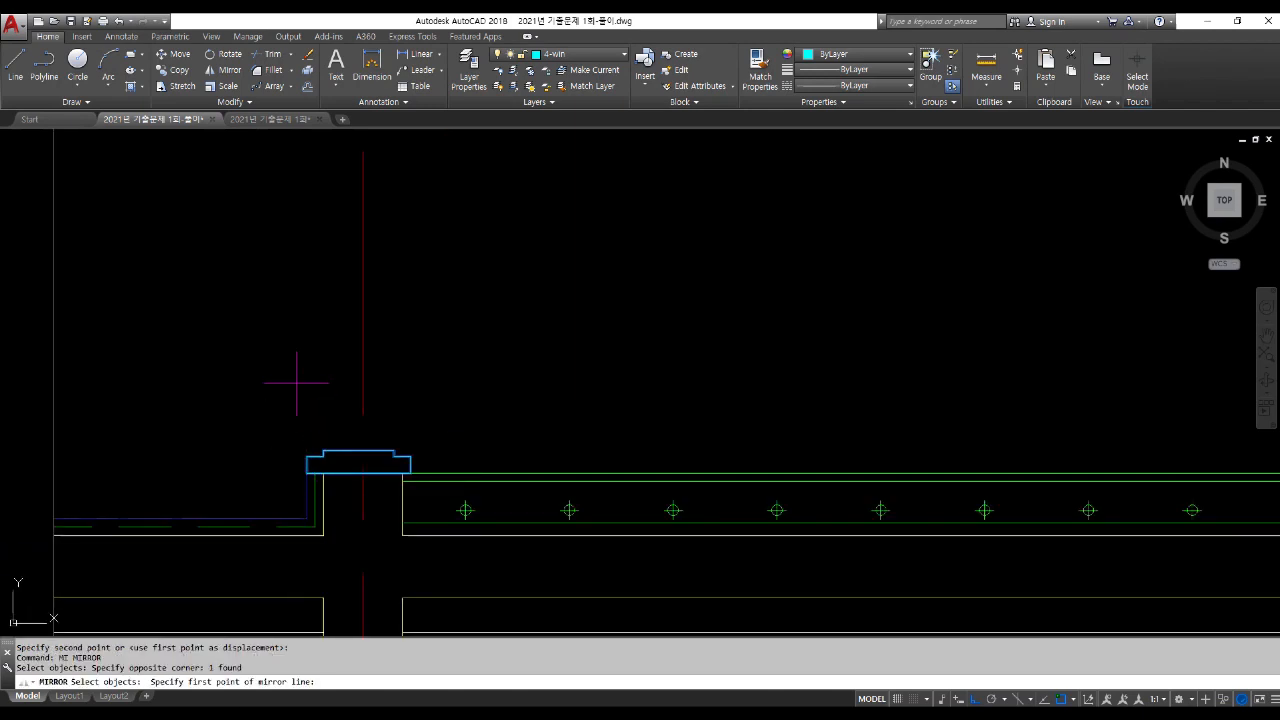
{"action": "left_click", "coordinate": [297, 376]}
{"action": "left_click", "coordinate": [343, 378]}
{"action": "key", "text": "Return"}
{"action": "key", "text": "Escape"}
{"action": "key", "text": "Escape"}
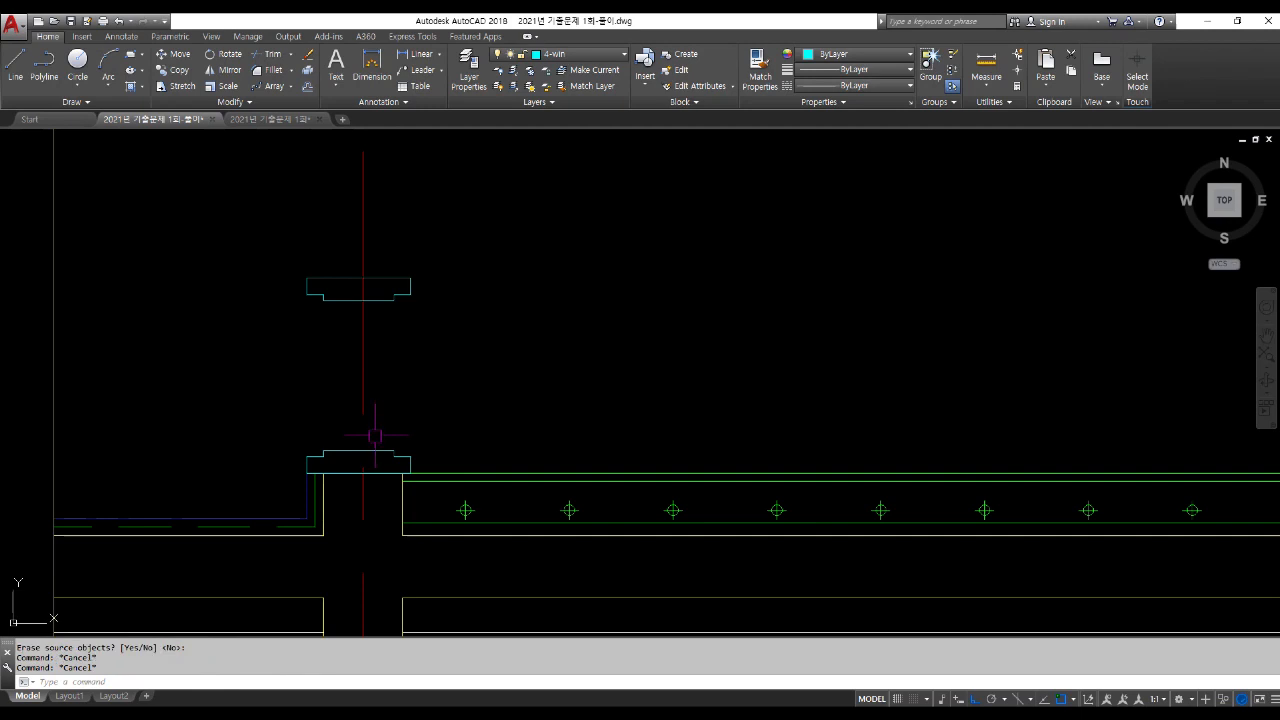
Step: Connect the two stepped profiles on their left side with vertical lines between the facing outer corners and between the inner step corners
{"action": "type", "text": "l"}
{"action": "key", "text": "Return"}
{"action": "left_click", "coordinate": [307, 460]}
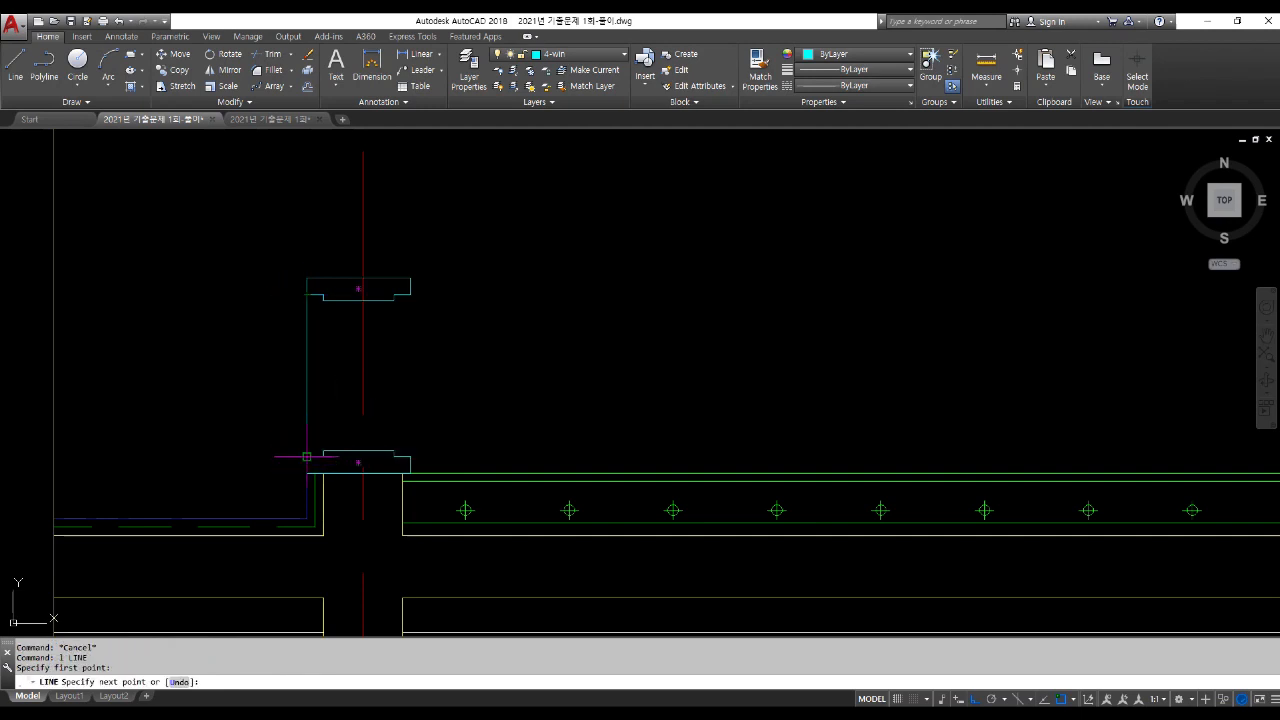
{"action": "left_click", "coordinate": [321, 455]}
{"action": "key", "text": "Return"}
{"action": "key", "text": "Return"}
{"action": "left_click", "coordinate": [324, 458]}
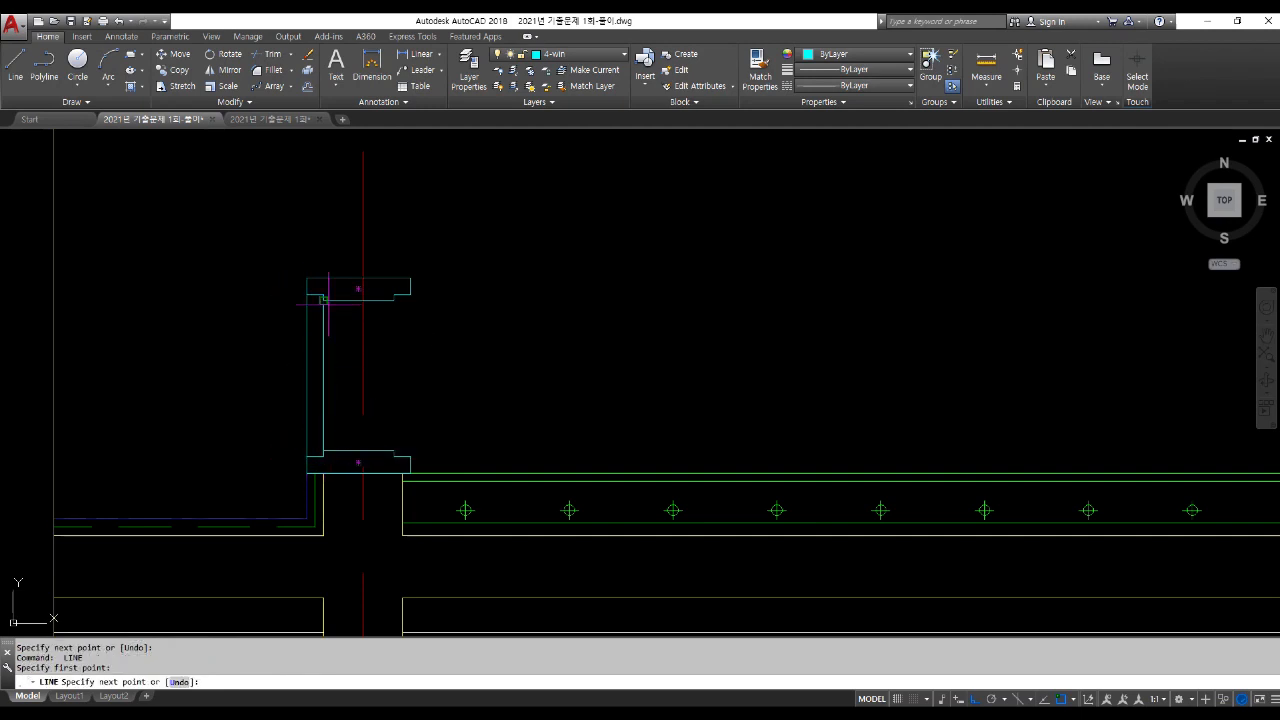
{"action": "left_click", "coordinate": [324, 298]}
{"action": "key", "text": "Return"}
Step: Draw a vertical line joining the facing outer right corners of the two stepped profiles
{"action": "key", "text": "Return"}
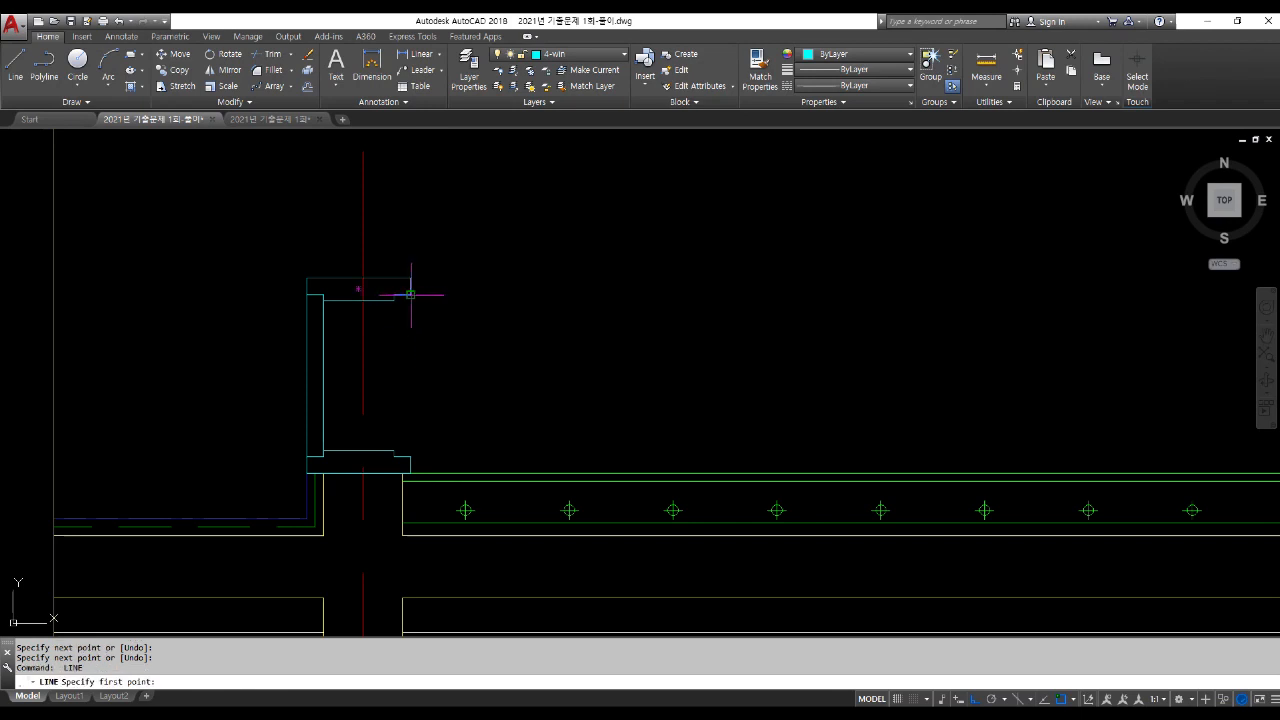
{"action": "left_click", "coordinate": [410, 294]}
{"action": "left_click", "coordinate": [410, 458]}
{"action": "key", "text": "Return"}
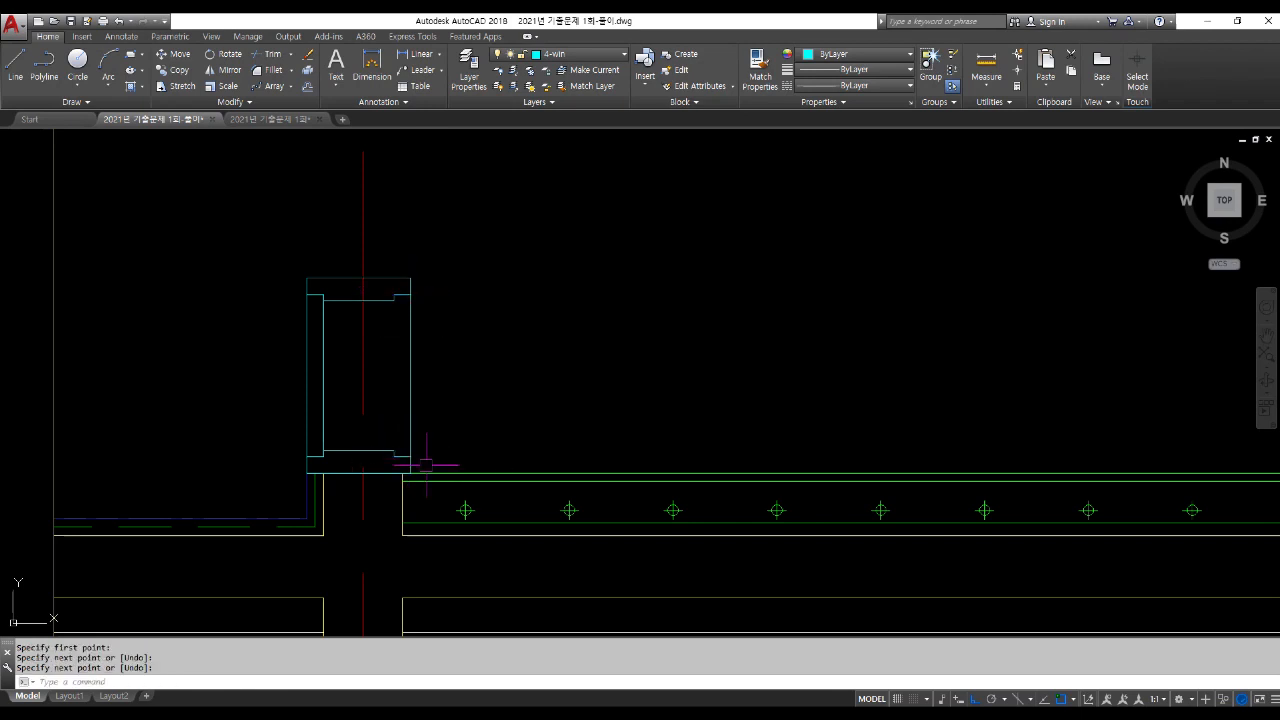
Step: Stretch the upper end of the interior wall frame up to the underside of the crossed beam
{"action": "middle_click_drag", "start_coordinate": [431, 403], "coordinate": [509, 443]}
{"action": "type", "text": "s"}
{"action": "key", "text": "Return"}
{"action": "left_click", "coordinate": [542, 438]}
{"action": "left_click", "coordinate": [339, 289]}
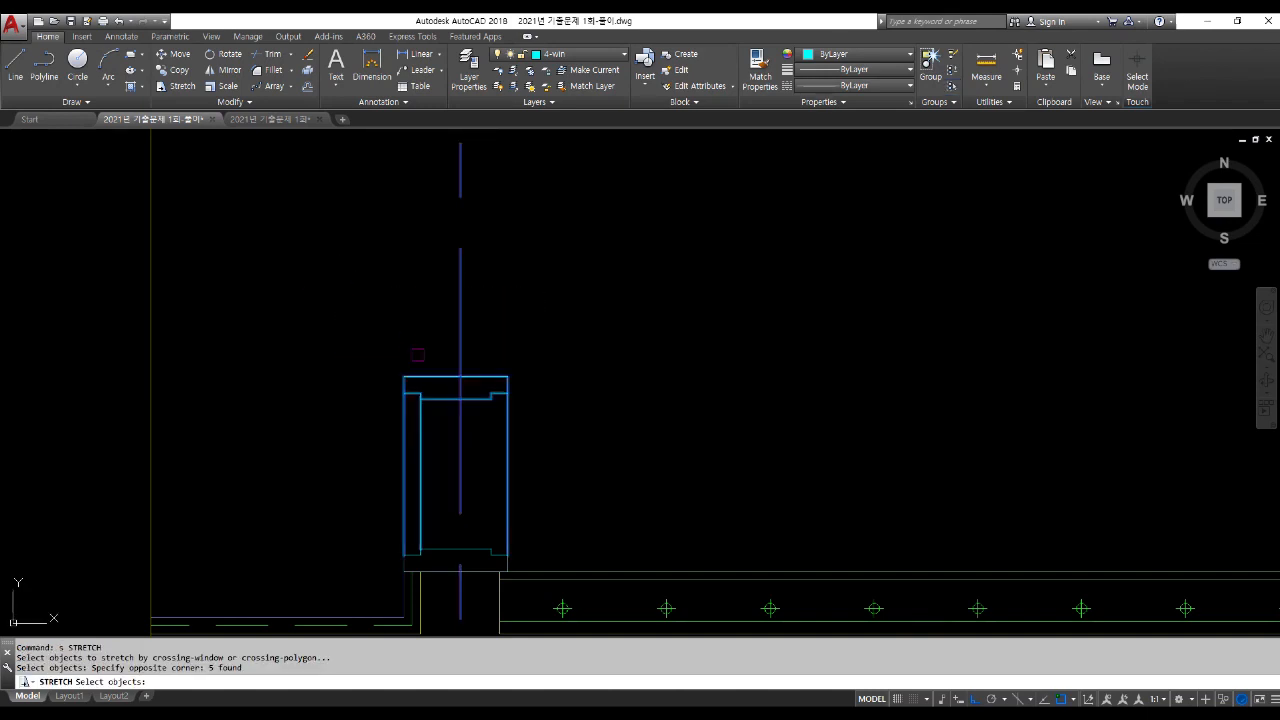
{"action": "key", "text": "Return"}
{"action": "left_click", "coordinate": [450, 382]}
{"action": "scroll", "coordinate": [441, 380], "scroll_direction": "down", "scroll_amount": 7}
{"action": "scroll", "coordinate": [447, 222], "scroll_direction": "up", "scroll_amount": 7}
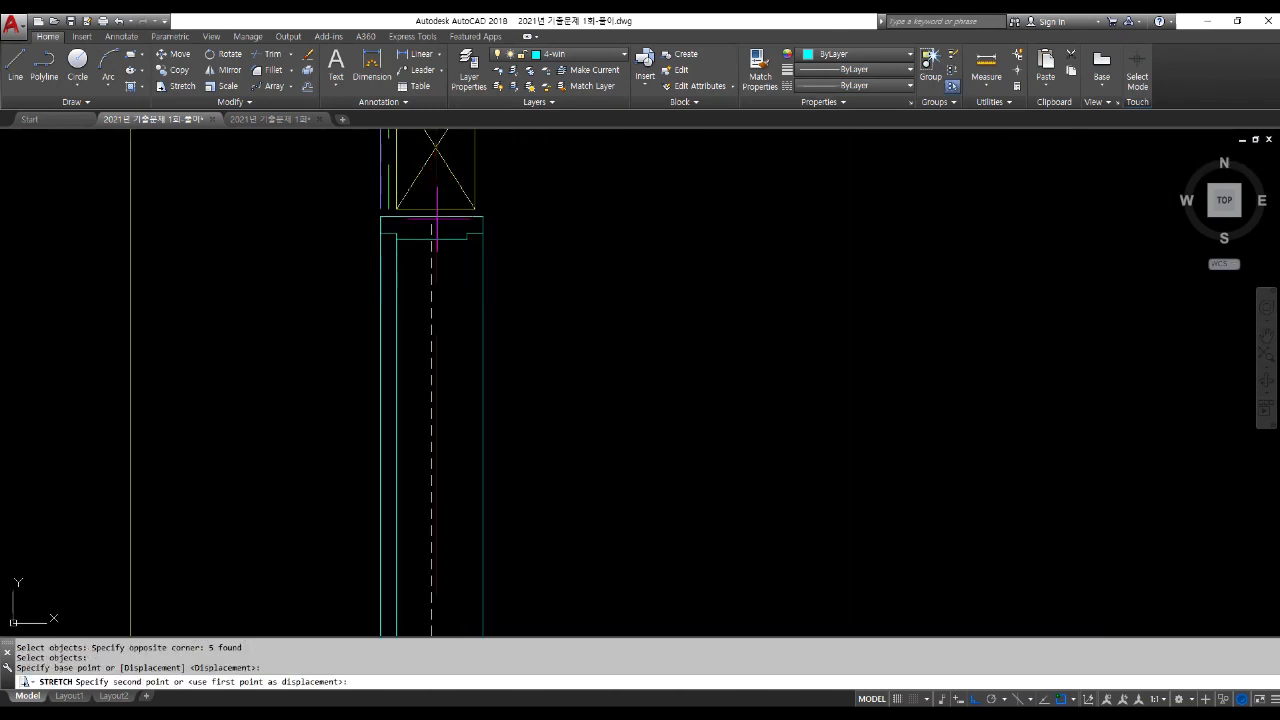
{"action": "left_click", "coordinate": [427, 211]}
{"action": "scroll", "coordinate": [478, 213], "scroll_direction": "down", "scroll_amount": 4}
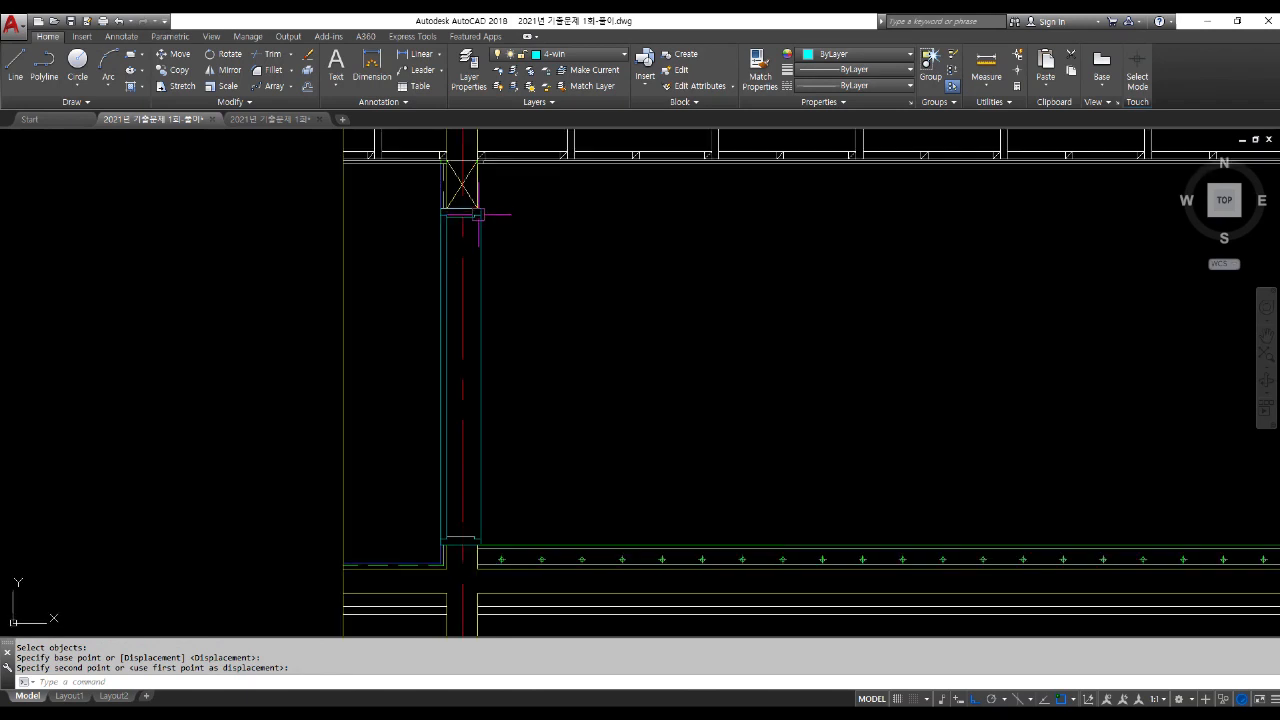
Step: Offset the finished floor line upward by 950 as a height guide across the interior door
{"action": "type", "text": "o"}
{"action": "key", "text": "Return"}
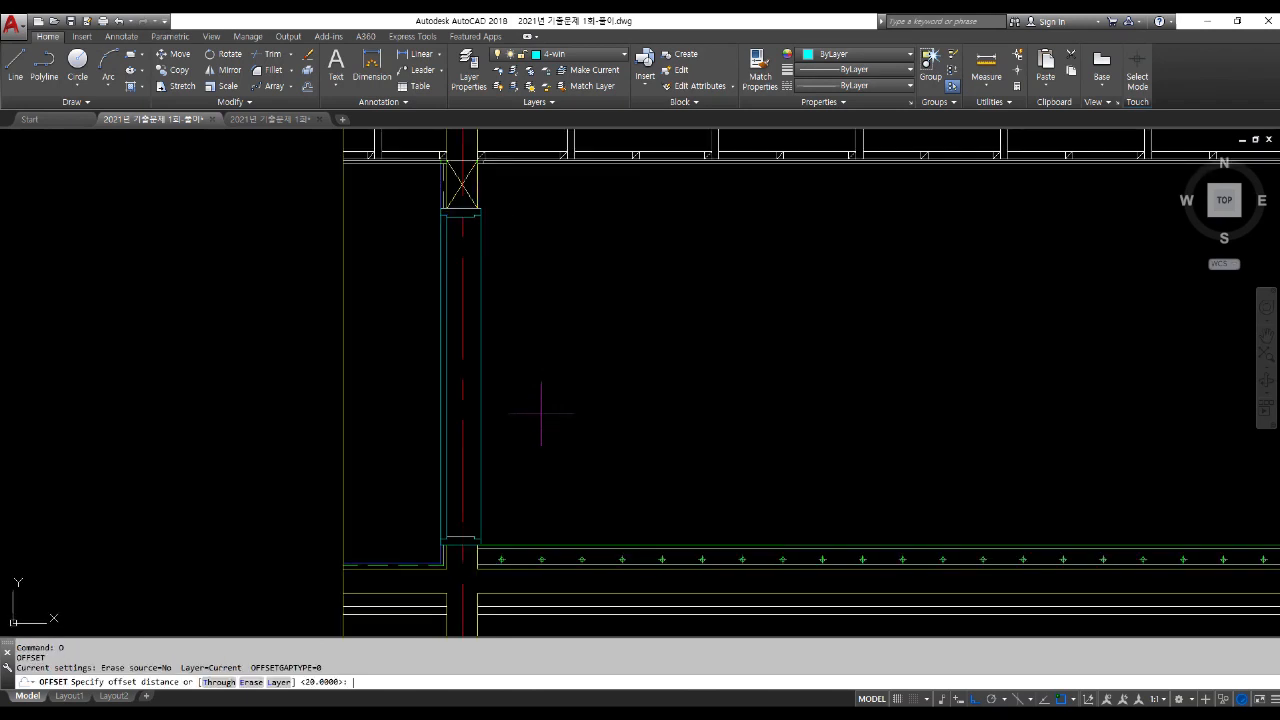
{"action": "key", "text": "Return"}
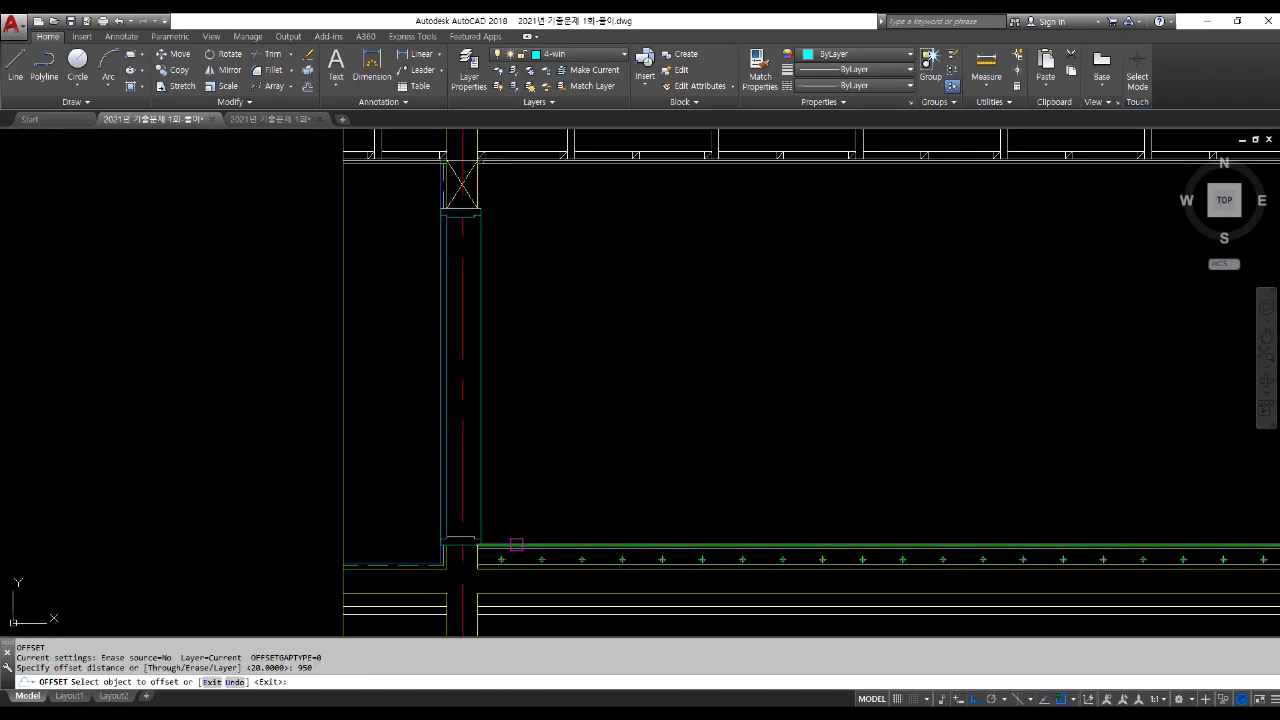
{"action": "left_click", "coordinate": [515, 545]}
{"action": "left_click", "coordinate": [541, 387]}
{"action": "key", "text": "Return"}
Step: Stretch the near end of the horizontal height guide past the door frame so it crosses both door leaf lines
{"action": "type", "text": "s"}
{"action": "key", "text": "Return"}
{"action": "left_click", "coordinate": [550, 428]}
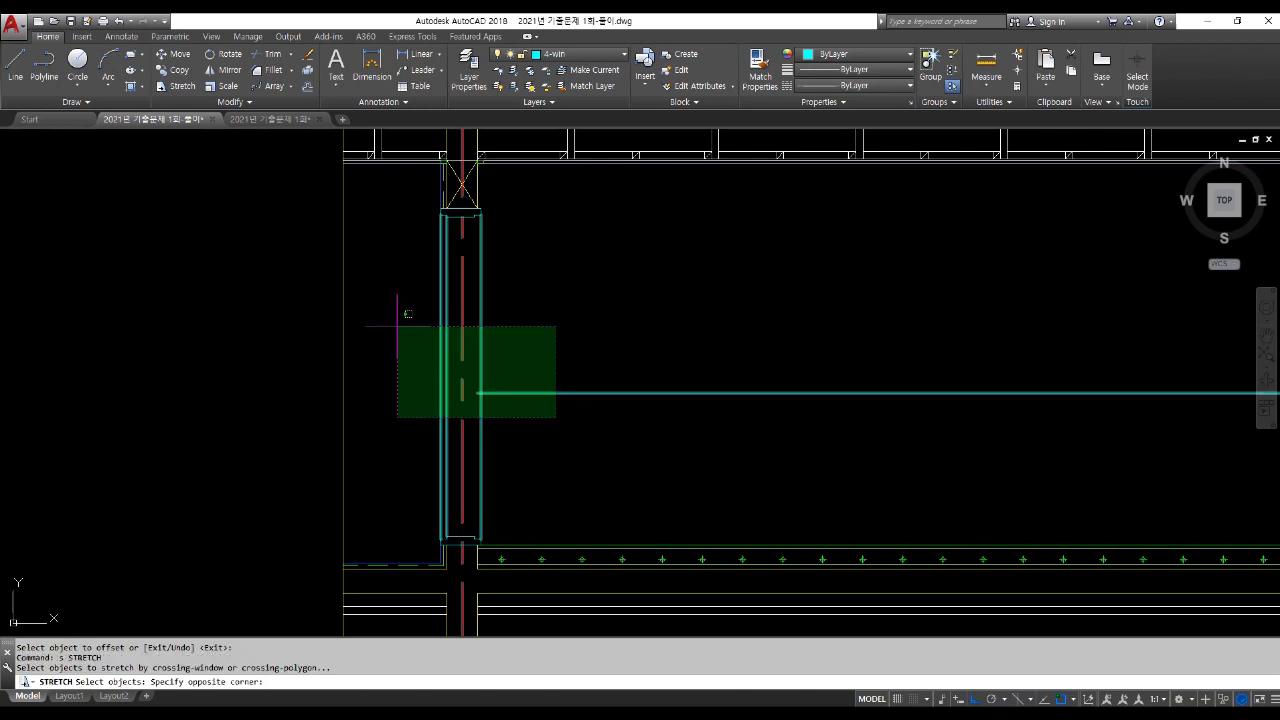
{"action": "left_click", "coordinate": [405, 322]}
{"action": "key", "text": "Return"}
{"action": "left_click", "coordinate": [668, 456]}
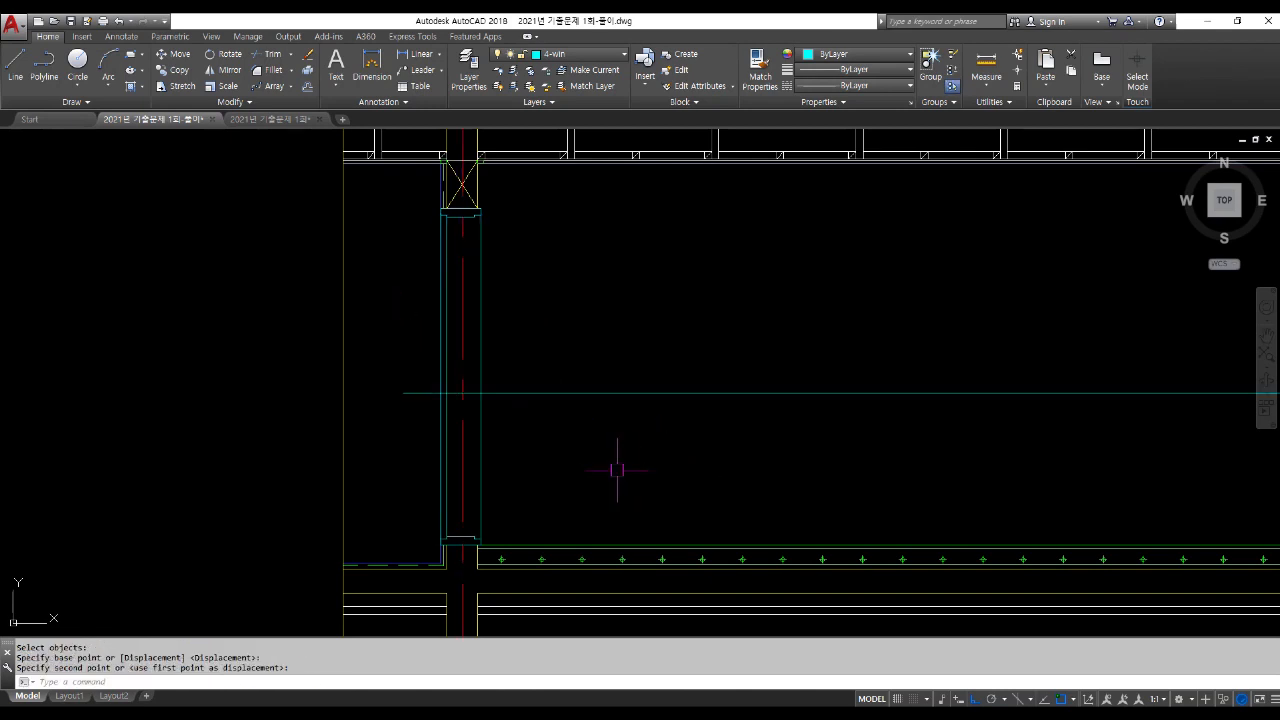
Step: Draw a circle of radius 50 centred where the height guide crosses the door leaf's outer left line
{"action": "key", "text": "Escape"}
{"action": "key", "text": "Escape"}
{"action": "type", "text": "c"}
{"action": "key", "text": "Return"}
{"action": "scroll", "coordinate": [437, 395], "scroll_direction": "up", "scroll_amount": 2}
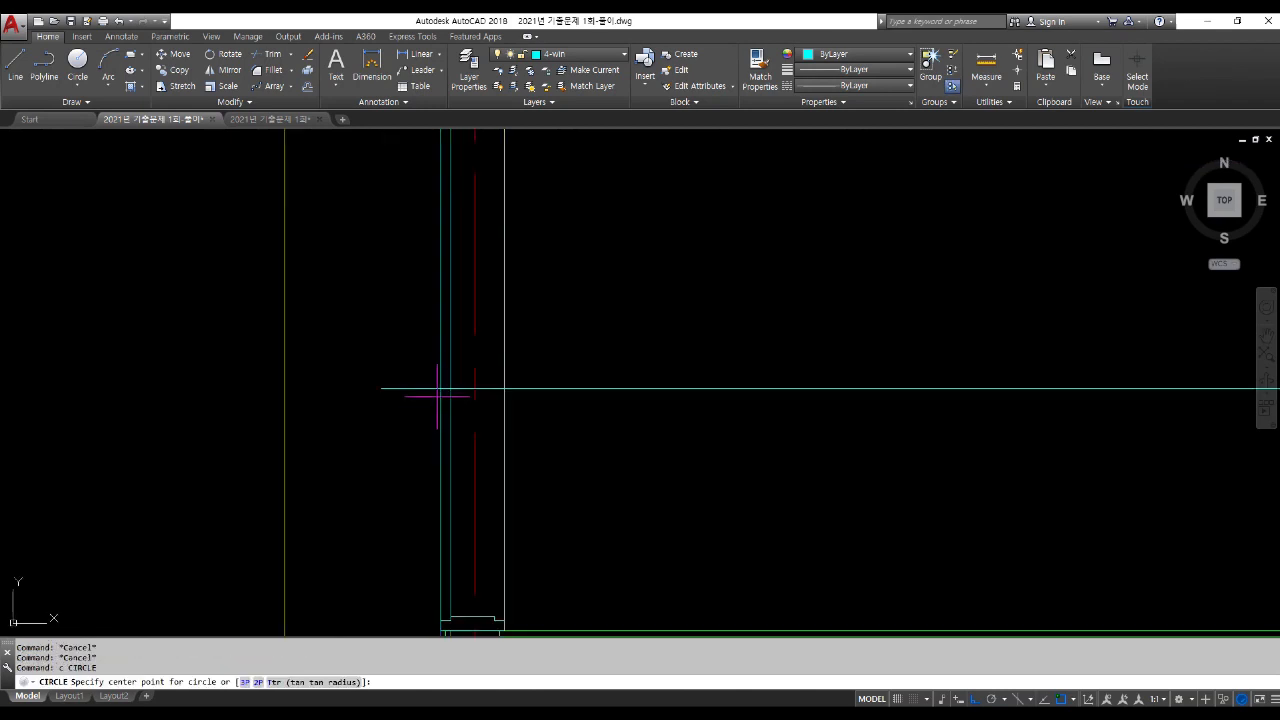
{"action": "left_click", "coordinate": [441, 387]}
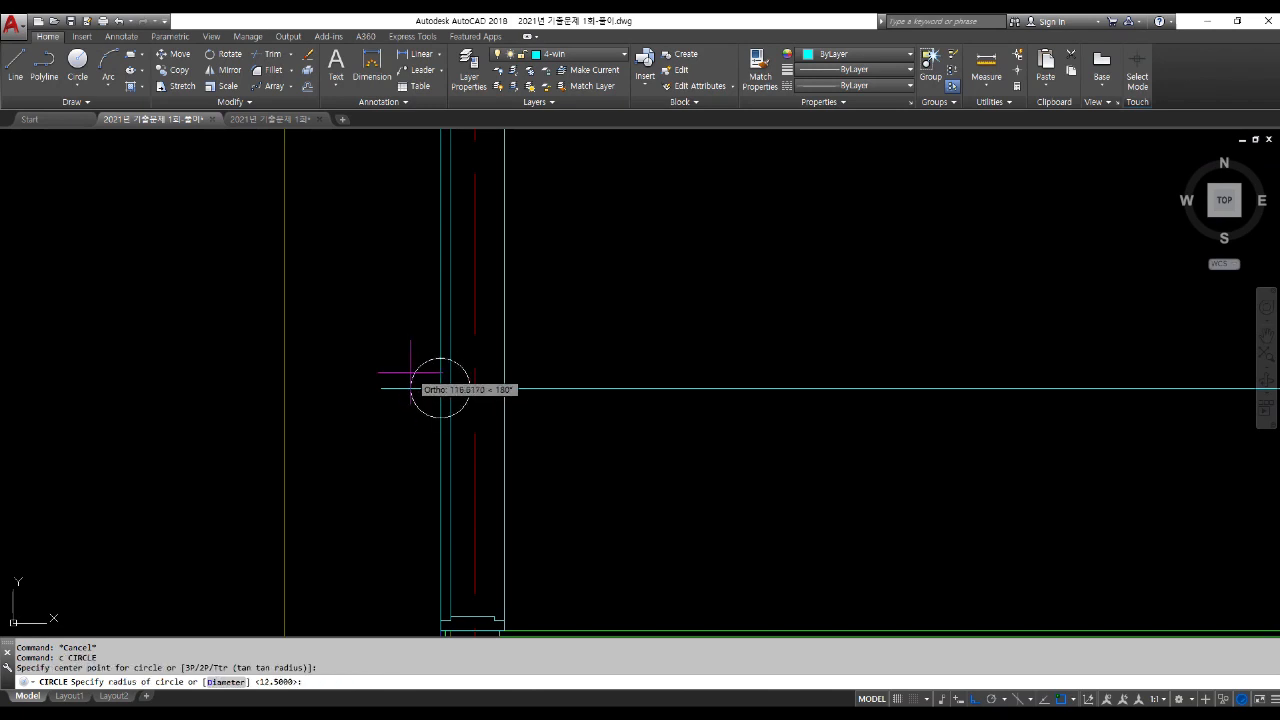
{"action": "type", "text": "50"}
{"action": "key", "text": "Return"}
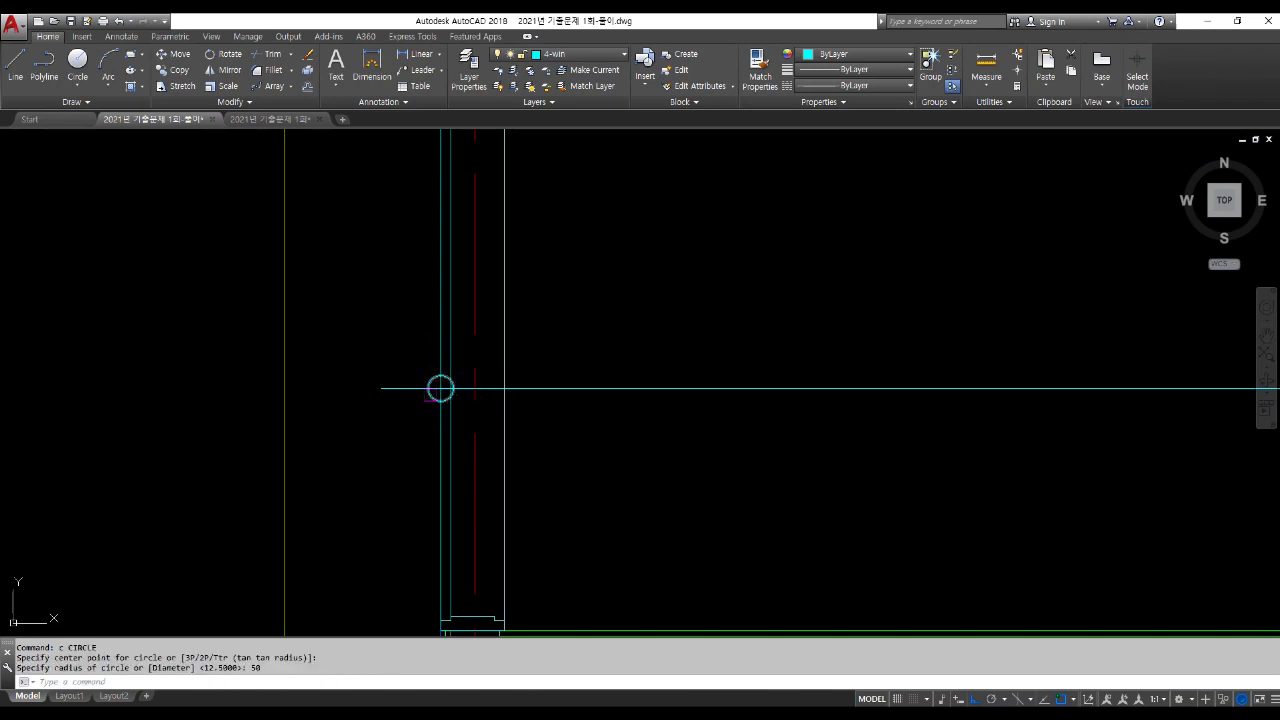
Step: Move the circle by its right quadrant onto the door leaf's left line so it touches the leaf from outside
{"action": "scroll", "coordinate": [435, 393], "scroll_direction": "up", "scroll_amount": 3}
{"action": "type", "text": "m"}
{"action": "key", "text": "Return"}
{"action": "left_click", "coordinate": [484, 384]}
{"action": "key", "text": "Return"}
{"action": "left_click", "coordinate": [484, 380]}
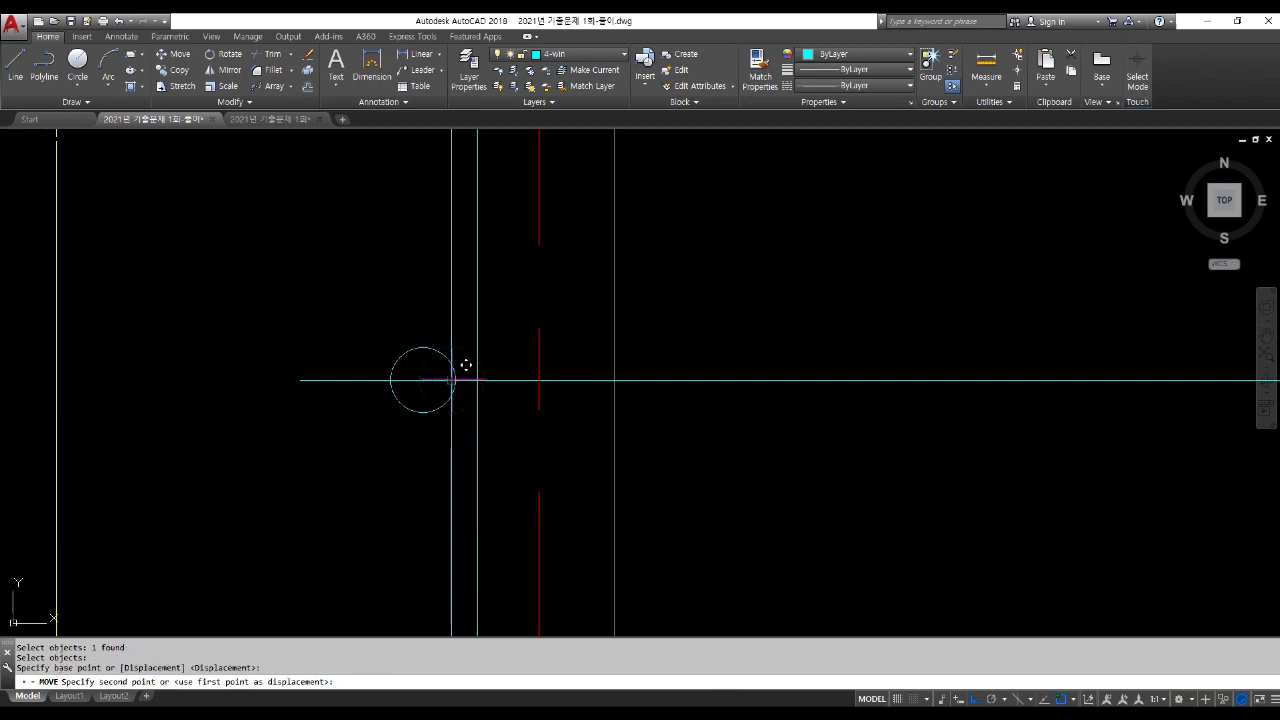
{"action": "left_click", "coordinate": [452, 380]}
Step: Copy the circle from its left quadrant to the guide's intersection with the door leaf's right line
{"action": "type", "text": "co"}
{"action": "key", "text": "Return"}
{"action": "left_click", "coordinate": [401, 412]}
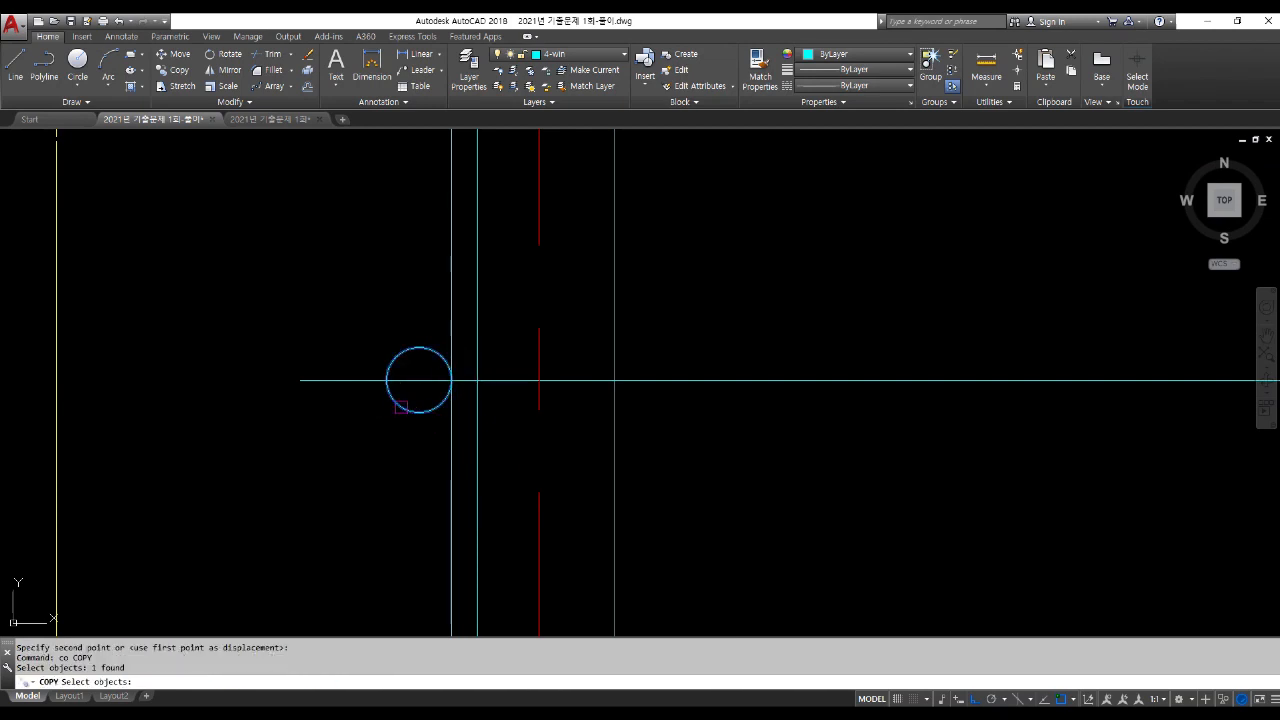
{"action": "key", "text": "Return"}
{"action": "left_click", "coordinate": [385, 380]}
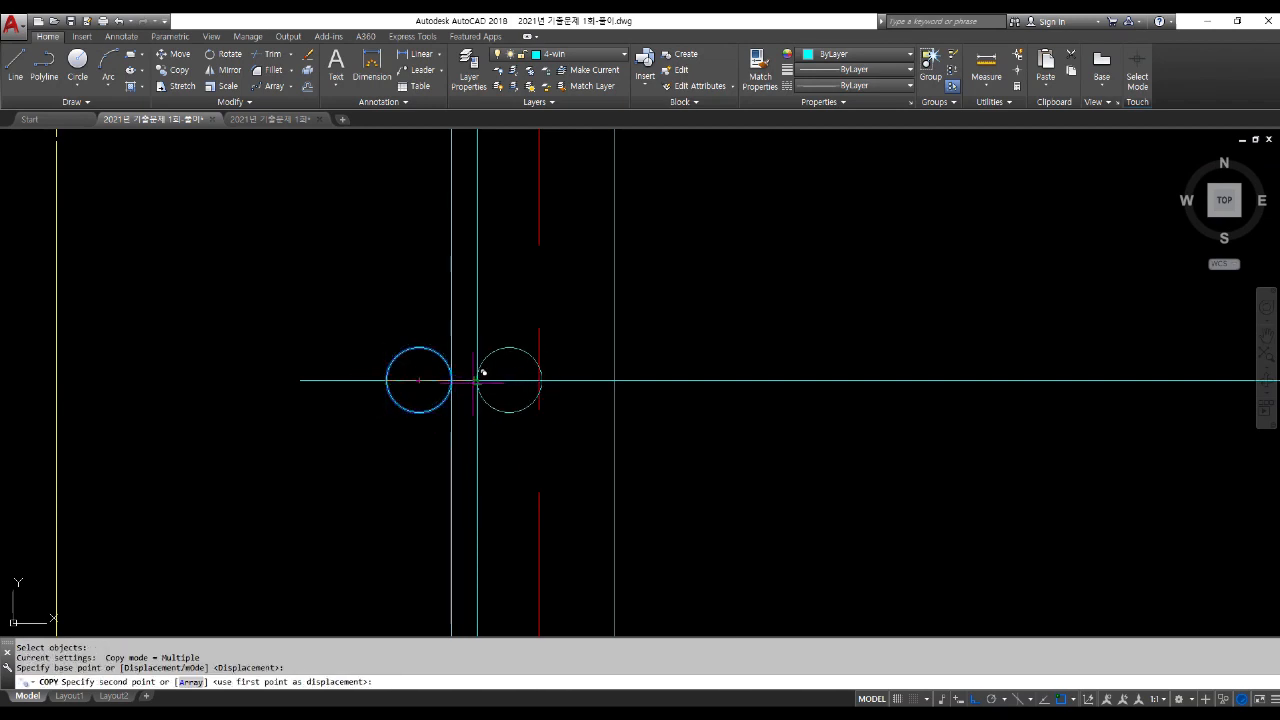
{"action": "left_click", "coordinate": [478, 380]}
{"action": "key", "text": "Return"}
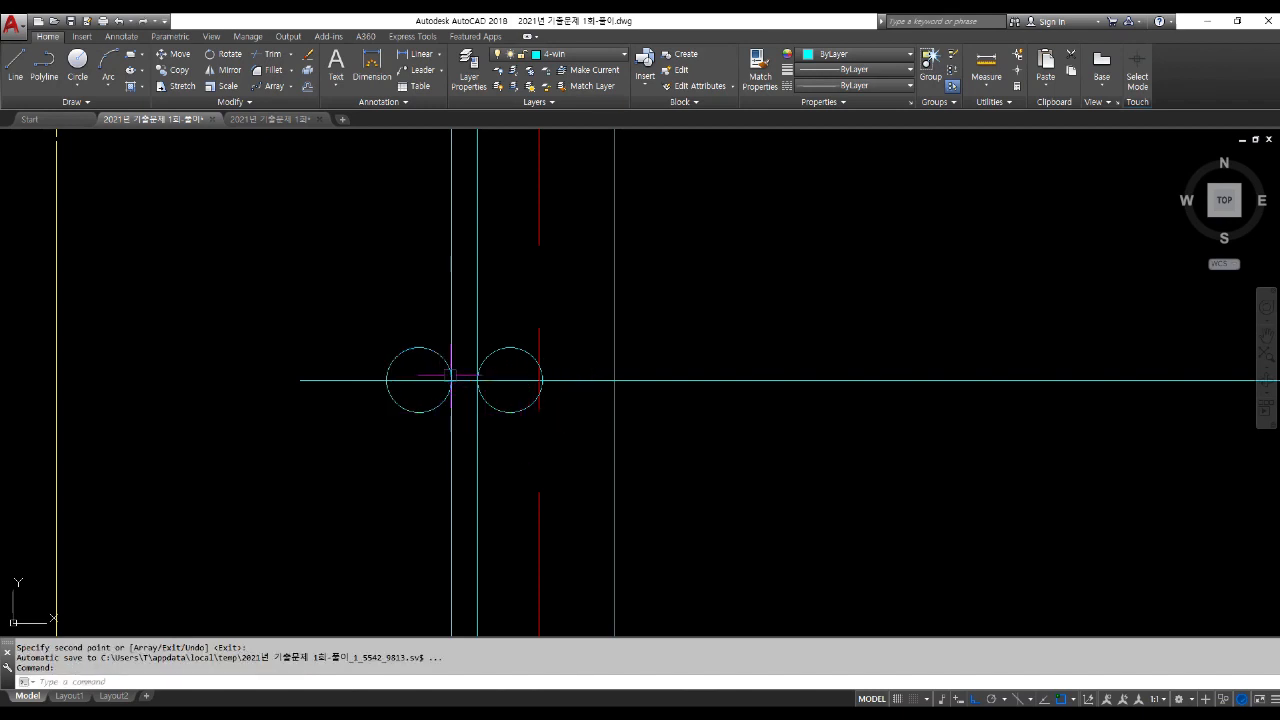
Step: Erase the horizontal height guide running through the two circles
{"action": "left_click", "coordinate": [452, 328]}
{"action": "left_click", "coordinate": [479, 325]}
{"action": "key", "text": "Escape"}
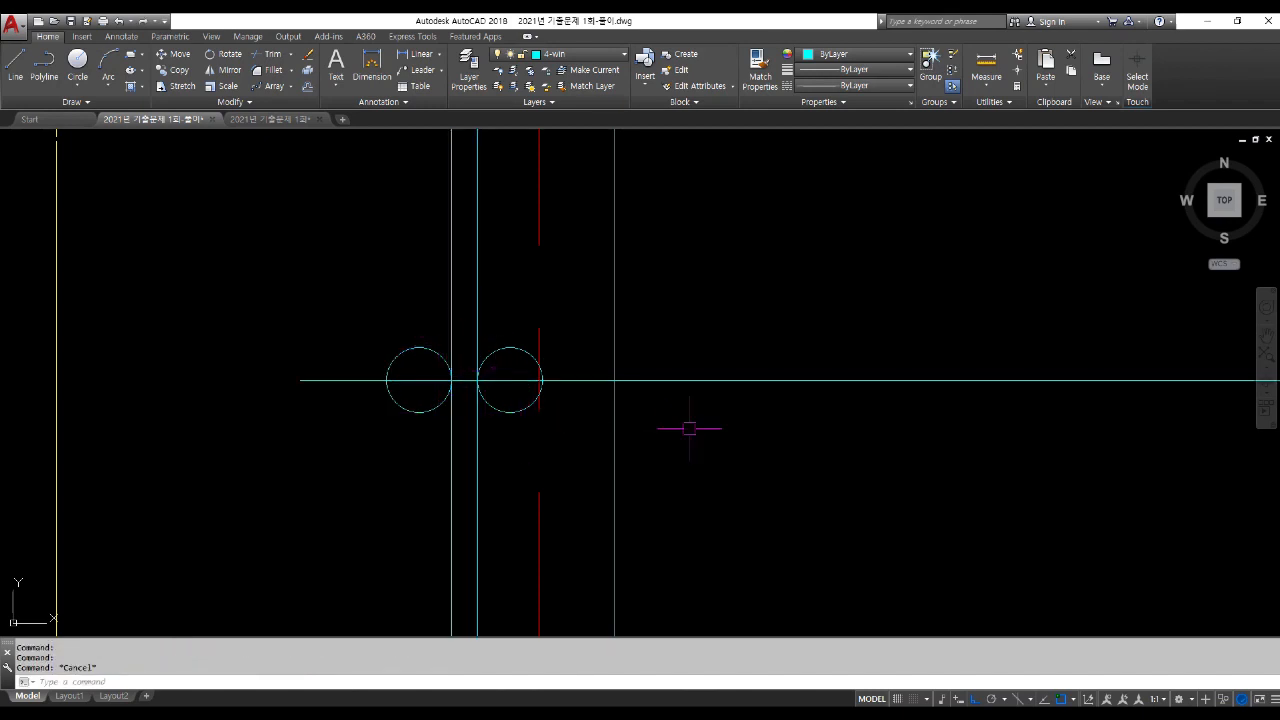
{"action": "type", "text": "e"}
{"action": "key", "text": "Return"}
{"action": "left_click", "coordinate": [689, 383]}
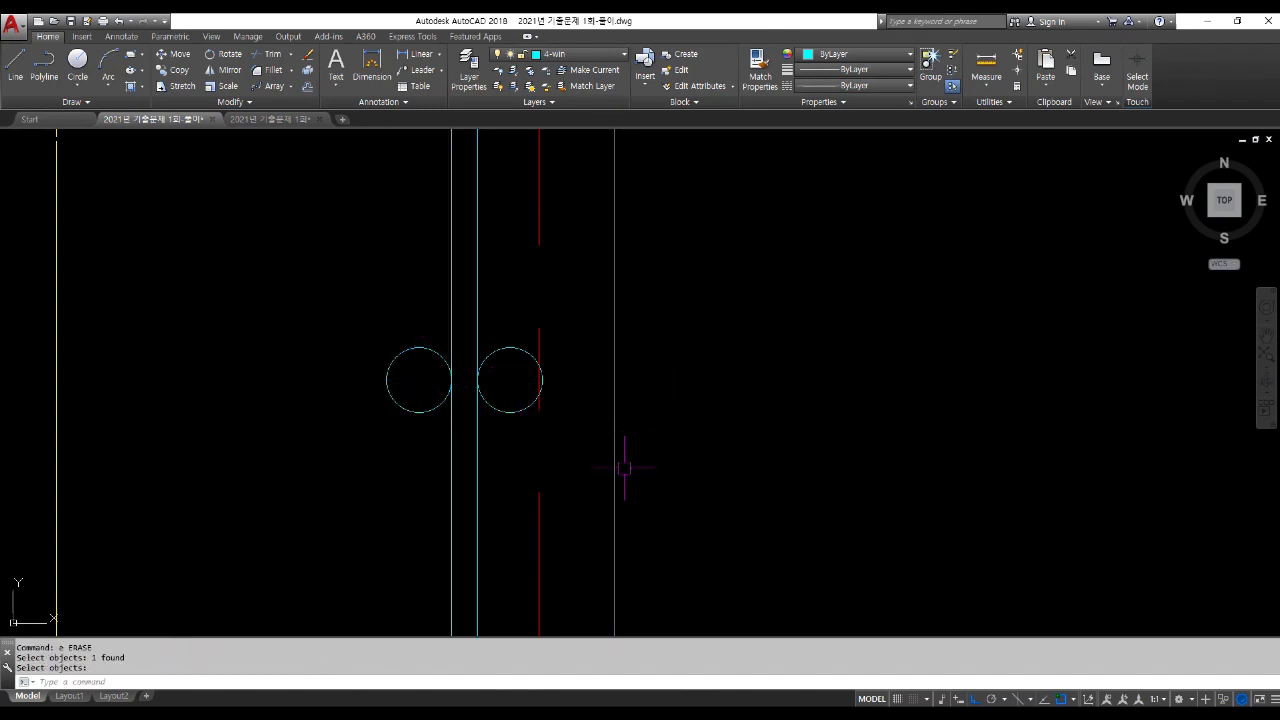
{"action": "key", "text": "Return"}
Step: Offset both door knob circles outward by 10
{"action": "type", "text": "o"}
{"action": "key", "text": "Return"}
{"action": "type", "text": "10"}
{"action": "key", "text": "Return"}
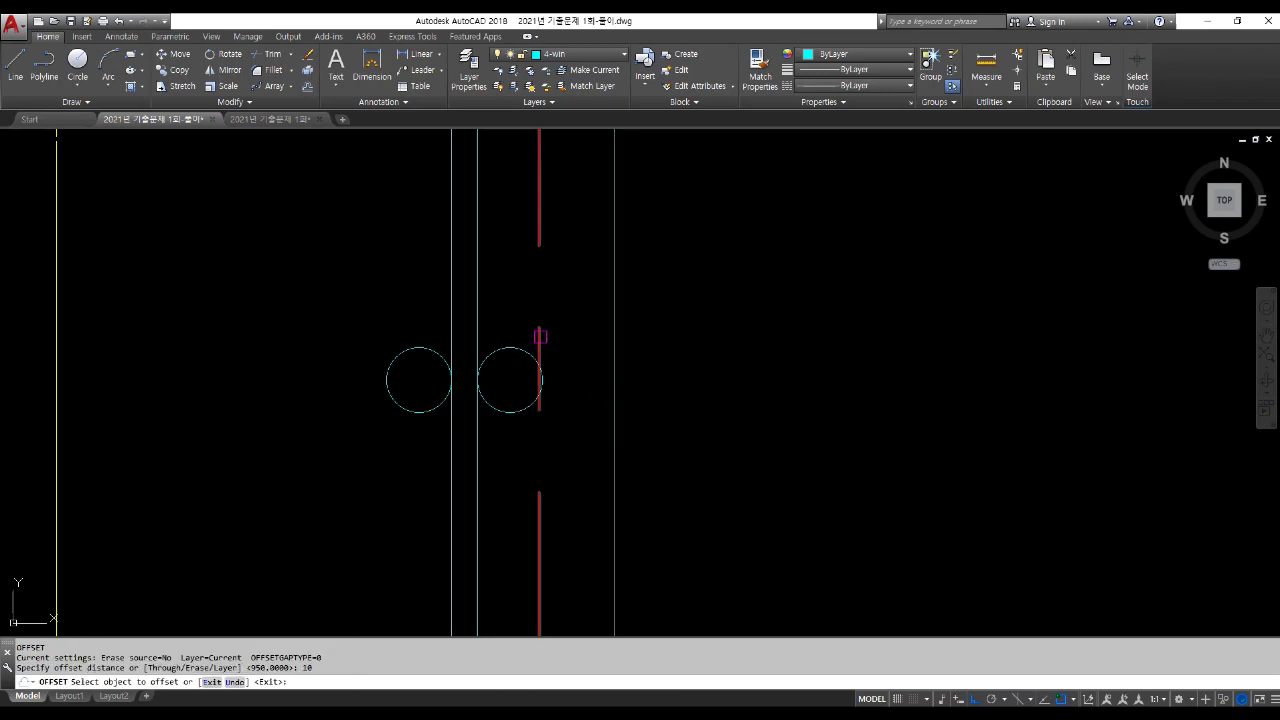
{"action": "left_click", "coordinate": [522, 350]}
{"action": "left_click", "coordinate": [453, 322]}
{"action": "left_click", "coordinate": [407, 349]}
{"action": "left_click", "coordinate": [385, 305]}
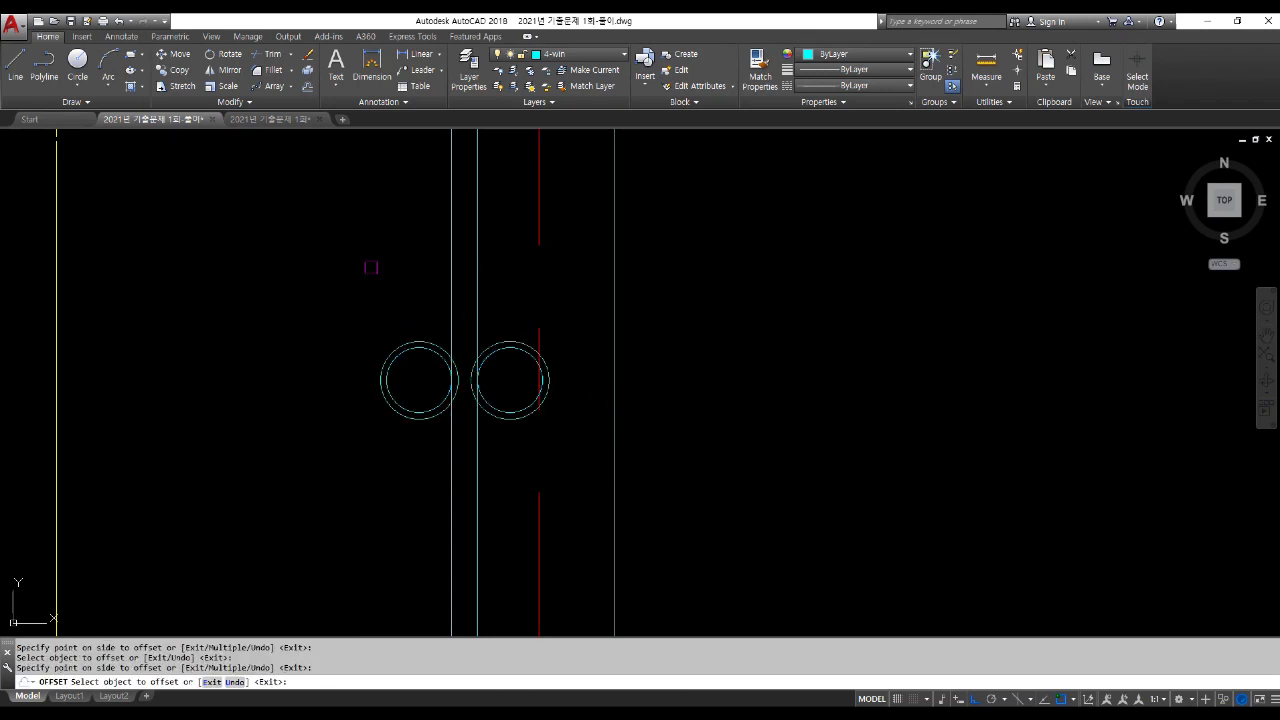
{"action": "key", "text": "Return"}
Step: Draw horizontal and vertical centre lines across the left knob, spanning the outer circle's quadrants
{"action": "type", "text": "l"}
{"action": "key", "text": "Return"}
{"action": "left_click", "coordinate": [376, 388]}
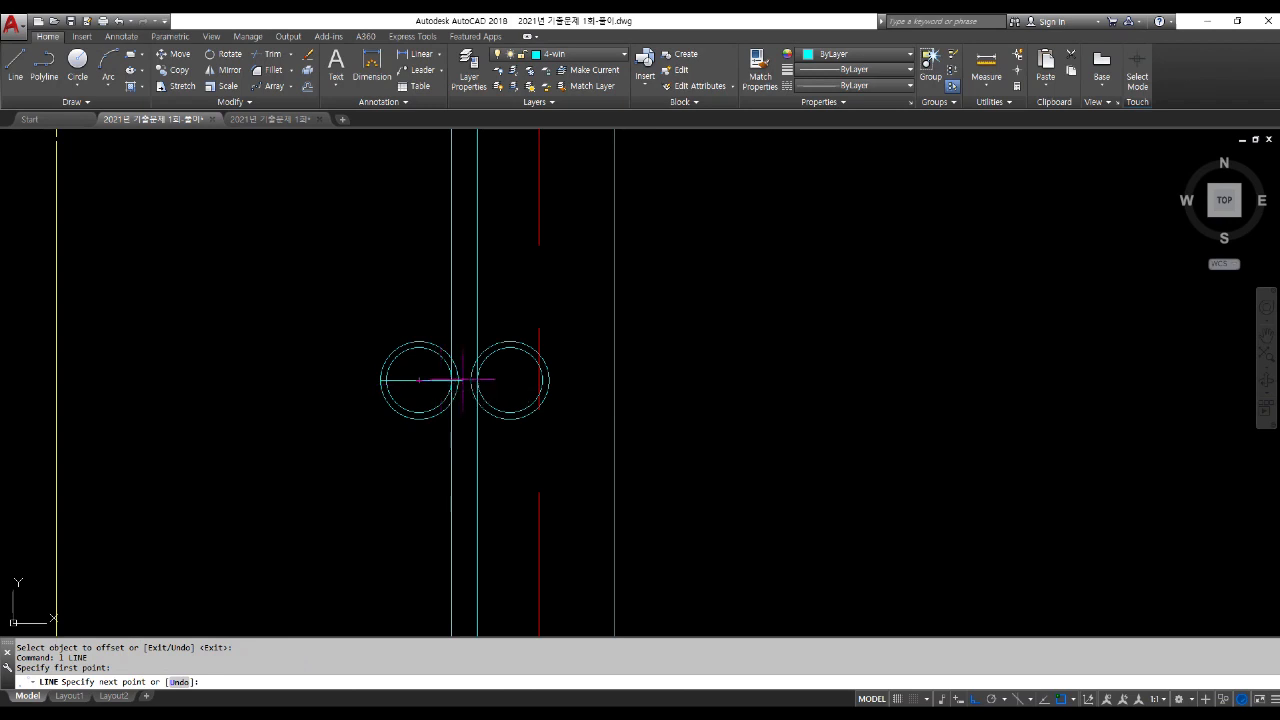
{"action": "left_click", "coordinate": [458, 379]}
{"action": "key", "text": "Return"}
{"action": "key", "text": "Return"}
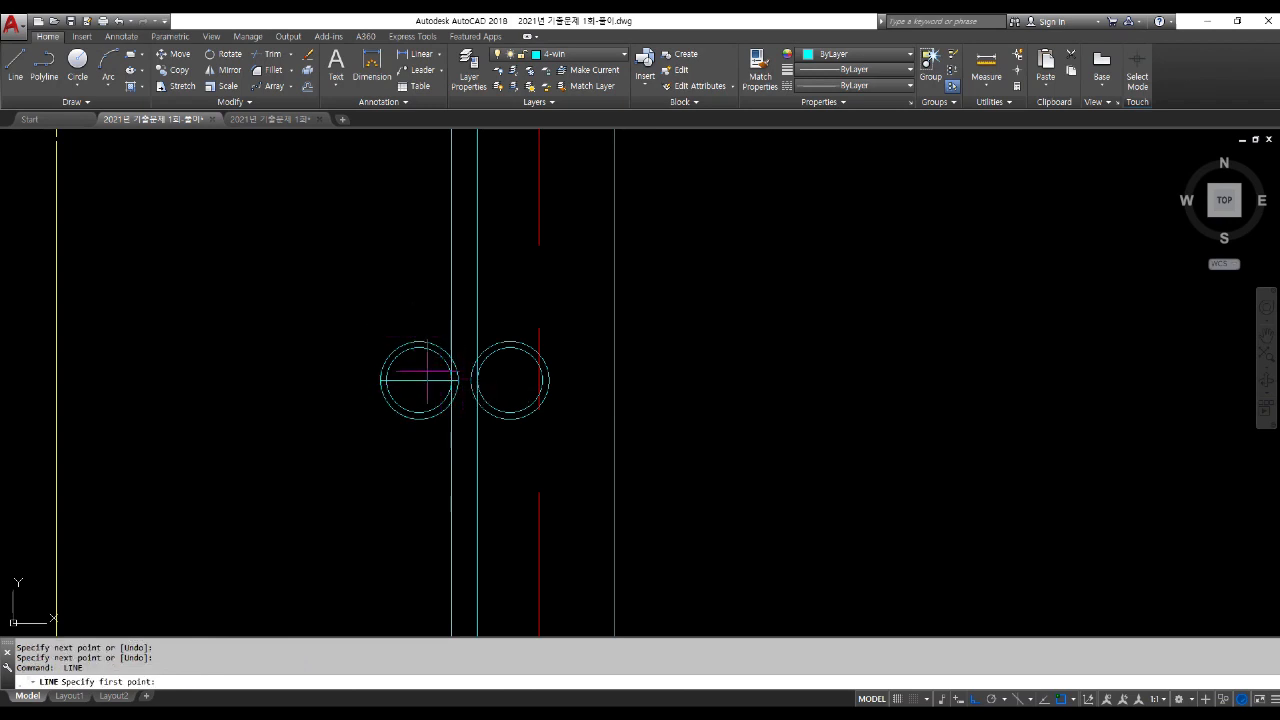
{"action": "left_click", "coordinate": [419, 342]}
{"action": "left_click", "coordinate": [419, 418]}
{"action": "key", "text": "Return"}
Step: Draw vertical and horizontal centre lines across the right knob, spanning the outer circle's quadrants
{"action": "key", "text": "Return"}
{"action": "left_click", "coordinate": [510, 418]}
{"action": "left_click", "coordinate": [510, 342]}
{"action": "key", "text": "Return"}
{"action": "key", "text": "Return"}
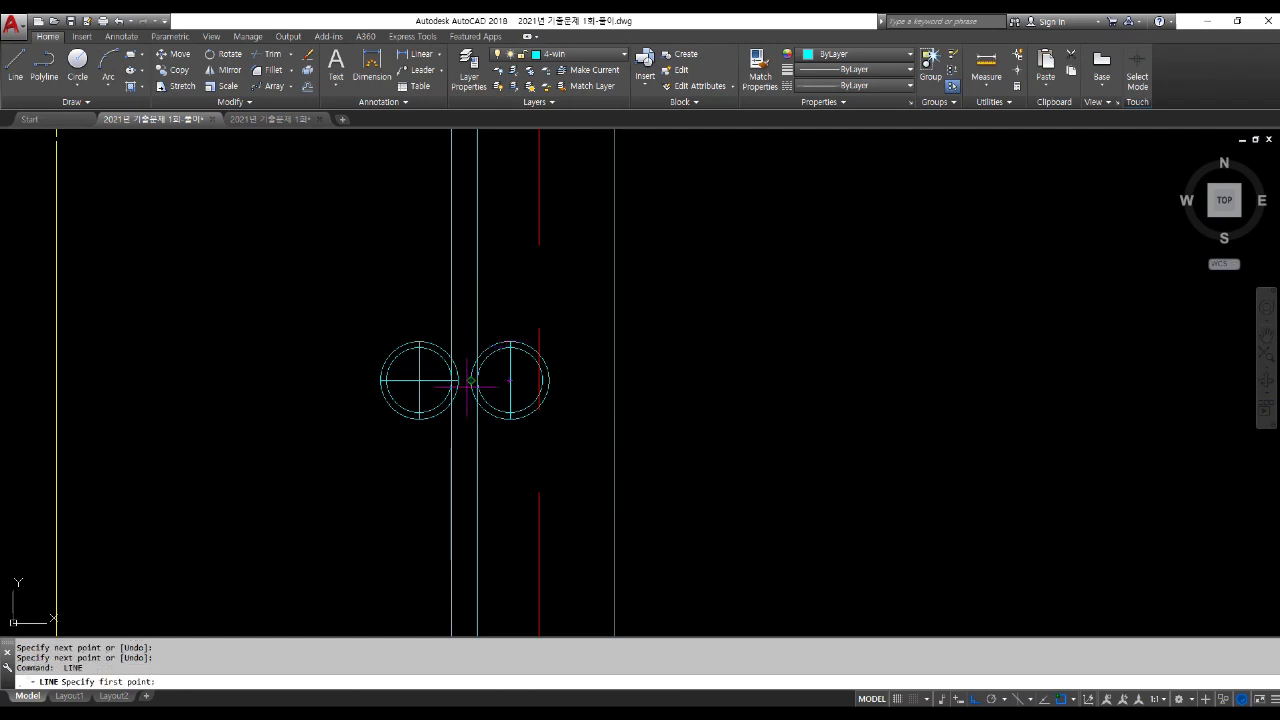
{"action": "left_click", "coordinate": [472, 380]}
{"action": "left_click", "coordinate": [549, 380]}
{"action": "key", "text": "Return"}
Step: Erase the outer offset circle around each of the two knobs
{"action": "type", "text": "e"}
{"action": "key", "text": "Return"}
{"action": "scroll", "coordinate": [532, 419], "scroll_direction": "up", "scroll_amount": 4}
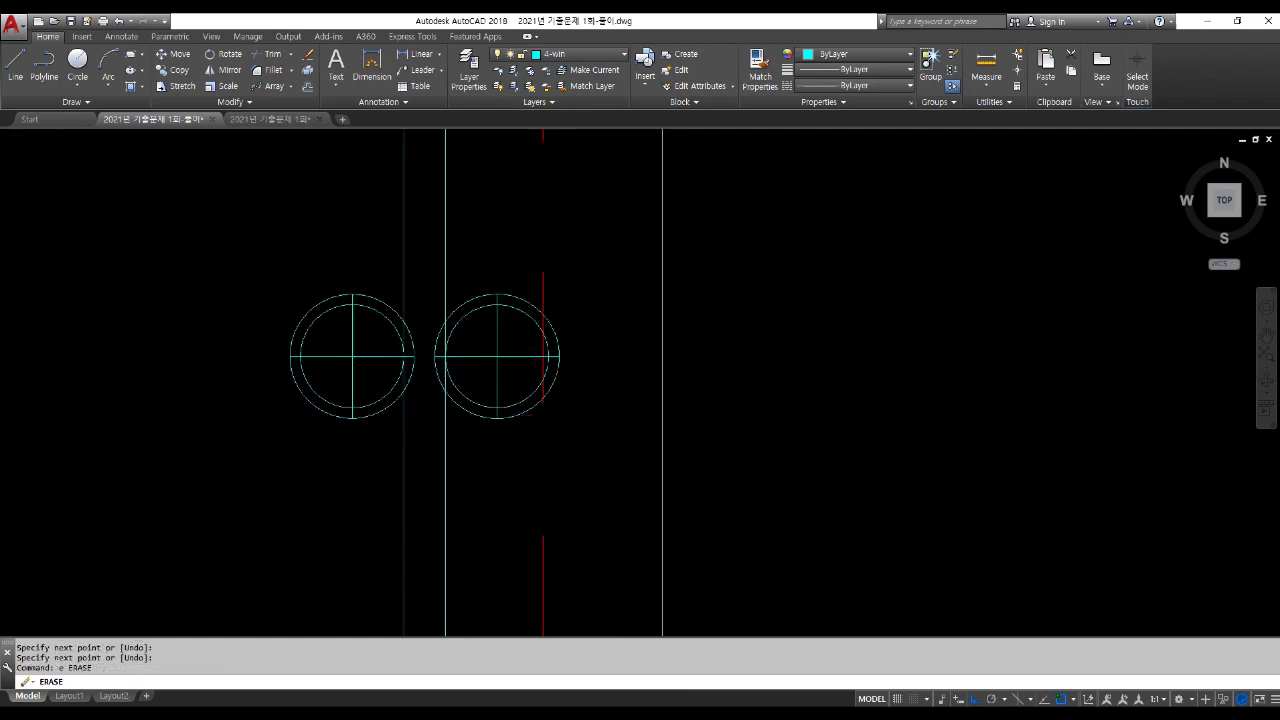
{"action": "left_click", "coordinate": [514, 411]}
{"action": "key", "text": "Escape"}
{"action": "key", "text": "Escape"}
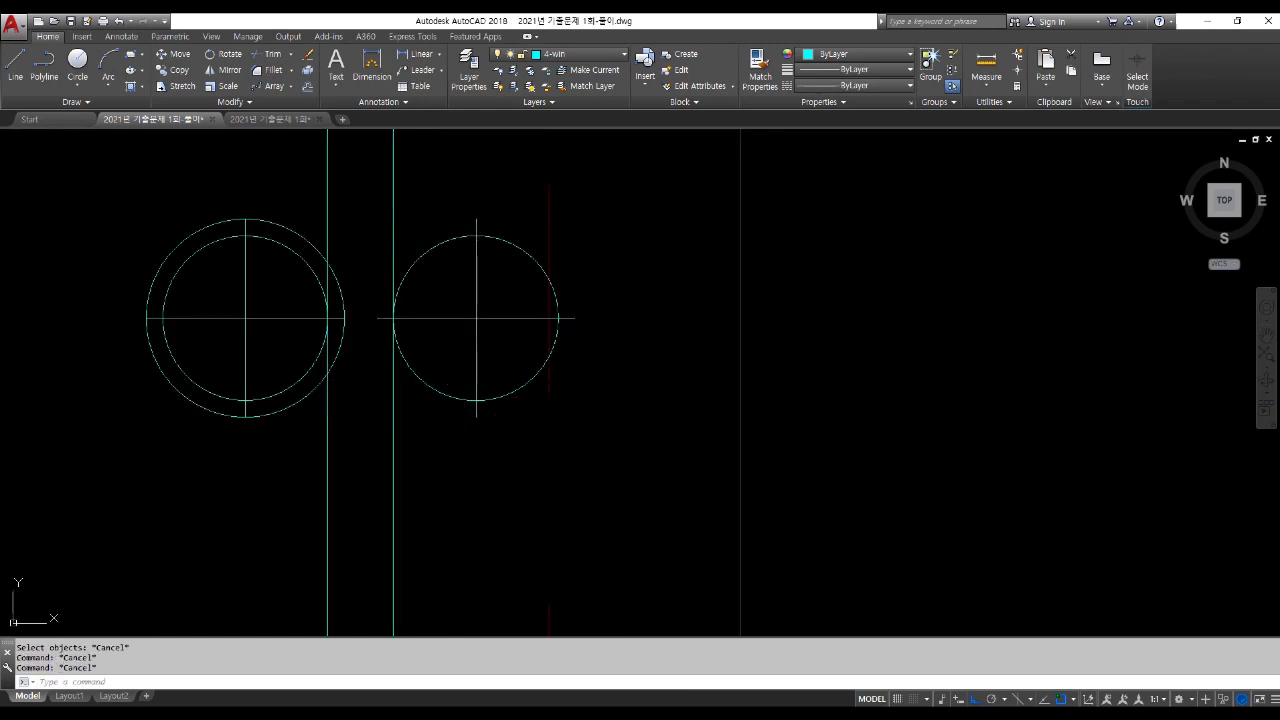
{"action": "key", "text": "Return"}
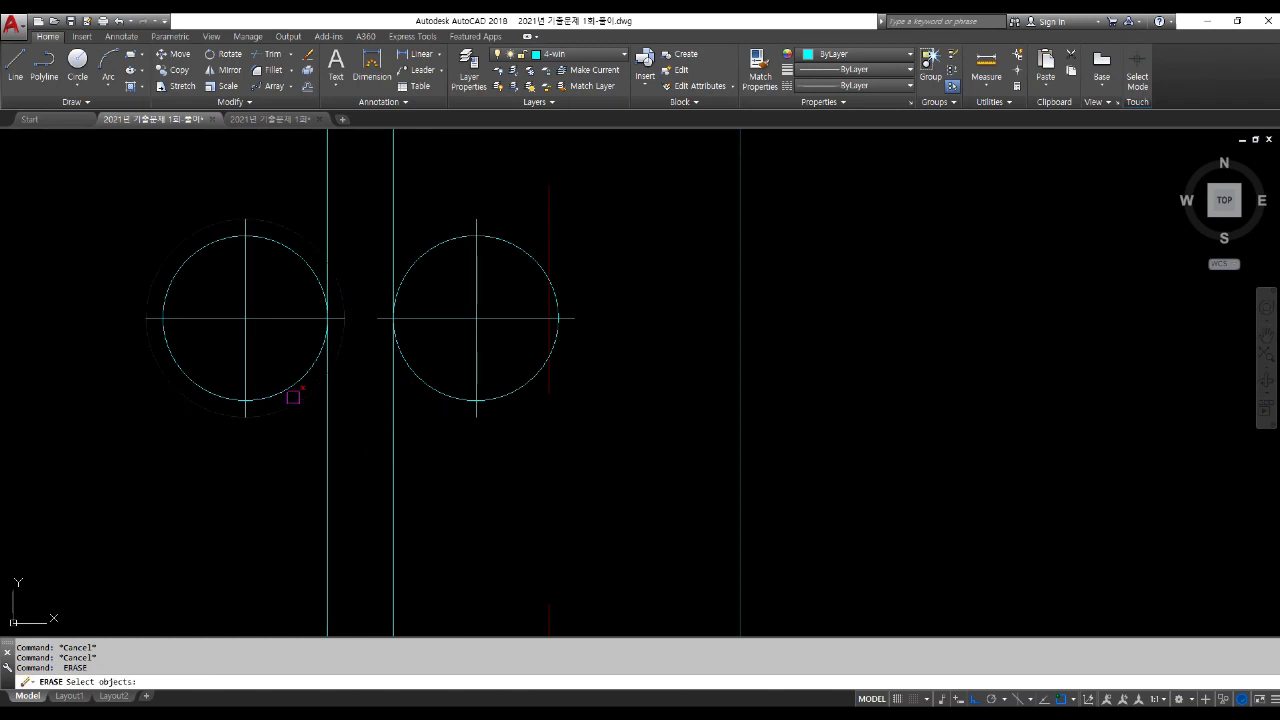
{"action": "left_click", "coordinate": [293, 397]}
{"action": "key", "text": "Return"}
{"action": "key", "text": "Escape"}
{"action": "key", "text": "Escape"}
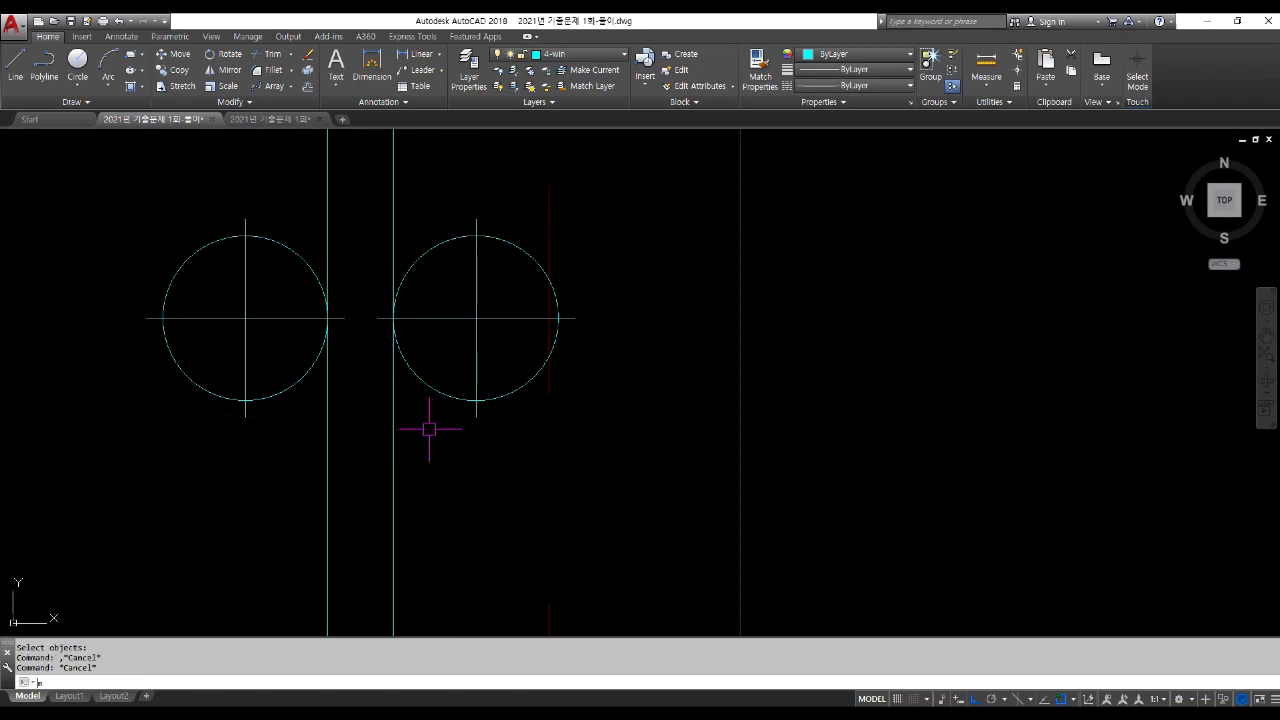
Step: Match the centre lines of both knob circles to the properties of the red wall axis line
{"action": "key", "text": "Return"}
{"action": "left_click", "coordinate": [549, 392]}
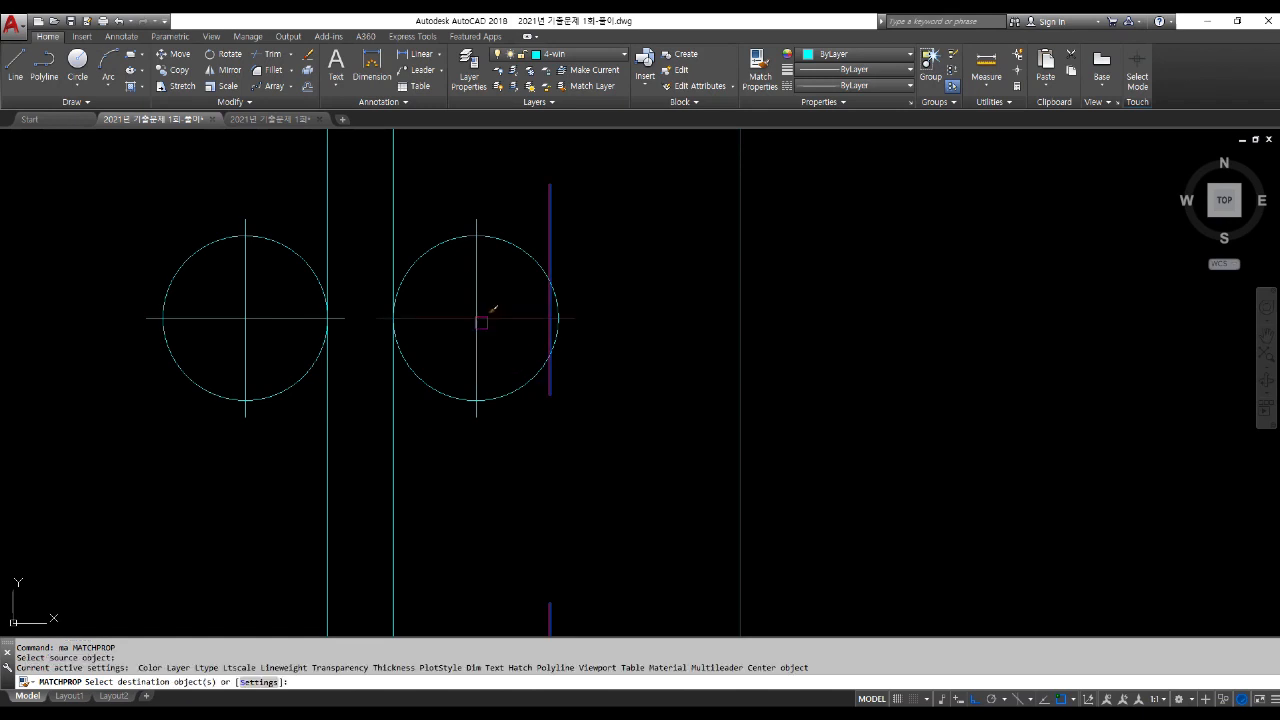
{"action": "left_click", "coordinate": [483, 317]}
{"action": "left_click", "coordinate": [480, 285]}
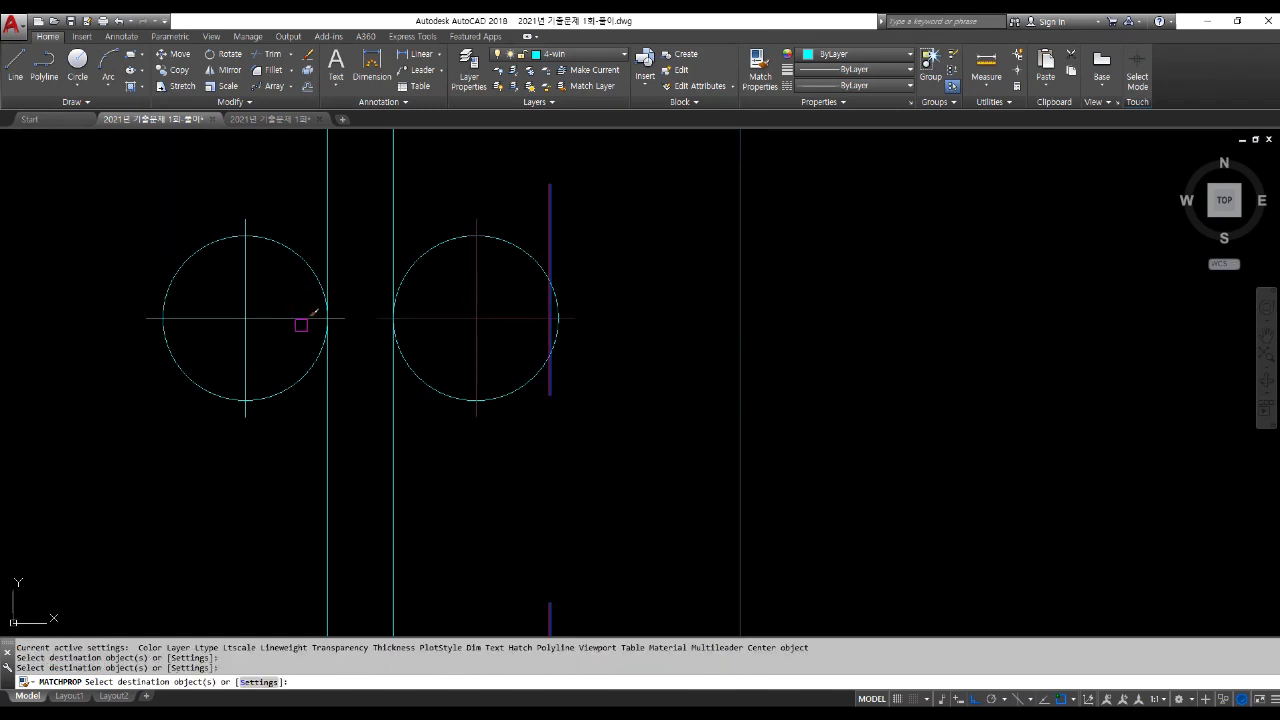
{"action": "left_click", "coordinate": [297, 319]}
{"action": "key", "text": "Escape"}
{"action": "scroll", "coordinate": [470, 445], "scroll_direction": "down", "scroll_amount": 10}
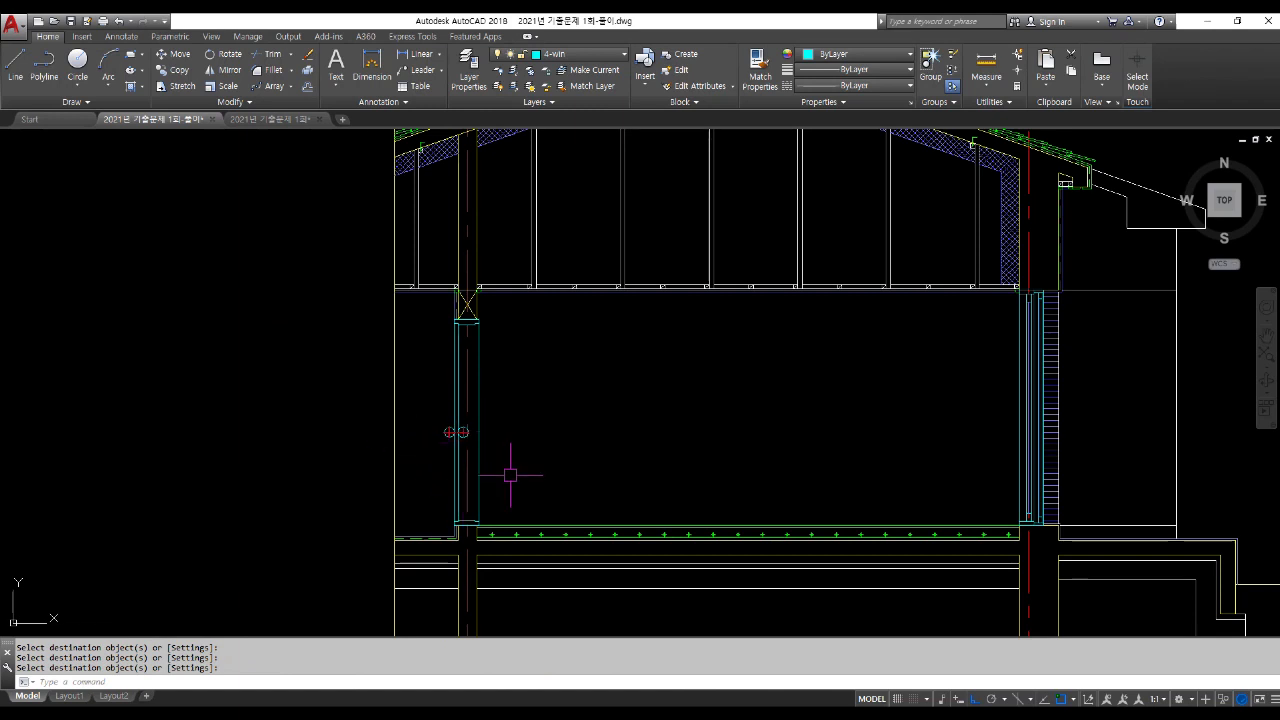
Step: Offset the vertical middle line of the plan above the section 95 to the right
{"action": "middle_click_drag", "start_coordinate": [437, 438], "coordinate": [429, 409]}
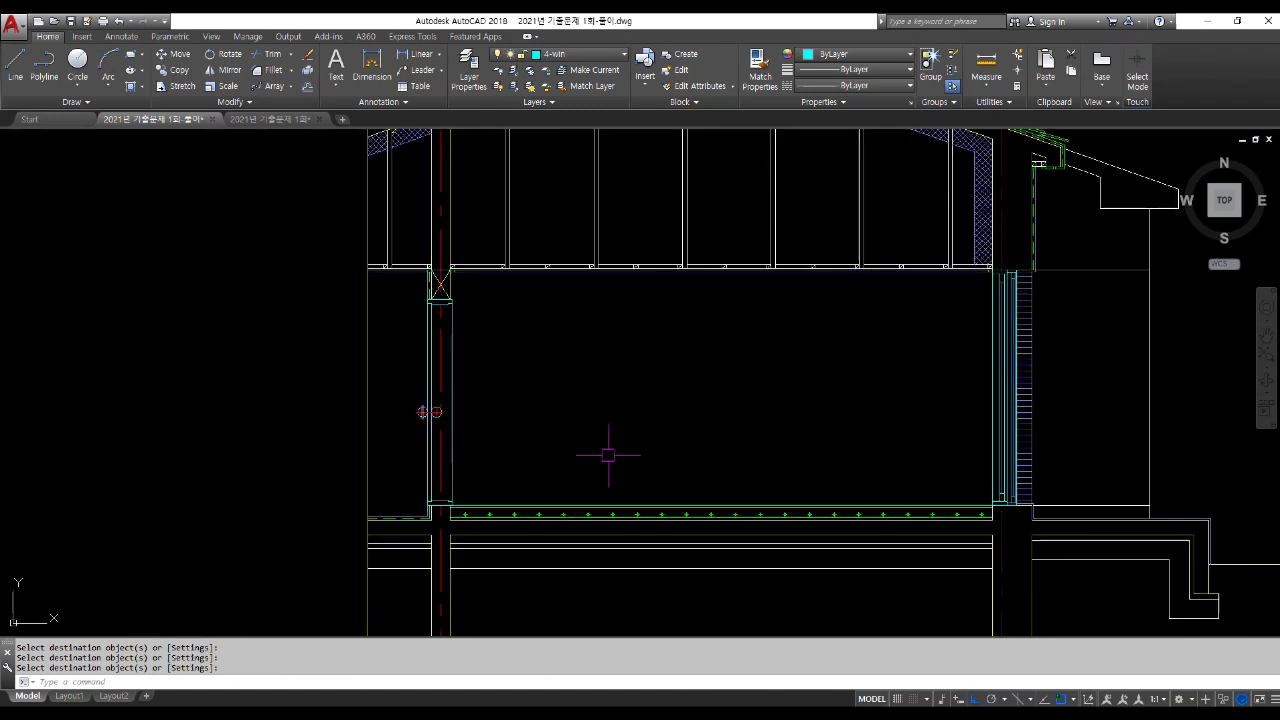
{"action": "middle_click_drag", "start_coordinate": [603, 449], "coordinate": [489, 429]}
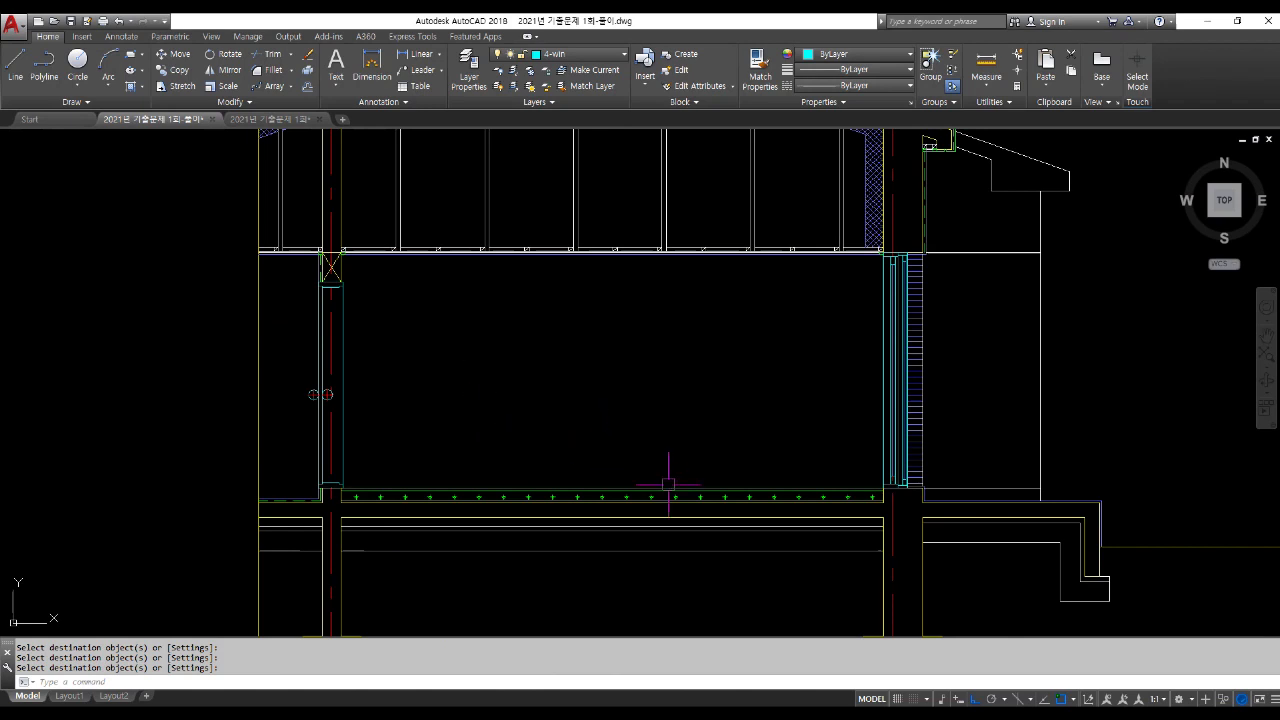
{"action": "scroll", "coordinate": [657, 458], "scroll_direction": "down", "scroll_amount": 5}
{"action": "middle_click_drag", "start_coordinate": [628, 250], "coordinate": [668, 471]}
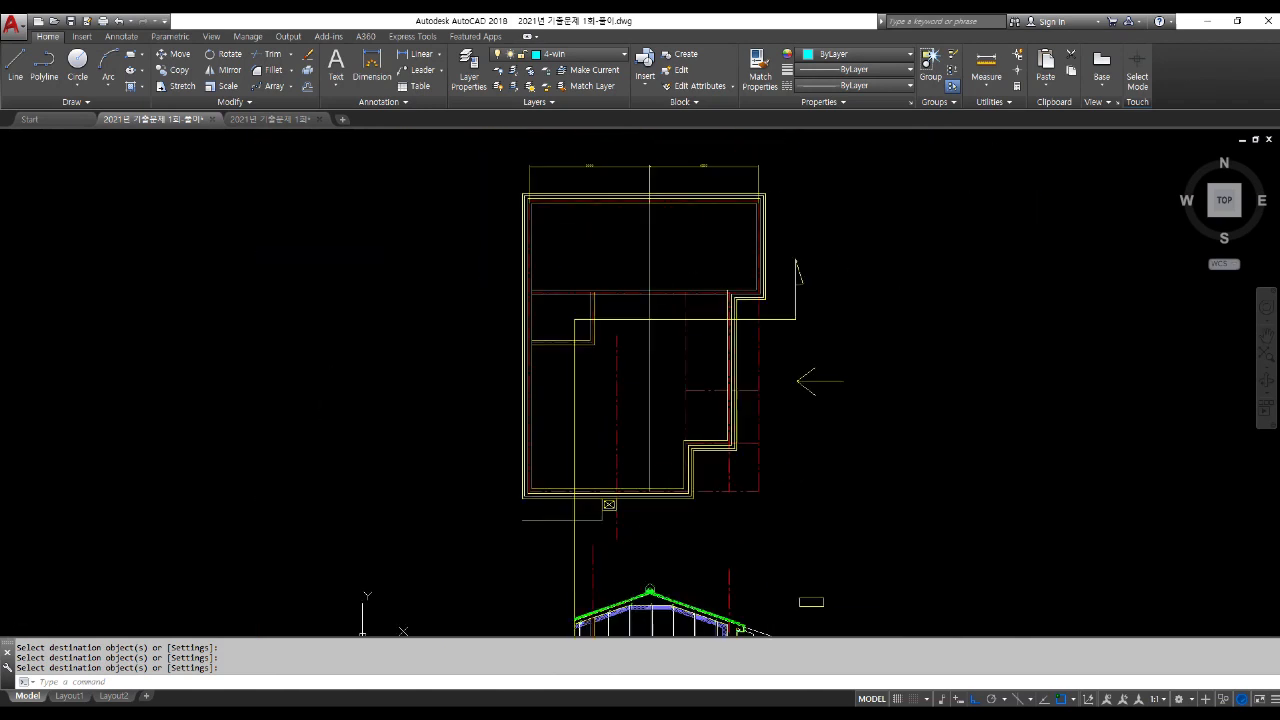
{"action": "middle_click_drag", "start_coordinate": [670, 257], "coordinate": [663, 330]}
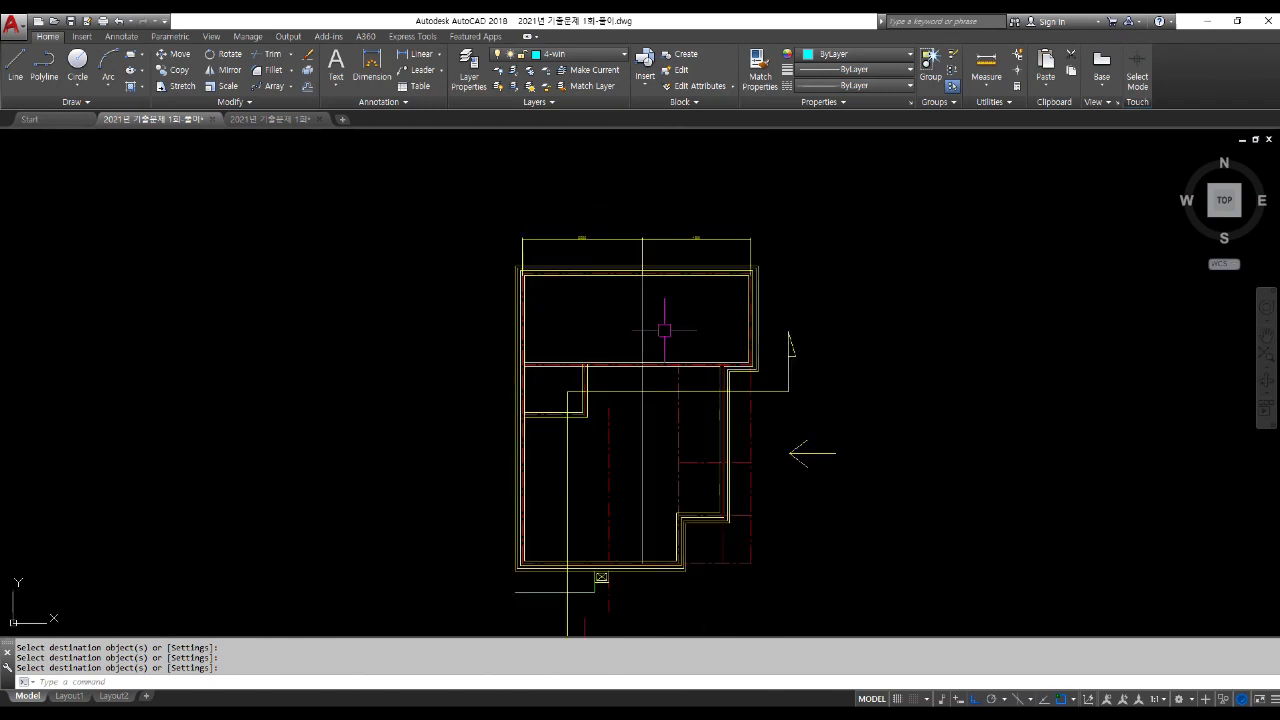
{"action": "scroll", "coordinate": [646, 360], "scroll_direction": "up", "scroll_amount": 5}
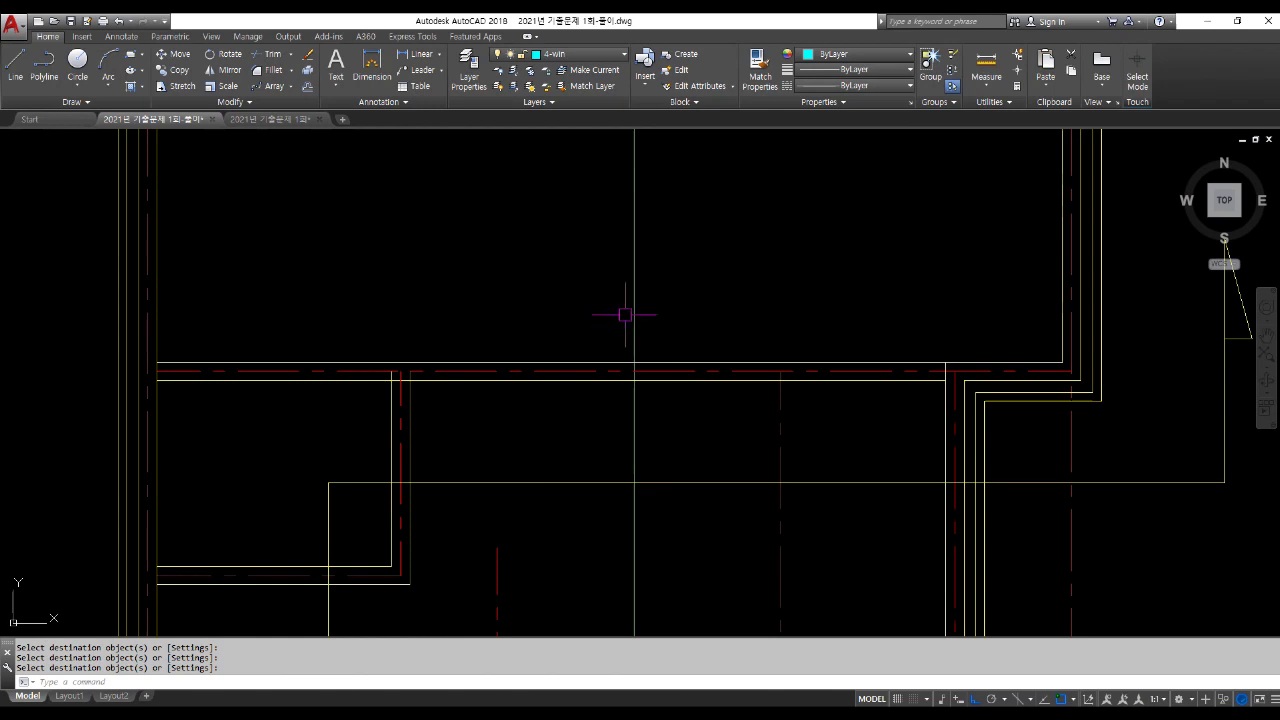
{"action": "type", "text": "o"}
{"action": "key", "text": "Return"}
{"action": "type", "text": "5"}
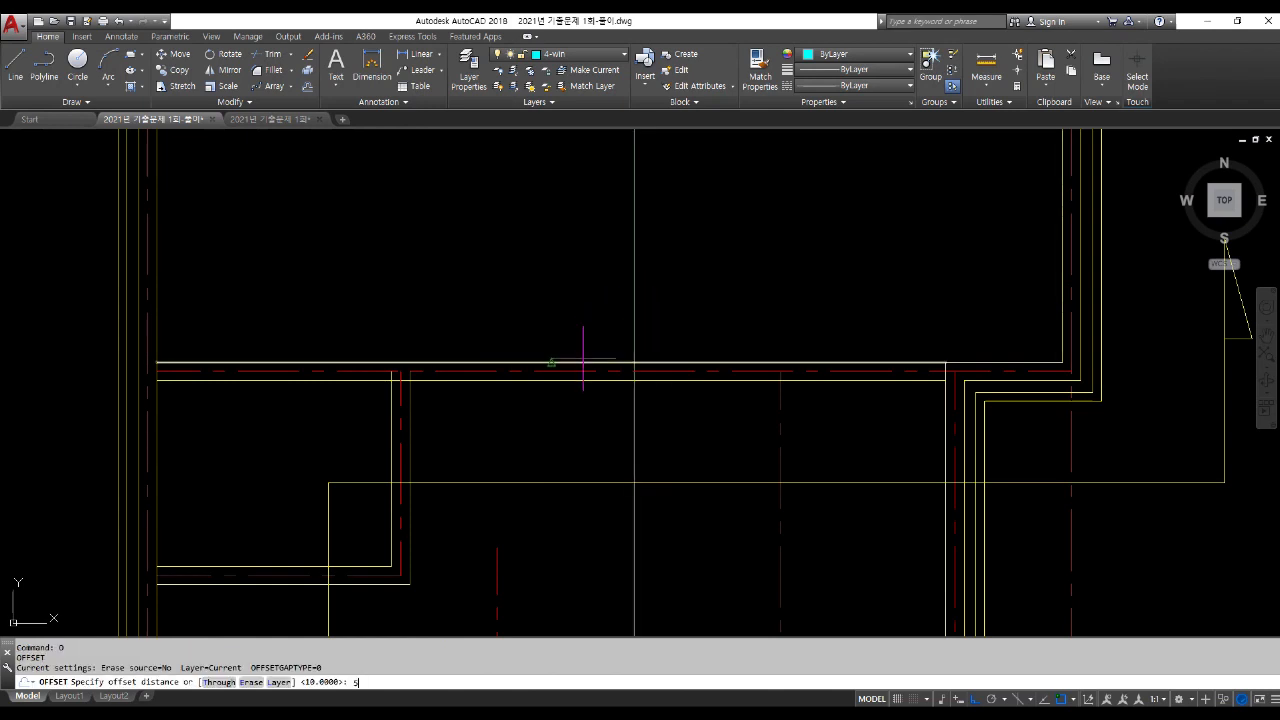
{"action": "key", "text": "BackSpace"}
{"action": "type", "text": "95"}
{"action": "key", "text": "Return"}
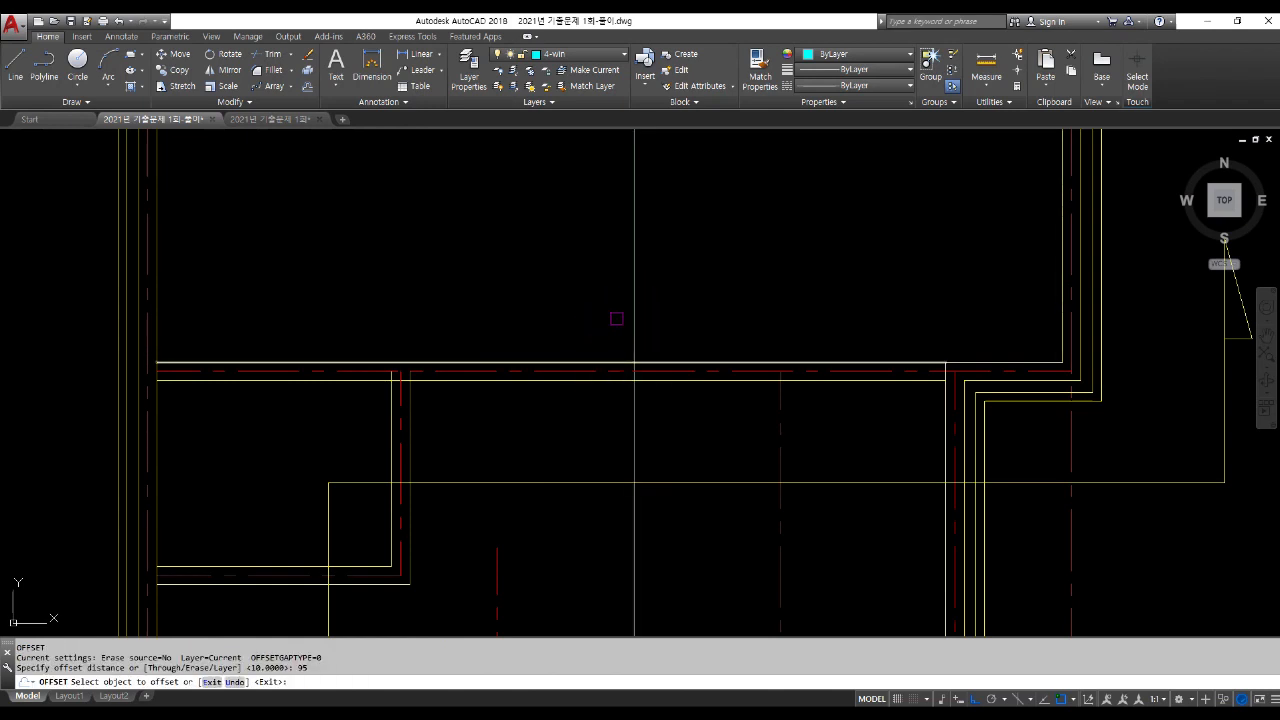
{"action": "left_click", "coordinate": [634, 318]}
{"action": "left_click", "coordinate": [690, 300]}
{"action": "key", "text": "Return"}
Step: Offset the new vertical line beside the plan's middle line another 200 to the right
{"action": "key", "text": "Return"}
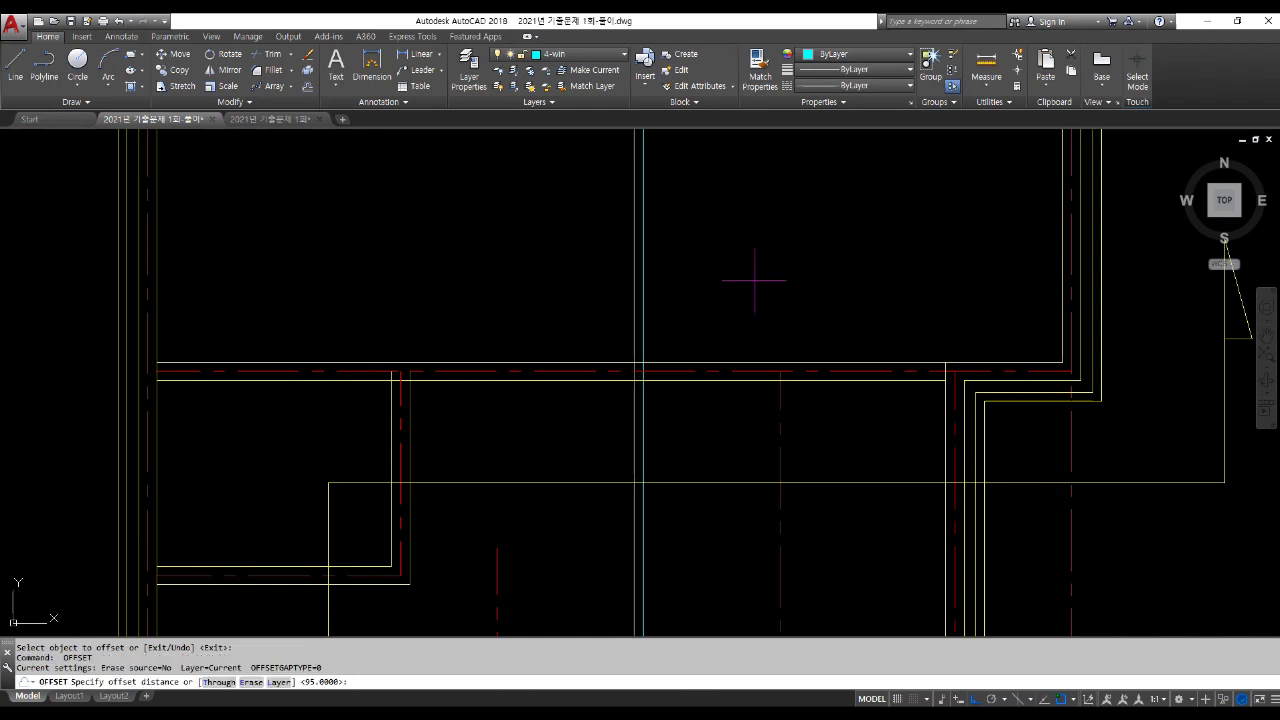
{"action": "type", "text": "200"}
{"action": "key", "text": "Return"}
{"action": "left_click", "coordinate": [645, 241]}
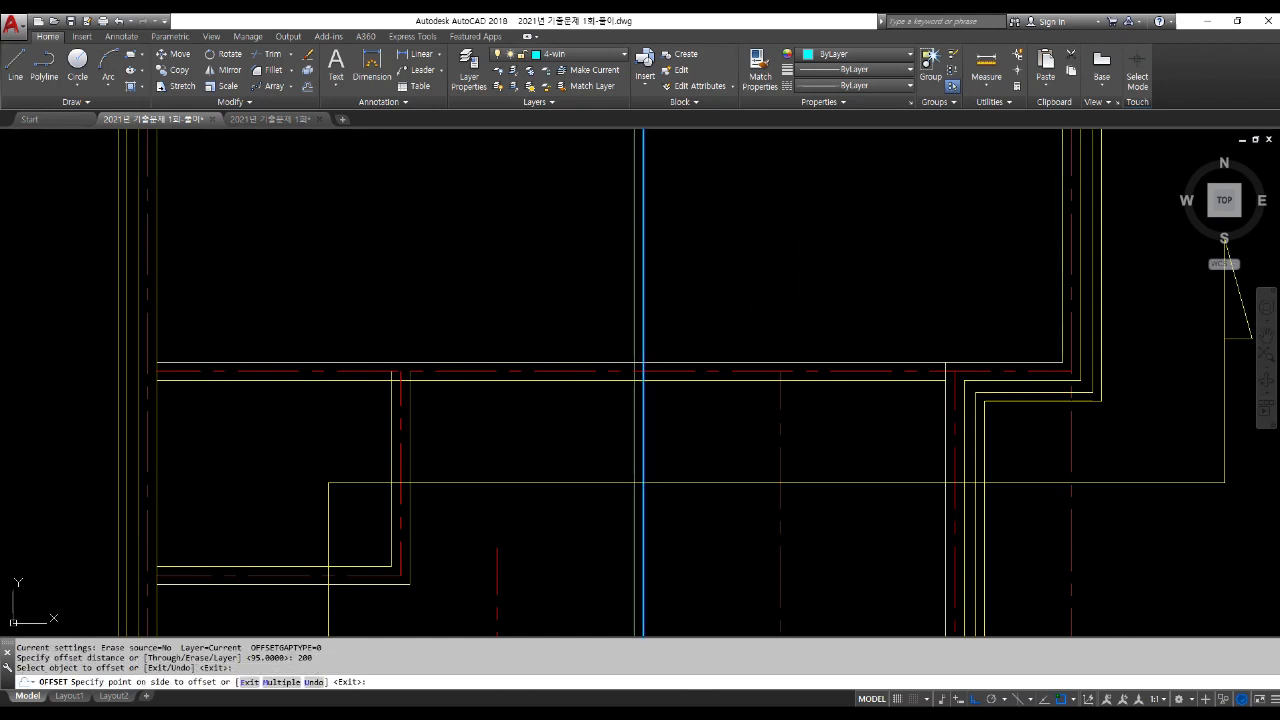
{"action": "left_click", "coordinate": [730, 296]}
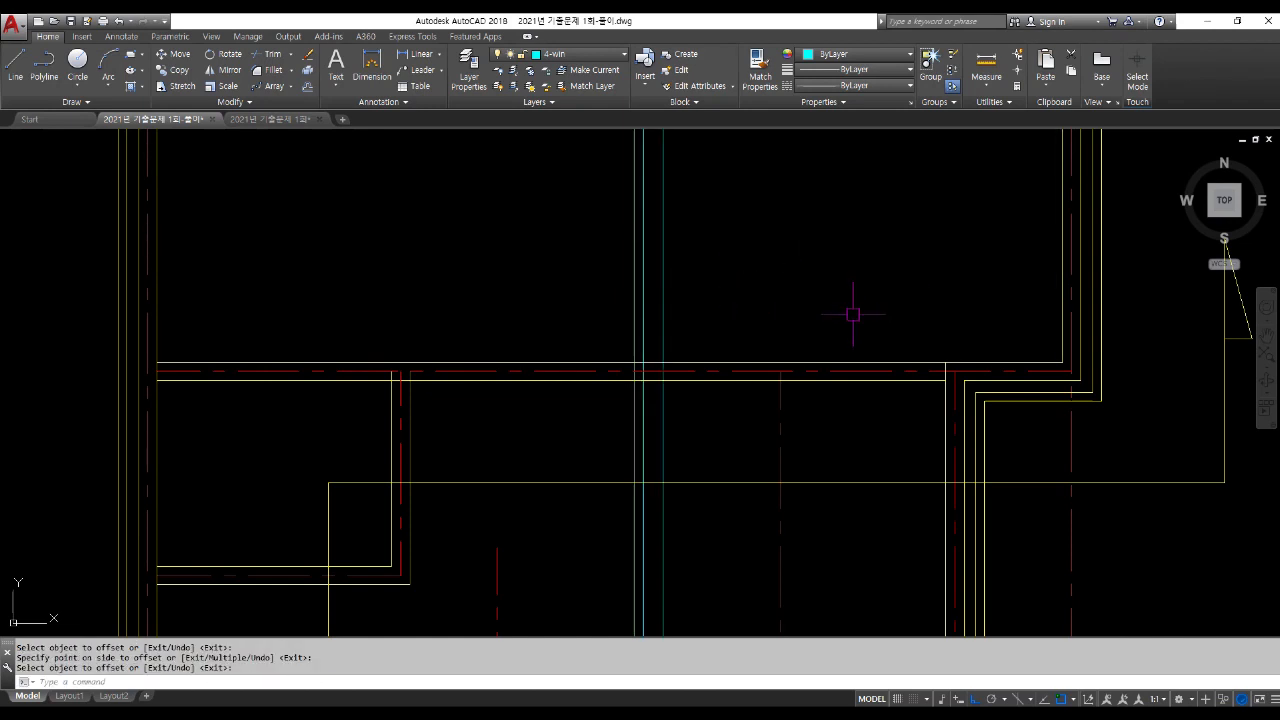
Step: Move the outermost new vertical line beside the plan's middle line straight down about 17,800 so it crosses the building section
{"action": "key", "text": "Return"}
{"action": "type", "text": "m"}
{"action": "key", "text": "Return"}
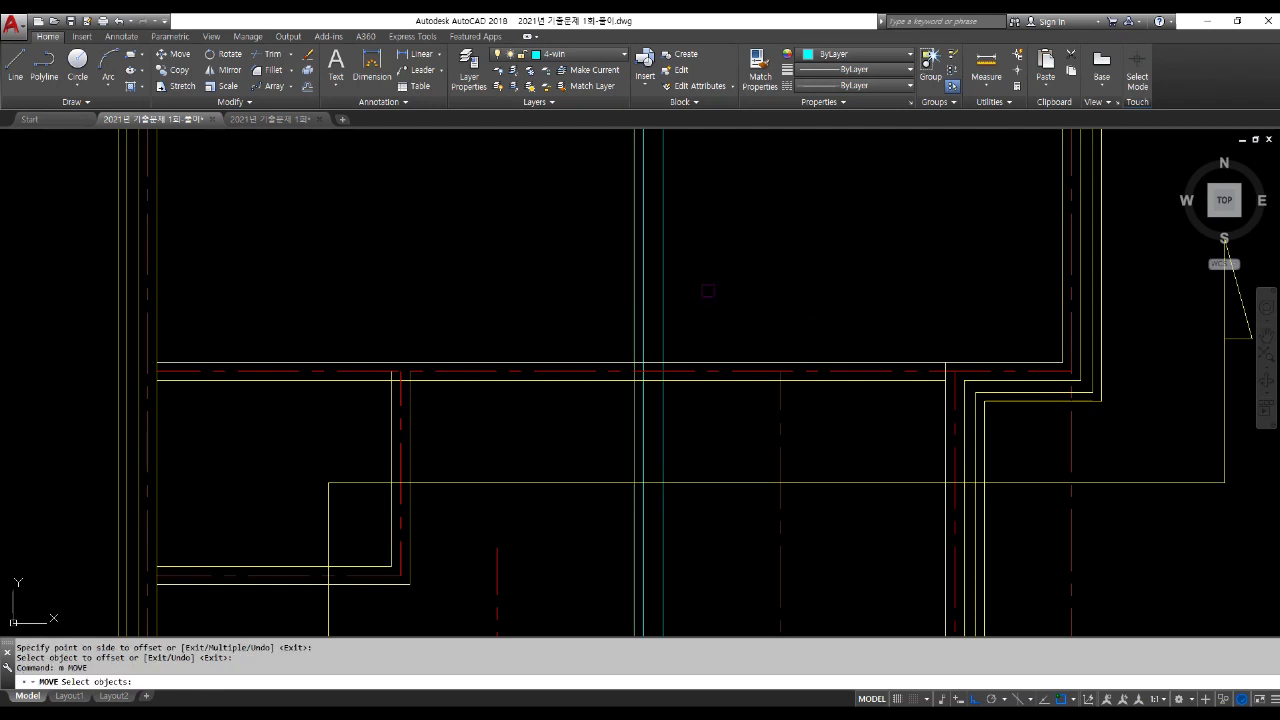
{"action": "left_click", "coordinate": [662, 255]}
{"action": "key", "text": "Return"}
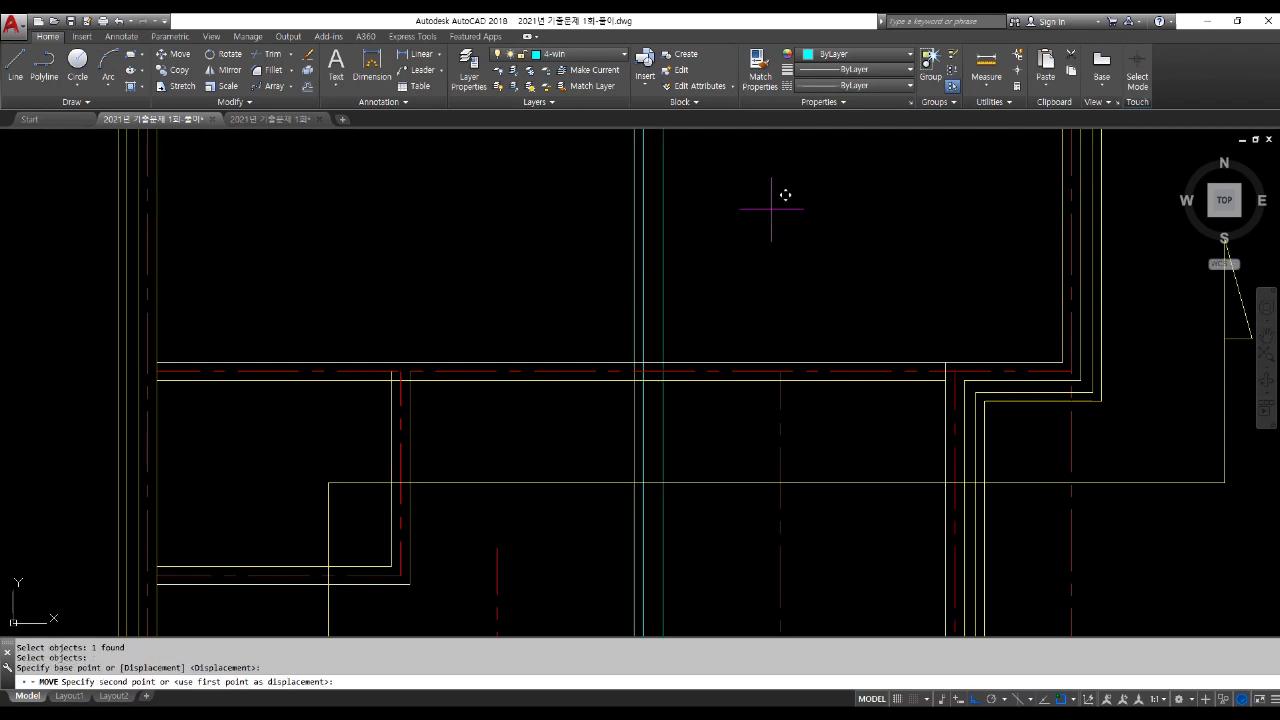
{"action": "left_click", "coordinate": [772, 205]}
{"action": "scroll", "coordinate": [772, 205], "scroll_direction": "down", "scroll_amount": 5}
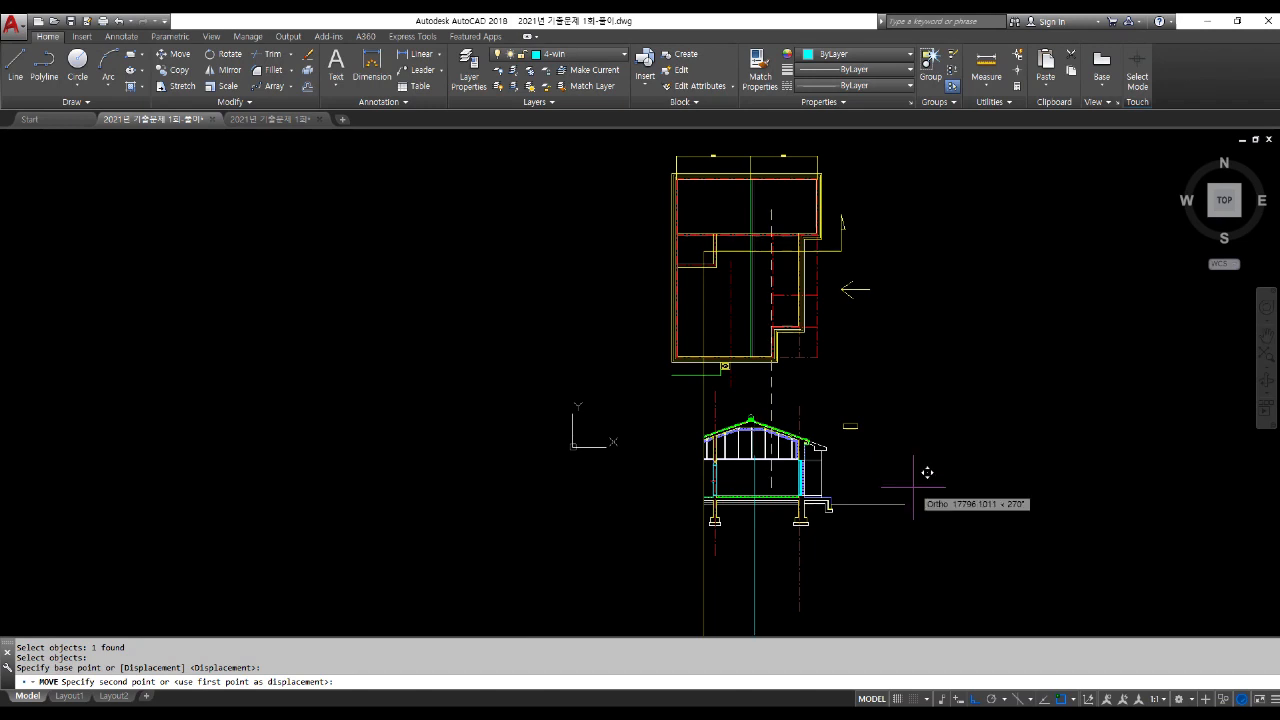
{"action": "key", "text": "Escape"}
{"action": "key", "text": "Escape"}
{"action": "key", "text": "Escape"}
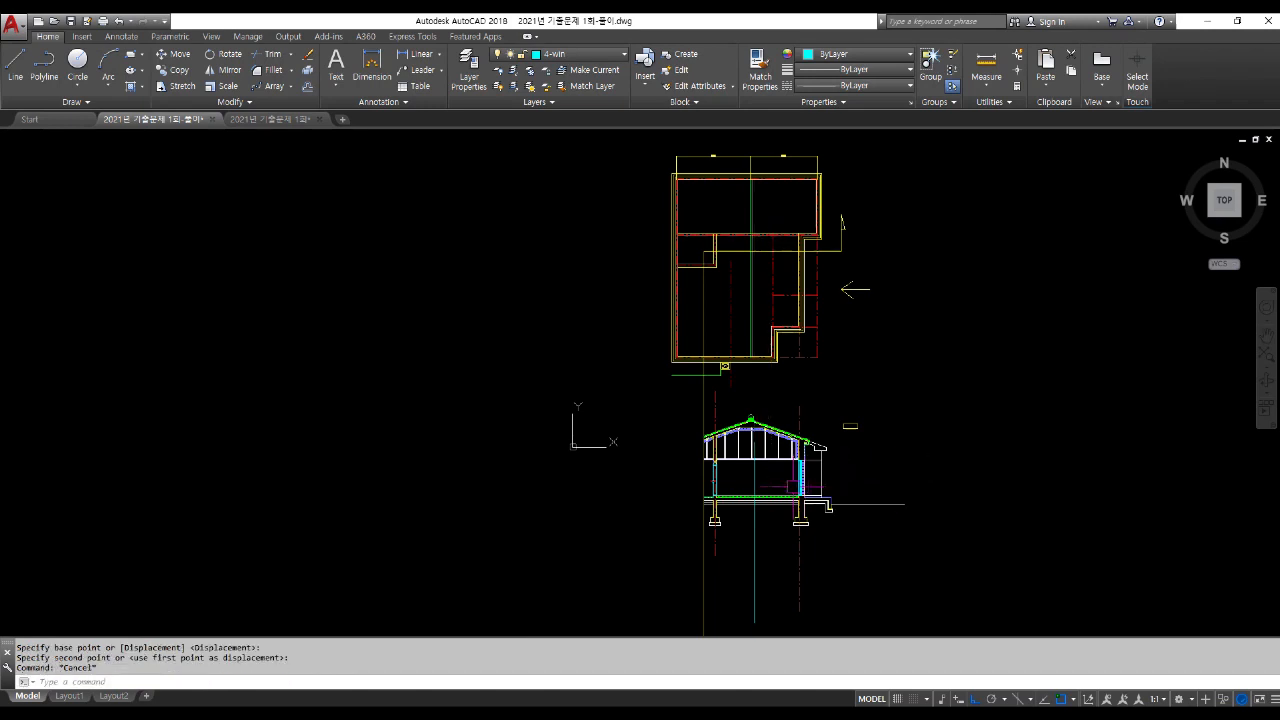
{"action": "scroll", "coordinate": [760, 474], "scroll_direction": "up", "scroll_amount": 5}
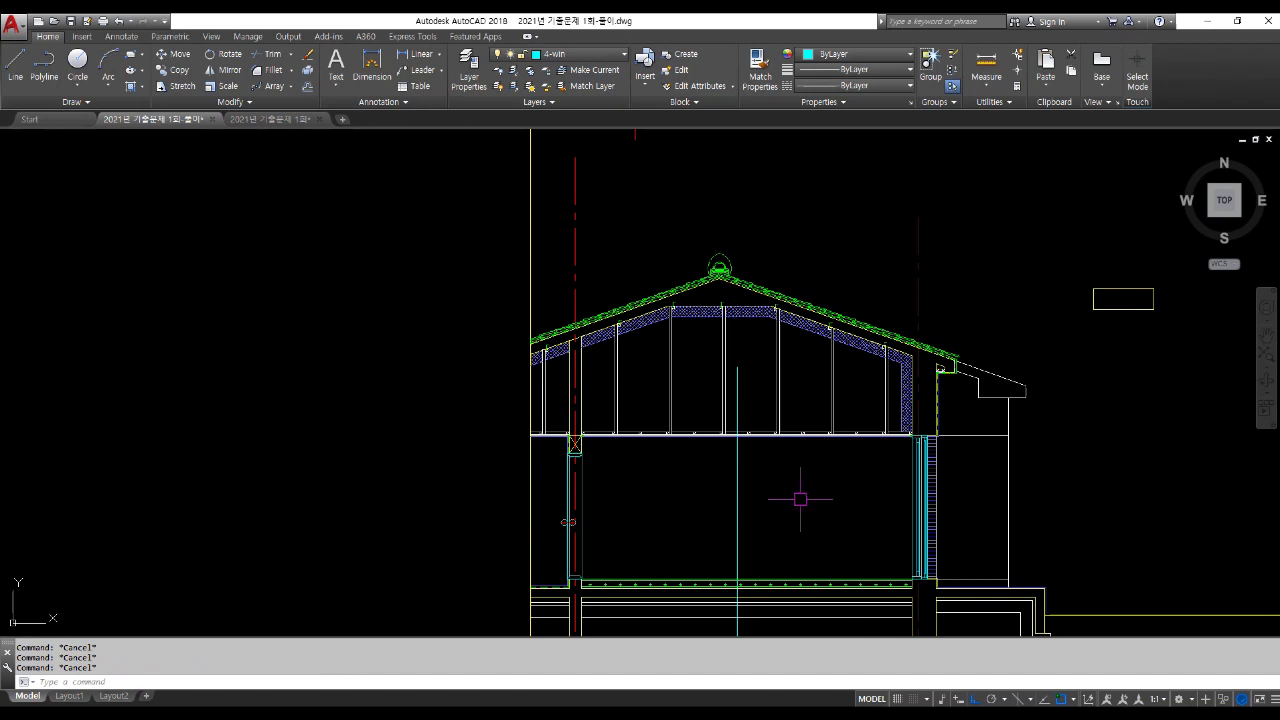
{"action": "scroll", "coordinate": [800, 498], "scroll_direction": "down", "scroll_amount": 3}
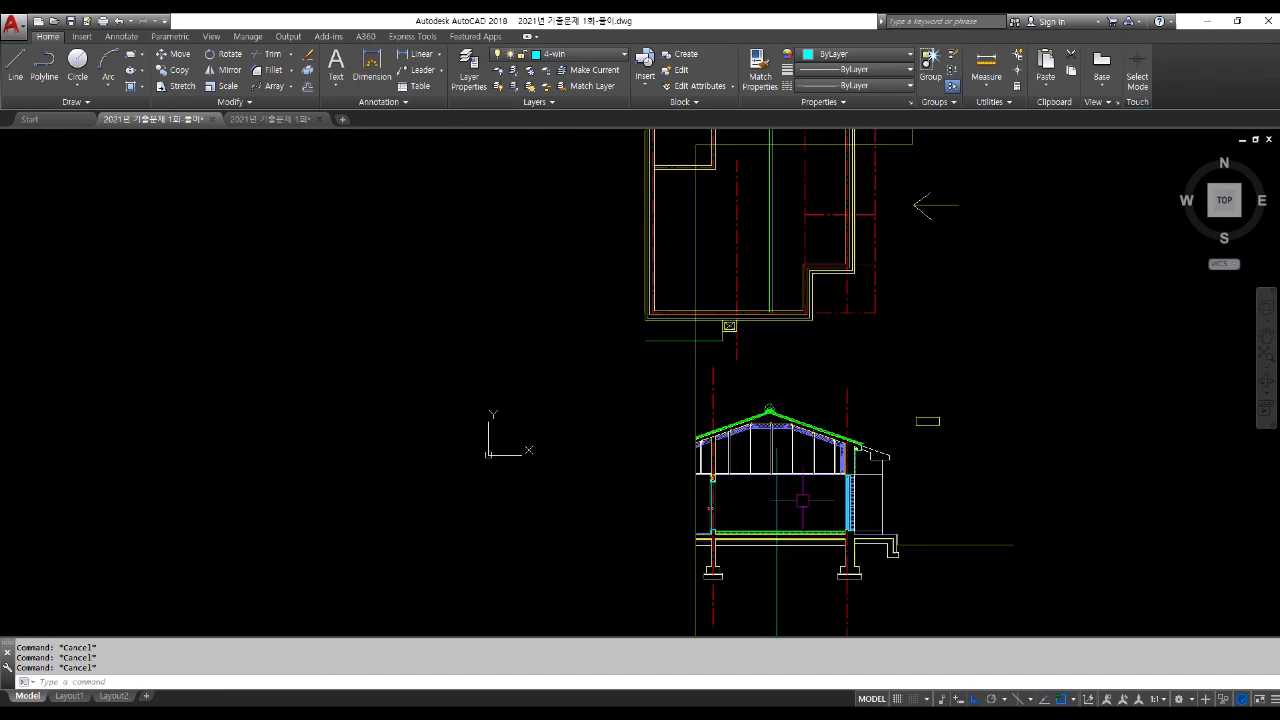
{"action": "middle_click_drag", "start_coordinate": [750, 260], "coordinate": [755, 383]}
{"action": "scroll", "coordinate": [755, 383], "scroll_direction": "up", "scroll_amount": 6}
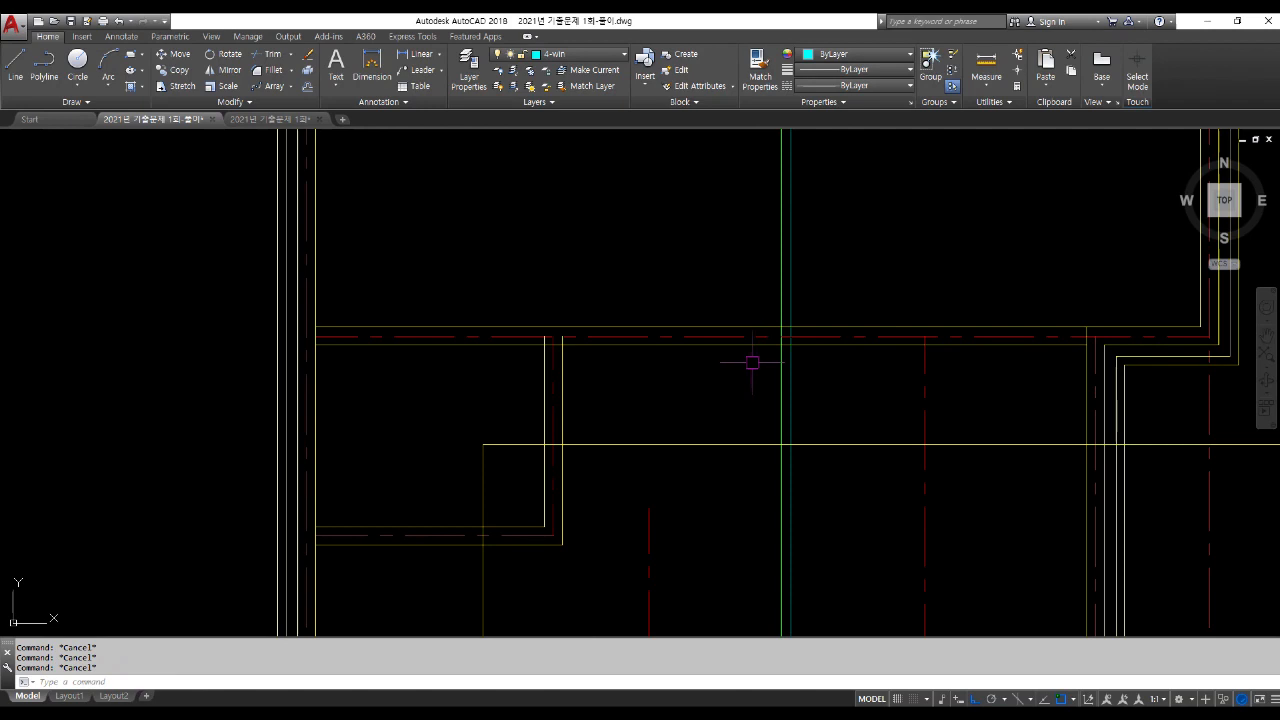
{"action": "left_click", "coordinate": [781, 355]}
{"action": "scroll", "coordinate": [779, 350], "scroll_direction": "up", "scroll_amount": 2}
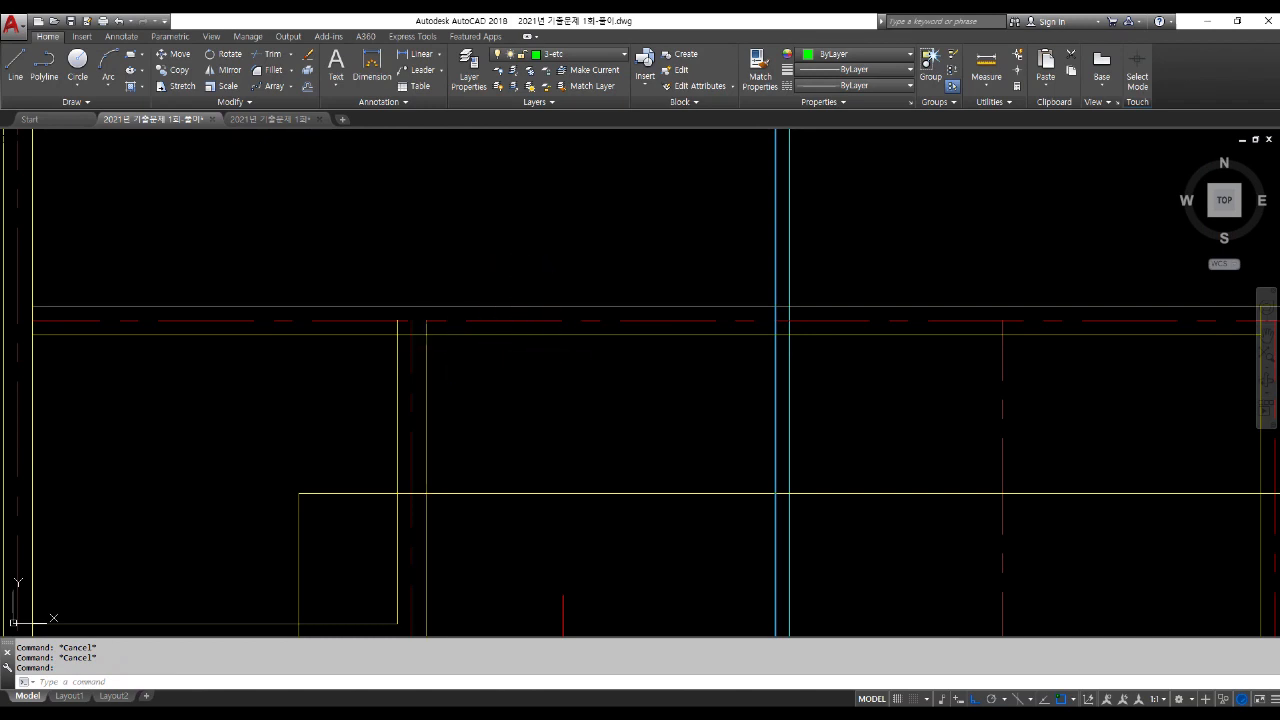
{"action": "key", "text": "Escape"}
{"action": "type", "text": "l"}
{"action": "key", "text": "Return"}
{"action": "key", "text": "Return"}
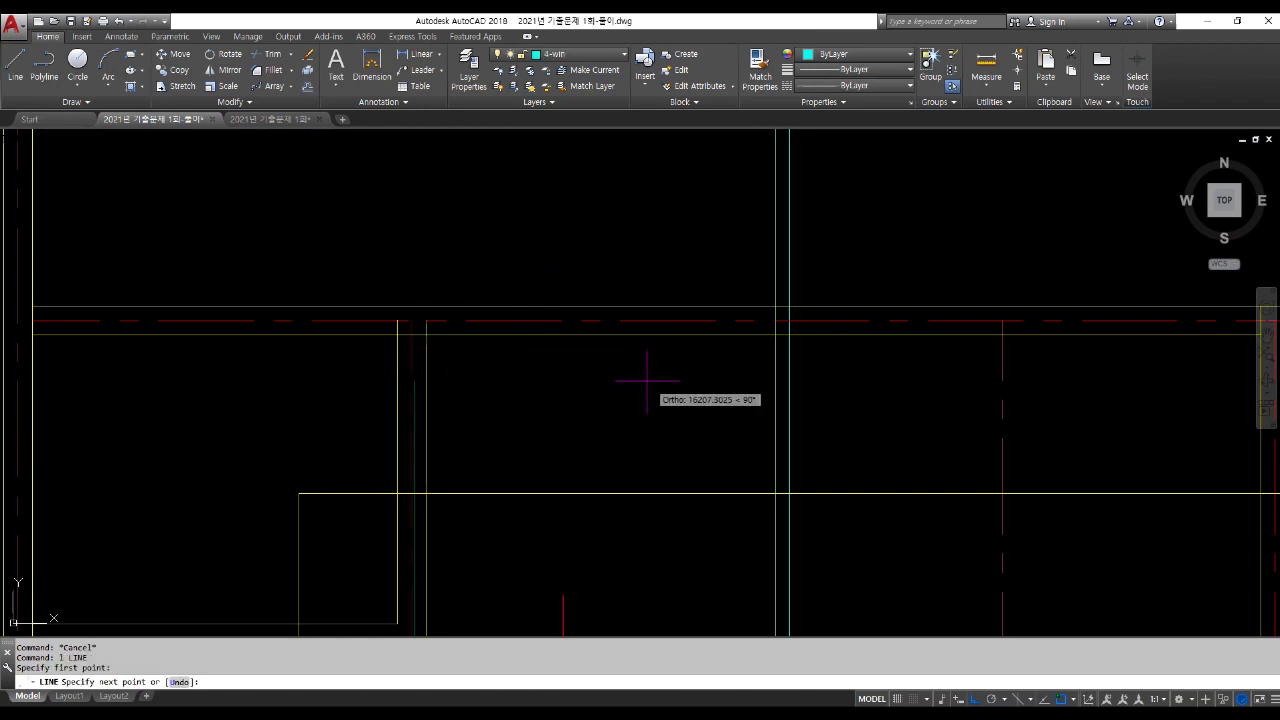
{"action": "right_click", "coordinate": [574, 314], "text": "shift"}
{"action": "key", "text": "Escape"}
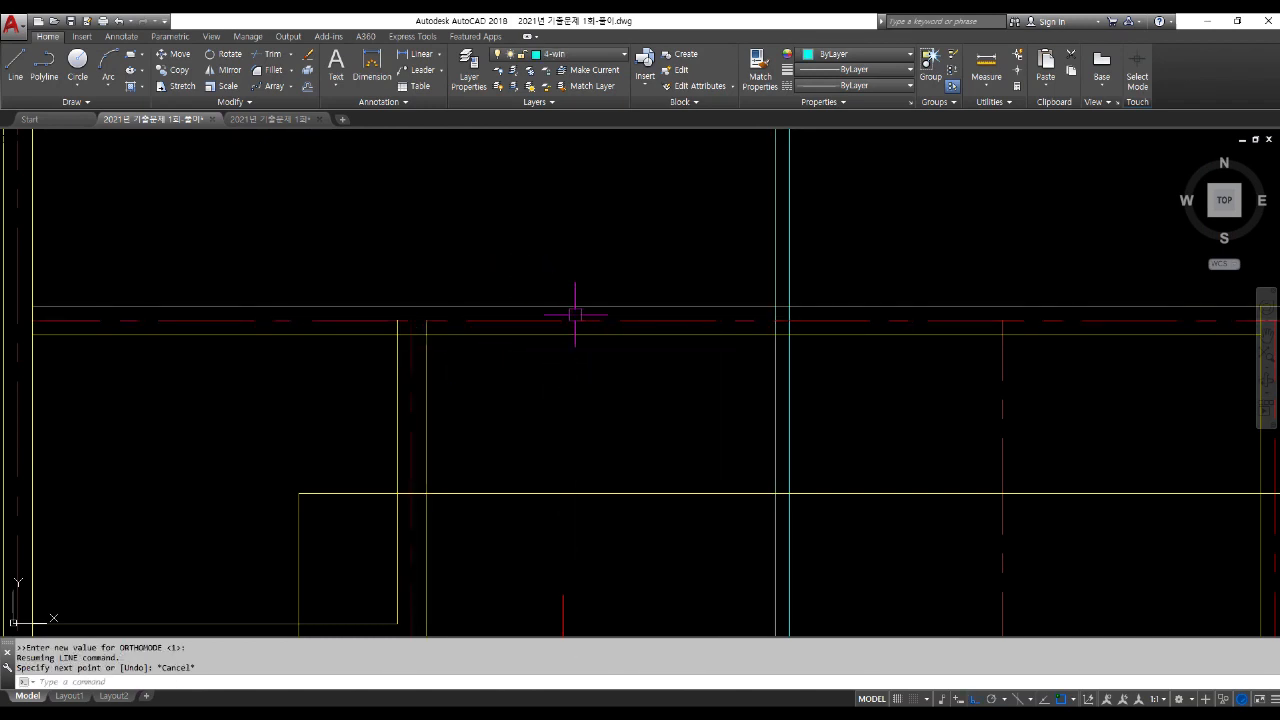
Step: Draw a vertical line down through the section from the midpoint between the short interior wall's axis and the middle line on the plan's horizontal wall axis
{"action": "key", "text": "Escape"}
{"action": "type", "text": "l"}
{"action": "key", "text": "Return"}
{"action": "right_click", "coordinate": [586, 311], "text": "shift"}
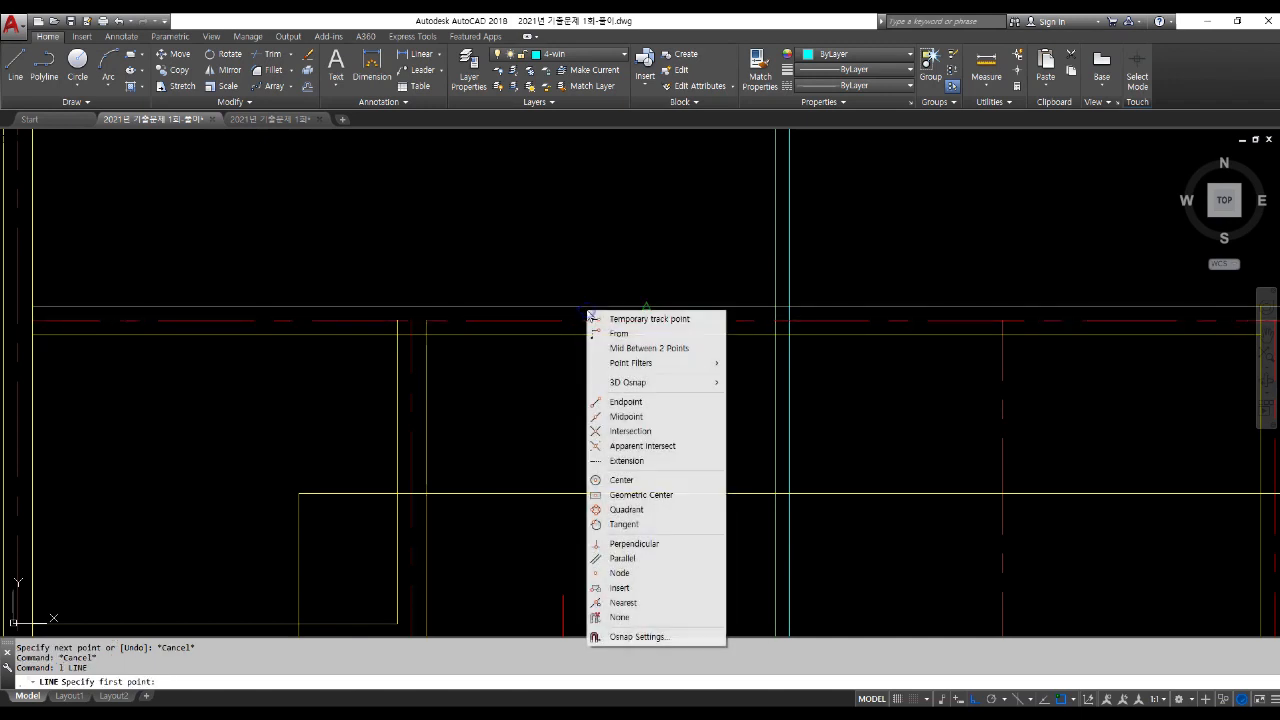
{"action": "left_click", "coordinate": [631, 348]}
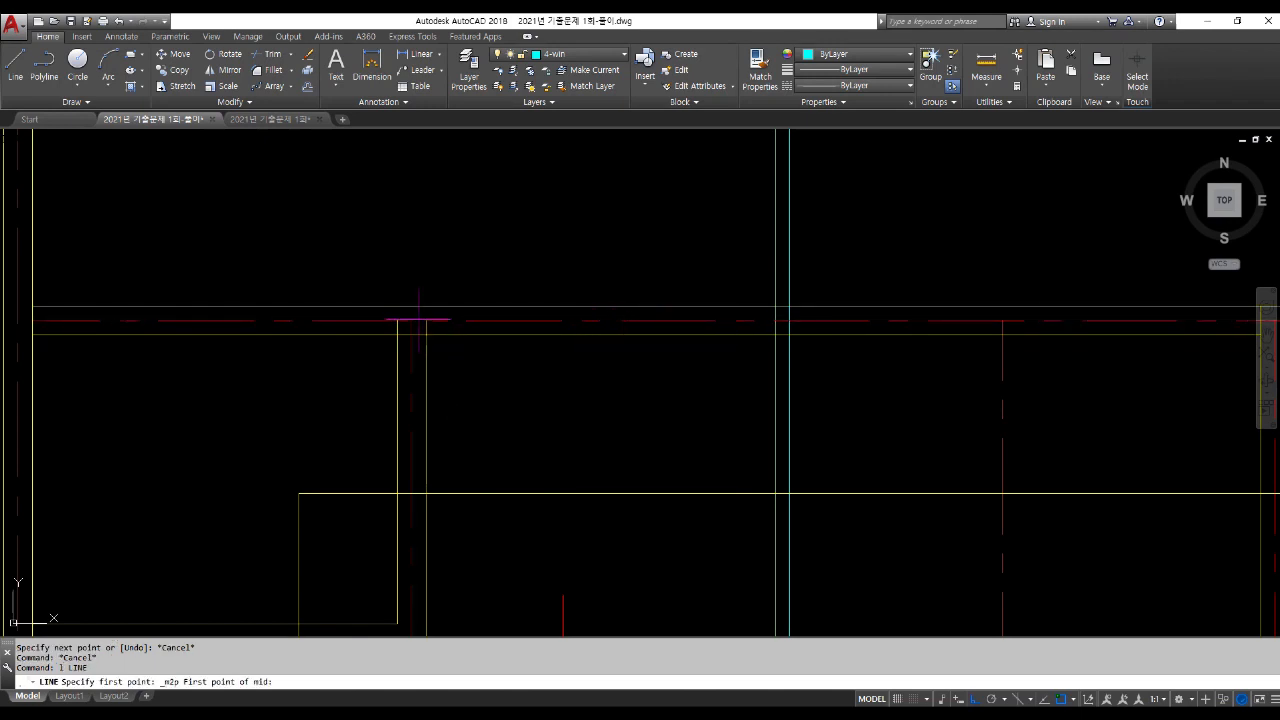
{"action": "left_click", "coordinate": [411, 320]}
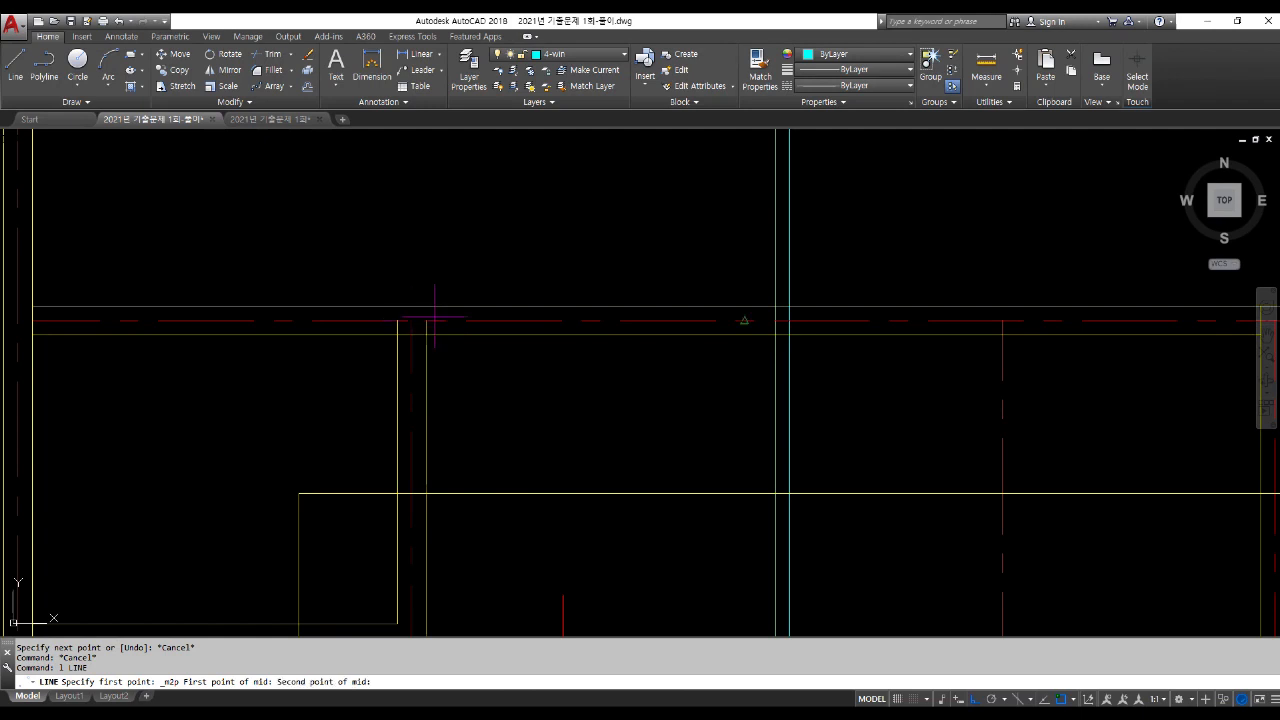
{"action": "left_click", "coordinate": [782, 320]}
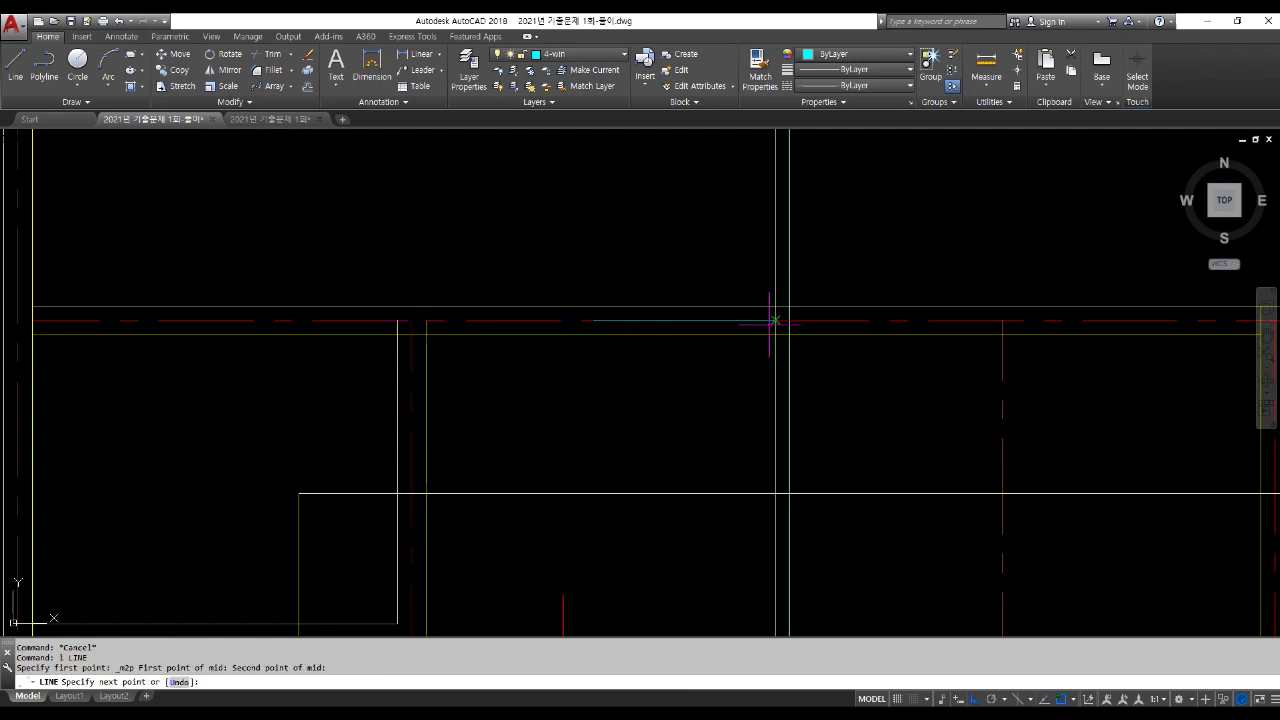
{"action": "scroll", "coordinate": [575, 225], "scroll_direction": "down", "scroll_amount": 4}
{"action": "scroll", "coordinate": [575, 225], "scroll_direction": "down", "scroll_amount": 4}
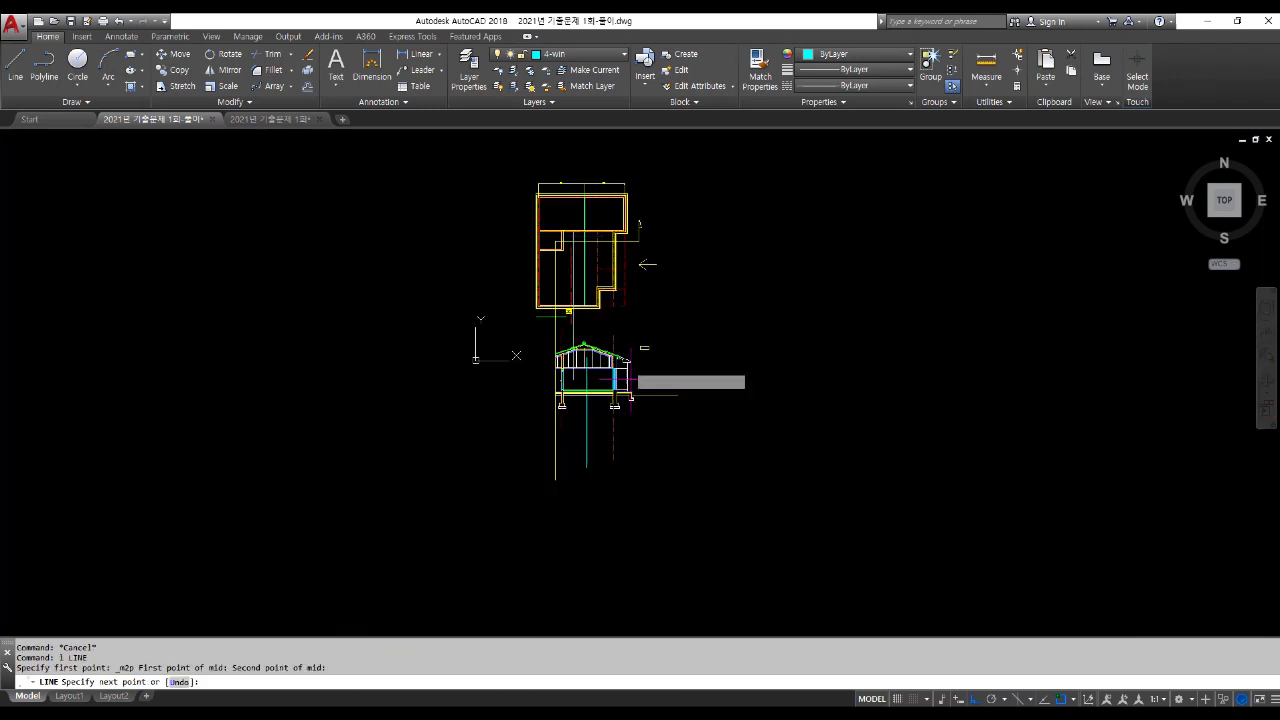
{"action": "left_click", "coordinate": [674, 522]}
{"action": "key", "text": "Escape"}
Step: Draw a 900 by 2100 door rectangle rightward and upward from where the moved vertical line meets the section's finished floor
{"action": "scroll", "coordinate": [568, 395], "scroll_direction": "up", "scroll_amount": 10}
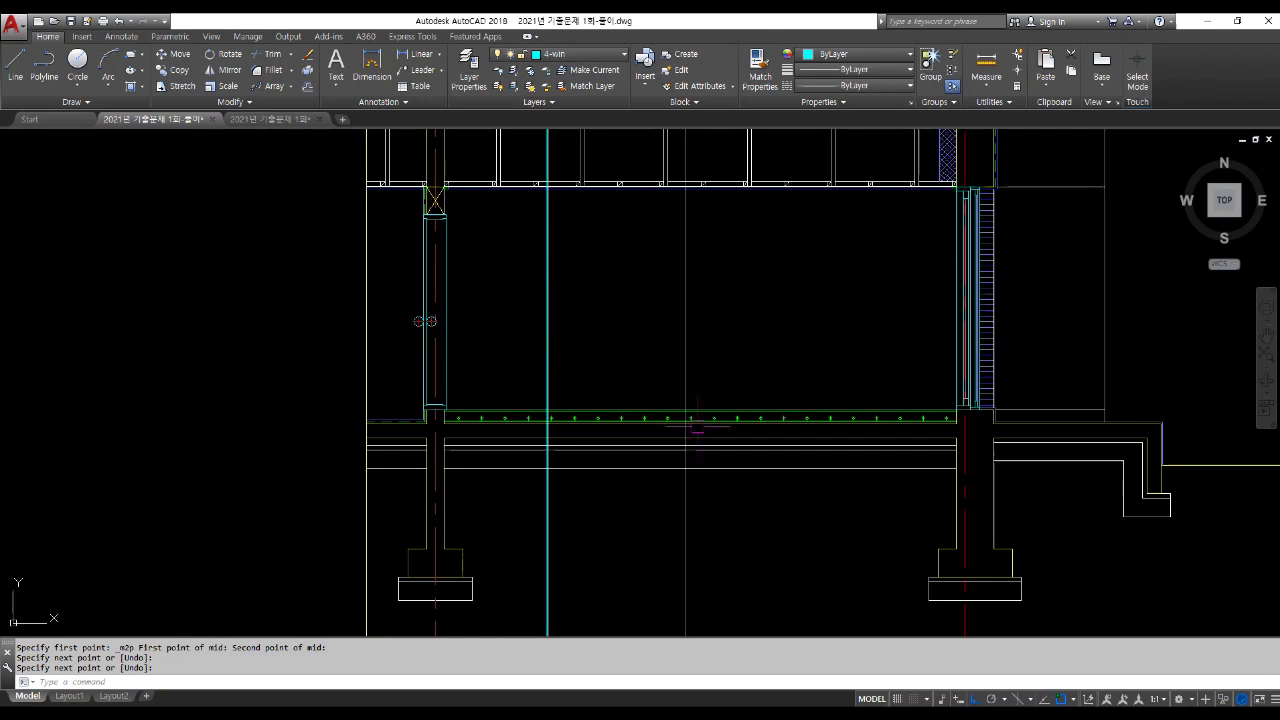
{"action": "key", "text": "Return"}
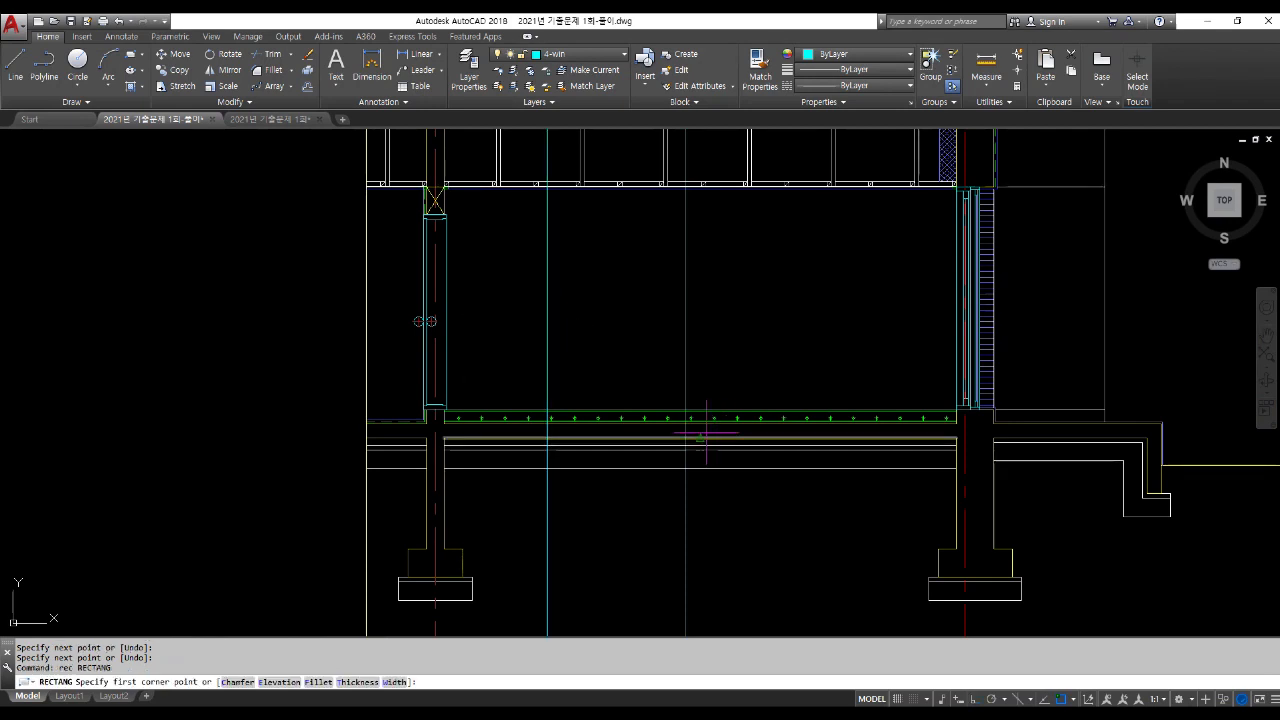
{"action": "scroll", "coordinate": [686, 408], "scroll_direction": "up", "scroll_amount": 4}
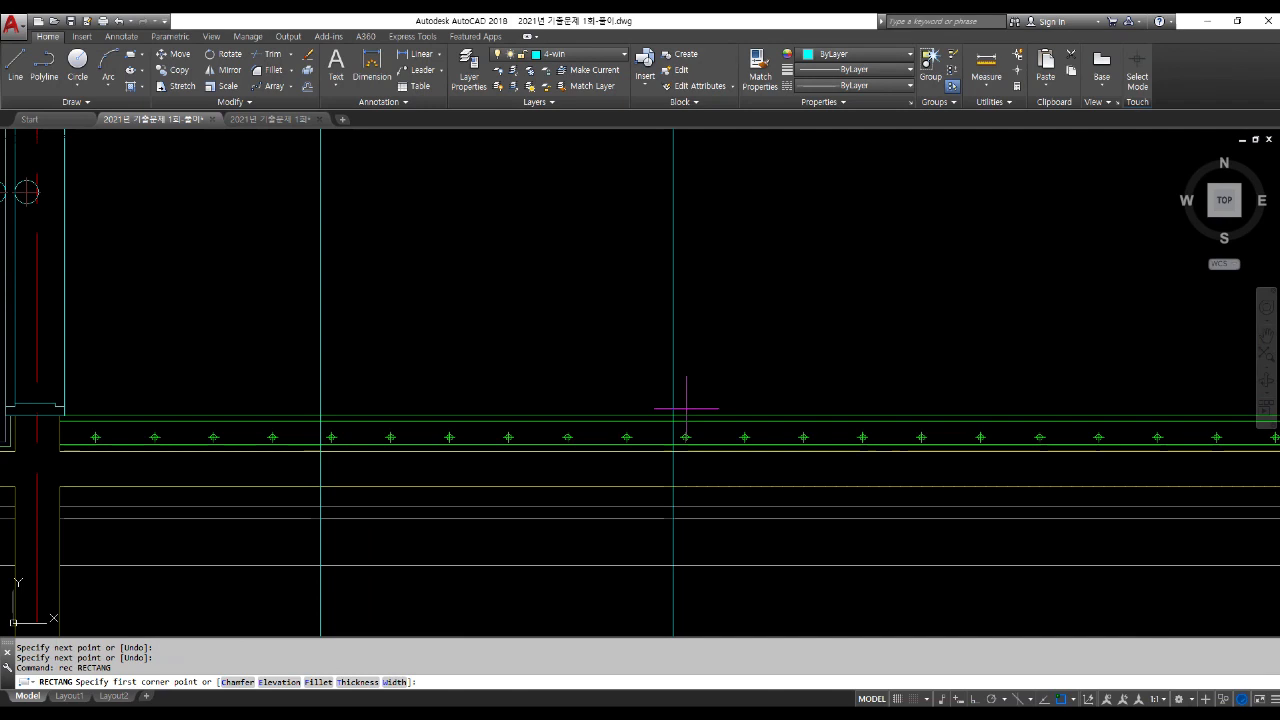
{"action": "left_click", "coordinate": [673, 415]}
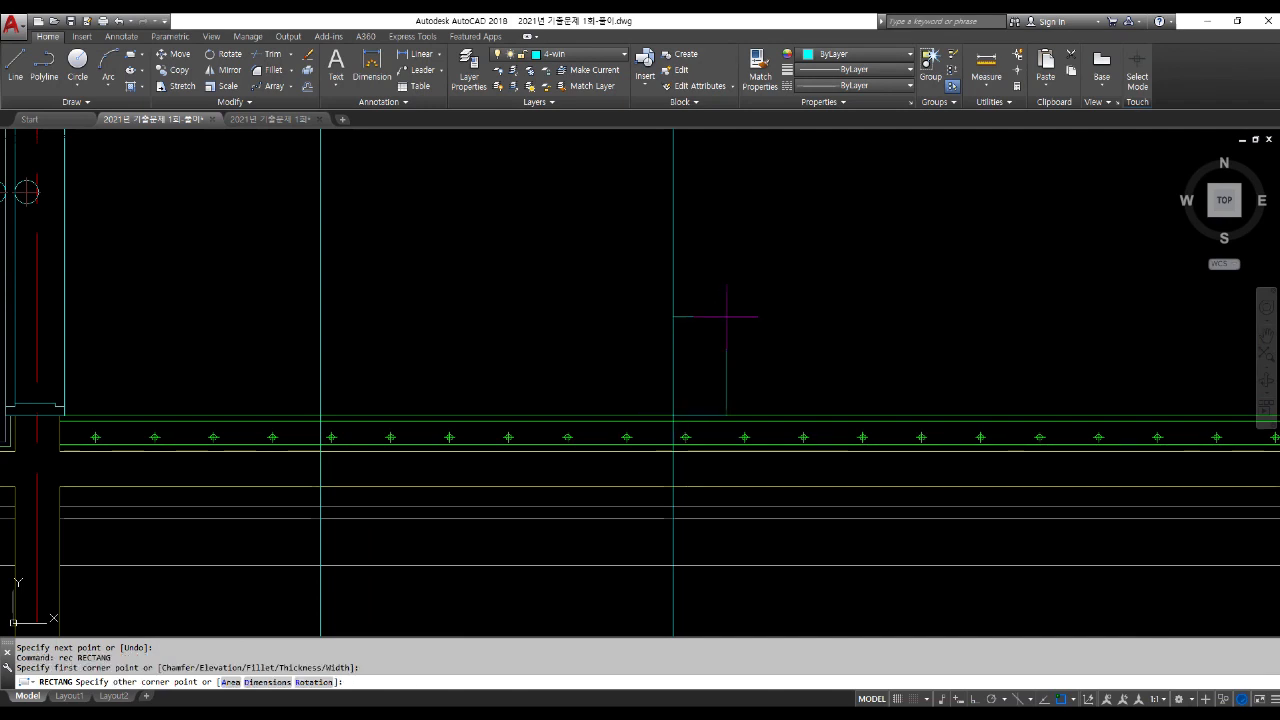
{"action": "type", "text": "@900,2100"}
{"action": "key", "text": "Return"}
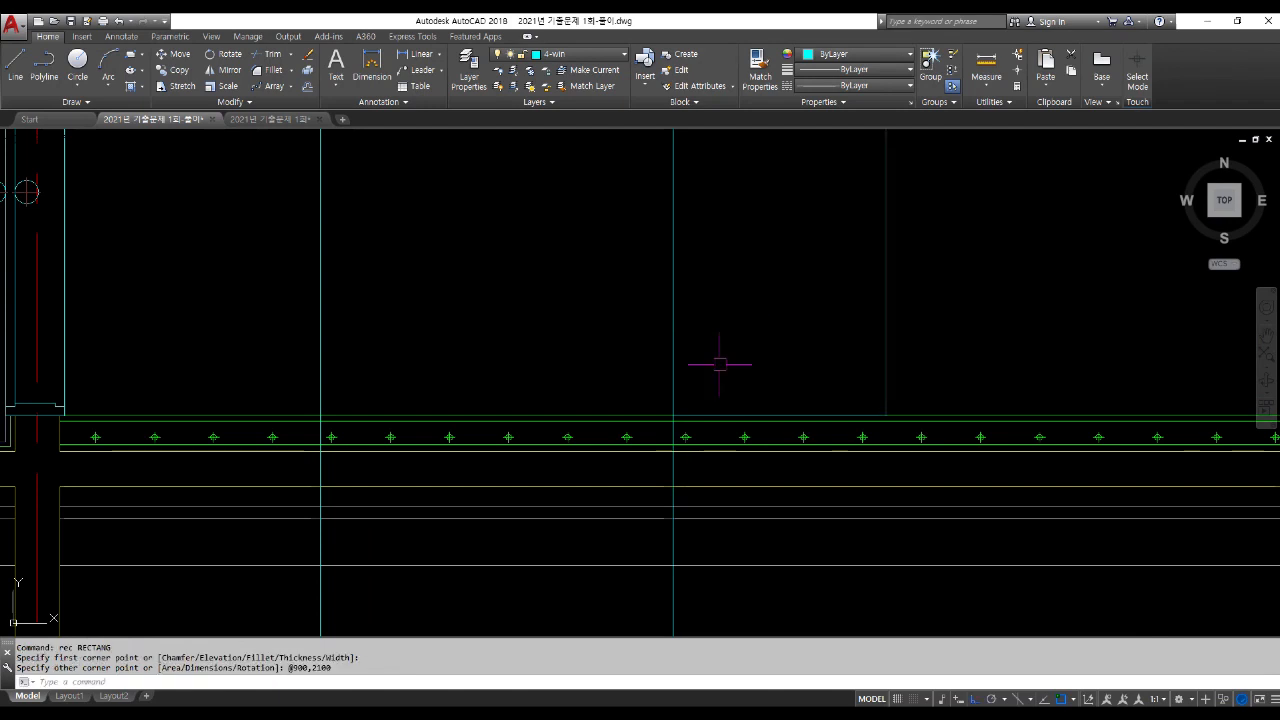
Step: Copy the door rectangle horizontally by its top midpoint so it is centred on the section's other vertical guide line
{"action": "scroll", "coordinate": [700, 400], "scroll_direction": "down", "scroll_amount": 5}
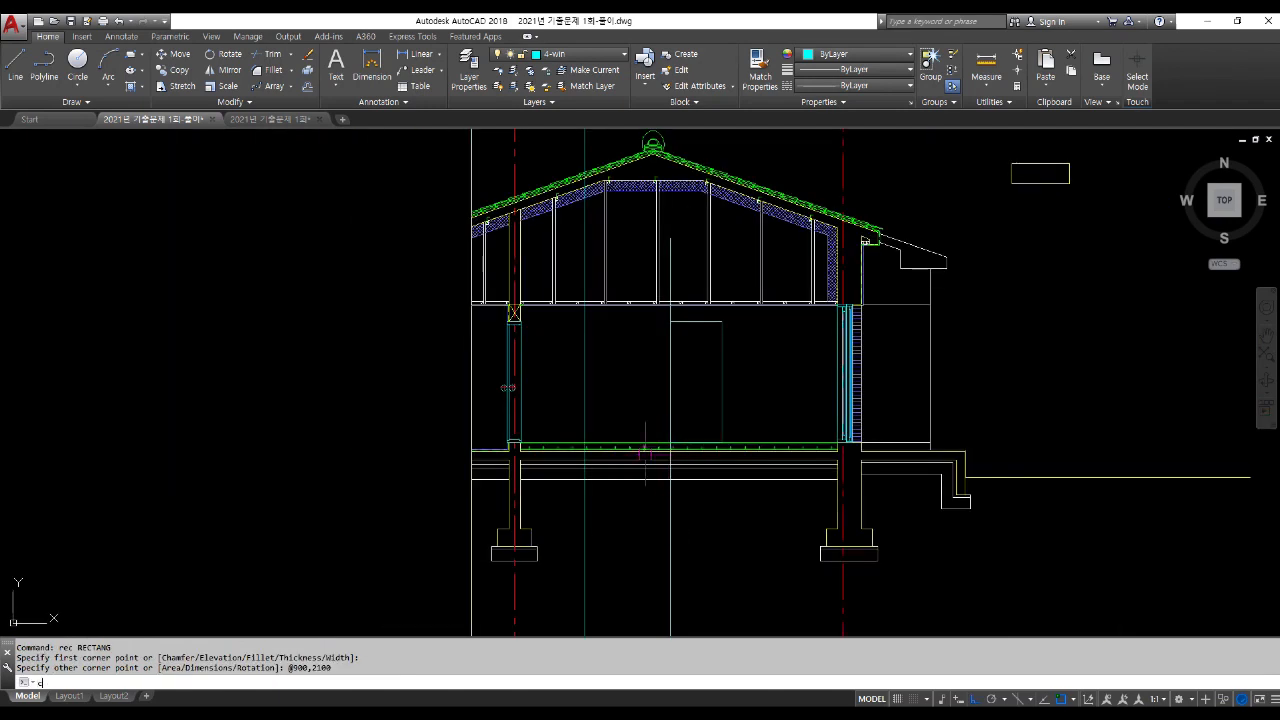
{"action": "type", "text": "co"}
{"action": "key", "text": "Return"}
{"action": "left_click", "coordinate": [700, 321]}
{"action": "key", "text": "Return"}
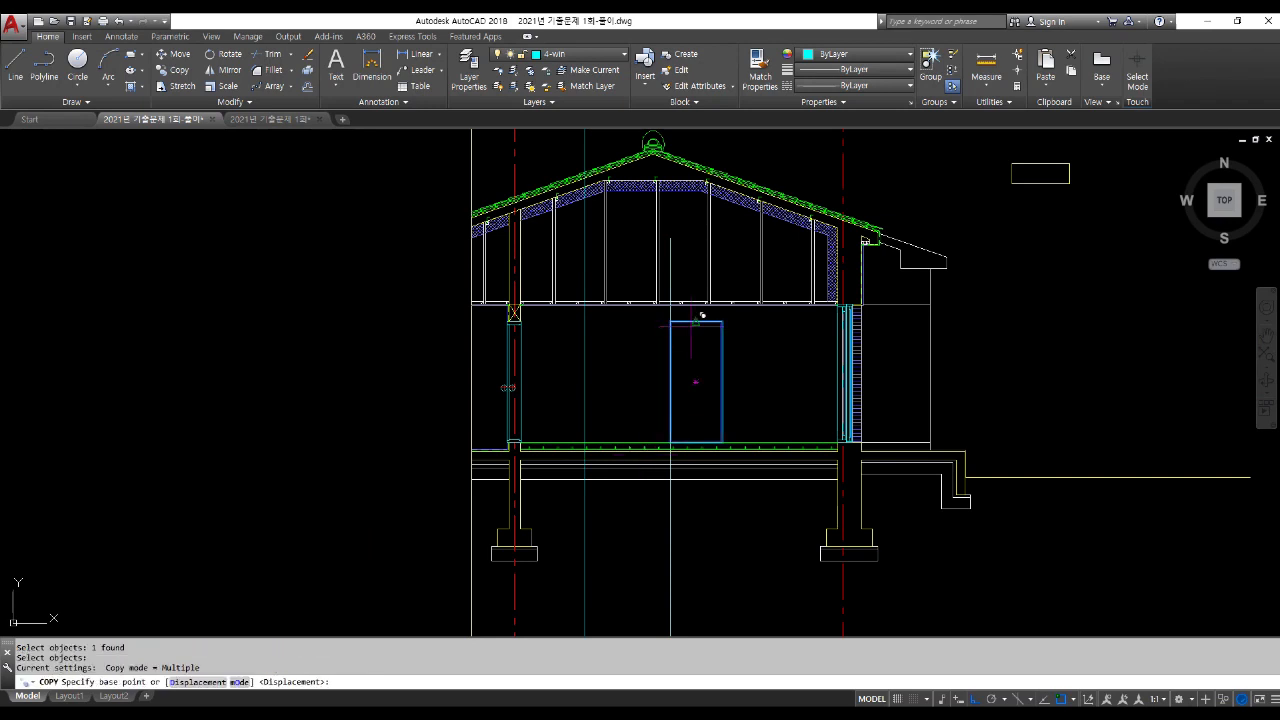
{"action": "left_click", "coordinate": [670, 321]}
{"action": "left_click", "coordinate": [558, 321]}
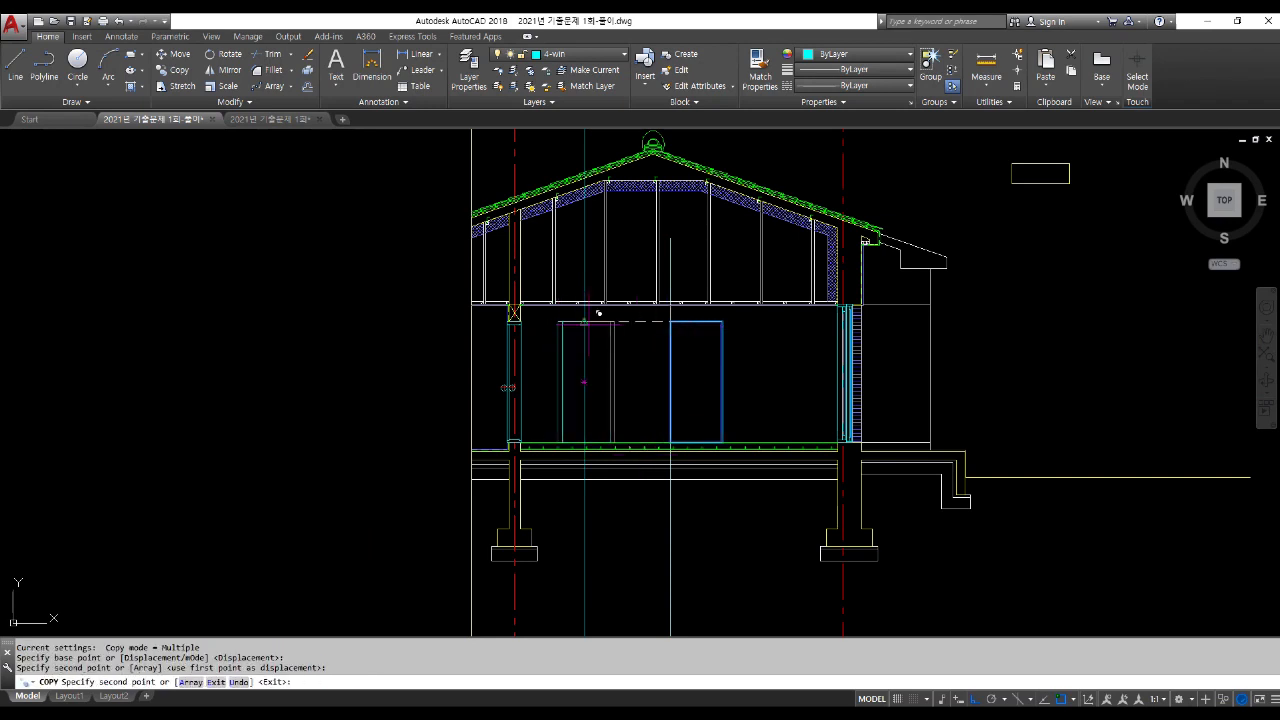
Step: Erase the two vertical guide lines running through the section at the door rectangles
{"action": "scroll", "coordinate": [579, 321], "scroll_direction": "up", "scroll_amount": 6}
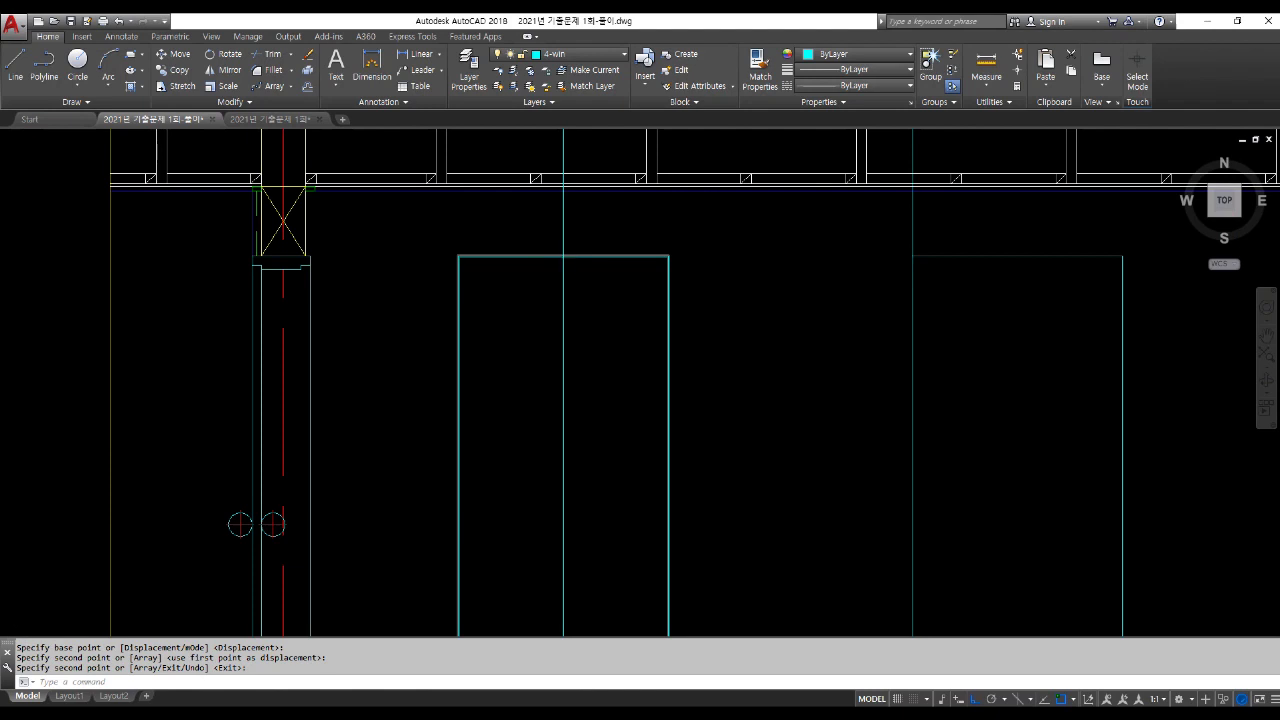
{"action": "scroll", "coordinate": [545, 263], "scroll_direction": "down", "scroll_amount": 4}
{"action": "left_click", "coordinate": [755, 572]}
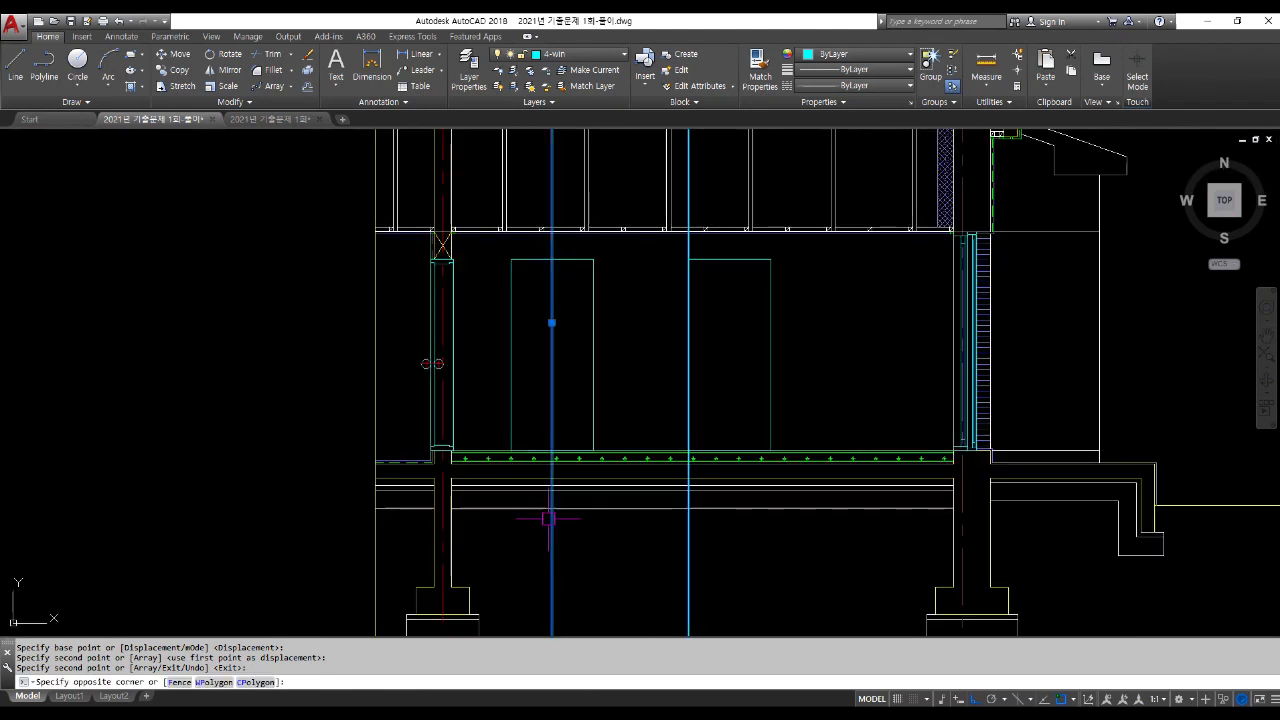
{"action": "left_click", "coordinate": [548, 518]}
{"action": "key", "text": "Delete"}
{"action": "scroll", "coordinate": [616, 500], "scroll_direction": "down", "scroll_amount": 2}
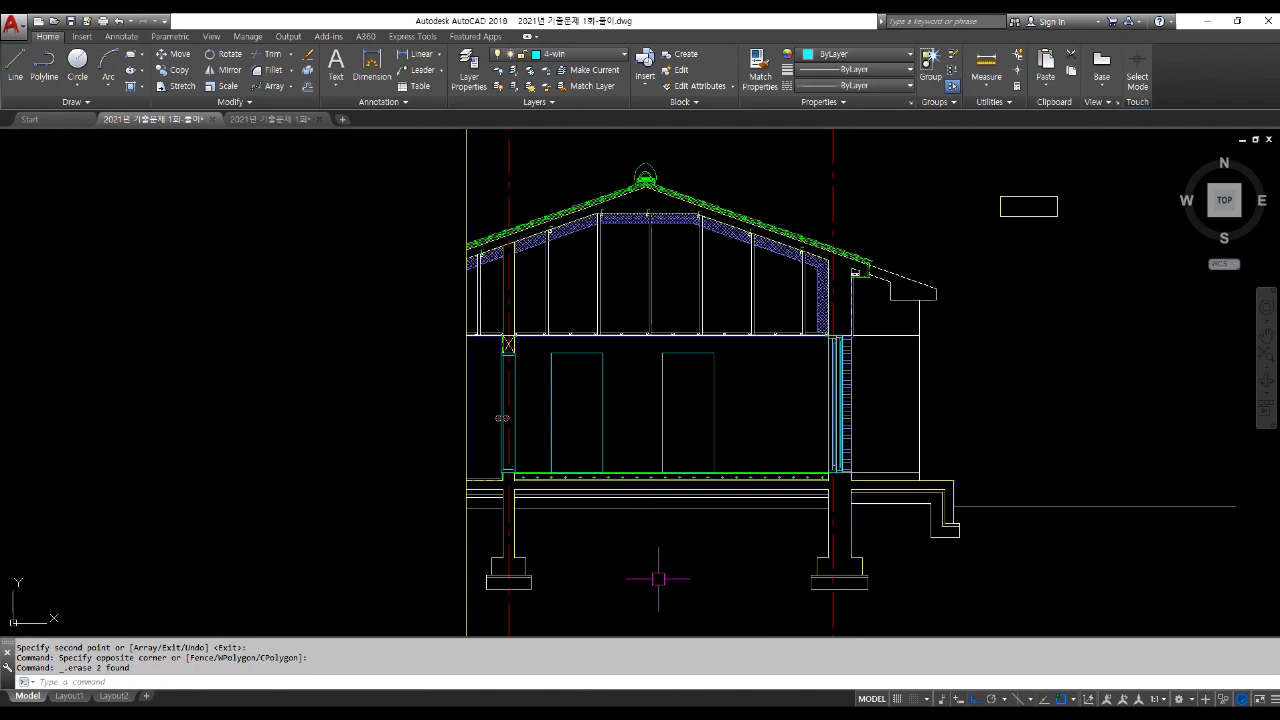
Step: Offset the left door rectangle in the section 40 inward to form its frame
{"action": "scroll", "coordinate": [680, 393], "scroll_direction": "up", "scroll_amount": 2}
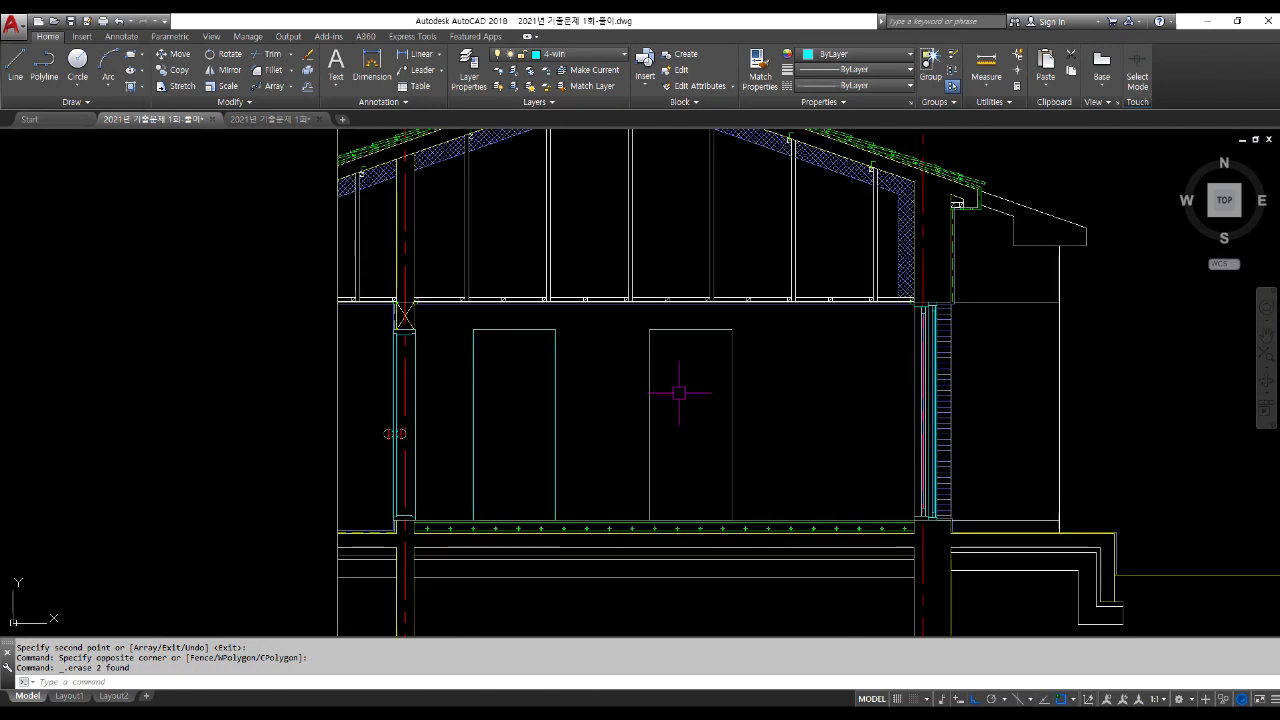
{"action": "type", "text": "o"}
{"action": "key", "text": "Return"}
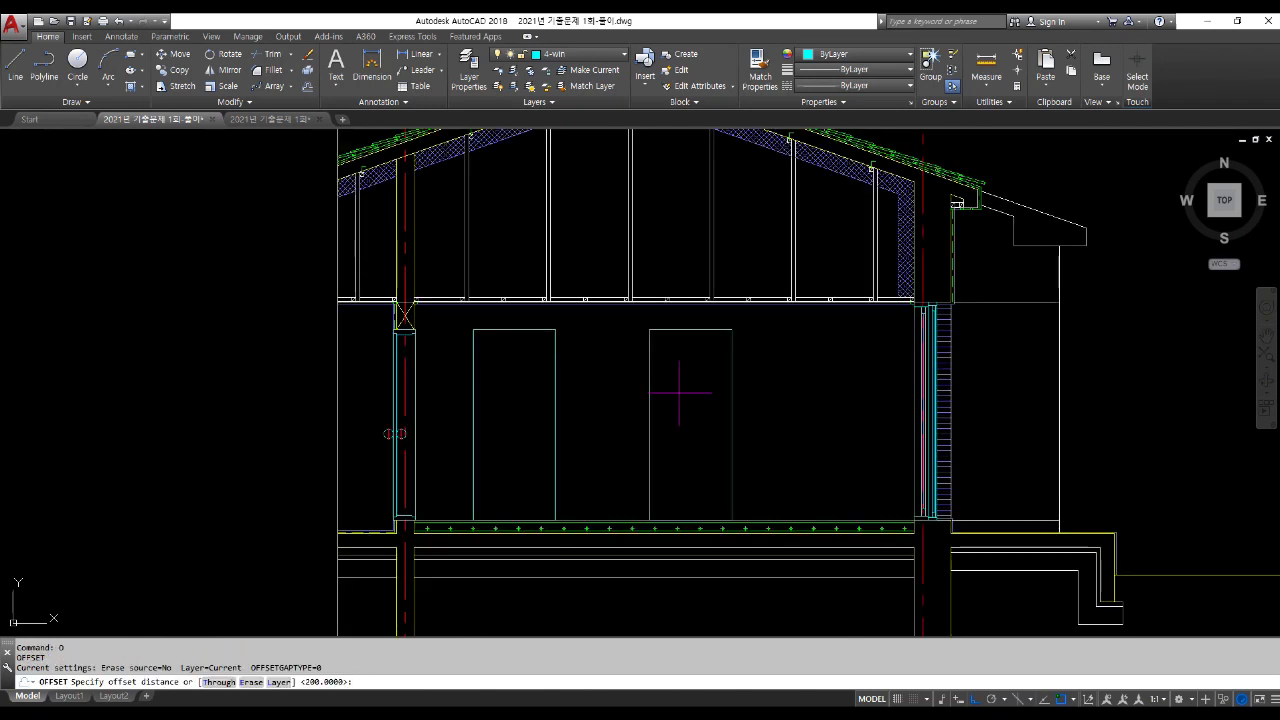
{"action": "type", "text": "40"}
{"action": "key", "text": "Return"}
{"action": "scroll", "coordinate": [588, 383], "scroll_direction": "up", "scroll_amount": 5}
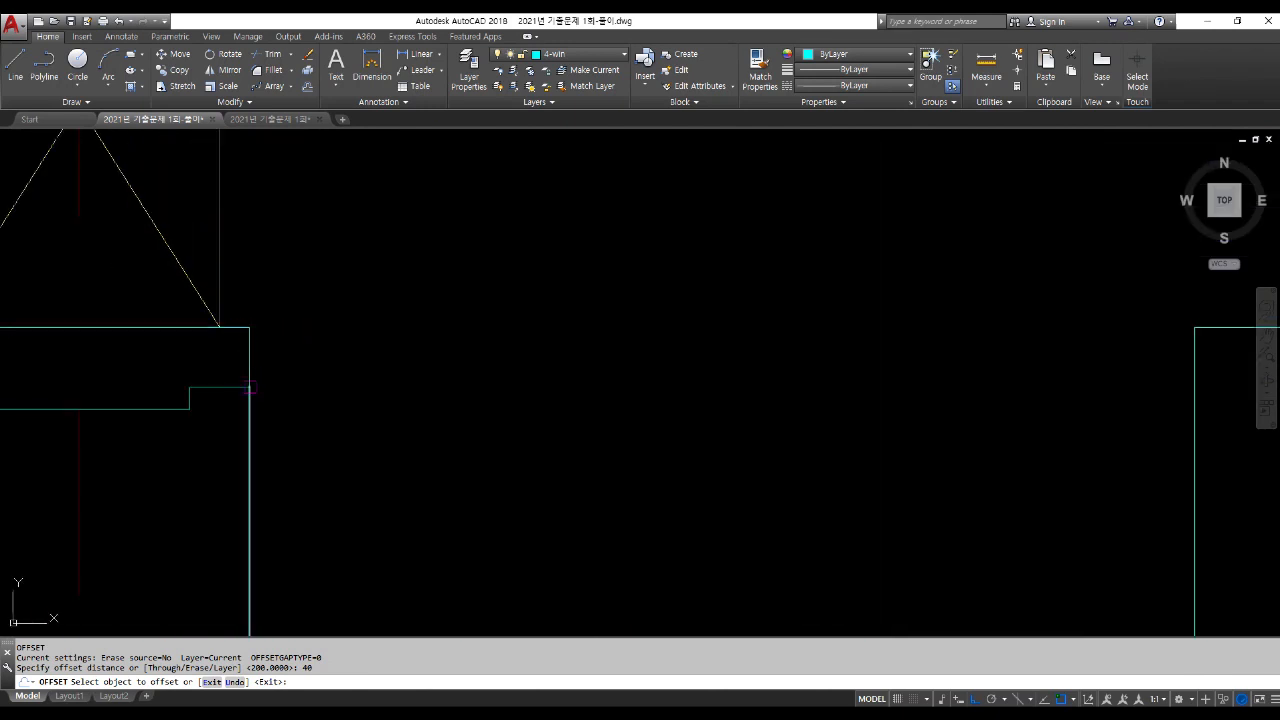
{"action": "scroll", "coordinate": [232, 368], "scroll_direction": "down", "scroll_amount": 5}
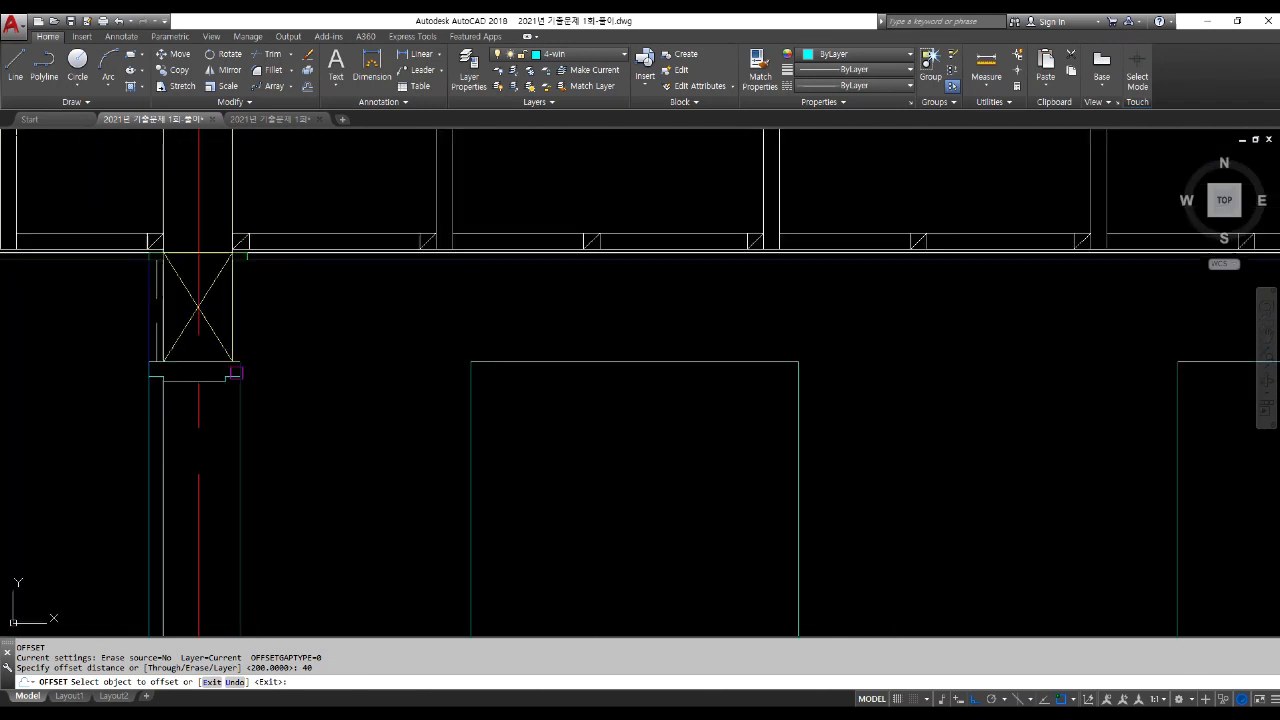
{"action": "left_click", "coordinate": [543, 361]}
{"action": "left_click", "coordinate": [659, 401]}
{"action": "scroll", "coordinate": [659, 401], "scroll_direction": "down", "scroll_amount": 2}
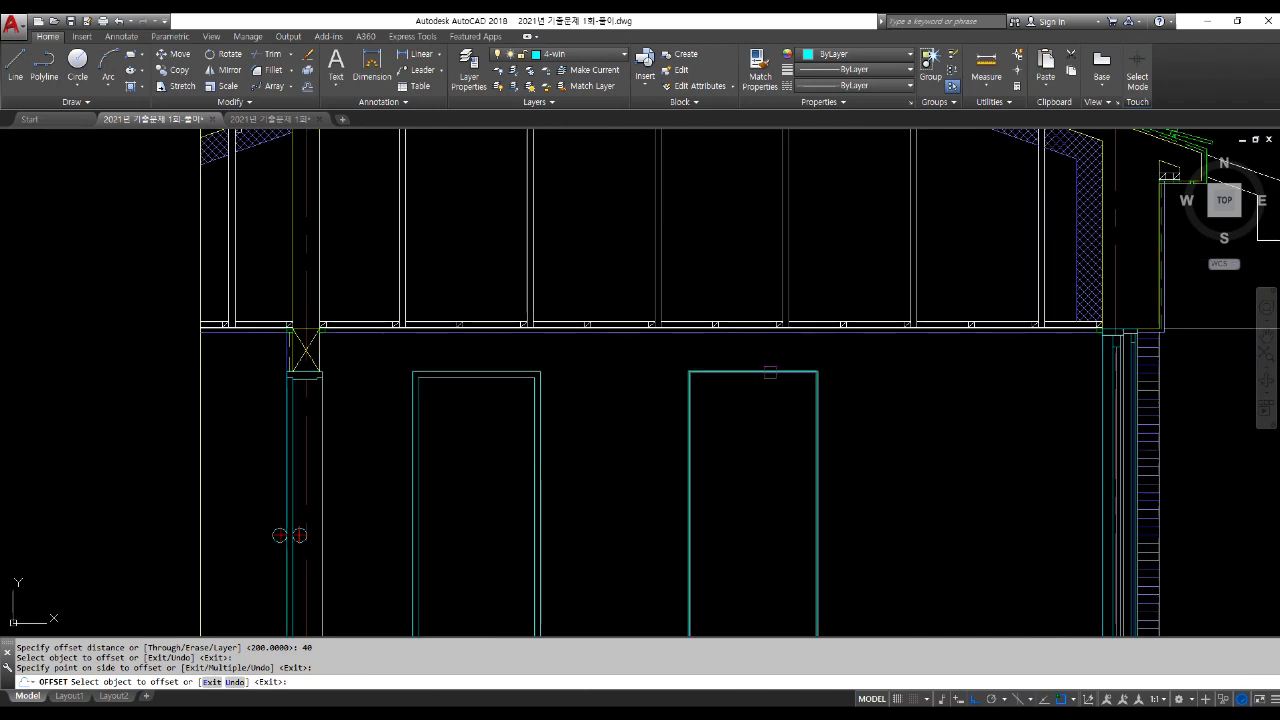
Step: Offset the right door's outer frame outline 40 inward
{"action": "left_click", "coordinate": [781, 377]}
{"action": "left_click", "coordinate": [800, 464]}
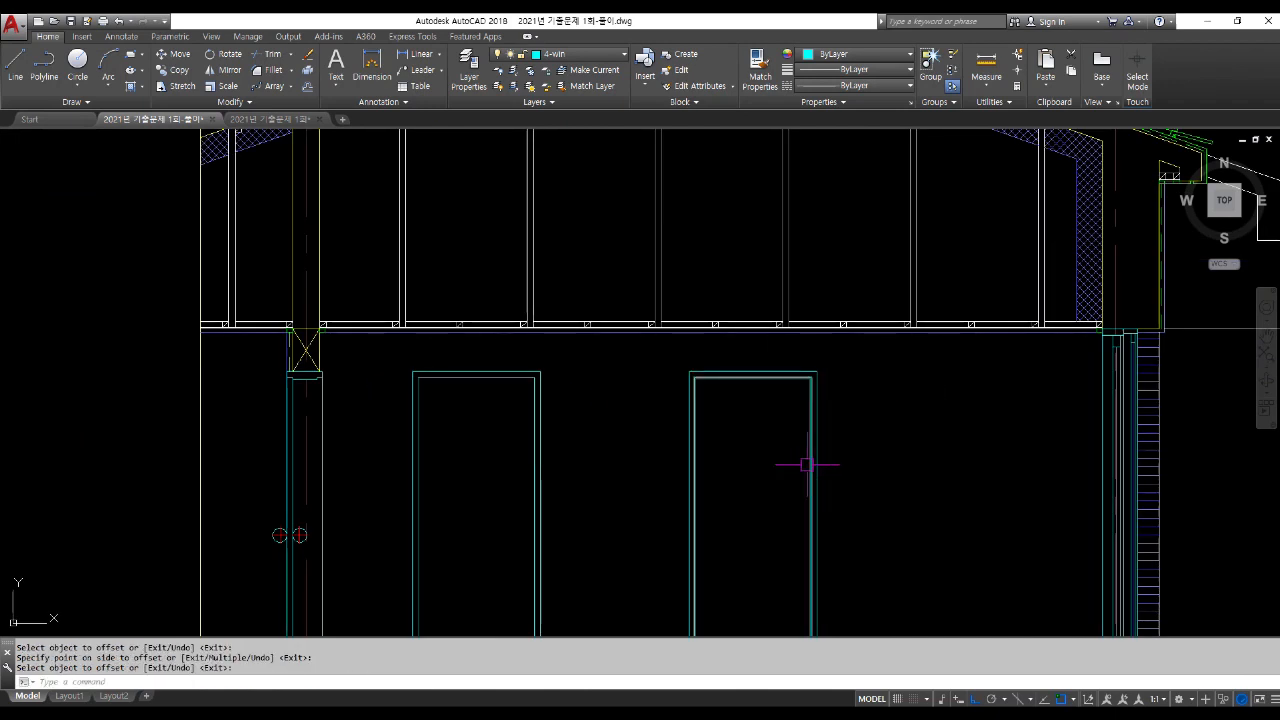
Step: Offset the inner frame outlines of both doors 15 inward
{"action": "scroll", "coordinate": [283, 393], "scroll_direction": "up", "scroll_amount": 8}
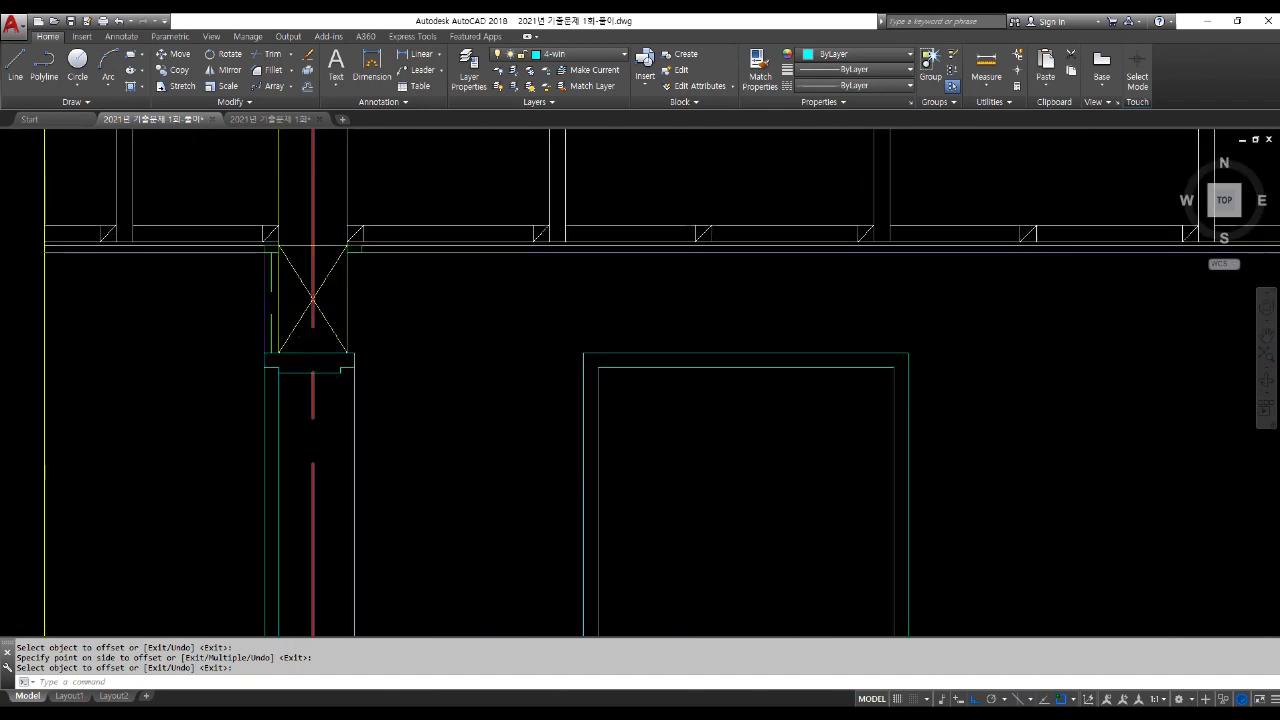
{"action": "type", "text": "o"}
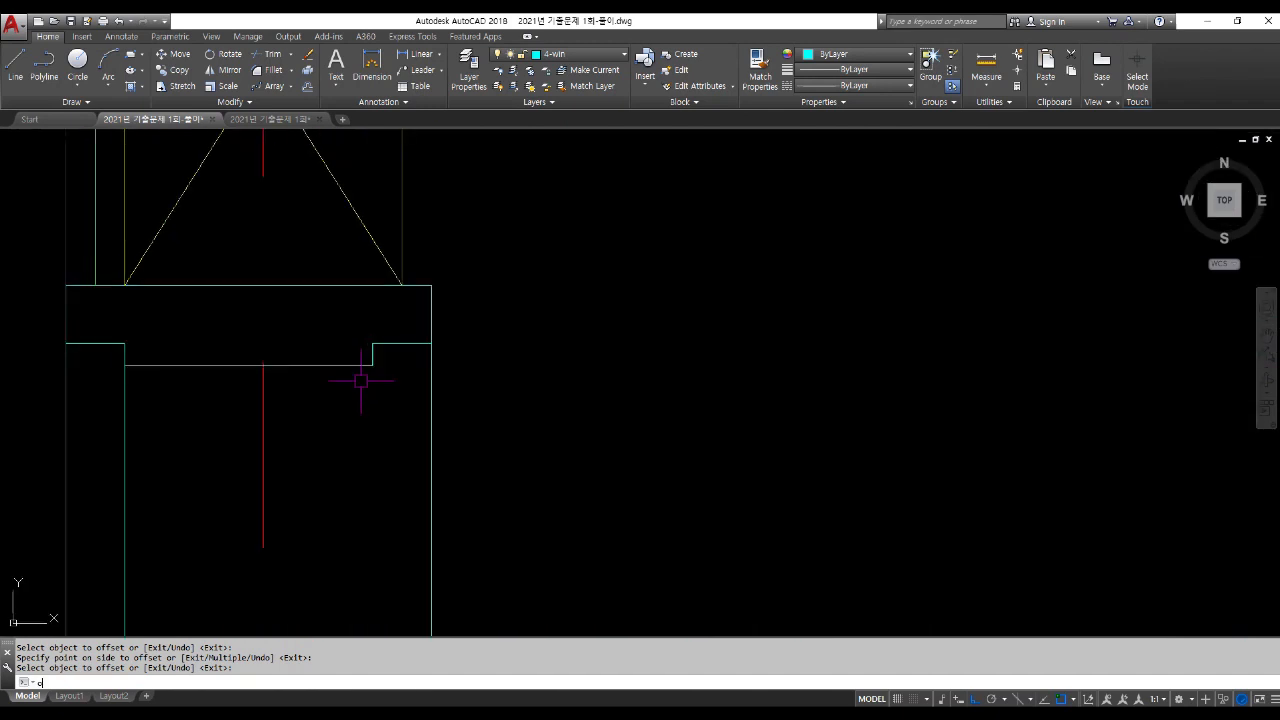
{"action": "key", "text": "Return"}
{"action": "type", "text": "15"}
{"action": "key", "text": "Return"}
{"action": "scroll", "coordinate": [205, 381], "scroll_direction": "down", "scroll_amount": 5}
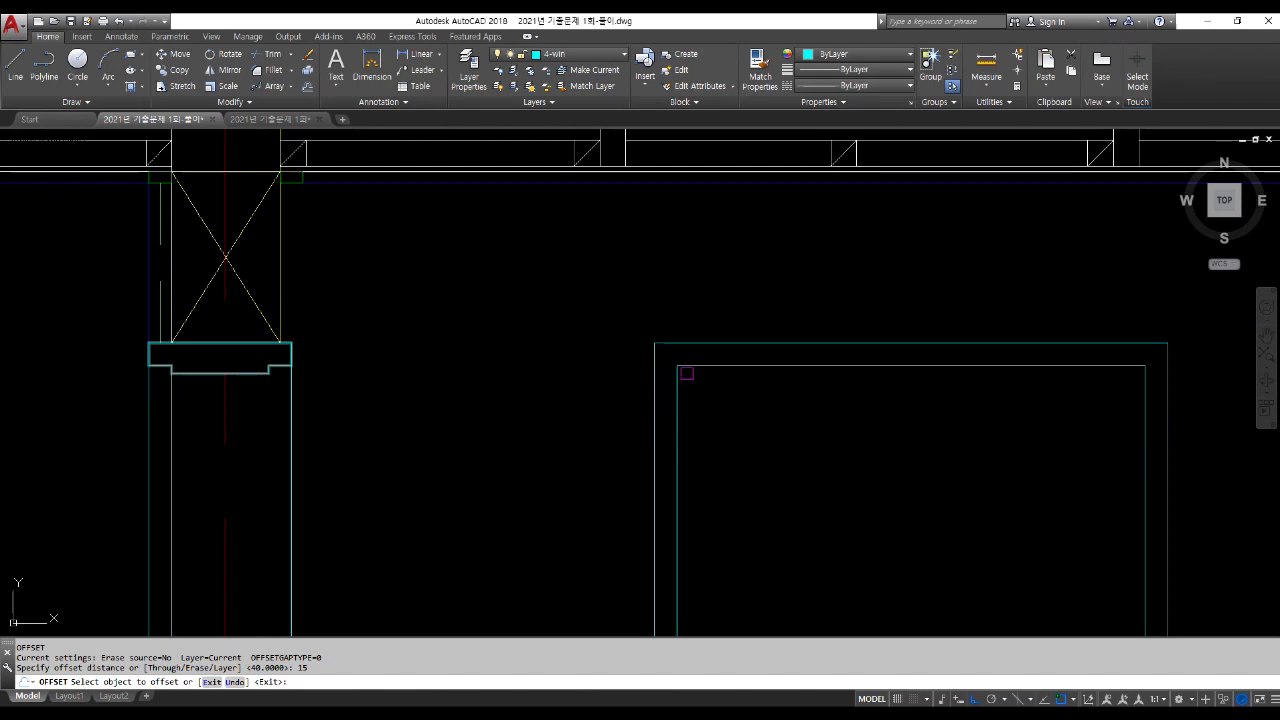
{"action": "left_click", "coordinate": [683, 370]}
{"action": "left_click", "coordinate": [761, 453]}
{"action": "scroll", "coordinate": [500, 395], "scroll_direction": "down", "scroll_amount": 6}
{"action": "scroll", "coordinate": [878, 437], "scroll_direction": "up", "scroll_amount": 2}
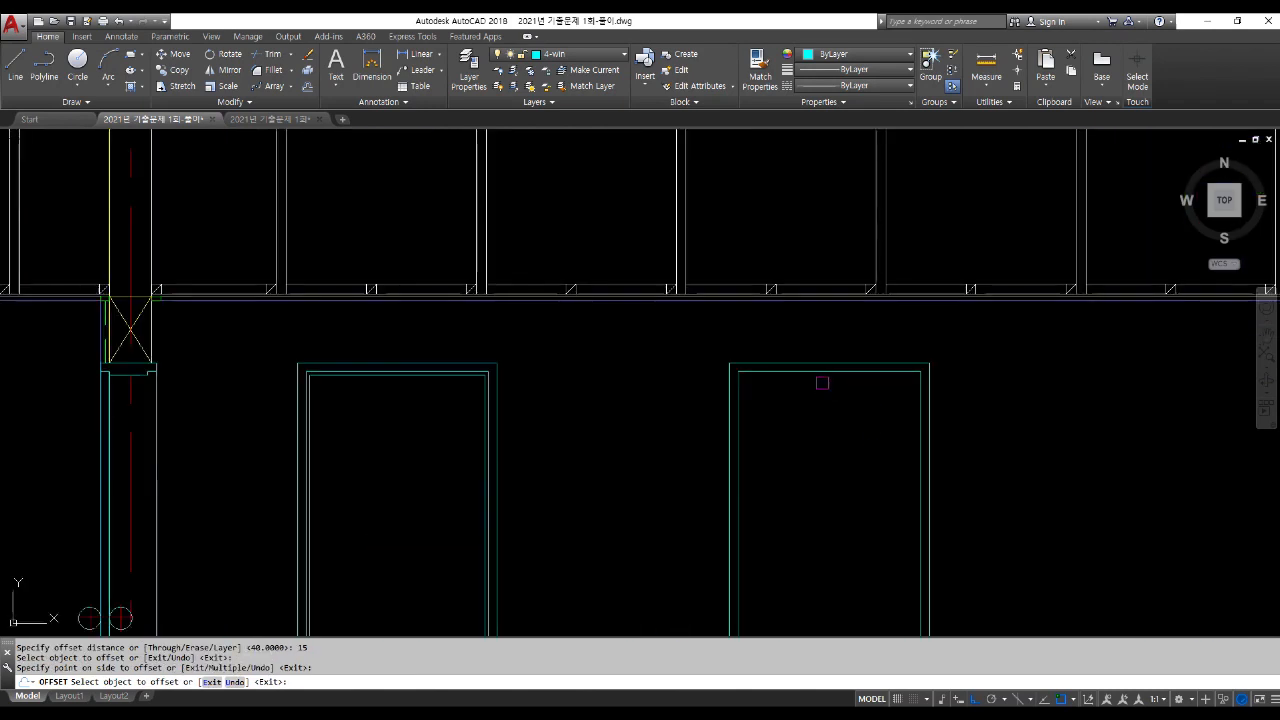
{"action": "left_click", "coordinate": [819, 365]}
{"action": "left_click", "coordinate": [837, 414]}
{"action": "key", "text": "Return"}
Step: Match the properties of the innermost outlines of both doors to the blue ceiling line
{"action": "scroll", "coordinate": [741, 388], "scroll_direction": "up", "scroll_amount": 2}
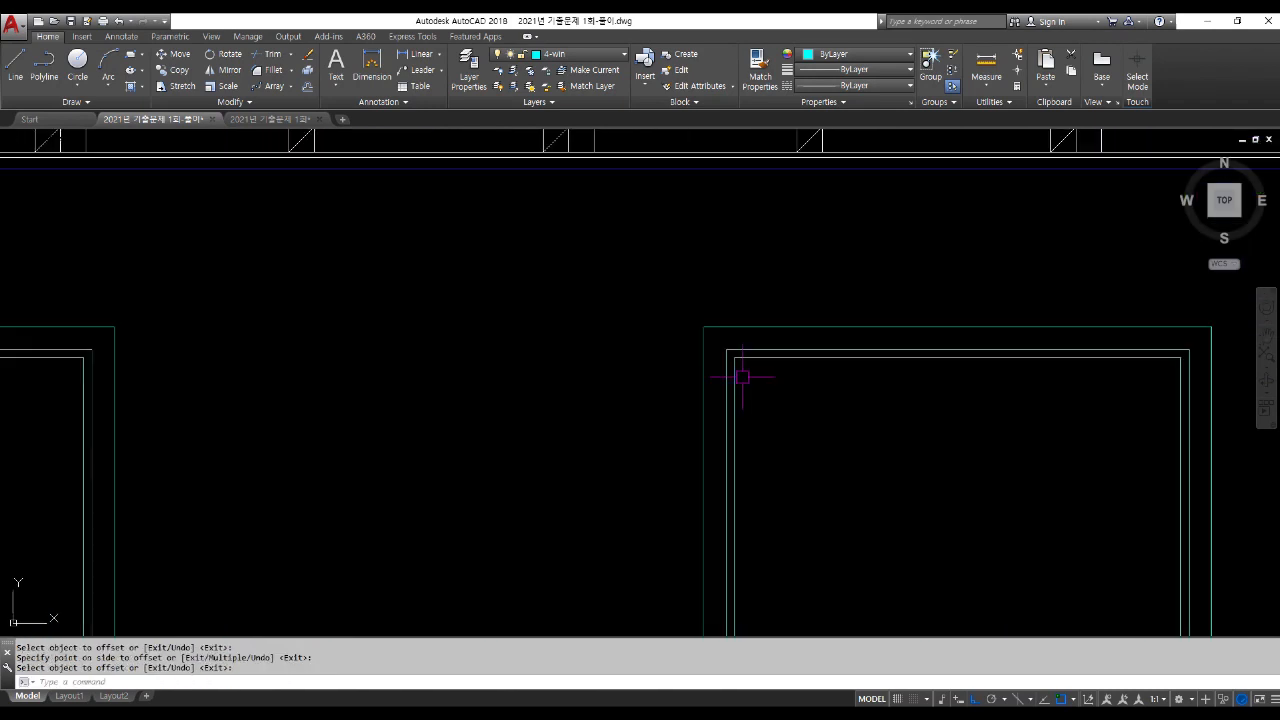
{"action": "left_click", "coordinate": [737, 365]}
{"action": "scroll", "coordinate": [737, 363], "scroll_direction": "down", "scroll_amount": 3}
{"action": "scroll", "coordinate": [140, 255], "scroll_direction": "up", "scroll_amount": 4}
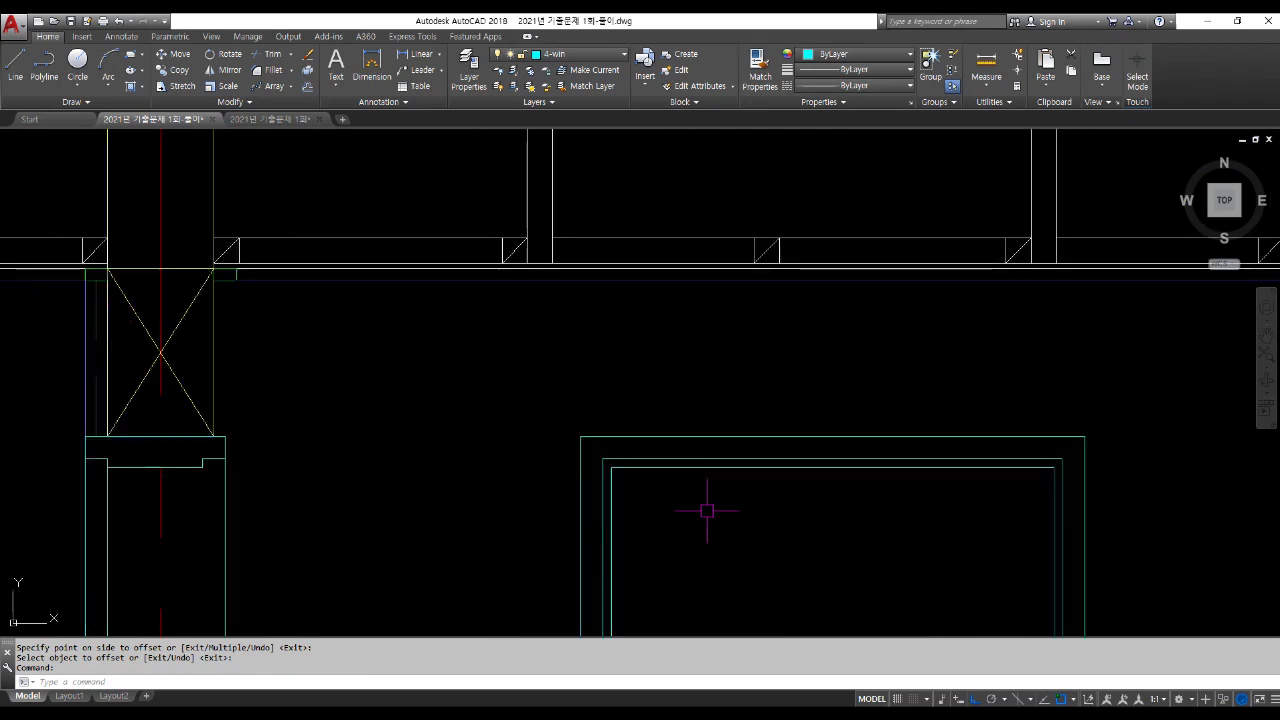
{"action": "key", "text": "Escape"}
{"action": "key", "text": "Escape"}
{"action": "type", "text": "ma"}
{"action": "key", "text": "Return"}
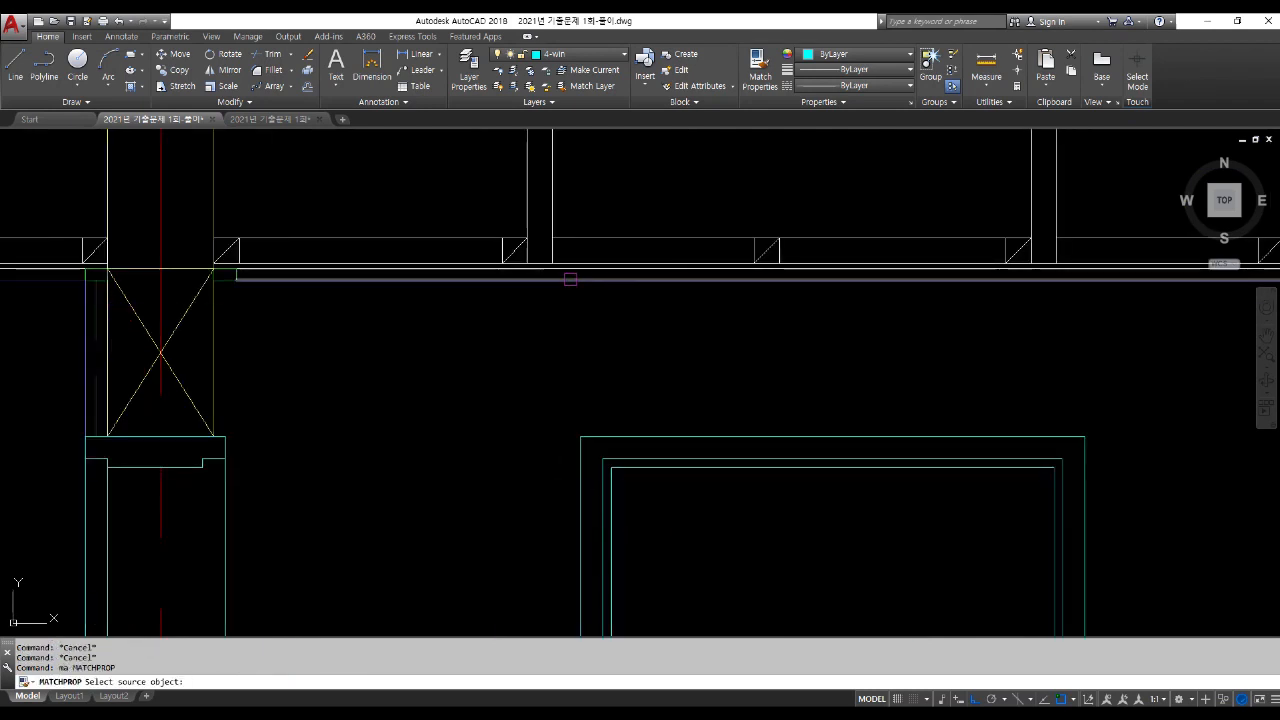
{"action": "left_click", "coordinate": [578, 281]}
{"action": "scroll", "coordinate": [598, 458], "scroll_direction": "down", "scroll_amount": 2}
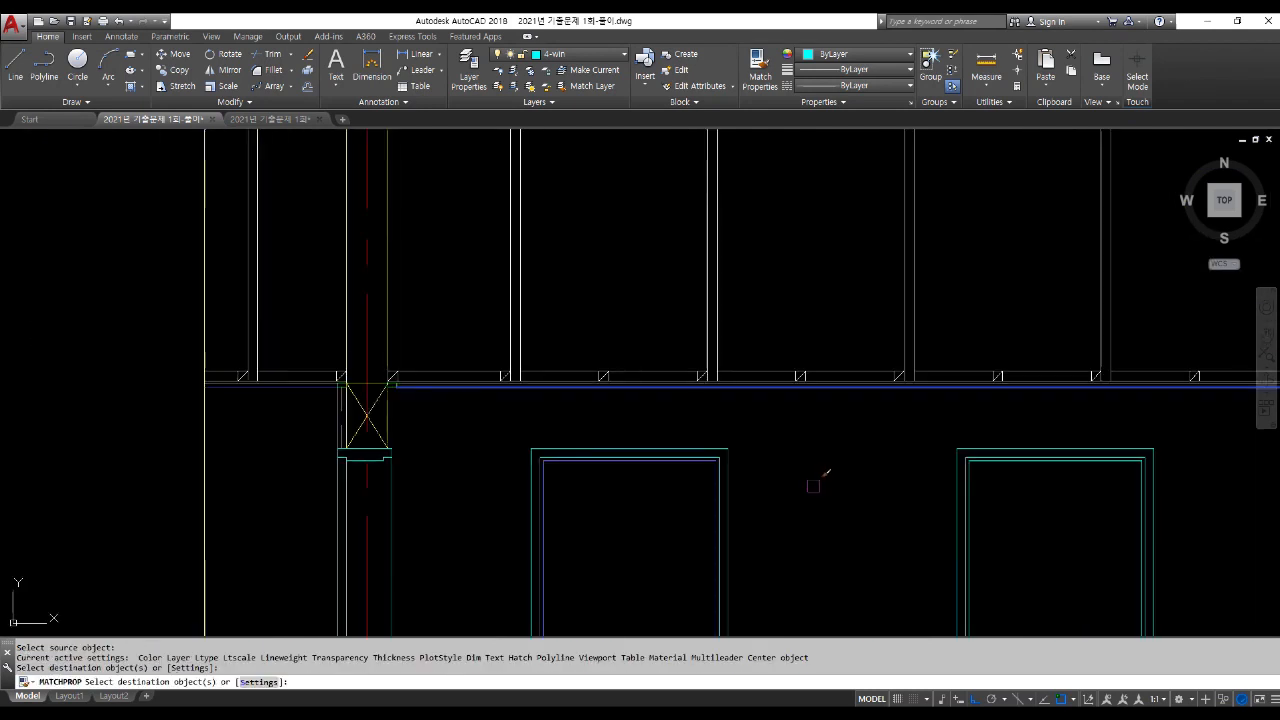
{"action": "scroll", "coordinate": [960, 451], "scroll_direction": "up", "scroll_amount": 2}
{"action": "left_click", "coordinate": [1026, 428]}
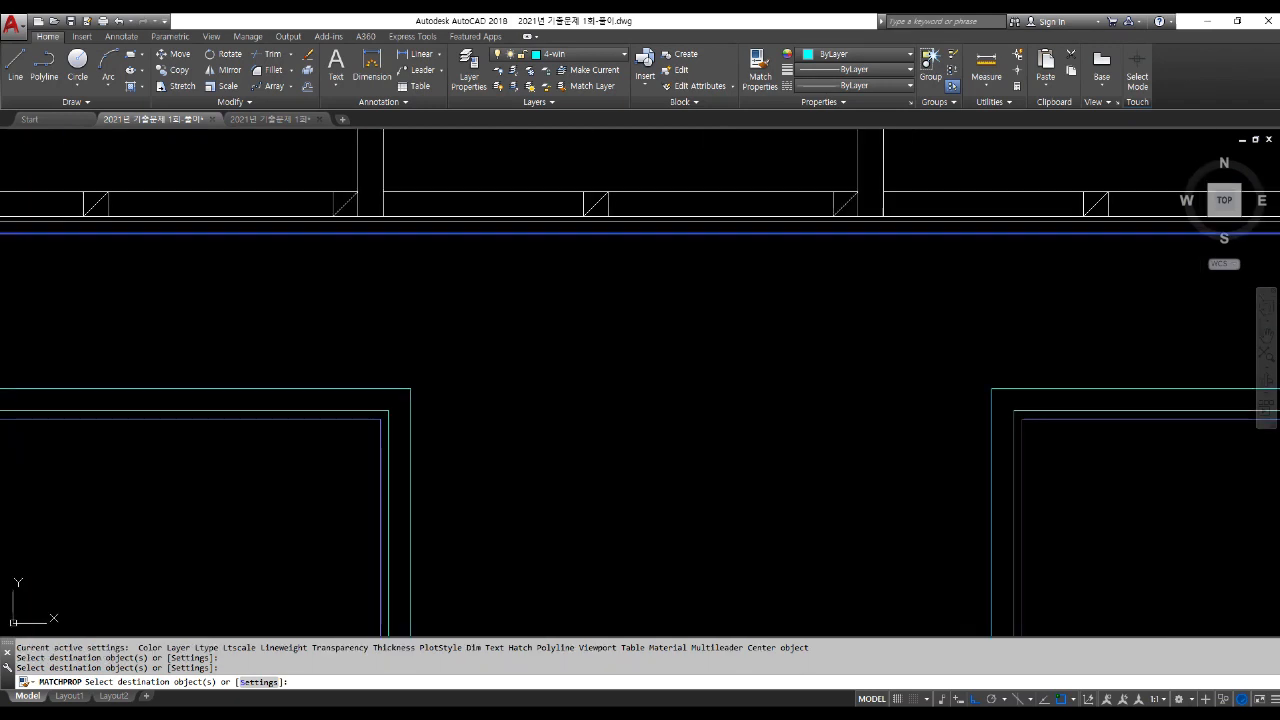
{"action": "key", "text": "Return"}
Step: Offset the left door's inner frame outline 80 inward as a guide for the door handle
{"action": "scroll", "coordinate": [466, 357], "scroll_direction": "down", "scroll_amount": 4}
{"action": "scroll", "coordinate": [406, 474], "scroll_direction": "up", "scroll_amount": 2}
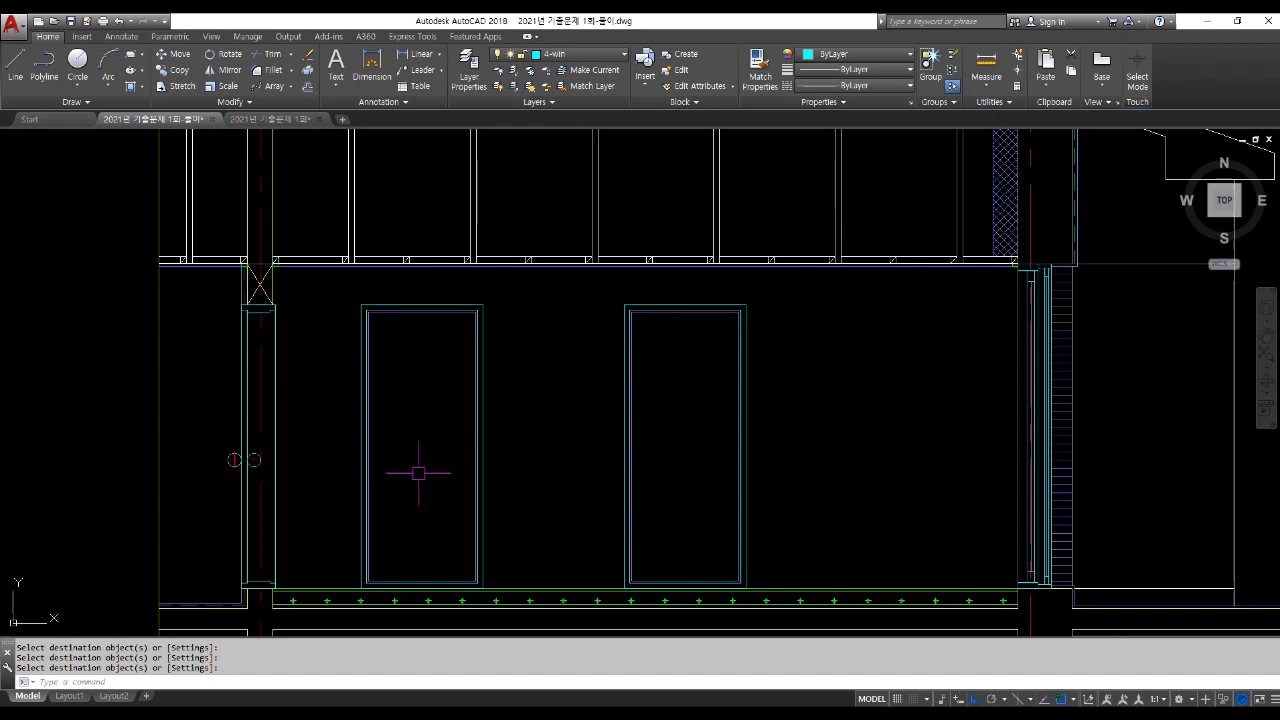
{"action": "type", "text": "o"}
{"action": "key", "text": "Return"}
{"action": "type", "text": "30"}
{"action": "key", "text": "Return"}
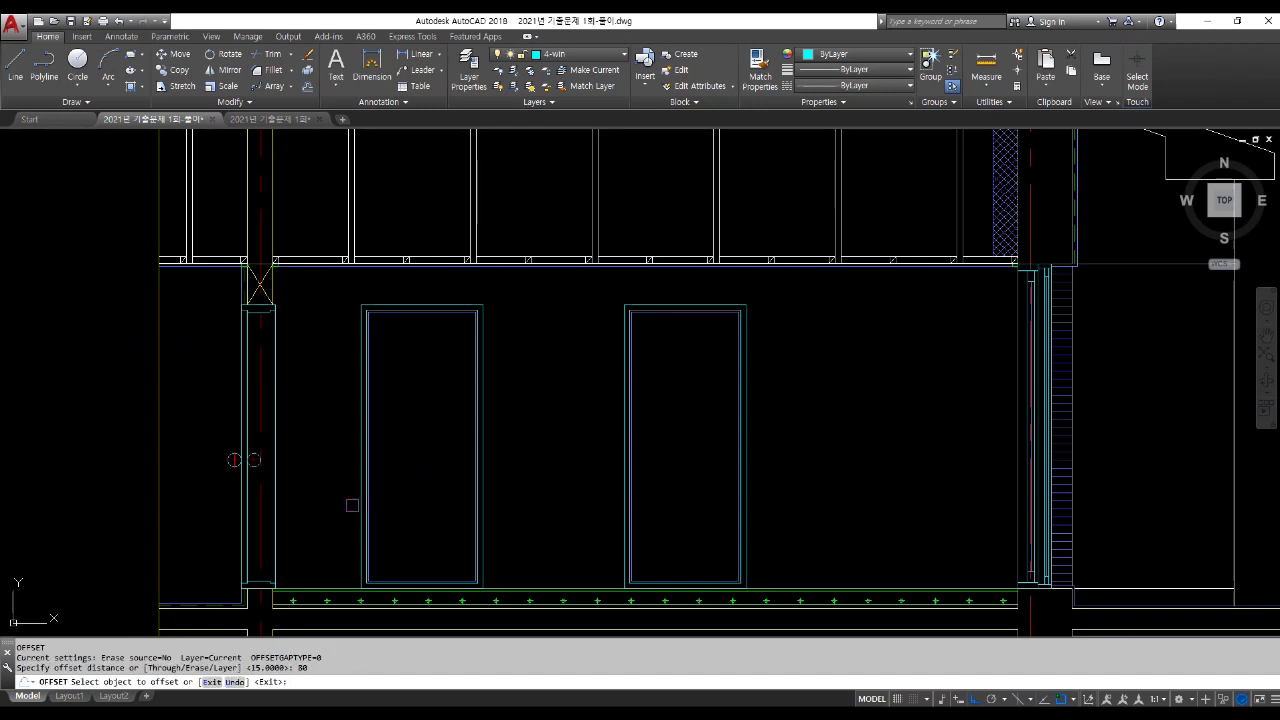
{"action": "scroll", "coordinate": [352, 505], "scroll_direction": "up", "scroll_amount": 5}
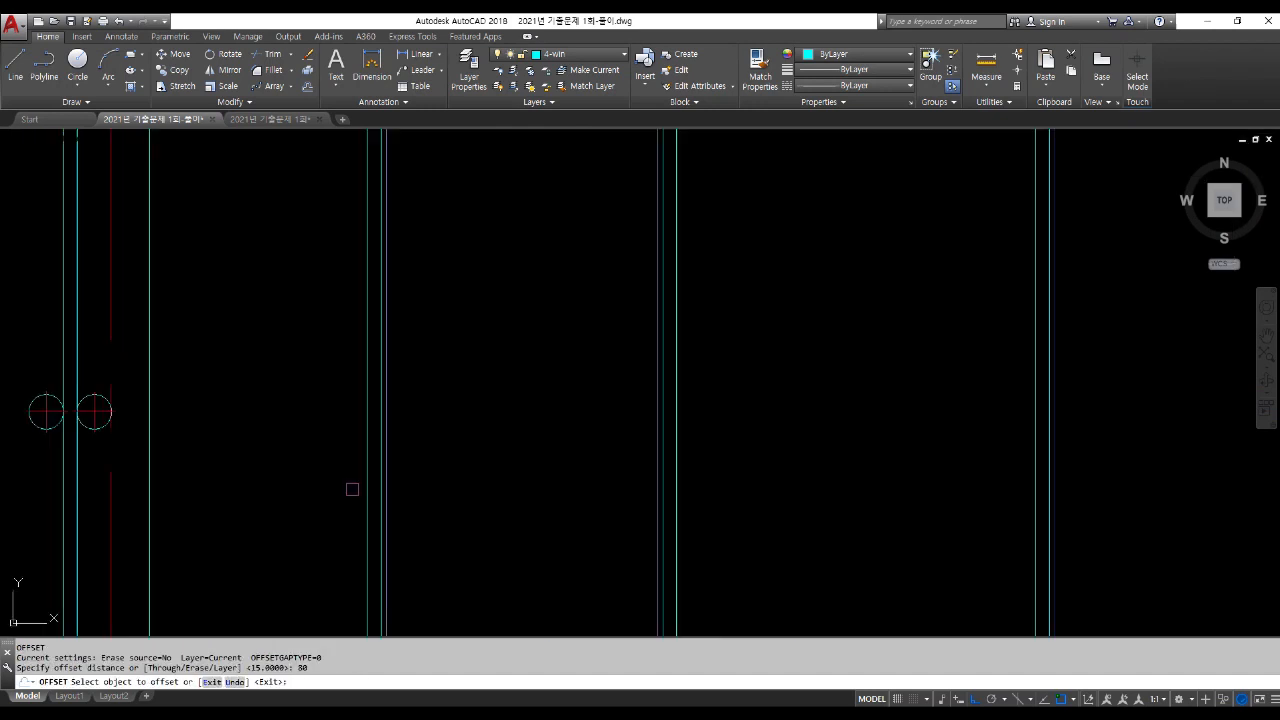
{"action": "left_click", "coordinate": [393, 455]}
{"action": "left_click", "coordinate": [566, 457]}
{"action": "scroll", "coordinate": [563, 457], "scroll_direction": "down", "scroll_amount": 5}
{"action": "key", "text": "Return"}
{"action": "type", "text": "c"}
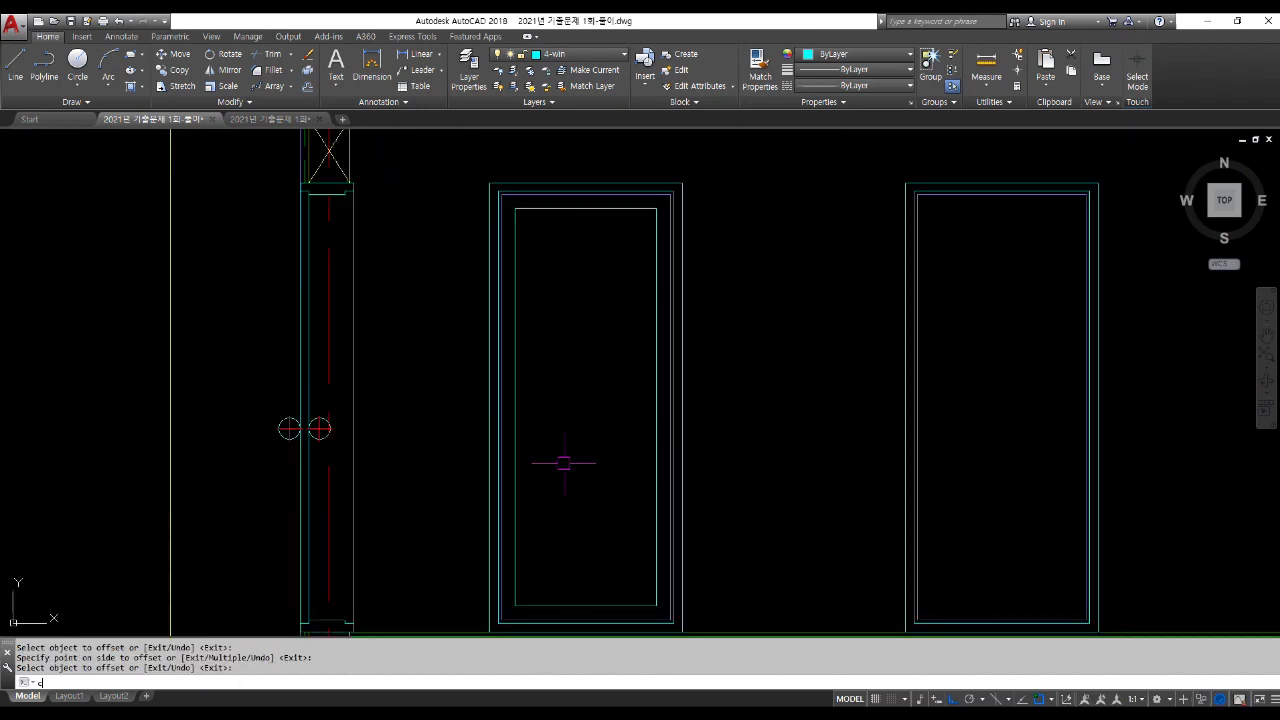
{"action": "key", "text": "Return"}
{"action": "key", "text": "Escape"}
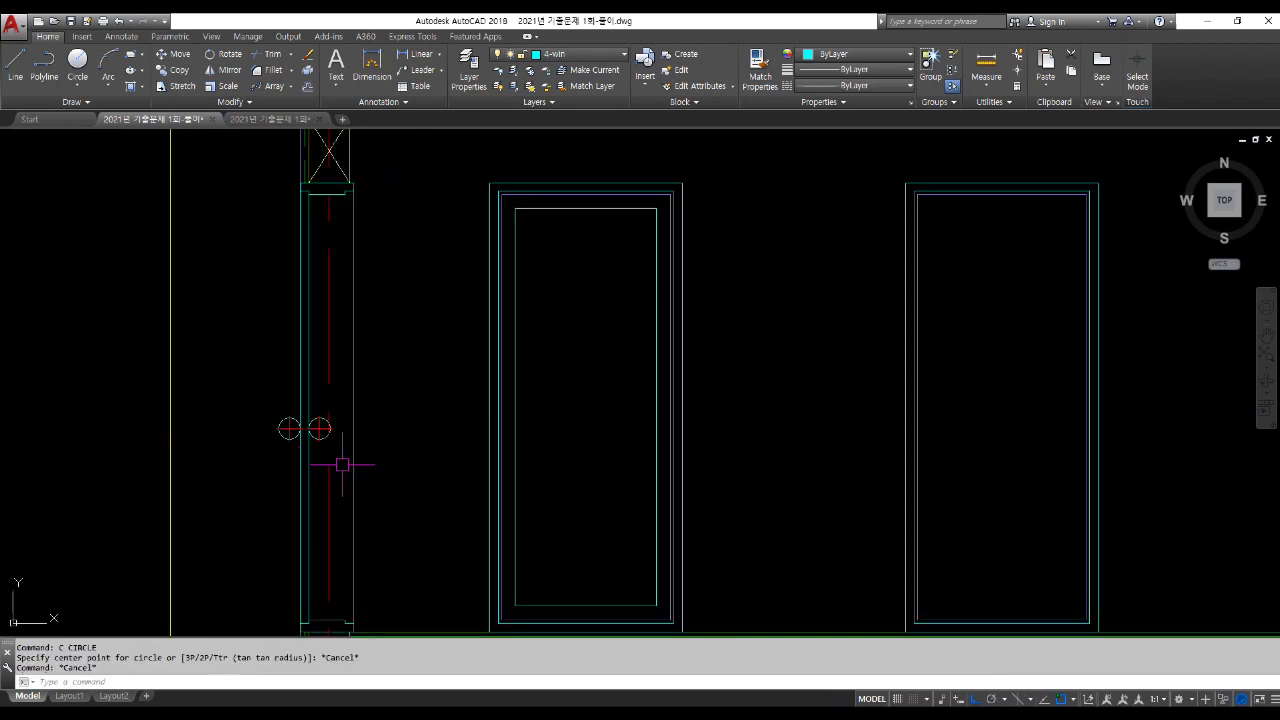
Step: Copy the doorknob circle from the sectioned door at the wall onto the left door's guide line, at the same height
{"action": "type", "text": "co"}
{"action": "key", "text": "Return"}
{"action": "scroll", "coordinate": [320, 445], "scroll_direction": "up", "scroll_amount": 5}
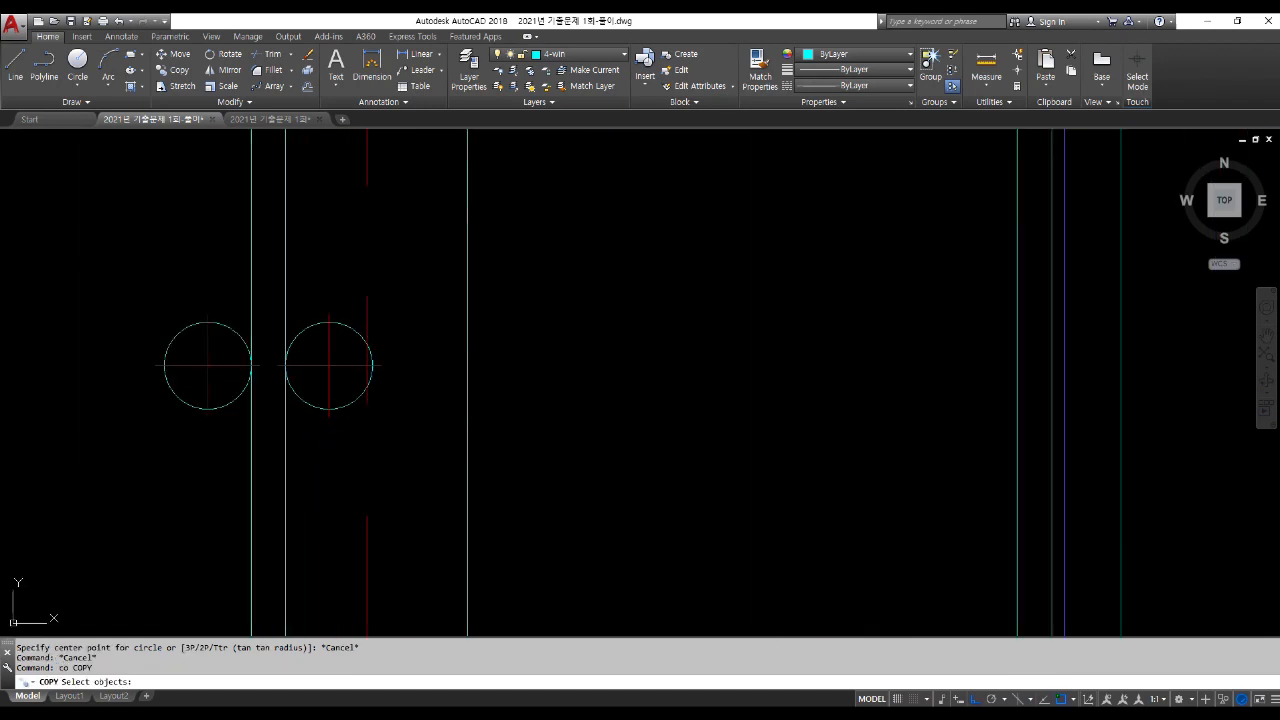
{"action": "left_click", "coordinate": [329, 322]}
{"action": "key", "text": "Return"}
{"action": "left_click", "coordinate": [333, 358]}
{"action": "scroll", "coordinate": [329, 365], "scroll_direction": "down", "scroll_amount": 3}
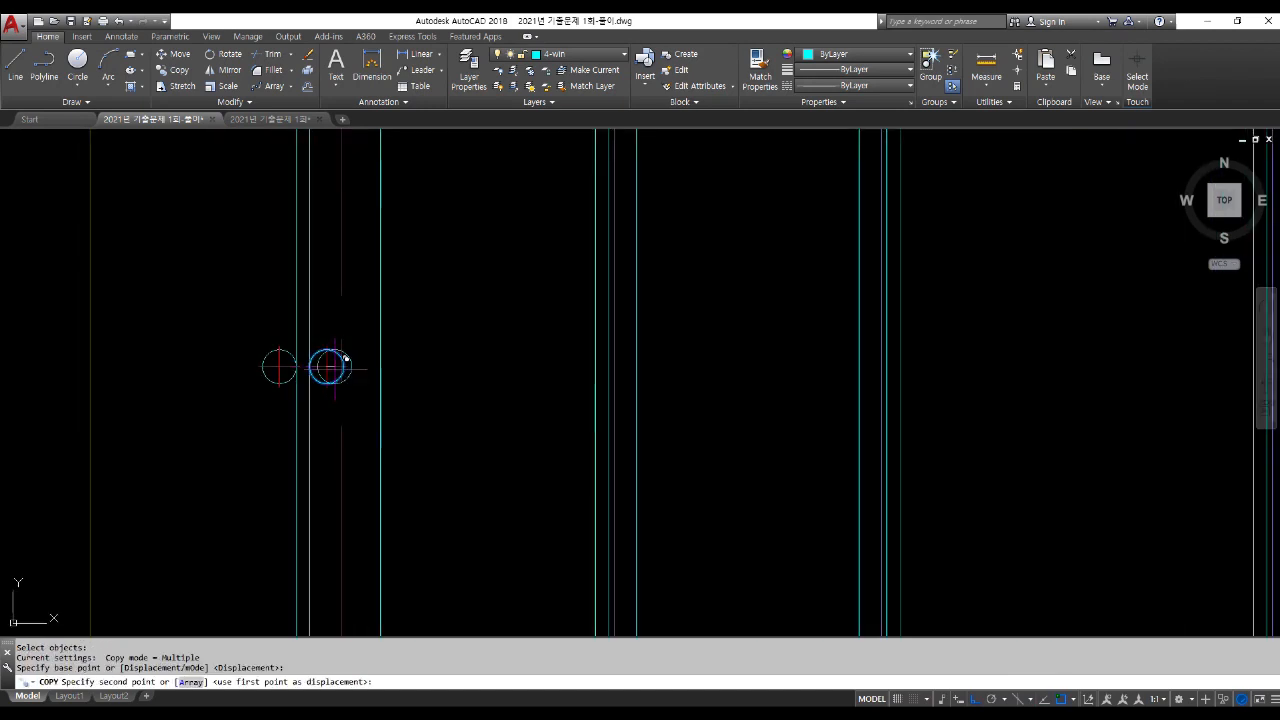
{"action": "left_click", "coordinate": [636, 366]}
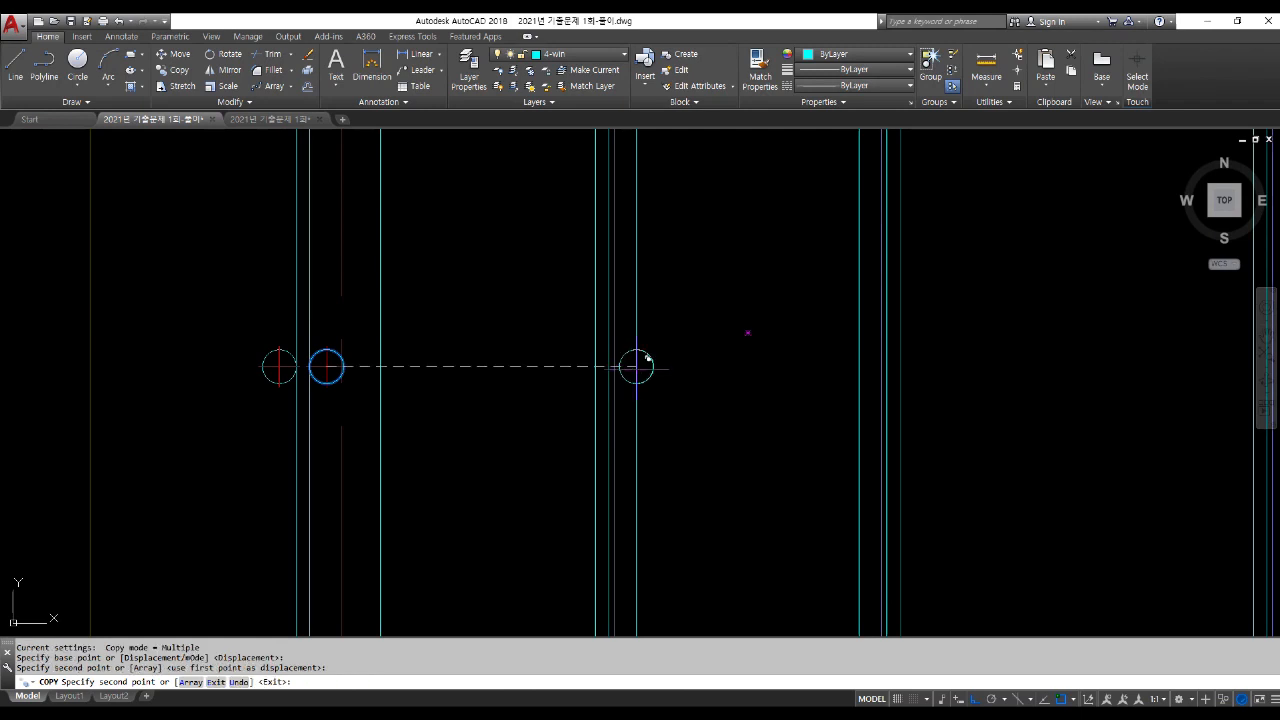
{"action": "key", "text": "Return"}
Step: Erase the guide outline inside the left door
{"action": "type", "text": "e"}
{"action": "key", "text": "Return"}
{"action": "left_click", "coordinate": [636, 428]}
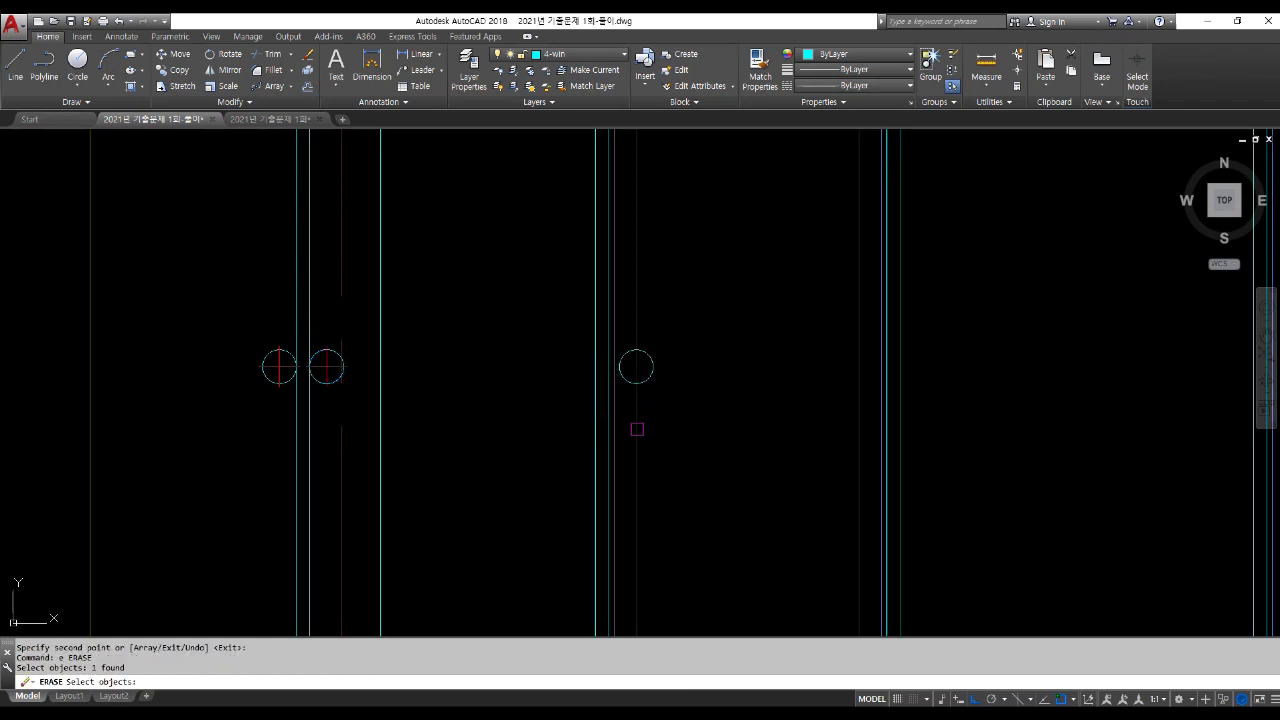
{"action": "key", "text": "Return"}
Step: Draw a slim horizontal handle rectangle starting inside the left door's knob circle and extending beyond it toward the door's centre
{"action": "scroll", "coordinate": [630, 430], "scroll_direction": "down", "scroll_amount": 5}
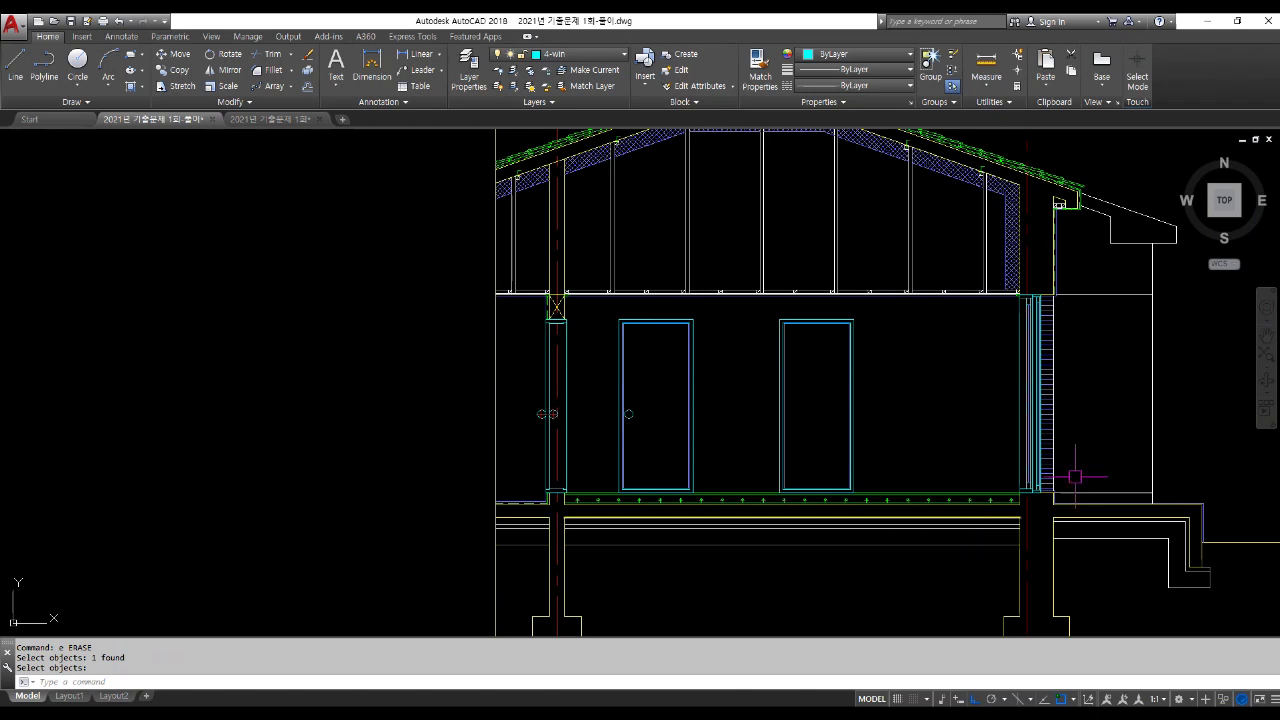
{"action": "scroll", "coordinate": [663, 471], "scroll_direction": "up", "scroll_amount": 5}
{"action": "key", "text": "Return"}
{"action": "type", "text": "rec RECTANG"}
{"action": "key", "text": "Return"}
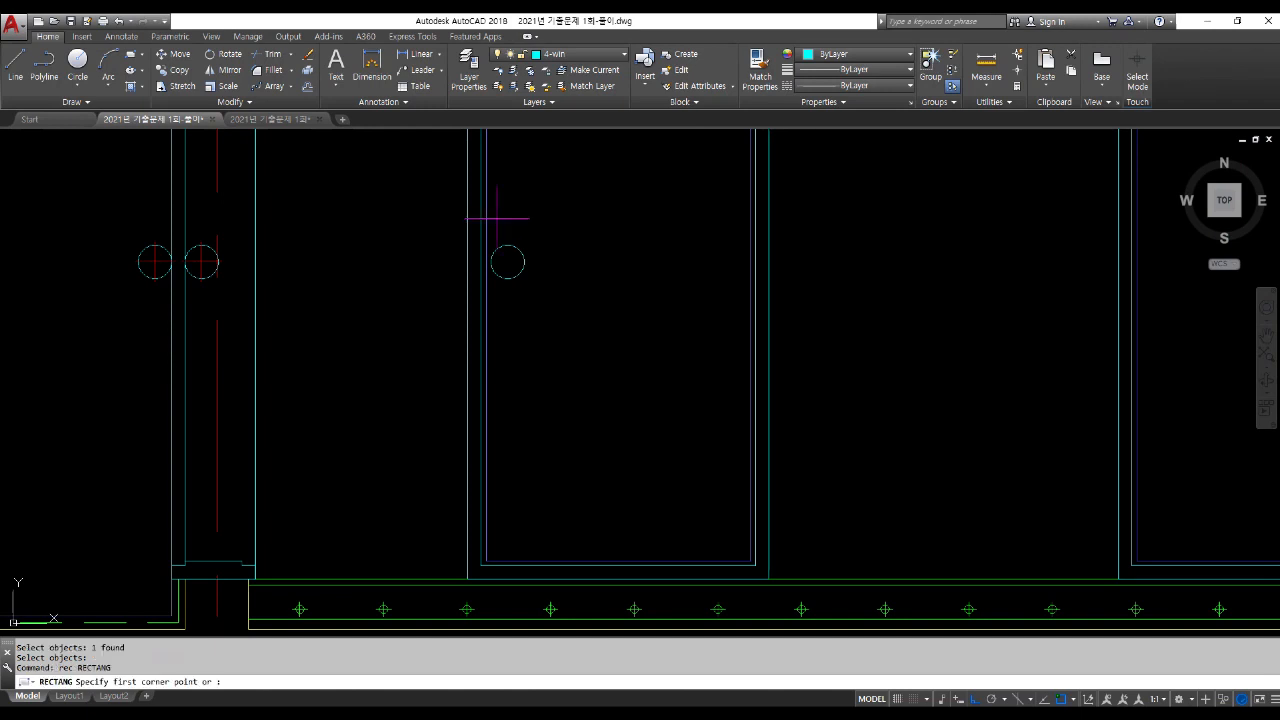
{"action": "scroll", "coordinate": [505, 255], "scroll_direction": "up", "scroll_amount": 4}
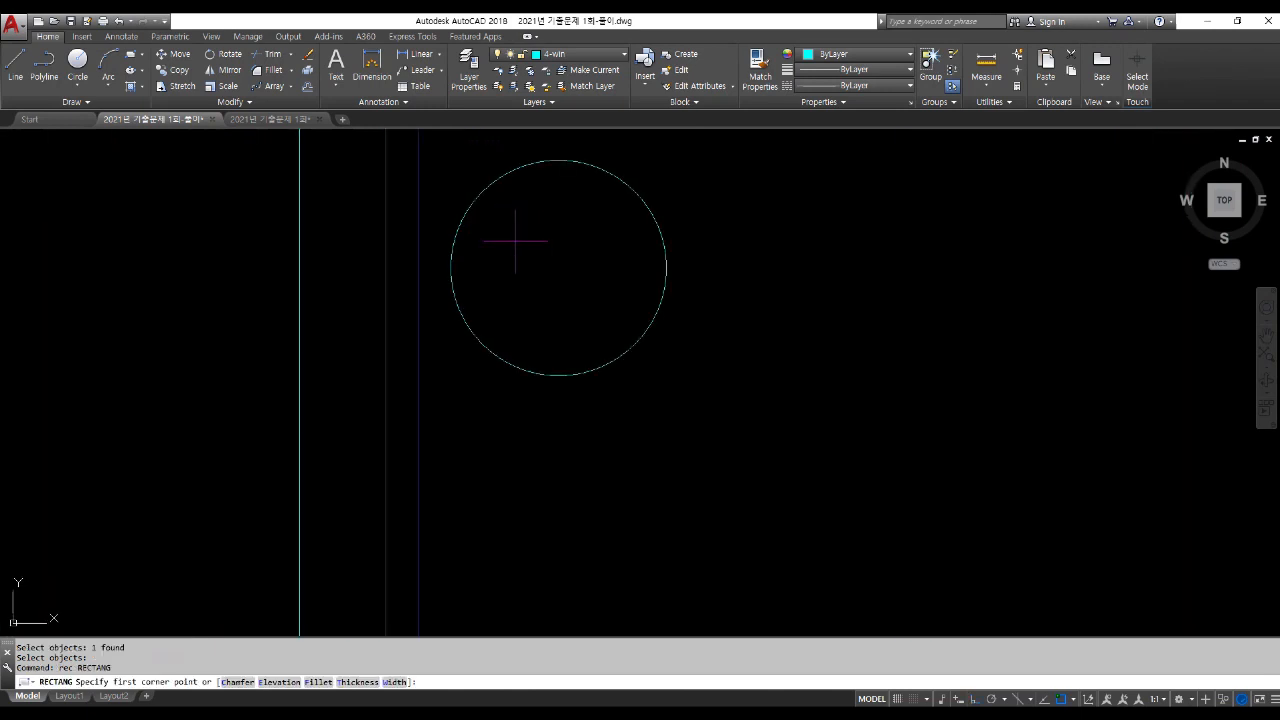
{"action": "left_click", "coordinate": [516, 241]}
{"action": "scroll", "coordinate": [516, 241], "scroll_direction": "down", "scroll_amount": 4}
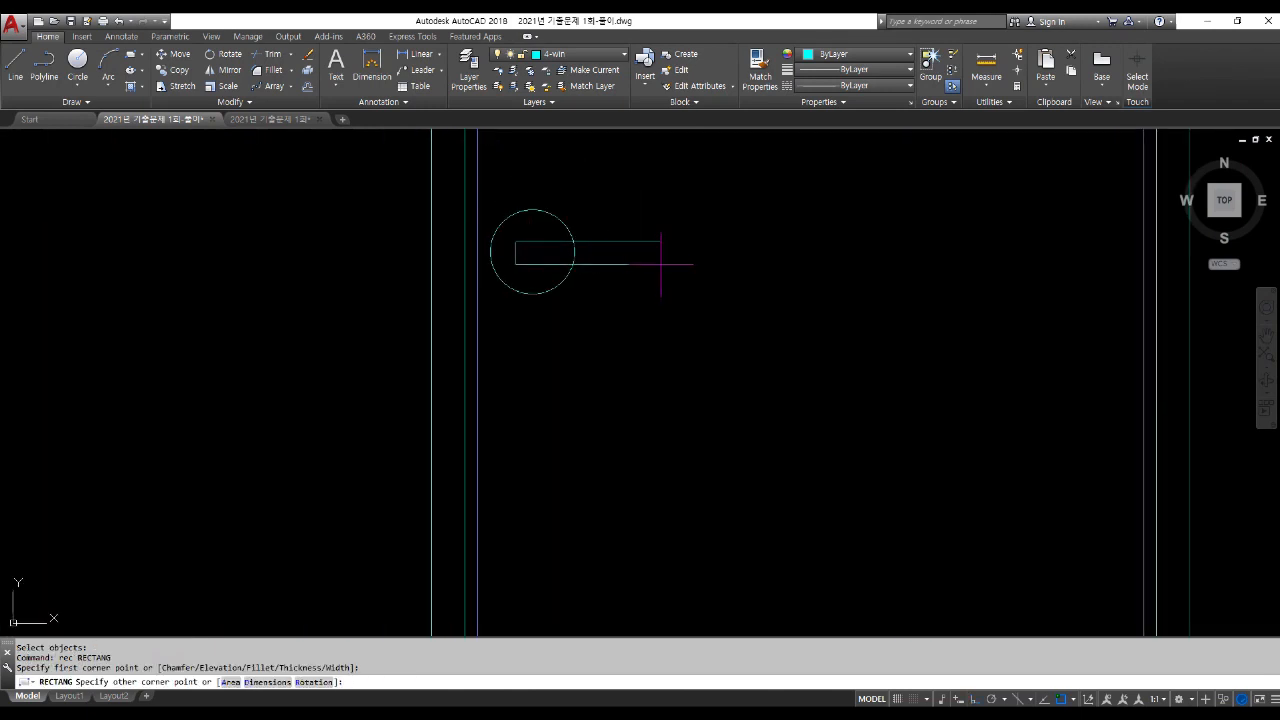
{"action": "left_click", "coordinate": [661, 263]}
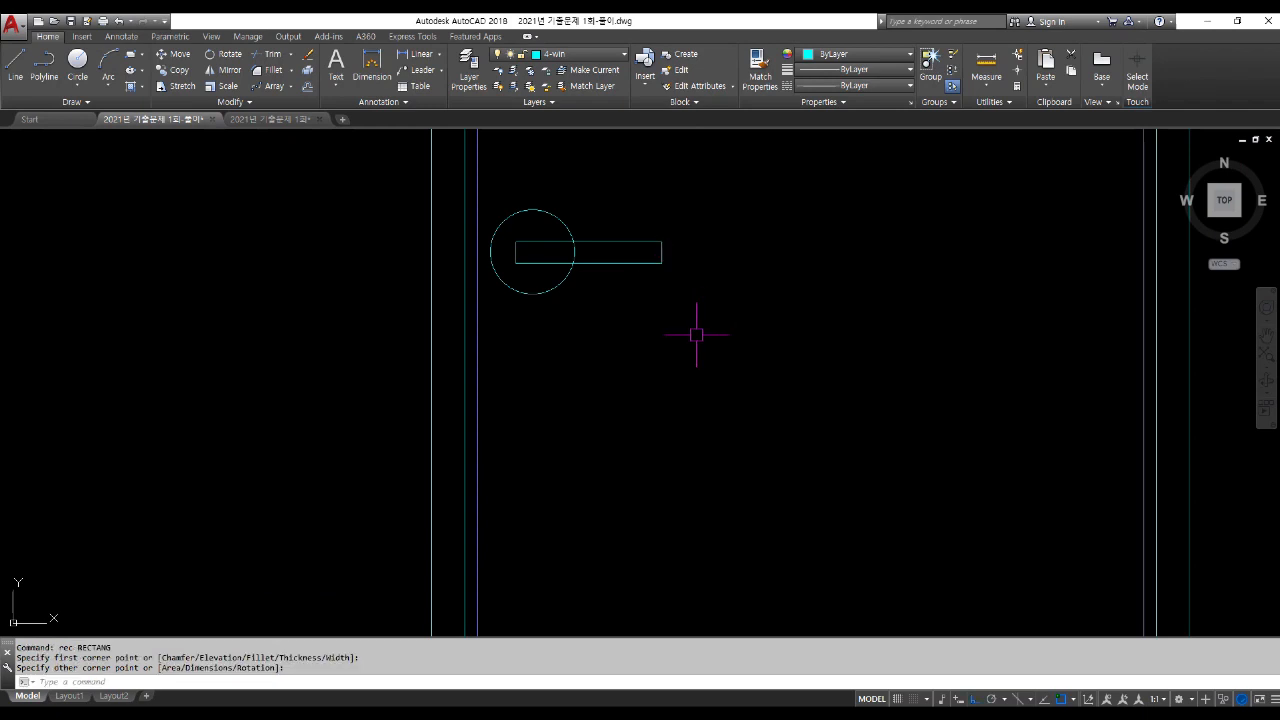
Step: Trim away the part of the knob circle that crosses the handle rectangle
{"action": "type", "text": "tr"}
{"action": "key", "text": "Return"}
{"action": "key", "text": "Return"}
{"action": "left_click", "coordinate": [573, 252]}
{"action": "key", "text": "Return"}
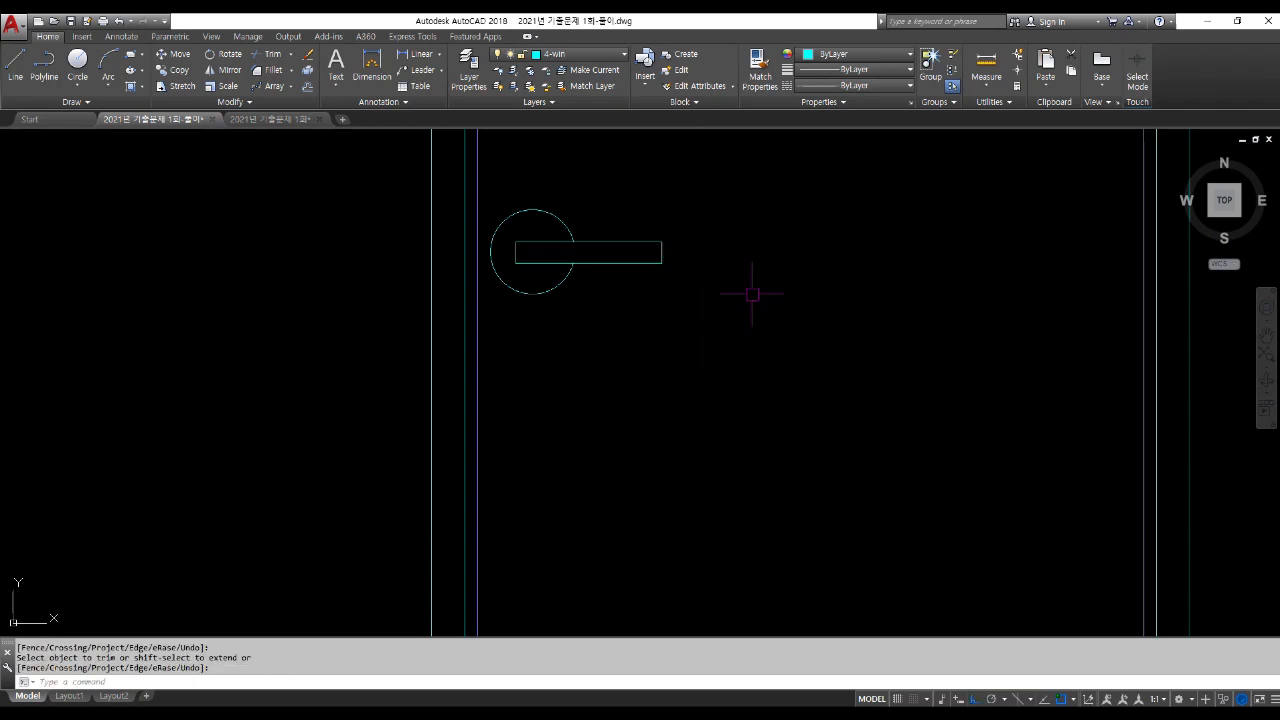
{"action": "key", "text": "Escape"}
{"action": "key", "text": "Escape"}
Step: Explode the door handle rectangle into separate lines
{"action": "scroll", "coordinate": [604, 374], "scroll_direction": "down", "scroll_amount": 6}
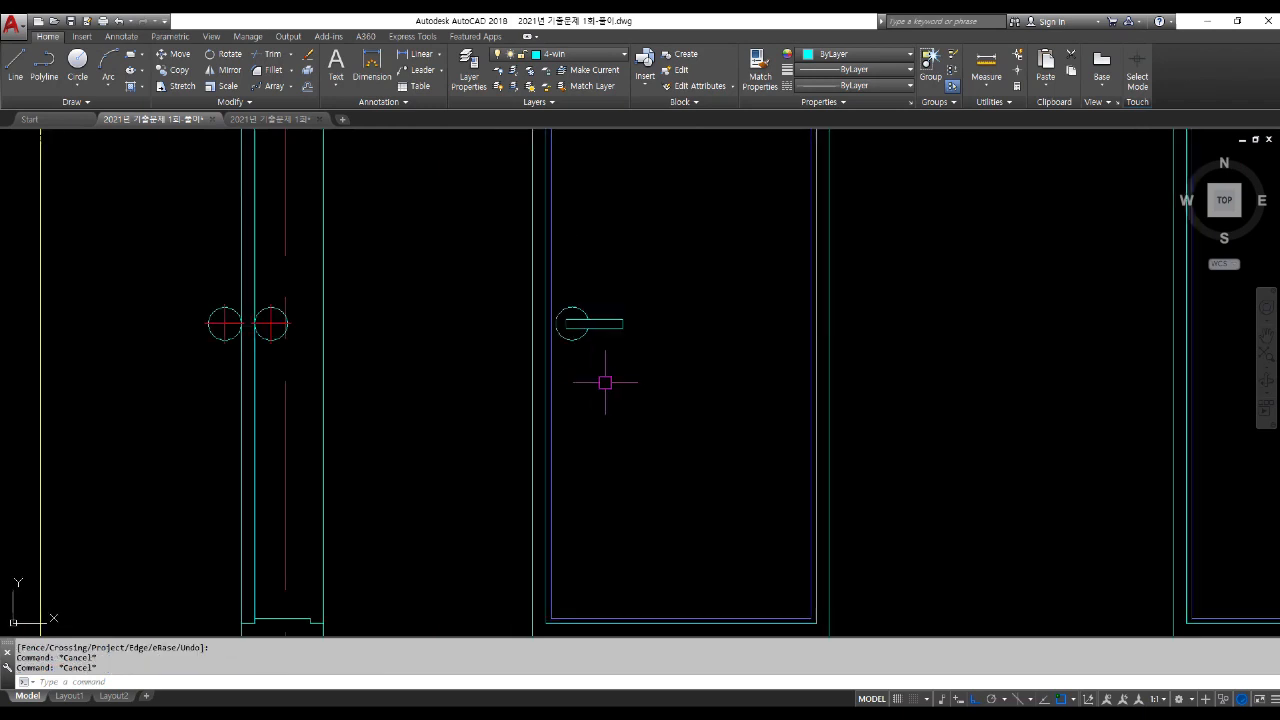
{"action": "scroll", "coordinate": [509, 385], "scroll_direction": "down", "scroll_amount": 5}
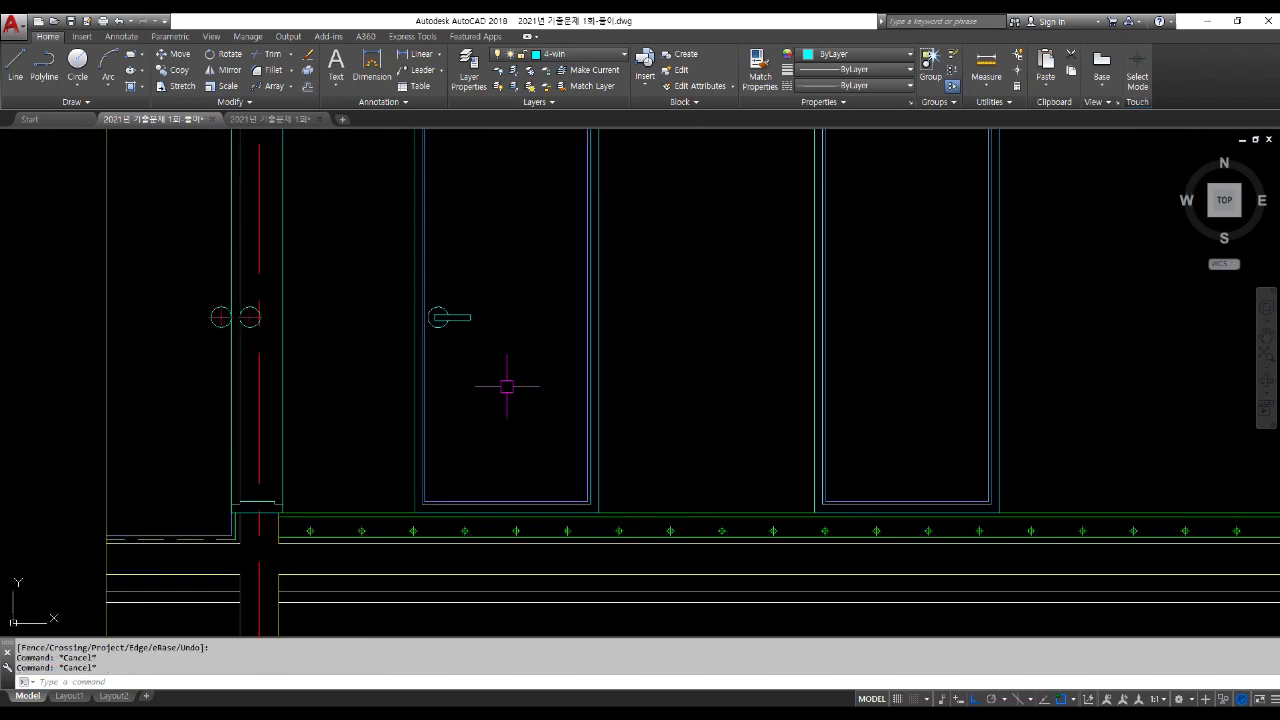
{"action": "scroll", "coordinate": [513, 394], "scroll_direction": "up", "scroll_amount": 5}
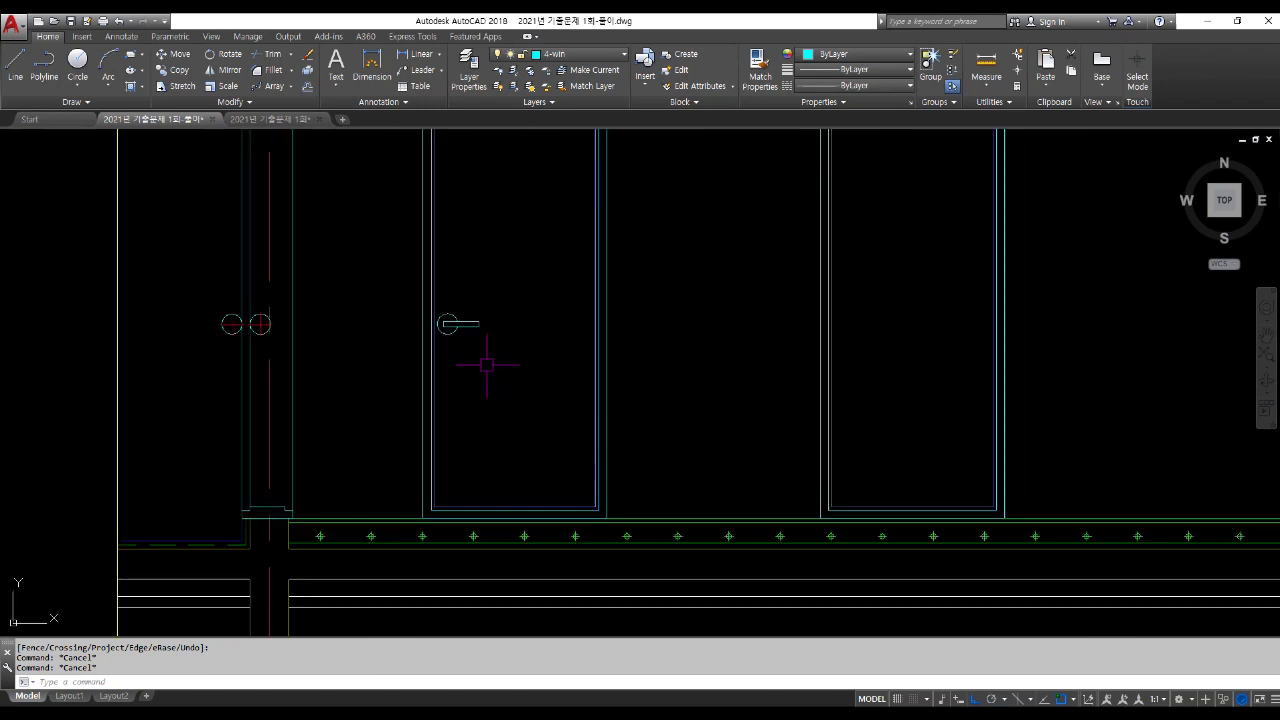
{"action": "scroll", "coordinate": [469, 326], "scroll_direction": "up", "scroll_amount": 3}
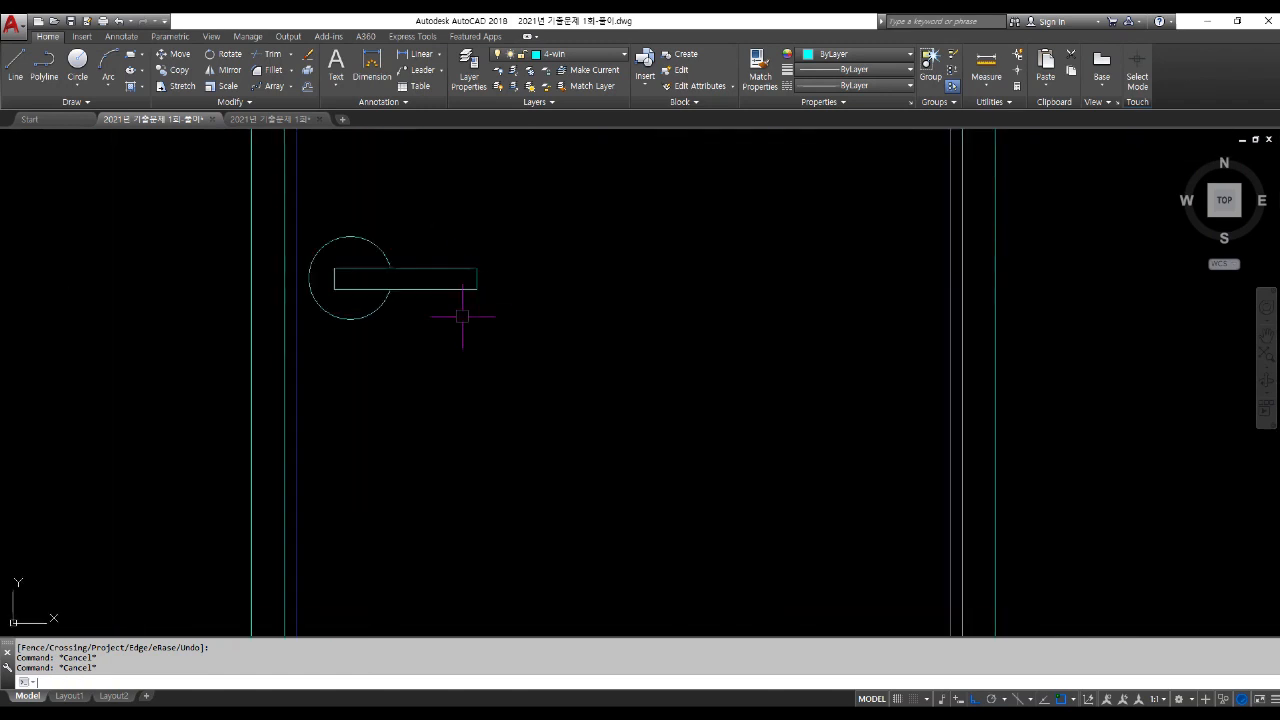
{"action": "type", "text": "x"}
{"action": "key", "text": "Return"}
{"action": "left_click", "coordinate": [457, 288]}
{"action": "key", "text": "Return"}
Step: Fillet the handle's two long edges together to round off its free end
{"action": "type", "text": "f"}
{"action": "key", "text": "Return"}
{"action": "left_click", "coordinate": [455, 267]}
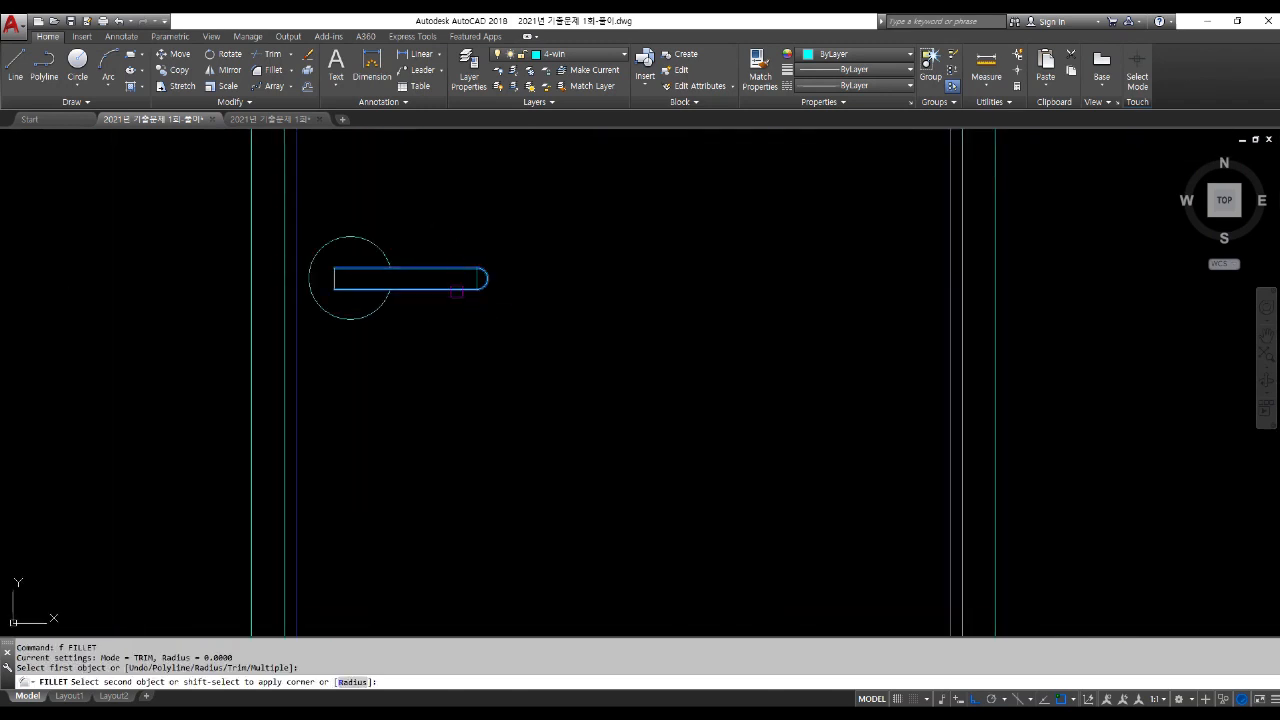
{"action": "left_click", "coordinate": [456, 289]}
{"action": "key", "text": "Return"}
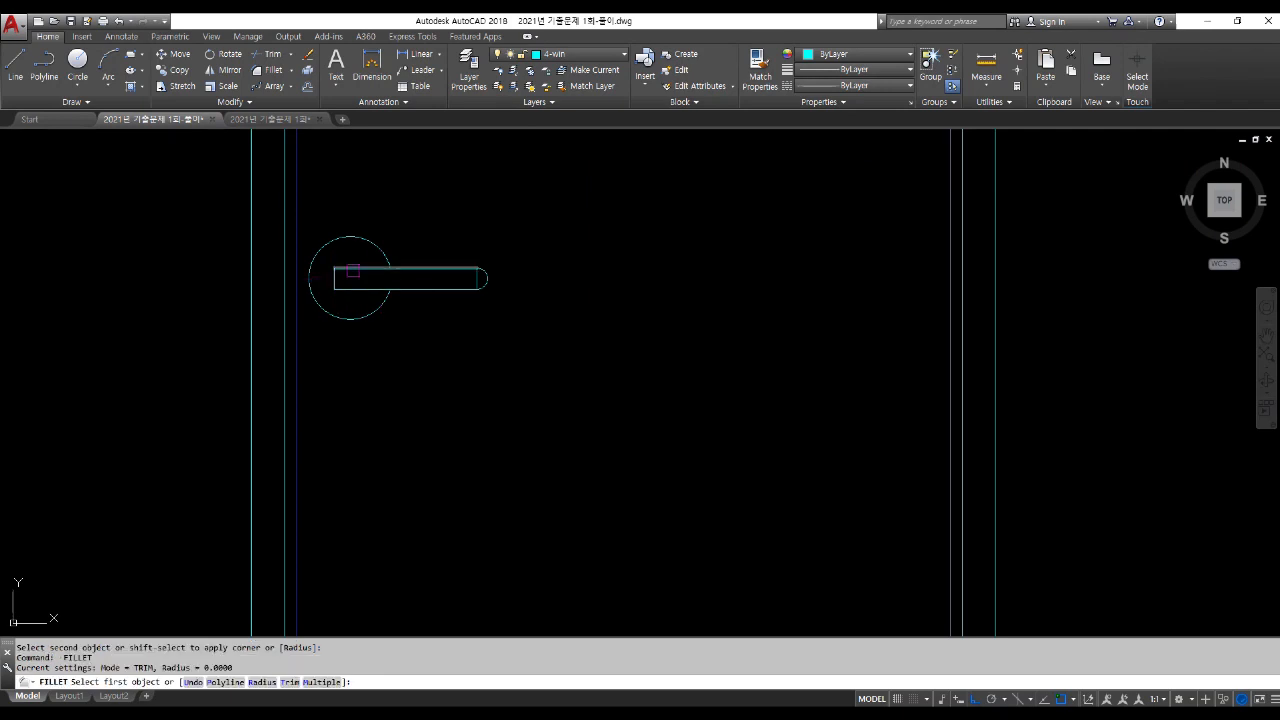
{"action": "key", "text": "Escape"}
Step: Erase the straight line left across the handle's rounded end
{"action": "type", "text": "e"}
{"action": "key", "text": "Return"}
{"action": "left_click", "coordinate": [474, 277]}
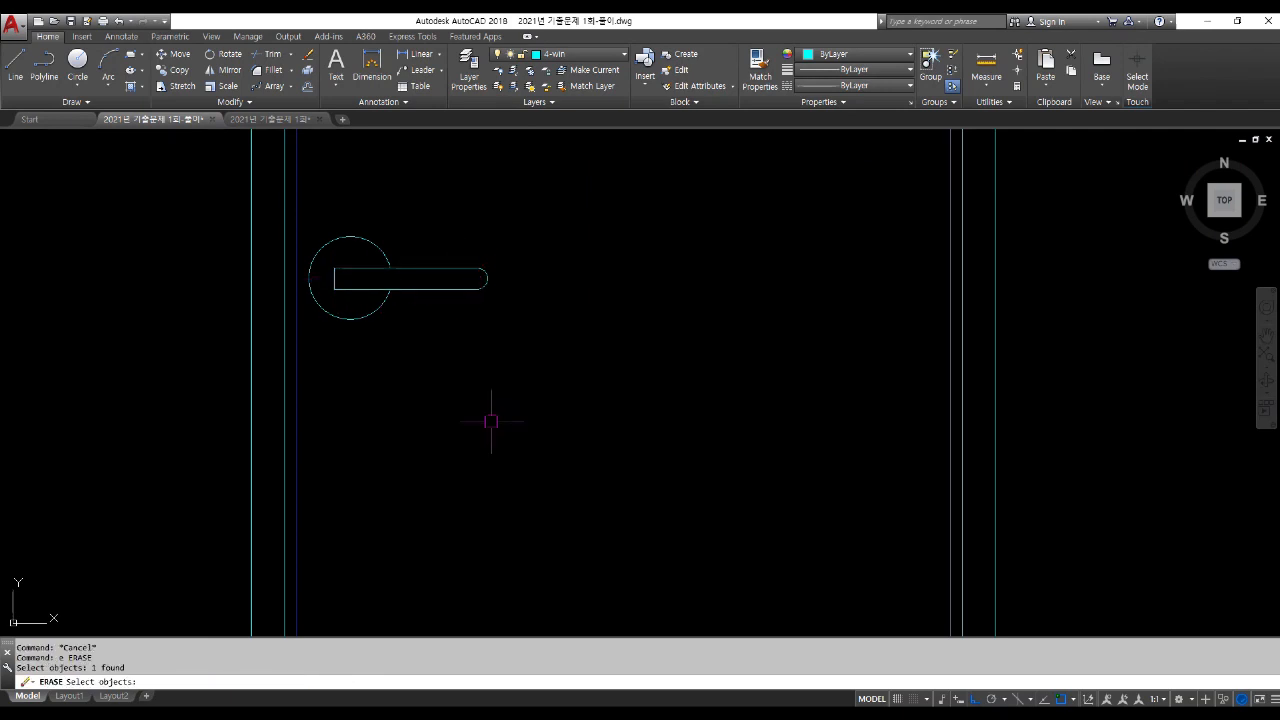
Step: Draw a small circle of about 5.4 radius inside the handle near its rounded end
{"action": "scroll", "coordinate": [430, 304], "scroll_direction": "up", "scroll_amount": 2}
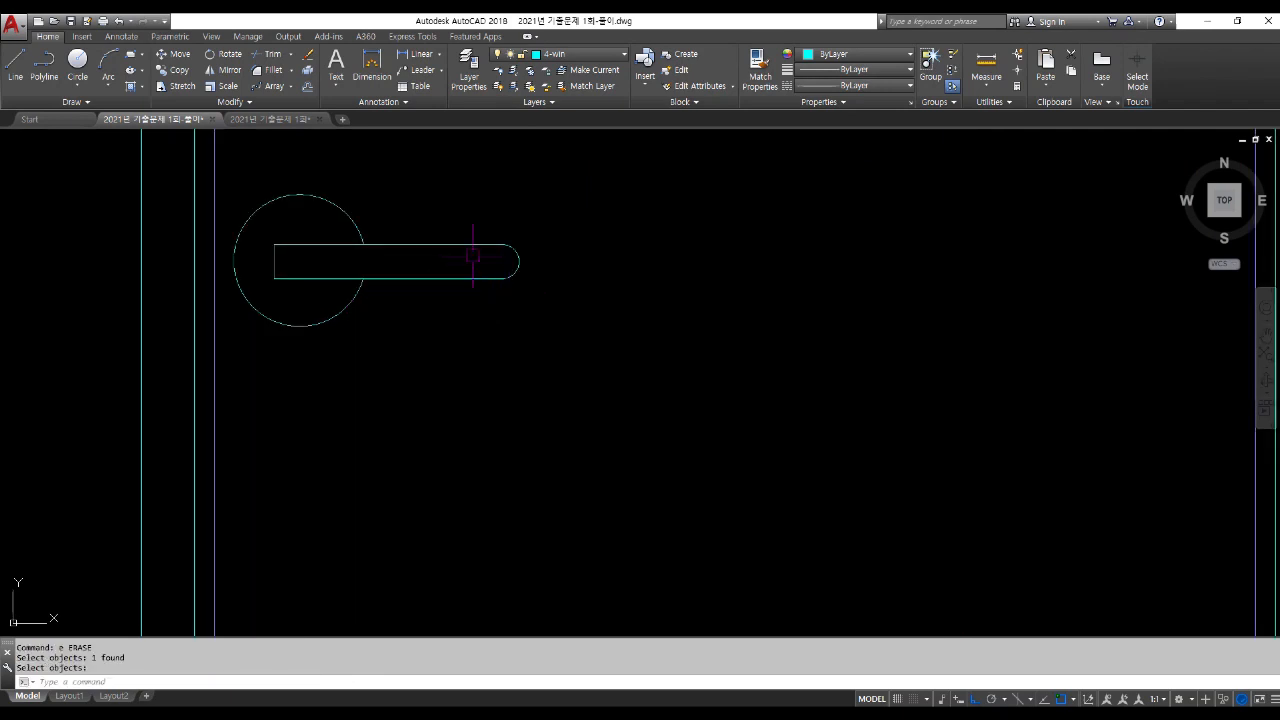
{"action": "type", "text": "c"}
{"action": "key", "text": "Escape"}
{"action": "type", "text": "c"}
{"action": "key", "text": "Return"}
{"action": "key", "text": "Escape"}
{"action": "scroll", "coordinate": [484, 263], "scroll_direction": "up", "scroll_amount": 2}
{"action": "key", "text": "Return"}
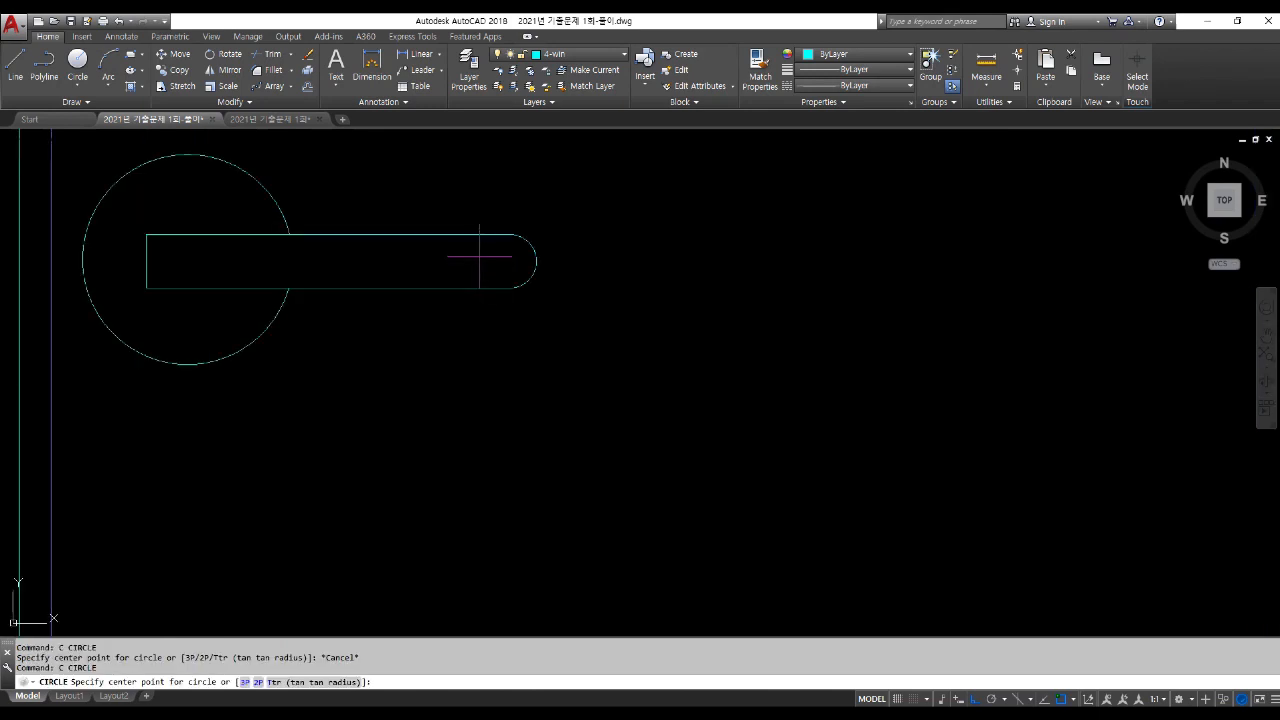
{"action": "left_click", "coordinate": [490, 260]}
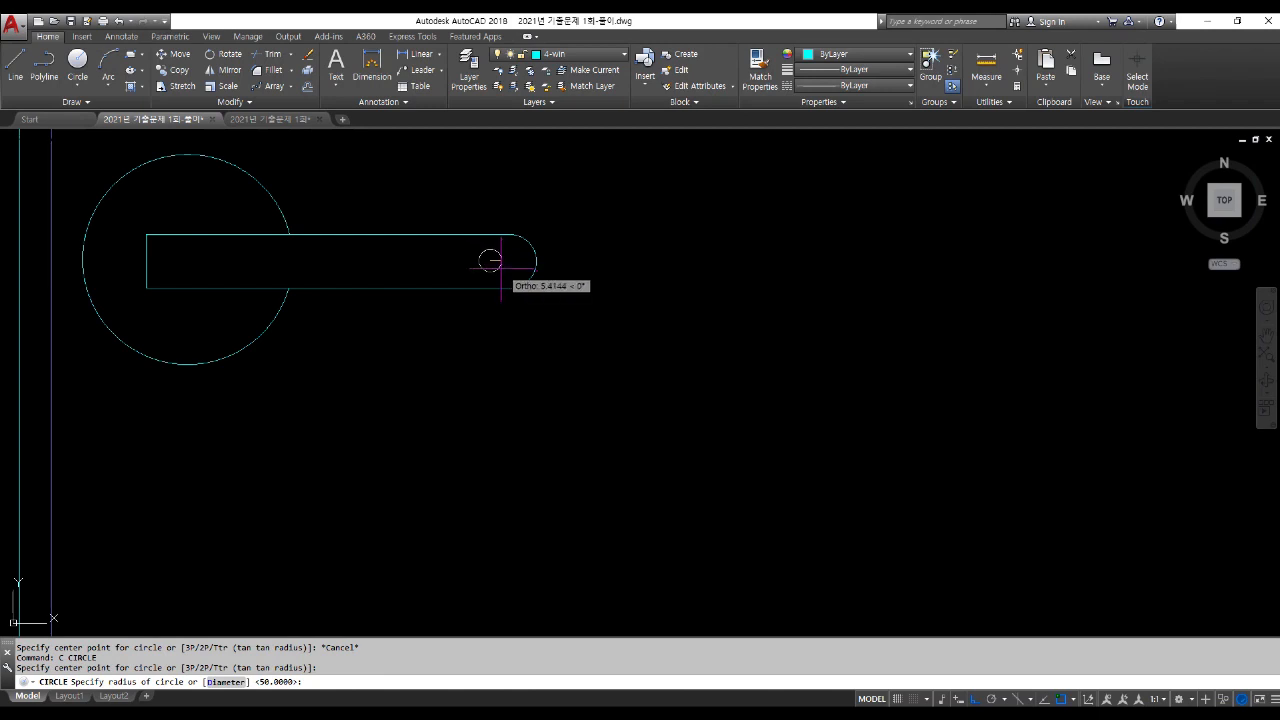
{"action": "left_click", "coordinate": [501, 269]}
Step: Move the small circle slightly down and sideways to place it within the handle's rounded end
{"action": "type", "text": "m"}
{"action": "key", "text": "space"}
{"action": "left_click", "coordinate": [499, 271]}
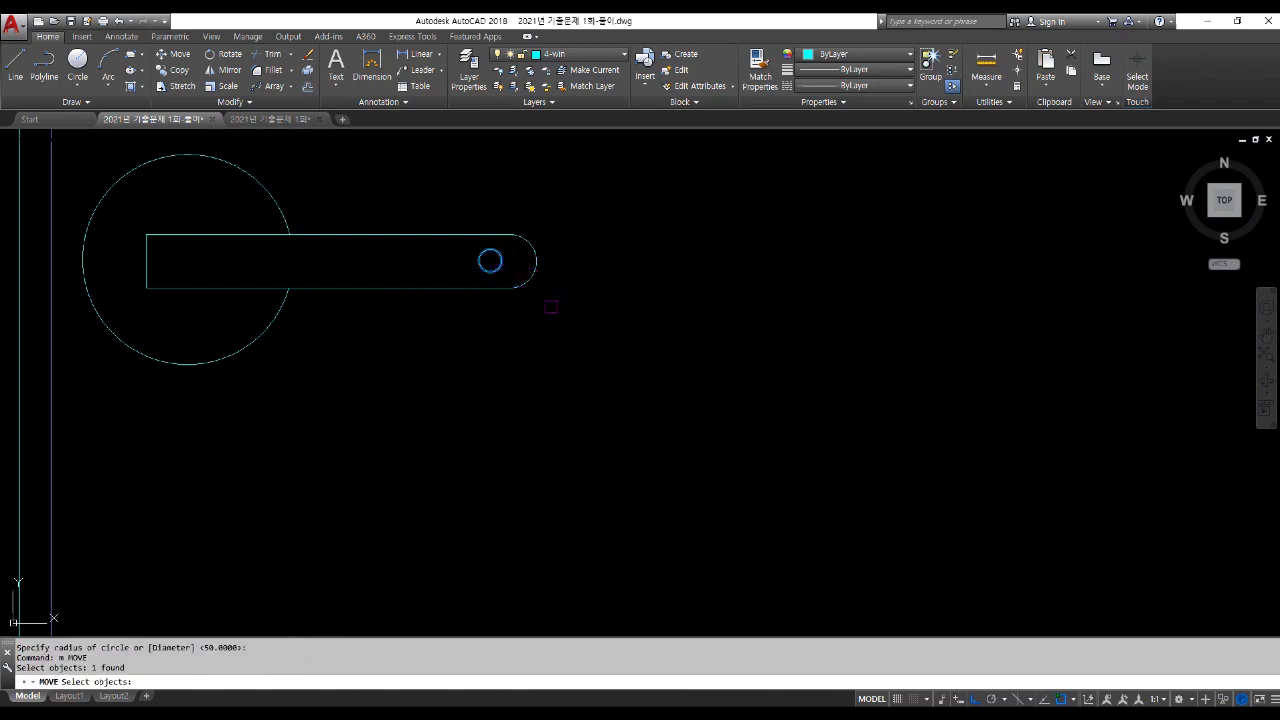
{"action": "key", "text": "space"}
{"action": "left_click", "coordinate": [560, 311]}
{"action": "left_click", "coordinate": [558, 312]}
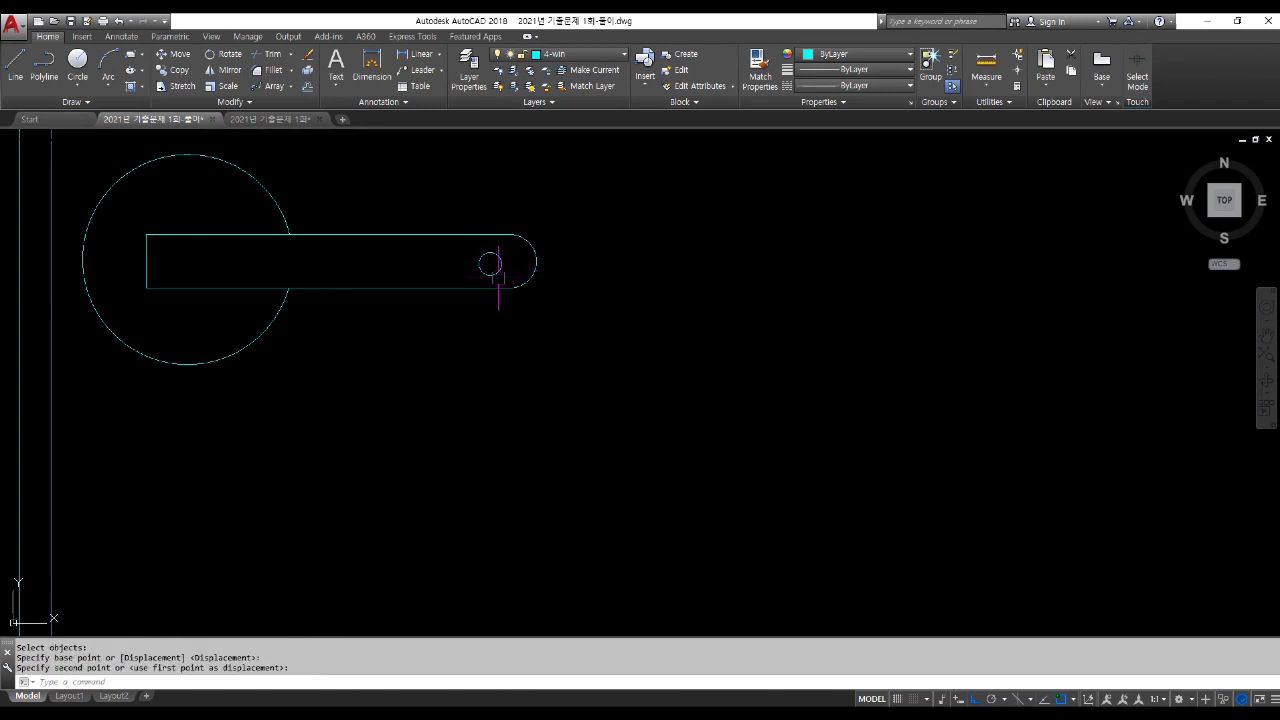
{"action": "key", "text": "space"}
{"action": "left_click", "coordinate": [499, 268]}
{"action": "key", "text": "space"}
{"action": "left_click", "coordinate": [605, 303]}
{"action": "left_click", "coordinate": [543, 322]}
Step: Match the properties of the door's blue inner frame line onto the small circle in the handle
{"action": "scroll", "coordinate": [543, 322], "scroll_direction": "down", "scroll_amount": 5}
{"action": "type", "text": "ma"}
{"action": "key", "text": "space"}
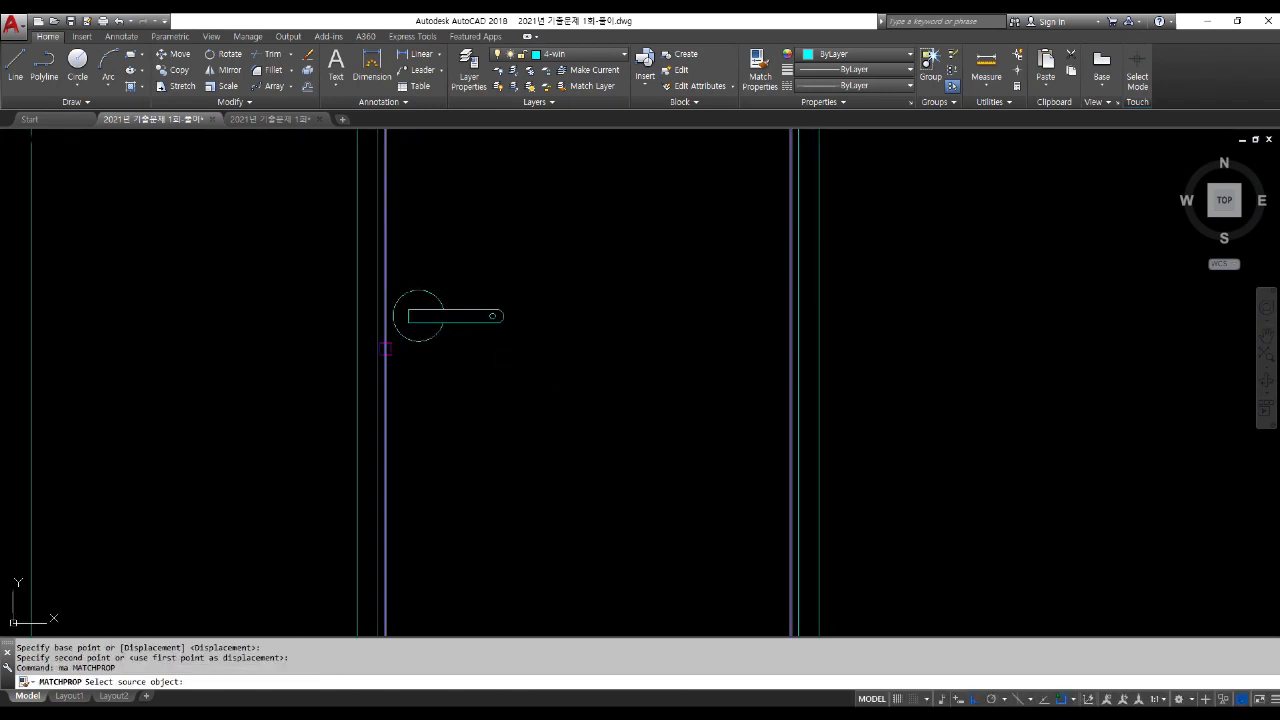
{"action": "scroll", "coordinate": [385, 348], "scroll_direction": "up", "scroll_amount": 2}
{"action": "left_click", "coordinate": [384, 348]}
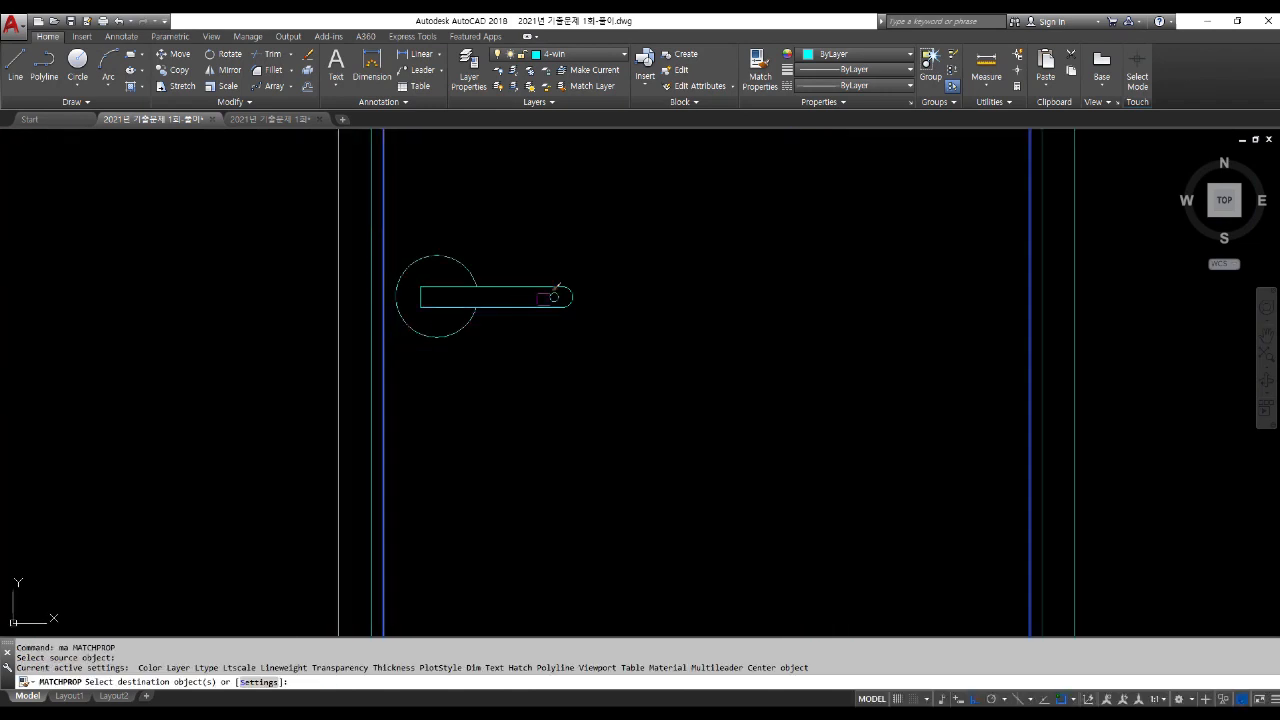
{"action": "left_click", "coordinate": [550, 297]}
{"action": "key", "text": "Return"}
Step: On the 1-cen layer, draw the door's swing lines from its upper handle-side corner to the opposite edge's midpoint and back to the lower corner
{"action": "scroll", "coordinate": [460, 414], "scroll_direction": "down", "scroll_amount": 4}
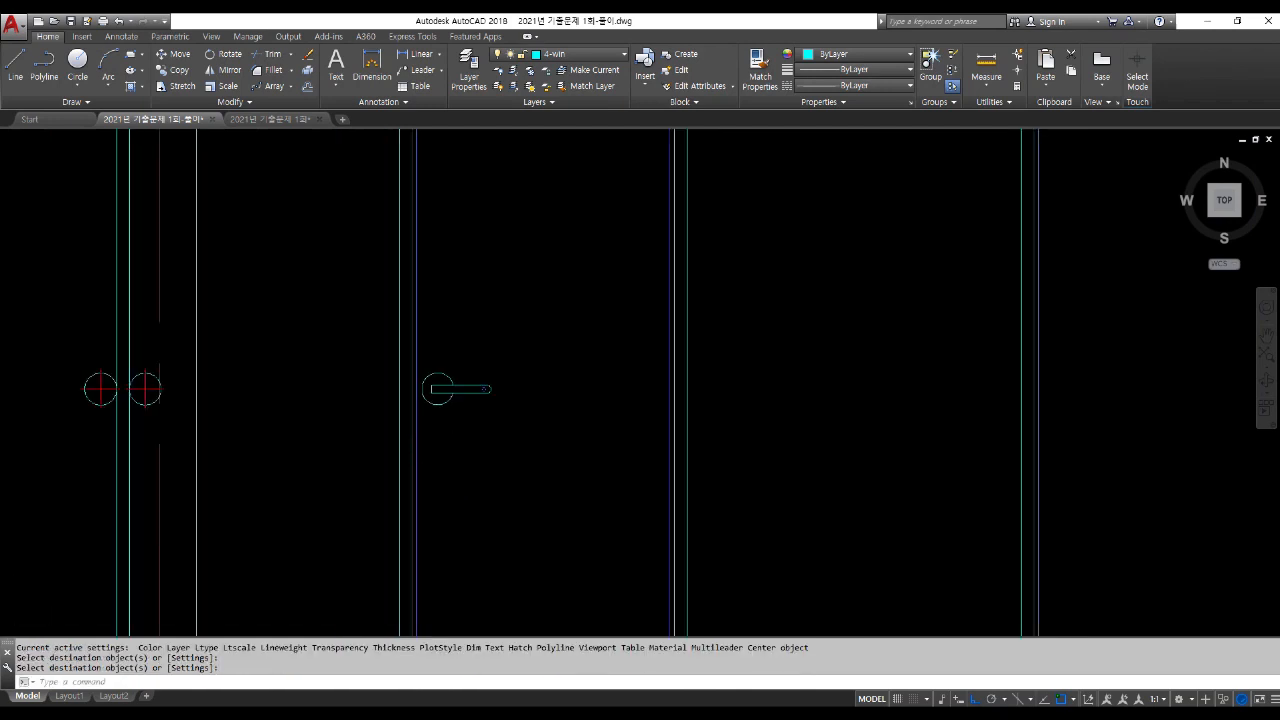
{"action": "scroll", "coordinate": [458, 468], "scroll_direction": "down", "scroll_amount": 2}
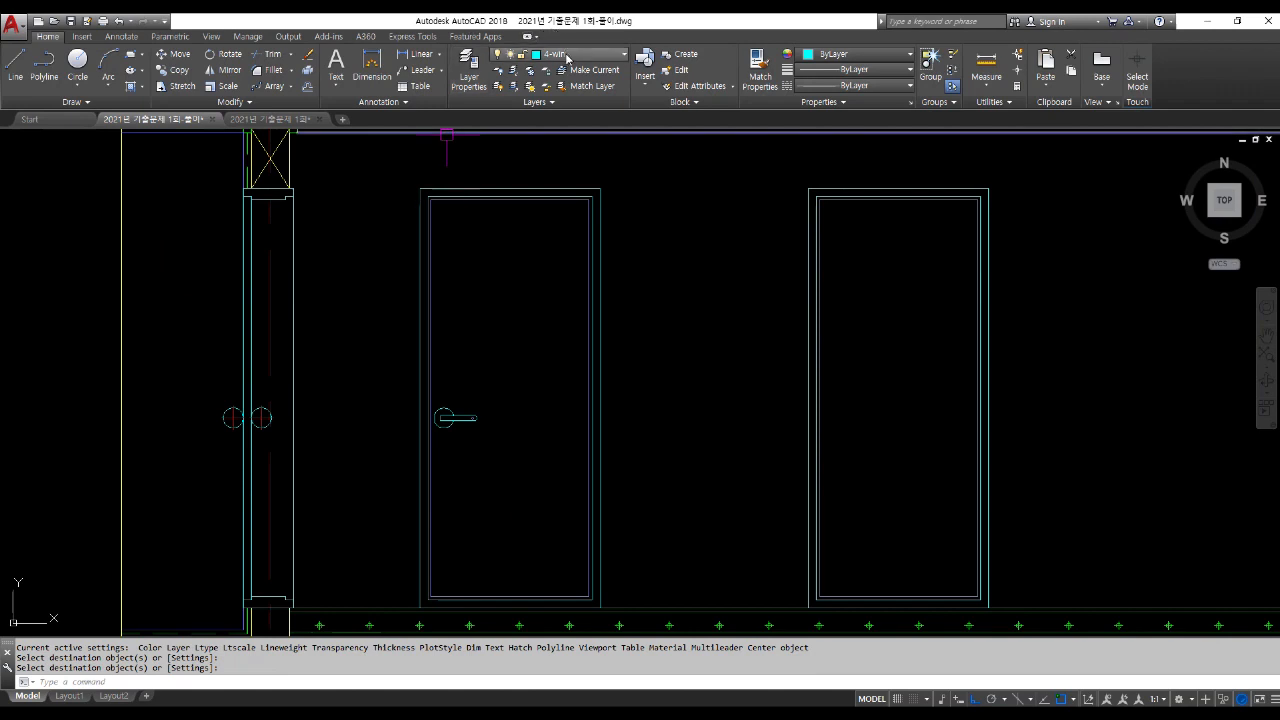
{"action": "left_click", "coordinate": [566, 60]}
{"action": "left_click", "coordinate": [568, 90]}
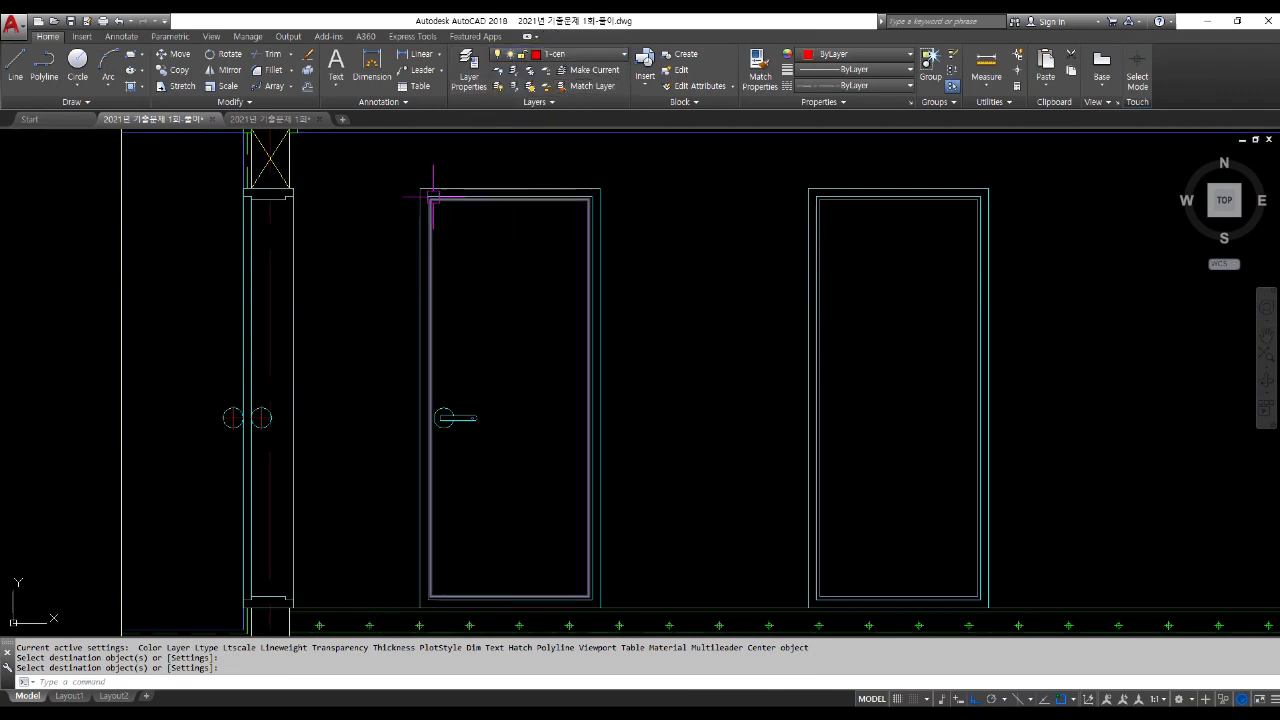
{"action": "type", "text": "l"}
{"action": "key", "text": "Return"}
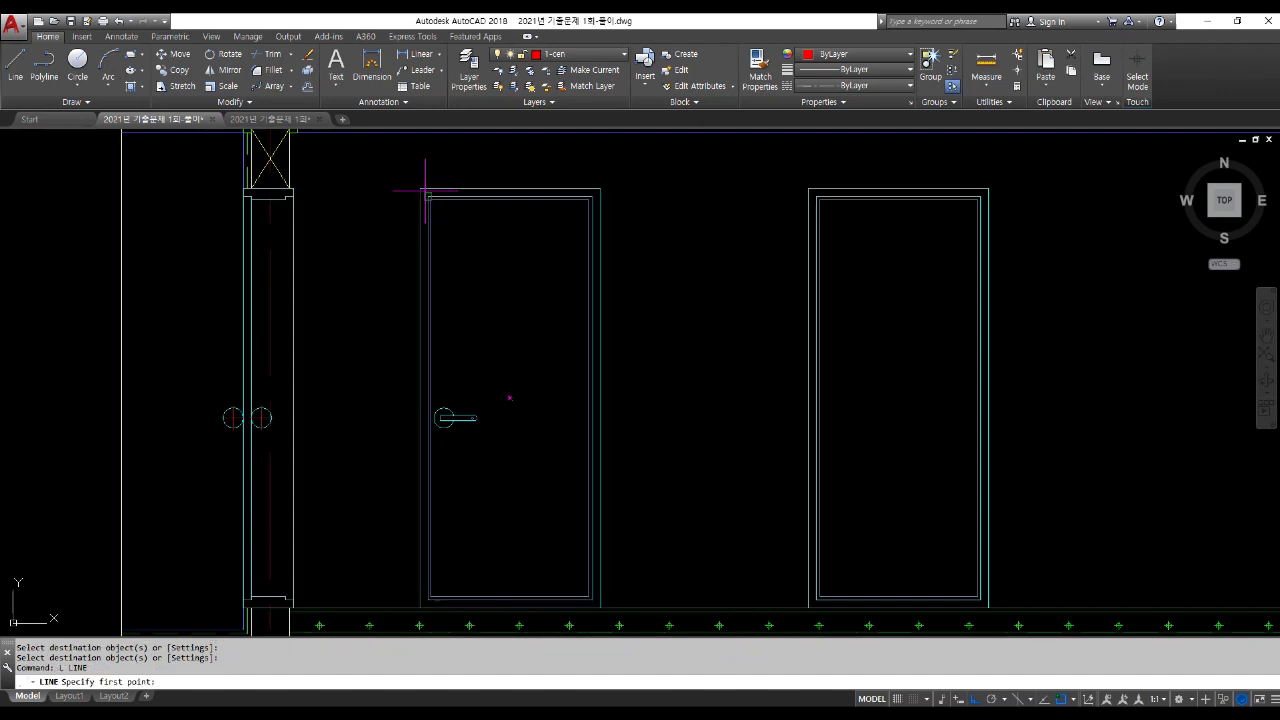
{"action": "left_click", "coordinate": [427, 193]}
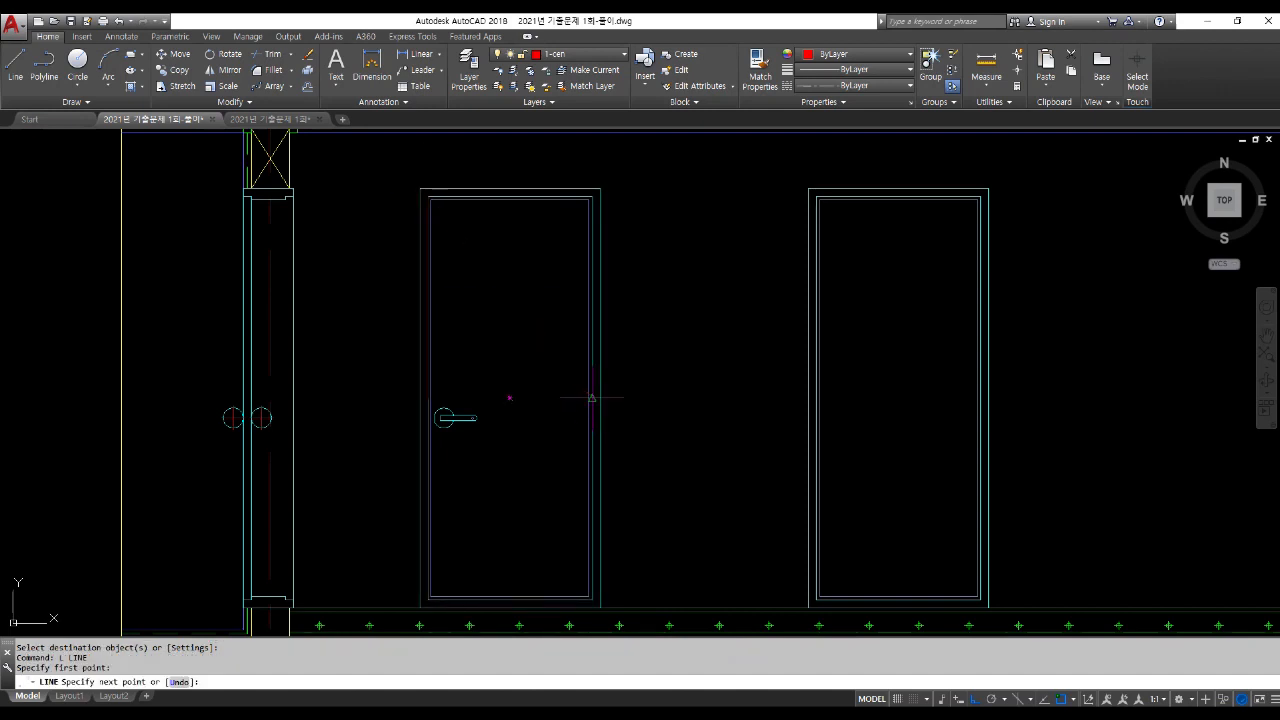
{"action": "left_click", "coordinate": [427, 600]}
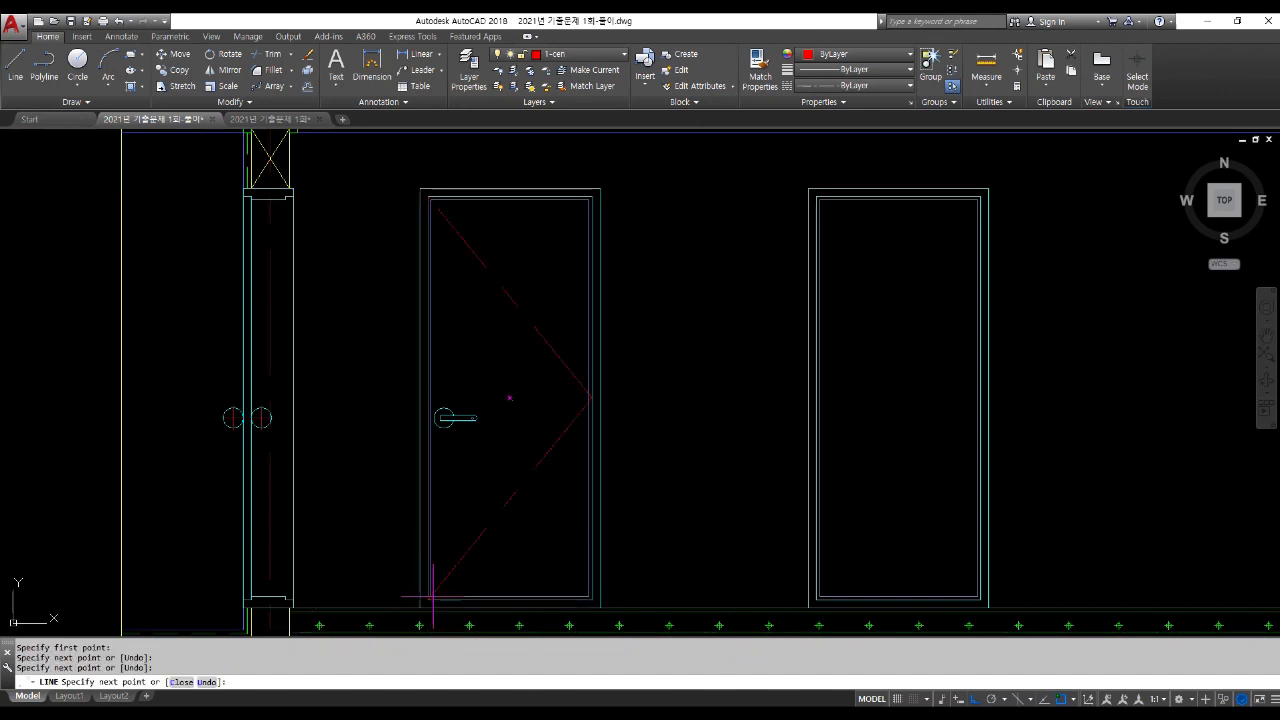
{"action": "key", "text": "Return"}
Step: Check where the swing lines' upper and lower ends meet the door frame corners
{"action": "scroll", "coordinate": [429, 190], "scroll_direction": "up", "scroll_amount": 6}
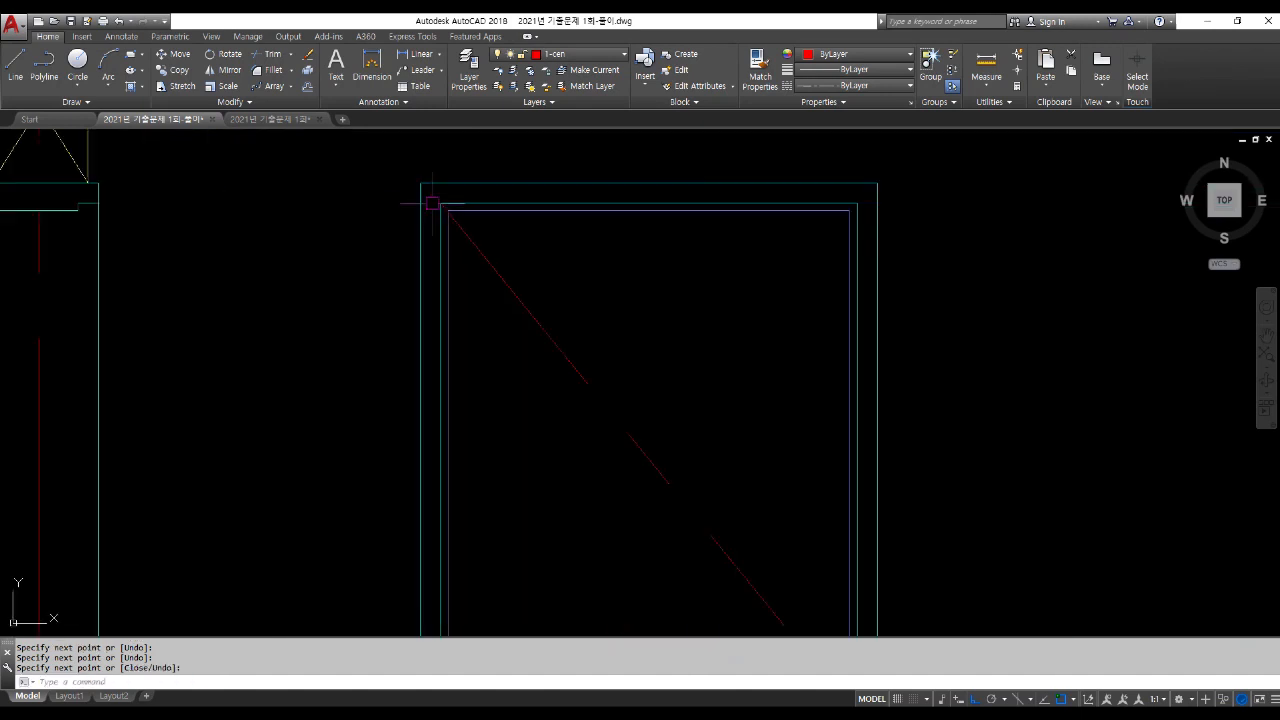
{"action": "left_click", "coordinate": [395, 188]}
{"action": "key", "text": "Return"}
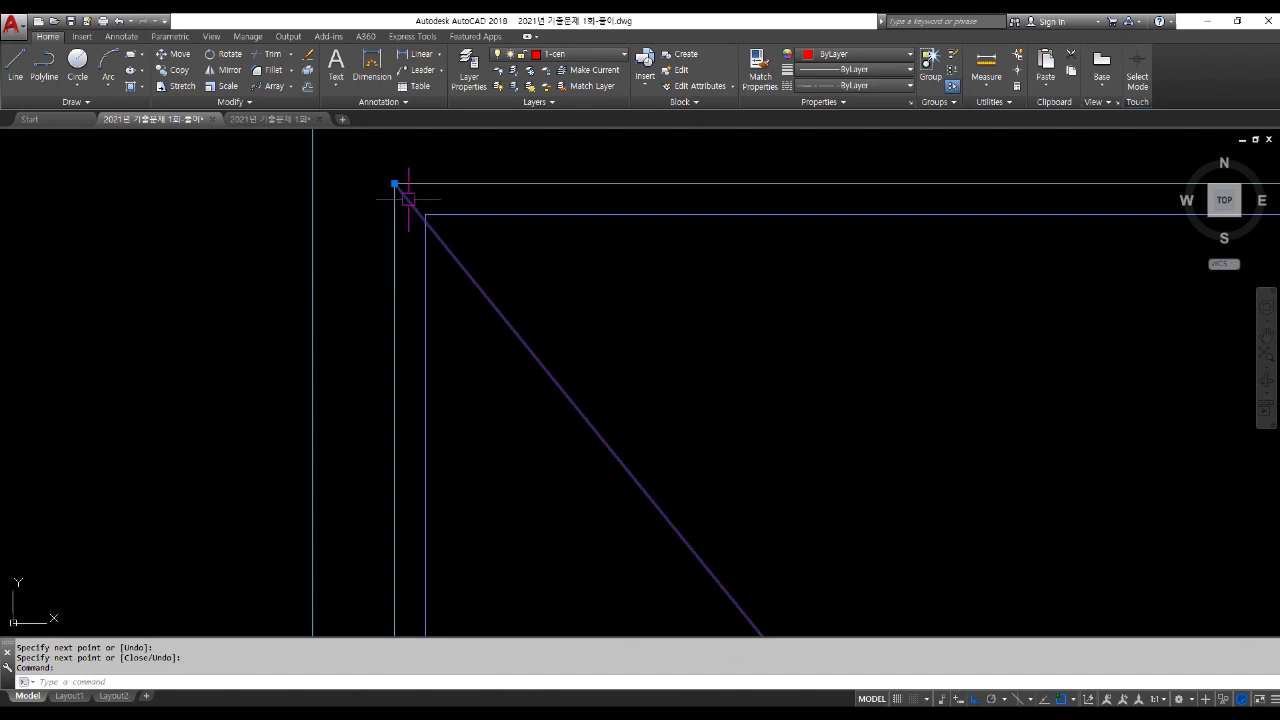
{"action": "scroll", "coordinate": [420, 198], "scroll_direction": "down", "scroll_amount": 6}
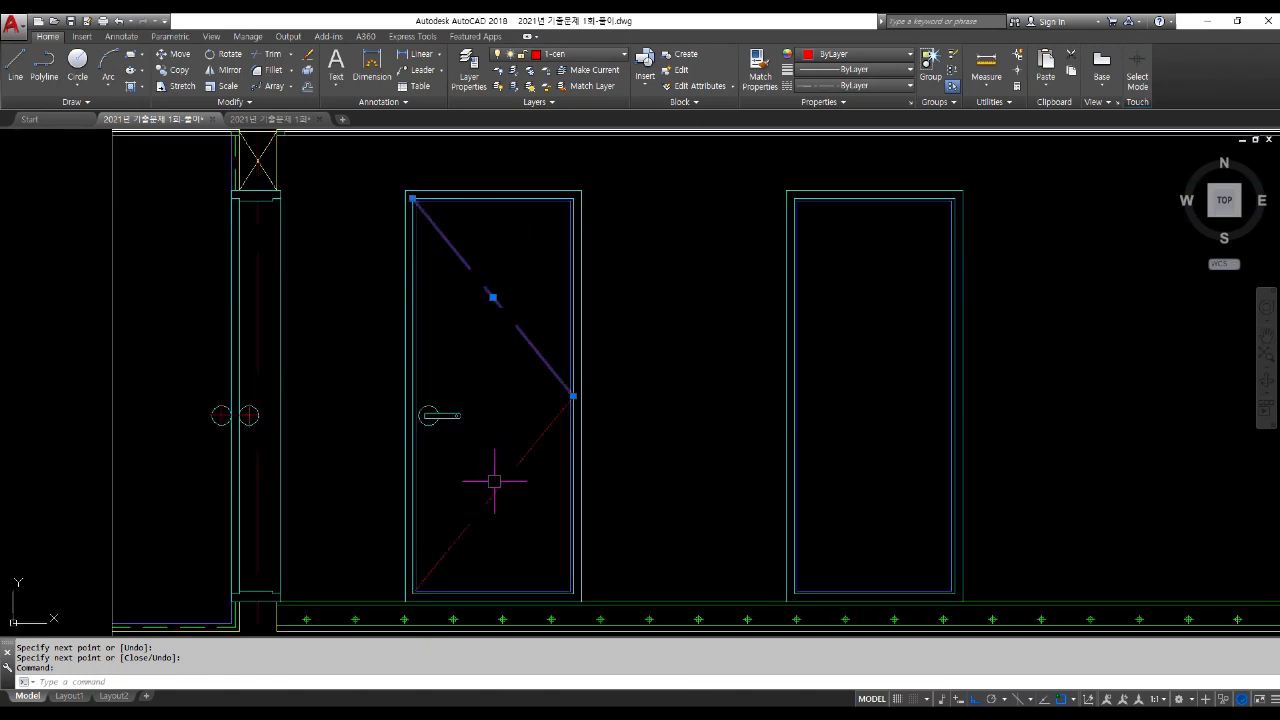
{"action": "key", "text": "Escape"}
{"action": "key", "text": "Escape"}
{"action": "scroll", "coordinate": [412, 598], "scroll_direction": "up", "scroll_amount": 6}
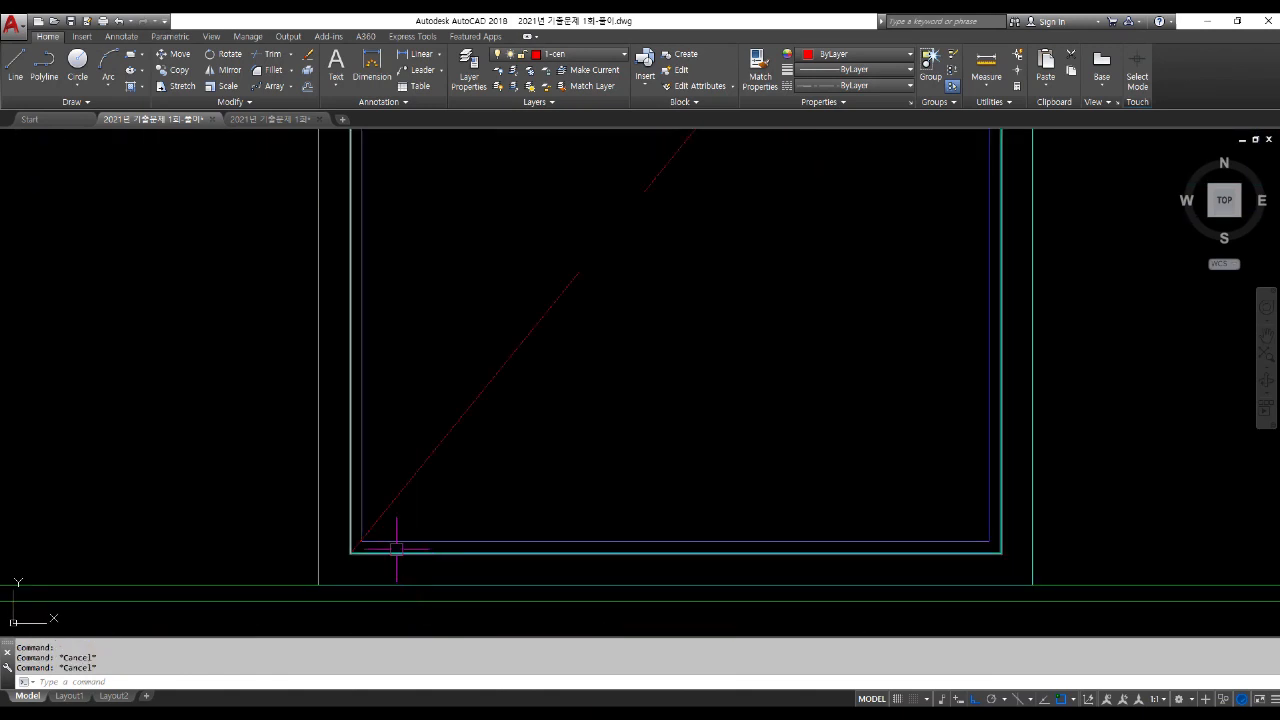
{"action": "scroll", "coordinate": [397, 560], "scroll_direction": "down", "scroll_amount": 8}
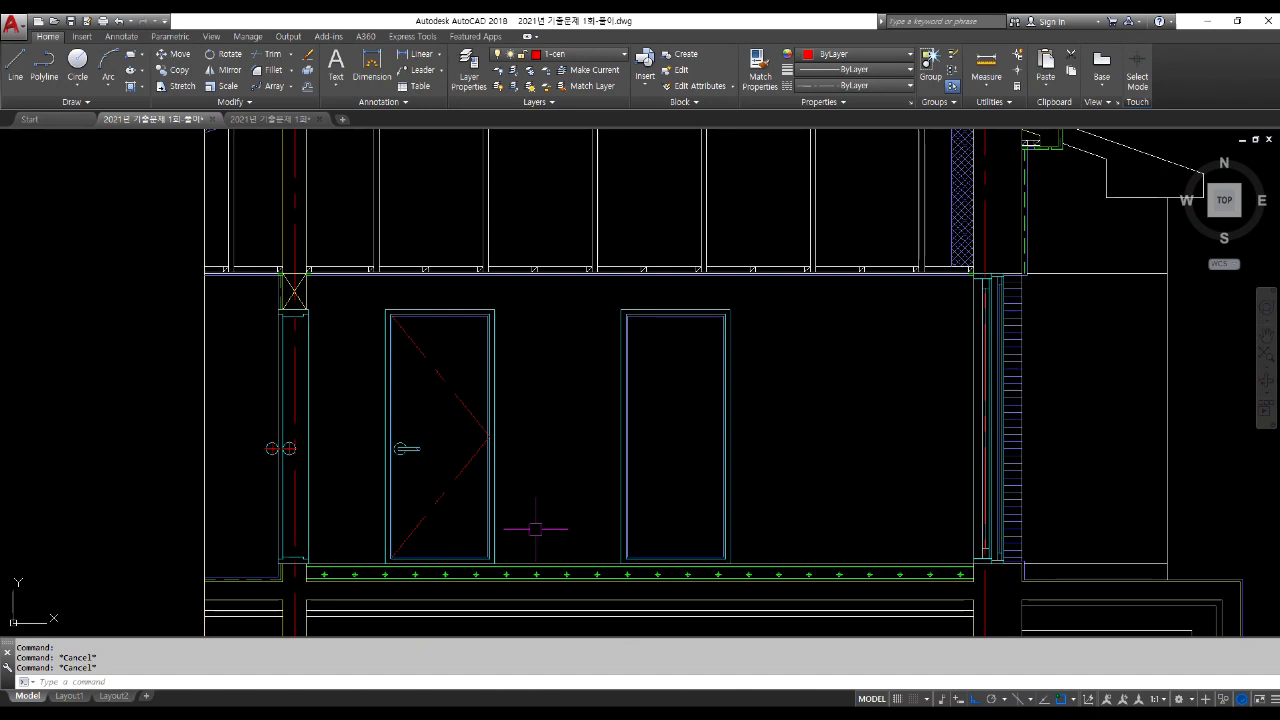
{"action": "left_click", "coordinate": [566, 55]}
{"action": "left_click", "coordinate": [560, 150]}
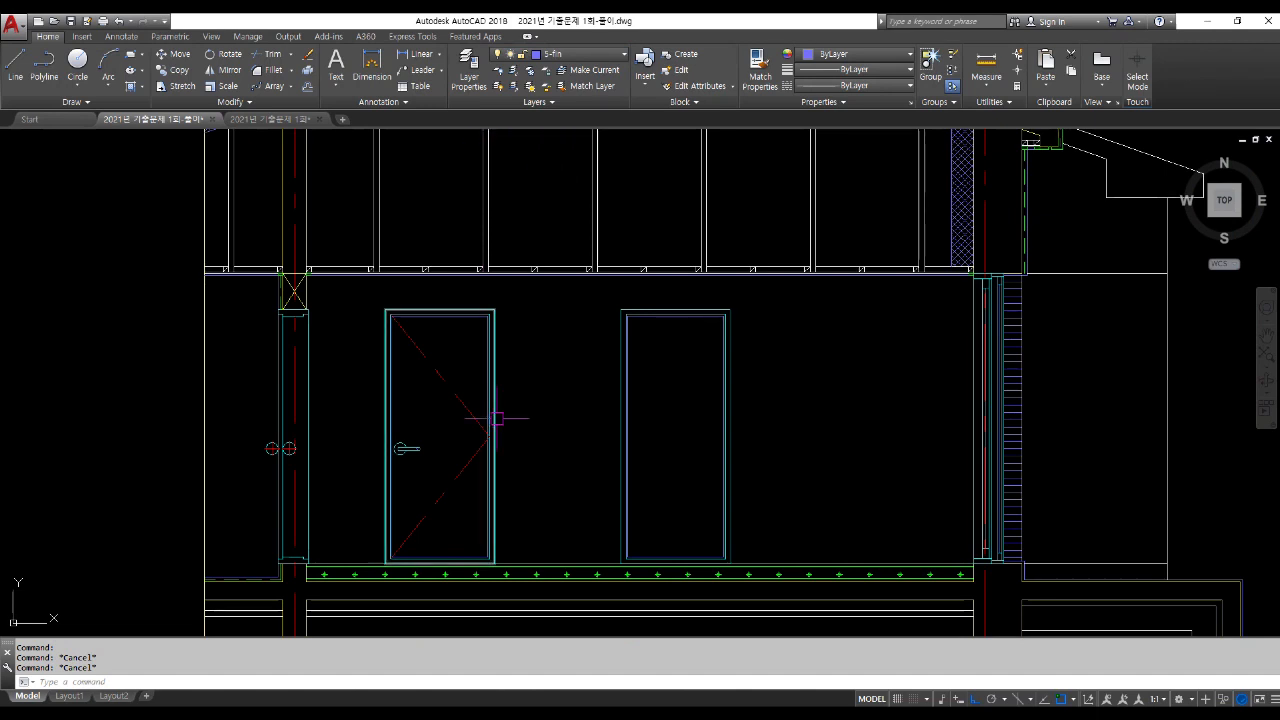
{"action": "scroll", "coordinate": [404, 329], "scroll_direction": "up", "scroll_amount": 4}
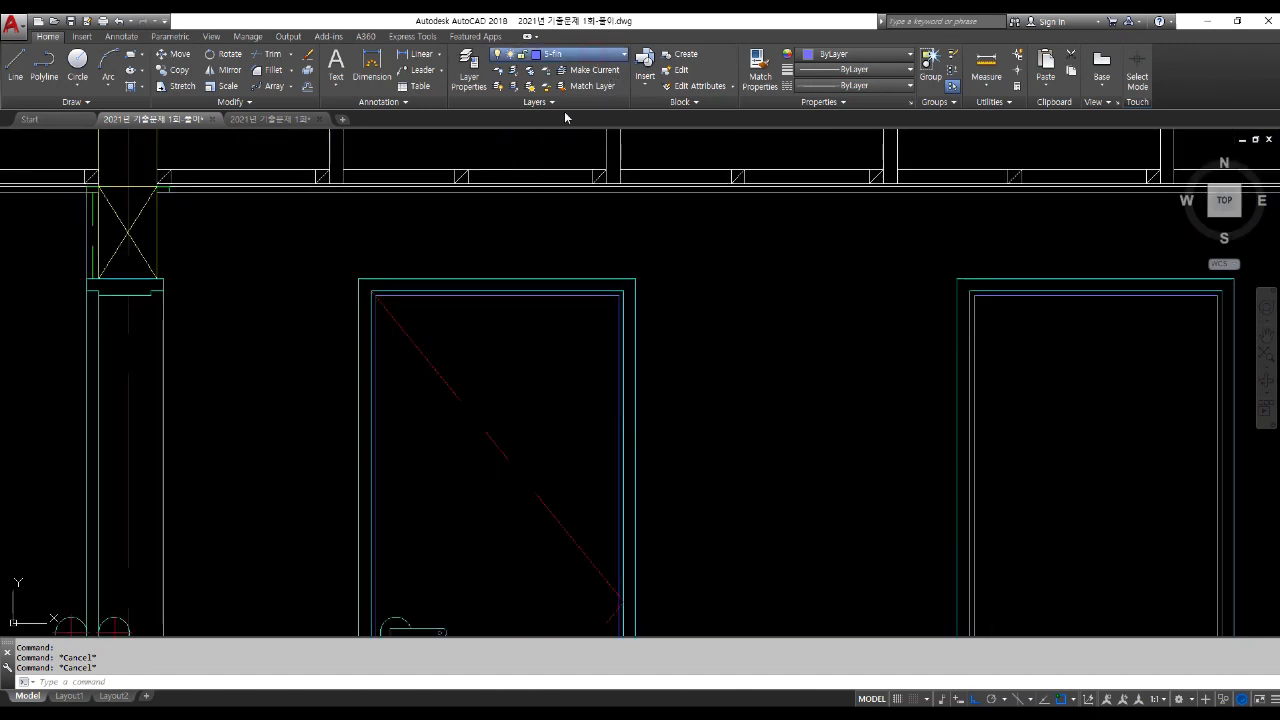
Step: Make 4-win the current layer
{"action": "left_click", "coordinate": [565, 54]}
{"action": "left_click", "coordinate": [560, 136]}
{"action": "type", "text": "rec"}
{"action": "key", "text": "Return"}
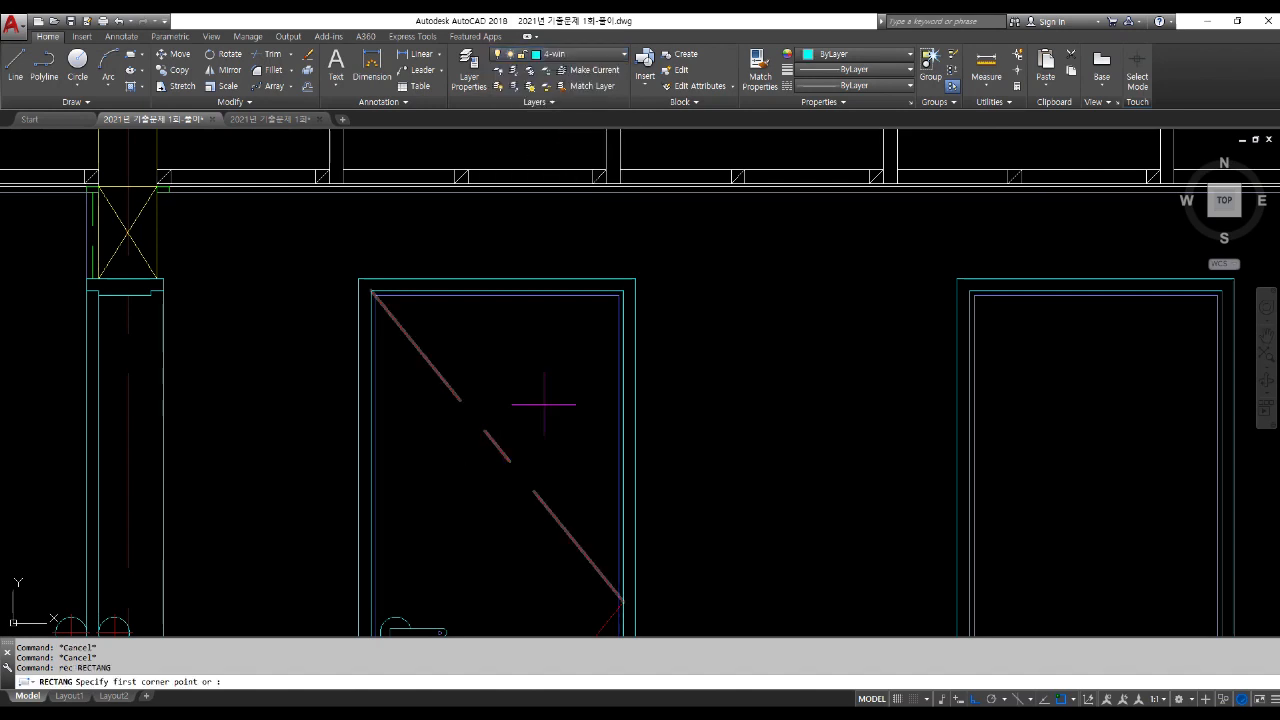
{"action": "key", "text": "Escape"}
{"action": "key", "text": "Escape"}
{"action": "key", "text": "Escape"}
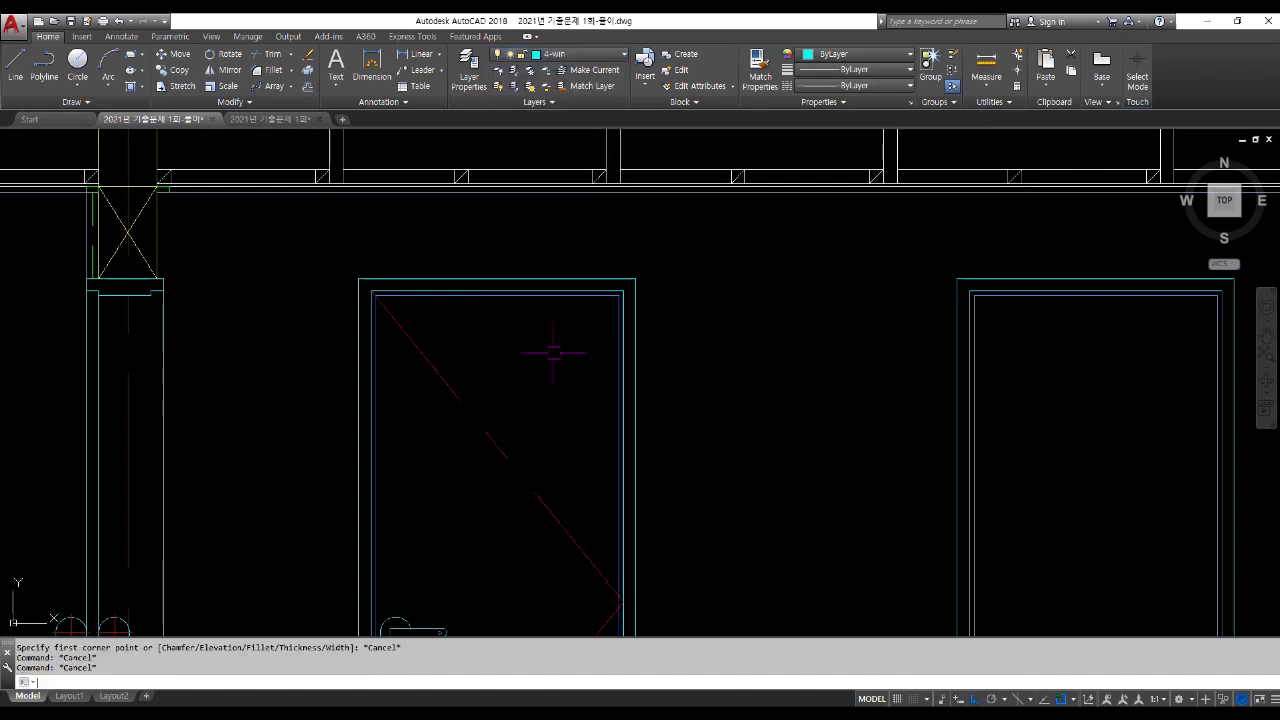
Step: Offset the innermost frame rectangle of the door with the handle inward by 200
{"action": "type", "text": "o"}
{"action": "key", "text": "Return"}
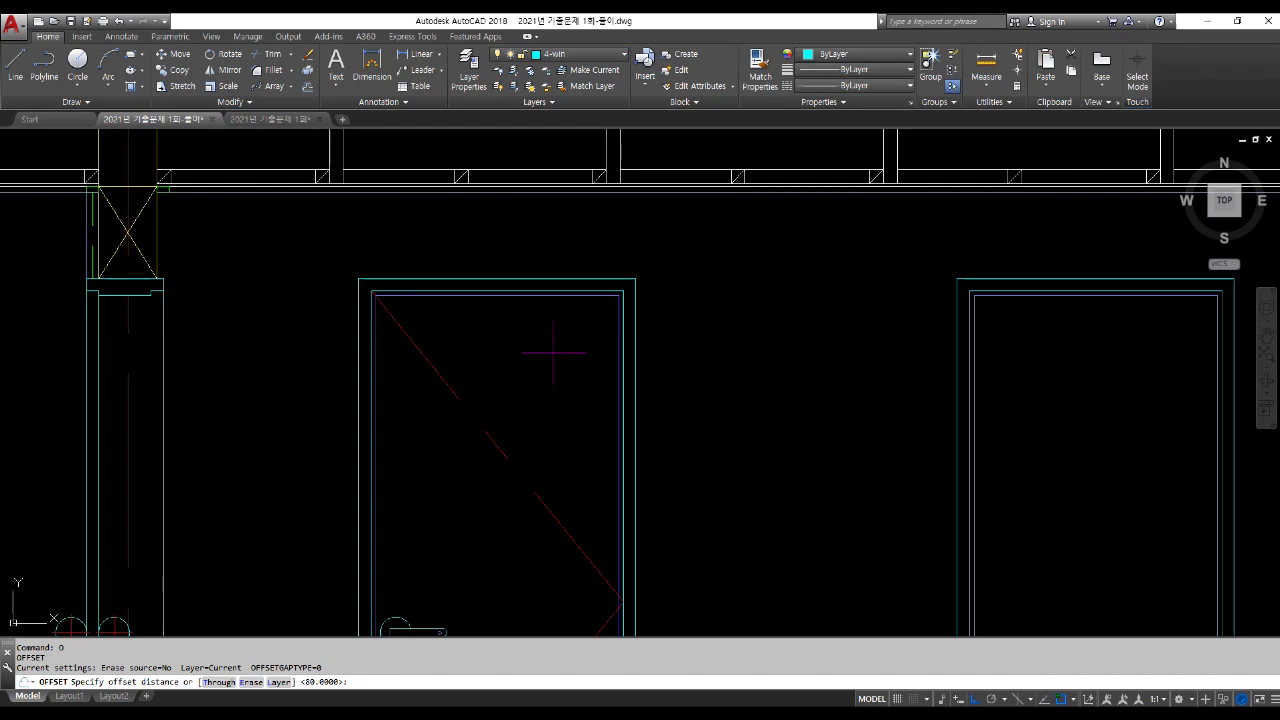
{"action": "type", "text": "200"}
{"action": "key", "text": "Return"}
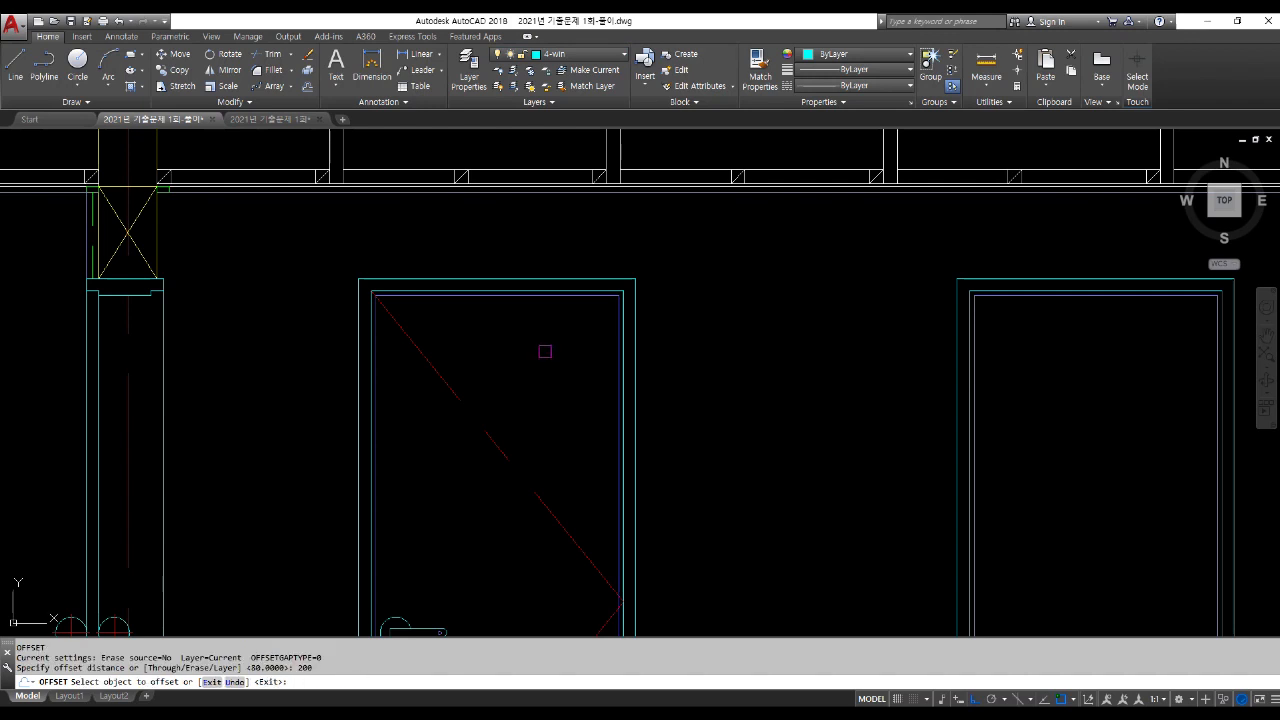
{"action": "left_click", "coordinate": [530, 294]}
{"action": "left_click", "coordinate": [497, 602]}
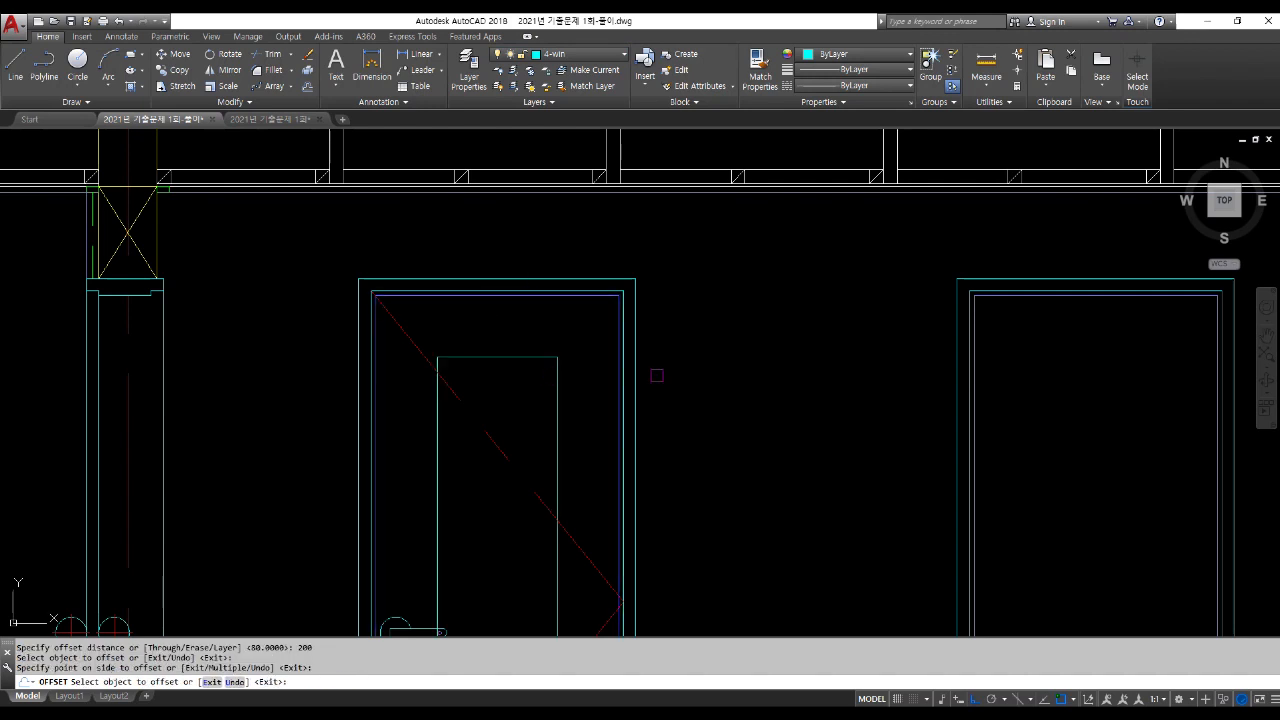
{"action": "scroll", "coordinate": [655, 374], "scroll_direction": "down", "scroll_amount": 3}
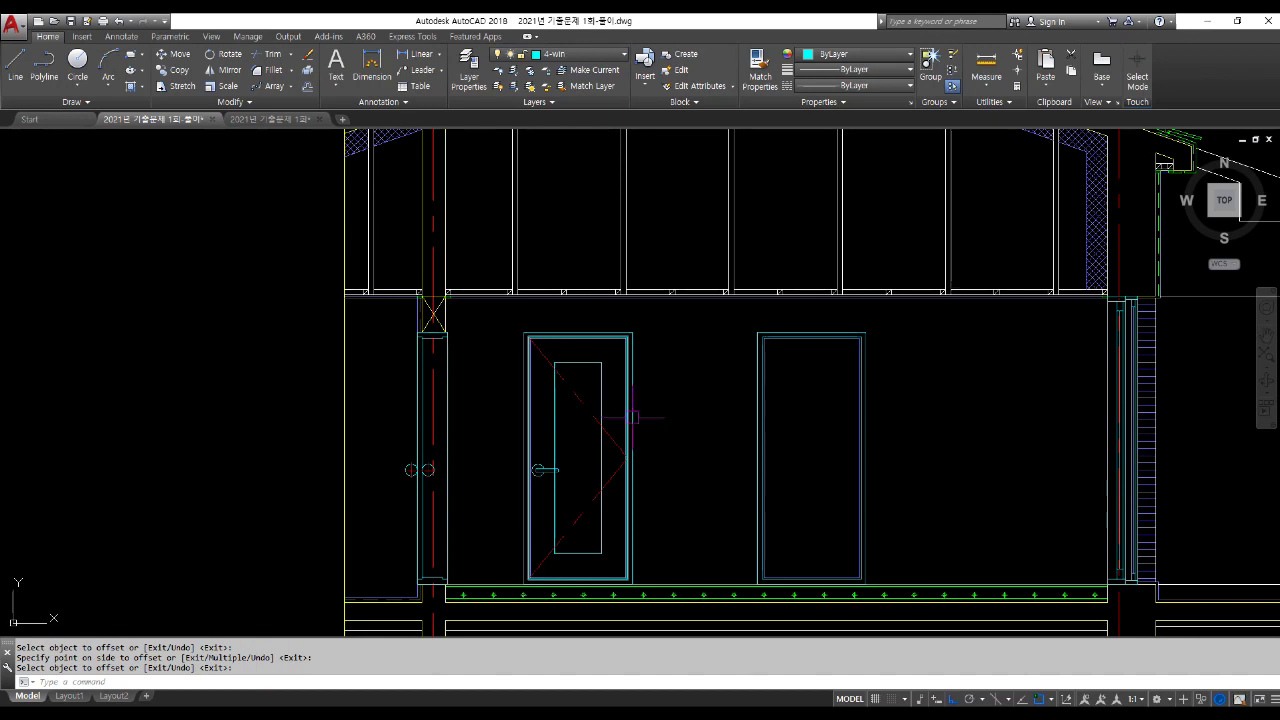
Step: Stretch the lower edge of the door's offset panel rectangle straight upward, leaving a short window outline near the door's top
{"action": "scroll", "coordinate": [611, 567], "scroll_direction": "up", "scroll_amount": 2}
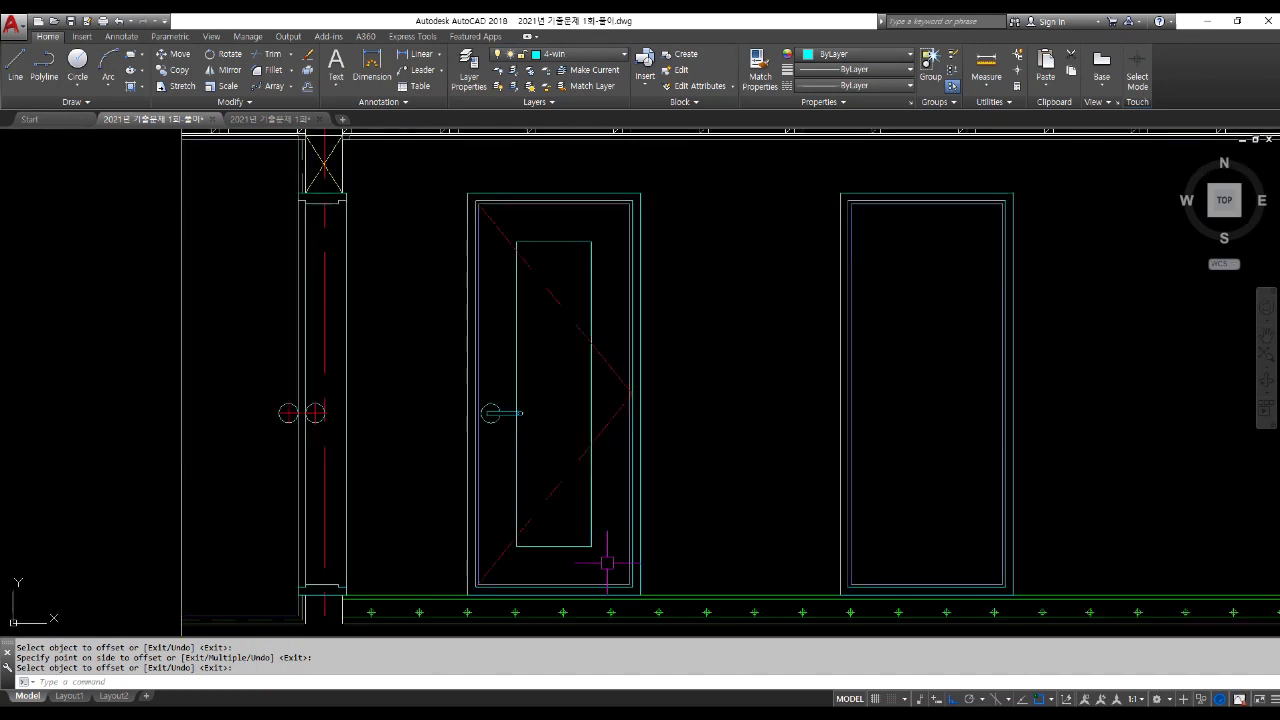
{"action": "key", "text": "Escape"}
{"action": "type", "text": "s"}
{"action": "key", "text": "Return"}
{"action": "left_click", "coordinate": [600, 565]}
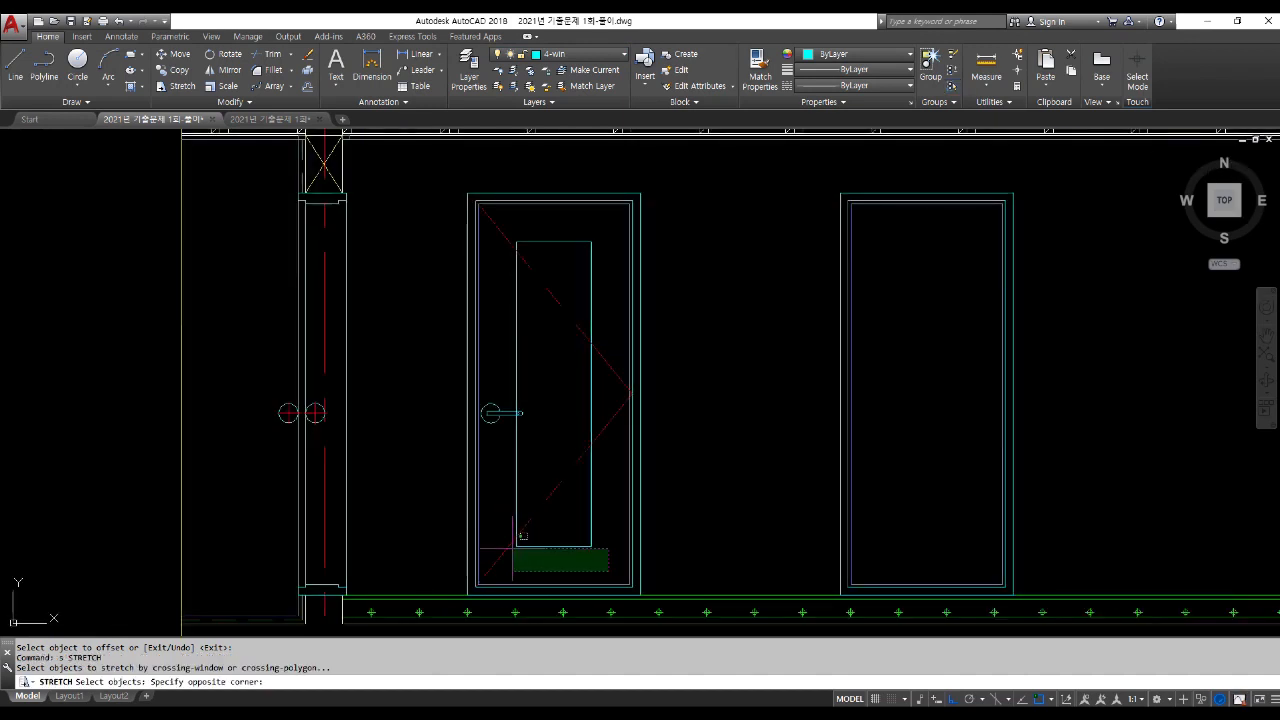
{"action": "left_click", "coordinate": [508, 539]}
{"action": "key", "text": "Return"}
{"action": "left_click", "coordinate": [715, 514]}
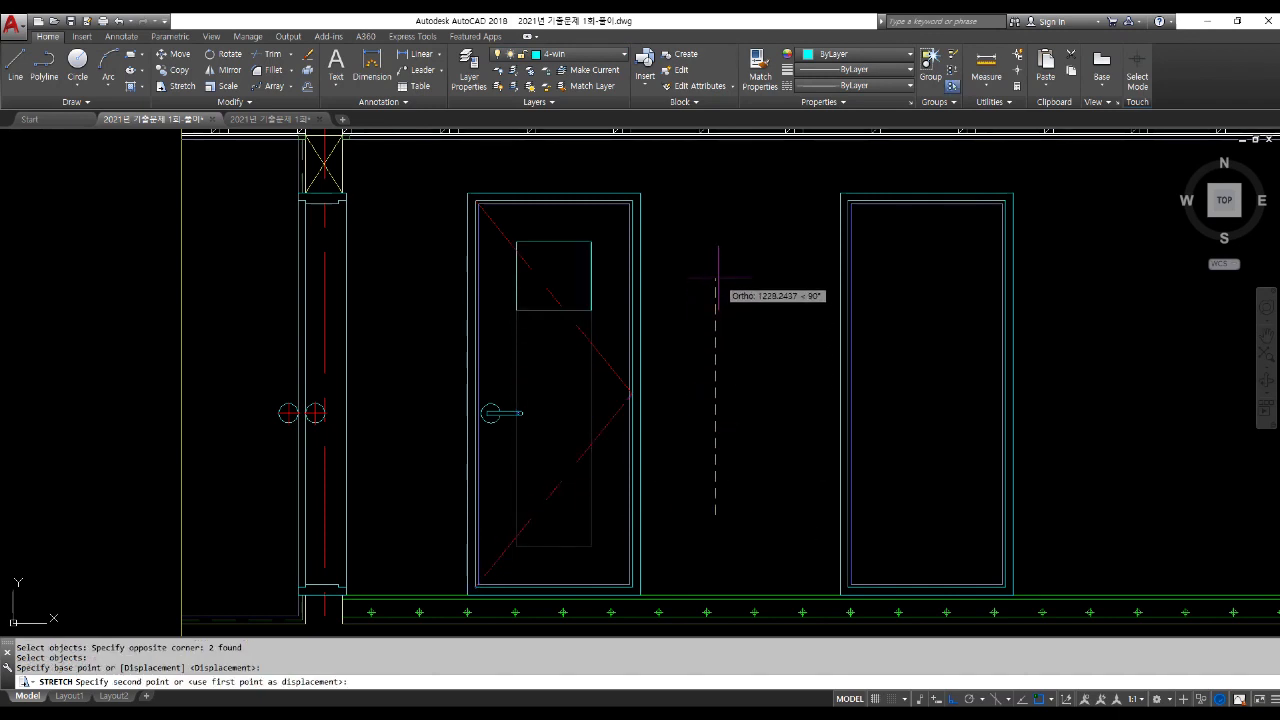
{"action": "left_click", "coordinate": [715, 262]}
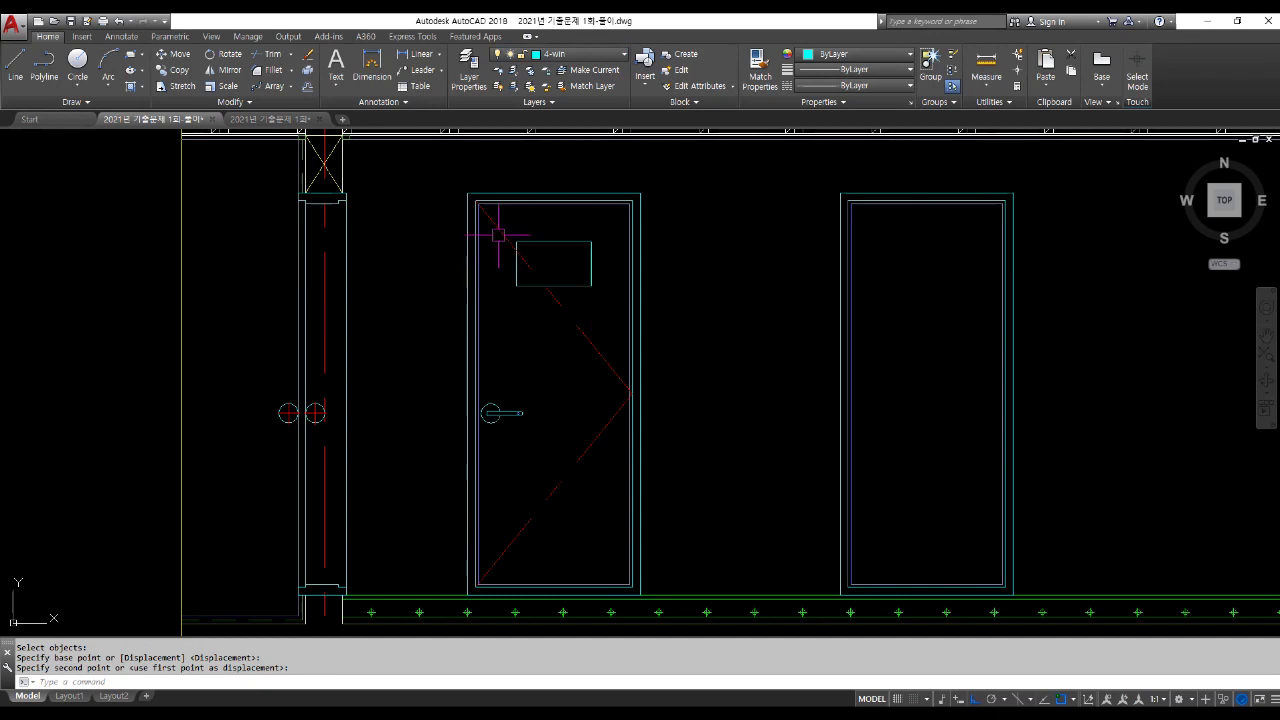
Step: Offset the door's window rectangle inward by 20
{"action": "scroll", "coordinate": [510, 238], "scroll_direction": "up", "scroll_amount": 4}
{"action": "scroll", "coordinate": [531, 247], "scroll_direction": "up", "scroll_amount": 2}
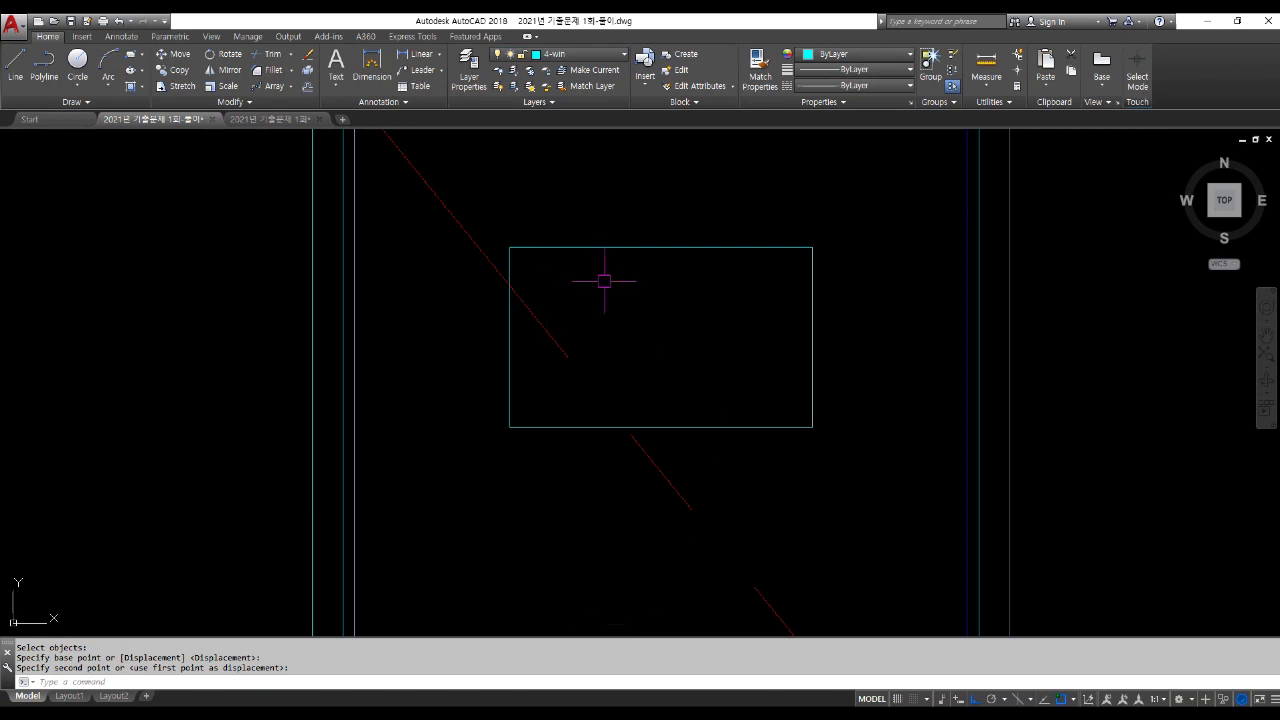
{"action": "scroll", "coordinate": [560, 304], "scroll_direction": "down", "scroll_amount": 2}
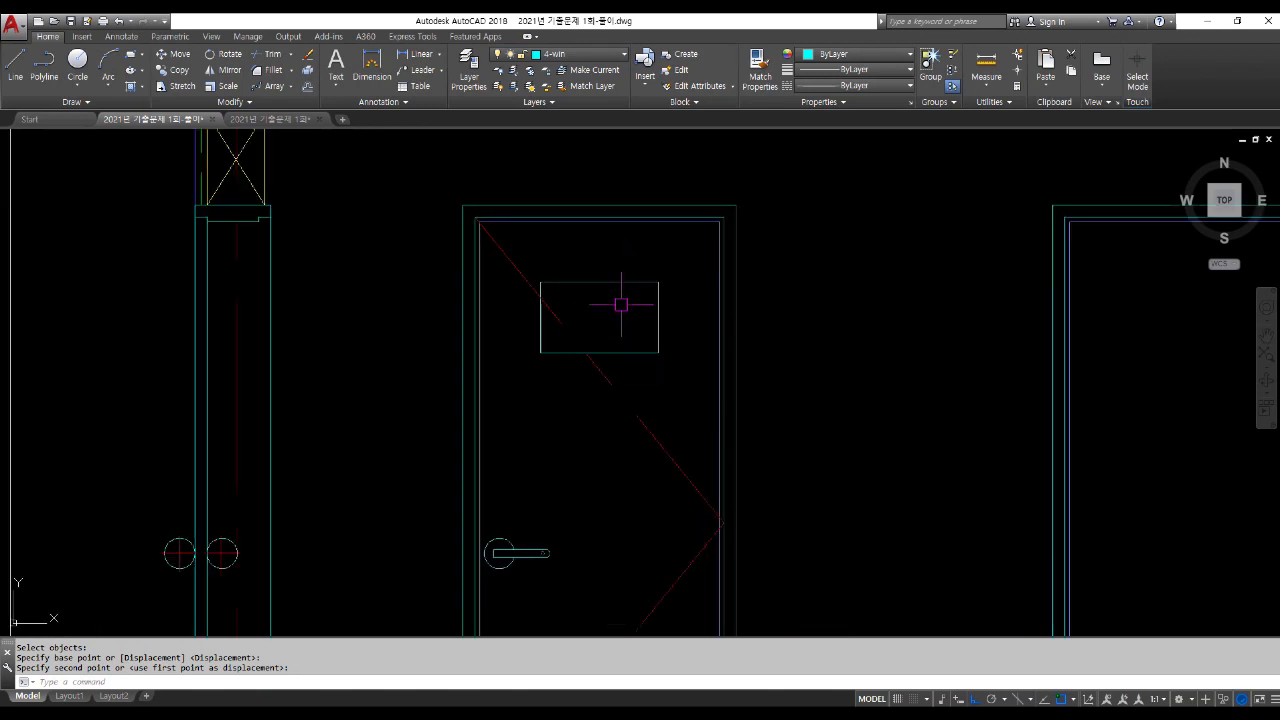
{"action": "scroll", "coordinate": [620, 306], "scroll_direction": "down", "scroll_amount": 4}
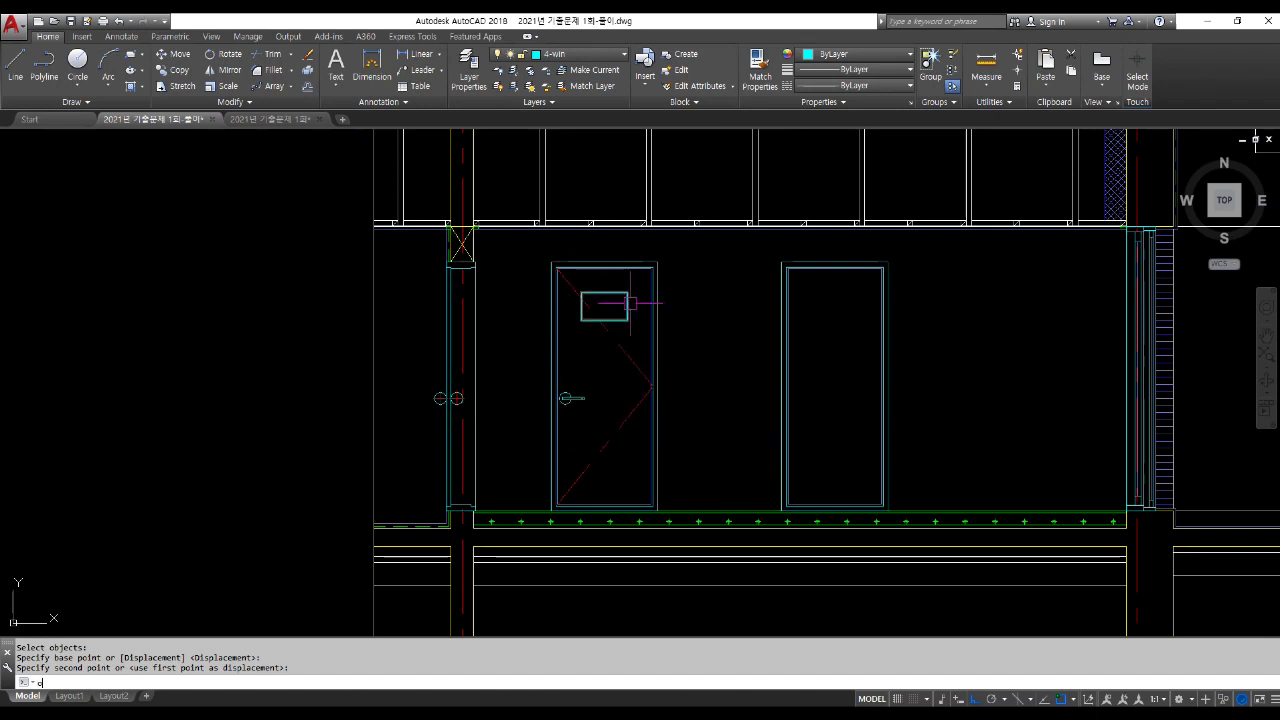
{"action": "key", "text": "Return"}
{"action": "type", "text": "20"}
{"action": "key", "text": "Return"}
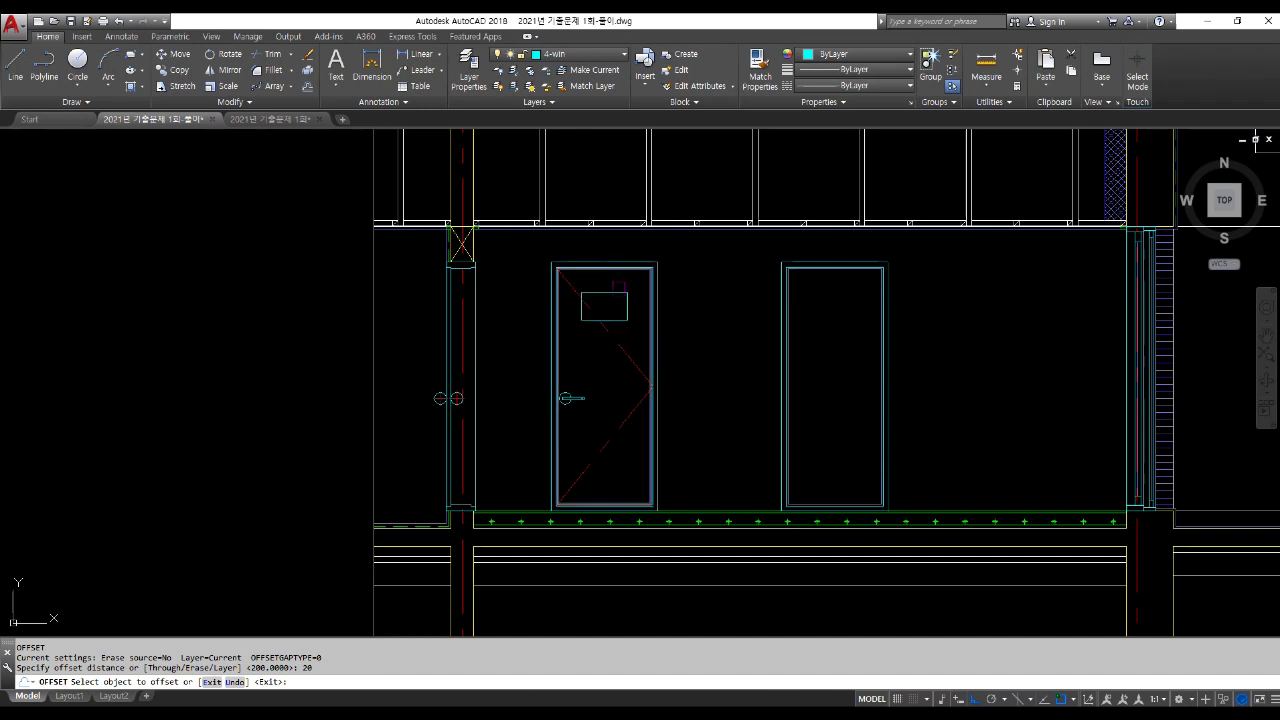
{"action": "left_click", "coordinate": [628, 304]}
{"action": "left_click", "coordinate": [607, 301]}
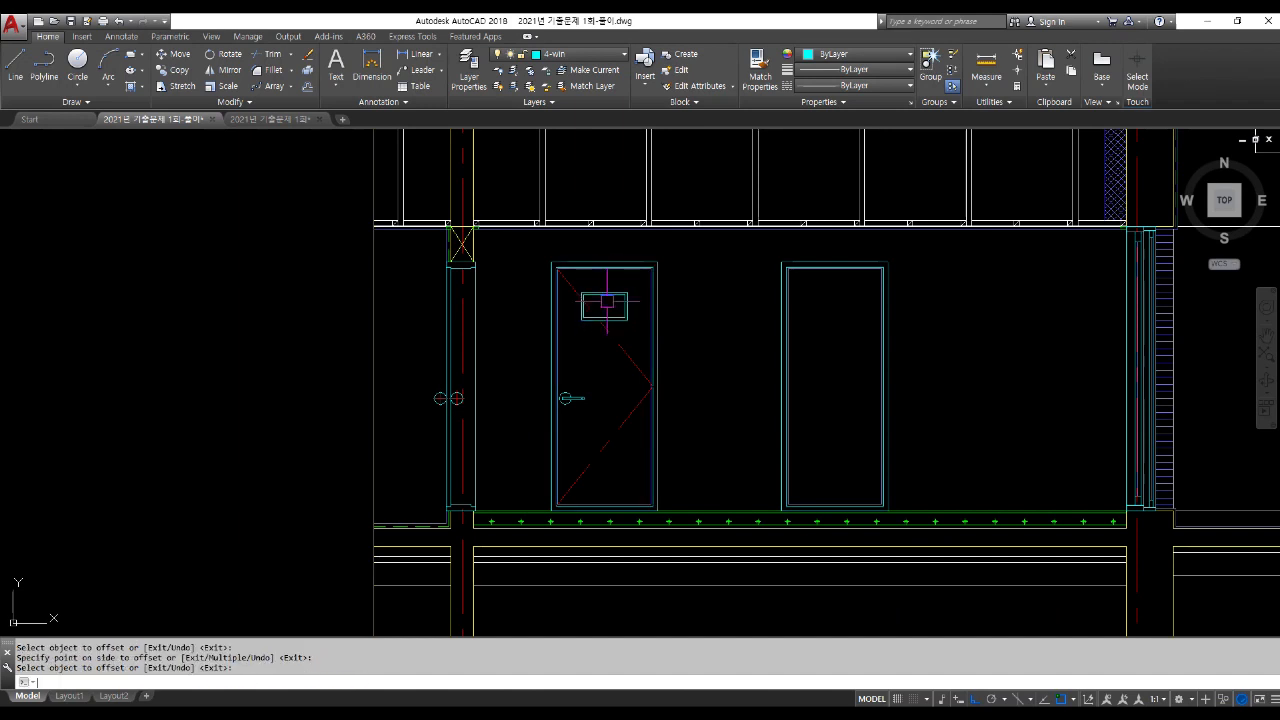
Step: Match the properties of the door's innermost frame rectangle onto the inner rectangle of its window panel
{"action": "key", "text": "Escape"}
{"action": "type", "text": "ma"}
{"action": "key", "text": "Return"}
{"action": "scroll", "coordinate": [604, 268], "scroll_direction": "up", "scroll_amount": 6}
{"action": "left_click", "coordinate": [604, 270]}
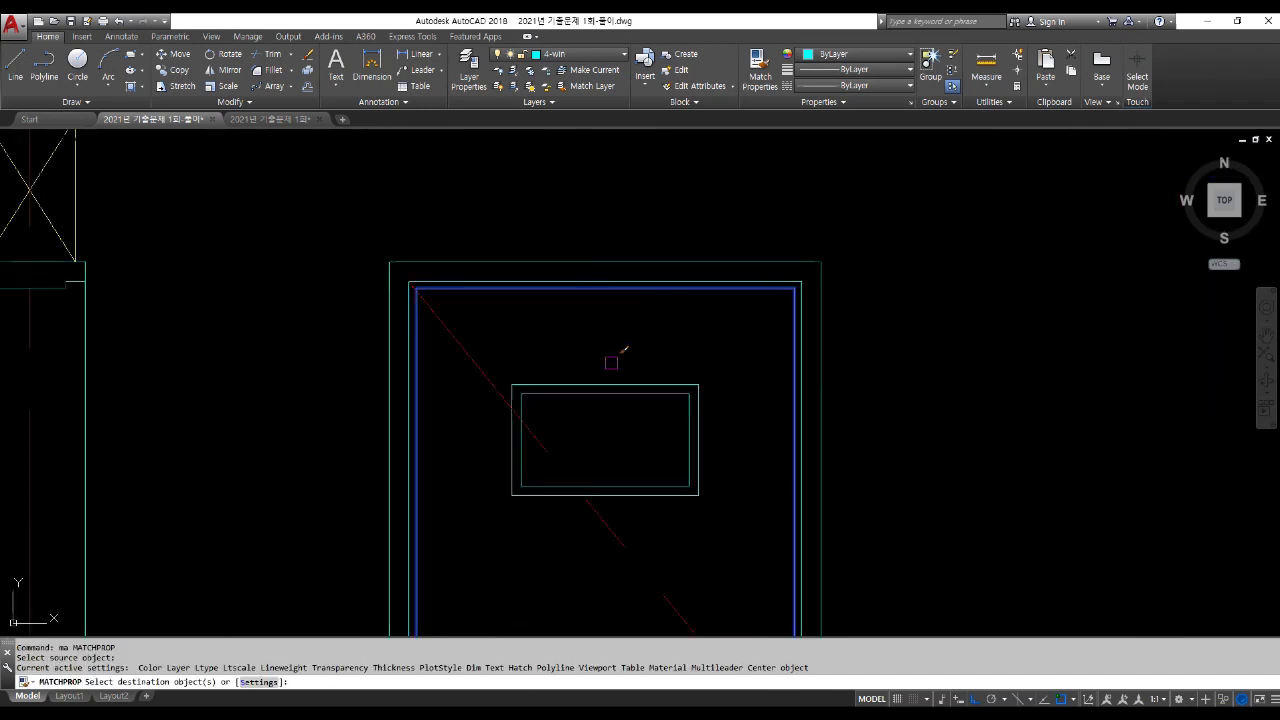
{"action": "left_click", "coordinate": [614, 394]}
{"action": "key", "text": "Return"}
{"action": "scroll", "coordinate": [627, 320], "scroll_direction": "down", "scroll_amount": 4}
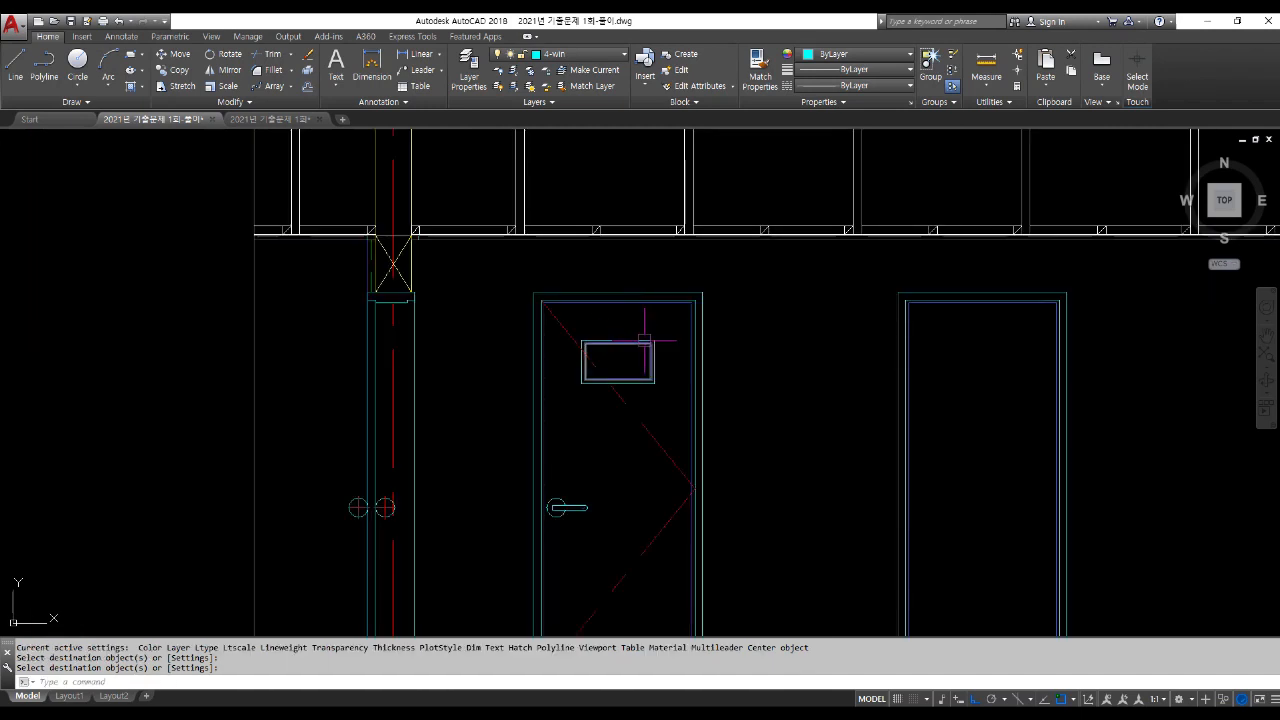
Step: Draw a thin horizontal bar rectangle on the door leaf, a little below the lever handle
{"action": "scroll", "coordinate": [645, 340], "scroll_direction": "down", "scroll_amount": 3}
{"action": "scroll", "coordinate": [757, 443], "scroll_direction": "up", "scroll_amount": 1}
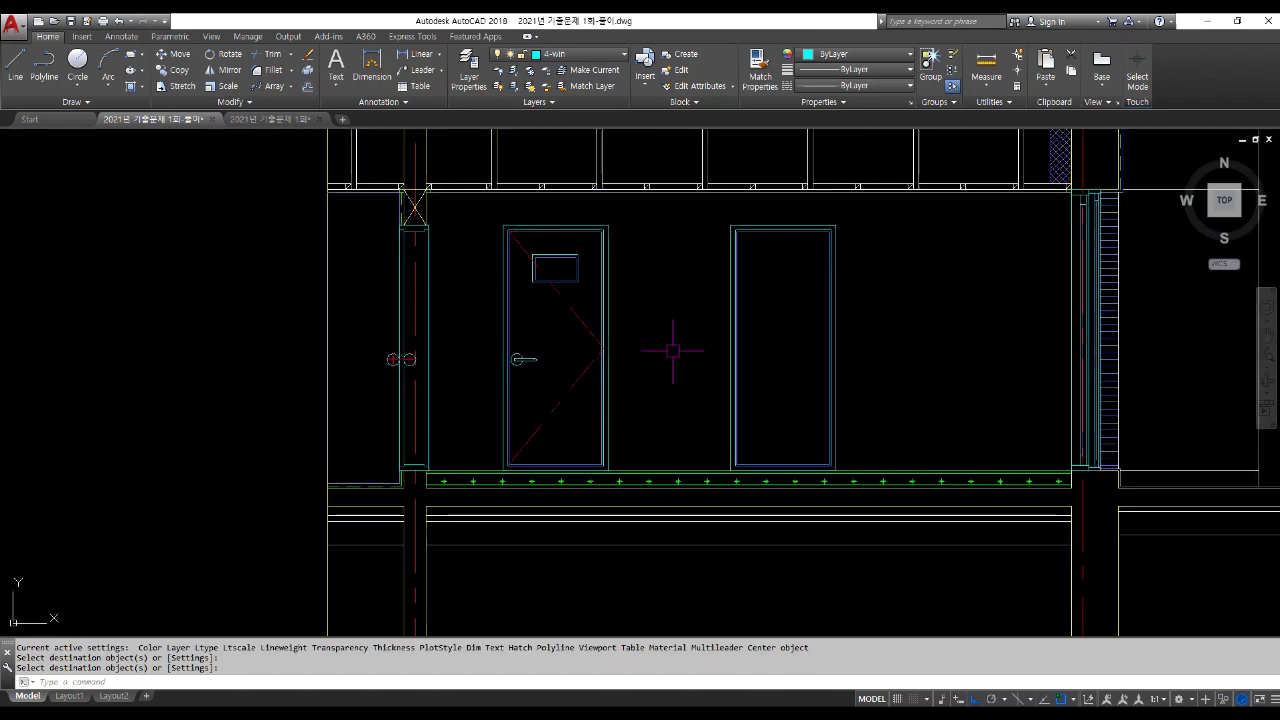
{"action": "type", "text": "rec"}
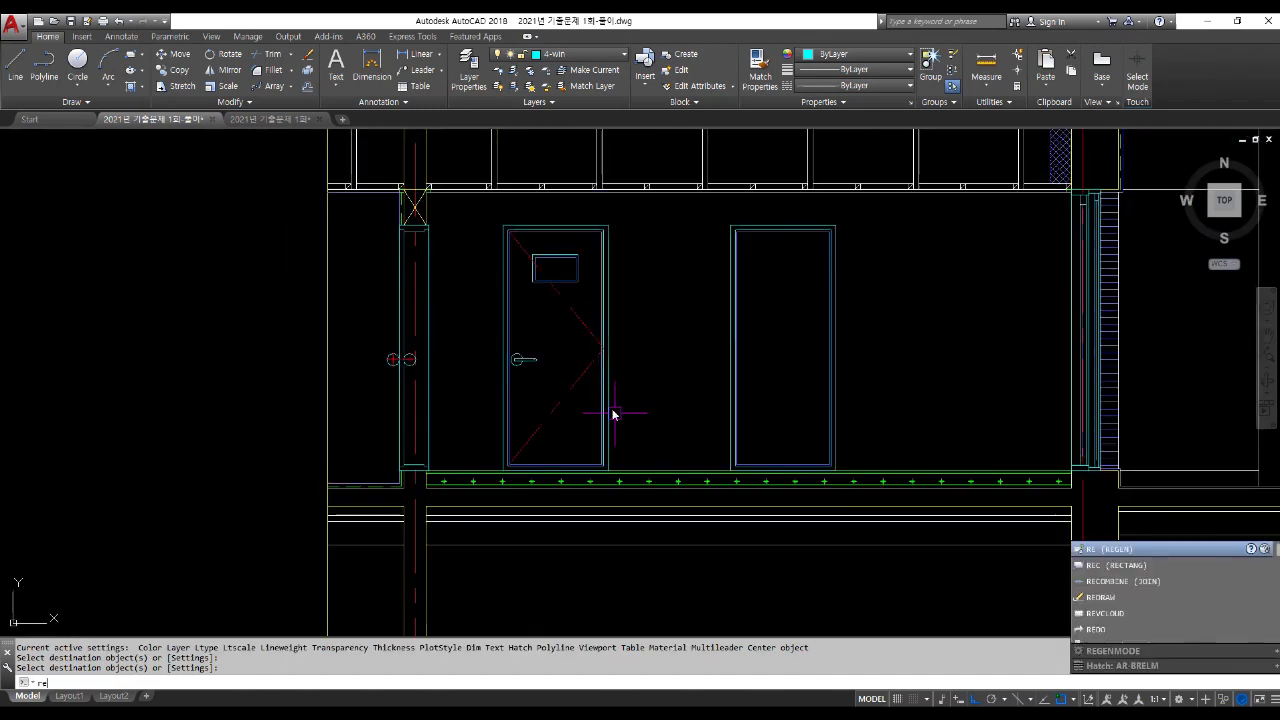
{"action": "key", "text": "Return"}
{"action": "scroll", "coordinate": [585, 405], "scroll_direction": "up", "scroll_amount": 4}
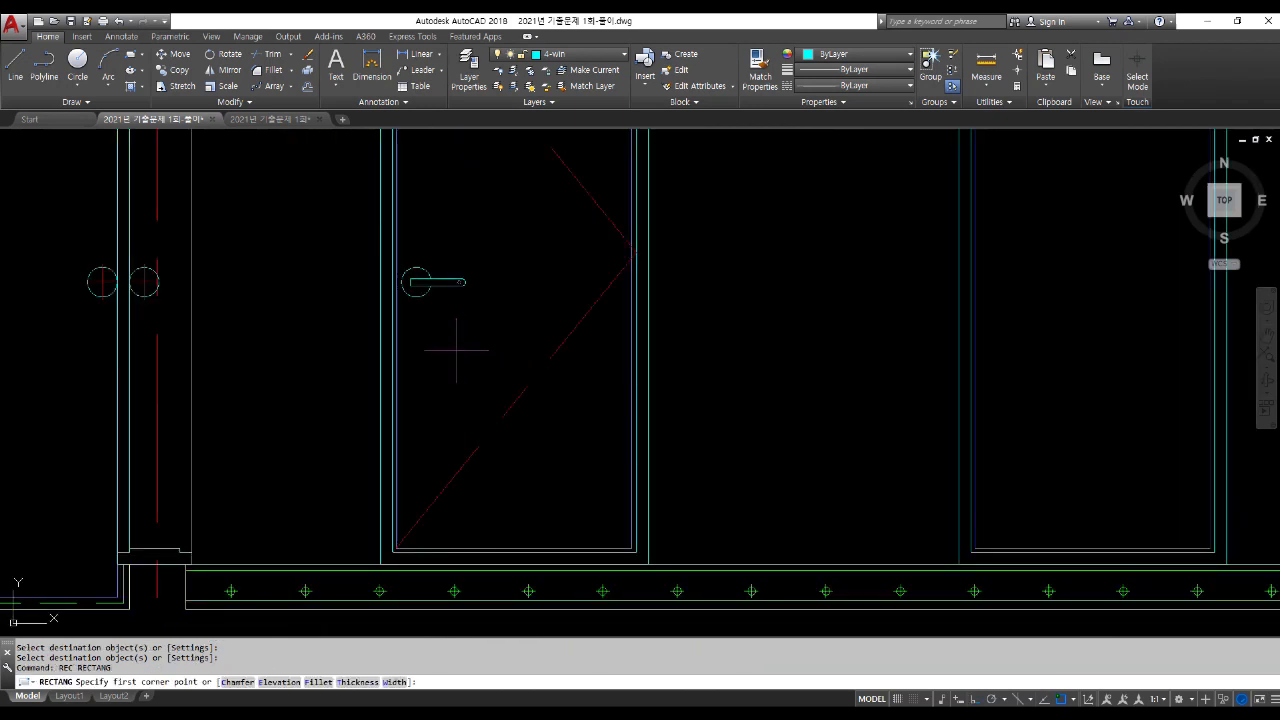
{"action": "left_click", "coordinate": [456, 350]}
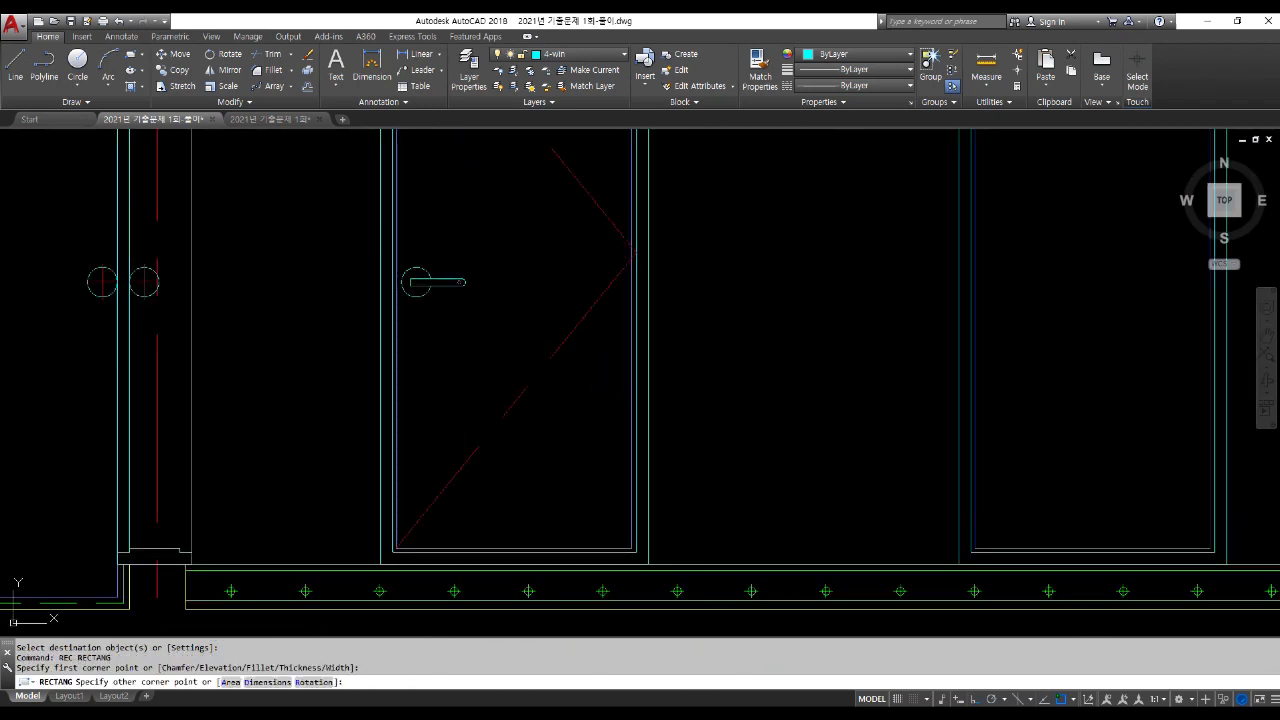
{"action": "left_click", "coordinate": [594, 357]}
Step: Copy the thin bar rectangle straight down to form a second bar on the door leaf
{"action": "type", "text": "co"}
{"action": "key", "text": "Return"}
{"action": "left_click", "coordinate": [494, 356]}
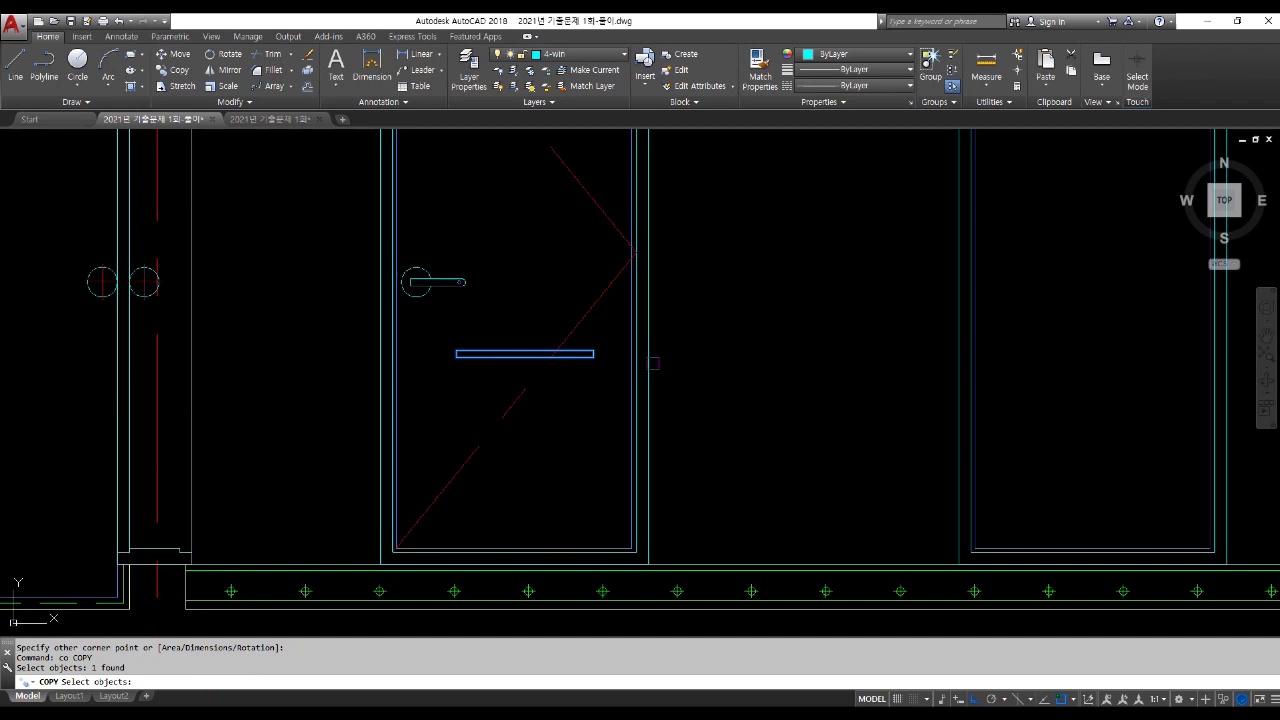
{"action": "key", "text": "Return"}
{"action": "left_click", "coordinate": [777, 309]}
{"action": "left_click", "coordinate": [777, 369]}
{"action": "key", "text": "Return"}
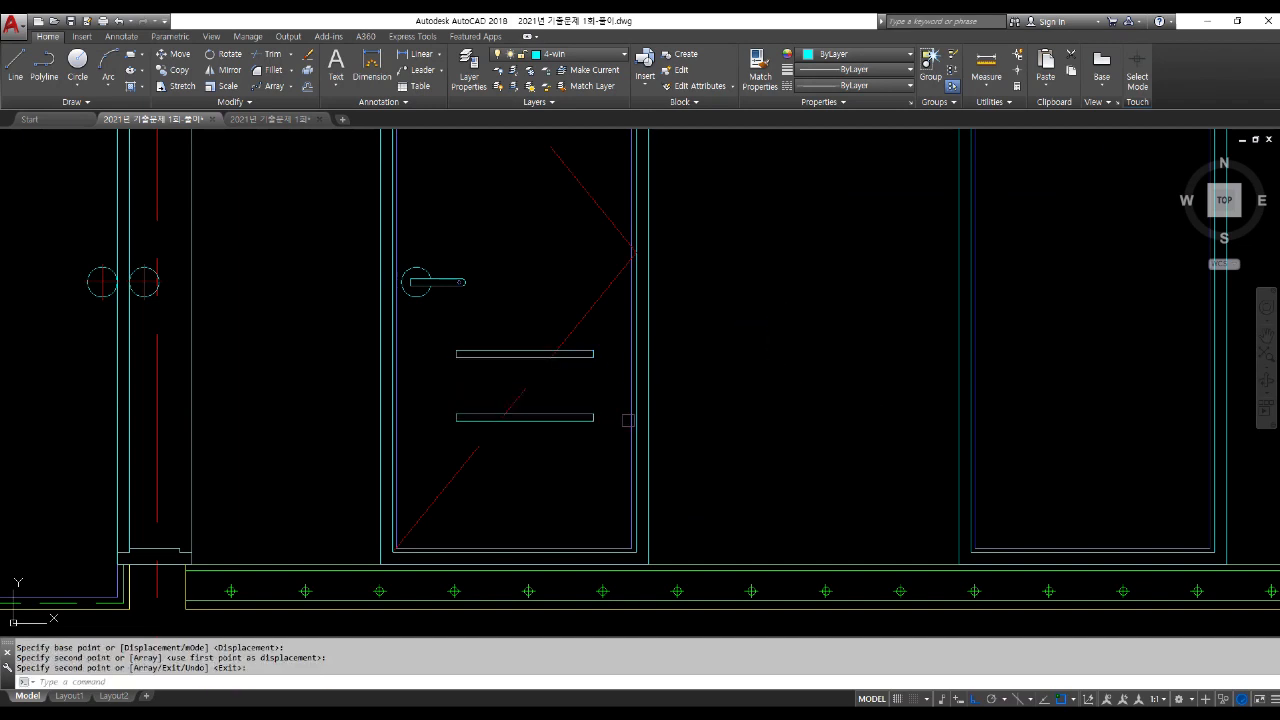
Step: Copy the second bar down by the spacing of the first two to add a third bar near the door's bottom
{"action": "key", "text": "Return"}
{"action": "left_click", "coordinate": [593, 418]}
{"action": "key", "text": "Return"}
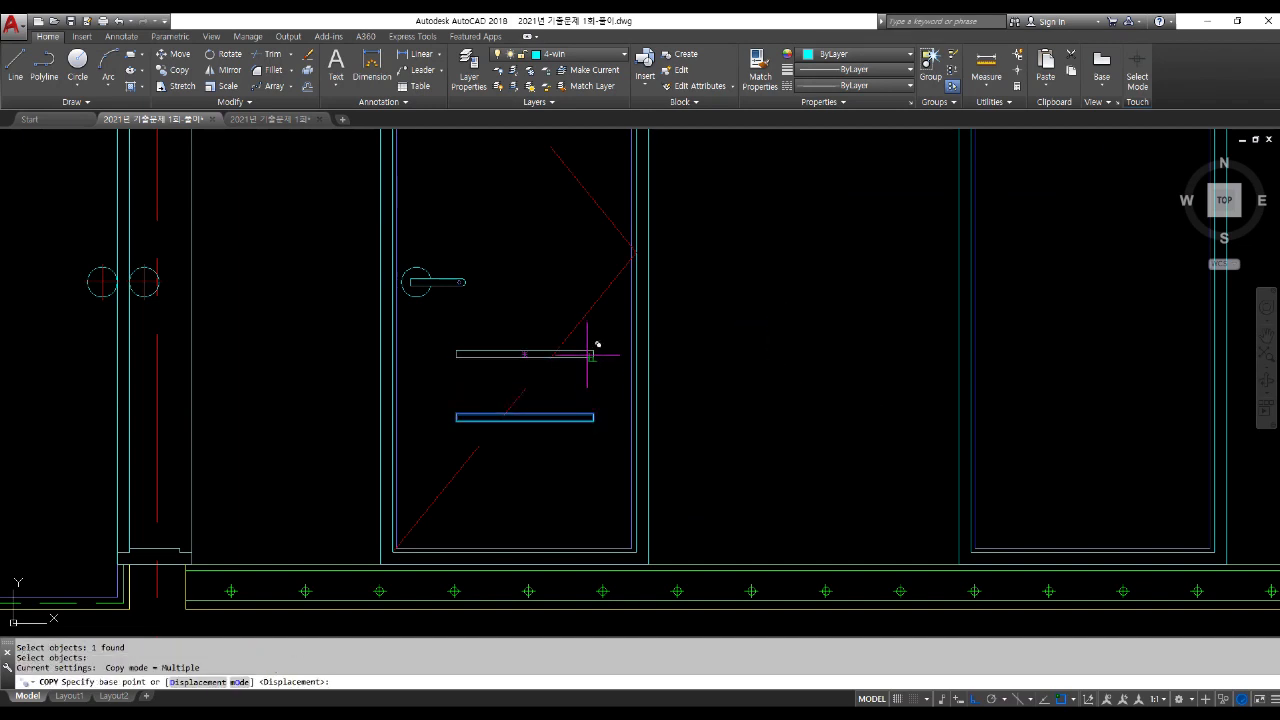
{"action": "left_click", "coordinate": [590, 354]}
{"action": "left_click", "coordinate": [600, 418]}
{"action": "key", "text": "Return"}
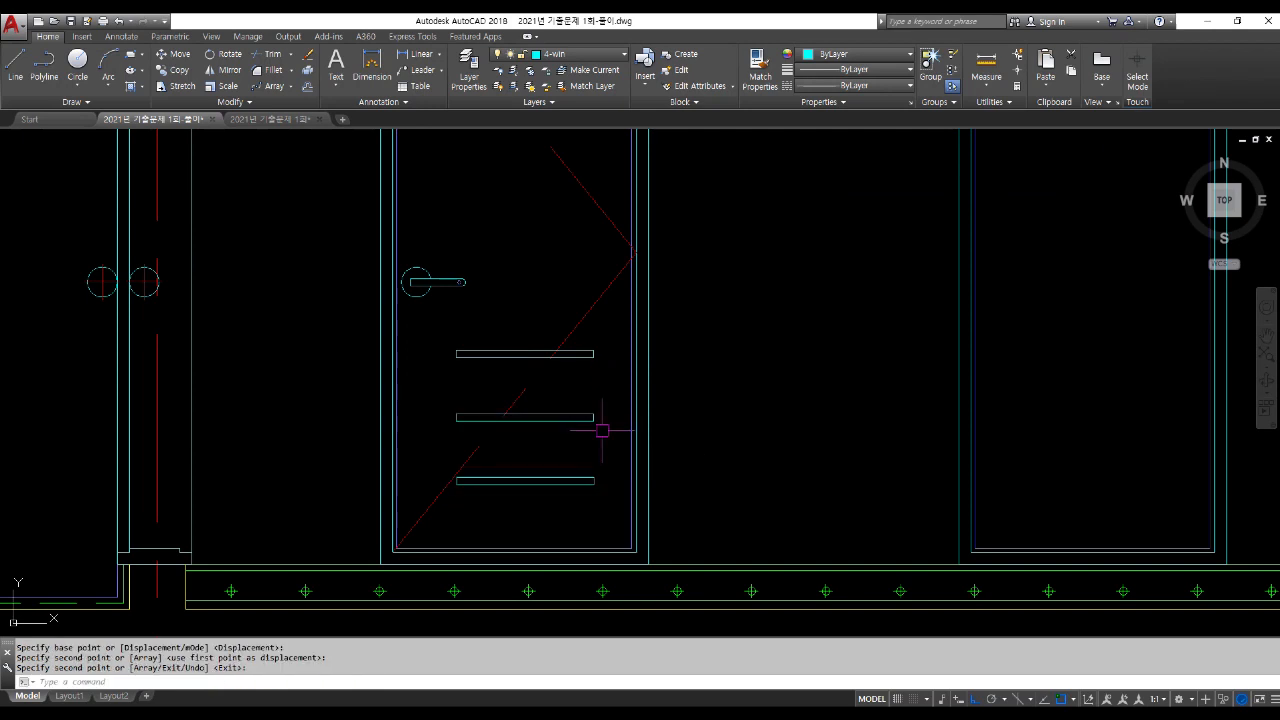
{"action": "scroll", "coordinate": [602, 430], "scroll_direction": "down", "scroll_amount": 5}
{"action": "middle_click_drag", "start_coordinate": [757, 475], "coordinate": [659, 467]}
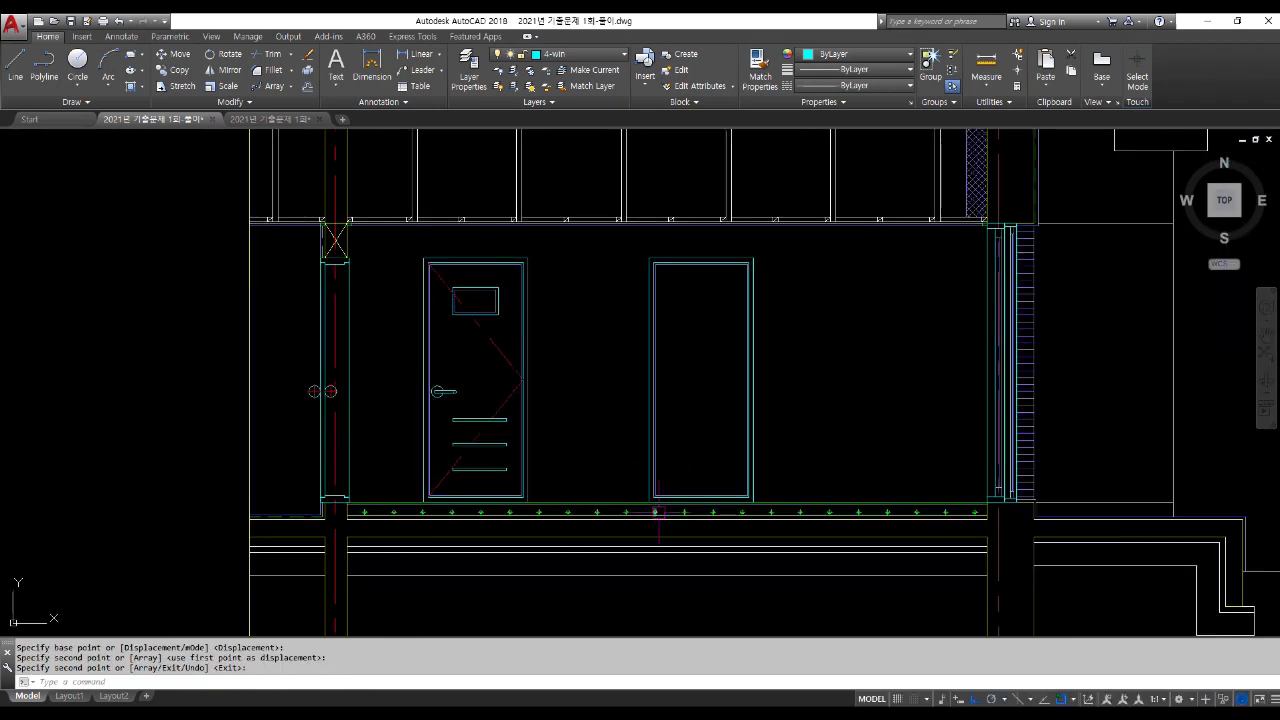
{"action": "type", "text": "mi"}
{"action": "key", "text": "Escape"}
{"action": "key", "text": "Escape"}
{"action": "key", "text": "Escape"}
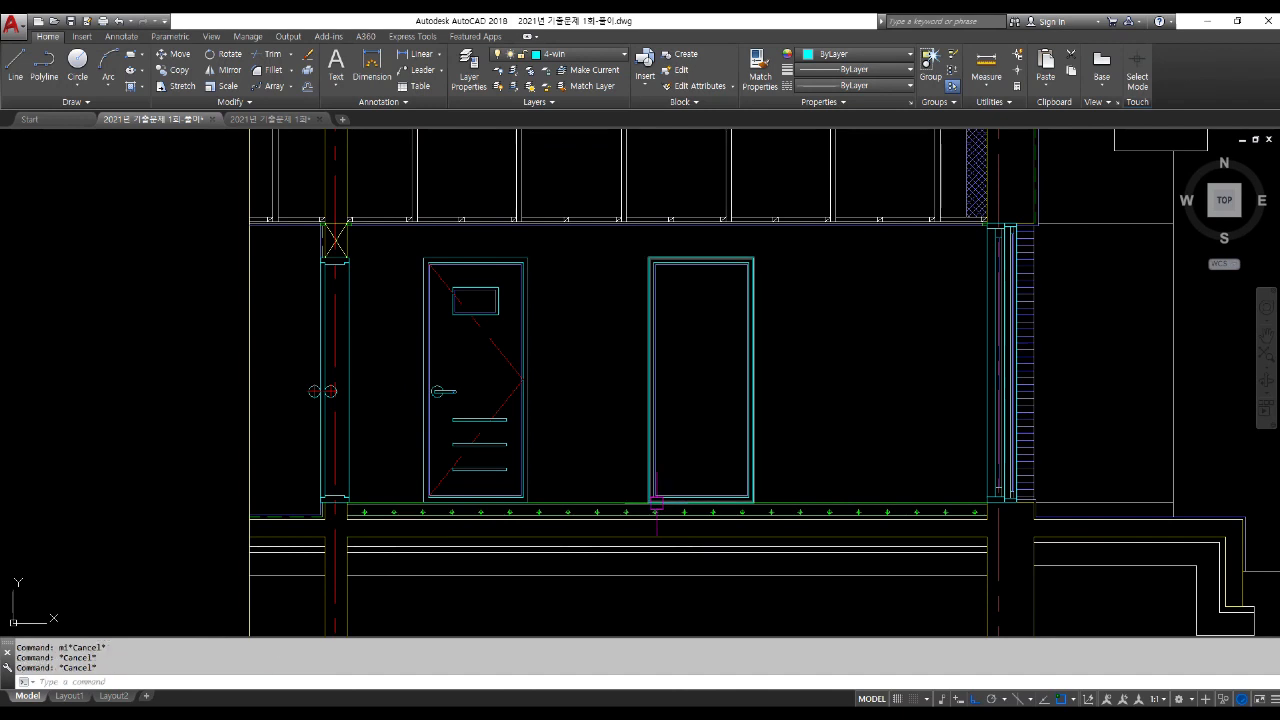
Step: Erase the two inner frame rectangles of the right-hand door, keeping only its outer outline
{"action": "scroll", "coordinate": [660, 257], "scroll_direction": "up", "scroll_amount": 2}
{"action": "type", "text": "e"}
{"action": "key", "text": "space"}
{"action": "left_click", "coordinate": [669, 283]}
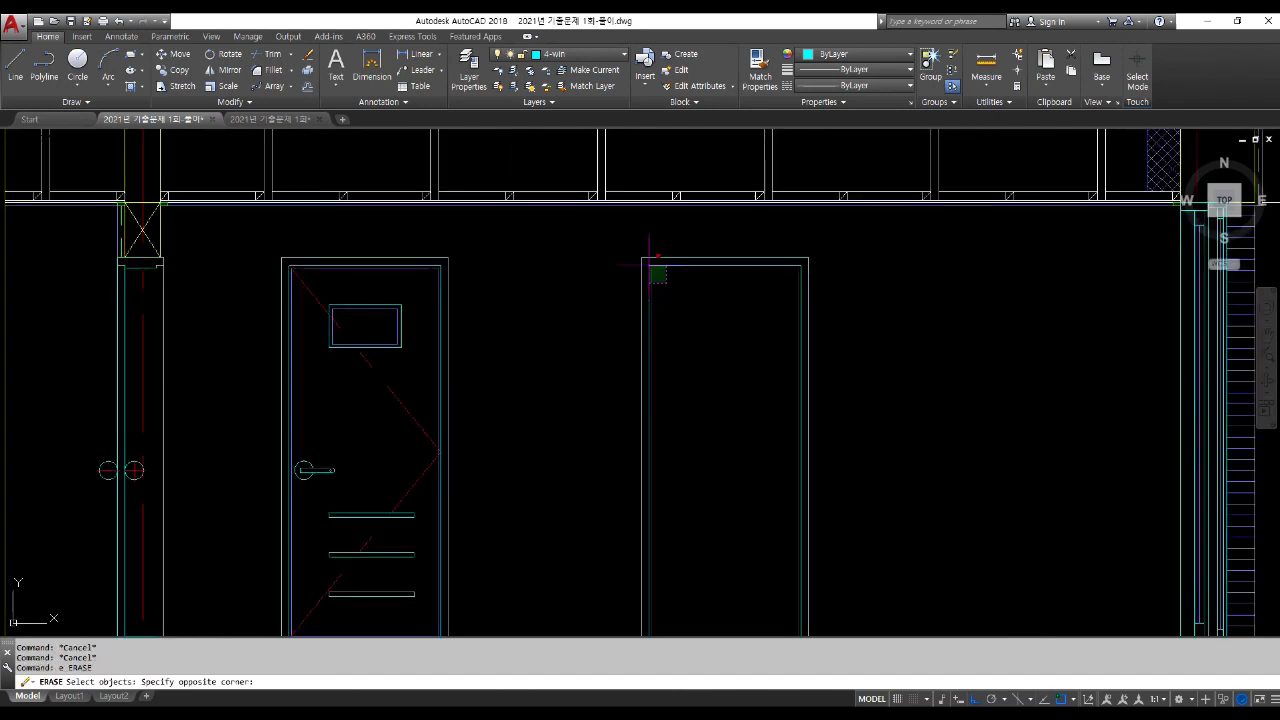
{"action": "left_click", "coordinate": [649, 265]}
{"action": "key", "text": "space"}
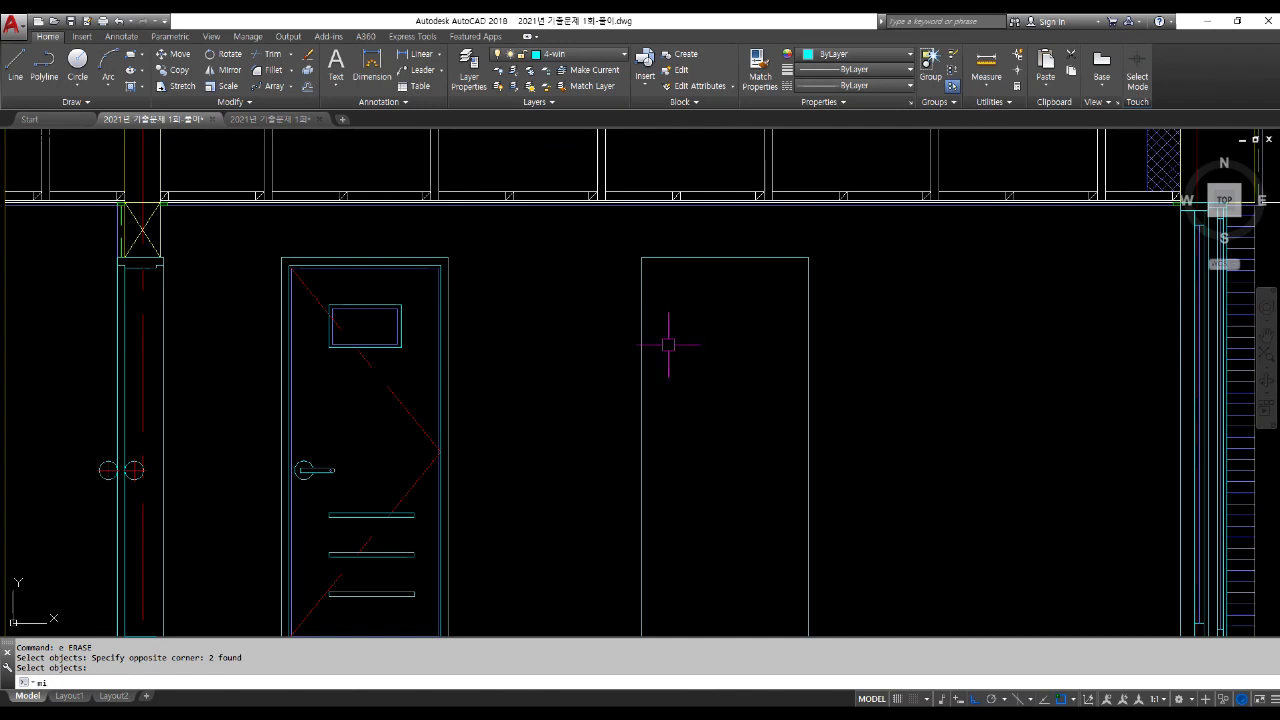
Step: Mirror the left door's inner frame, window, handle, bars and swing lines about the vertical midway between the two door outlines, keeping the originals
{"action": "type", "text": "mi"}
{"action": "key", "text": "space"}
{"action": "scroll", "coordinate": [443, 446], "scroll_direction": "down", "scroll_amount": 1}
{"action": "scroll", "coordinate": [470, 449], "scroll_direction": "up", "scroll_amount": 3}
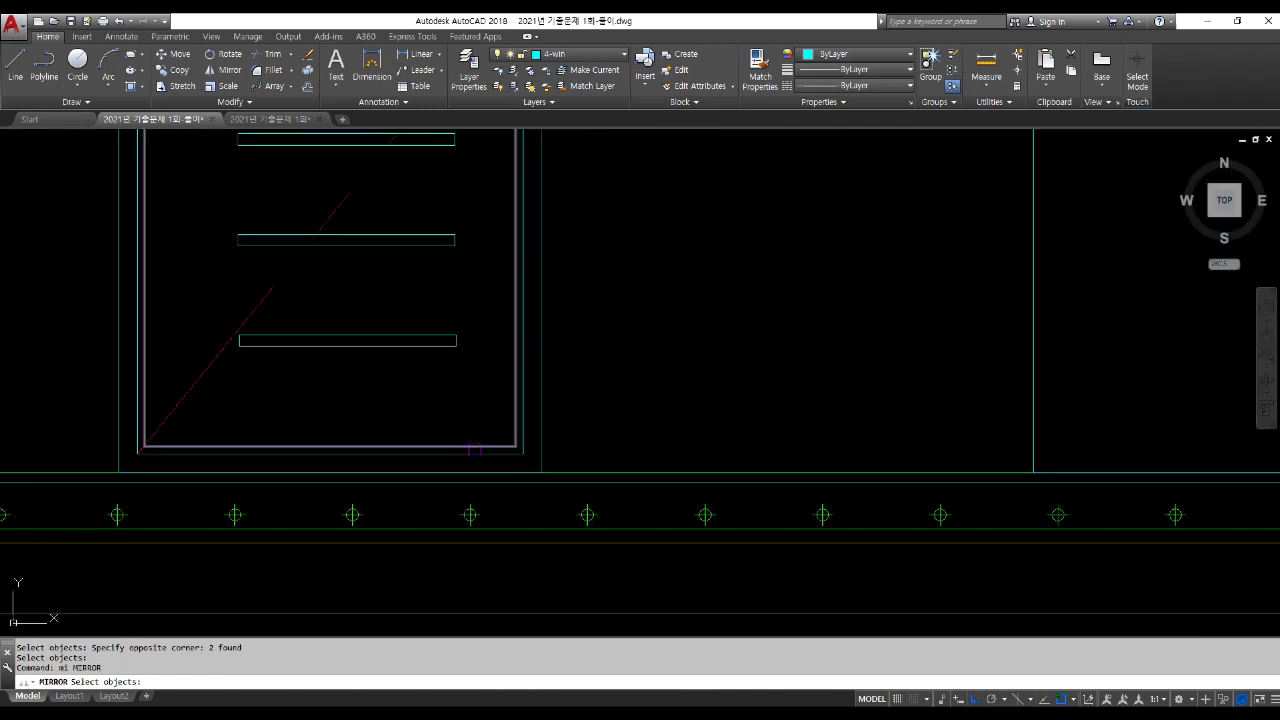
{"action": "scroll", "coordinate": [529, 463], "scroll_direction": "down", "scroll_amount": 4}
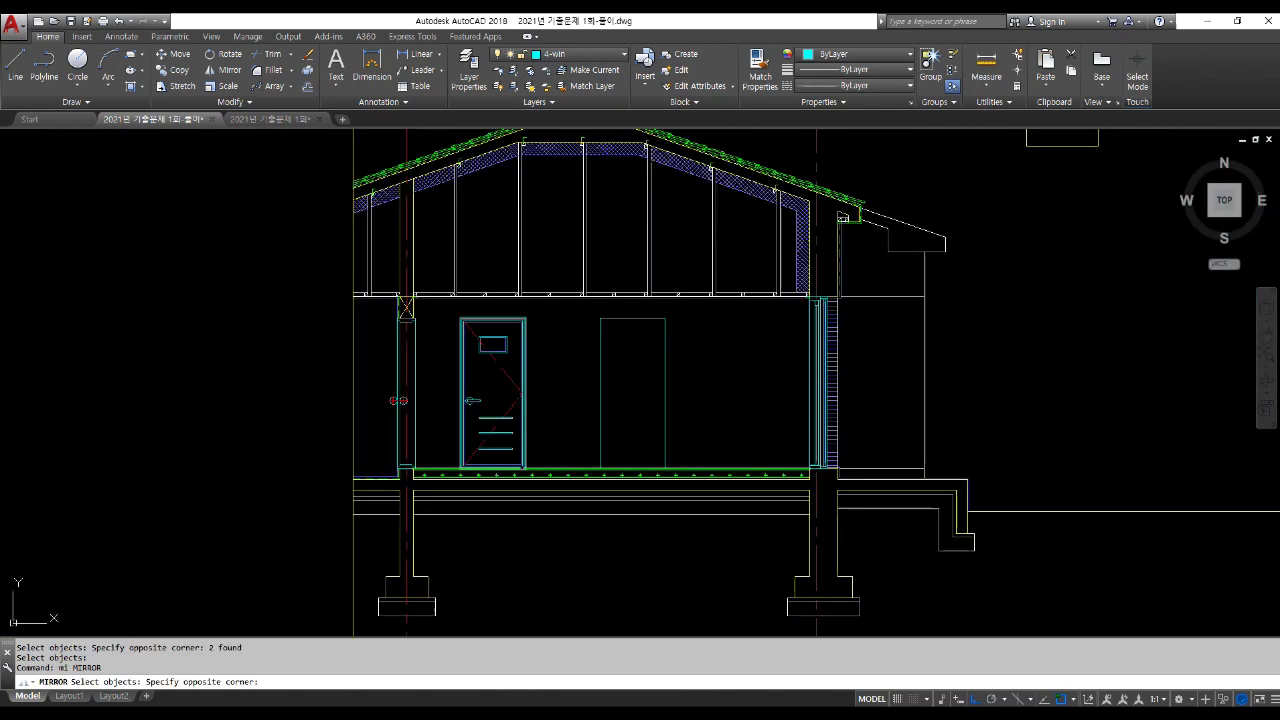
{"action": "left_click", "coordinate": [524, 468]}
{"action": "left_click", "coordinate": [462, 320]}
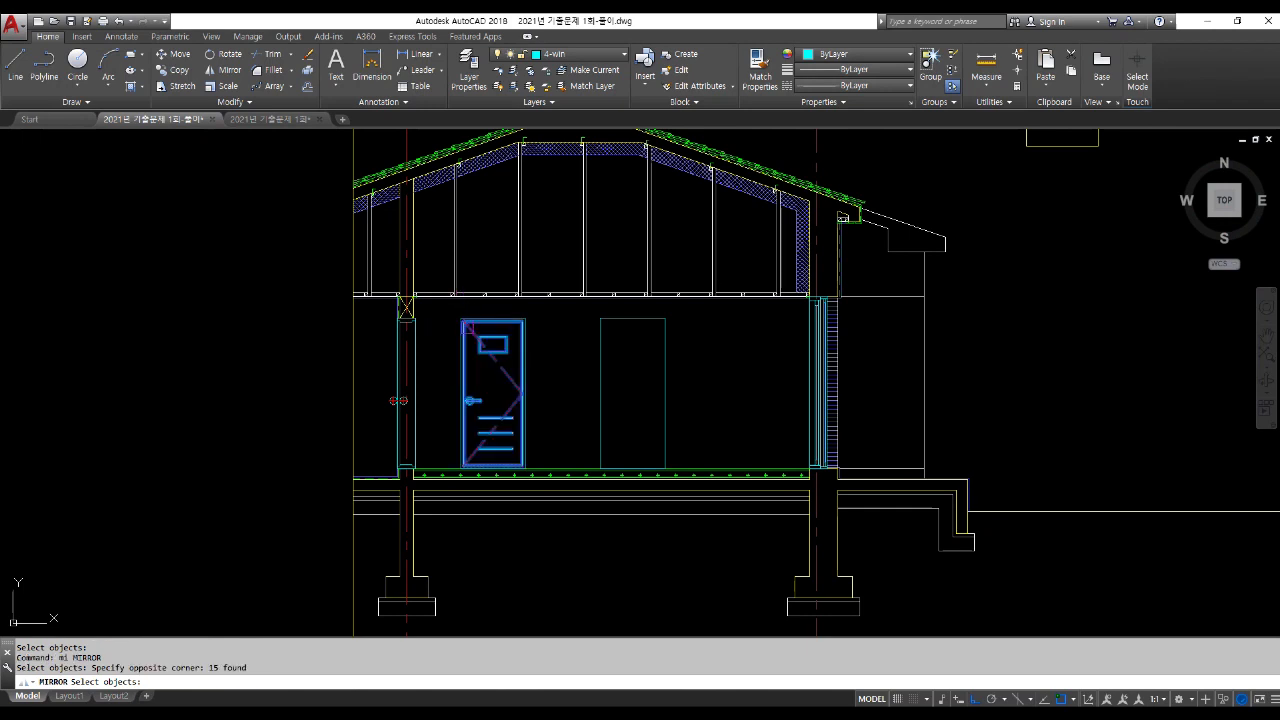
{"action": "scroll", "coordinate": [599, 360], "scroll_direction": "up", "scroll_amount": 2}
{"action": "key", "text": "Return"}
{"action": "right_click", "coordinate": [551, 322], "text": "shift"}
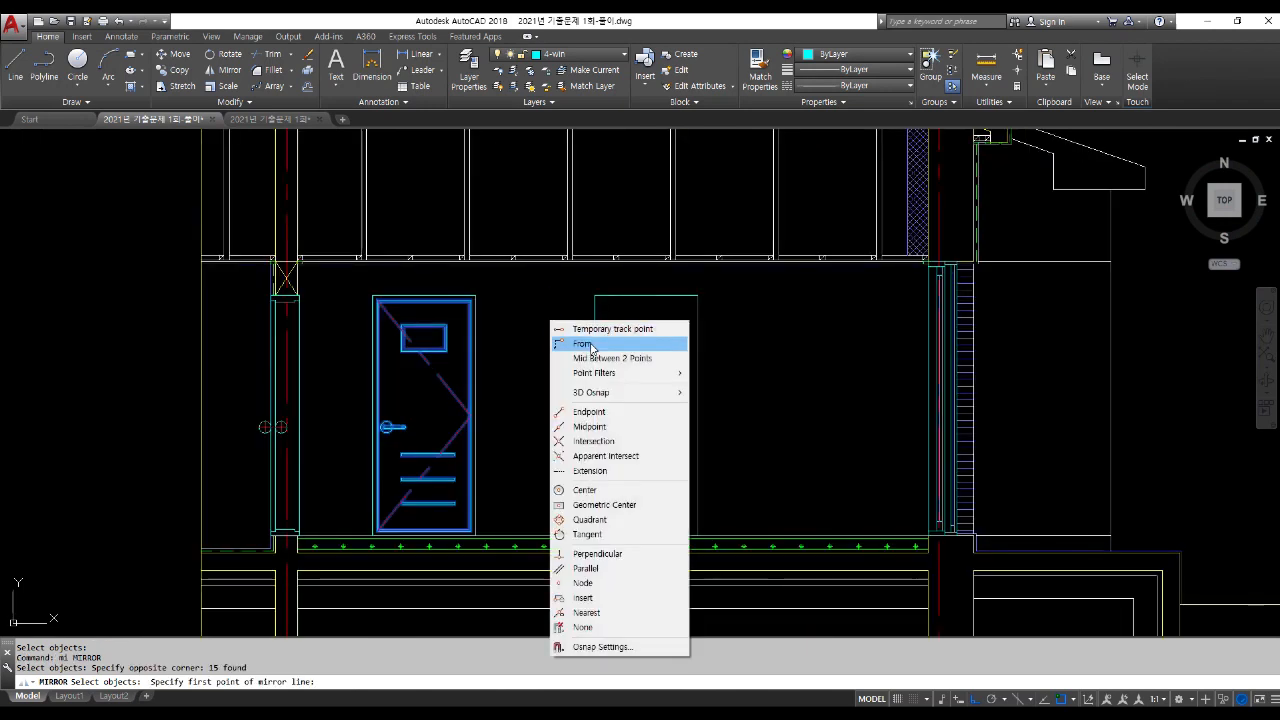
{"action": "left_click", "coordinate": [600, 358]}
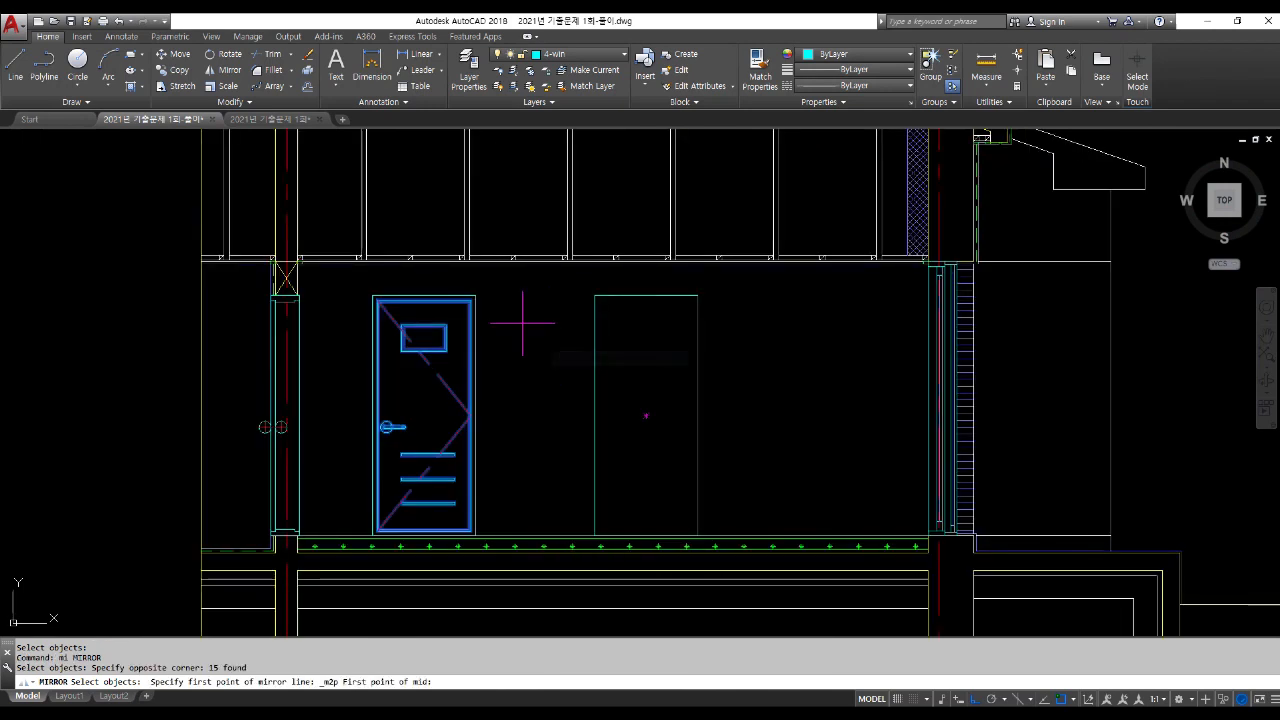
{"action": "left_click", "coordinate": [474, 296]}
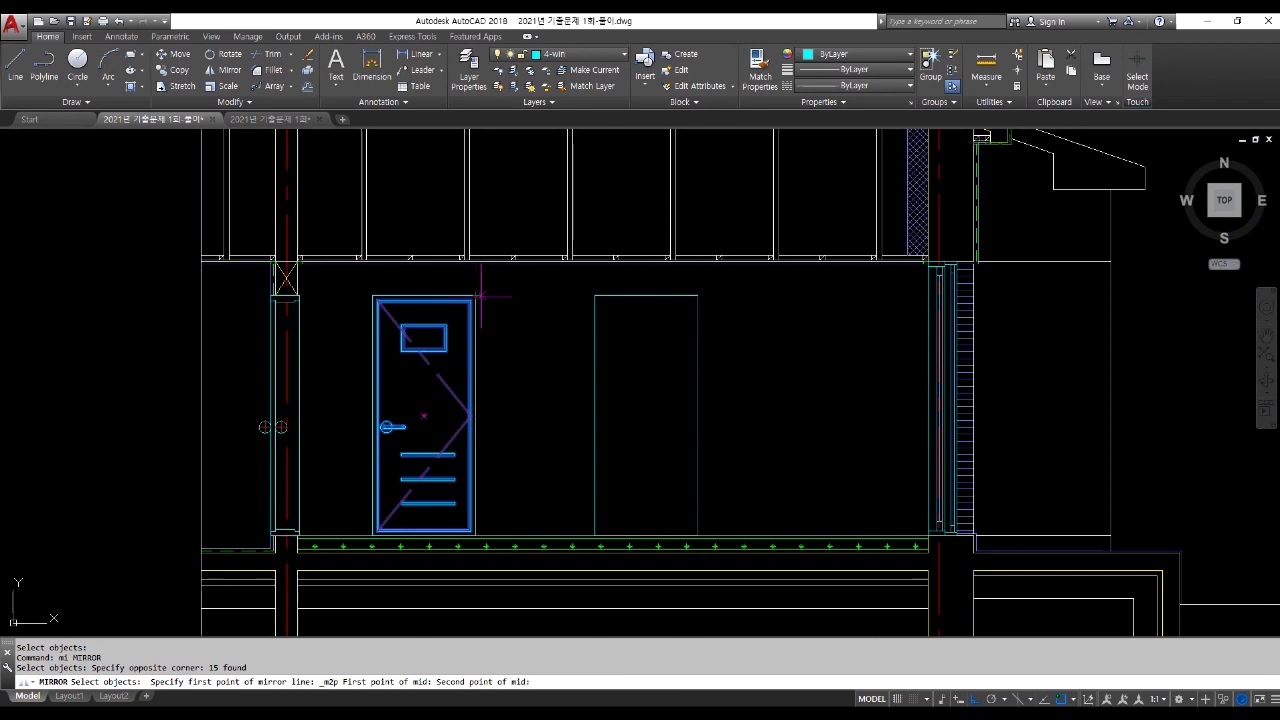
{"action": "left_click", "coordinate": [596, 296]}
{"action": "left_click", "coordinate": [560, 405]}
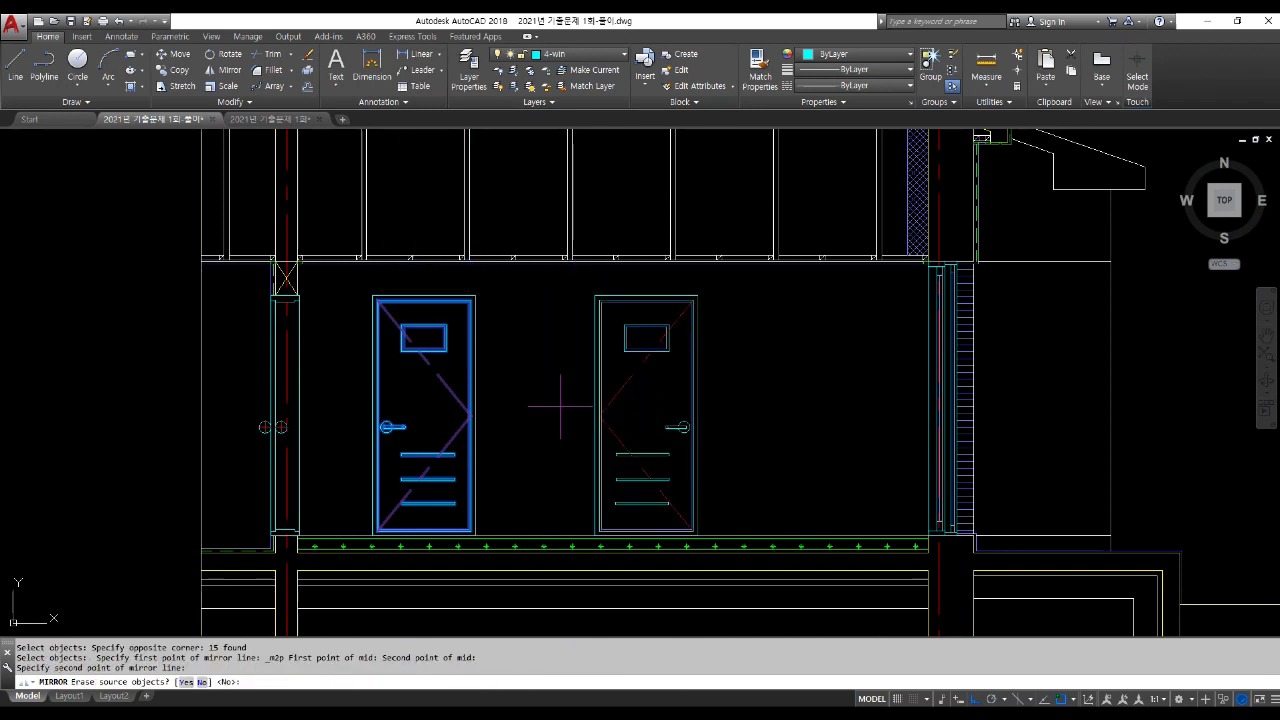
{"action": "key", "text": "Return"}
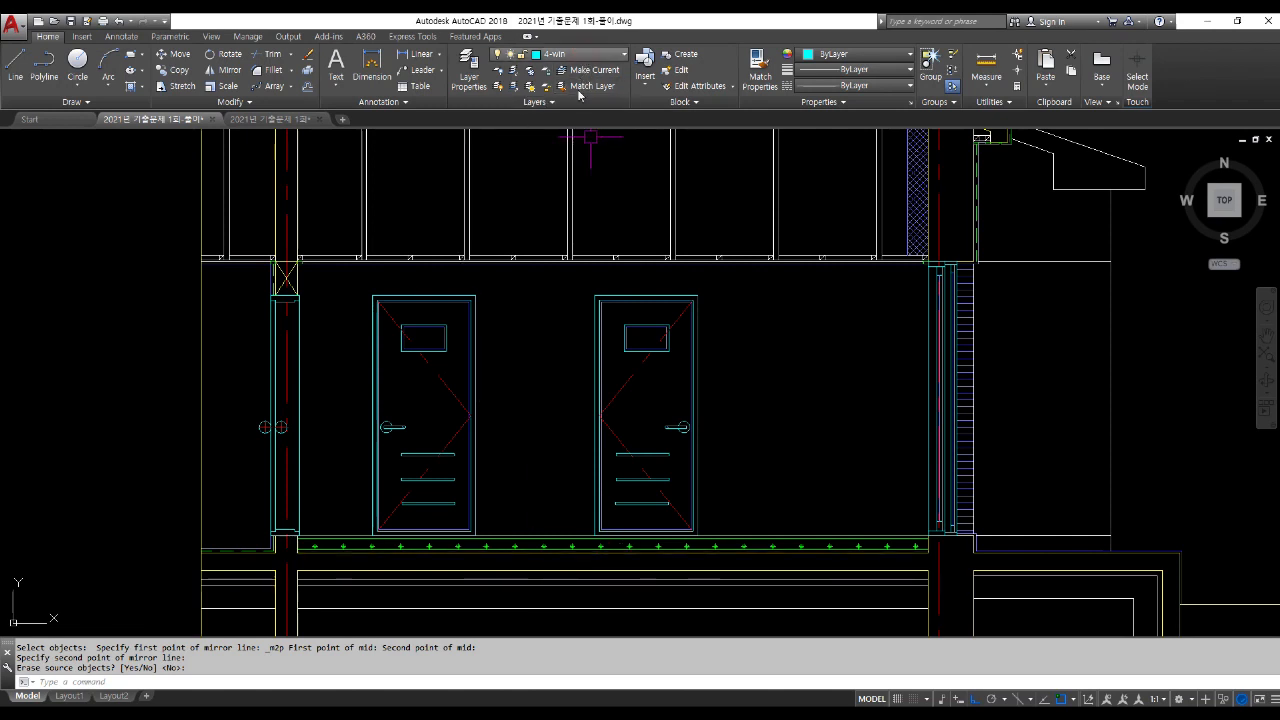
Step: Make 3-etc the current layer and offset the room's floor line upward by 120 for the baseboard
{"action": "left_click", "coordinate": [580, 54]}
{"action": "left_click", "coordinate": [575, 116]}
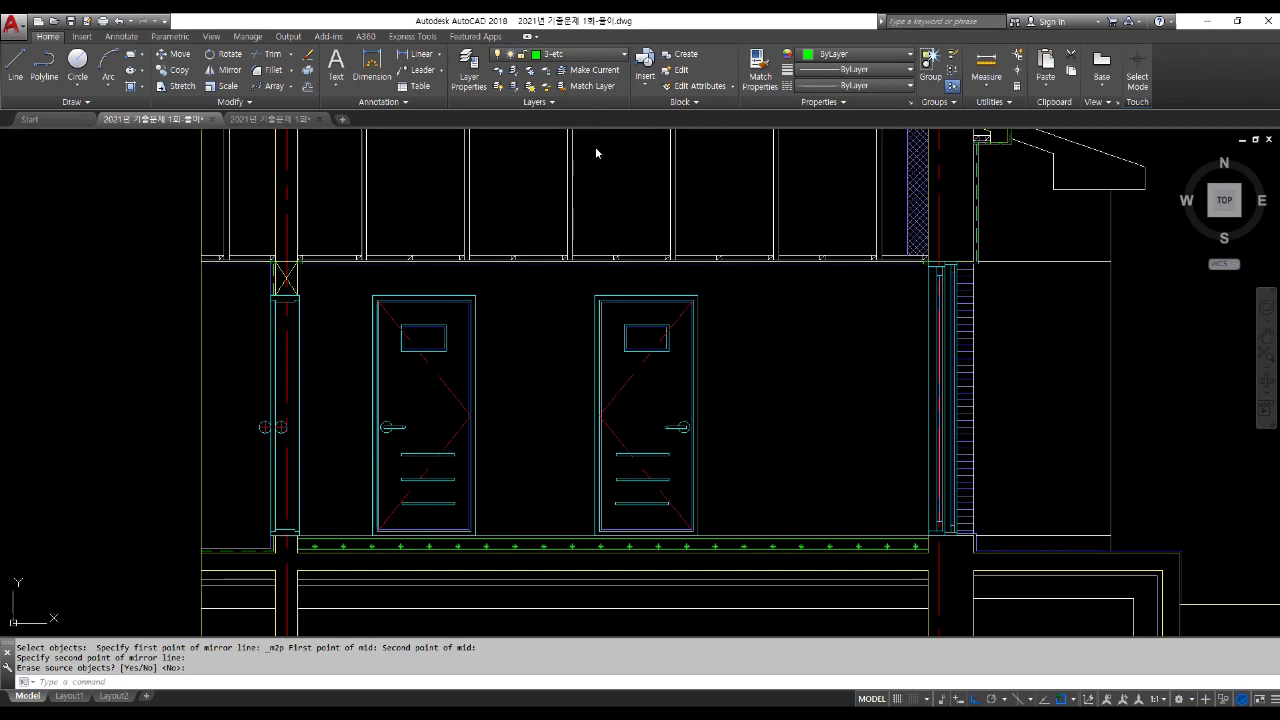
{"action": "key", "text": "Return"}
{"action": "type", "text": "o"}
{"action": "key", "text": "Return"}
{"action": "key", "text": "Return"}
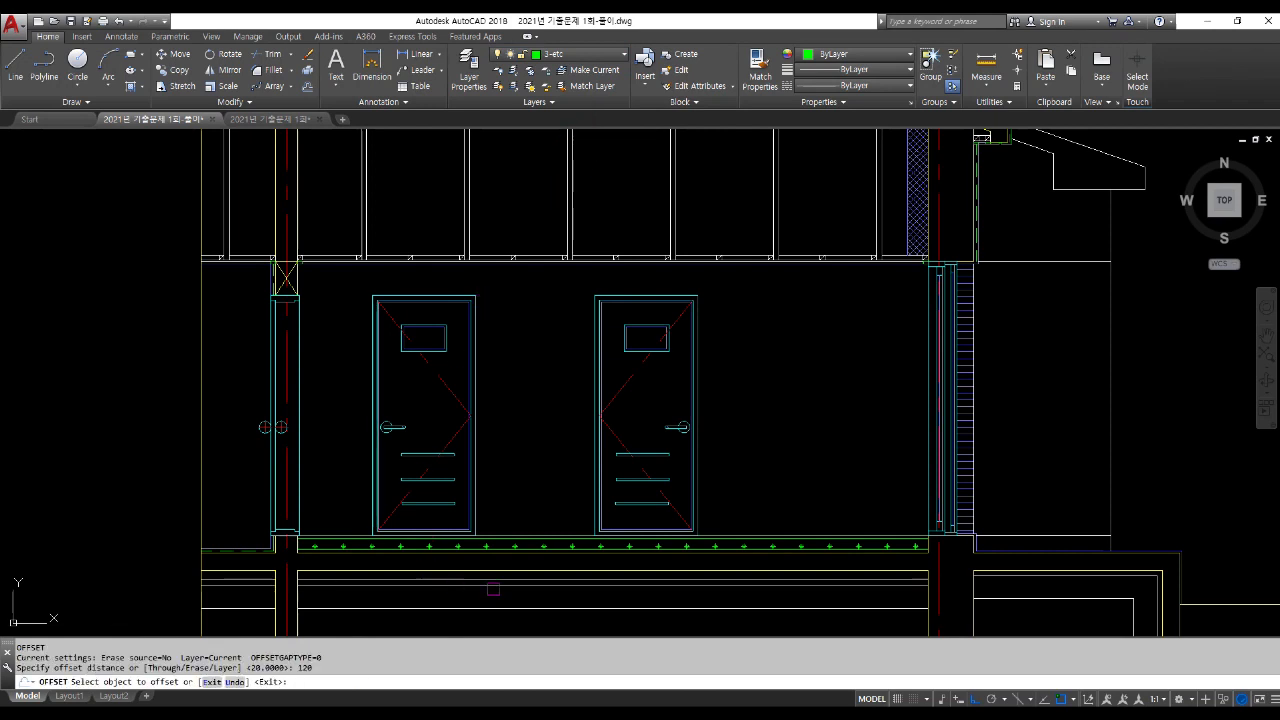
{"action": "left_click", "coordinate": [508, 530]}
{"action": "left_click", "coordinate": [515, 469]}
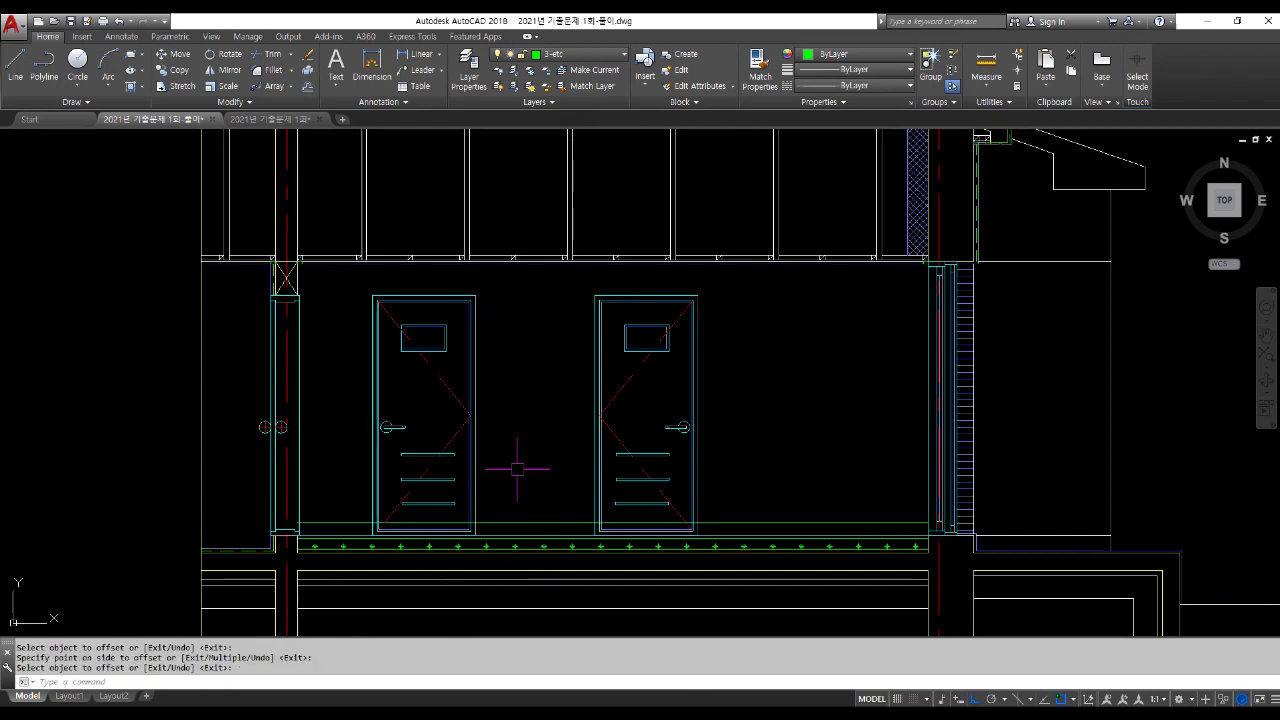
{"action": "key", "text": "Return"}
Step: Trim the baseboard line inside the left-hand door, using the door's outer frame as cutting edge
{"action": "type", "text": "tr"}
{"action": "key", "text": "Return"}
{"action": "scroll", "coordinate": [331, 529], "scroll_direction": "up", "scroll_amount": 2}
{"action": "left_click", "coordinate": [424, 493]}
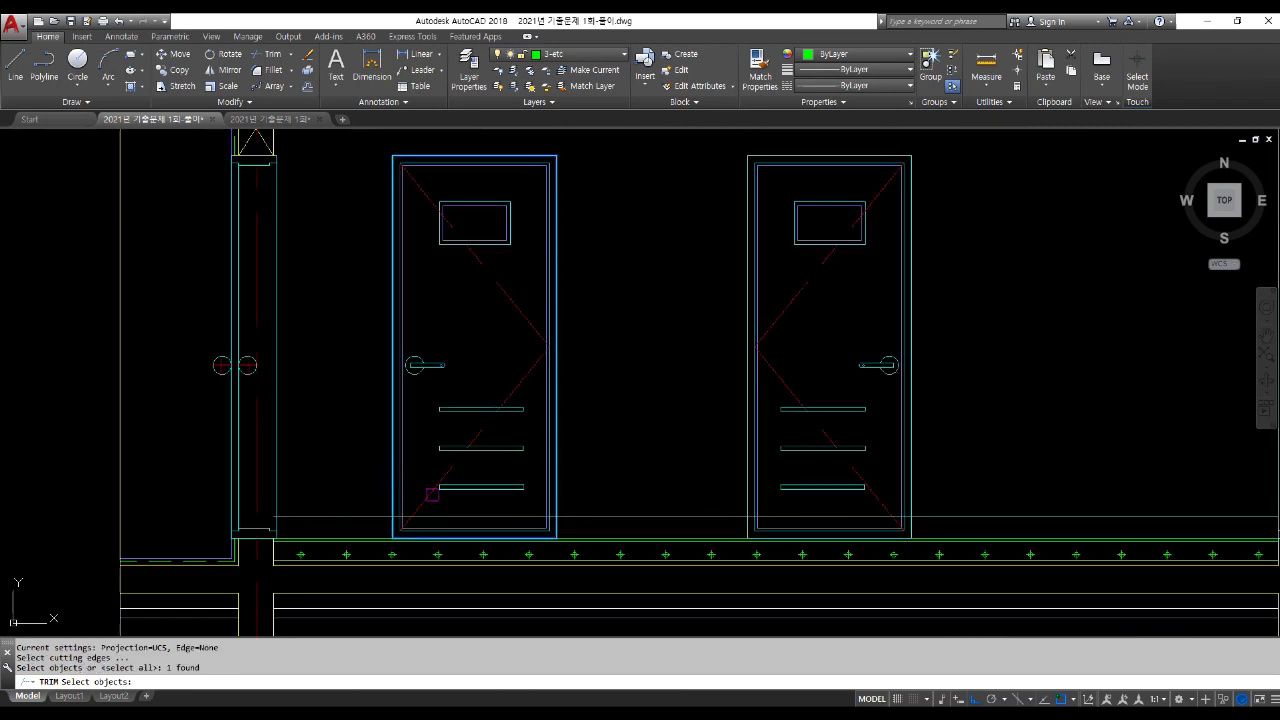
{"action": "key", "text": "Return"}
{"action": "left_click", "coordinate": [520, 517]}
{"action": "key", "text": "Return"}
Step: Trim the baseboard line inside the right-hand door, using that door's outer frame as cutting edge
{"action": "key", "text": "Return"}
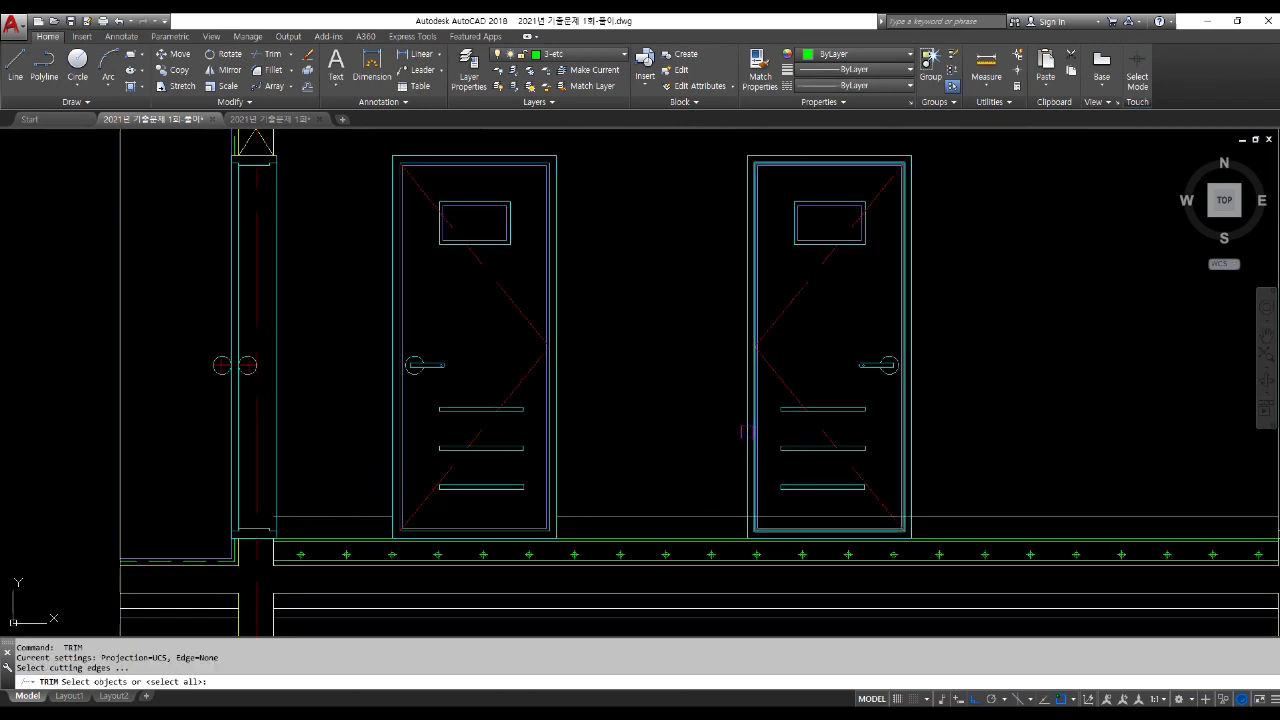
{"action": "left_click", "coordinate": [764, 440]}
{"action": "key", "text": "Return"}
{"action": "left_click", "coordinate": [807, 517]}
{"action": "key", "text": "Return"}
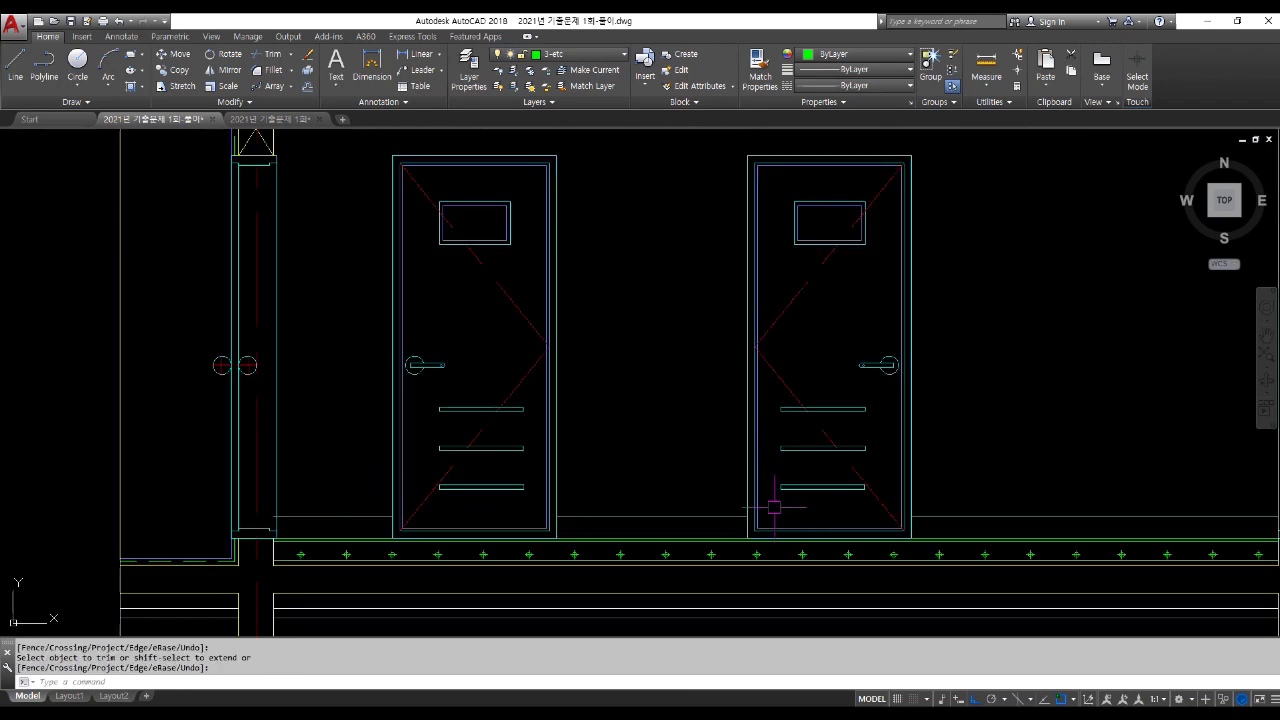
Step: Try to trim the baseboard line's overlap with the sectioned door frame at the left wall, and undo the trim
{"action": "scroll", "coordinate": [761, 497], "scroll_direction": "down", "scroll_amount": 2}
{"action": "key", "text": "Return"}
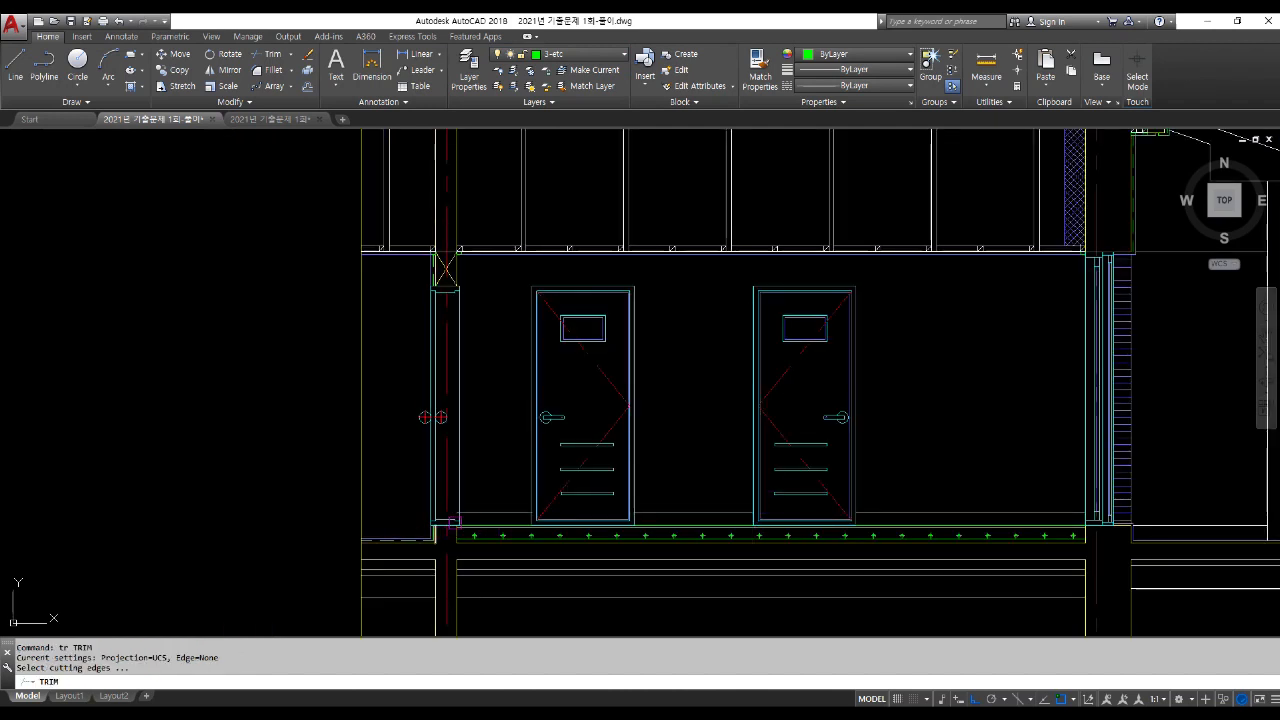
{"action": "scroll", "coordinate": [465, 519], "scroll_direction": "up", "scroll_amount": 5}
{"action": "key", "text": "Return"}
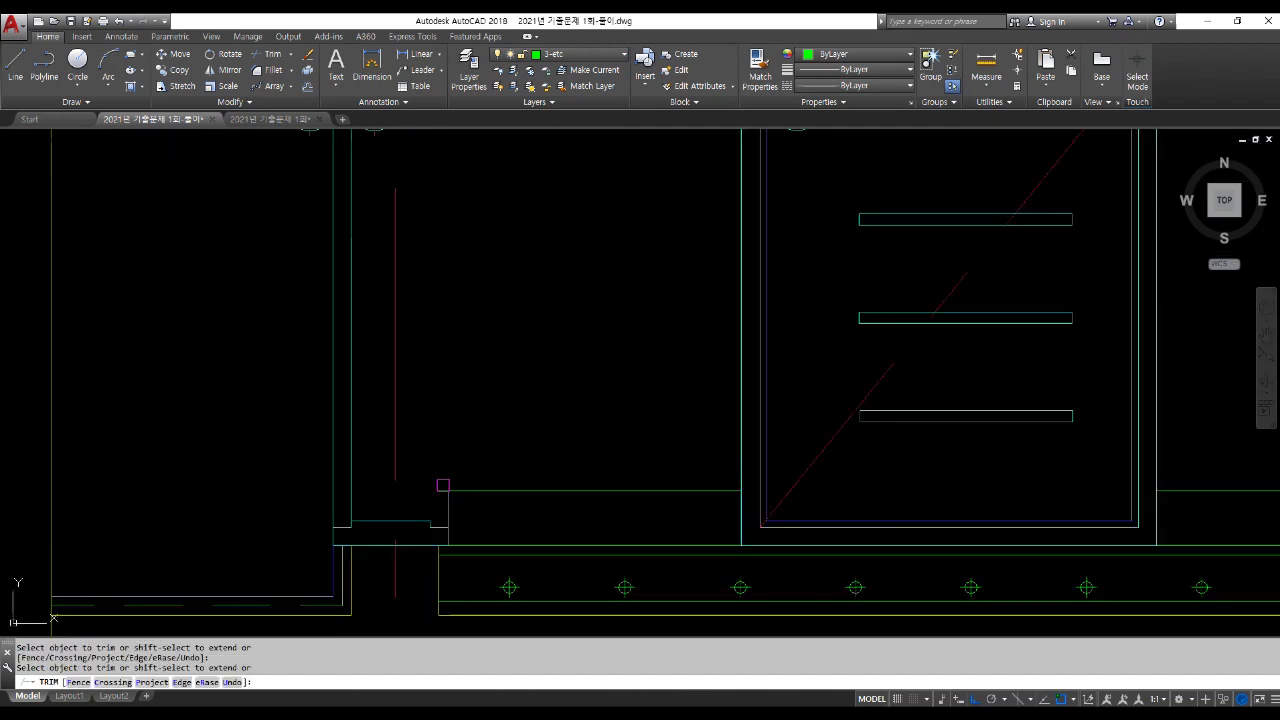
{"action": "left_click", "coordinate": [444, 487]}
{"action": "type", "text": "u"}
{"action": "key", "text": "Return"}
{"action": "key", "text": "Escape"}
Step: Trim the short baseboard end overlapping the sectioned door frame at the left wall
{"action": "scroll", "coordinate": [463, 517], "scroll_direction": "down", "scroll_amount": 5}
{"action": "key", "text": "Return"}
{"action": "scroll", "coordinate": [463, 515], "scroll_direction": "up", "scroll_amount": 2}
{"action": "key", "text": "Return"}
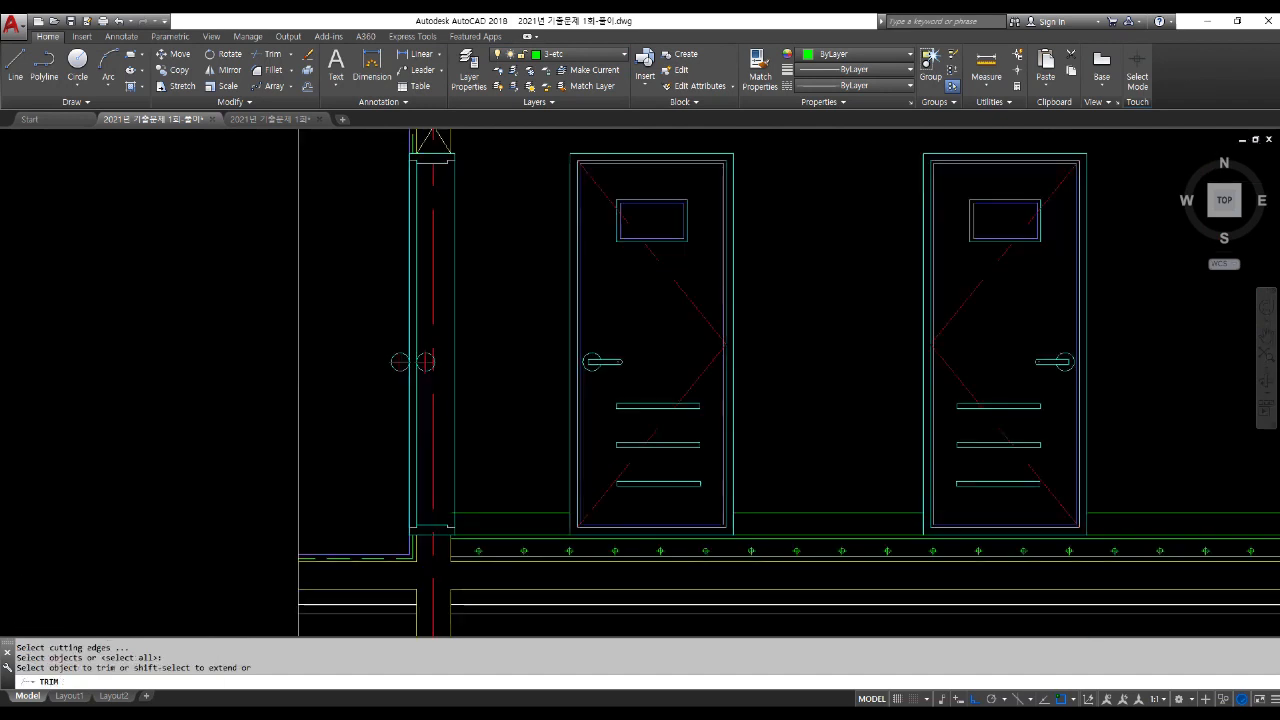
{"action": "scroll", "coordinate": [465, 511], "scroll_direction": "up", "scroll_amount": 4}
{"action": "left_click", "coordinate": [435, 516]}
{"action": "key", "text": "Return"}
{"action": "scroll", "coordinate": [373, 521], "scroll_direction": "down", "scroll_amount": 4}
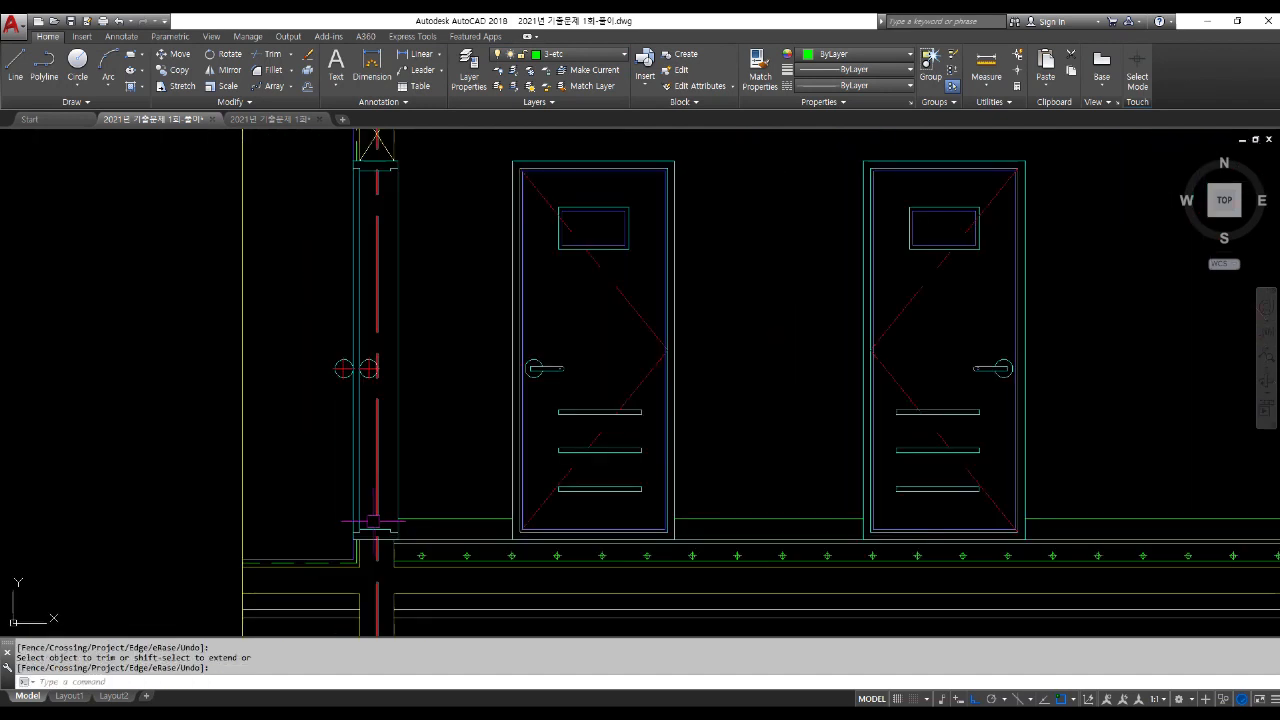
{"action": "scroll", "coordinate": [378, 519], "scroll_direction": "down", "scroll_amount": 3}
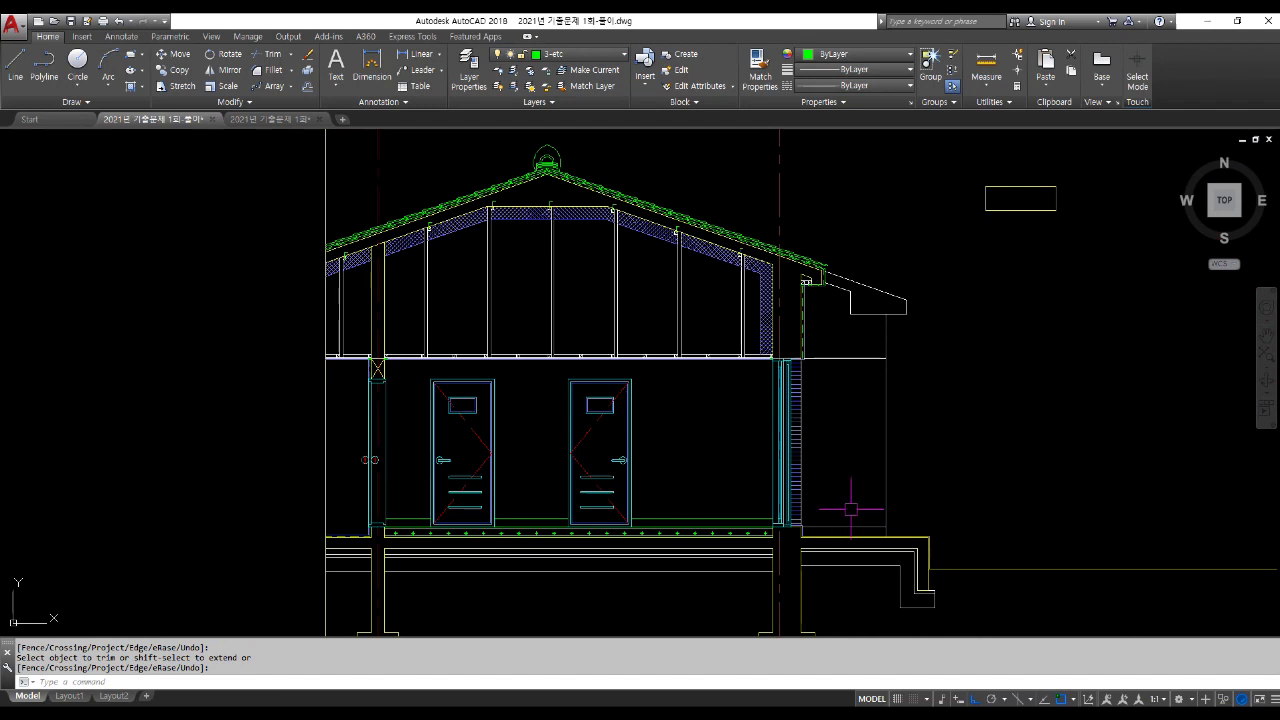
{"action": "middle_click_drag", "start_coordinate": [845, 511], "coordinate": [814, 407]}
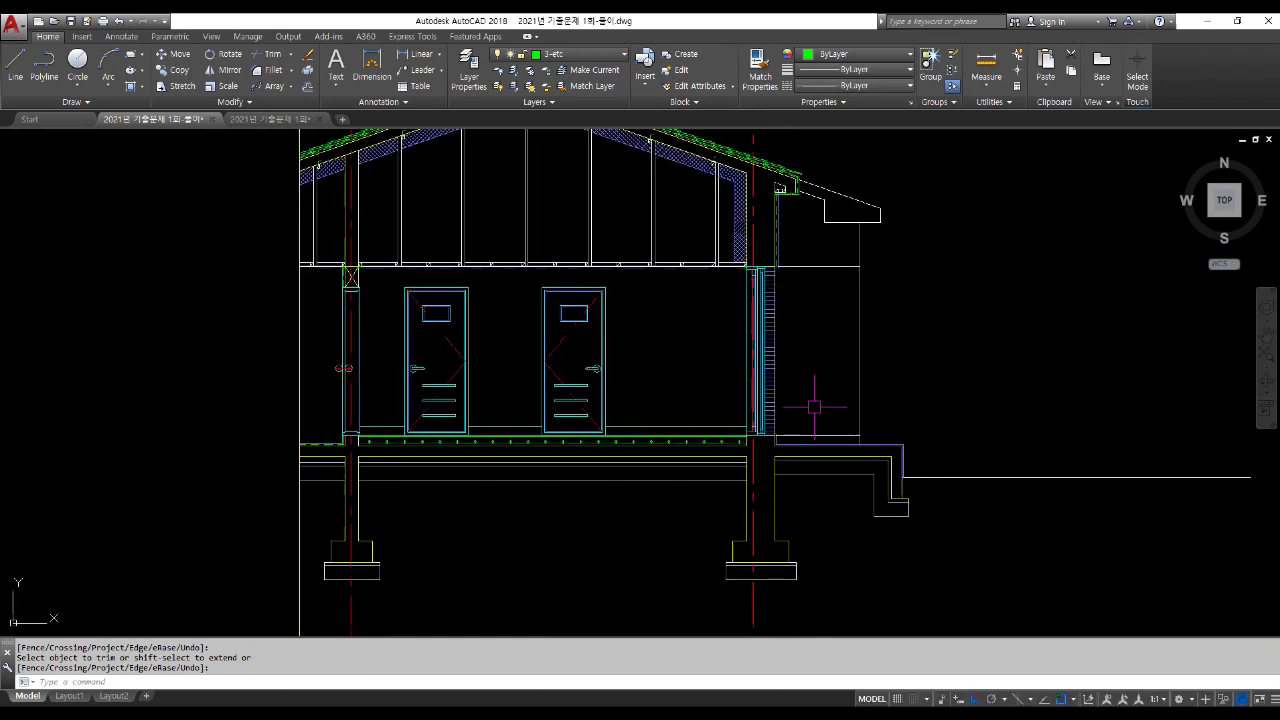
{"action": "middle_click_drag", "start_coordinate": [870, 272], "coordinate": [748, 480]}
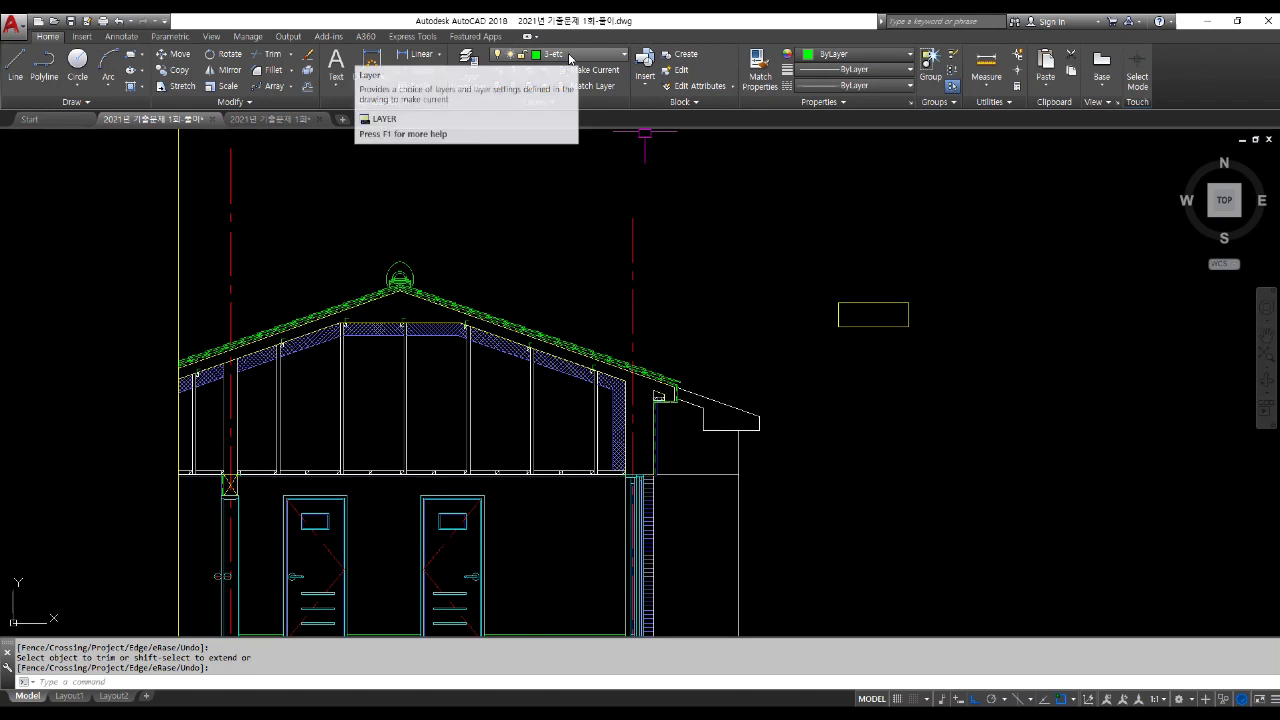
Step: Draw a small gutter rectangle against the outer wall corner at the plan's lower right notch
{"action": "scroll", "coordinate": [593, 157], "scroll_direction": "down", "scroll_amount": 2}
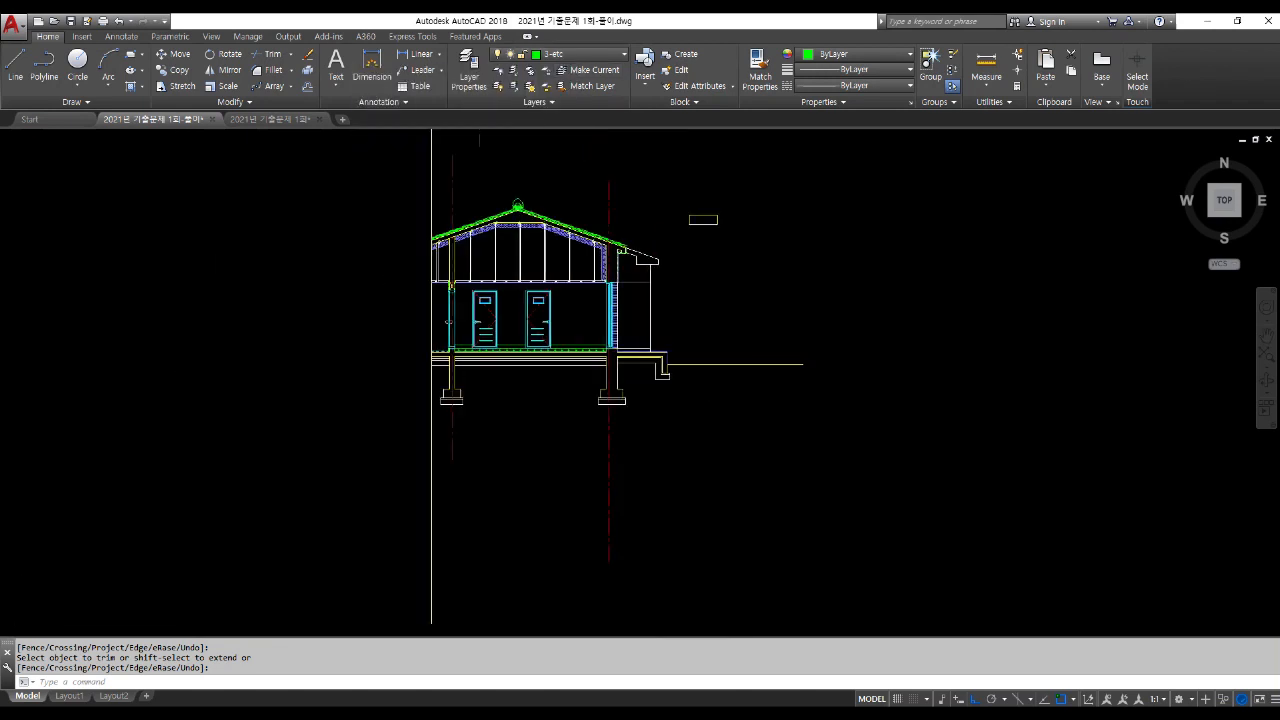
{"action": "middle_click_drag", "start_coordinate": [712, 240], "coordinate": [722, 622]}
{"action": "scroll", "coordinate": [720, 618], "scroll_direction": "down", "scroll_amount": 1}
{"action": "type", "text": "rec"}
{"action": "key", "text": "Return"}
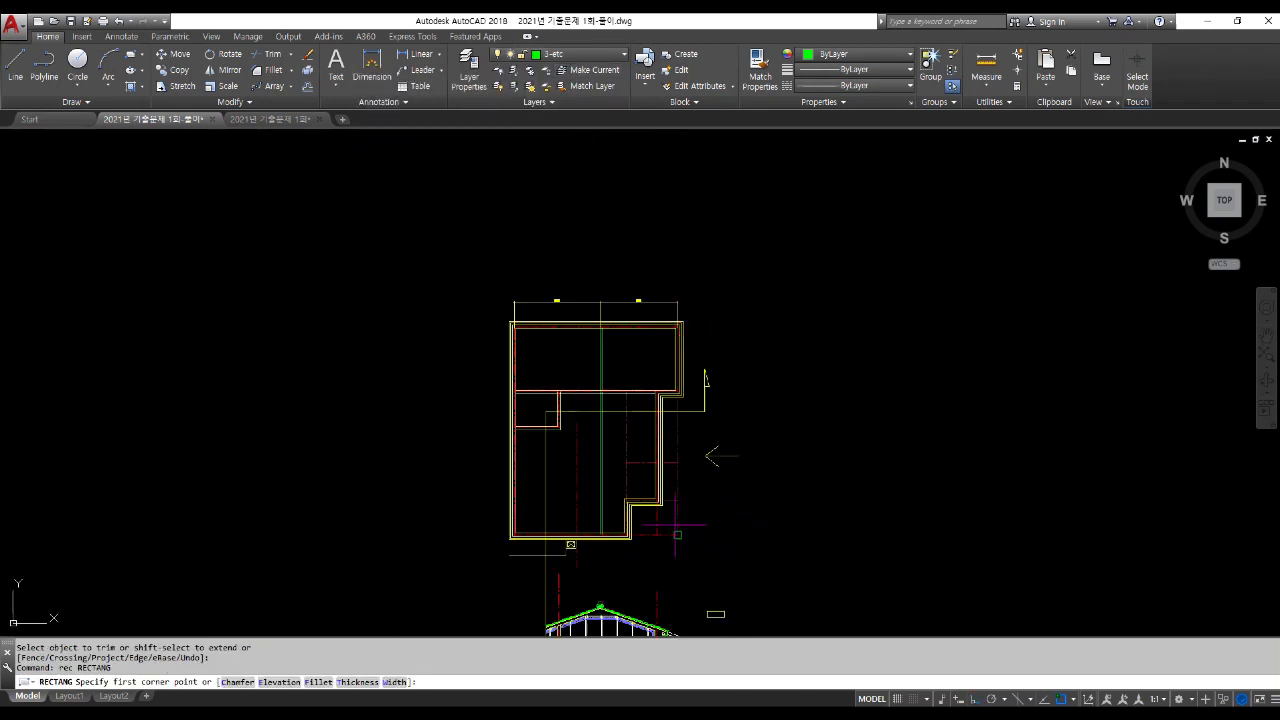
{"action": "scroll", "coordinate": [690, 510], "scroll_direction": "up", "scroll_amount": 4}
{"action": "left_click", "coordinate": [649, 492]}
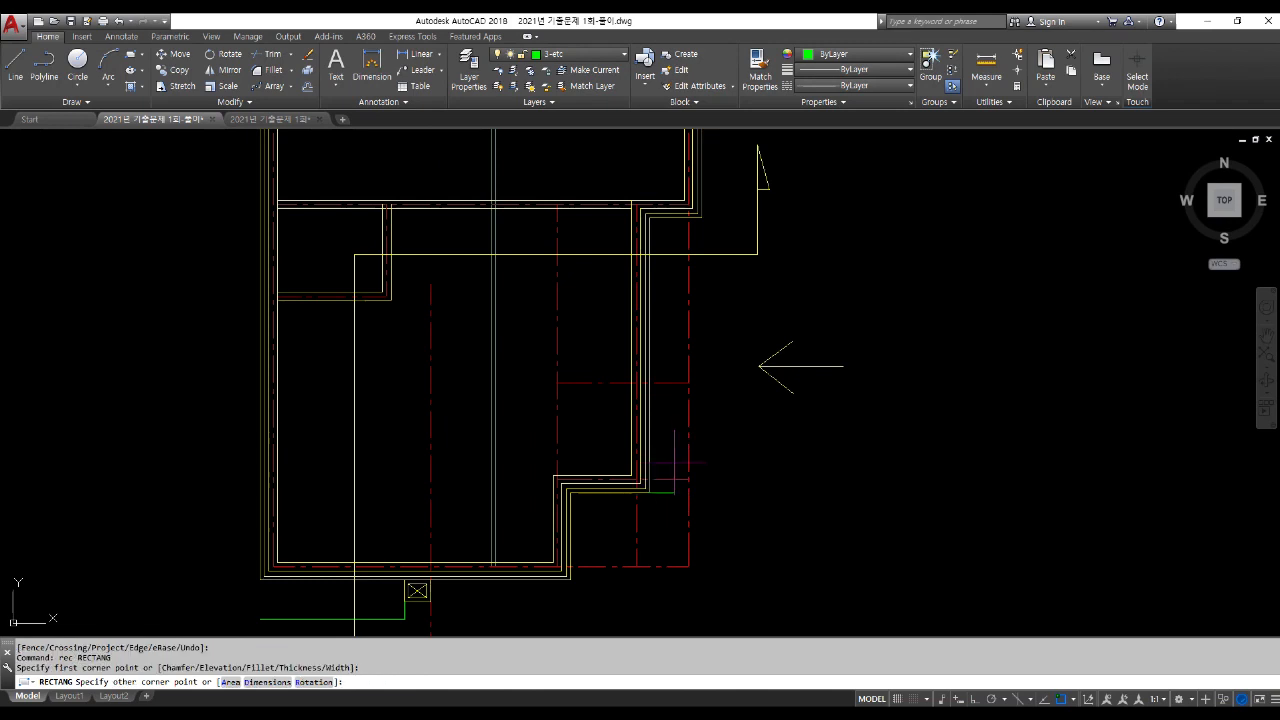
{"action": "left_click", "coordinate": [674, 466]}
Step: Draw two more small gutter rectangles at the plan's bottom right and top right outer corners
{"action": "key", "text": "Return"}
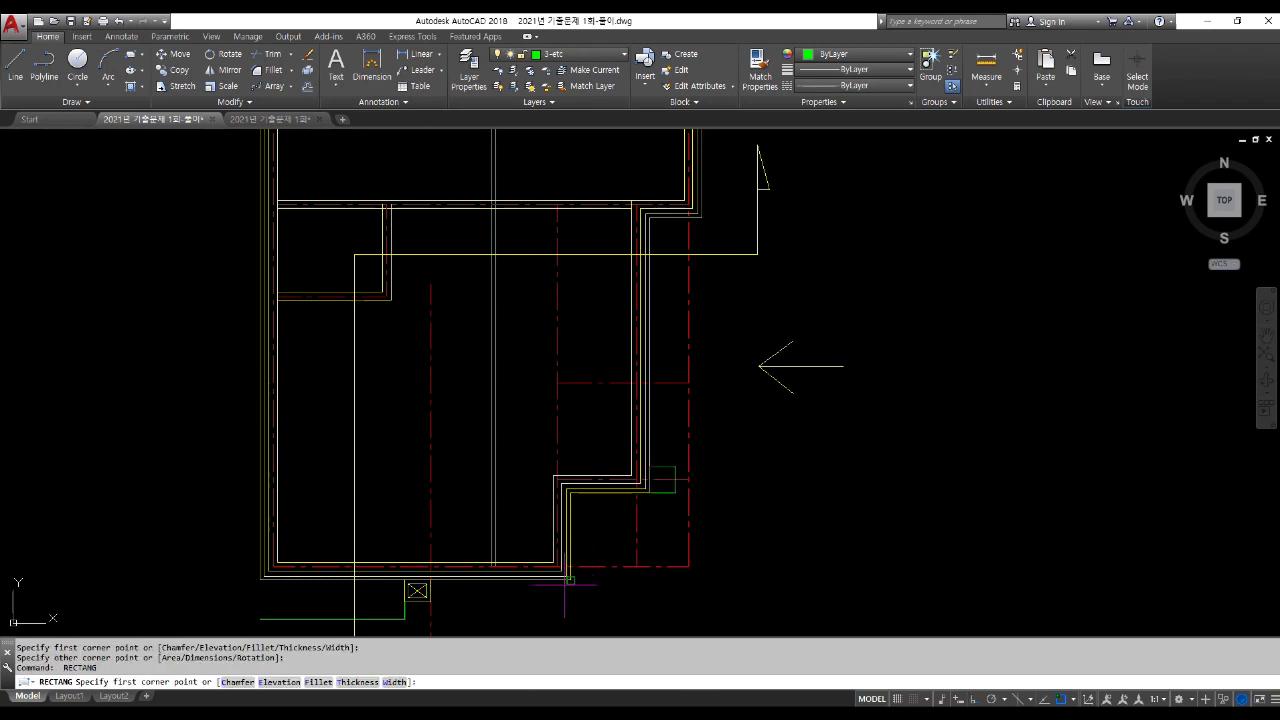
{"action": "left_click", "coordinate": [597, 550]}
{"action": "left_click", "coordinate": [597, 552]}
{"action": "middle_click_drag", "start_coordinate": [673, 385], "coordinate": [668, 538]}
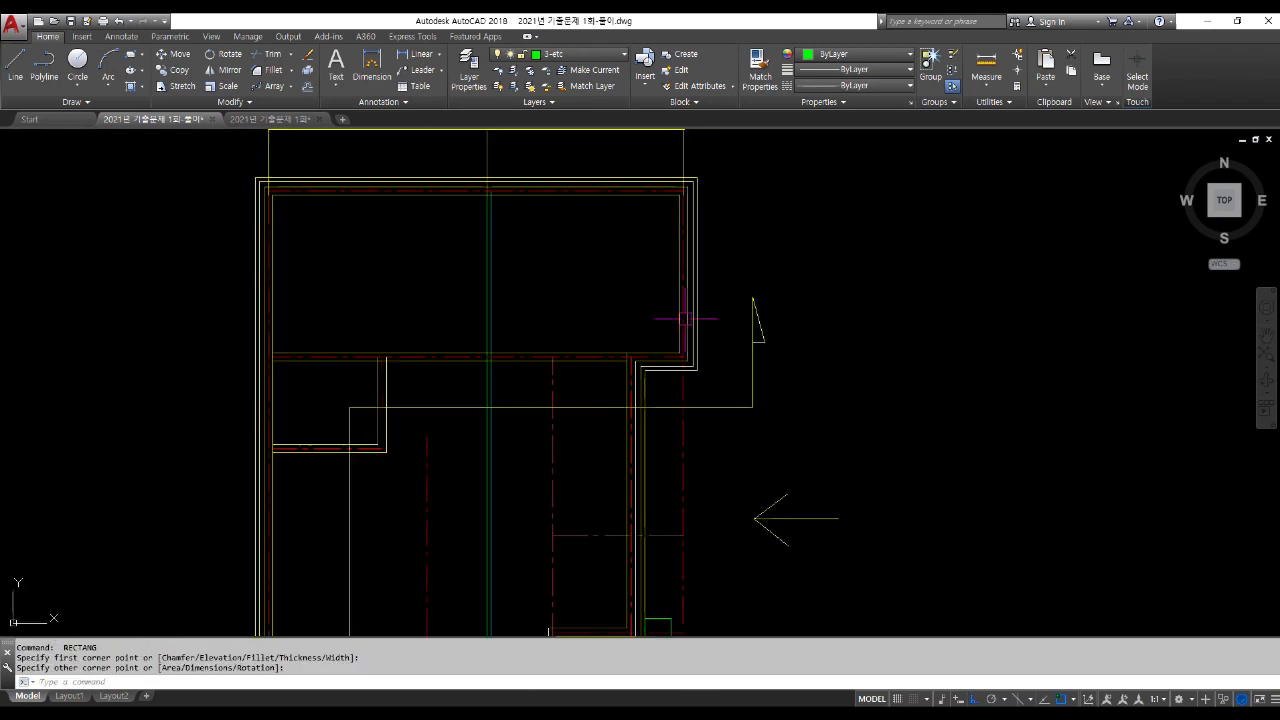
{"action": "key", "text": "Return"}
{"action": "left_click", "coordinate": [697, 177]}
{"action": "left_click", "coordinate": [715, 200]}
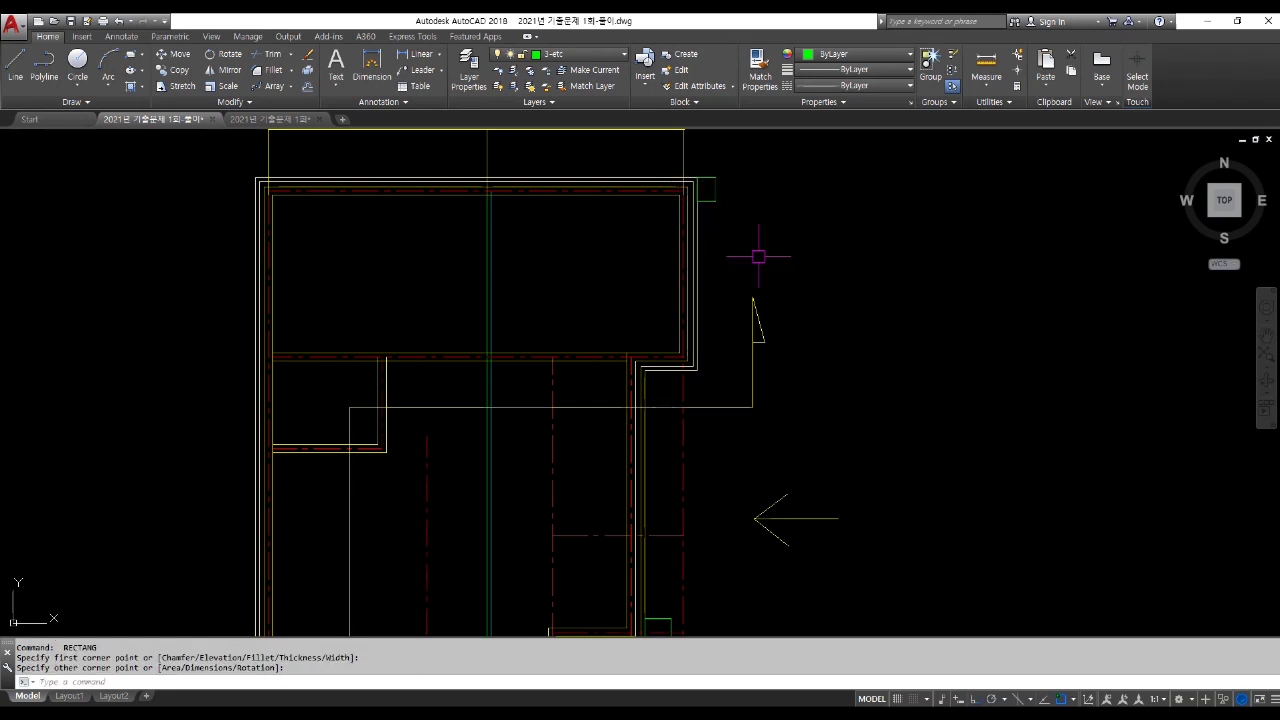
Step: Draw a 200 by 200 gutter rectangle outward from the lower corner of the main roof's right eave in the section
{"action": "scroll", "coordinate": [764, 321], "scroll_direction": "down", "scroll_amount": 3}
{"action": "scroll", "coordinate": [660, 352], "scroll_direction": "up", "scroll_amount": 2}
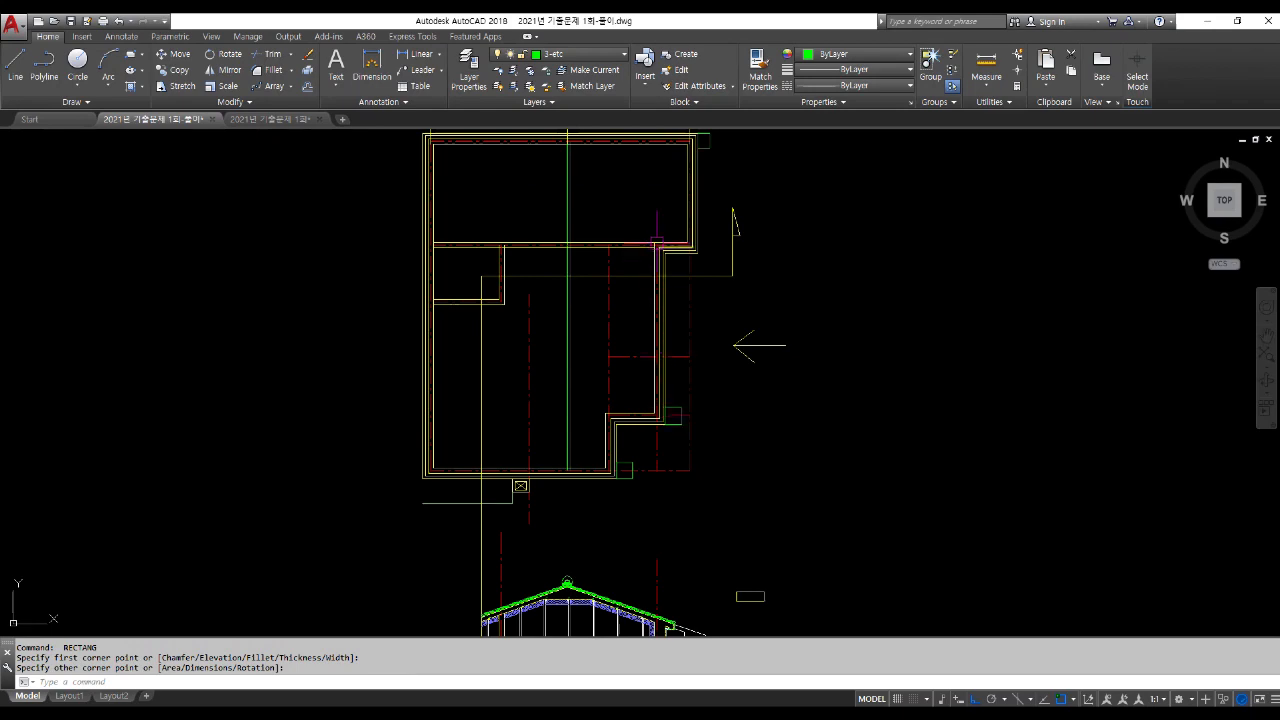
{"action": "scroll", "coordinate": [673, 414], "scroll_direction": "up", "scroll_amount": 2}
{"action": "scroll", "coordinate": [665, 405], "scroll_direction": "down", "scroll_amount": 4}
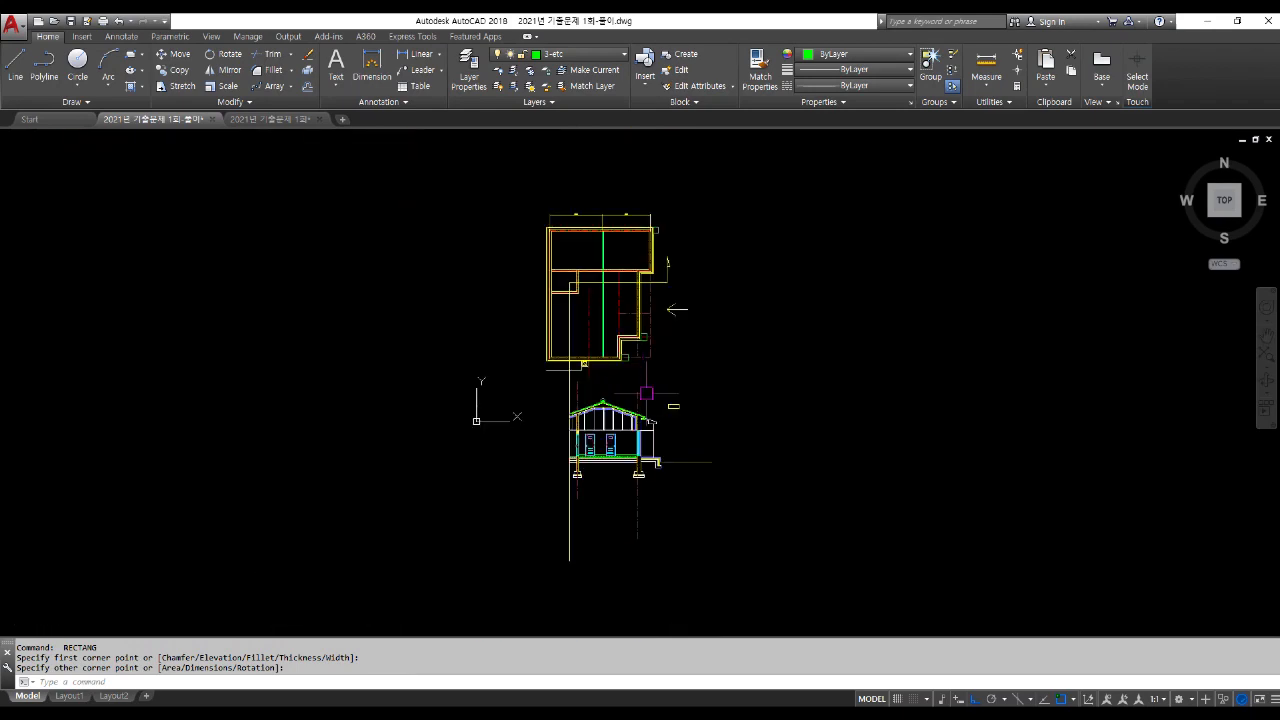
{"action": "type", "text": "rec"}
{"action": "key", "text": "Return"}
{"action": "scroll", "coordinate": [652, 430], "scroll_direction": "up", "scroll_amount": 10}
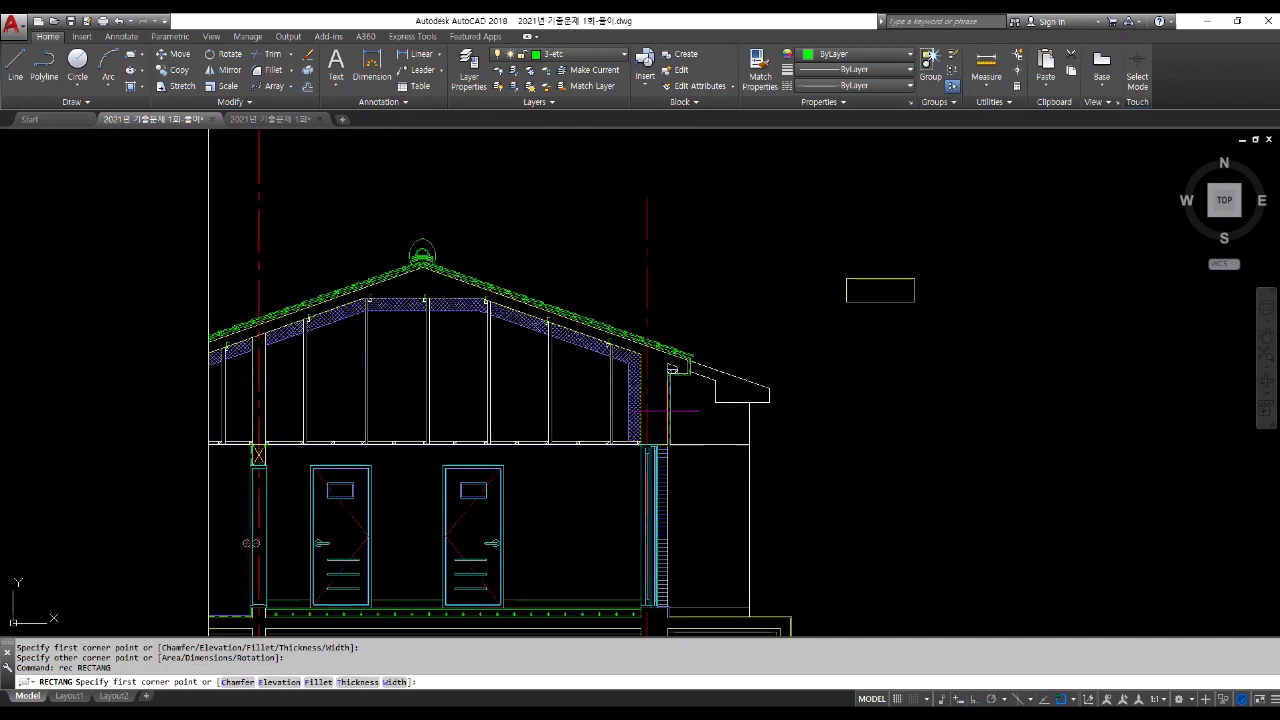
{"action": "left_click", "coordinate": [717, 317]}
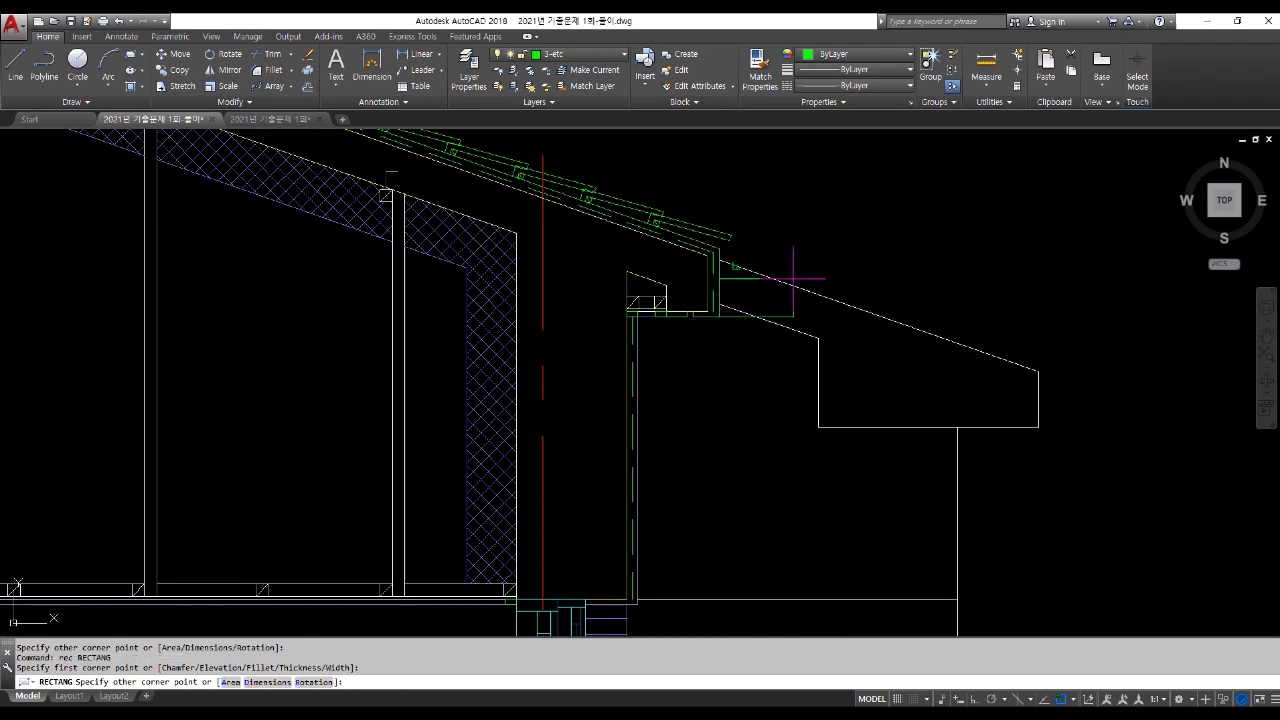
{"action": "type", "text": "@200,200"}
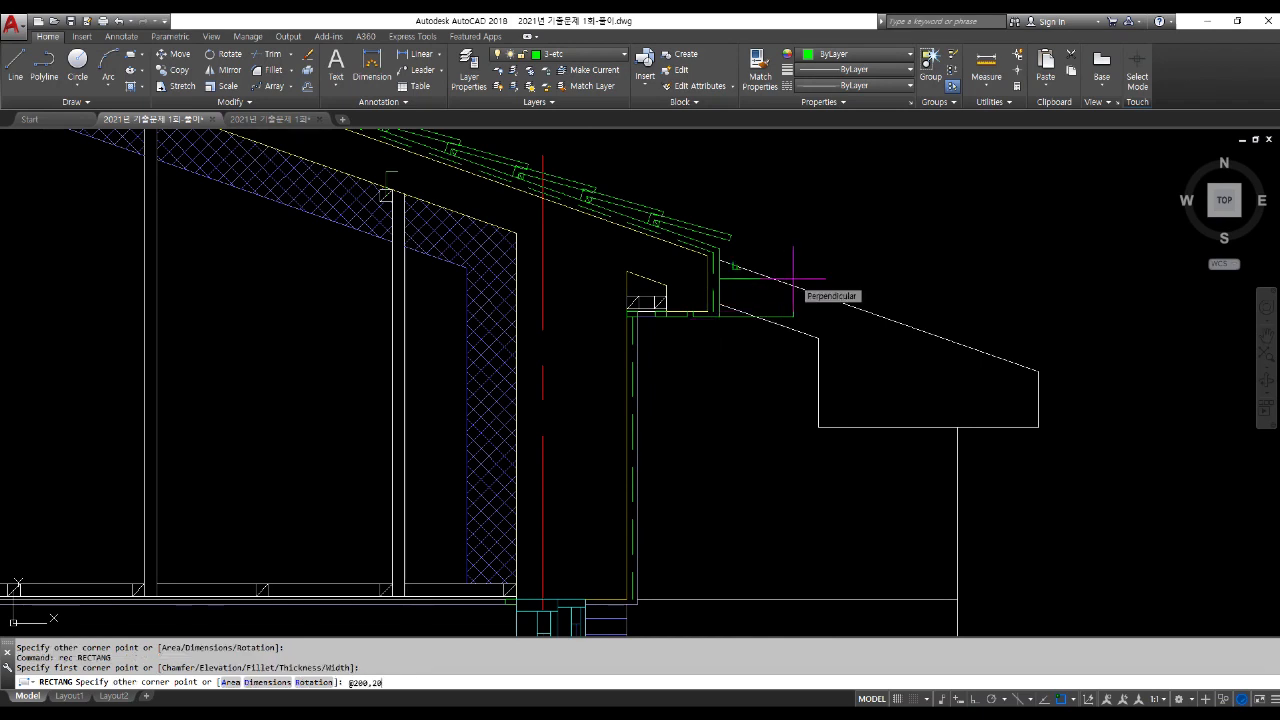
{"action": "key", "text": "Return"}
Step: Trim the lower roof's sloping lines inside the gutter square
{"action": "type", "text": "tr"}
{"action": "key", "text": "Return"}
{"action": "key", "text": "Return"}
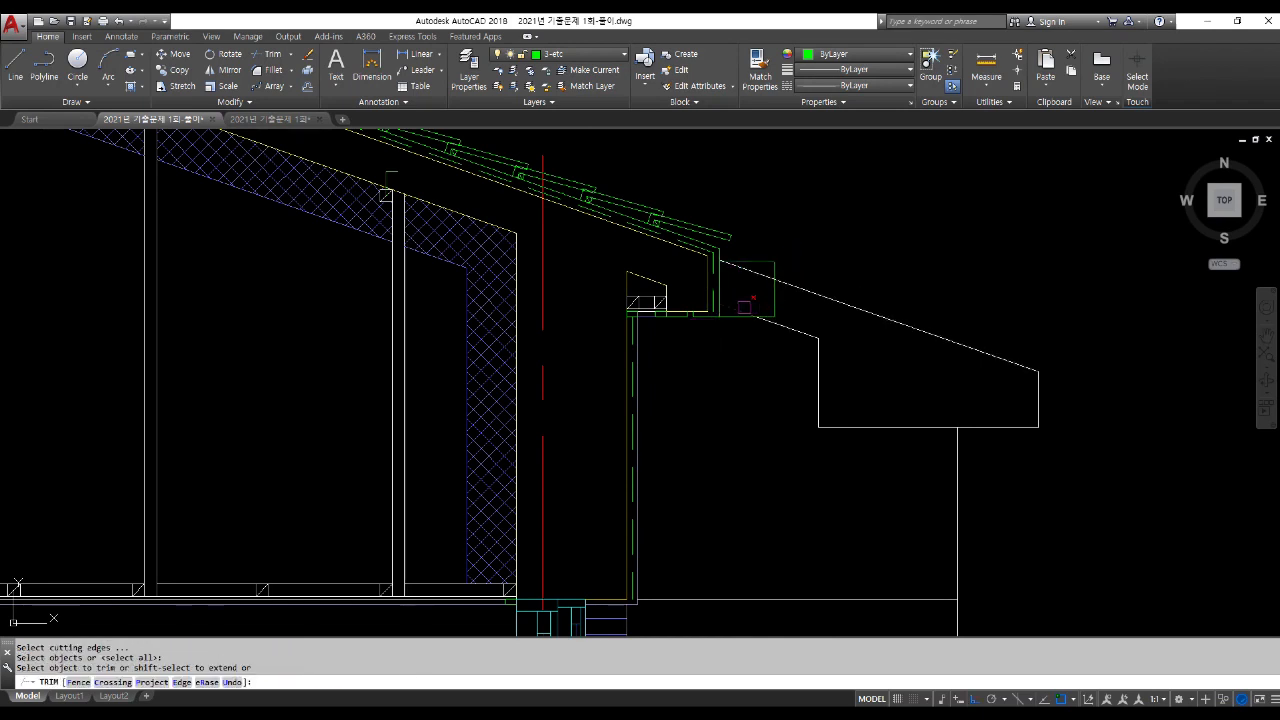
{"action": "left_click", "coordinate": [746, 285]}
{"action": "key", "text": "Escape"}
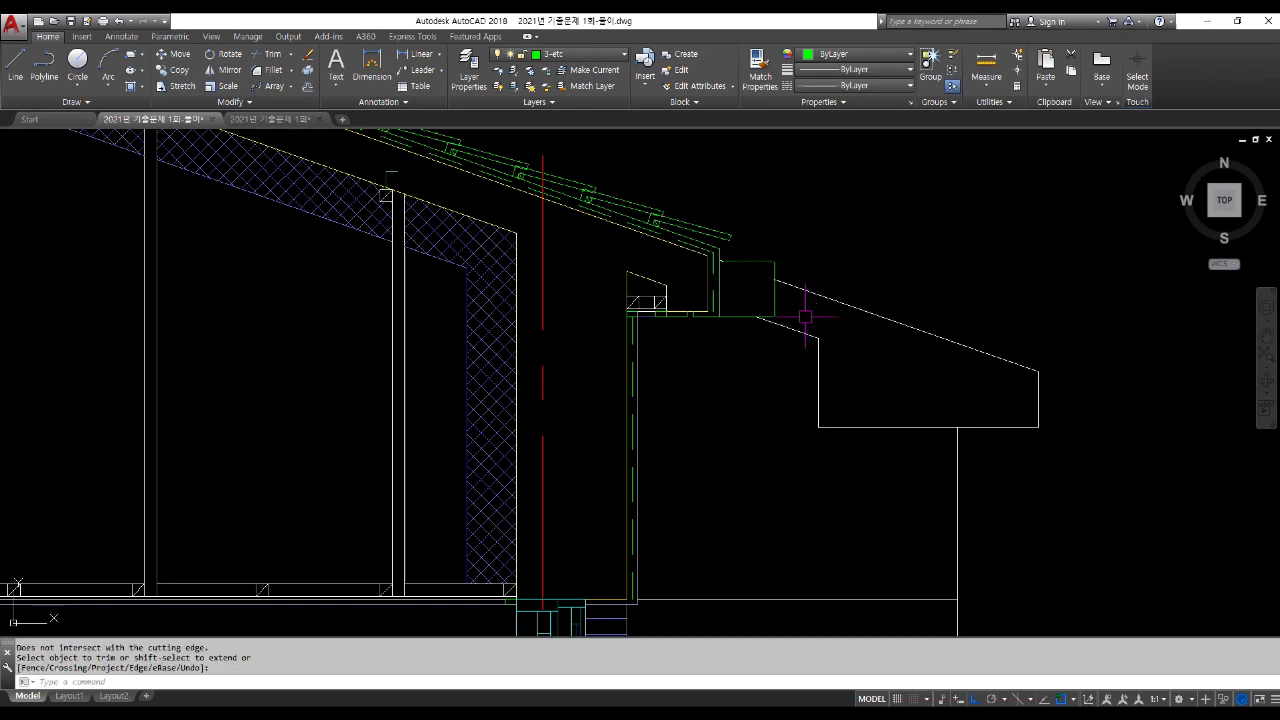
Step: Copy the gutter square from its lower left corner to the bottom corner of the lower roof's outer end
{"action": "type", "text": "co"}
{"action": "key", "text": "Return"}
{"action": "left_click", "coordinate": [740, 317]}
{"action": "key", "text": "Return"}
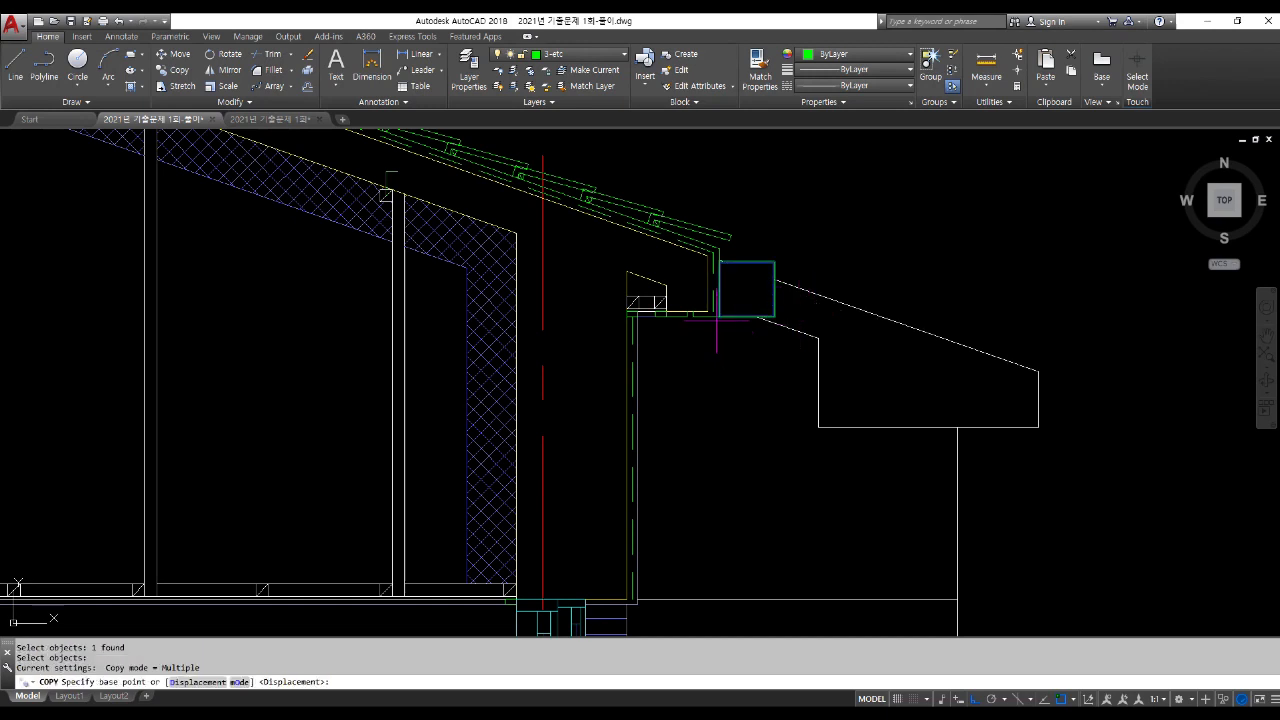
{"action": "left_click", "coordinate": [722, 314]}
{"action": "left_click", "coordinate": [1038, 424]}
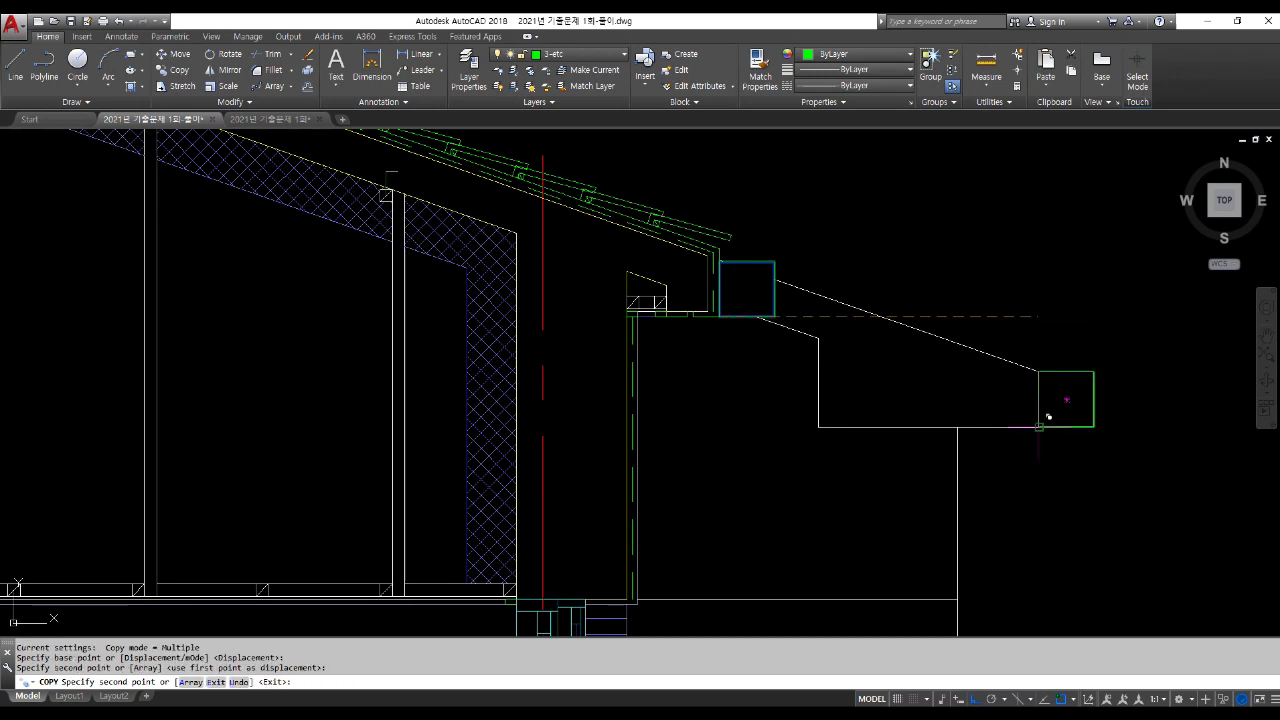
{"action": "key", "text": "Return"}
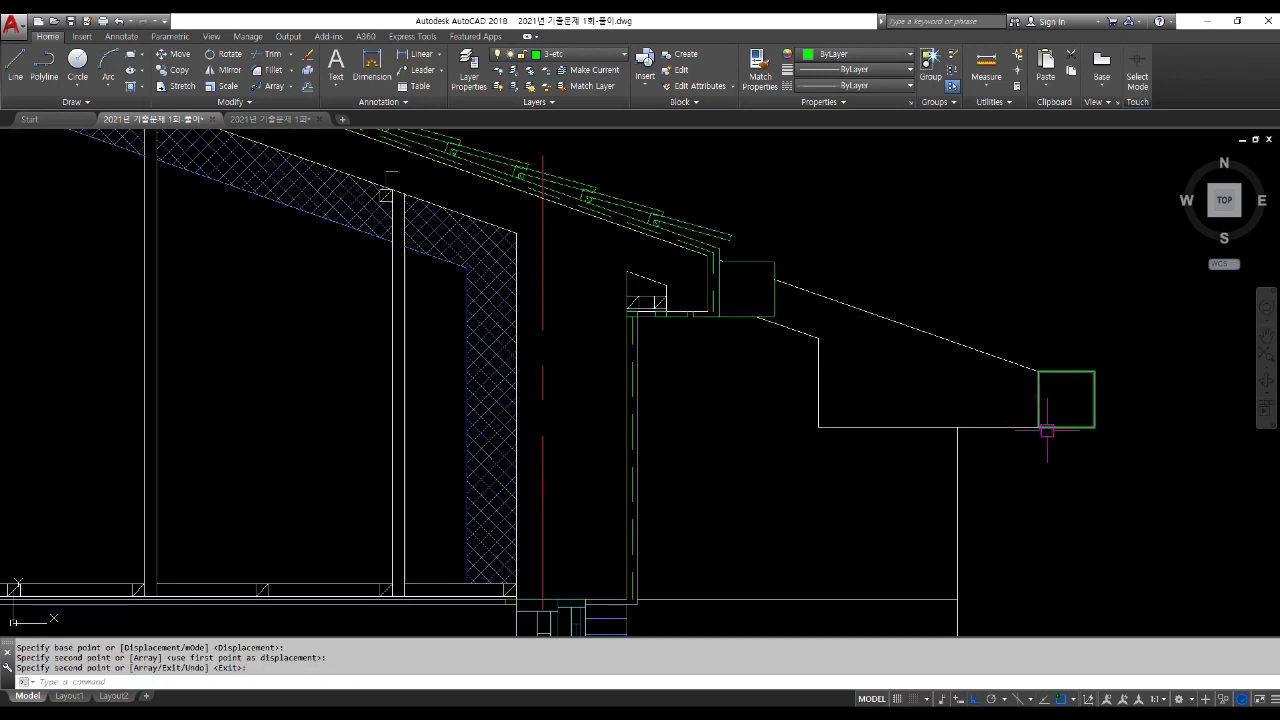
Step: Offset the lower roof's sloping top line upward by 100
{"action": "middle_click_drag", "start_coordinate": [950, 390], "coordinate": [676, 420]}
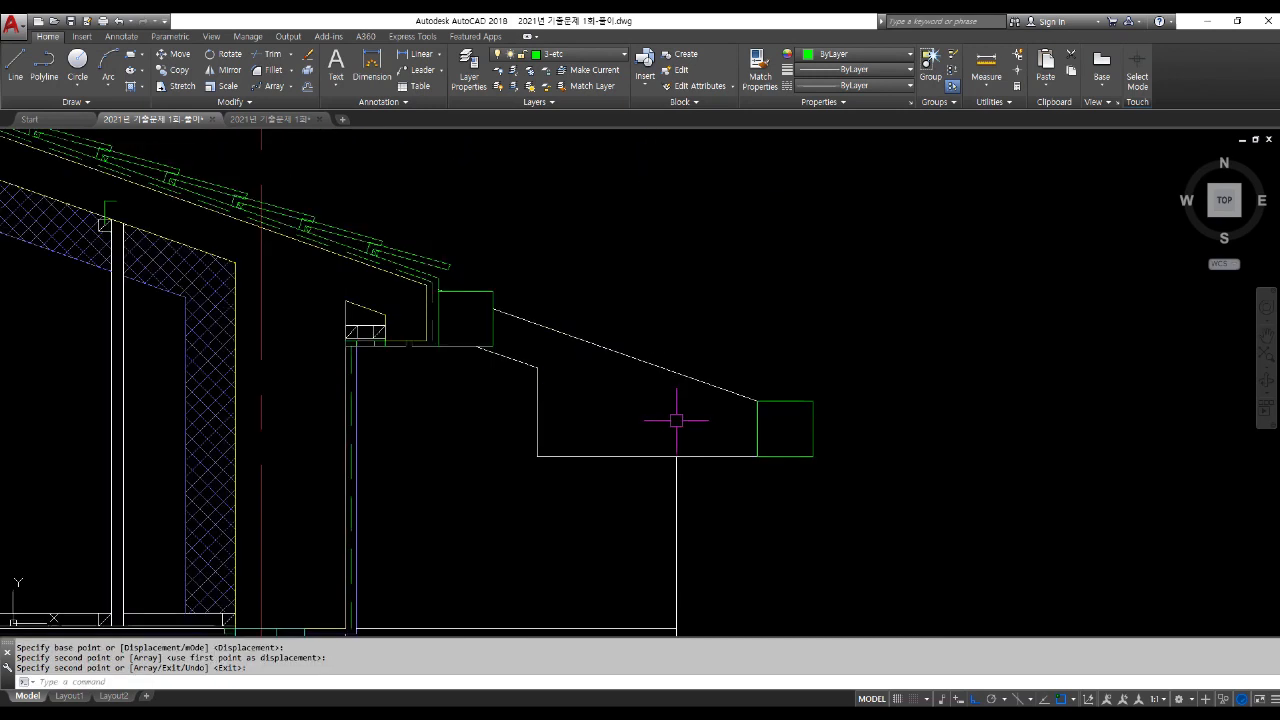
{"action": "scroll", "coordinate": [676, 420], "scroll_direction": "up", "scroll_amount": 2}
{"action": "type", "text": "o"}
{"action": "key", "text": "Return"}
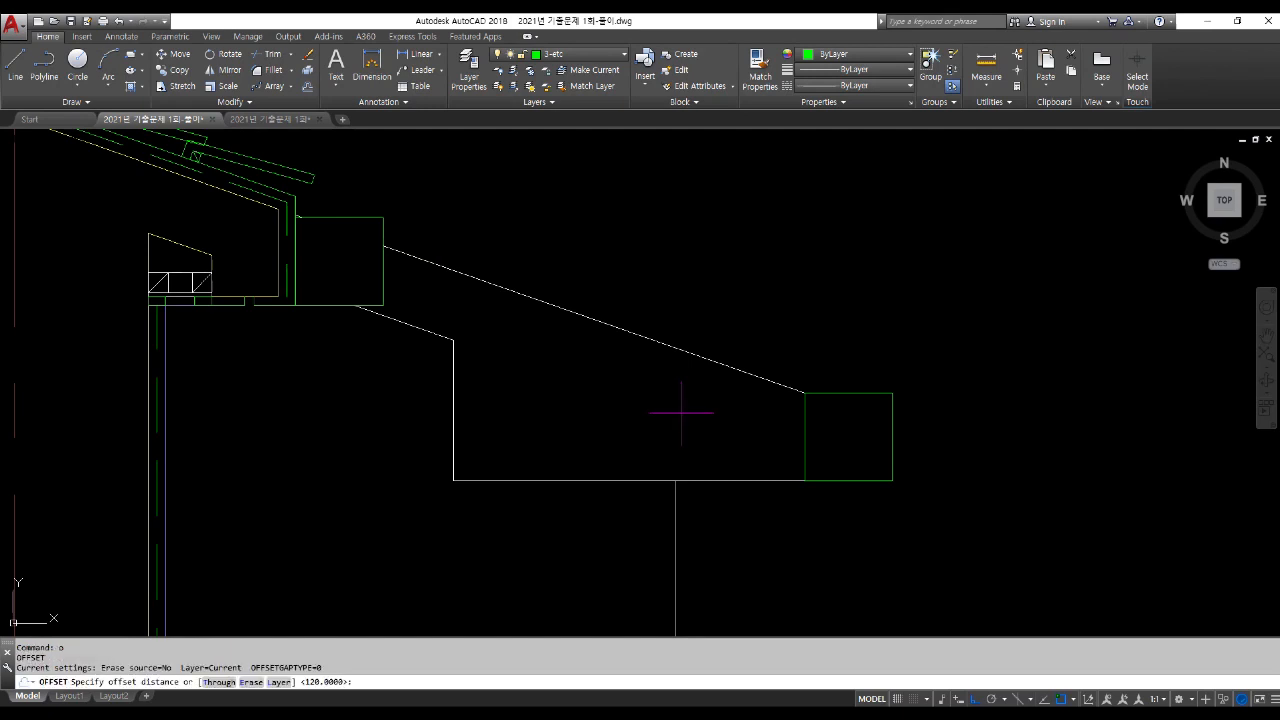
{"action": "type", "text": "100"}
{"action": "key", "text": "Return"}
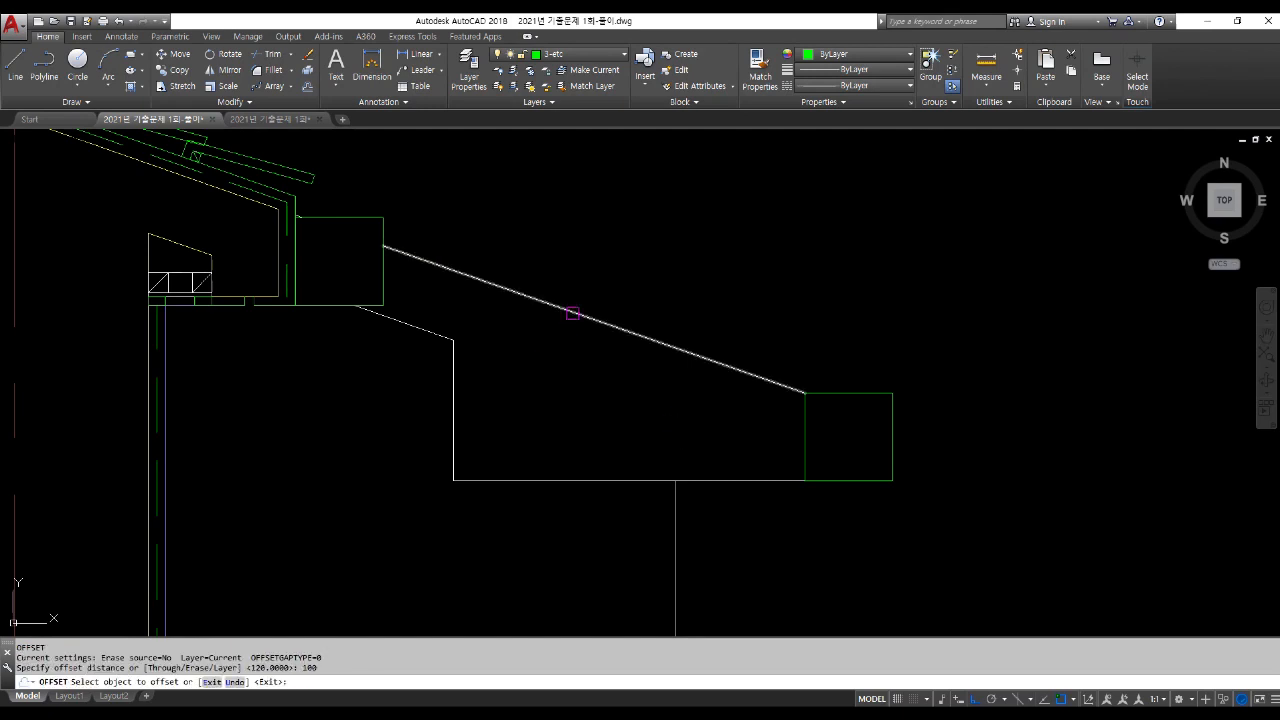
{"action": "left_click", "coordinate": [560, 308]}
{"action": "left_click", "coordinate": [594, 223]}
Step: Offset the lower roof's sloping top line upward by 80
{"action": "key", "text": "Return"}
{"action": "key", "text": "Return"}
{"action": "type", "text": "80"}
{"action": "key", "text": "Return"}
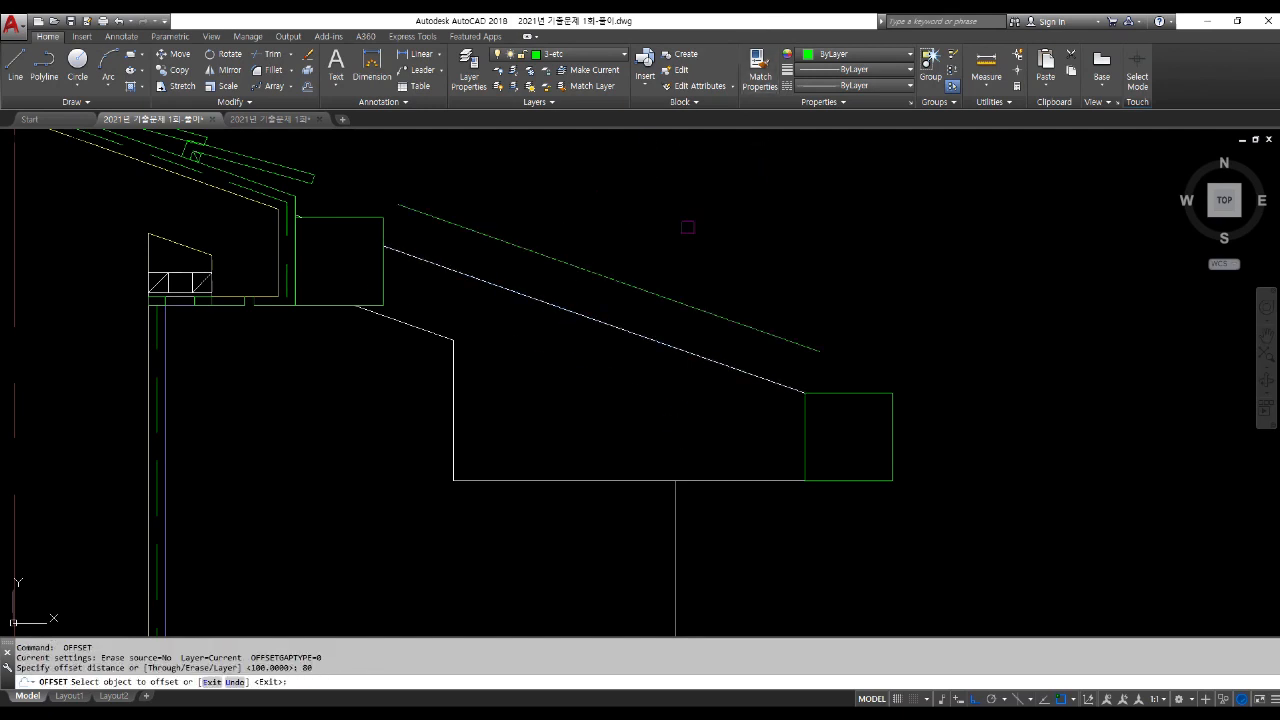
{"action": "left_click", "coordinate": [645, 319]}
{"action": "left_click", "coordinate": [690, 225]}
{"action": "key", "text": "Escape"}
{"action": "key", "text": "Escape"}
{"action": "key", "text": "Escape"}
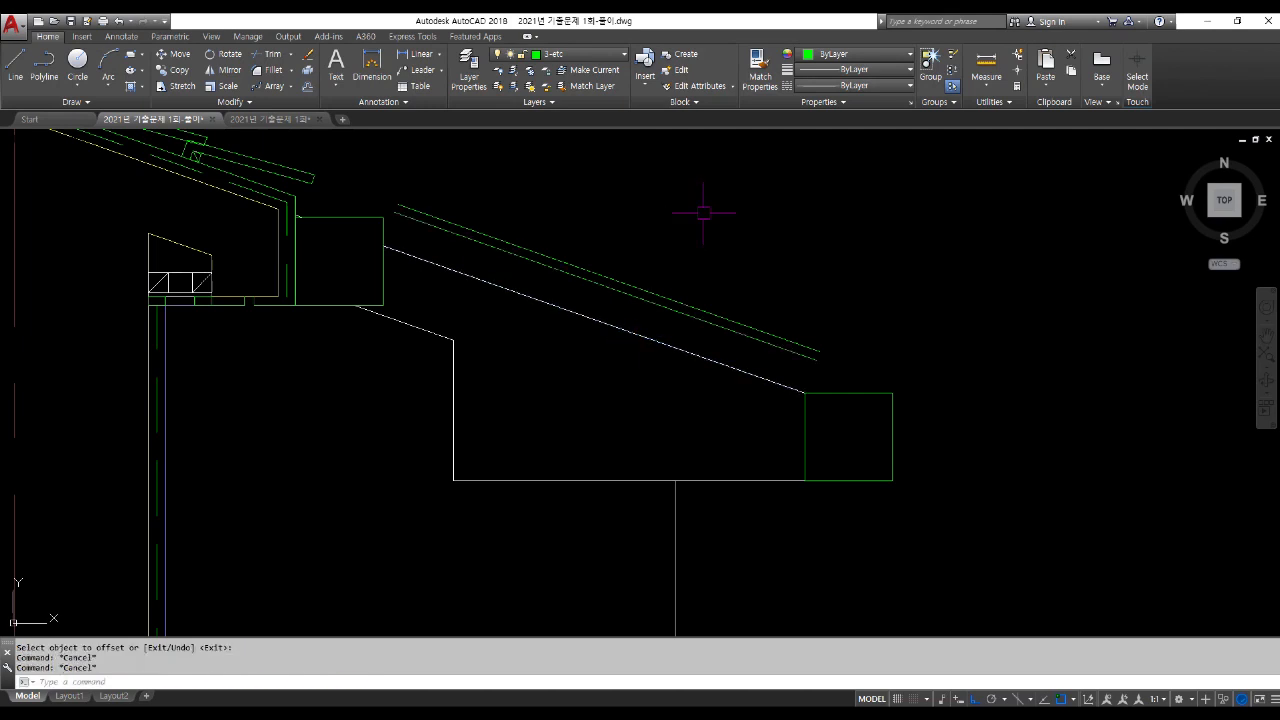
Step: Draw a guide line across the two offset lines, perpendicular to the lower roof's sloping top line
{"action": "type", "text": "l"}
{"action": "key", "text": "Return"}
{"action": "left_click", "coordinate": [628, 228]}
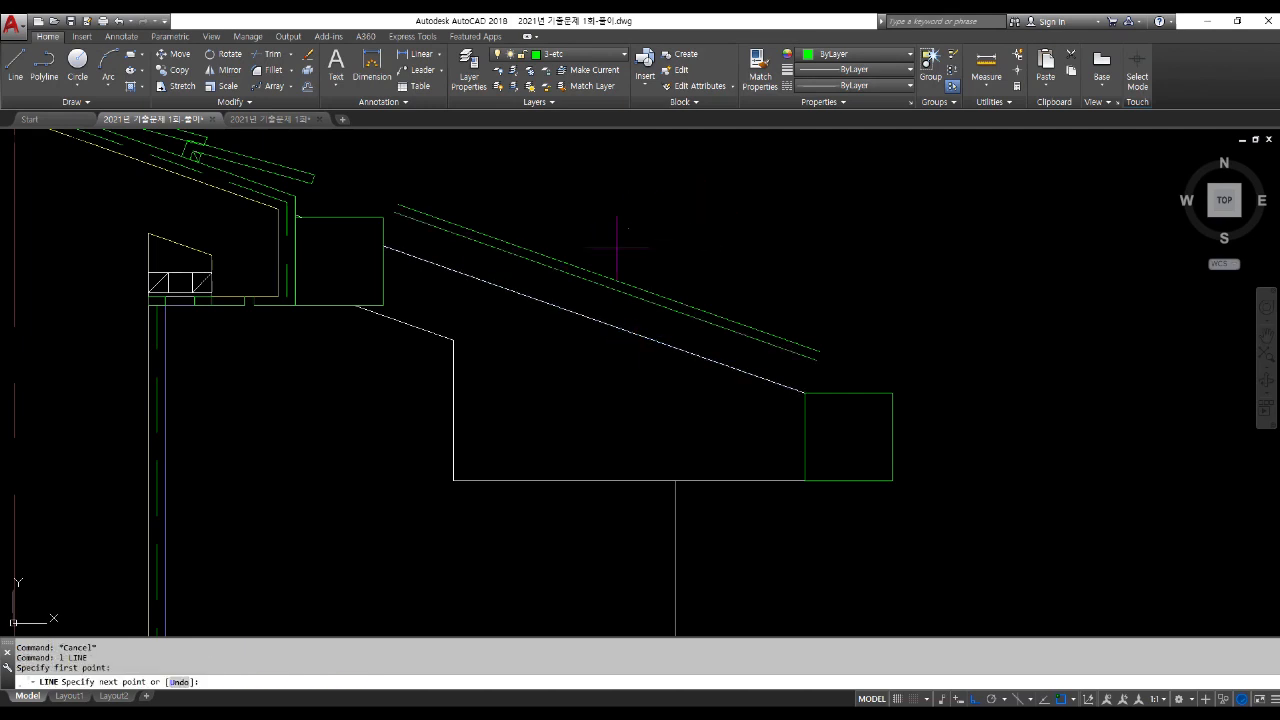
{"action": "left_click", "coordinate": [581, 313]}
{"action": "type", "text": "u"}
{"action": "key", "text": "Return"}
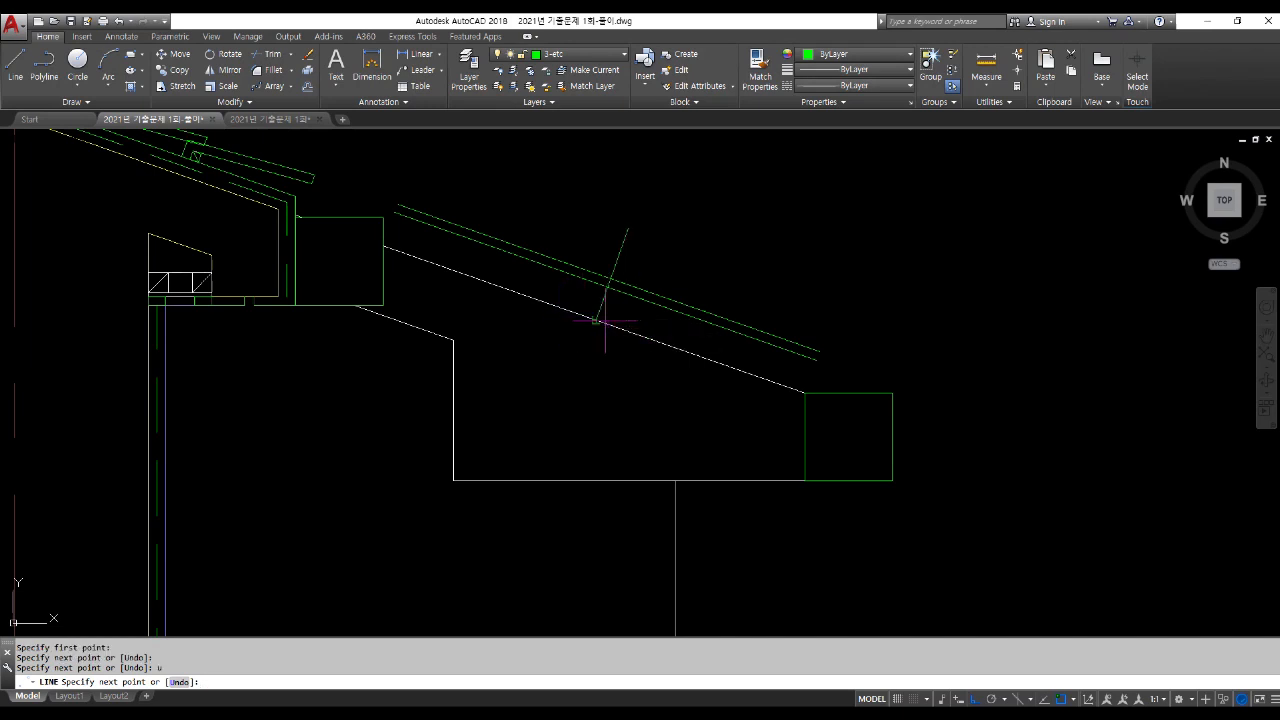
{"action": "left_click", "coordinate": [607, 285]}
{"action": "key", "text": "Escape"}
{"action": "scroll", "coordinate": [663, 331], "scroll_direction": "up", "scroll_amount": 2}
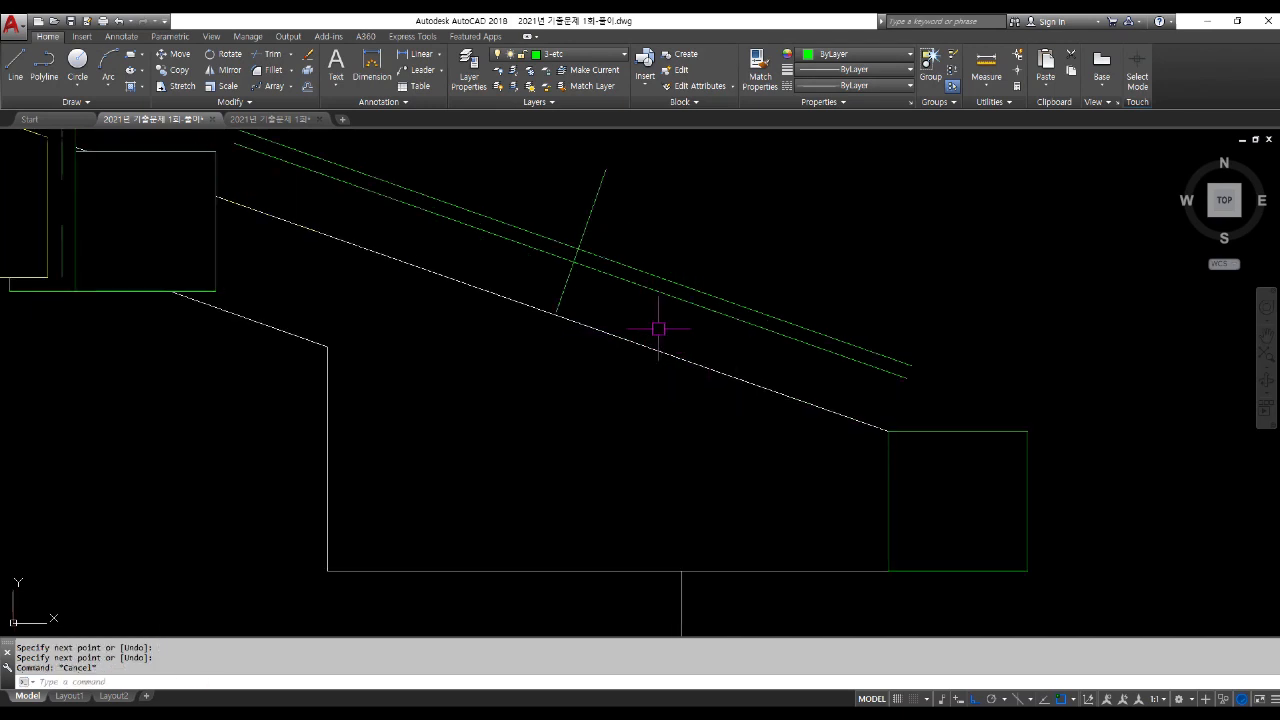
Step: Offset the perpendicular guide line by 300 down the slope
{"action": "key", "text": "Escape"}
{"action": "type", "text": "O"}
{"action": "key", "text": "Return"}
{"action": "type", "text": "300"}
{"action": "key", "text": "Return"}
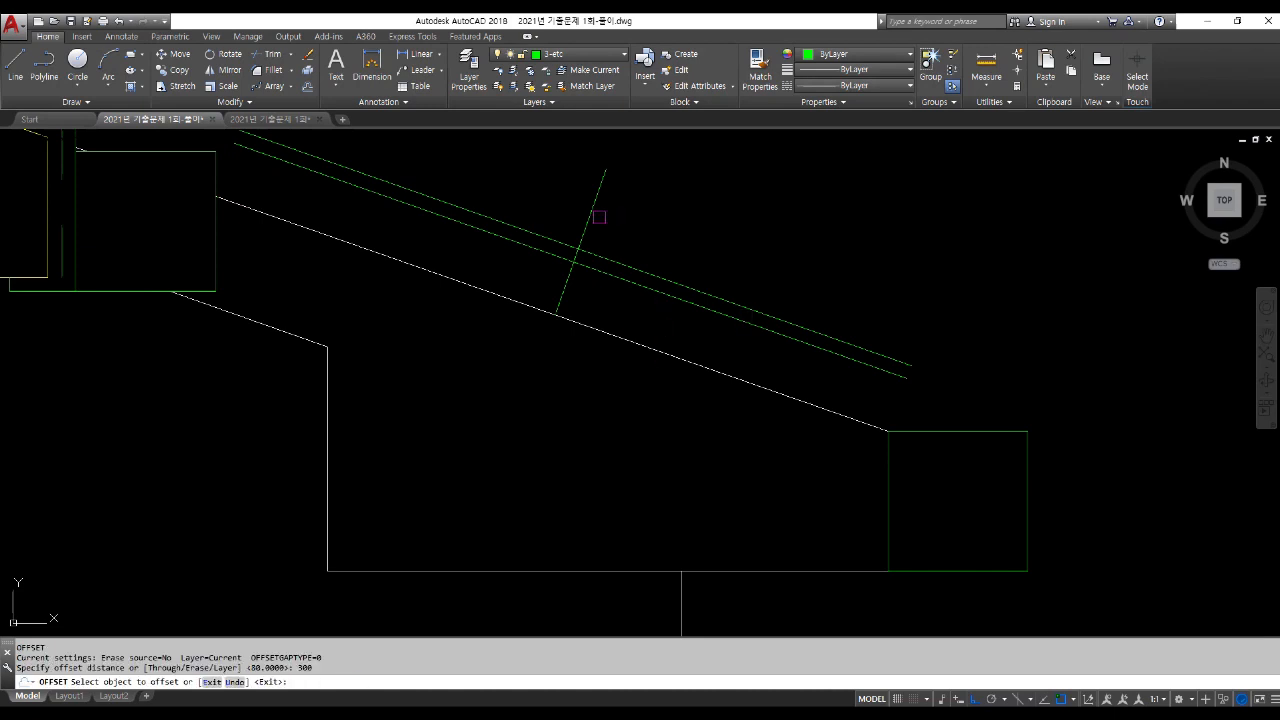
{"action": "left_click", "coordinate": [584, 230]}
{"action": "left_click", "coordinate": [714, 277]}
{"action": "key", "text": "Return"}
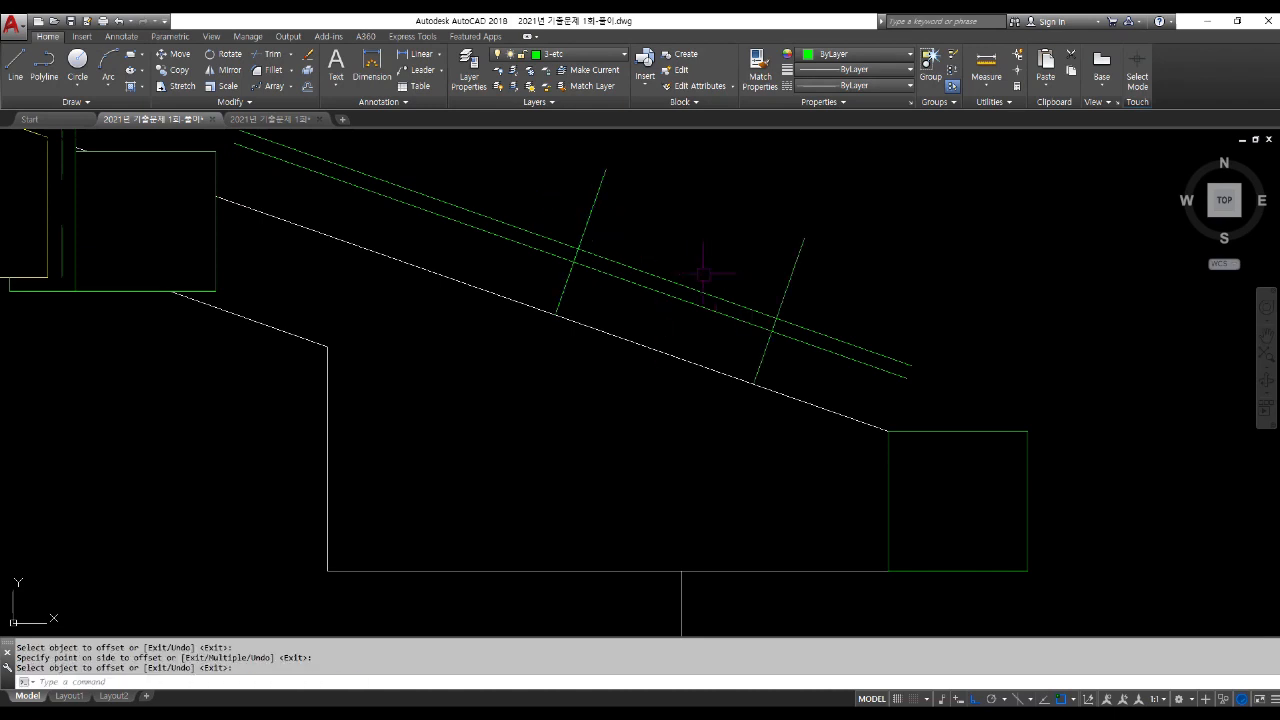
Step: Draw a closed polyline tile outline between the perpendicular guides, 80 high at the upslope end and 100 at the downslope end
{"action": "type", "text": "p"}
{"action": "key", "text": "Escape"}
{"action": "key", "text": "Escape"}
{"action": "type", "text": "pl"}
{"action": "key", "text": "Return"}
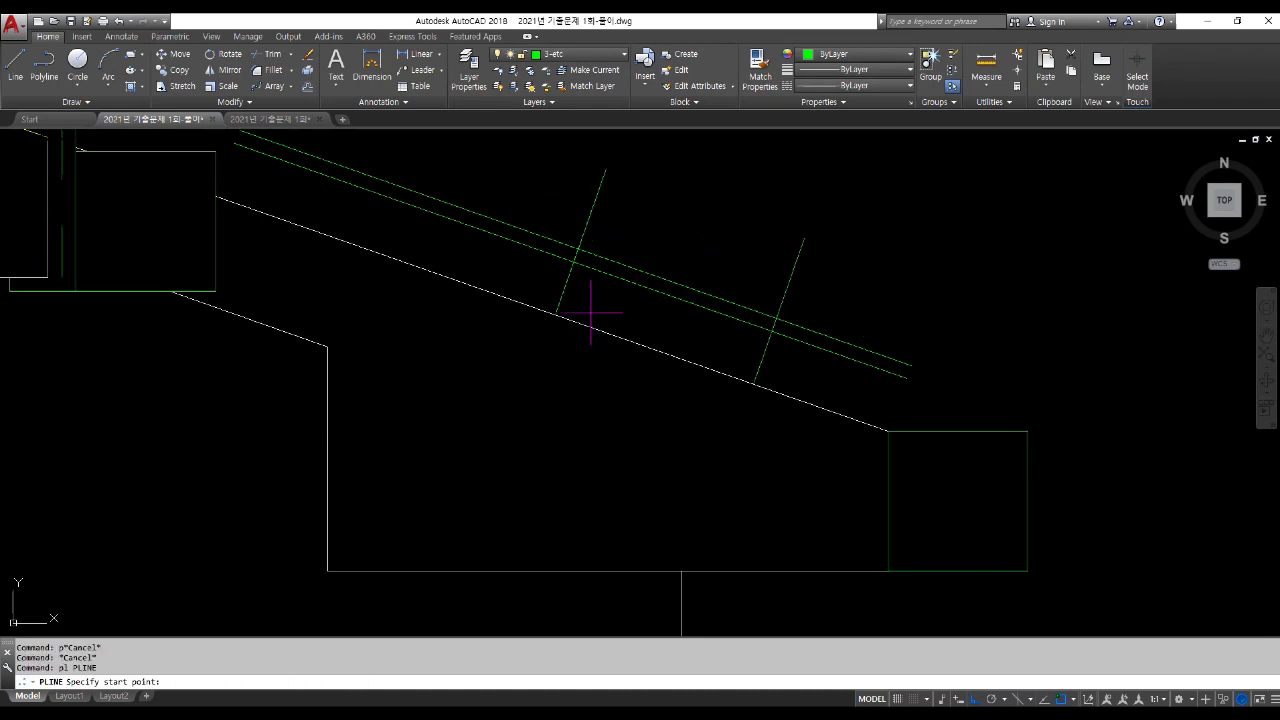
{"action": "left_click", "coordinate": [555, 314]}
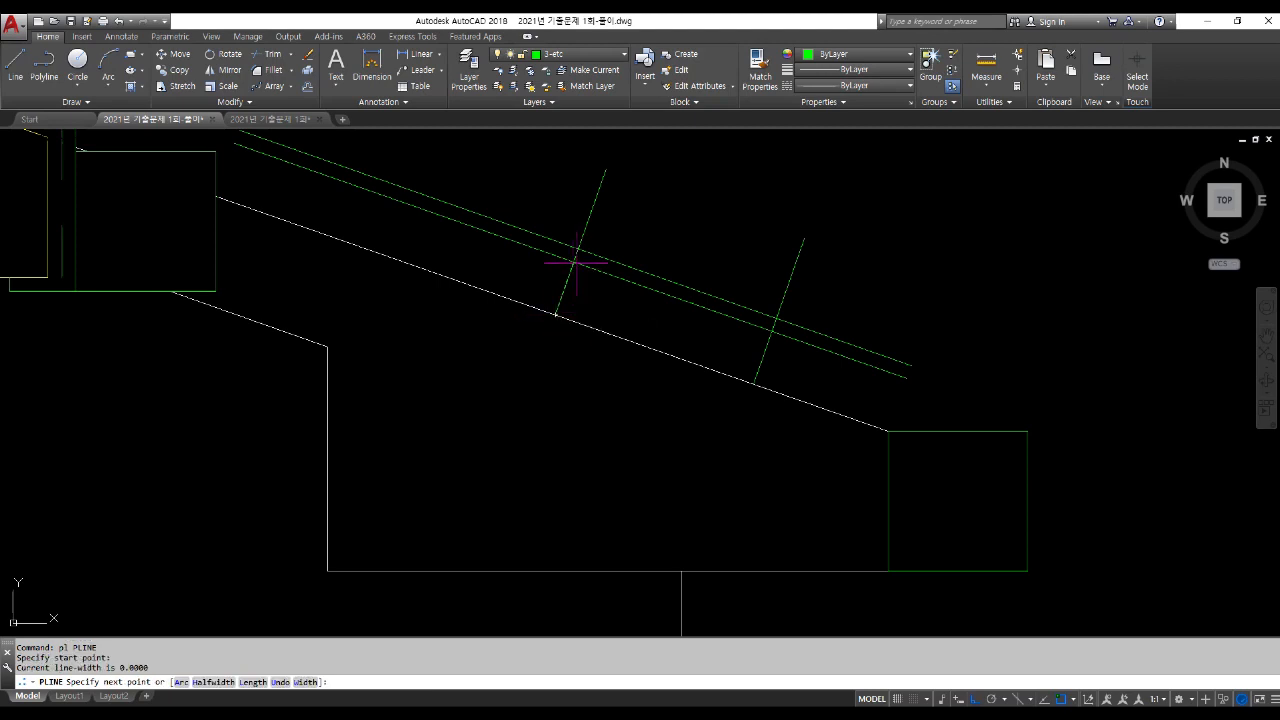
{"action": "left_click", "coordinate": [576, 262]}
{"action": "left_click", "coordinate": [775, 318]}
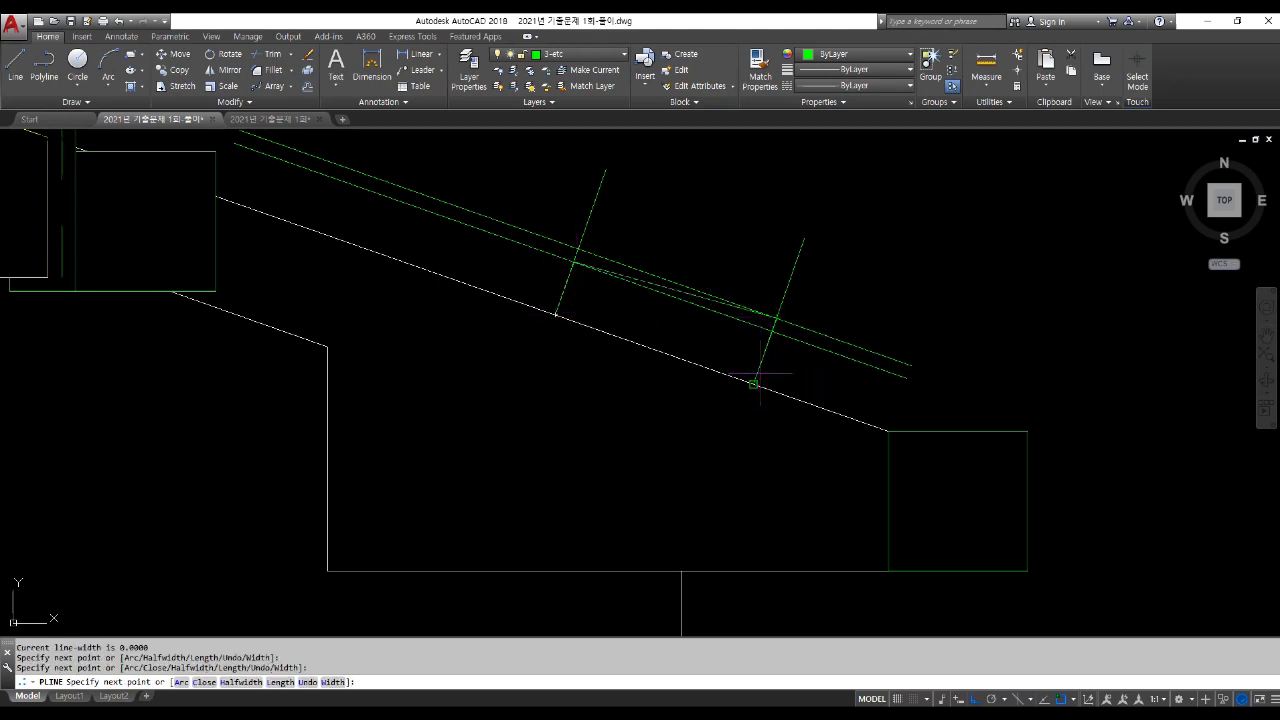
{"action": "left_click", "coordinate": [757, 377]}
{"action": "key", "text": "Return"}
Step: Erase the two sloping offset lines and both perpendicular guide lines around the tile outline
{"action": "type", "text": "e"}
{"action": "key", "text": "space"}
{"action": "left_click", "coordinate": [838, 362]}
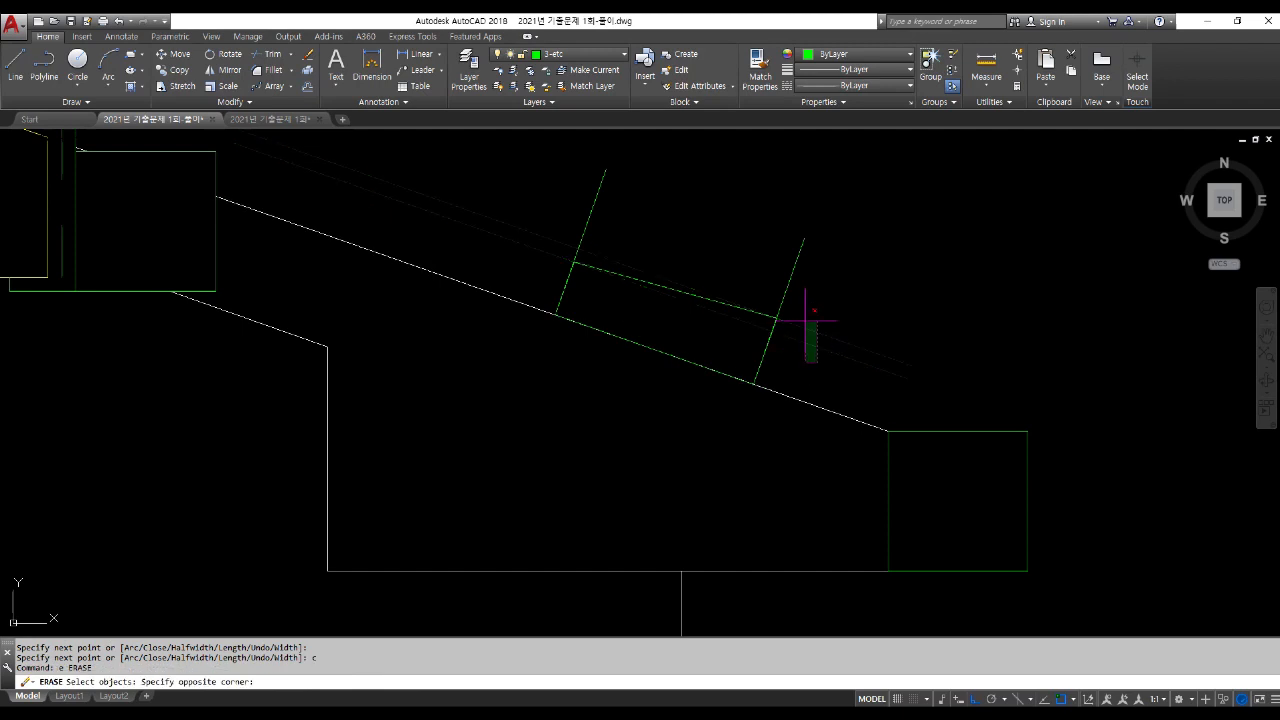
{"action": "left_click", "coordinate": [778, 290]}
{"action": "key", "text": "Return"}
{"action": "key", "text": "Return"}
{"action": "left_click", "coordinate": [808, 264]}
{"action": "left_click", "coordinate": [776, 290]}
{"action": "key", "text": "Return"}
{"action": "key", "text": "Return"}
{"action": "left_click", "coordinate": [672, 218]}
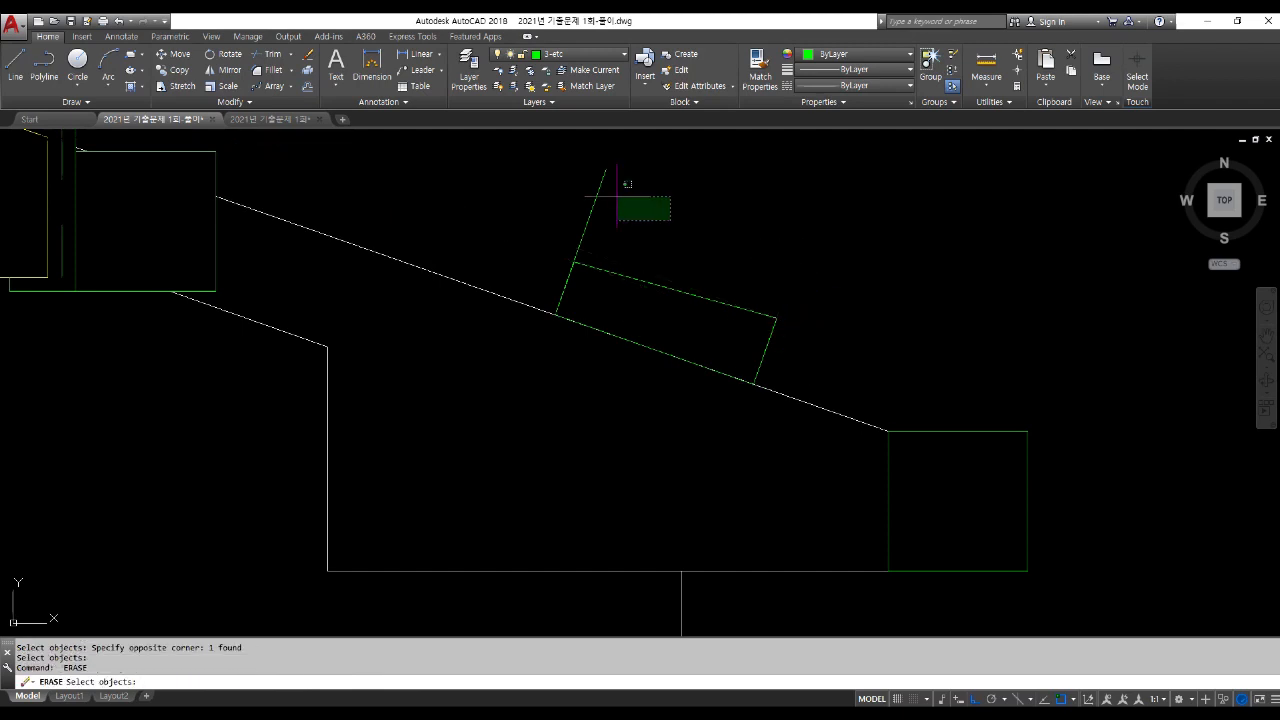
{"action": "left_click", "coordinate": [588, 174]}
{"action": "key", "text": "Return"}
Step: Move the tile outline by its lower right corner to the top corner of the lower roof's outer end
{"action": "type", "text": "m"}
{"action": "key", "text": "space"}
{"action": "left_click", "coordinate": [759, 366]}
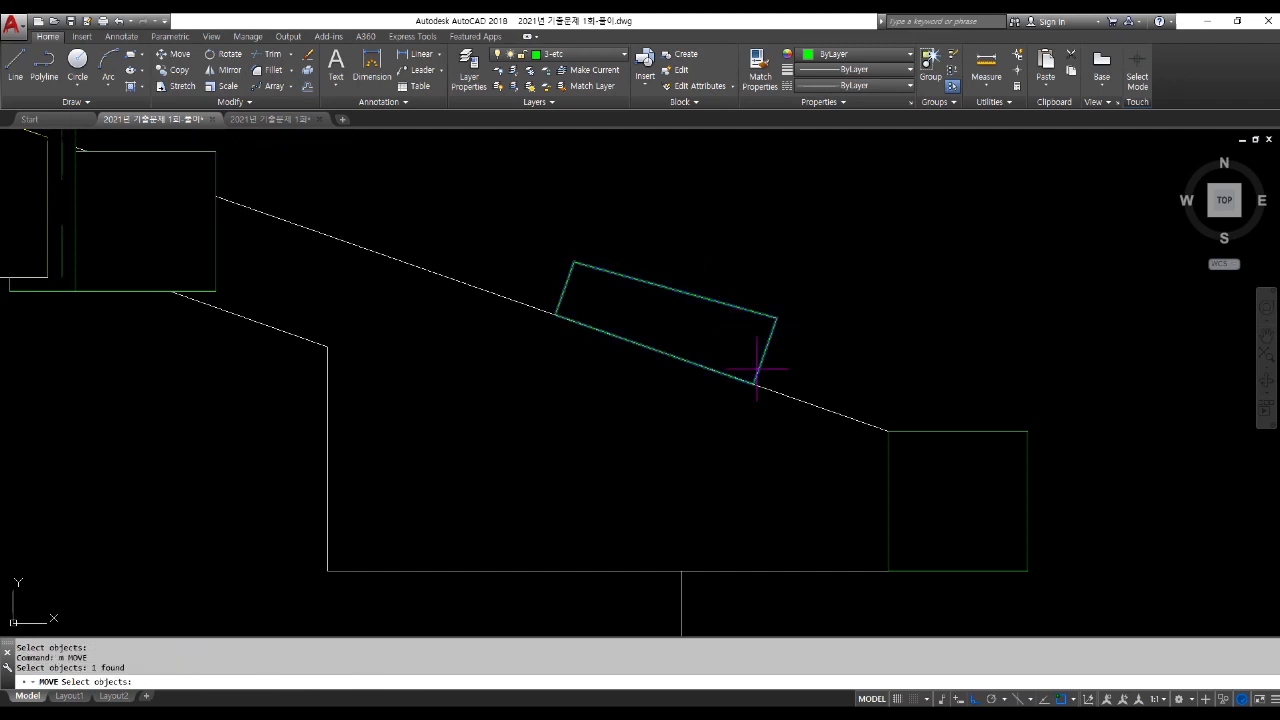
{"action": "key", "text": "Return"}
{"action": "left_click", "coordinate": [753, 384]}
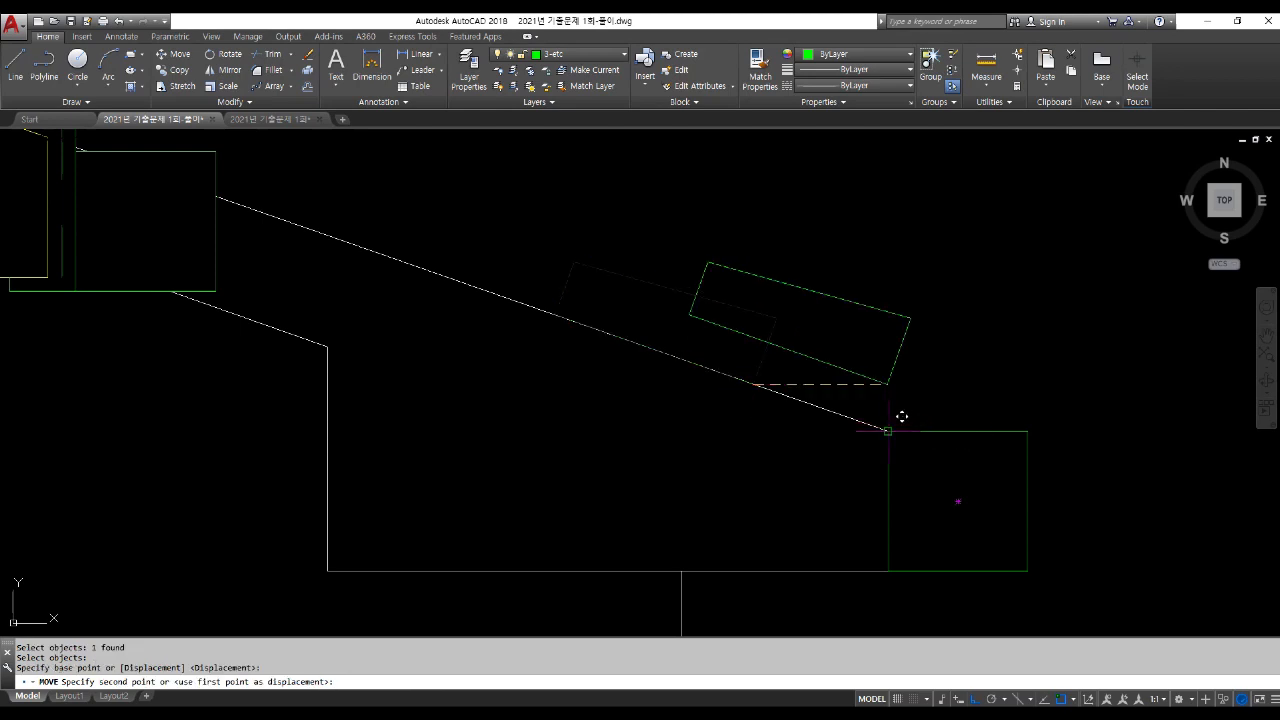
{"action": "left_click", "coordinate": [889, 432]}
{"action": "scroll", "coordinate": [870, 425], "scroll_direction": "down", "scroll_amount": 2}
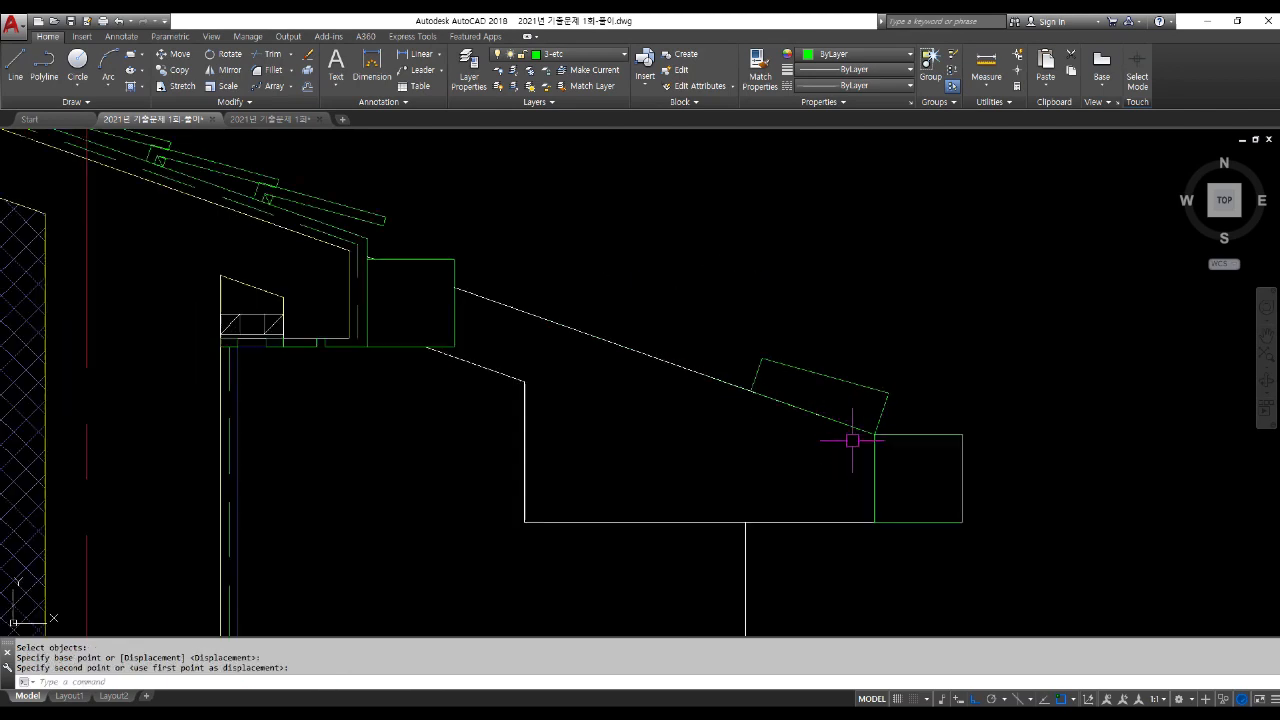
Step: Copy the tile outline four times end to end up the lower roof's slope until it reaches the eave section
{"action": "type", "text": "co"}
{"action": "key", "text": "space"}
{"action": "left_click", "coordinate": [842, 385]}
{"action": "key", "text": "Return"}
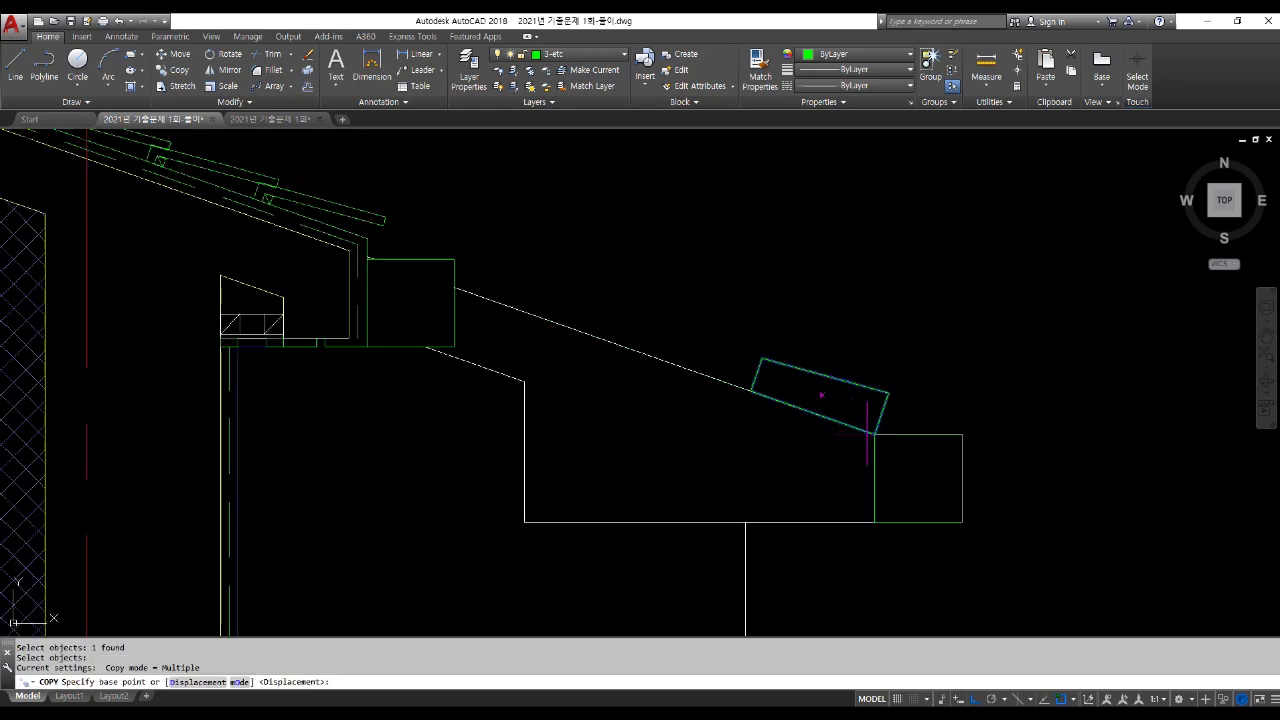
{"action": "left_click", "coordinate": [876, 433]}
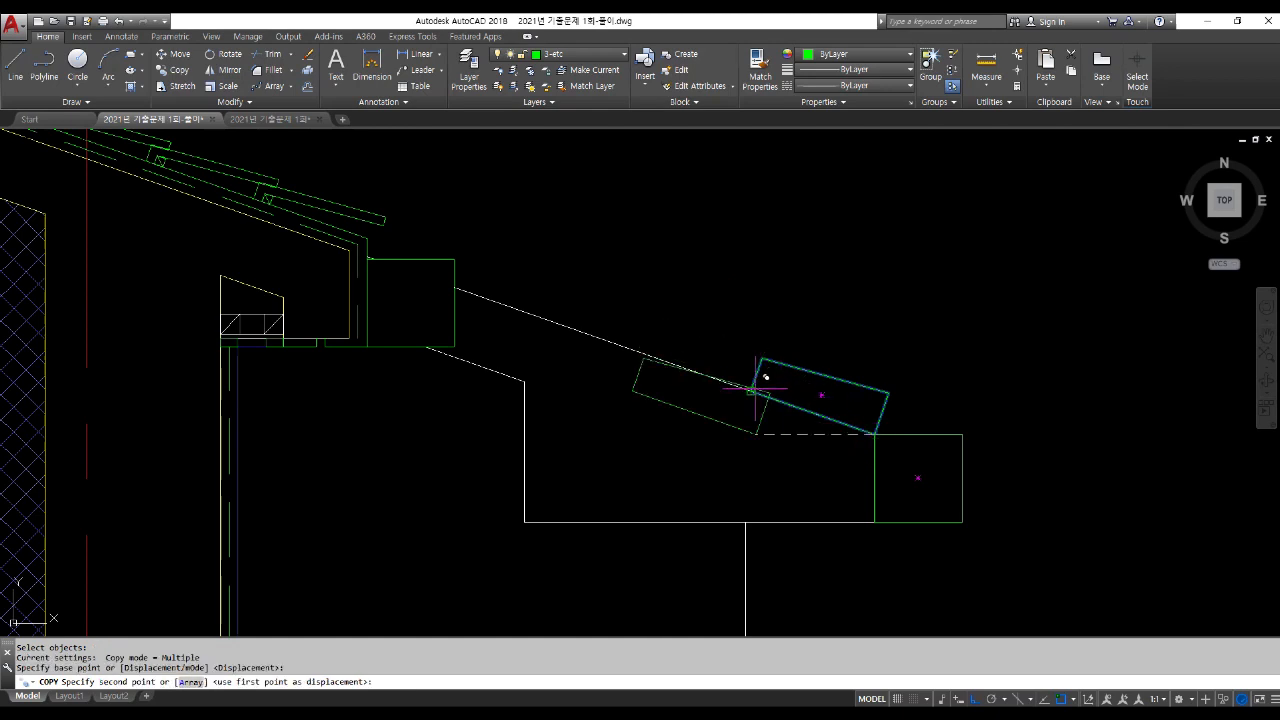
{"action": "left_click", "coordinate": [752, 389]}
{"action": "left_click", "coordinate": [627, 347]}
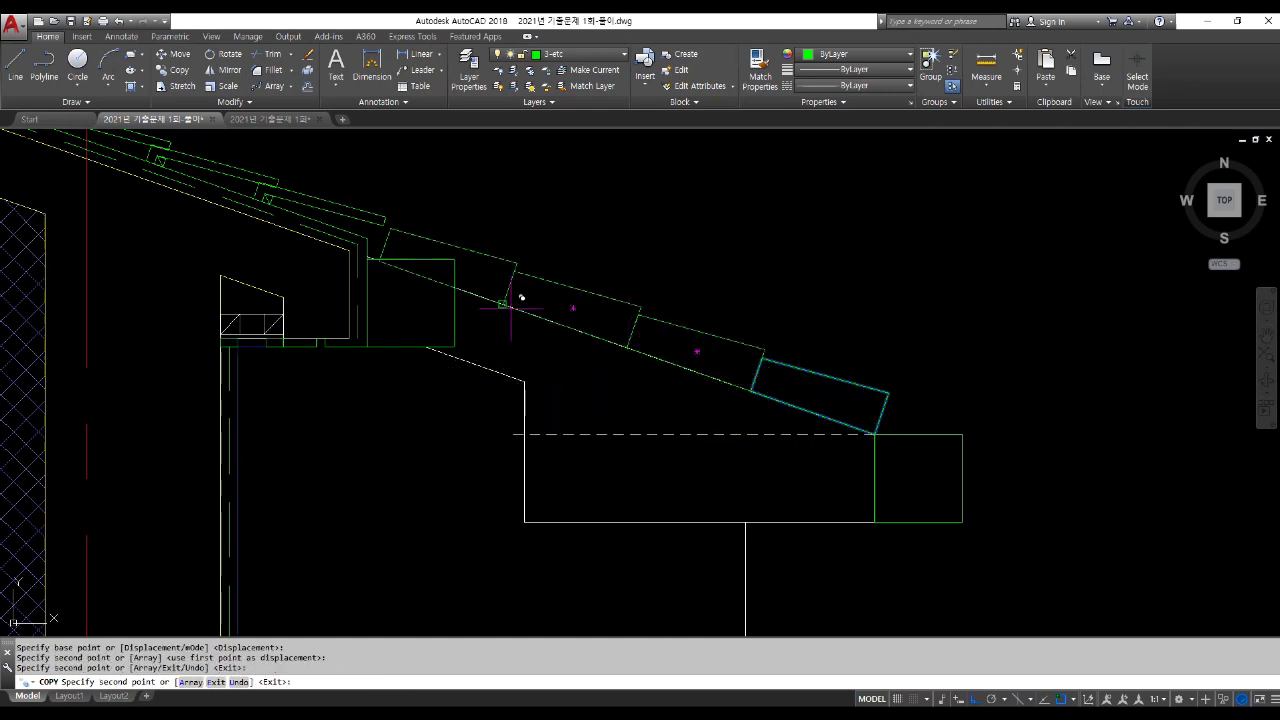
{"action": "left_click", "coordinate": [506, 301]}
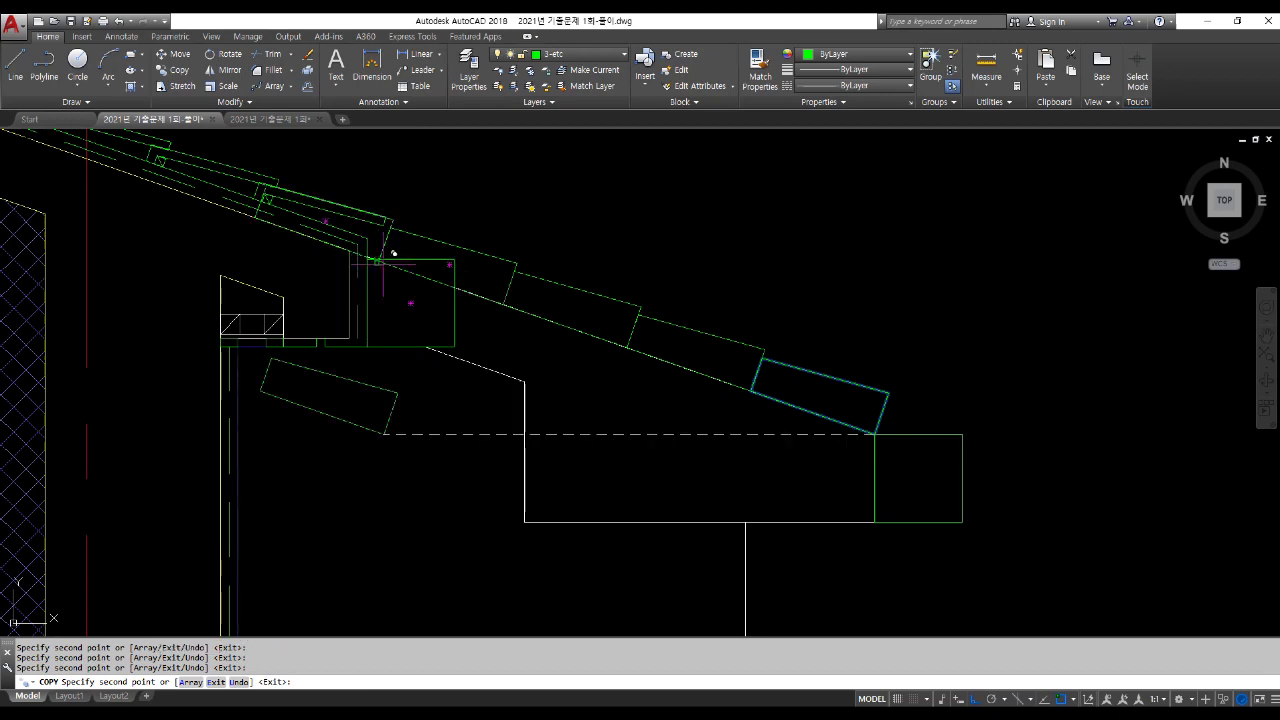
{"action": "left_click", "coordinate": [381, 258]}
{"action": "key", "text": "Escape"}
Step: Trim the uppermost tile copy where it overlaps the cut eave of the section
{"action": "type", "text": "tr"}
{"action": "key", "text": "Return"}
{"action": "scroll", "coordinate": [383, 226], "scroll_direction": "up", "scroll_amount": 4}
{"action": "key", "text": "Return"}
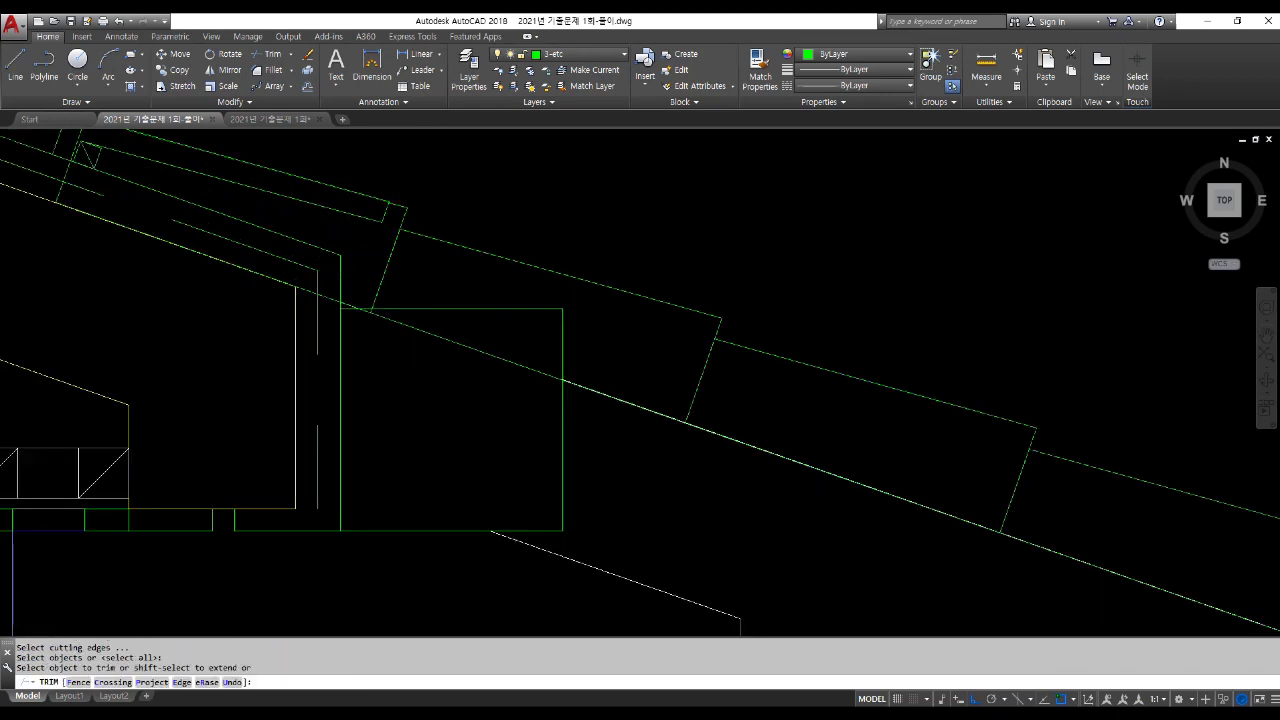
{"action": "scroll", "coordinate": [370, 200], "scroll_direction": "up", "scroll_amount": 2}
{"action": "scroll", "coordinate": [440, 286], "scroll_direction": "down", "scroll_amount": 2}
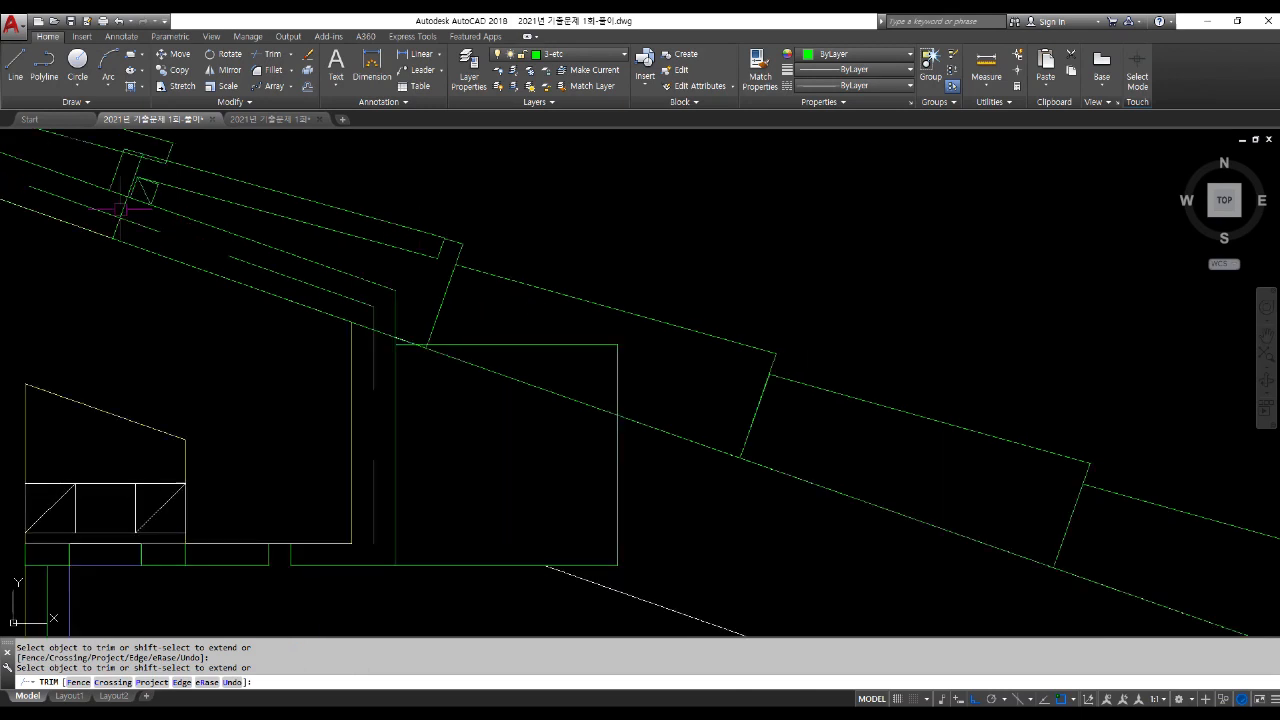
{"action": "key", "text": "Return"}
{"action": "type", "text": "tr"}
{"action": "key", "text": "Return"}
{"action": "key", "text": "Return"}
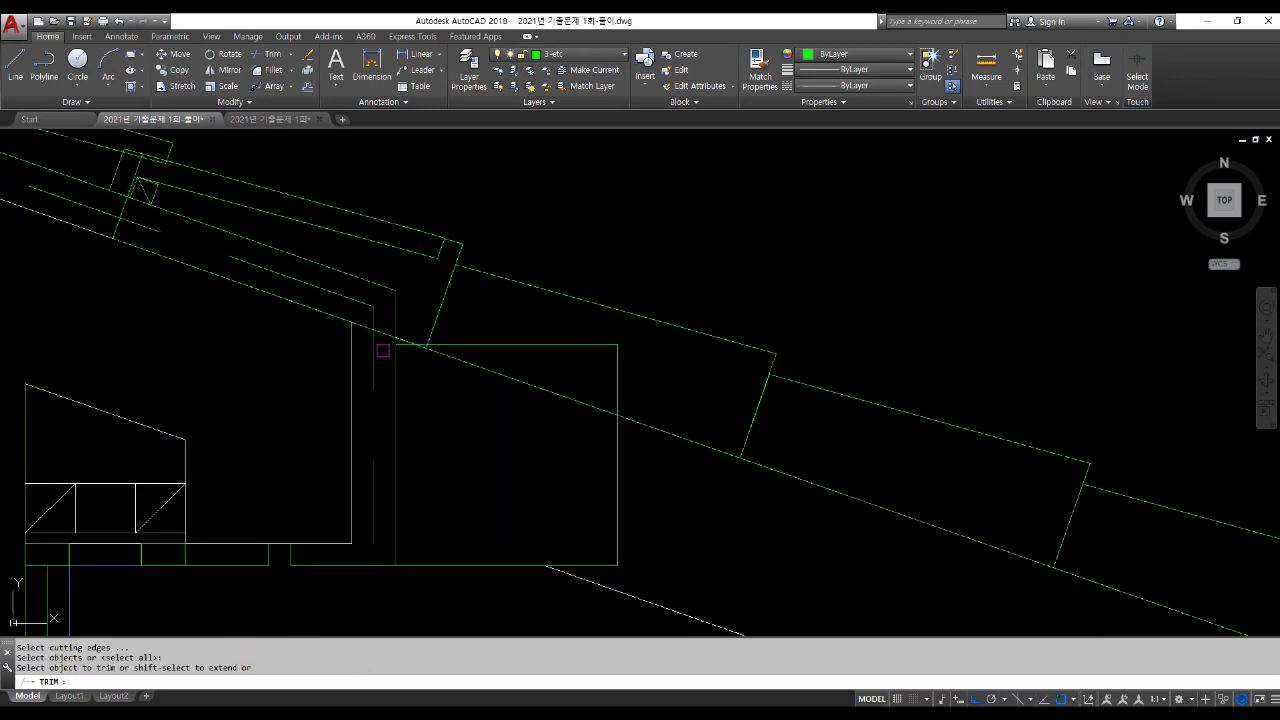
{"action": "scroll", "coordinate": [388, 345], "scroll_direction": "up", "scroll_amount": 4}
{"action": "key", "text": "Escape"}
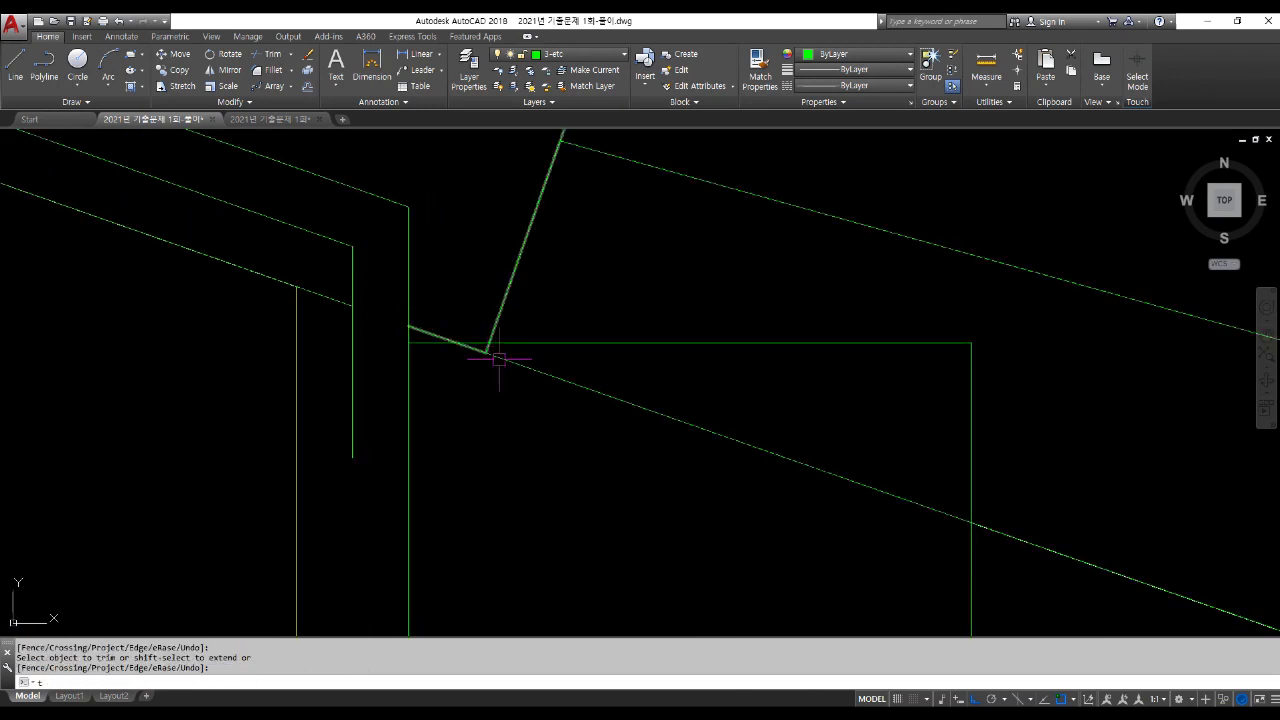
{"action": "key", "text": "Escape"}
{"action": "scroll", "coordinate": [500, 365], "scroll_direction": "down", "scroll_amount": 3}
Step: Erase the leftover piece of the uppermost tile copy inside the section's roof
{"action": "type", "text": "e"}
{"action": "key", "text": "Return"}
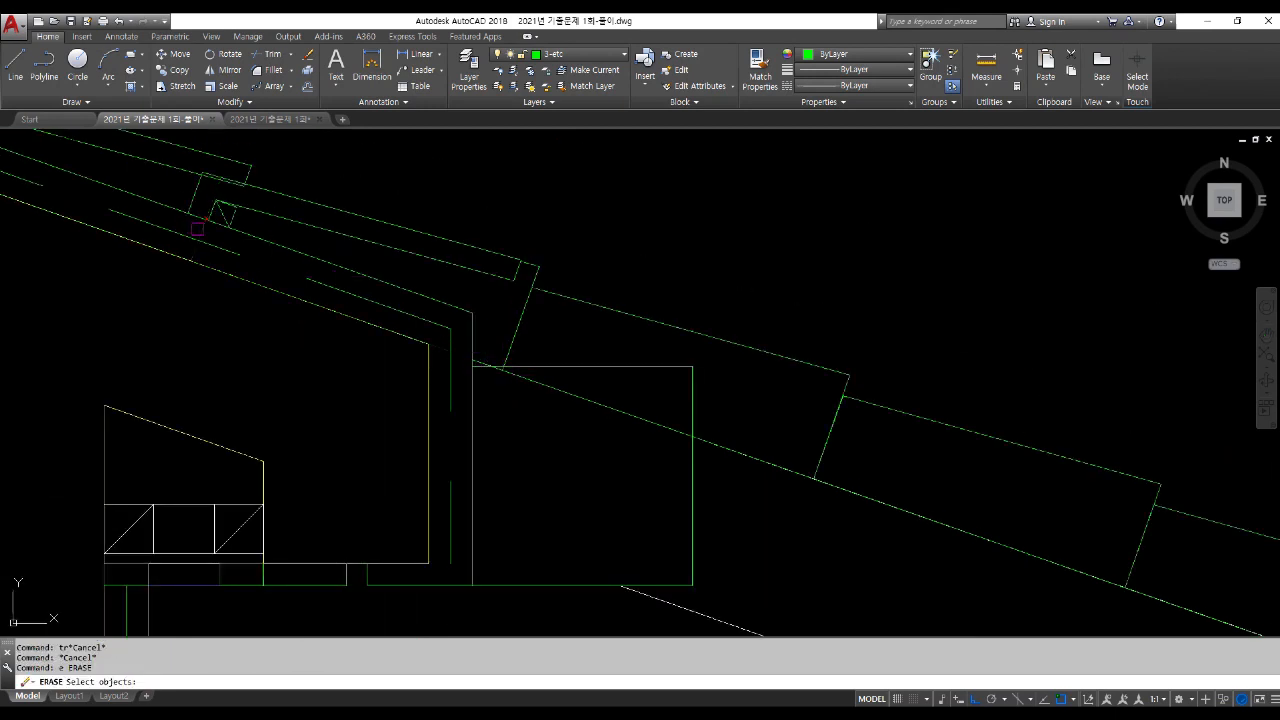
{"action": "left_click", "coordinate": [197, 229]}
{"action": "scroll", "coordinate": [243, 251], "scroll_direction": "down", "scroll_amount": 2}
{"action": "key", "text": "Return"}
Step: Trim the tile lines that run through the gutter box at the section's eave
{"action": "type", "text": "tr TRIM"}
{"action": "key", "text": "Return"}
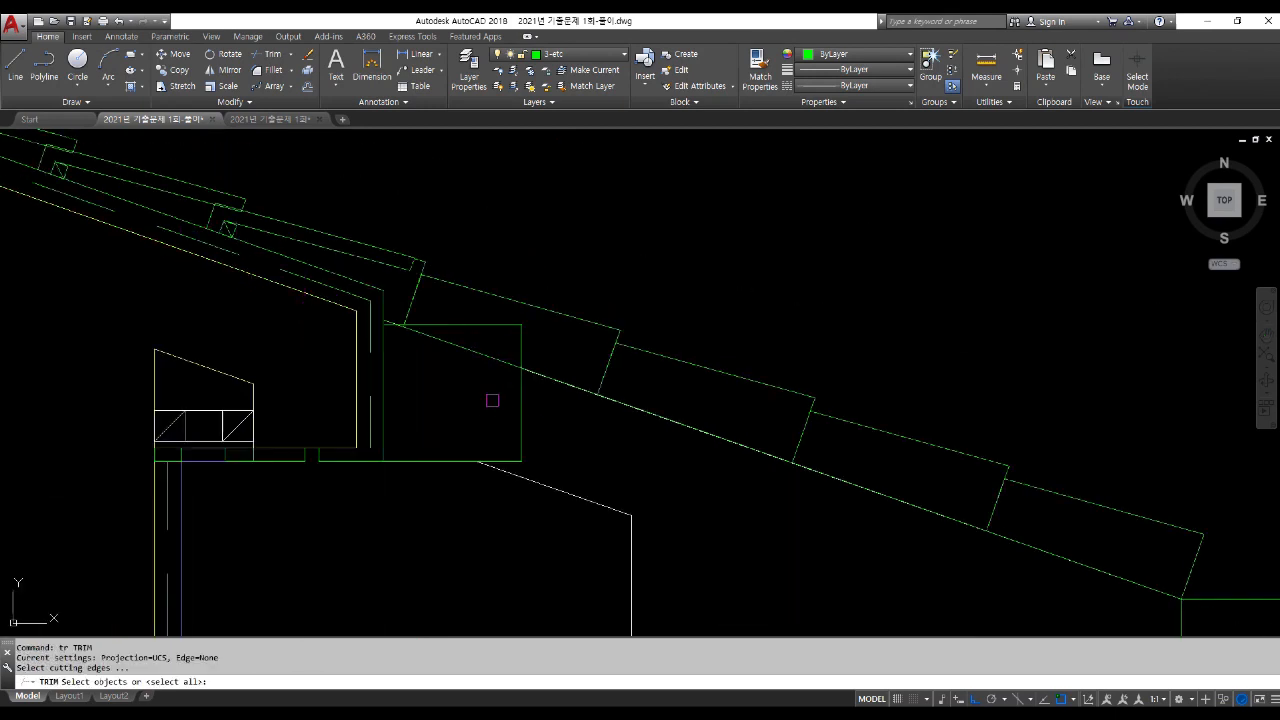
{"action": "key", "text": "Return"}
{"action": "left_click", "coordinate": [485, 392]}
{"action": "left_click", "coordinate": [449, 337]}
{"action": "scroll", "coordinate": [408, 333], "scroll_direction": "up", "scroll_amount": 5}
{"action": "left_click", "coordinate": [404, 342]}
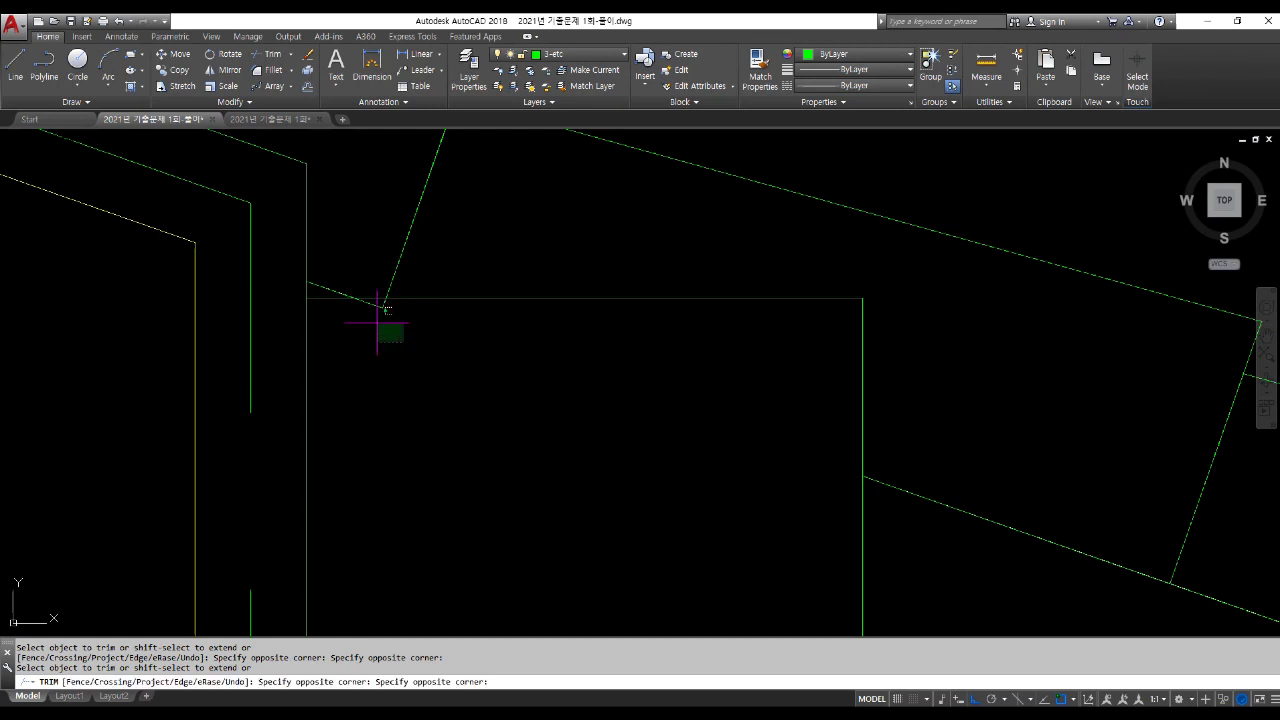
{"action": "left_click", "coordinate": [368, 300]}
{"action": "scroll", "coordinate": [366, 303], "scroll_direction": "down", "scroll_amount": 3}
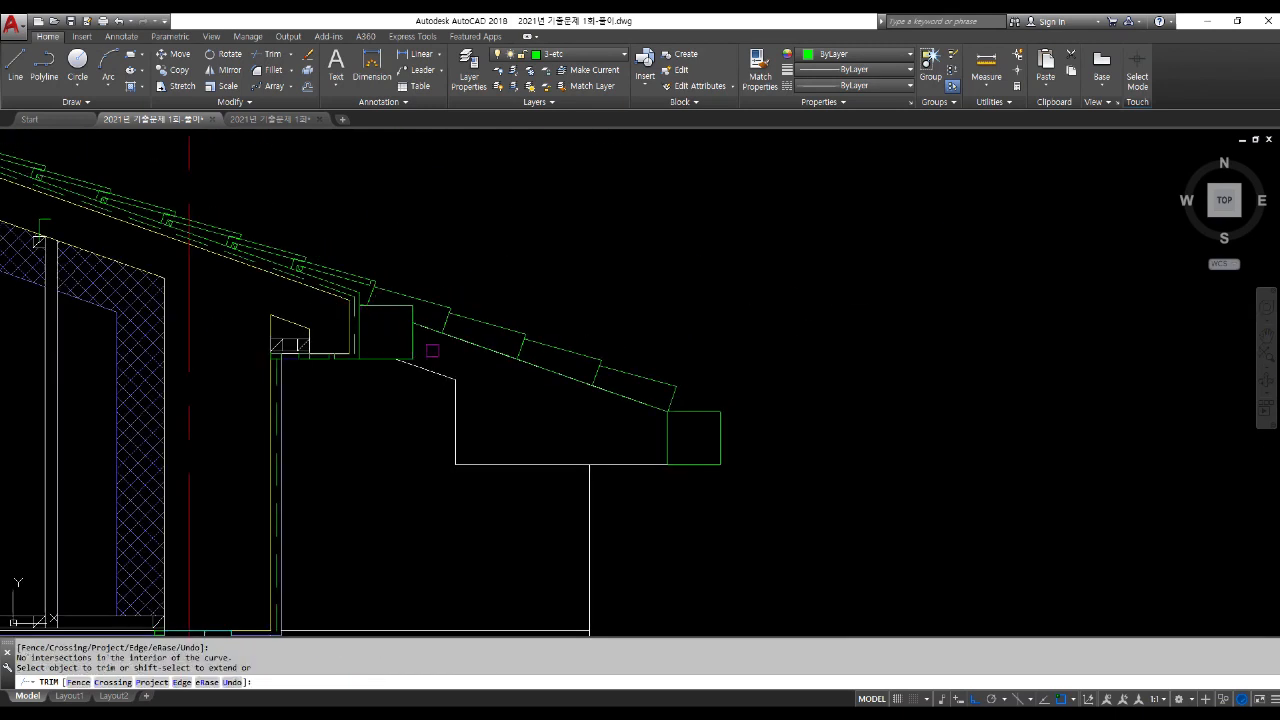
{"action": "key", "text": "Return"}
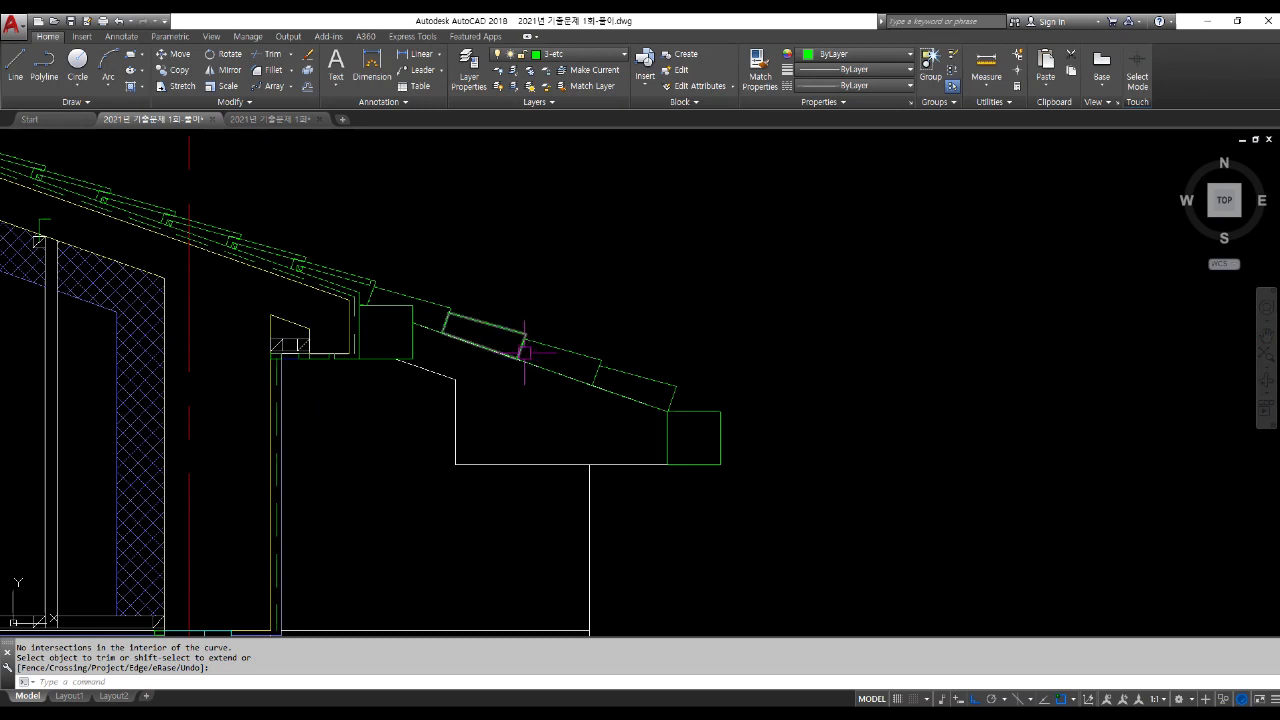
Step: Copy the outer gutter square by its upper left corner to the top of the outer wall line under the lower roof
{"action": "scroll", "coordinate": [512, 308], "scroll_direction": "down", "scroll_amount": 2}
{"action": "type", "text": "co"}
{"action": "key", "text": "Return"}
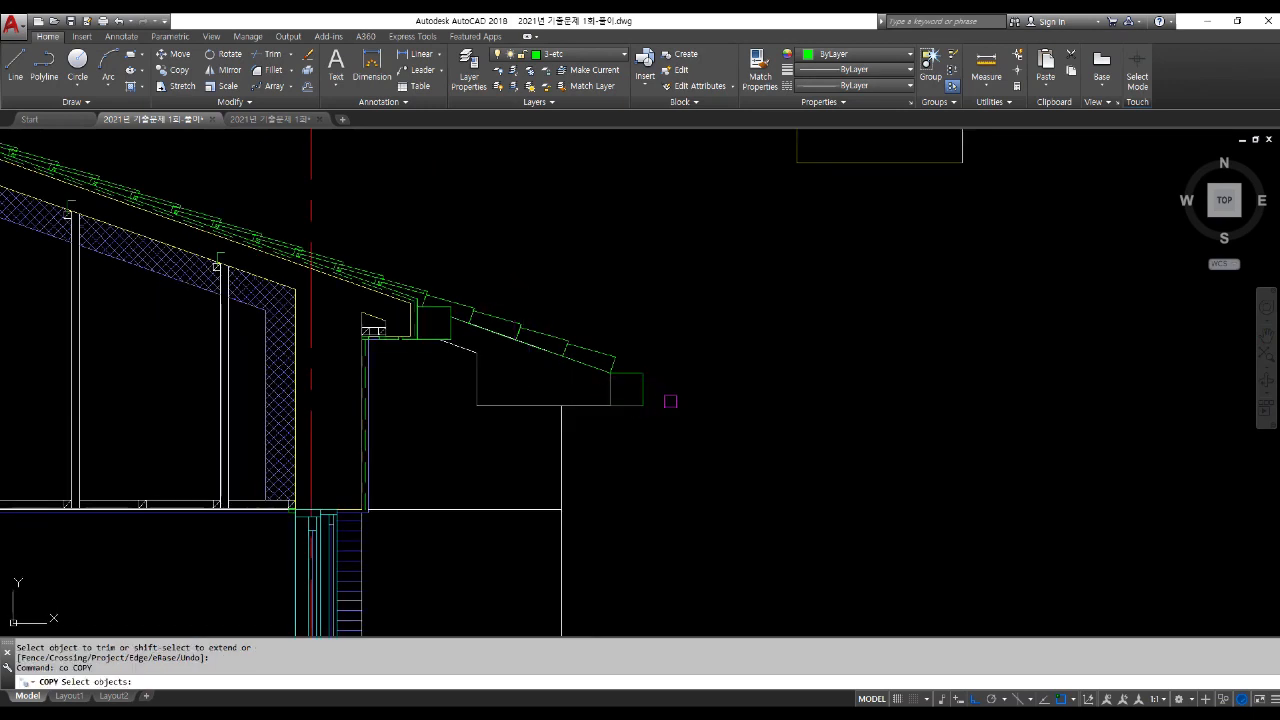
{"action": "left_click", "coordinate": [611, 390]}
{"action": "key", "text": "Return"}
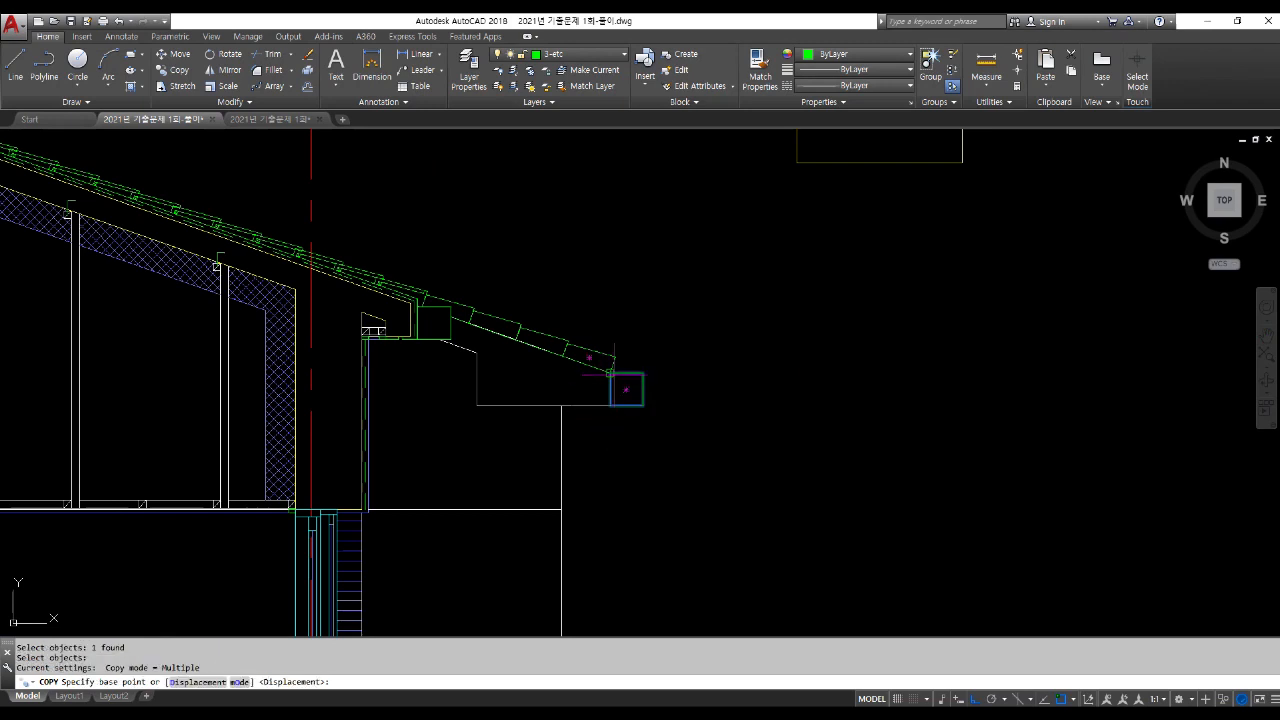
{"action": "left_click", "coordinate": [610, 373]}
{"action": "left_click", "coordinate": [562, 405]}
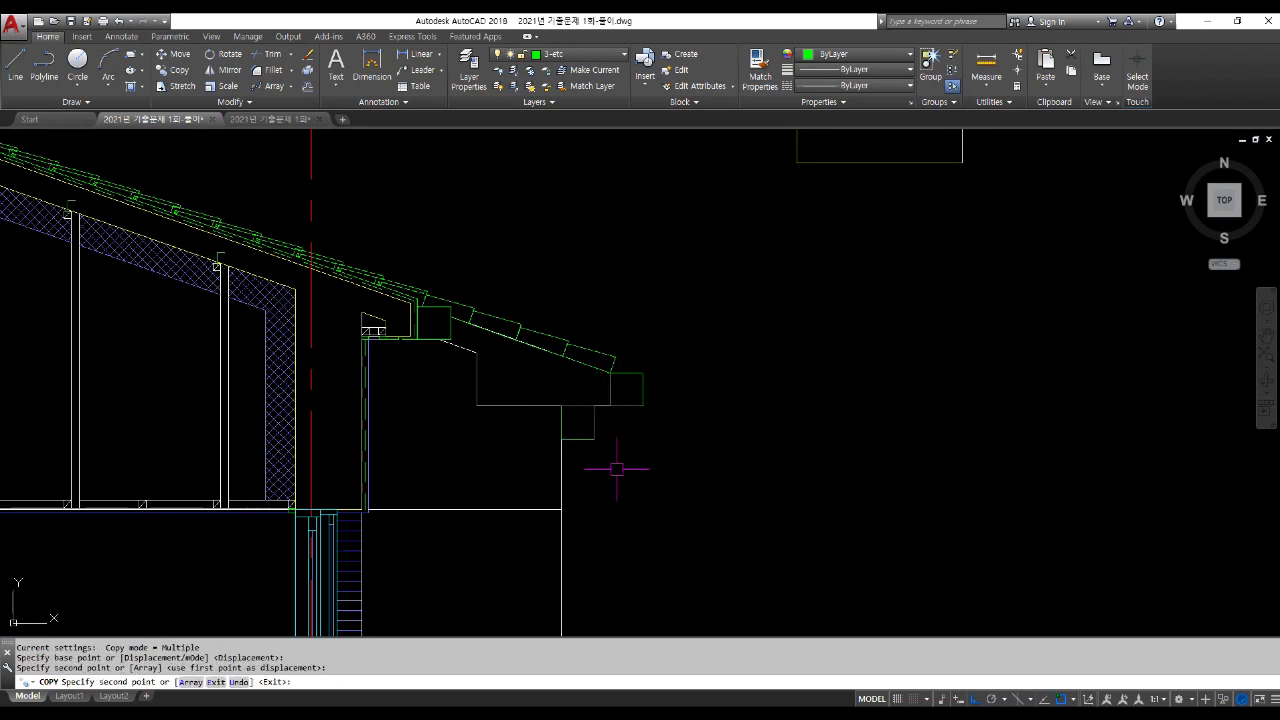
{"action": "key", "text": "Return"}
Step: Set the multiline scale to 100 and draw a short vertical multiline down from the midpoint of the outer gutter's underside
{"action": "type", "text": "ml"}
{"action": "key", "text": "Return"}
{"action": "scroll", "coordinate": [608, 406], "scroll_direction": "up", "scroll_amount": 4}
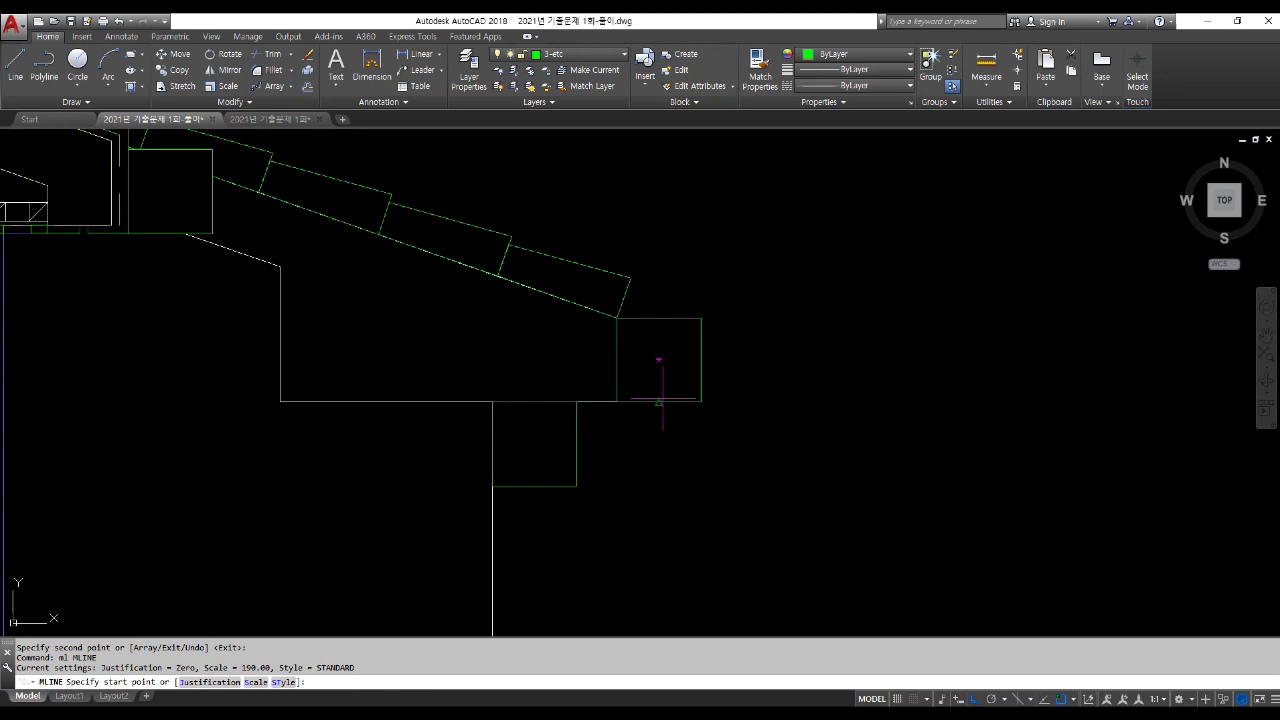
{"action": "type", "text": "s"}
{"action": "key", "text": "Return"}
{"action": "type", "text": "100"}
{"action": "key", "text": "Return"}
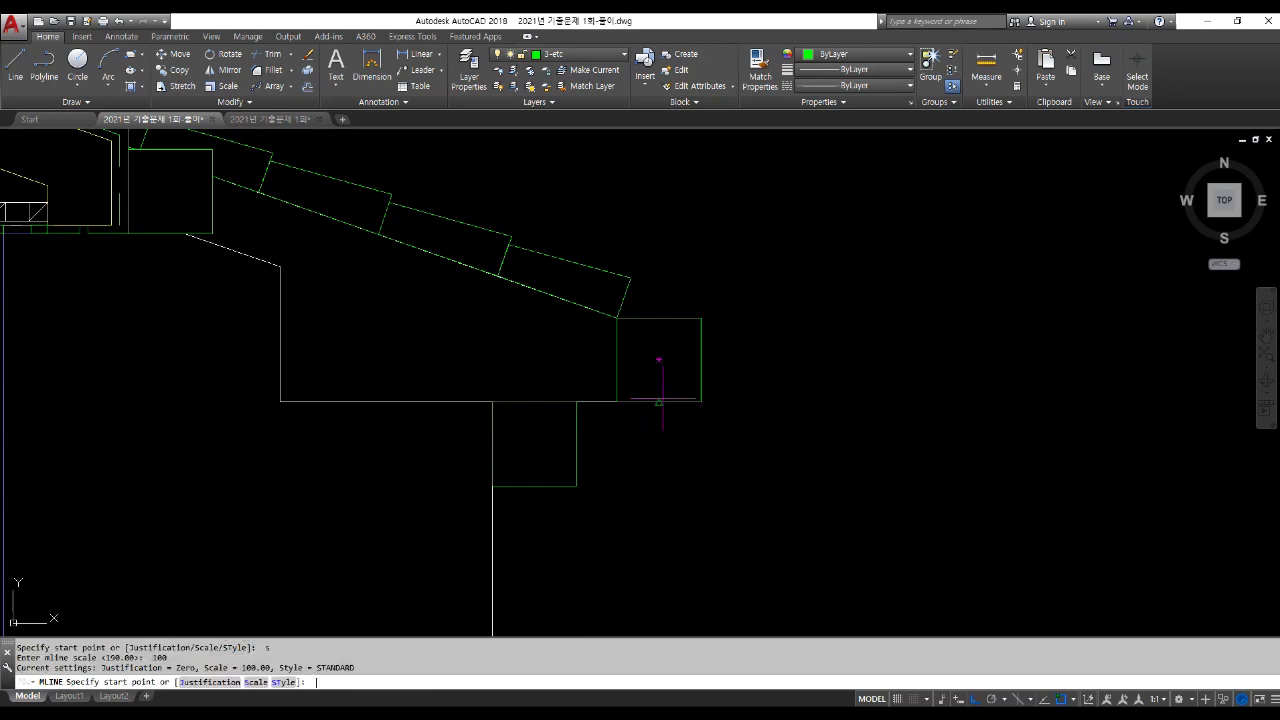
{"action": "left_click", "coordinate": [659, 402]}
{"action": "left_click", "coordinate": [659, 464]}
{"action": "key", "text": "Return"}
Step: Draw a horizontal multiline outward from the midpoint of the copied square's outer side, crossing the short vertical pipe
{"action": "key", "text": "Return"}
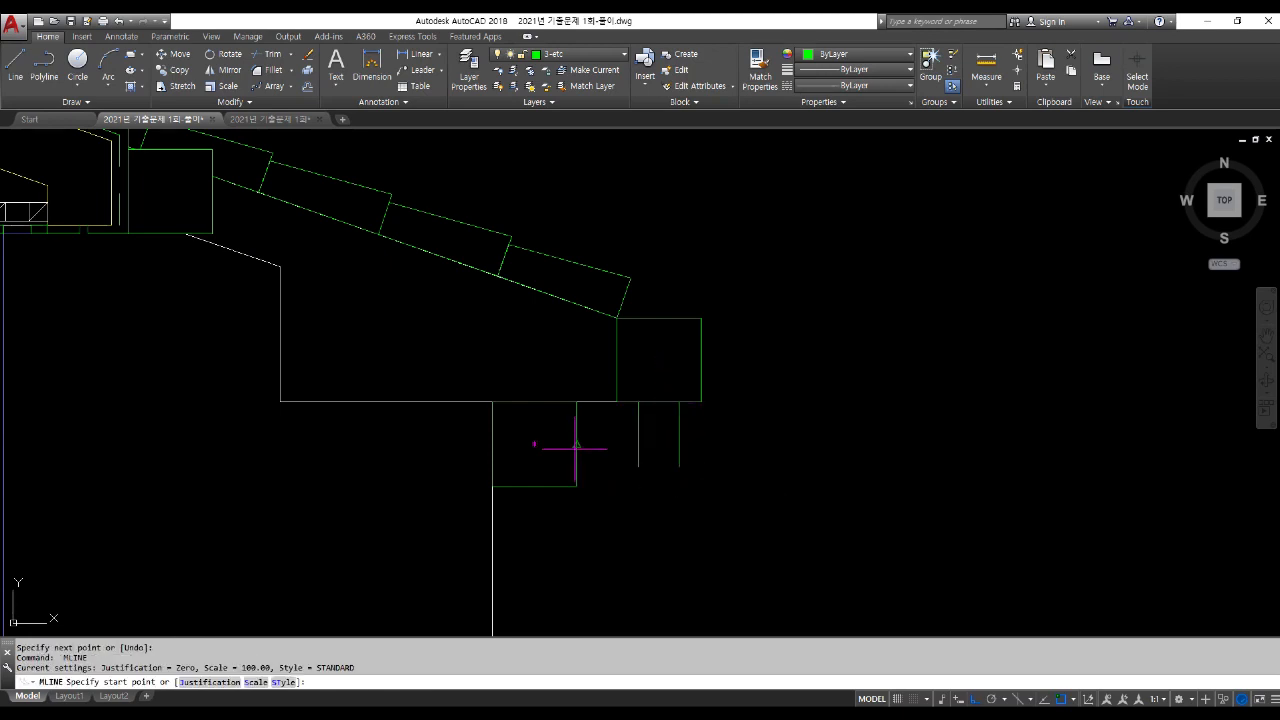
{"action": "left_click", "coordinate": [576, 444]}
{"action": "left_click", "coordinate": [742, 446]}
{"action": "key", "text": "Return"}
Step: Explode the two crossing multilines below the outer gutter
{"action": "scroll", "coordinate": [655, 439], "scroll_direction": "up", "scroll_amount": 2}
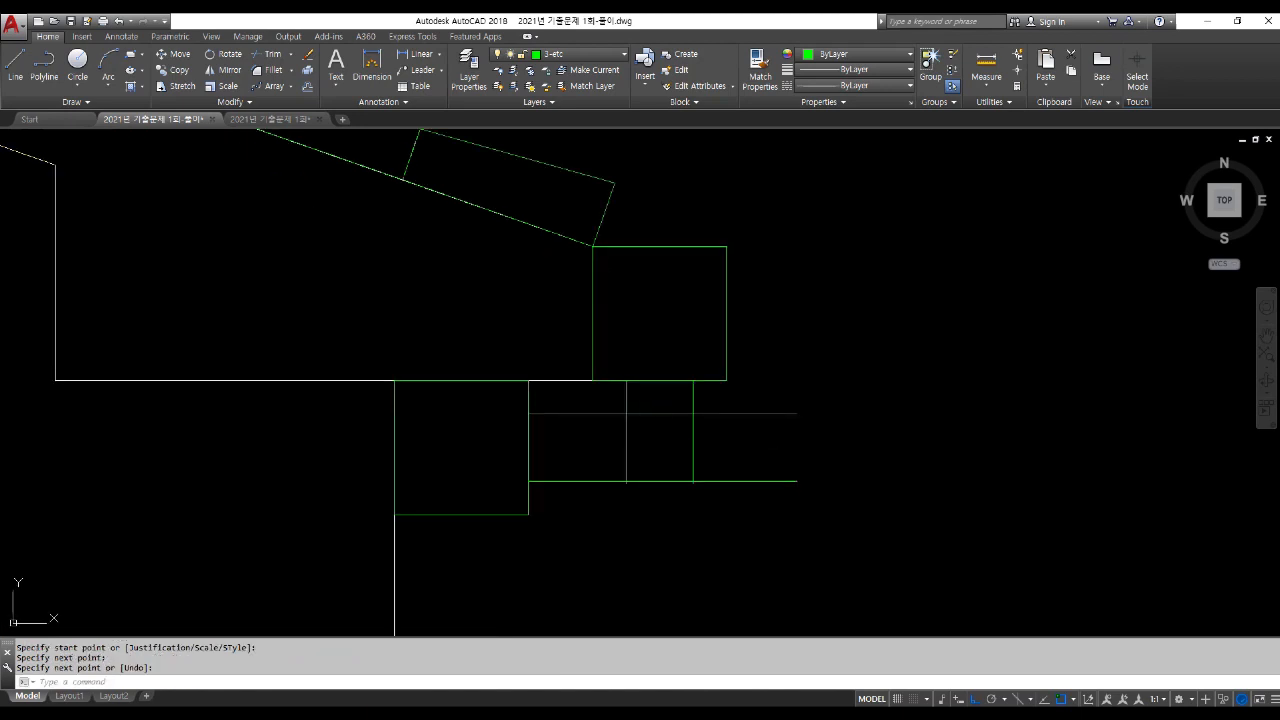
{"action": "type", "text": "x"}
{"action": "key", "text": "Return"}
{"action": "left_click", "coordinate": [726, 525]}
{"action": "left_click", "coordinate": [610, 415]}
{"action": "key", "text": "Return"}
Step: Fillet the inner and outer pipe lines with radius 0 to form an elbow between the gutter and the copied square
{"action": "type", "text": "f"}
{"action": "key", "text": "Return"}
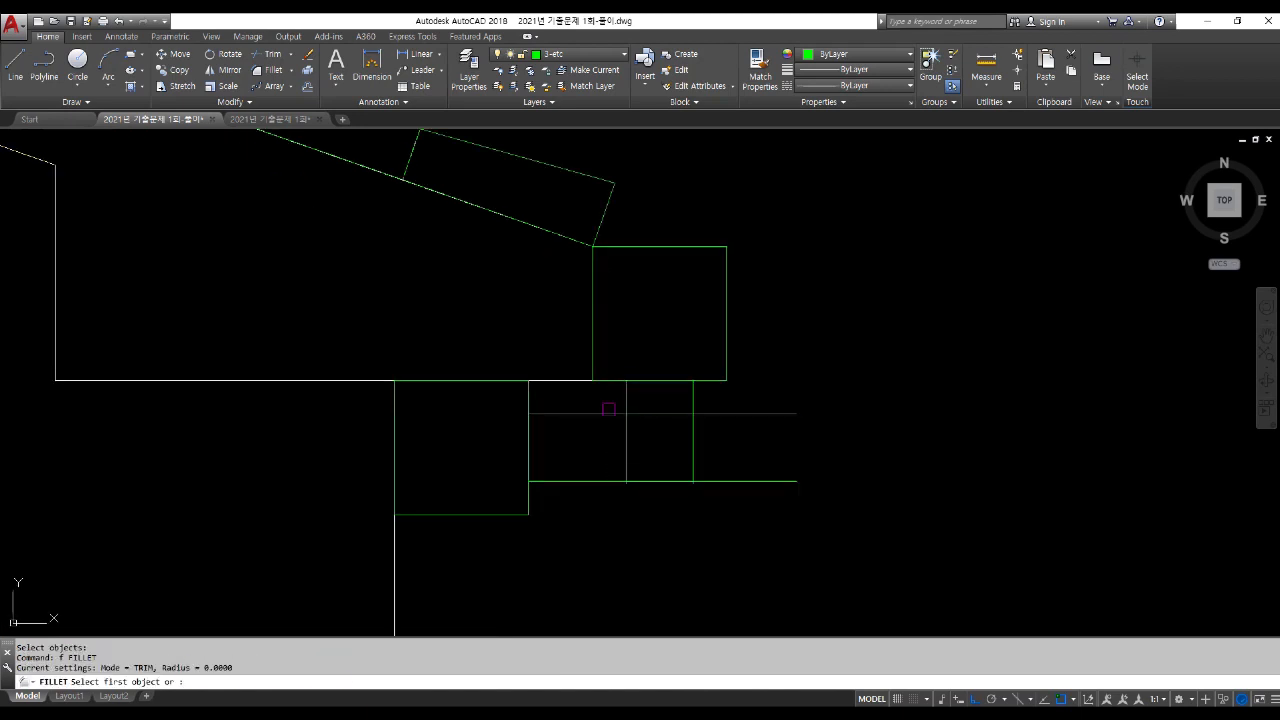
{"action": "left_click", "coordinate": [621, 400]}
{"action": "left_click", "coordinate": [622, 399]}
{"action": "key", "text": "Return"}
{"action": "left_click", "coordinate": [639, 482]}
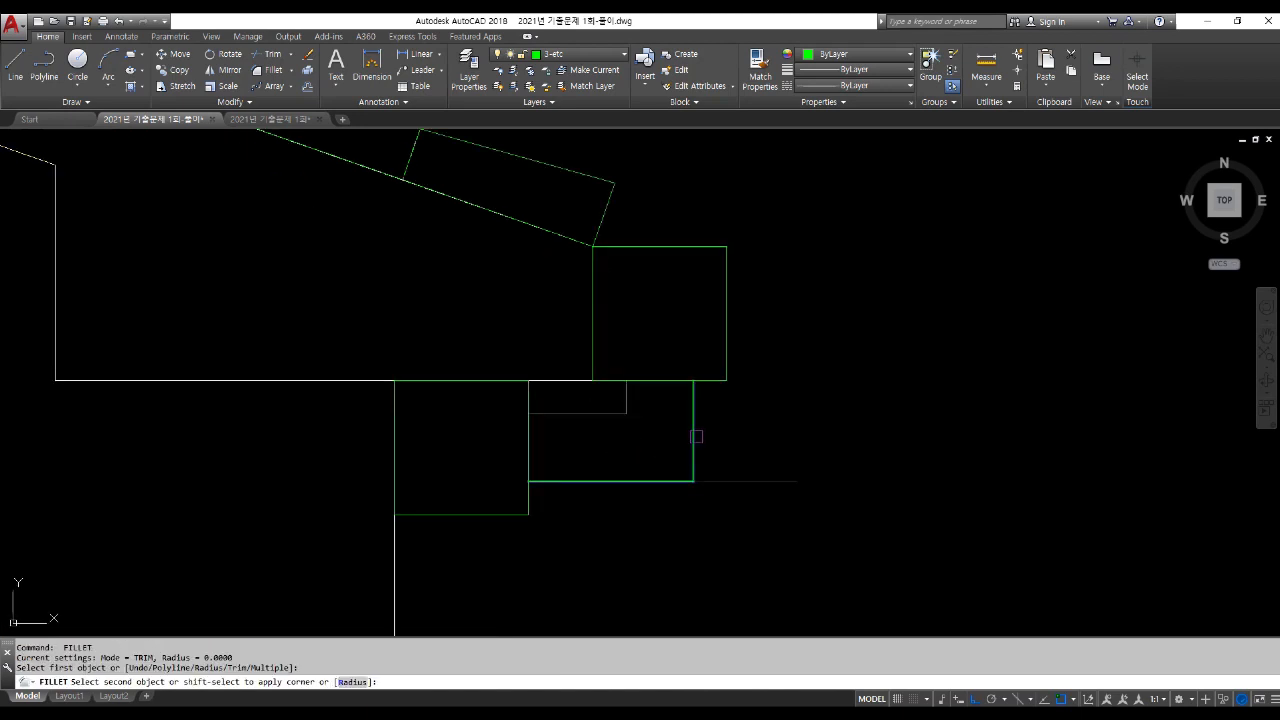
{"action": "left_click", "coordinate": [694, 434]}
Step: Draw a vertical downpipe multiline at scale 100 from the midpoint of the copied square's underside down to the porch floor surface
{"action": "scroll", "coordinate": [719, 356], "scroll_direction": "down", "scroll_amount": 2}
{"action": "scroll", "coordinate": [710, 355], "scroll_direction": "down", "scroll_amount": 1}
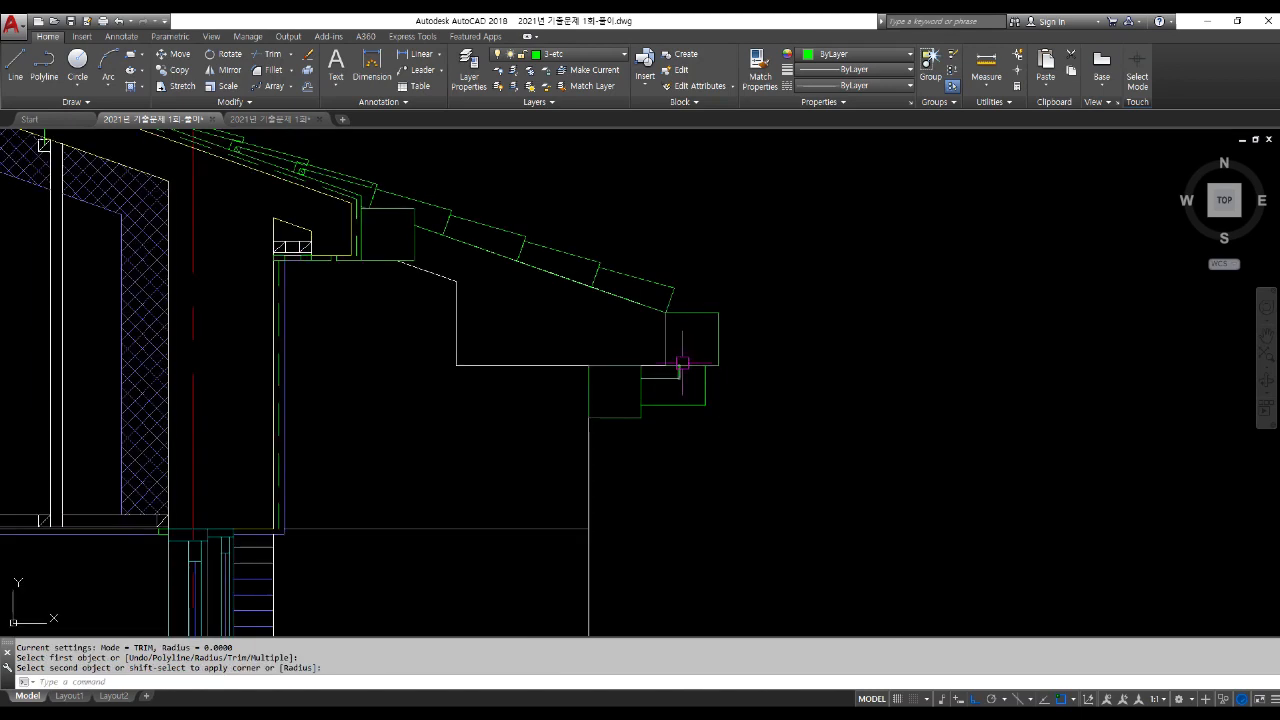
{"action": "type", "text": "ml"}
{"action": "key", "text": "Return"}
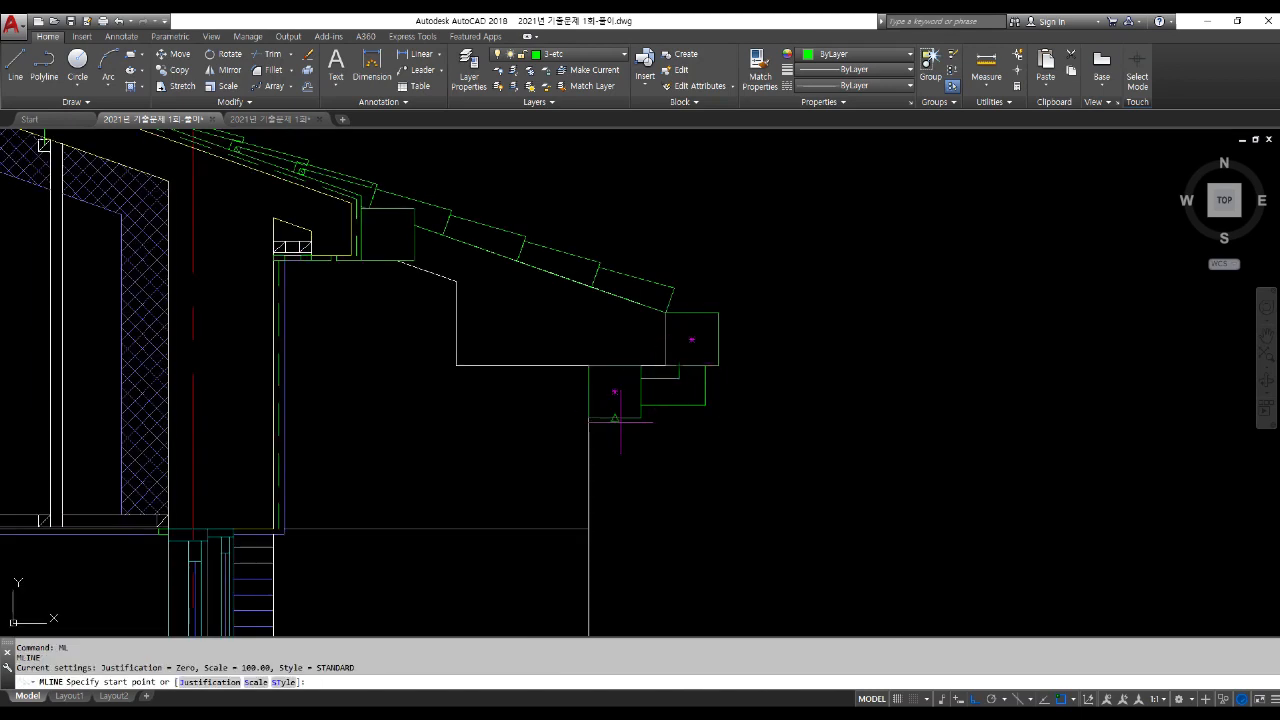
{"action": "left_click", "coordinate": [614, 420]}
{"action": "scroll", "coordinate": [630, 450], "scroll_direction": "down", "scroll_amount": 4}
{"action": "scroll", "coordinate": [595, 470], "scroll_direction": "up", "scroll_amount": 4}
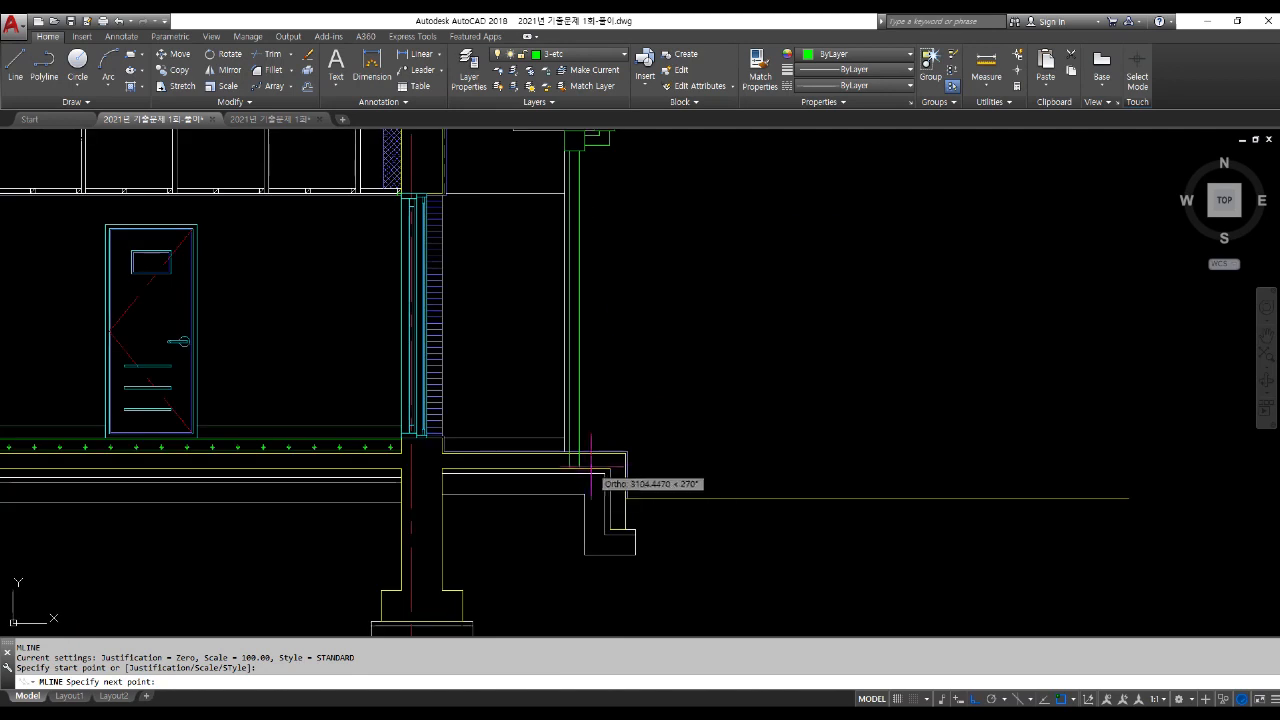
{"action": "scroll", "coordinate": [591, 470], "scroll_direction": "up", "scroll_amount": 3}
{"action": "left_click", "coordinate": [560, 472]}
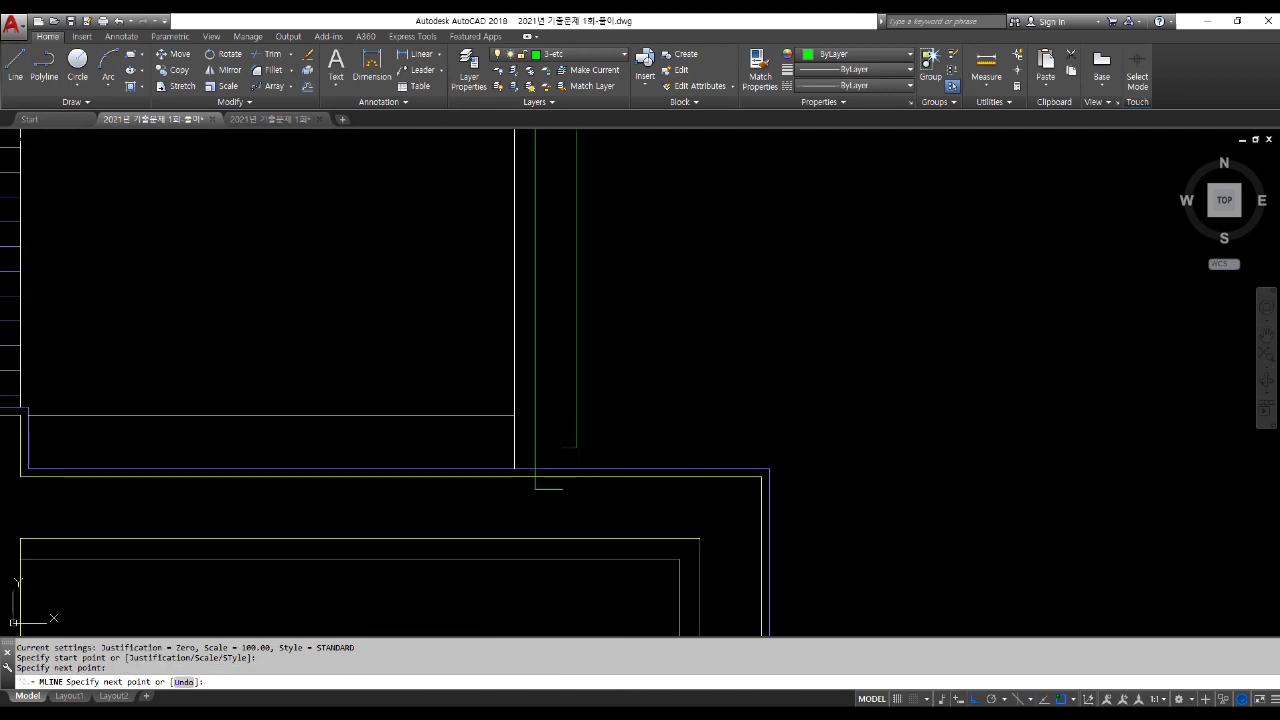
{"action": "key", "text": "Return"}
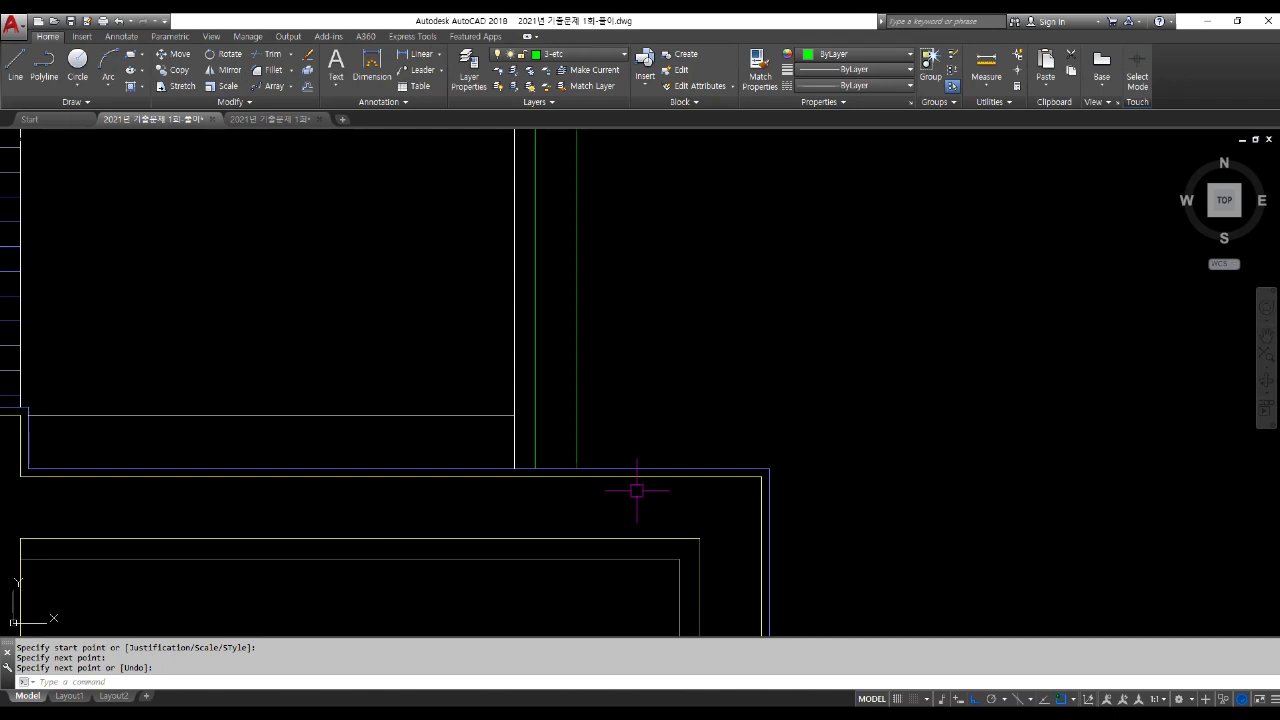
{"action": "scroll", "coordinate": [600, 490], "scroll_direction": "down", "scroll_amount": 5}
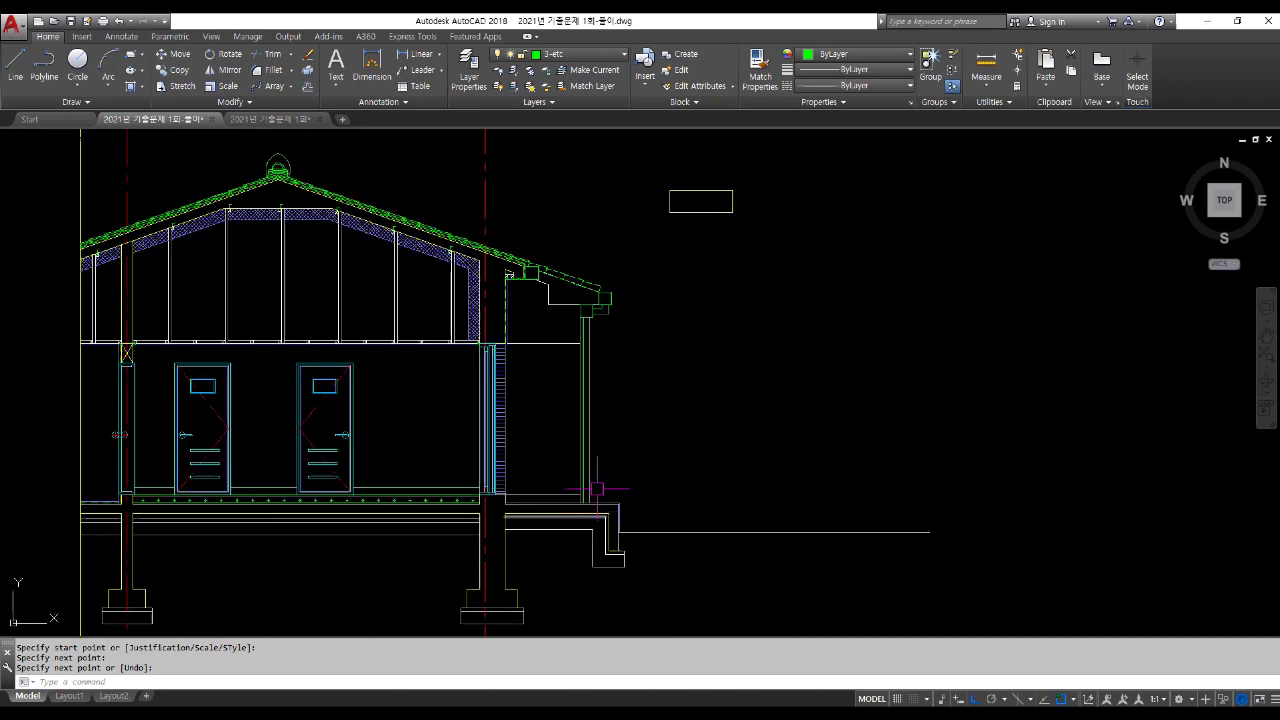
{"action": "scroll", "coordinate": [573, 413], "scroll_direction": "up", "scroll_amount": 3}
{"action": "type", "text": "ml"}
{"action": "key", "text": "Return"}
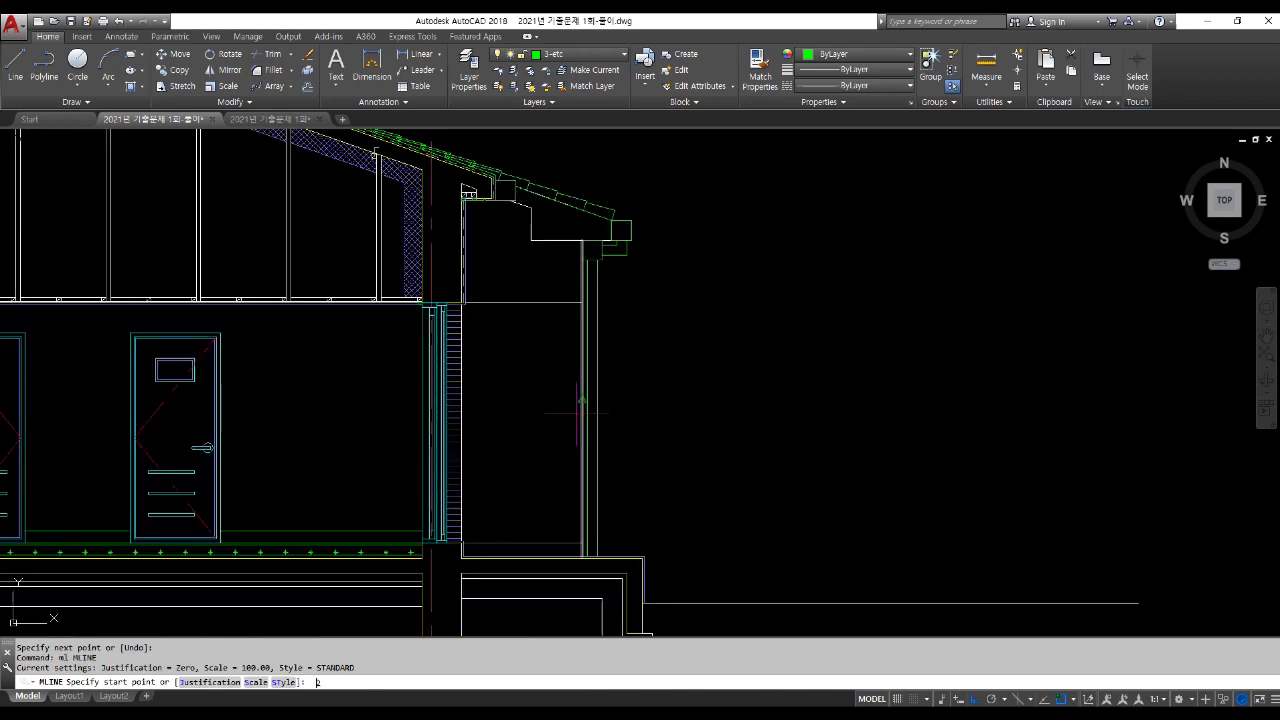
{"action": "type", "text": "20"}
{"action": "key", "text": "Return"}
{"action": "key", "text": "Escape"}
Step: Set the multiline scale to 20 and draw a horizontal bracket from the downpipe's outer edge to the wall line at mid-height
{"action": "key", "text": "Return"}
{"action": "type", "text": "s"}
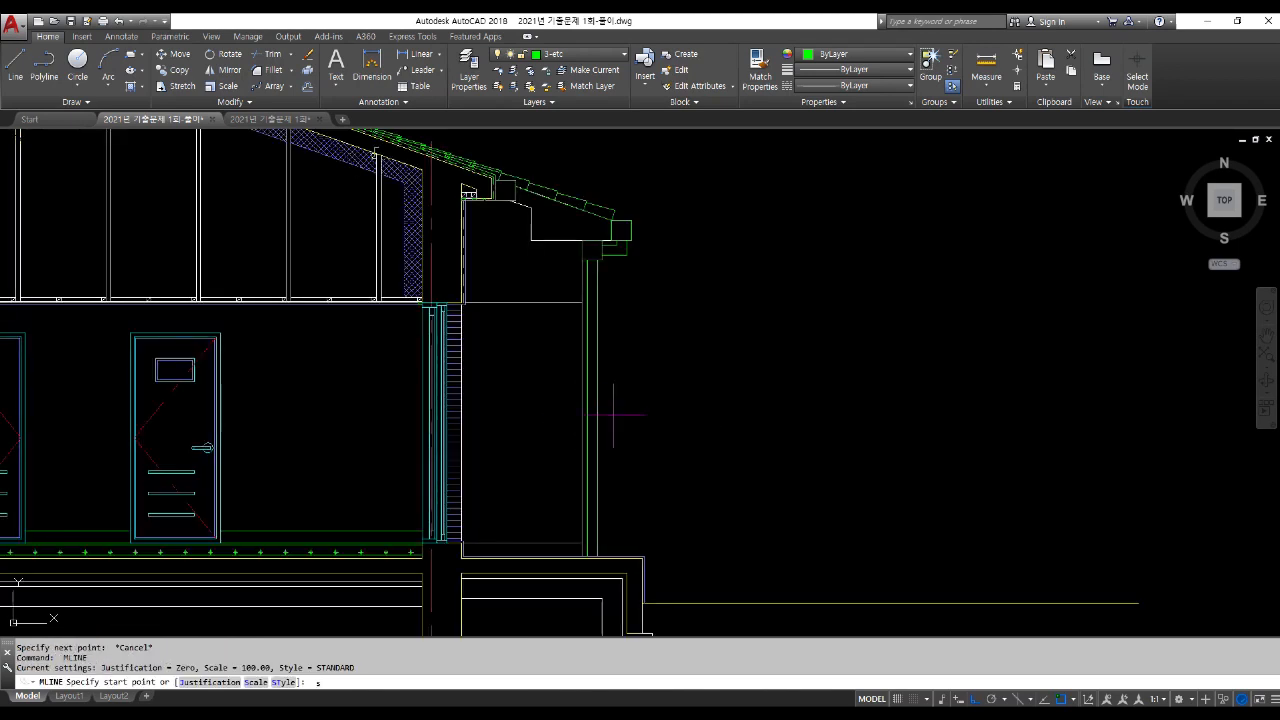
{"action": "key", "text": "Return"}
{"action": "type", "text": "20"}
{"action": "key", "text": "Return"}
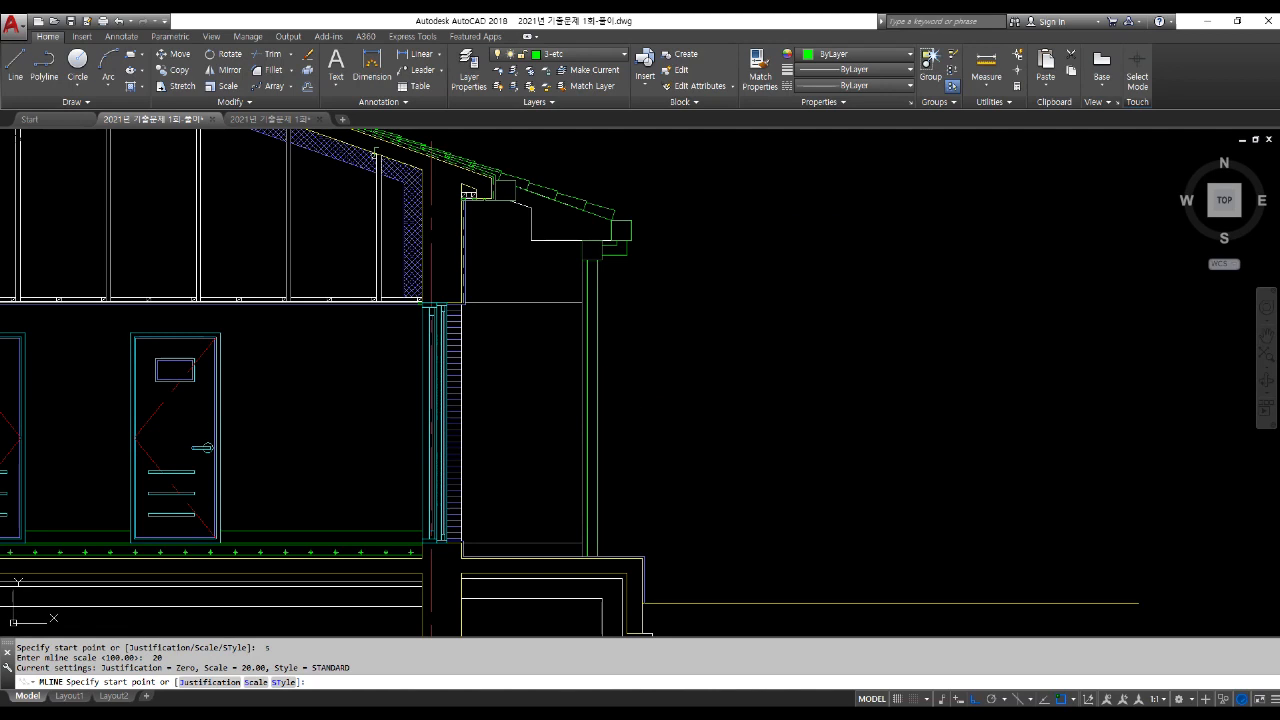
{"action": "left_click", "coordinate": [604, 406]}
{"action": "key", "text": "Escape"}
{"action": "key", "text": "Return"}
{"action": "left_click", "coordinate": [598, 408]}
{"action": "scroll", "coordinate": [598, 408], "scroll_direction": "up", "scroll_amount": 5}
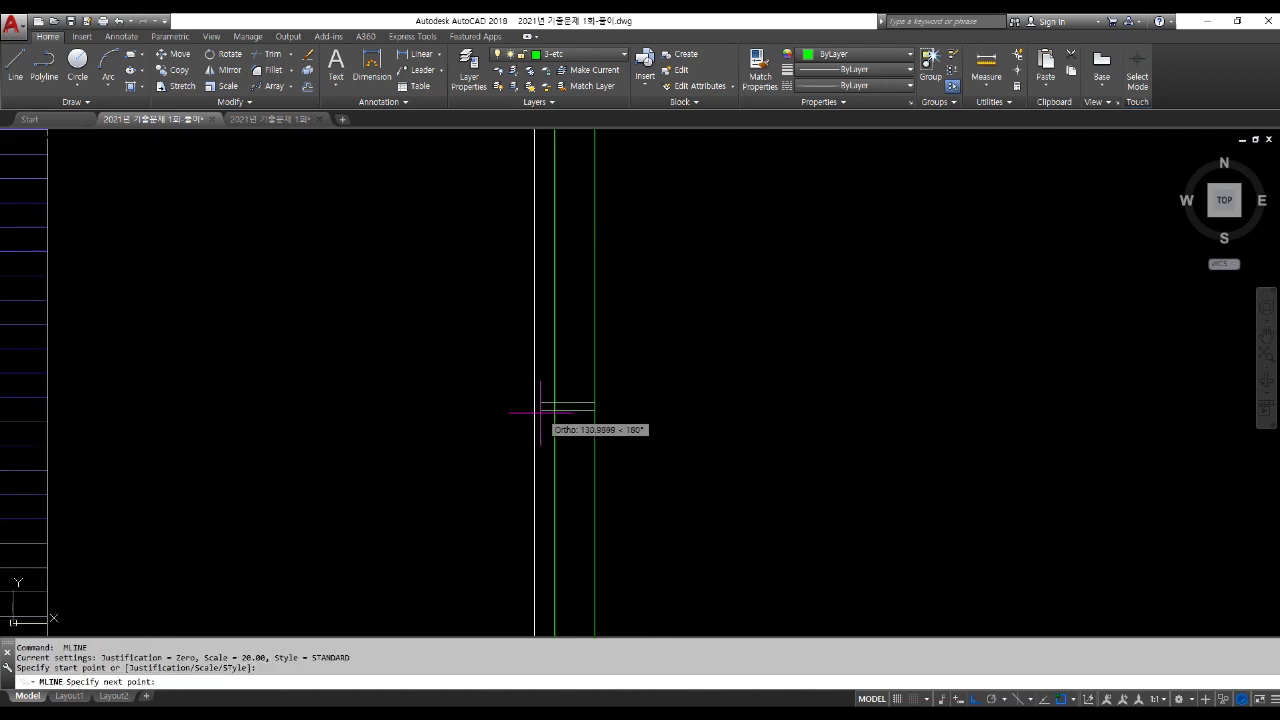
{"action": "left_click", "coordinate": [535, 408]}
{"action": "key", "text": "Return"}
Step: Copy the downpipe bracket 900 upward and 900 downward along the pipe
{"action": "type", "text": "c"}
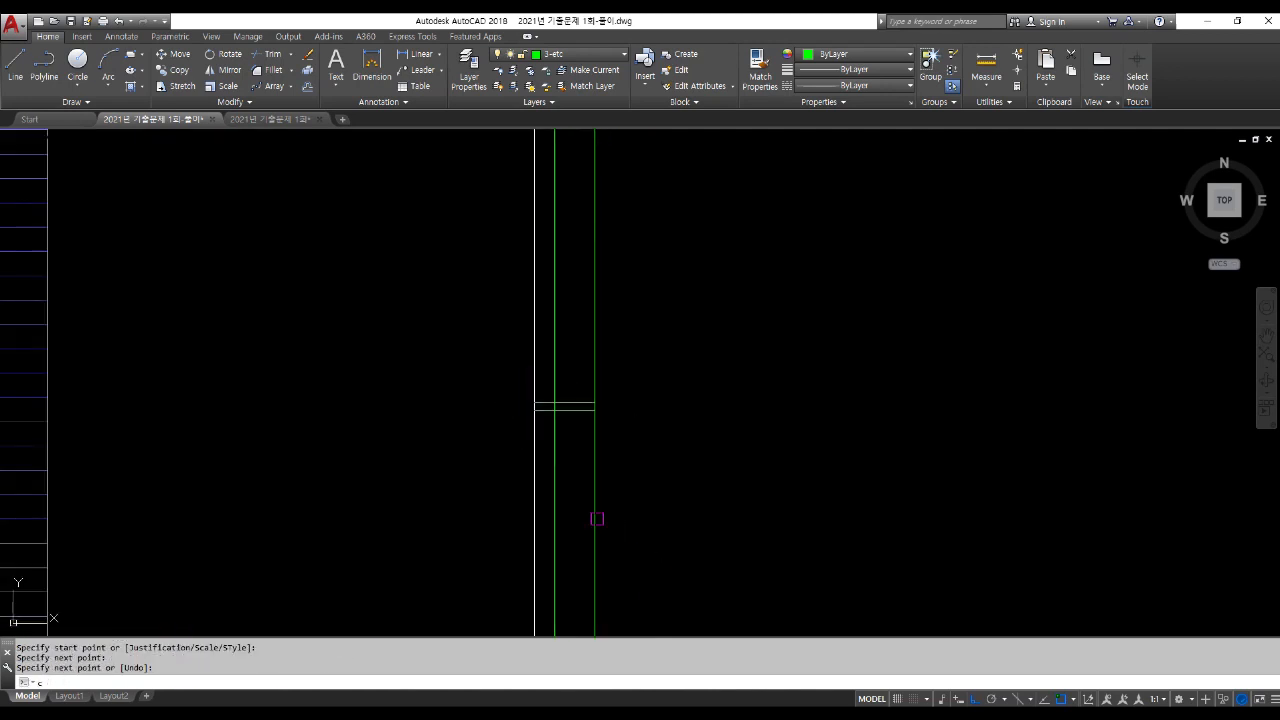
{"action": "type", "text": "o"}
{"action": "key", "text": "Return"}
{"action": "left_click", "coordinate": [569, 404]}
{"action": "scroll", "coordinate": [569, 405], "scroll_direction": "down", "scroll_amount": 5}
{"action": "key", "text": "Return"}
{"action": "left_click", "coordinate": [728, 491]}
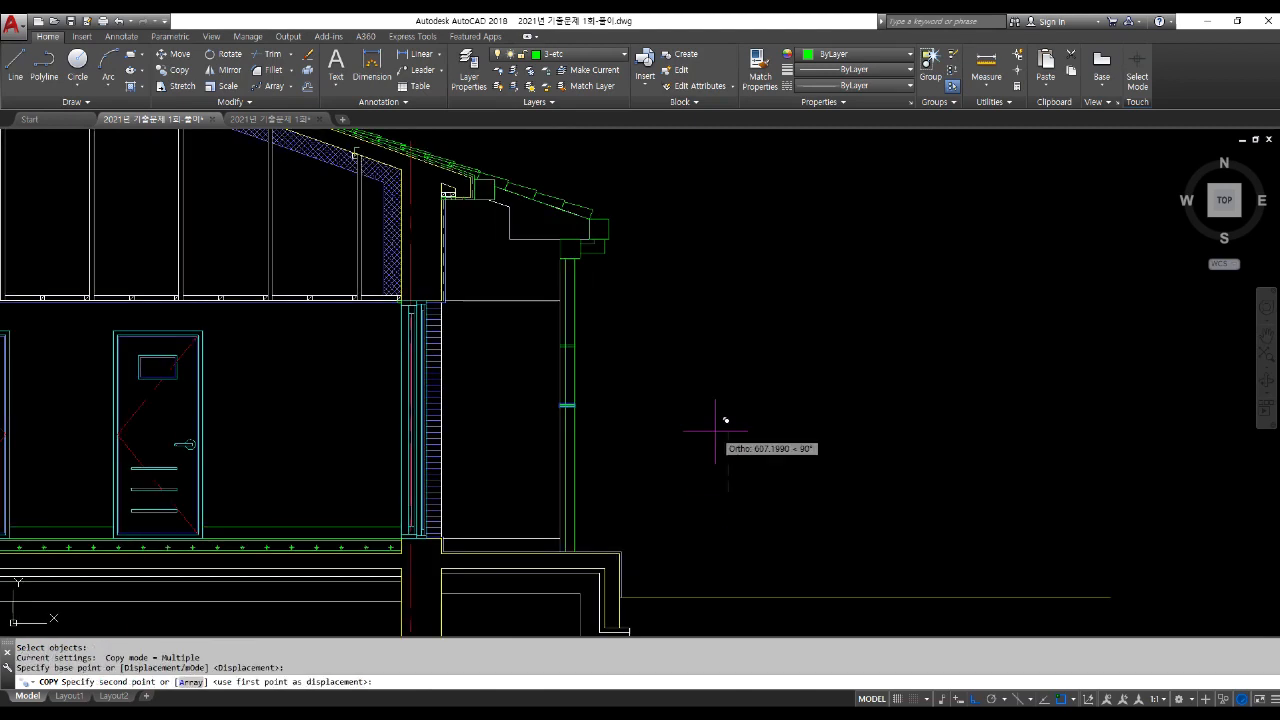
{"action": "type", "text": "900"}
{"action": "key", "text": "Return"}
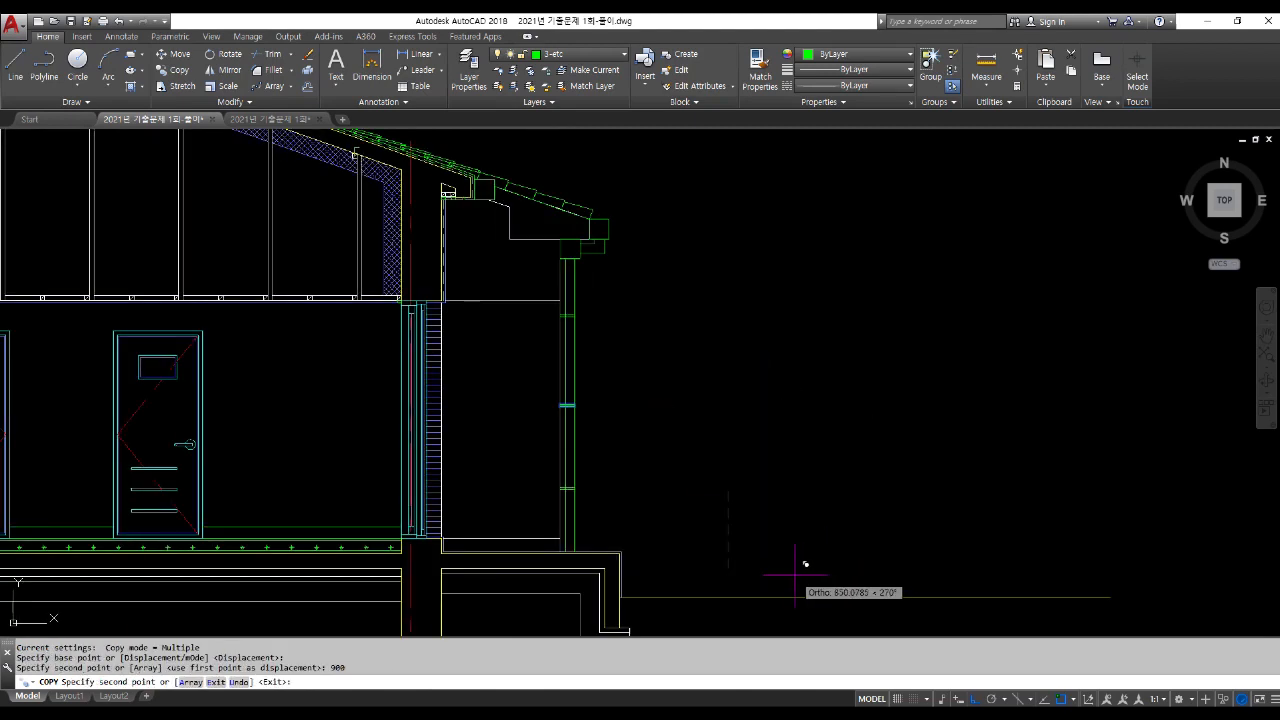
{"action": "type", "text": "900"}
{"action": "key", "text": "Return"}
{"action": "key", "text": "Return"}
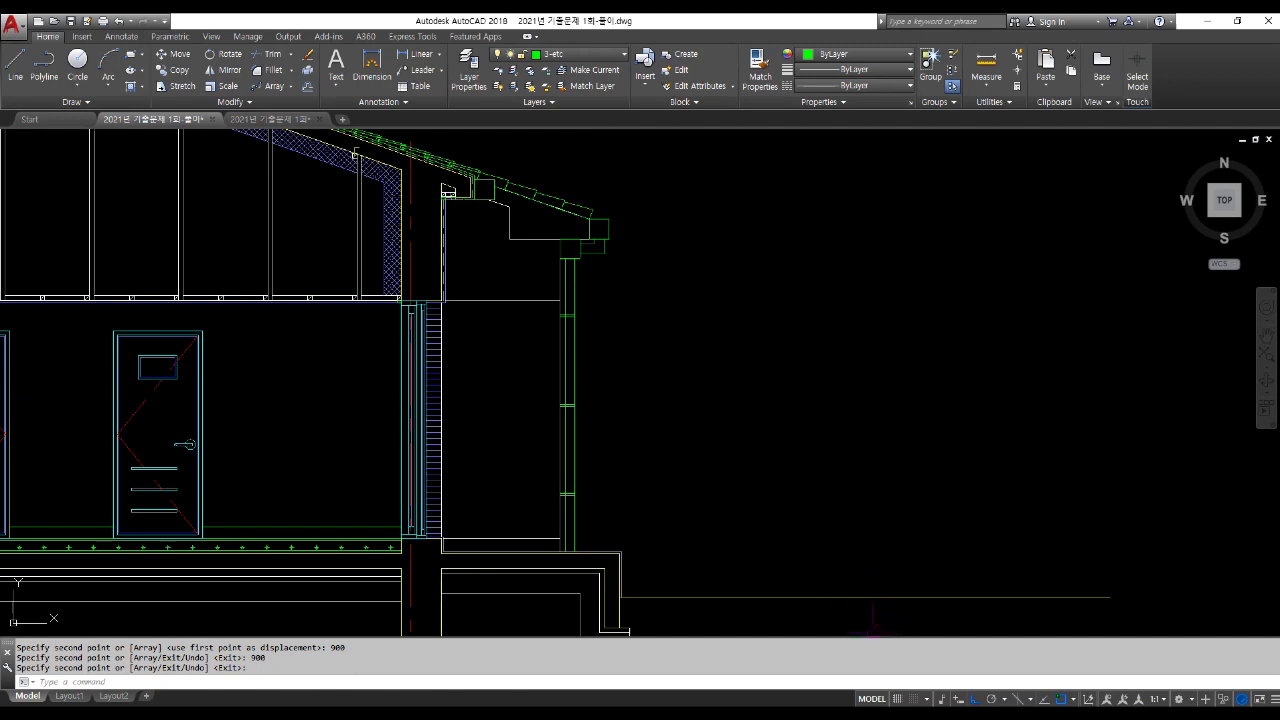
{"action": "key", "text": "Escape"}
{"action": "key", "text": "Escape"}
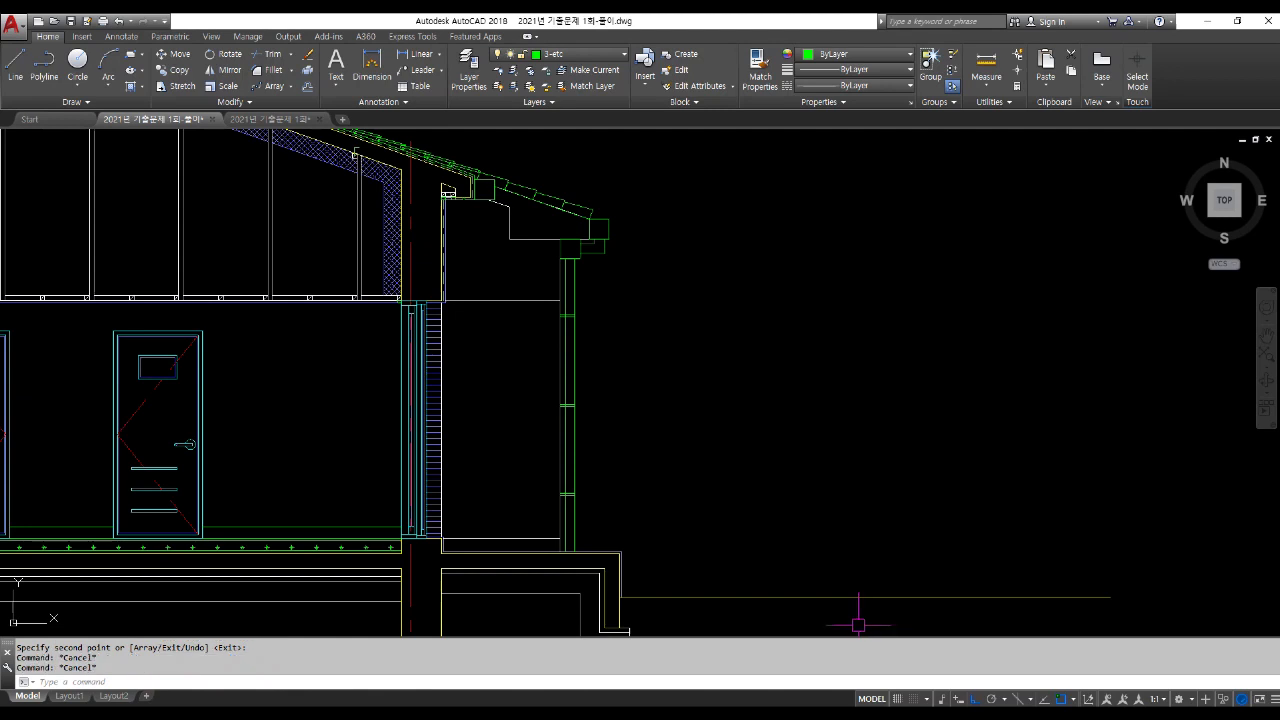
Step: In the plan, draw the porch edge outward from the wall's outer corner and down along the wall
{"action": "middle_click_drag", "start_coordinate": [627, 424], "coordinate": [613, 388]}
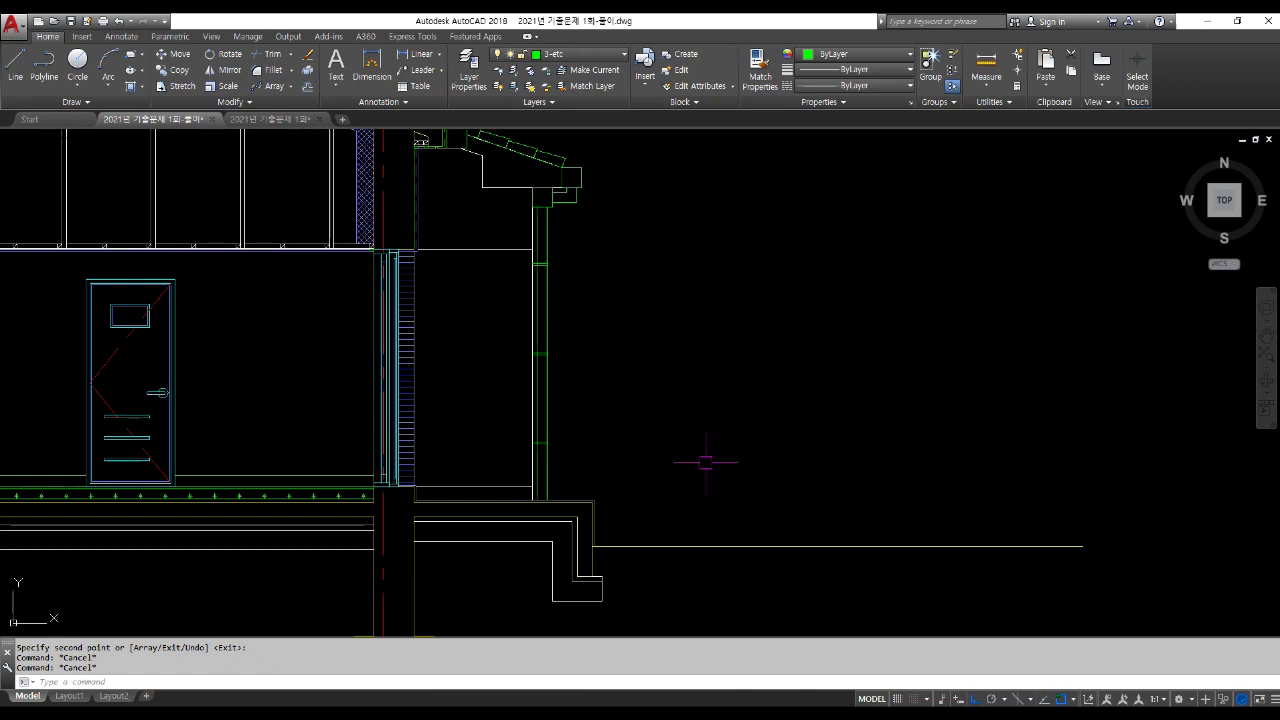
{"action": "scroll", "coordinate": [671, 479], "scroll_direction": "down", "scroll_amount": 4}
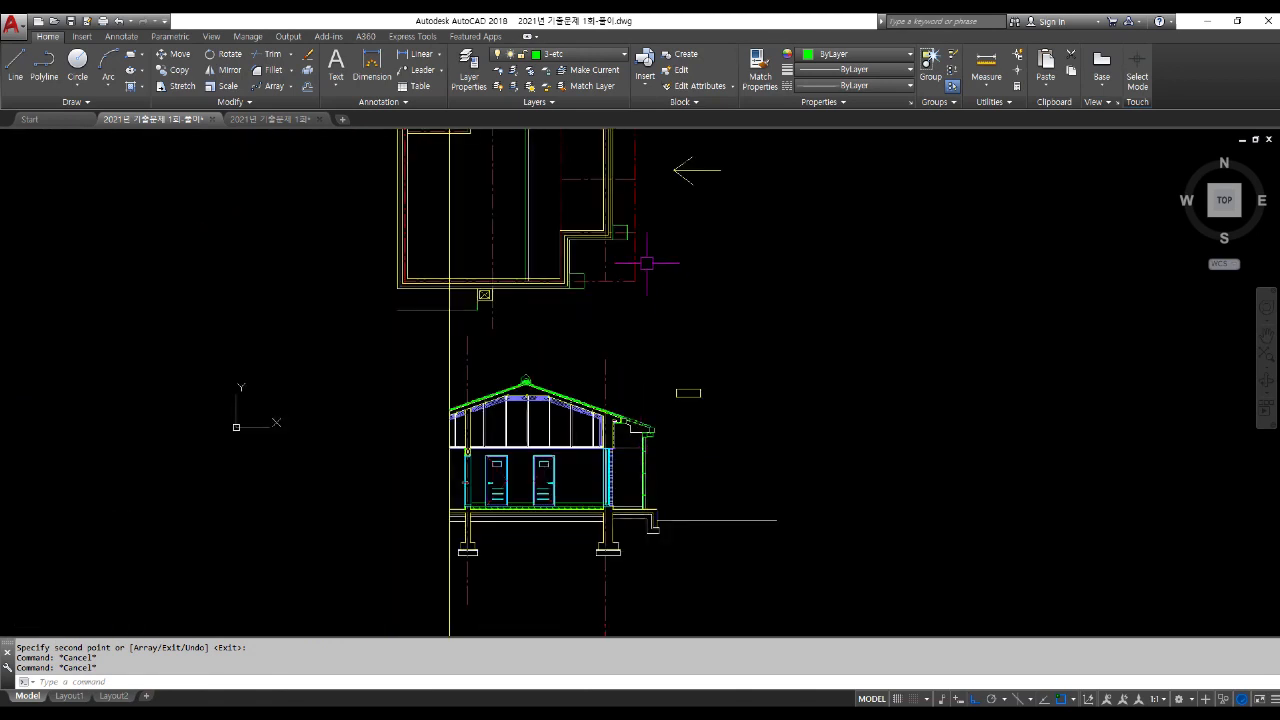
{"action": "scroll", "coordinate": [616, 445], "scroll_direction": "up", "scroll_amount": 5}
{"action": "type", "text": "l"}
{"action": "key", "text": "Return"}
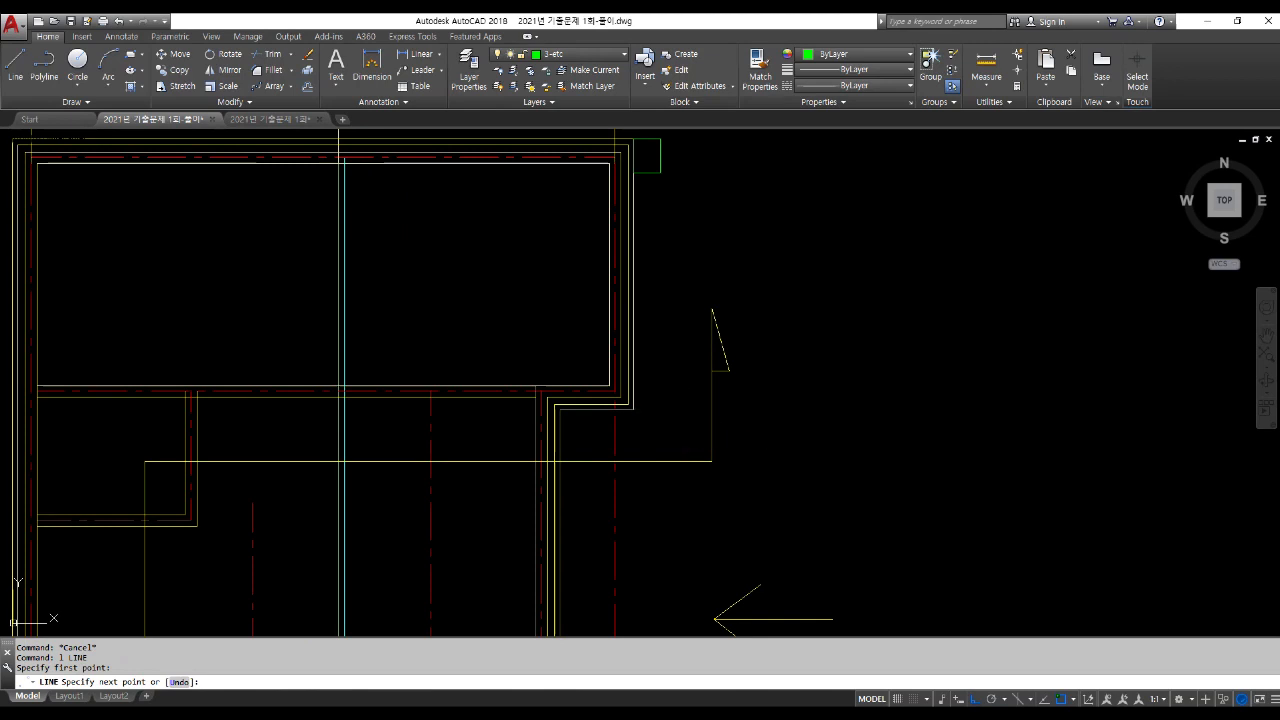
{"action": "left_click", "coordinate": [687, 410]}
{"action": "left_click", "coordinate": [705, 560]}
{"action": "key", "text": "Return"}
{"action": "scroll", "coordinate": [636, 425], "scroll_direction": "up", "scroll_amount": 4}
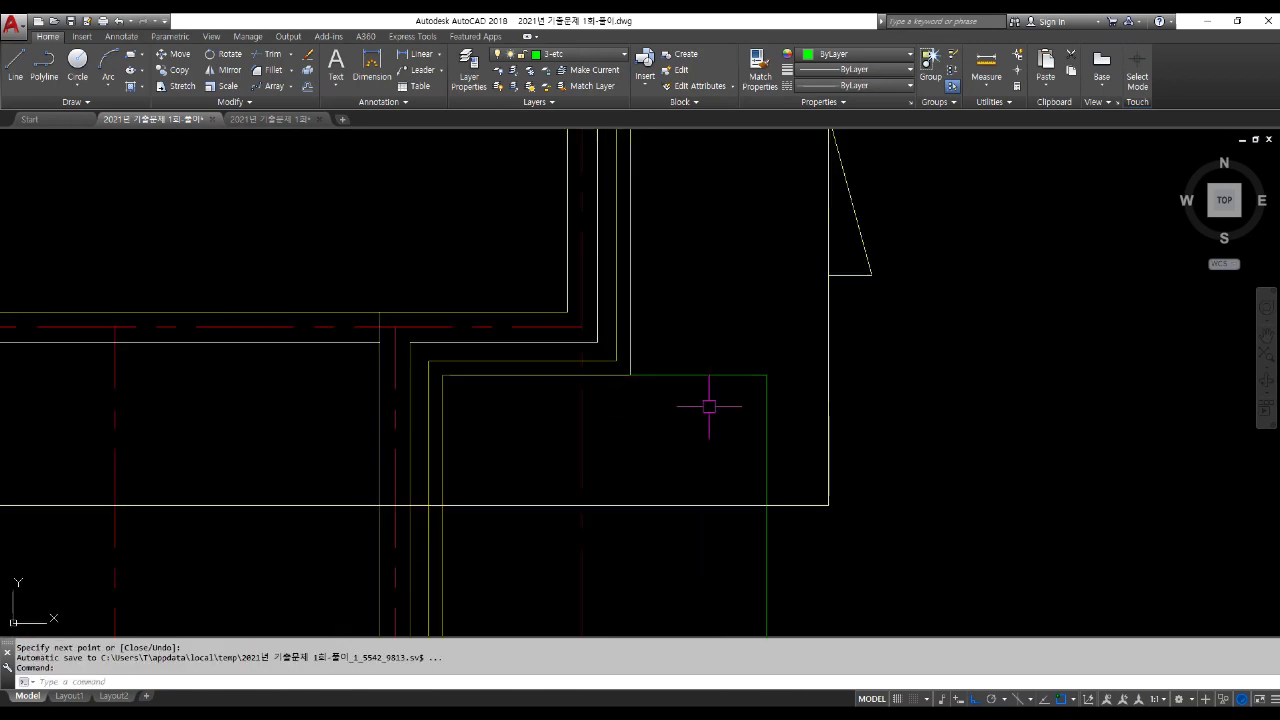
{"action": "scroll", "coordinate": [694, 370], "scroll_direction": "down", "scroll_amount": 8}
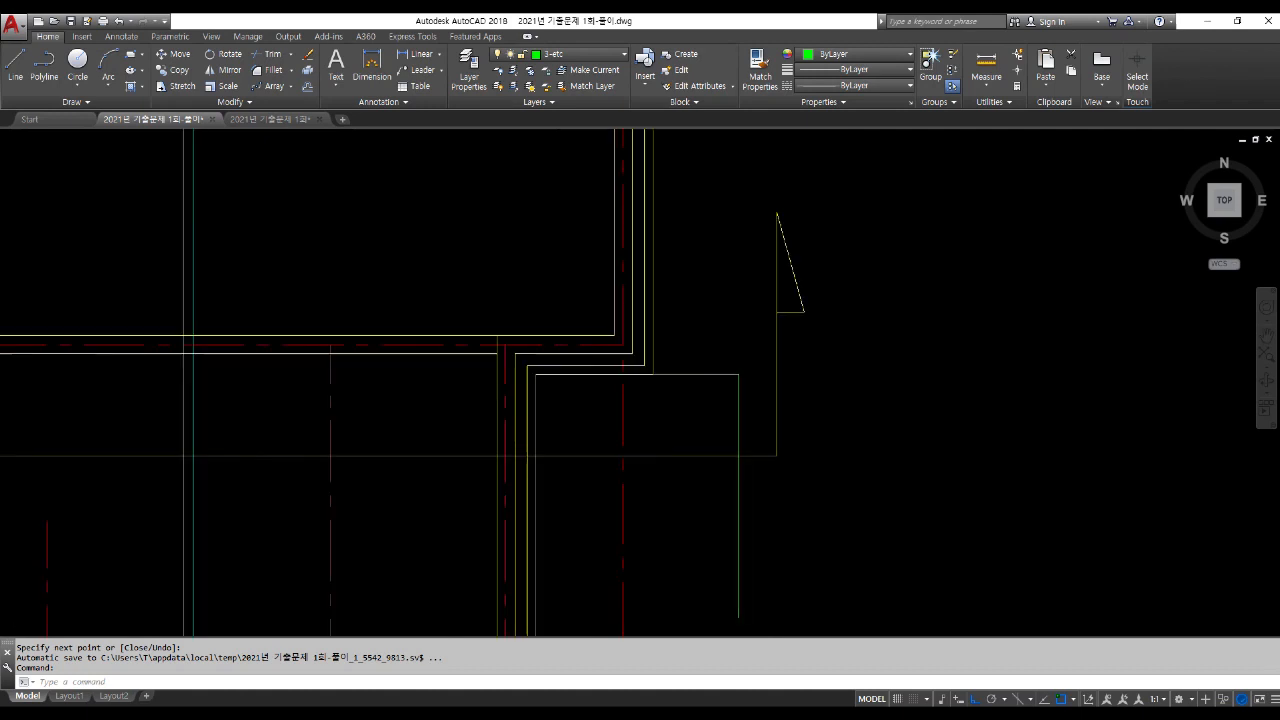
Step: In the section, draw a 900-long vertical line upward from the outer top corner of the porch floor
{"action": "scroll", "coordinate": [691, 490], "scroll_direction": "up", "scroll_amount": 5}
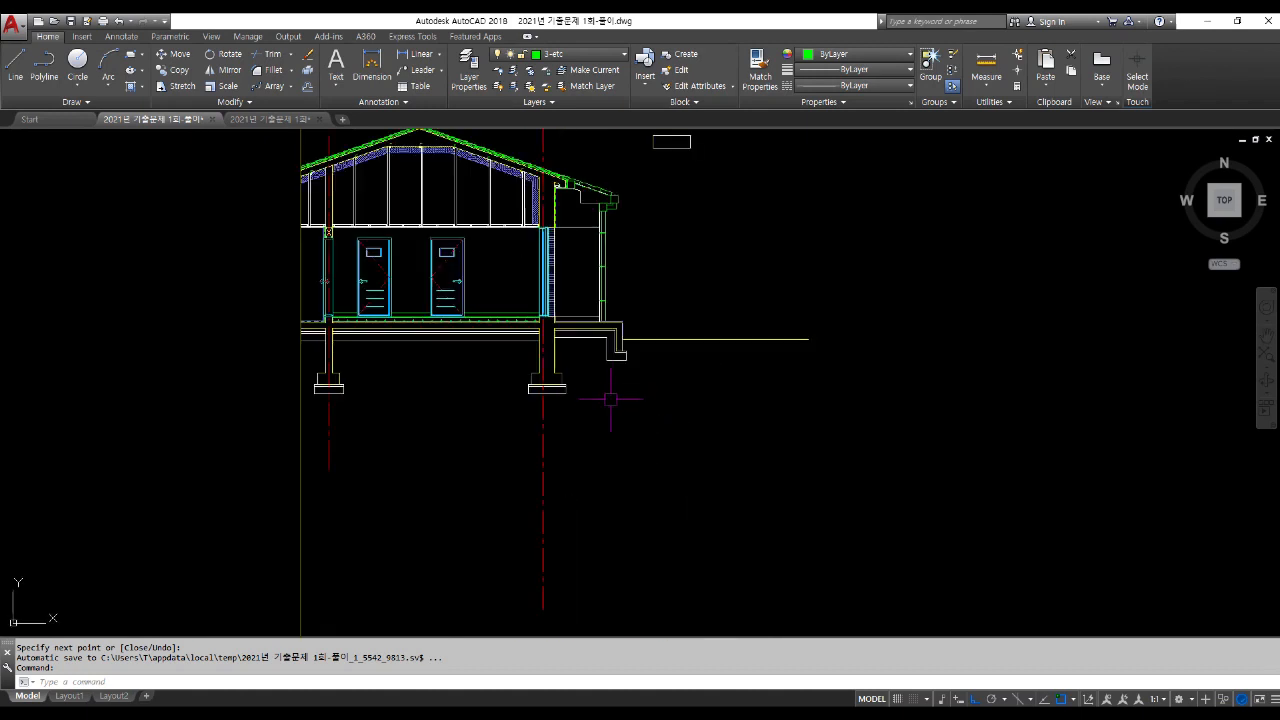
{"action": "scroll", "coordinate": [630, 310], "scroll_direction": "up", "scroll_amount": 8}
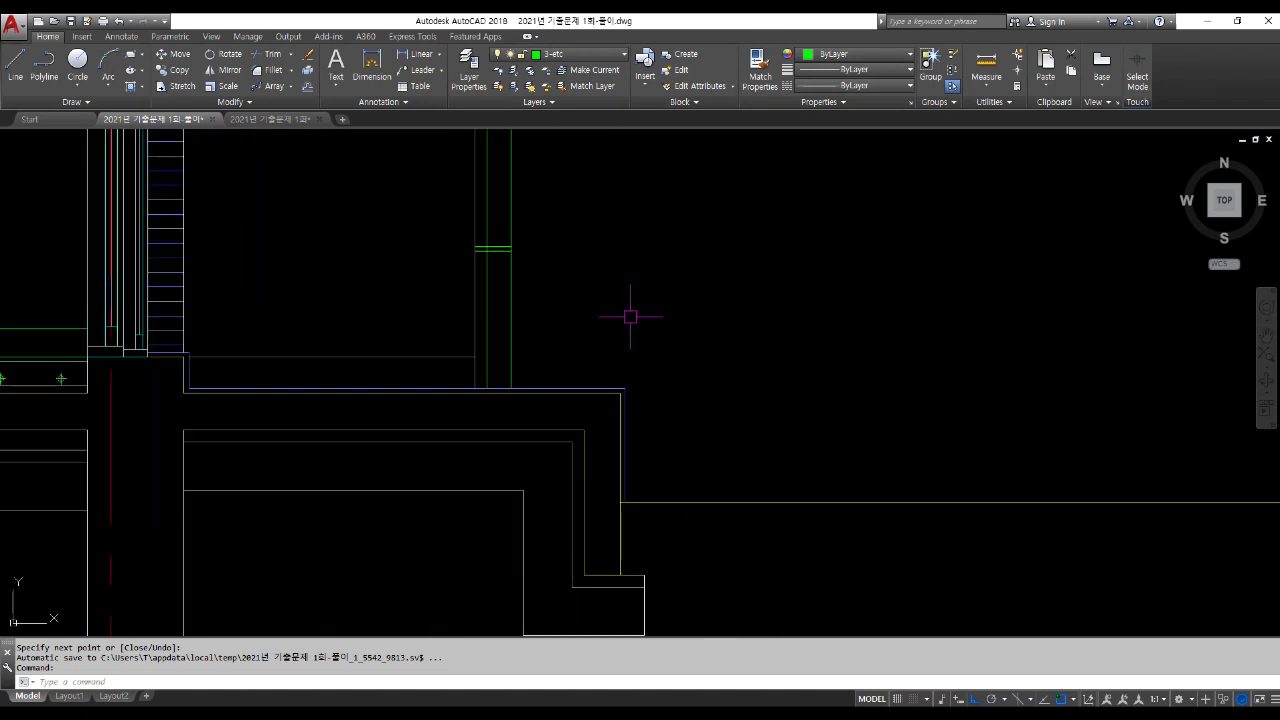
{"action": "type", "text": "l"}
{"action": "key", "text": "Return"}
{"action": "scroll", "coordinate": [617, 392], "scroll_direction": "up", "scroll_amount": 5}
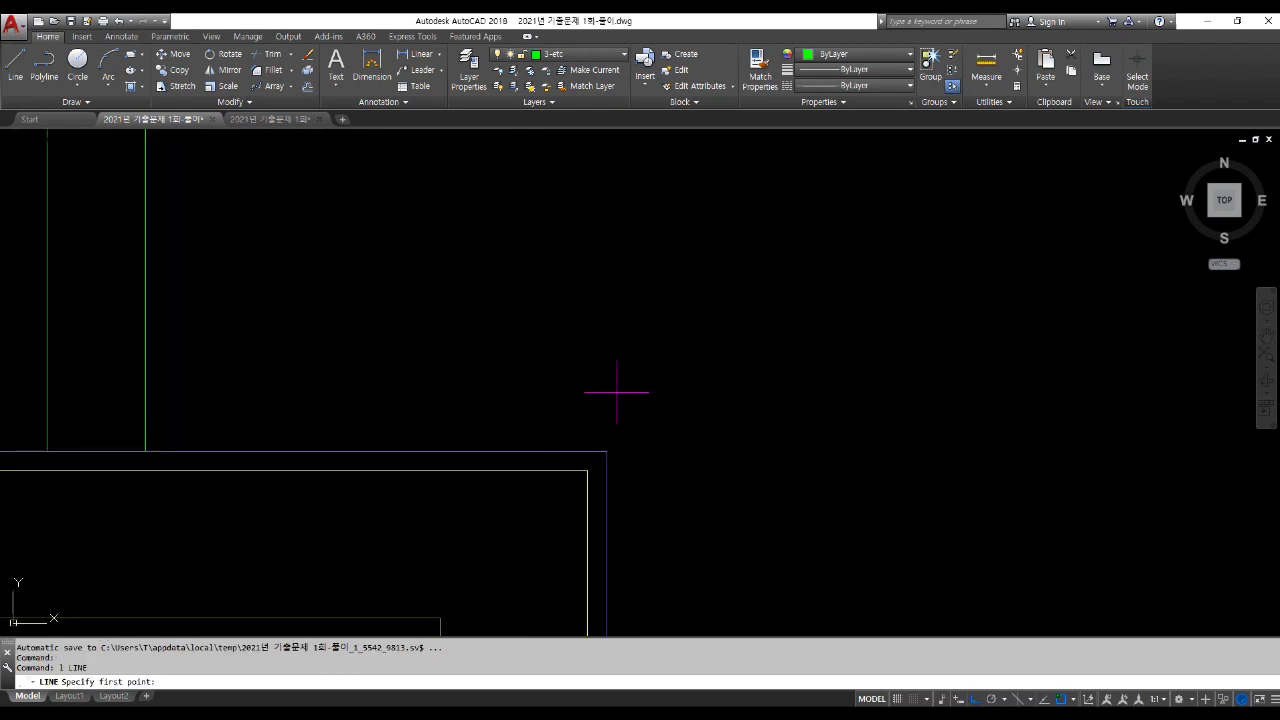
{"action": "left_click", "coordinate": [606, 451]}
{"action": "scroll", "coordinate": [612, 380], "scroll_direction": "down", "scroll_amount": 2}
{"action": "type", "text": "90"}
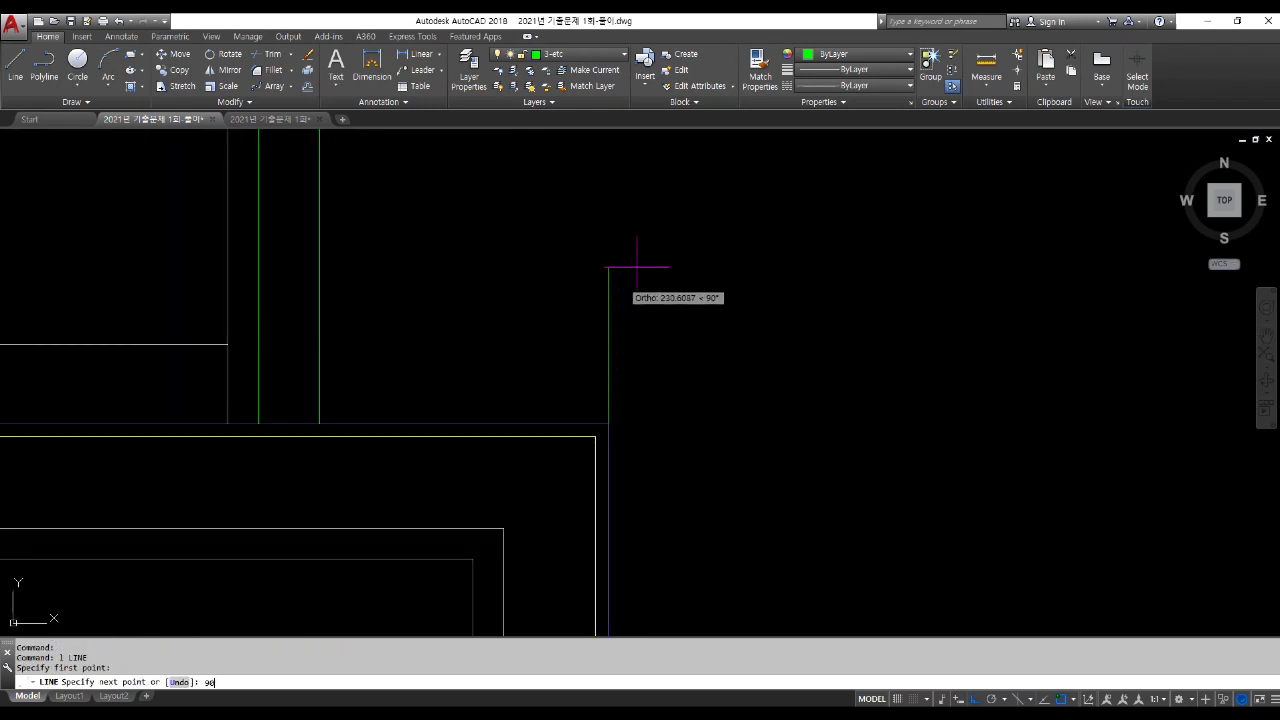
{"action": "type", "text": "0"}
{"action": "key", "text": "Return"}
{"action": "key", "text": "Return"}
Step: Move the vertical line 50 inward from the porch edge
{"action": "scroll", "coordinate": [682, 494], "scroll_direction": "down", "scroll_amount": 2}
{"action": "middle_click_drag", "start_coordinate": [624, 580], "coordinate": [619, 595]}
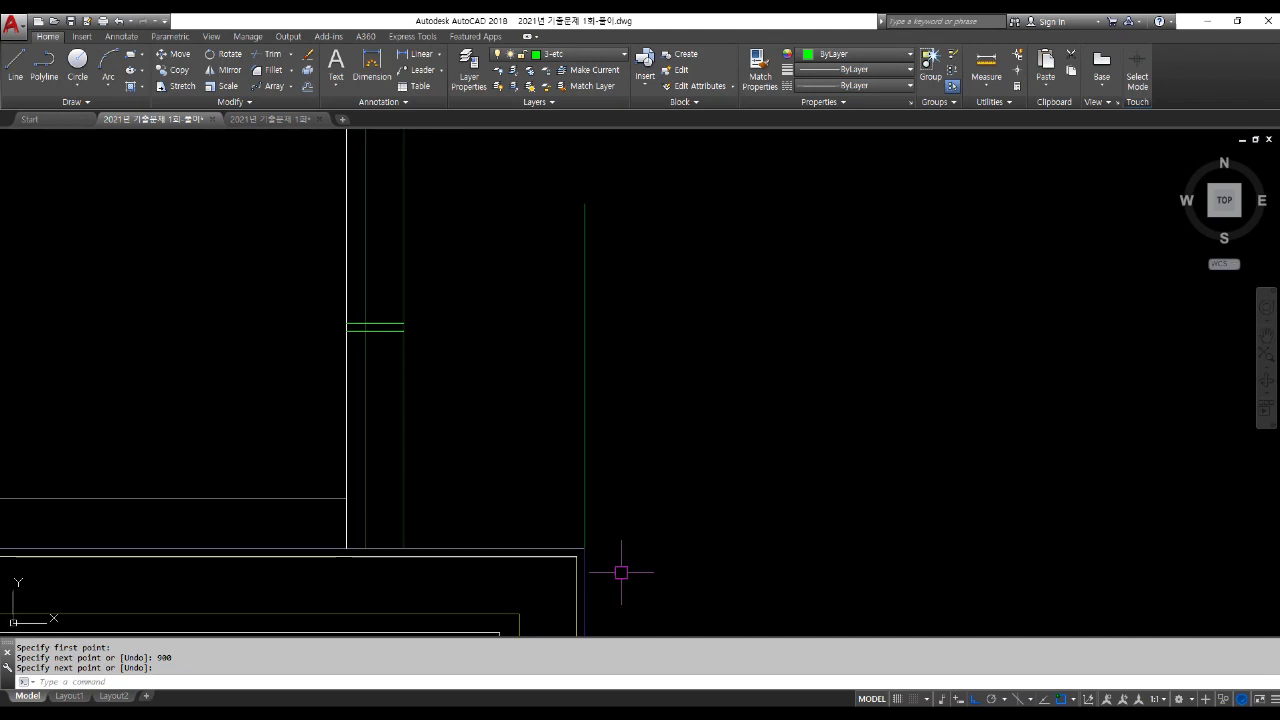
{"action": "type", "text": "m"}
{"action": "key", "text": "space"}
{"action": "left_click", "coordinate": [615, 471]}
{"action": "left_click", "coordinate": [542, 400]}
{"action": "key", "text": "space"}
{"action": "left_click", "coordinate": [908, 436]}
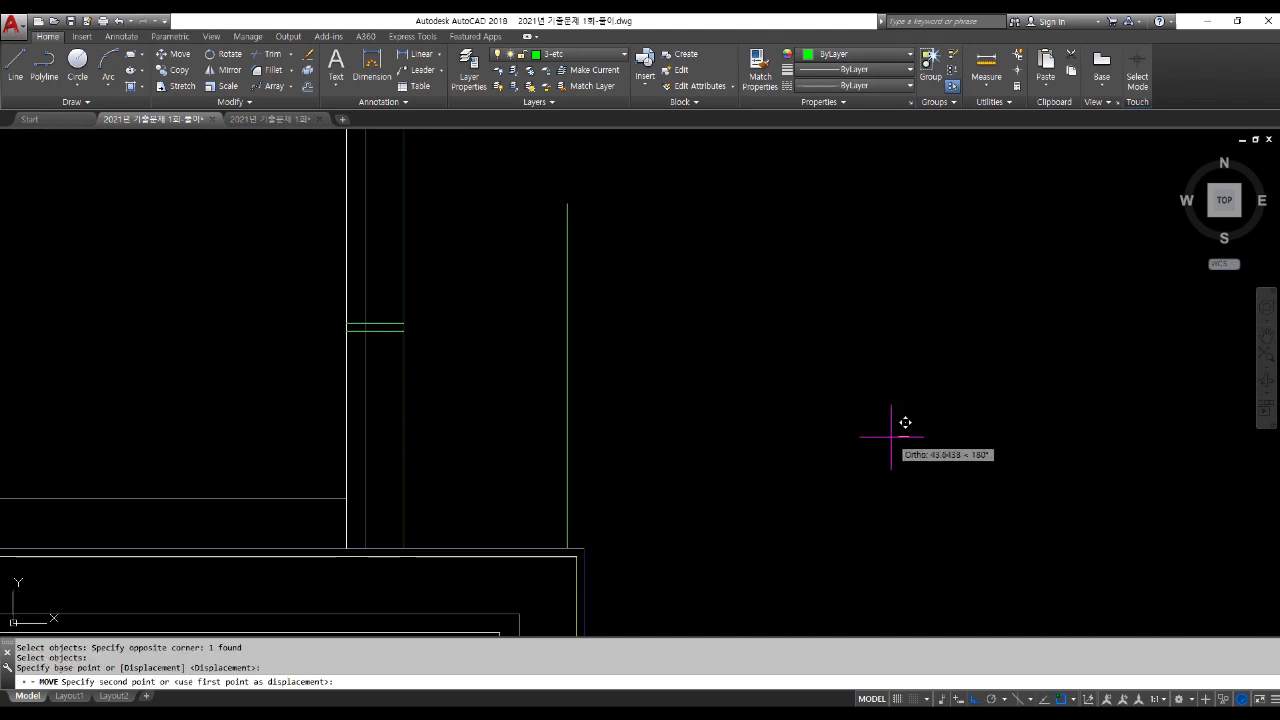
{"action": "type", "text": "50"}
{"action": "key", "text": "Return"}
{"action": "scroll", "coordinate": [728, 508], "scroll_direction": "down", "scroll_amount": 2}
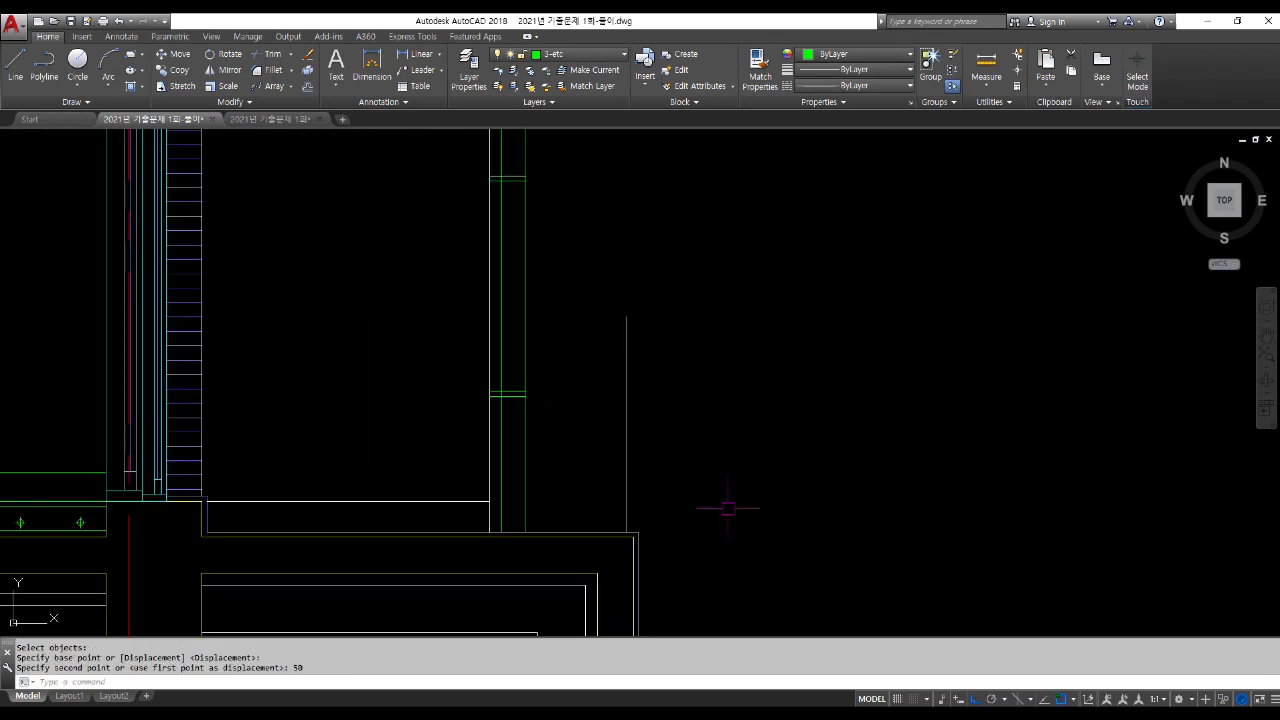
Step: Offset the vertical line by 30 toward the wall to form a railing post
{"action": "type", "text": "o"}
{"action": "key", "text": "space"}
{"action": "type", "text": "30"}
{"action": "key", "text": "Return"}
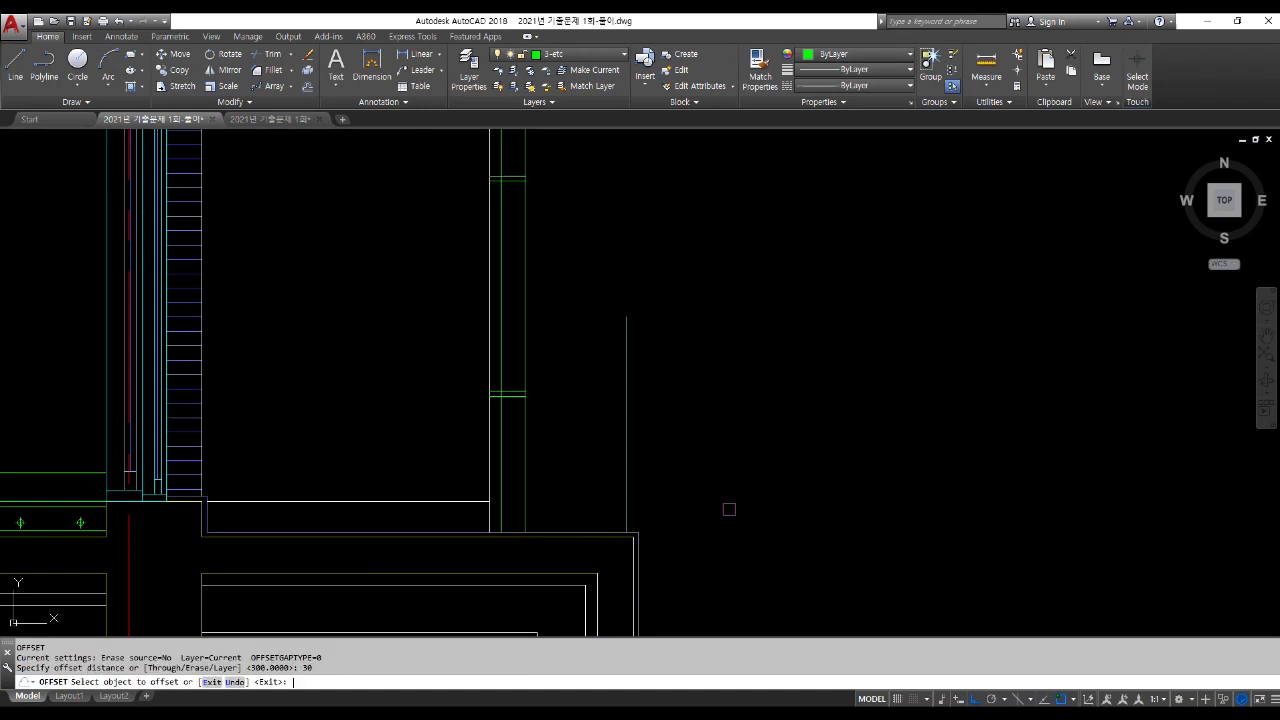
{"action": "left_click", "coordinate": [626, 424]}
{"action": "left_click", "coordinate": [582, 420]}
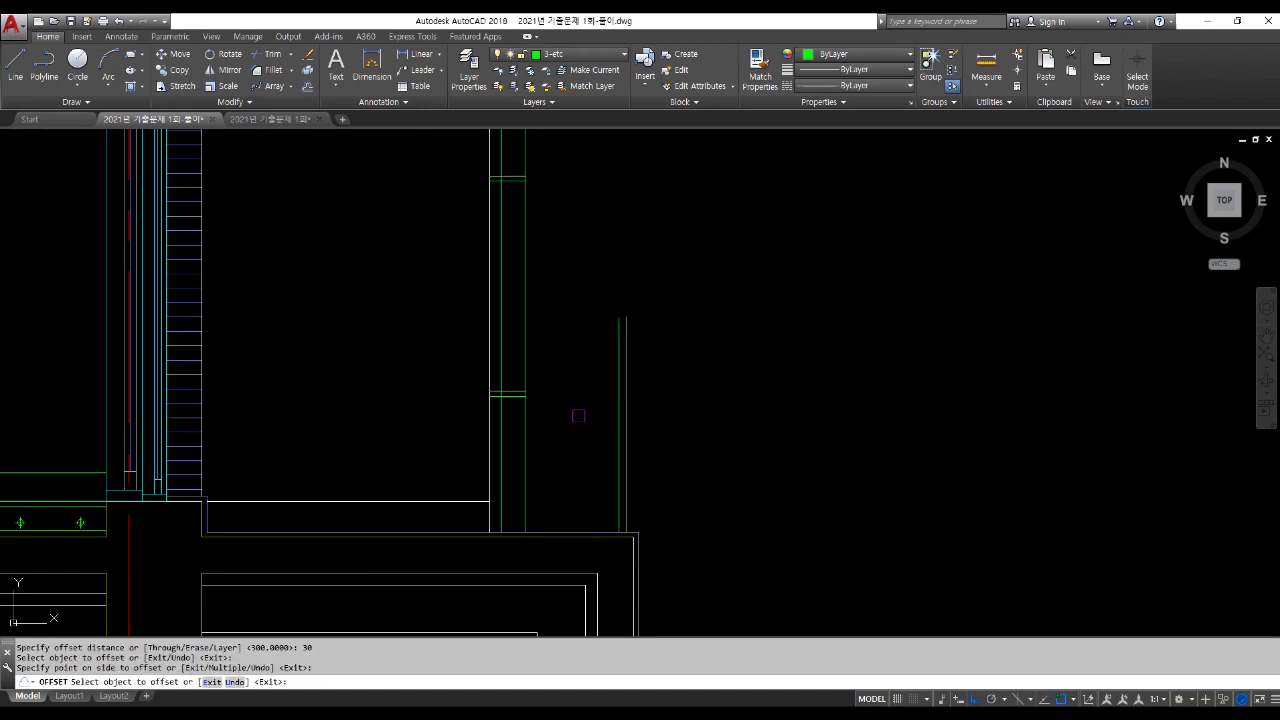
{"action": "key", "text": "space"}
{"action": "key", "text": "Escape"}
{"action": "key", "text": "Escape"}
Step: Copy the two post lines toward the wall at distances of 300, 600 and 900
{"action": "type", "text": "c"}
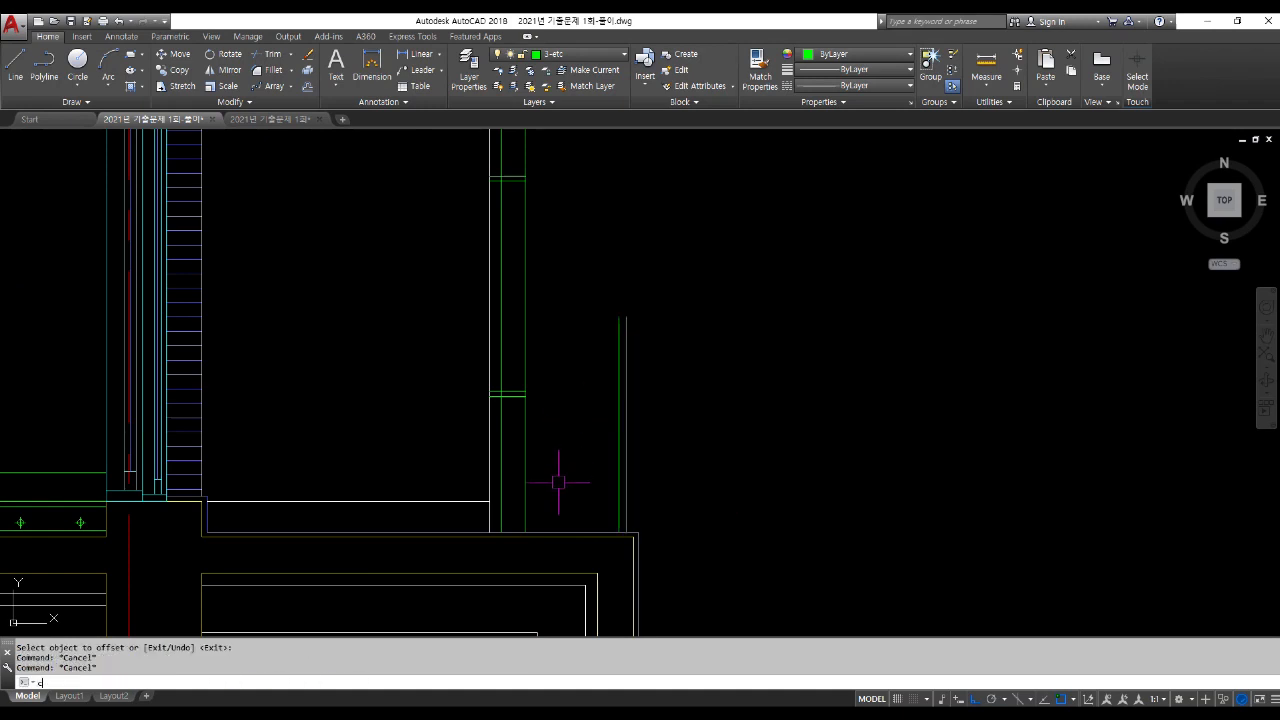
{"action": "type", "text": "o"}
{"action": "key", "text": "space"}
{"action": "left_click", "coordinate": [660, 450]}
{"action": "left_click", "coordinate": [596, 470]}
{"action": "key", "text": "space"}
{"action": "left_click", "coordinate": [900, 438]}
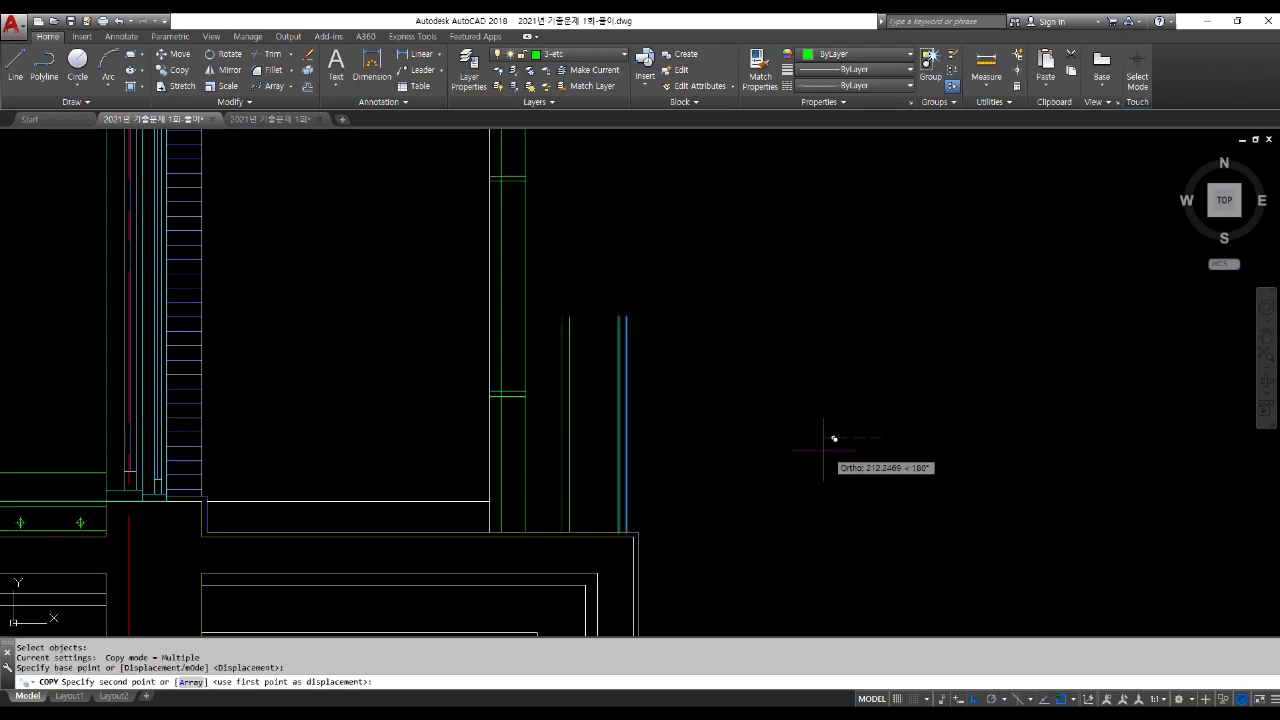
{"action": "type", "text": "300"}
{"action": "key", "text": "Return"}
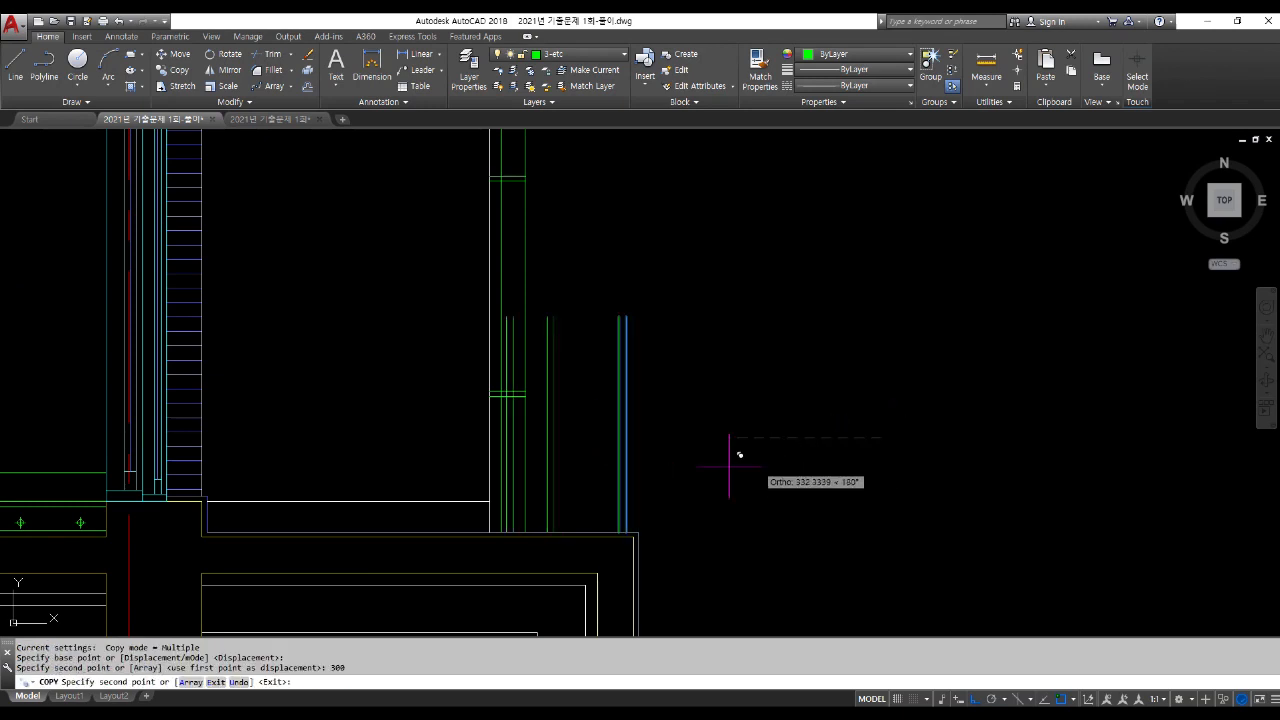
{"action": "type", "text": "600"}
{"action": "key", "text": "Return"}
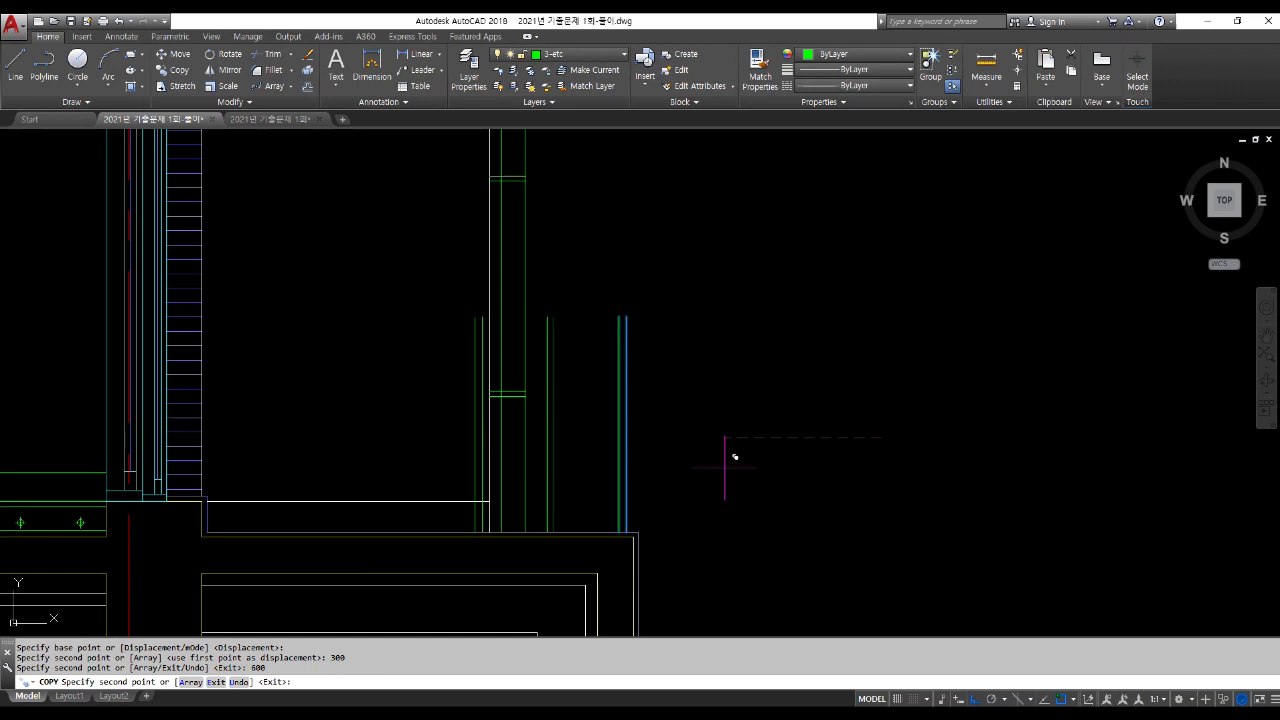
{"action": "type", "text": "900"}
{"action": "key", "text": "Return"}
{"action": "type", "text": "120"}
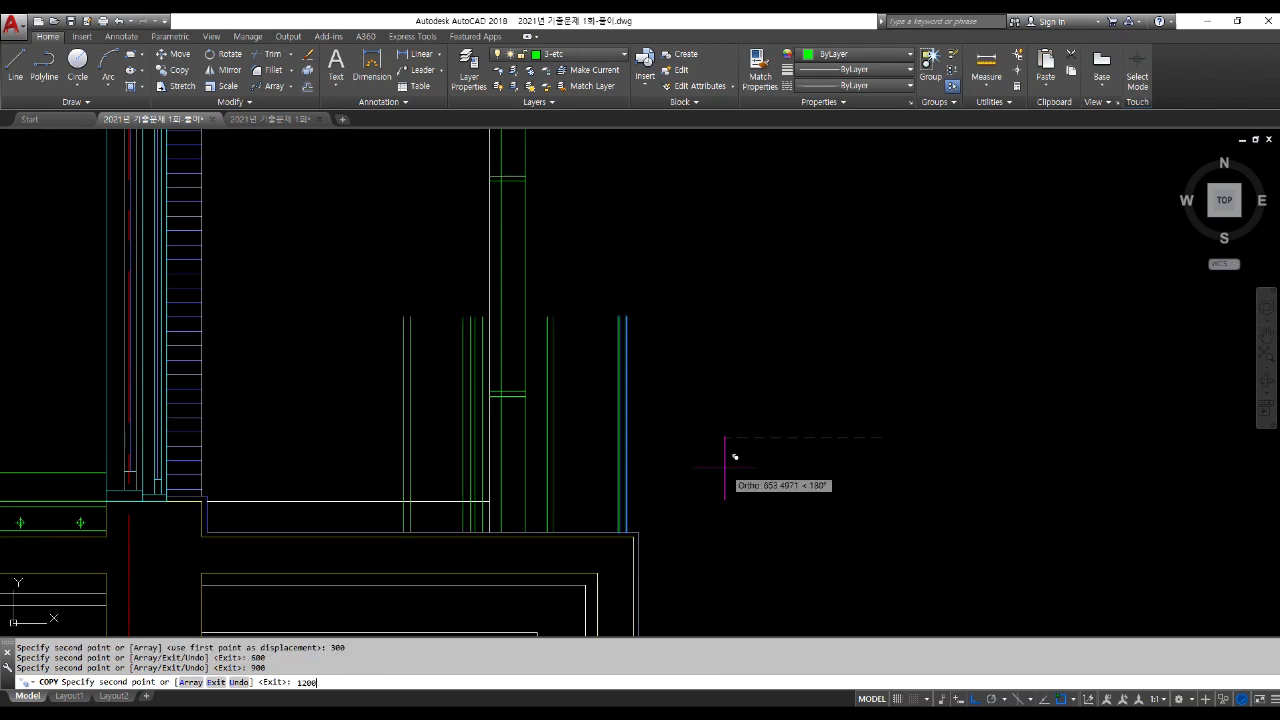
{"action": "type", "text": "0"}
{"action": "key", "text": "Escape"}
{"action": "key", "text": "Escape"}
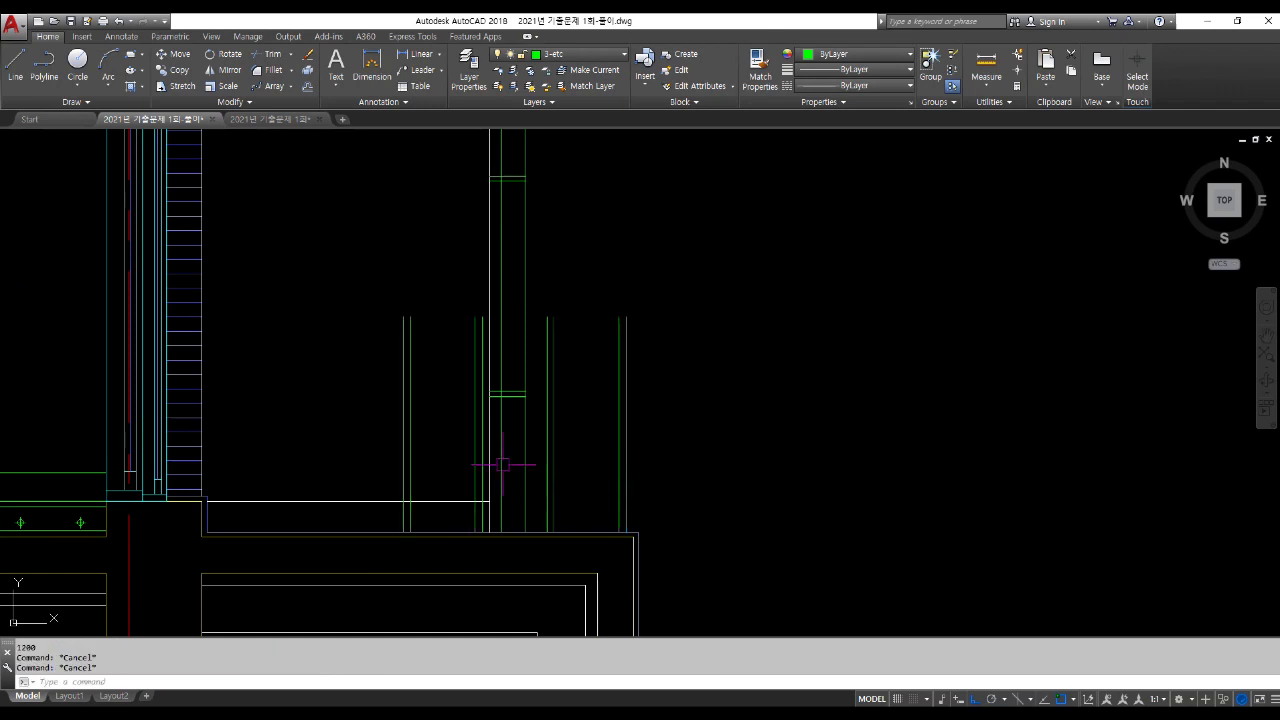
Step: Erase the post copies at 600 and 900, which lie past the wall line
{"action": "type", "text": "e"}
{"action": "key", "text": "Return"}
{"action": "left_click", "coordinate": [481, 392]}
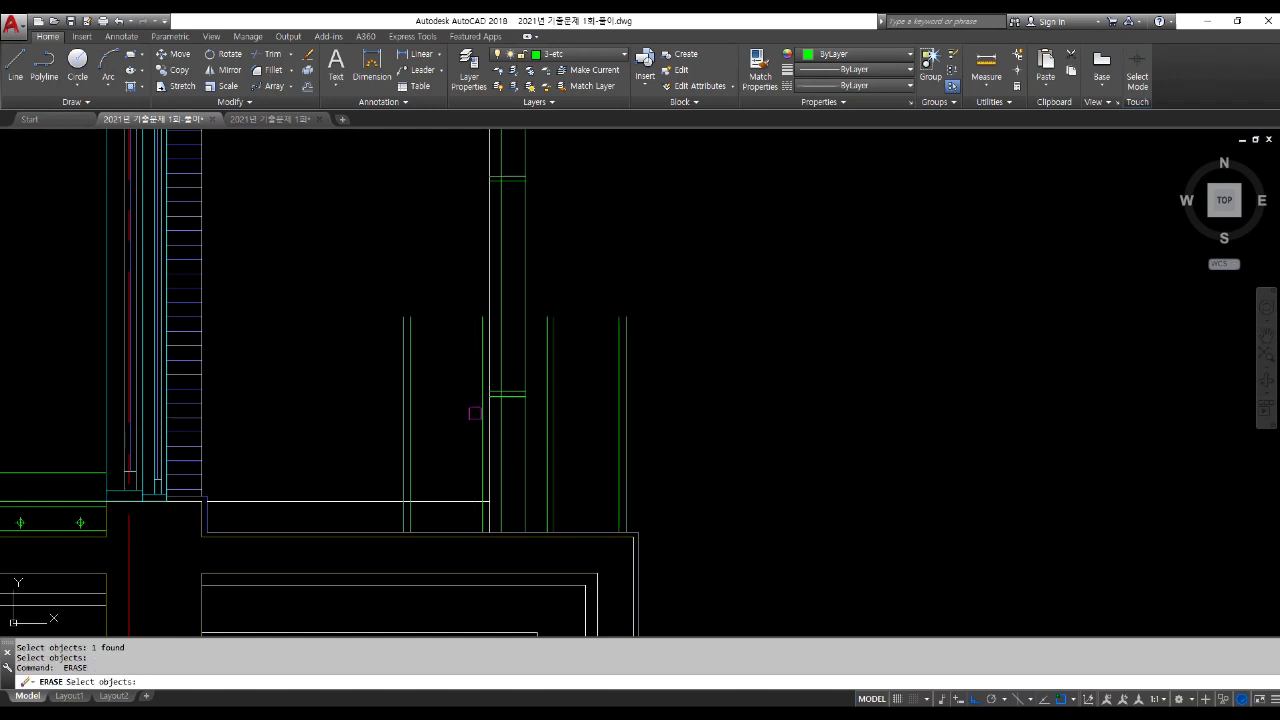
{"action": "left_click", "coordinate": [437, 414]}
{"action": "left_click", "coordinate": [325, 348]}
{"action": "key", "text": "Return"}
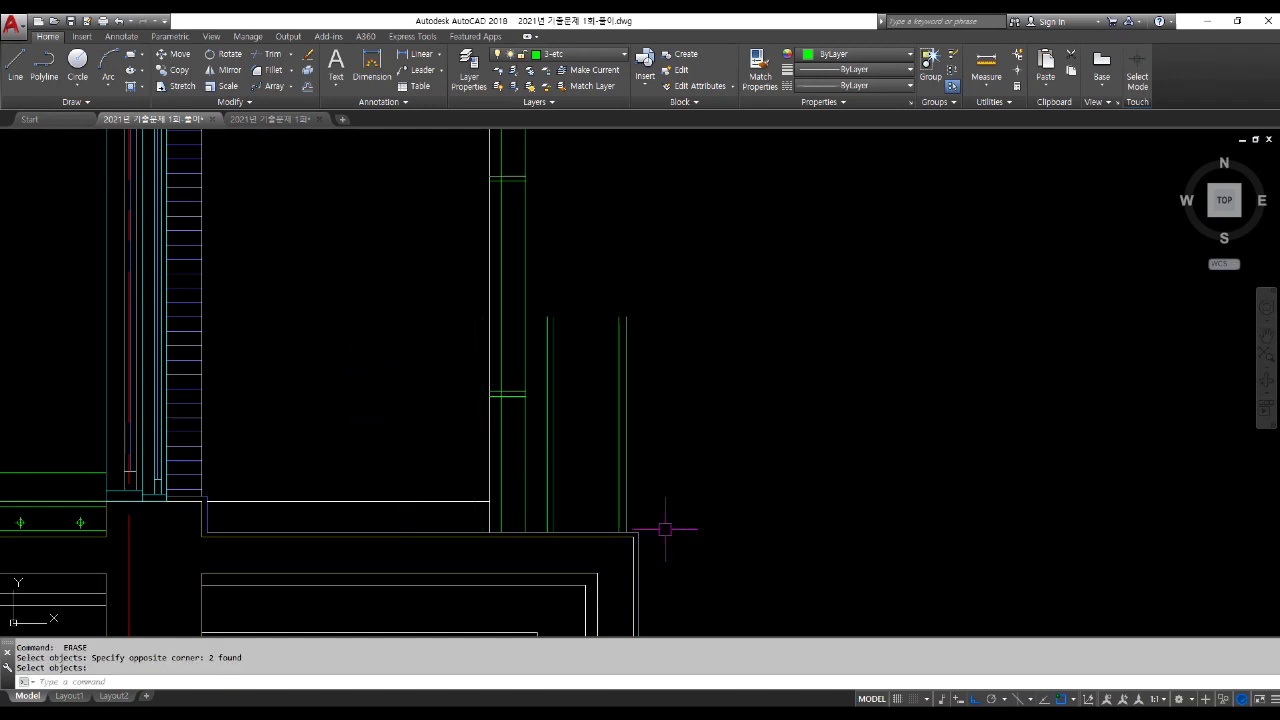
Step: Draw a horizontal line from the outer post's top end to the wall line
{"action": "scroll", "coordinate": [489, 242], "scroll_direction": "up", "scroll_amount": 2}
{"action": "type", "text": "l"}
{"action": "key", "text": "Return"}
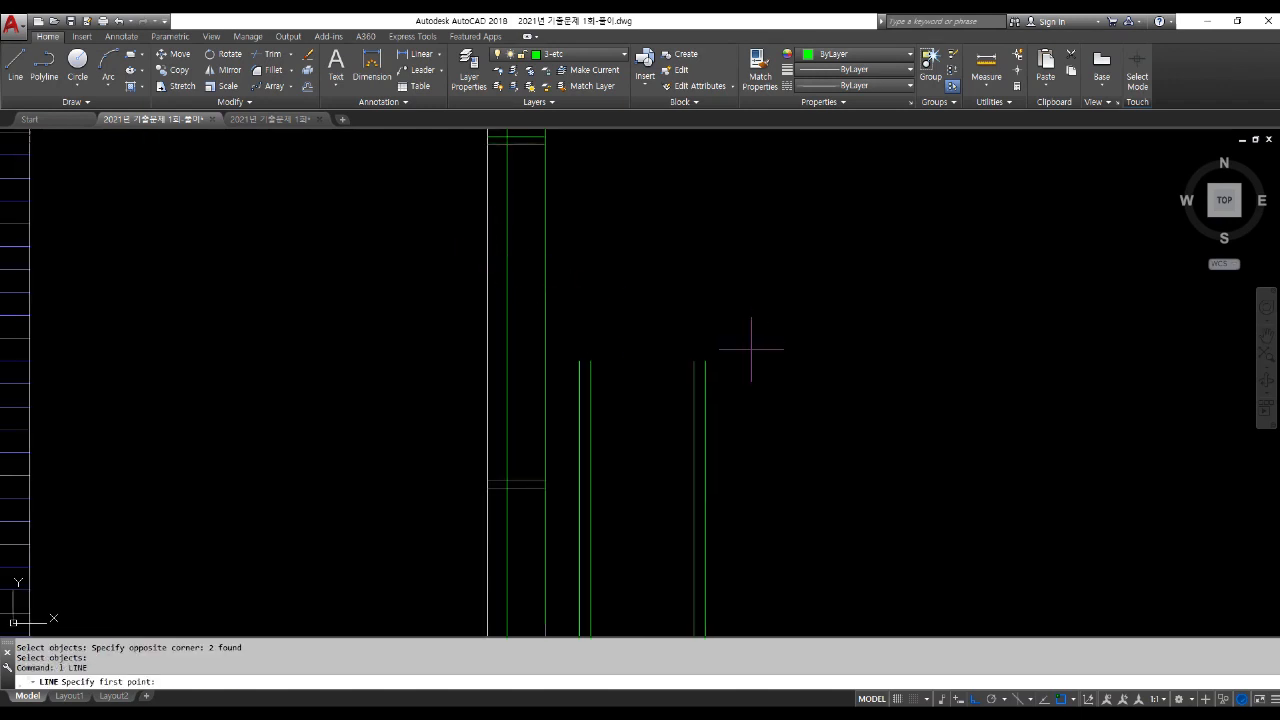
{"action": "left_click", "coordinate": [705, 361]}
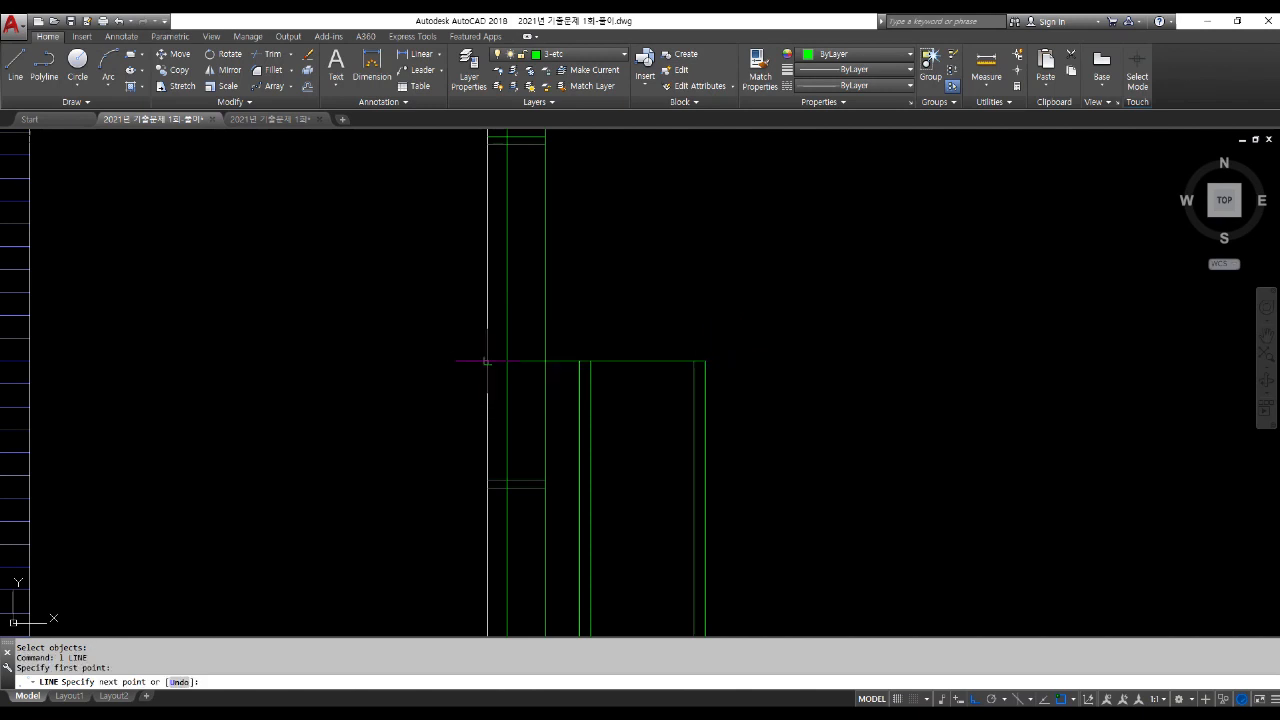
{"action": "left_click", "coordinate": [489, 361]}
{"action": "key", "text": "Escape"}
{"action": "key", "text": "Escape"}
Step: Offset the horizontal rail line 50 upward to form the handrail
{"action": "type", "text": "o"}
{"action": "key", "text": "Return"}
{"action": "type", "text": "50"}
{"action": "key", "text": "Return"}
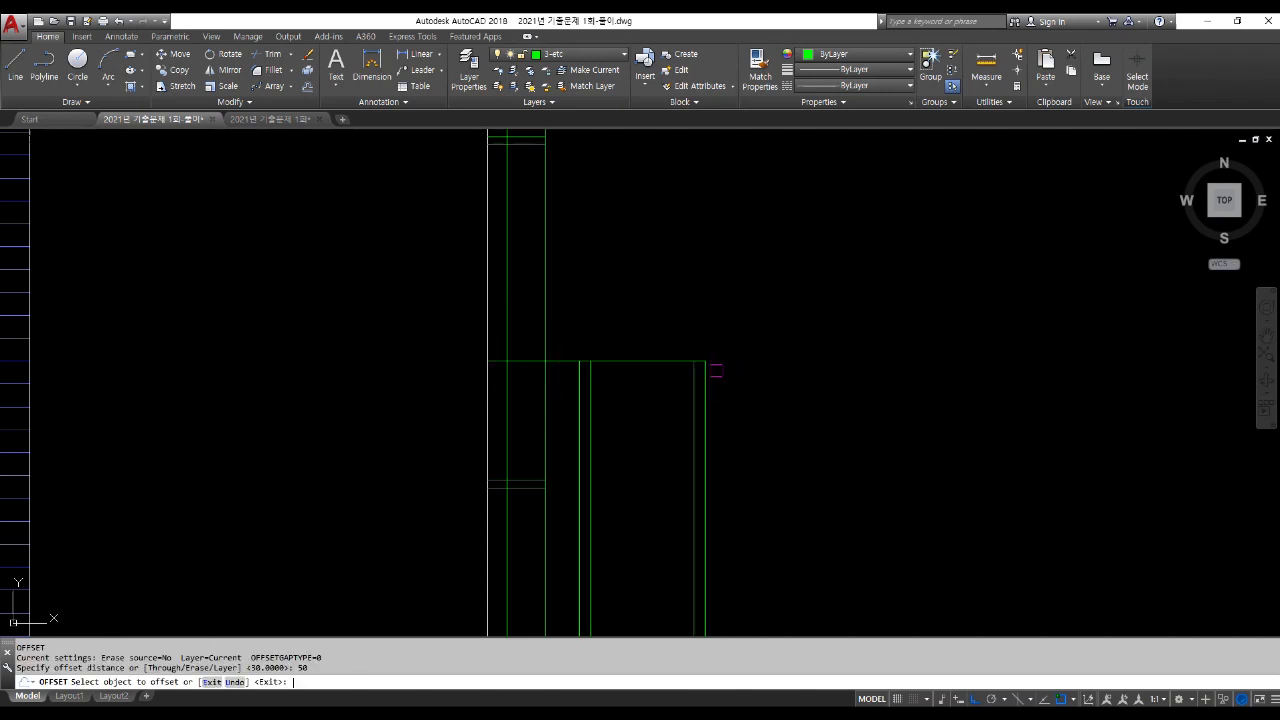
{"action": "left_click", "coordinate": [634, 366]}
{"action": "left_click", "coordinate": [548, 276]}
{"action": "key", "text": "Return"}
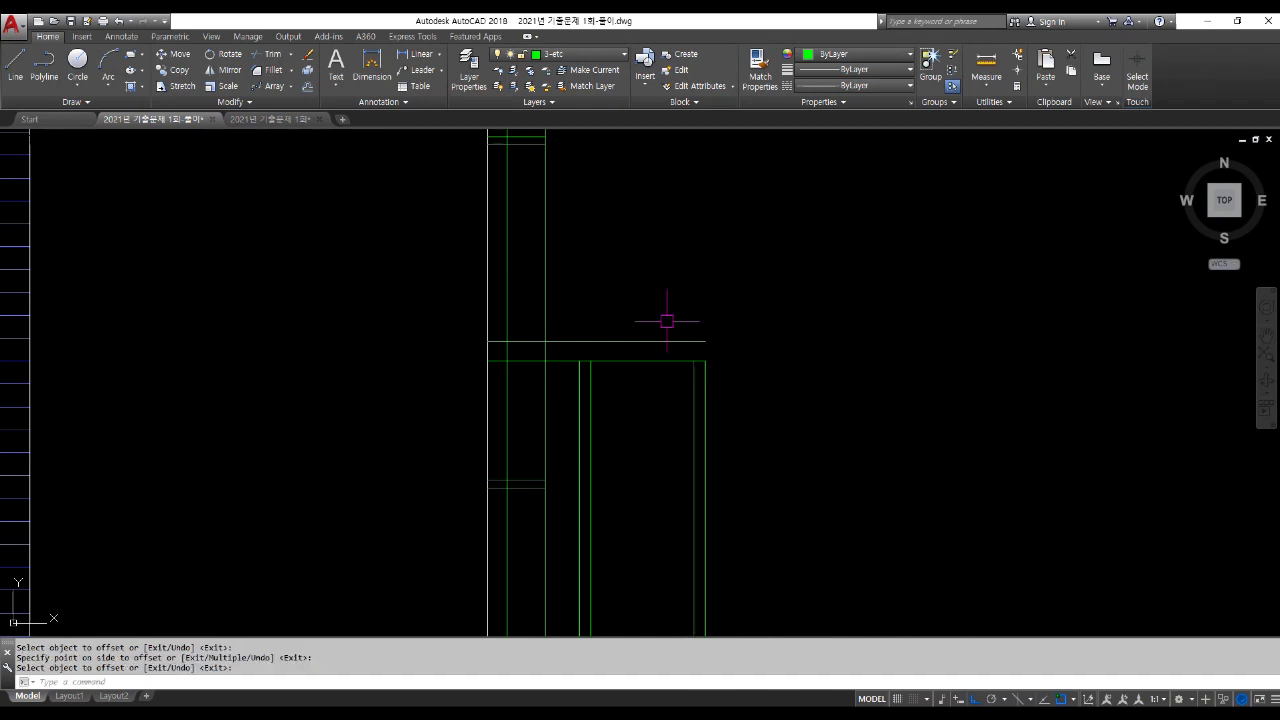
Step: Fillet the upper and lower handrail lines to round off the rail's outer end
{"action": "type", "text": "f"}
{"action": "key", "text": "Return"}
{"action": "left_click", "coordinate": [671, 340]}
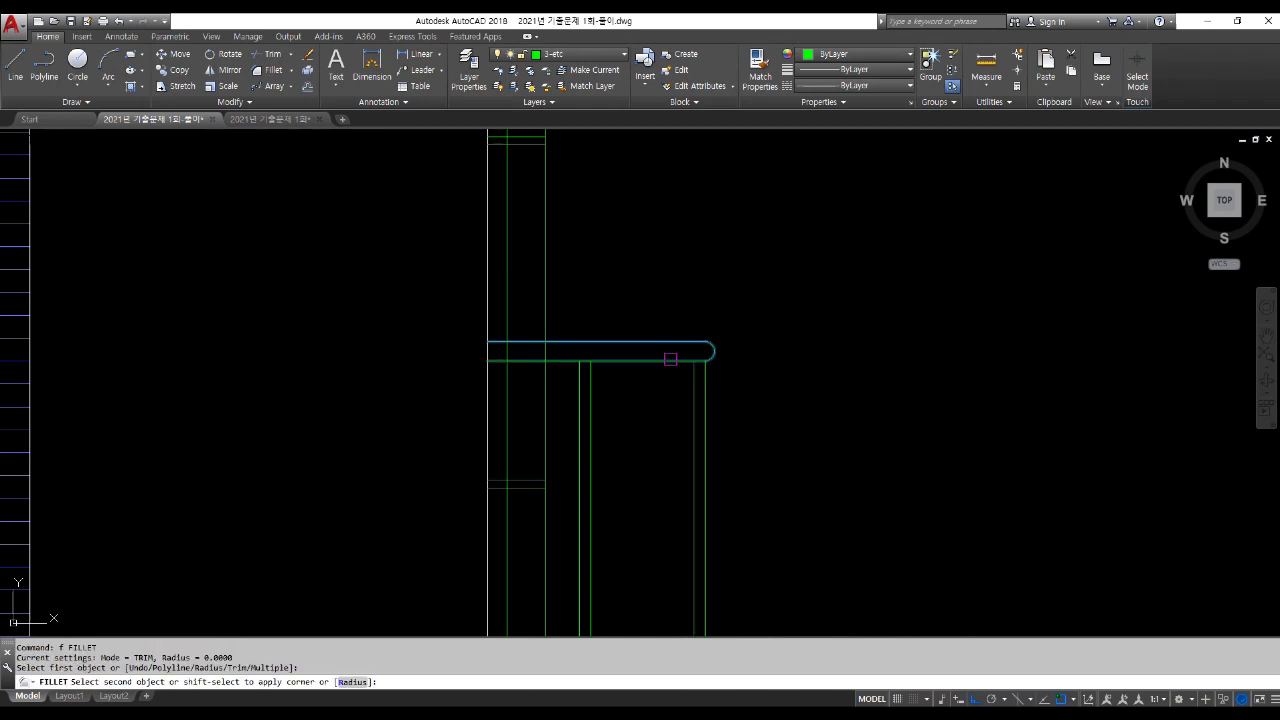
{"action": "left_click", "coordinate": [670, 359]}
{"action": "scroll", "coordinate": [737, 350], "scroll_direction": "down", "scroll_amount": 2}
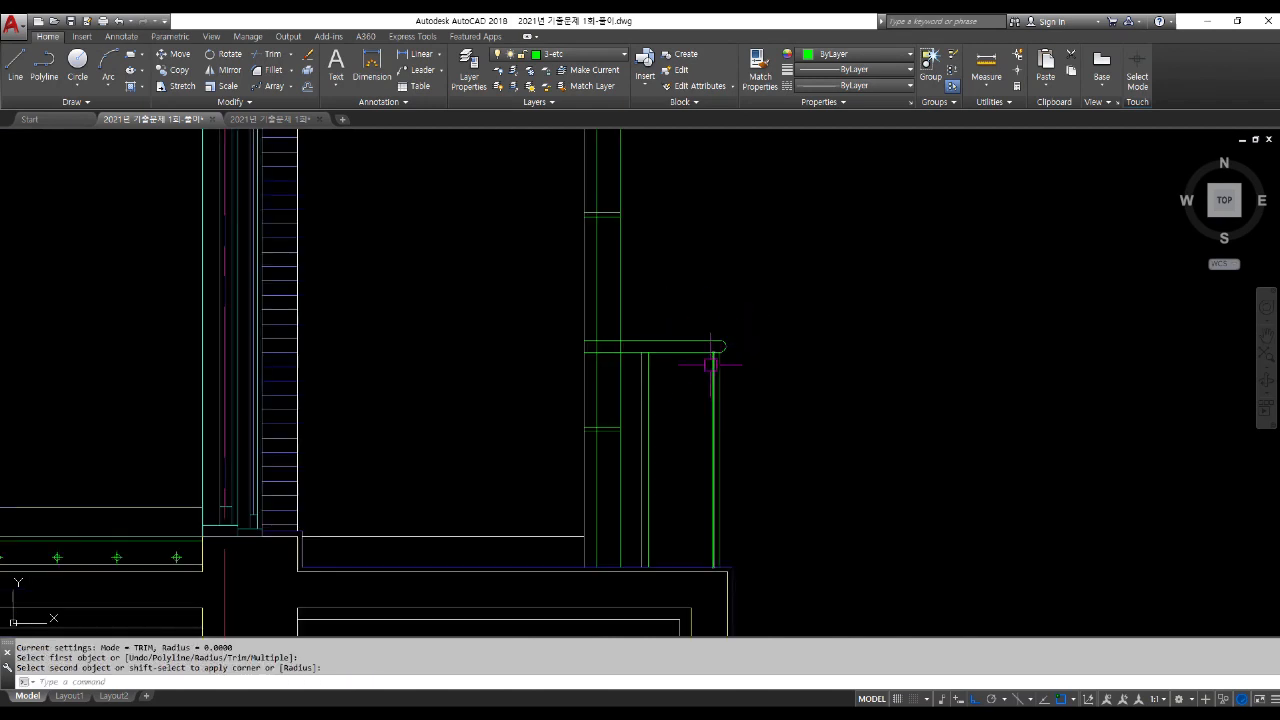
{"action": "scroll", "coordinate": [729, 340], "scroll_direction": "up", "scroll_amount": 3}
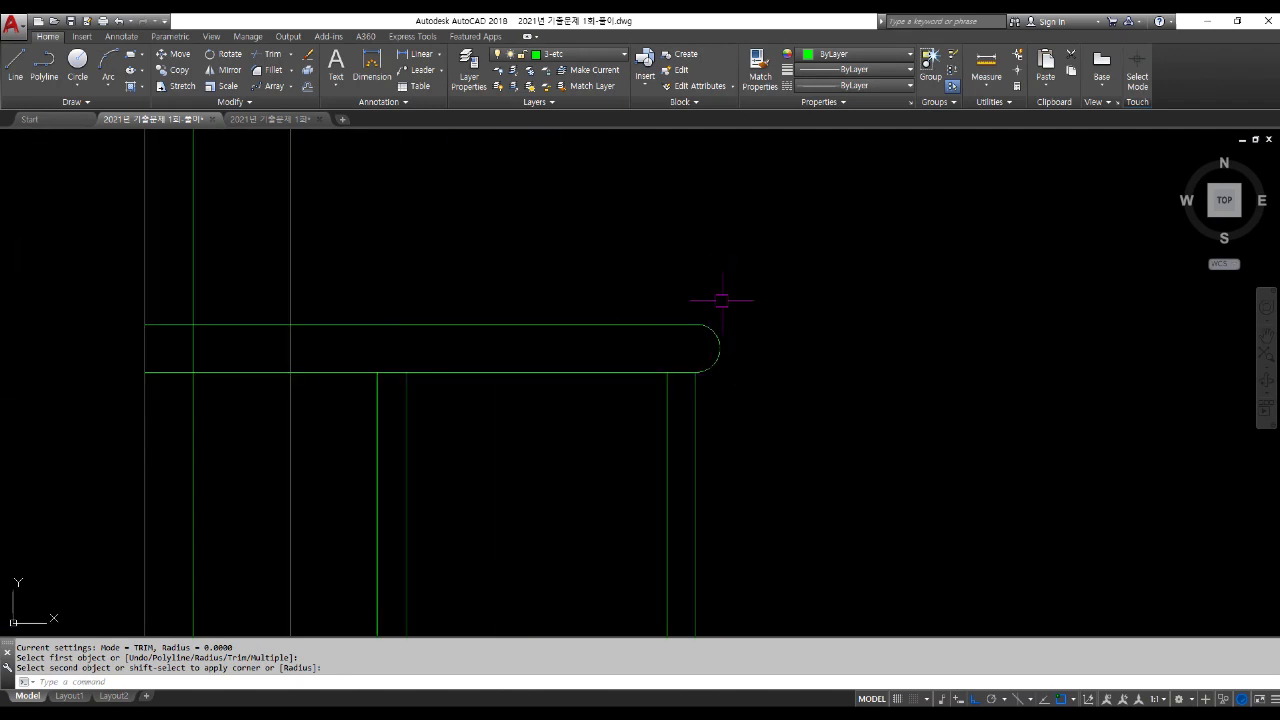
{"action": "scroll", "coordinate": [729, 315], "scroll_direction": "down", "scroll_amount": 1}
{"action": "type", "text": "tr"}
{"action": "key", "text": "Return"}
{"action": "key", "text": "Return"}
{"action": "key", "text": "Escape"}
{"action": "key", "text": "Escape"}
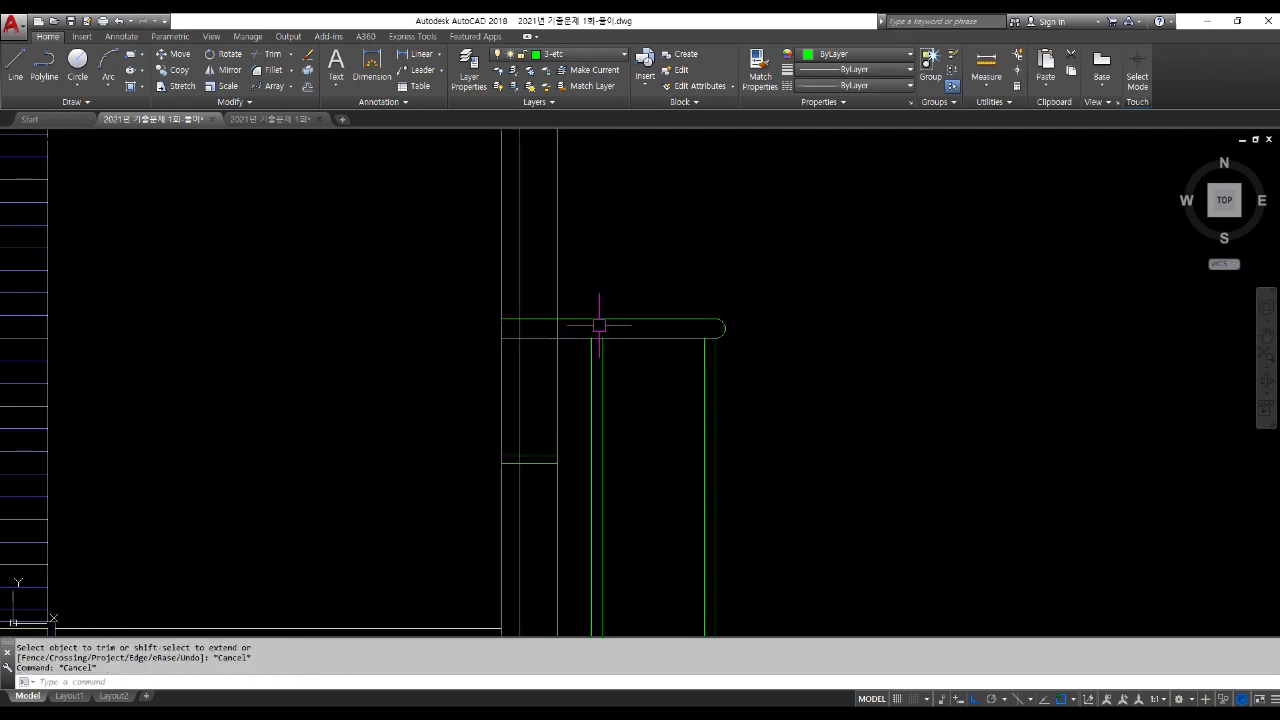
Step: Copy both handrail lines 200 downward to form the lower rail of the porch railing
{"action": "type", "text": "co"}
{"action": "key", "text": "Return"}
{"action": "left_click", "coordinate": [624, 322]}
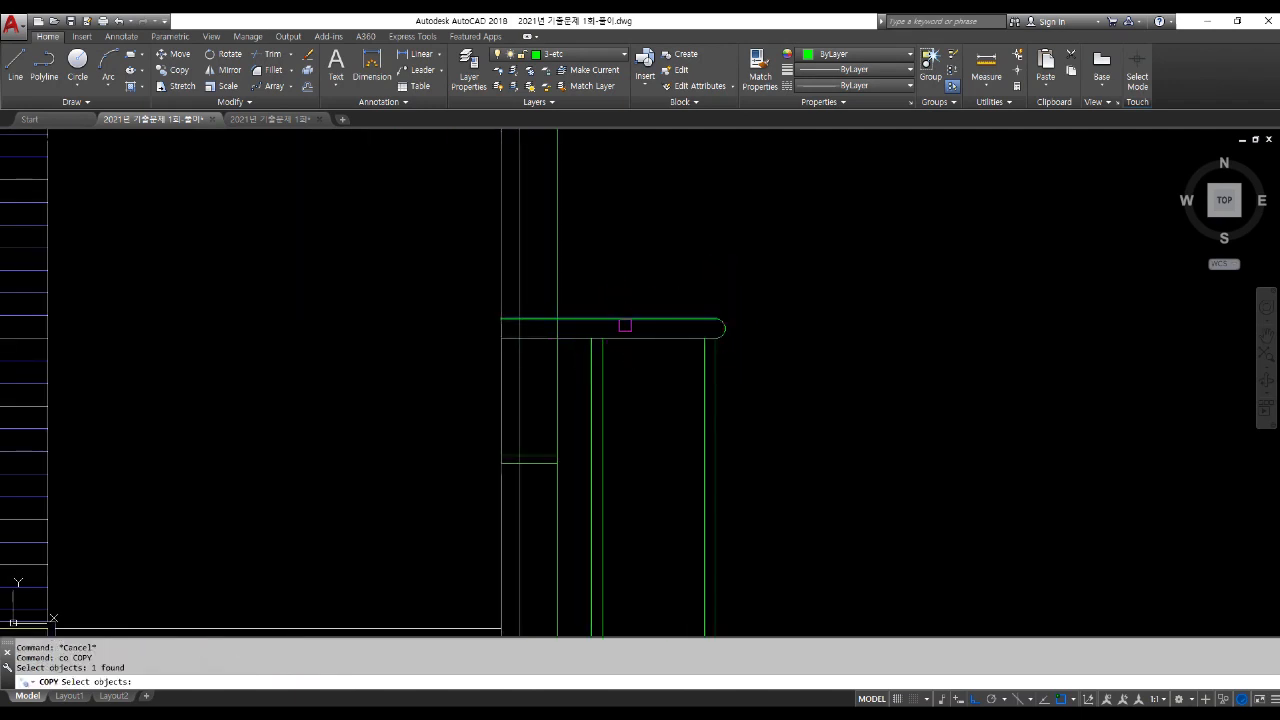
{"action": "left_click", "coordinate": [634, 336]}
{"action": "key", "text": "Return"}
{"action": "left_click", "coordinate": [921, 318]}
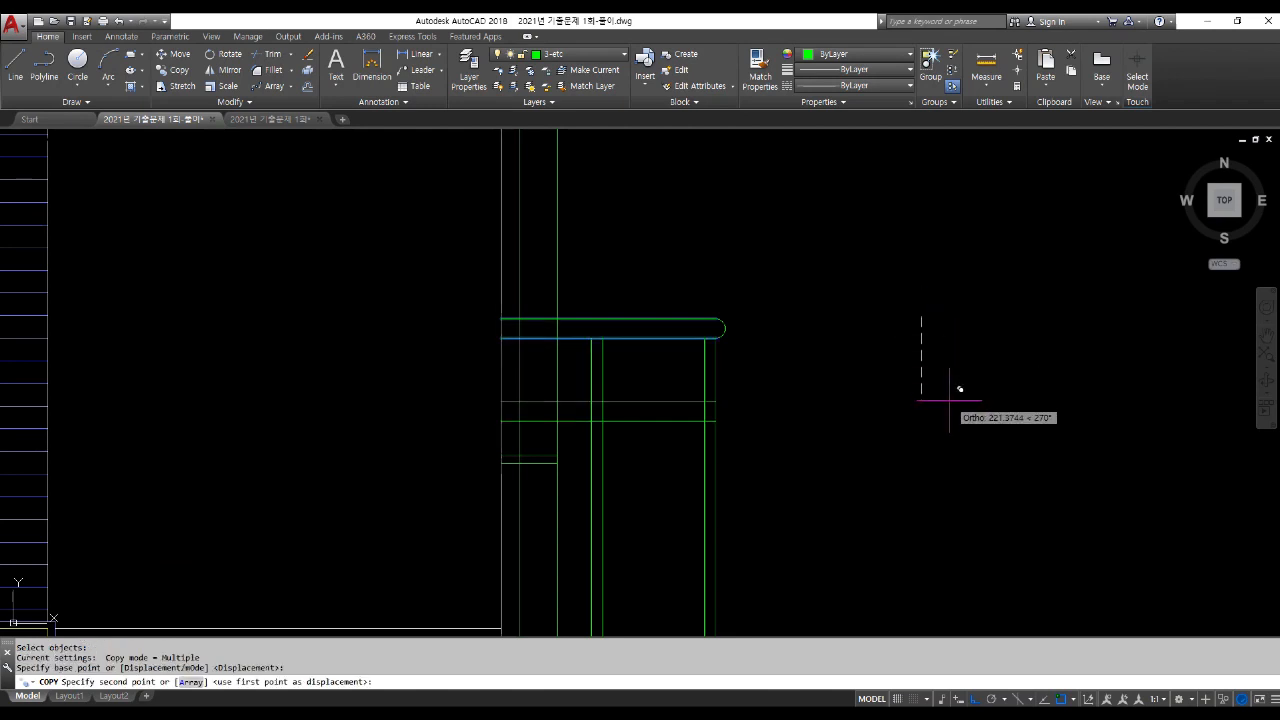
{"action": "type", "text": "200"}
{"action": "key", "text": "Return"}
{"action": "key", "text": "Return"}
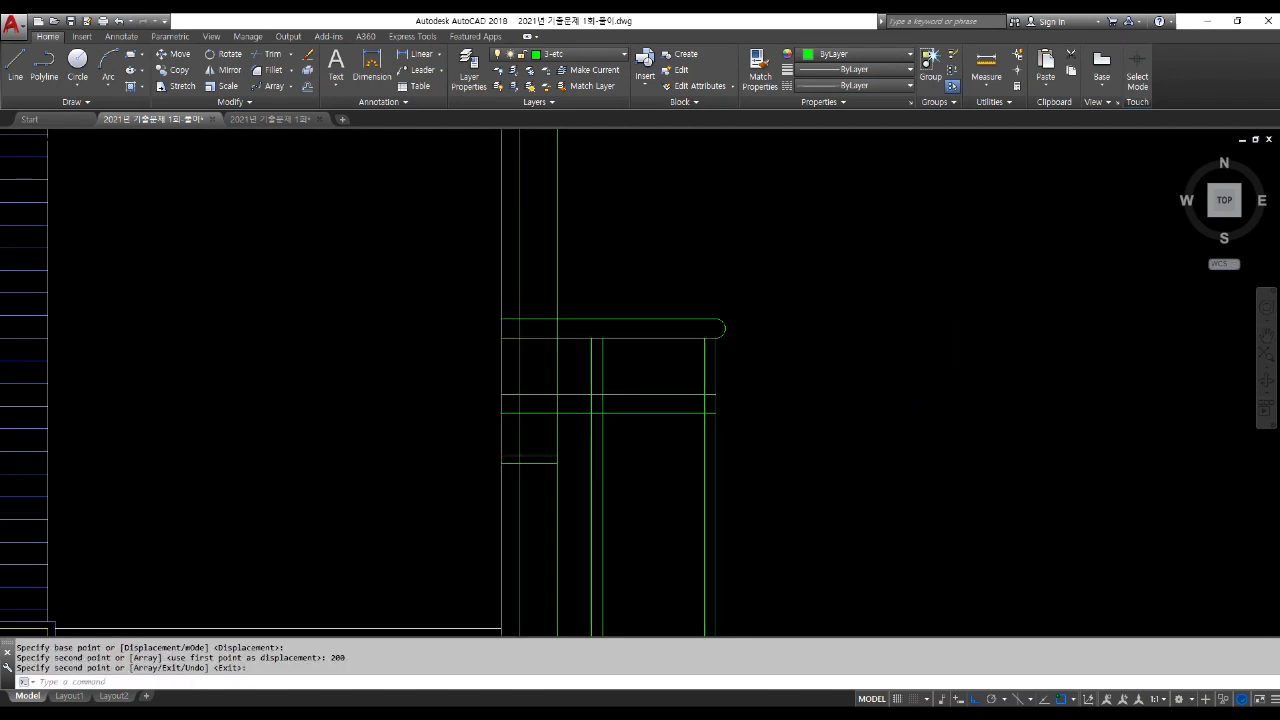
Step: Trim the lower rail lines where they cross the two railing posts
{"action": "scroll", "coordinate": [785, 336], "scroll_direction": "down", "scroll_amount": 2}
{"action": "scroll", "coordinate": [691, 354], "scroll_direction": "up", "scroll_amount": 2}
{"action": "type", "text": "tr"}
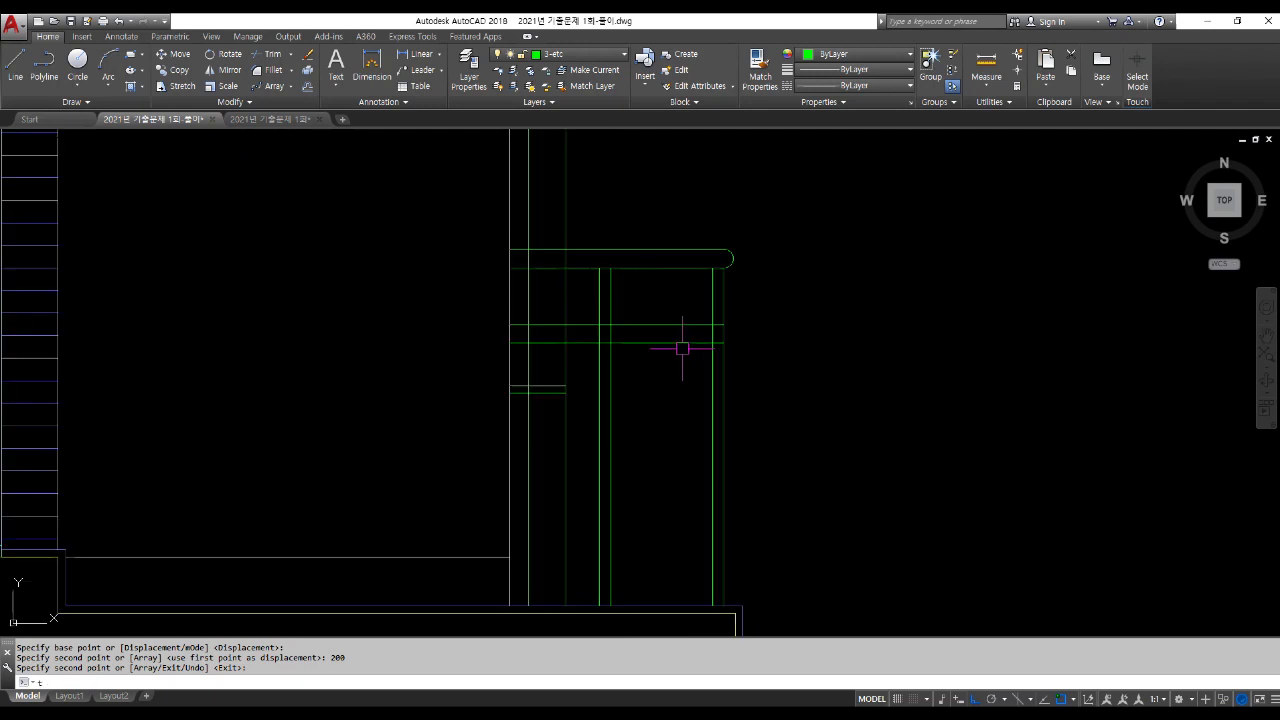
{"action": "key", "text": "Return"}
{"action": "scroll", "coordinate": [713, 353], "scroll_direction": "up", "scroll_amount": 3}
{"action": "key", "text": "Return"}
{"action": "left_click", "coordinate": [705, 354]}
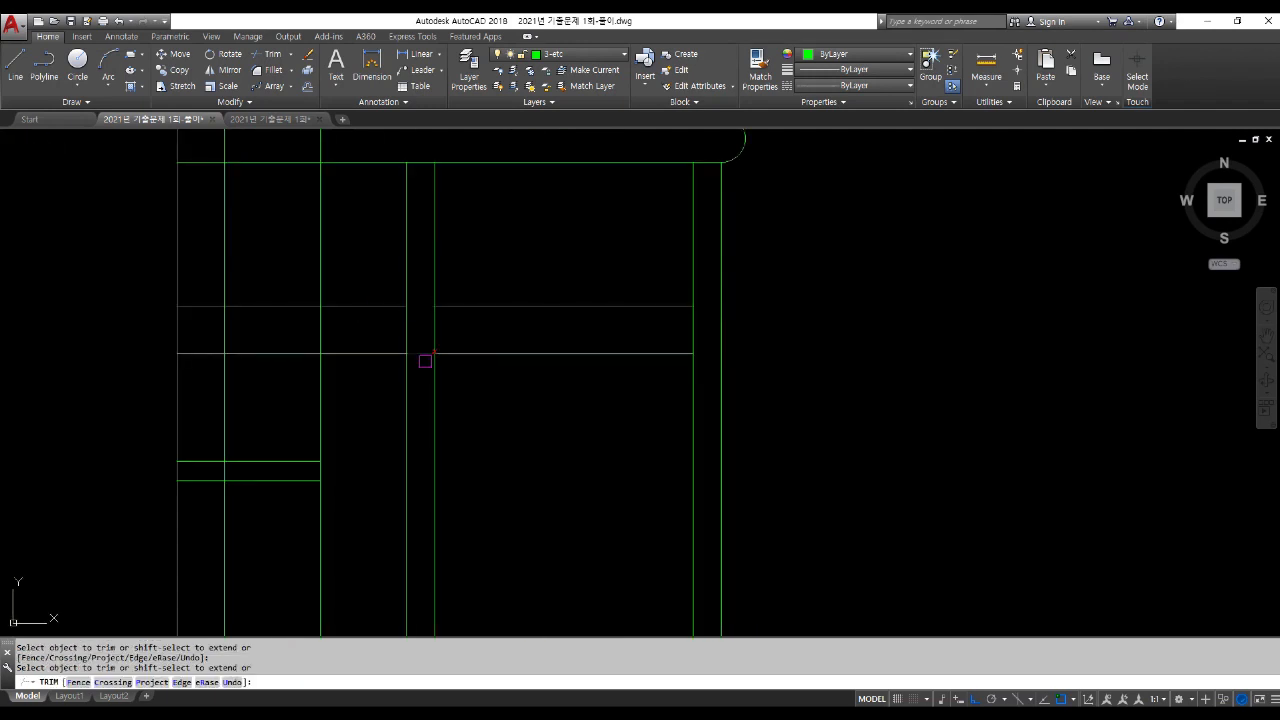
Step: Trim the vertical downpipe lines where they pass through the lower rail and the handrail
{"action": "middle_click_drag", "start_coordinate": [340, 328], "coordinate": [420, 354]}
{"action": "left_click", "coordinate": [437, 352]}
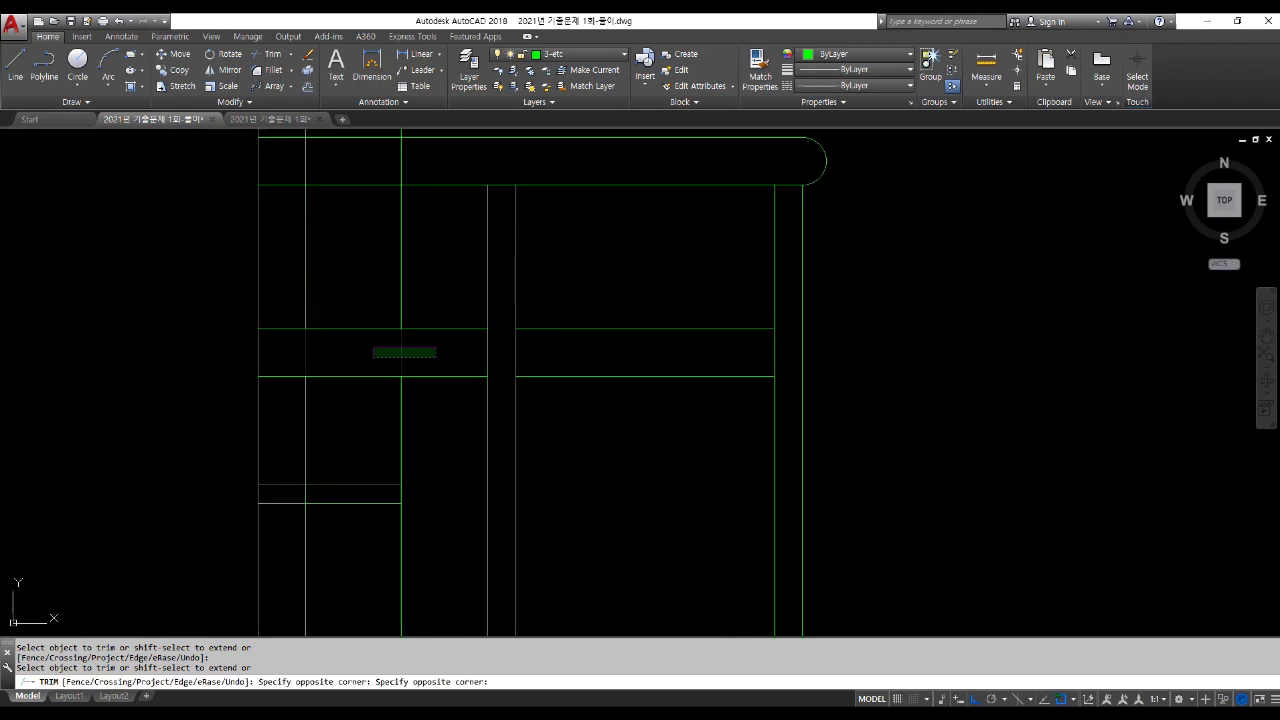
{"action": "left_click", "coordinate": [286, 352]}
{"action": "middle_click_drag", "start_coordinate": [364, 224], "coordinate": [410, 366]}
{"action": "left_click", "coordinate": [515, 338]}
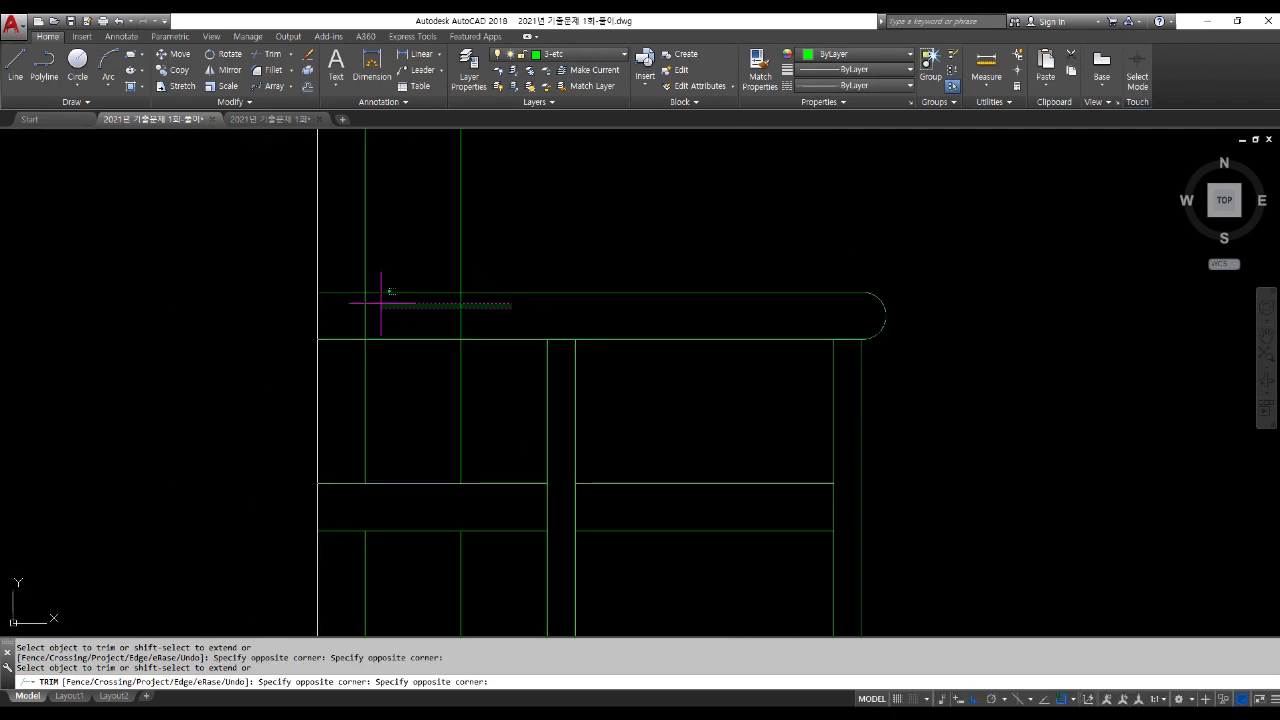
{"action": "left_click", "coordinate": [316, 270]}
{"action": "key", "text": "Return"}
{"action": "scroll", "coordinate": [486, 272], "scroll_direction": "down", "scroll_amount": 5}
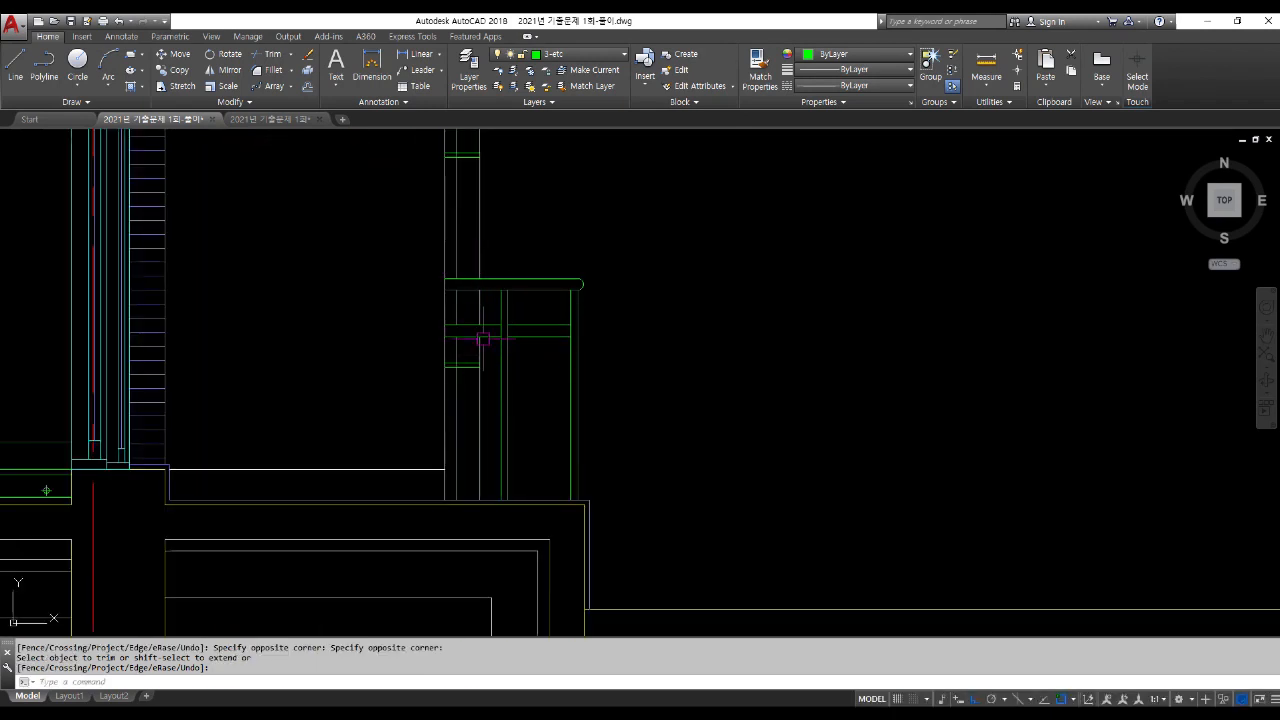
{"action": "scroll", "coordinate": [671, 355], "scroll_direction": "down", "scroll_amount": 4}
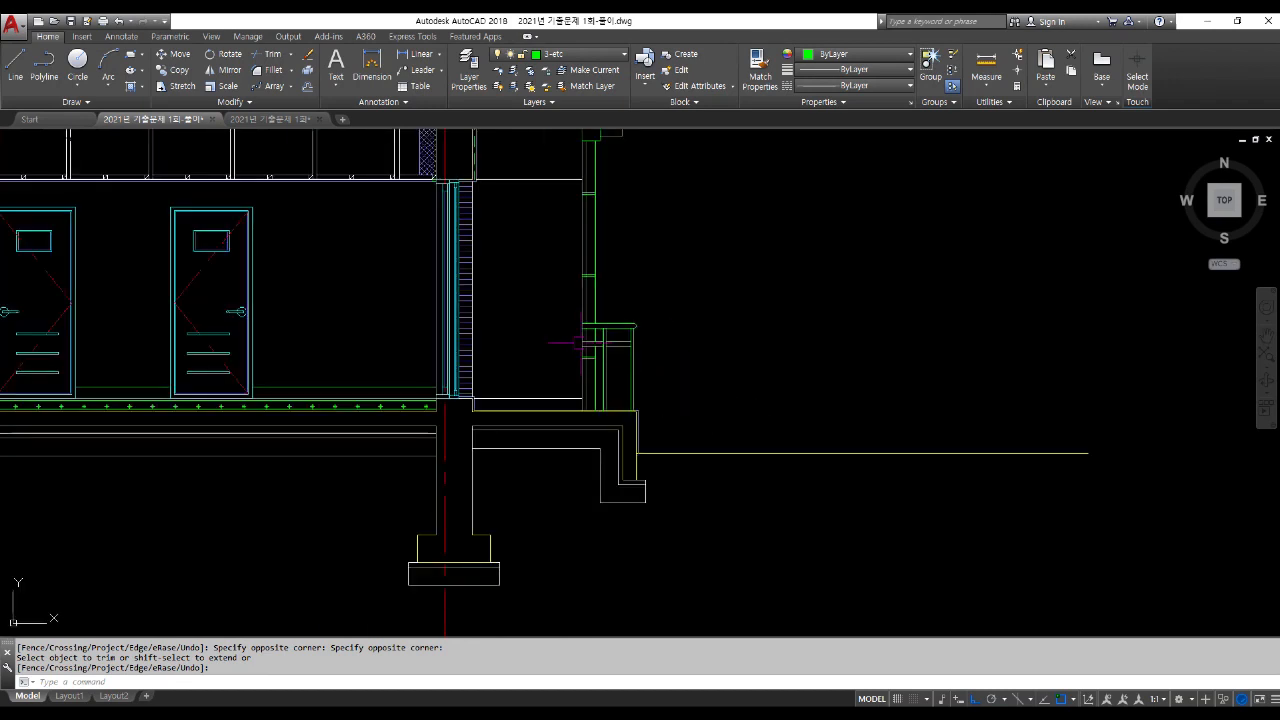
{"action": "scroll", "coordinate": [582, 342], "scroll_direction": "up", "scroll_amount": 4}
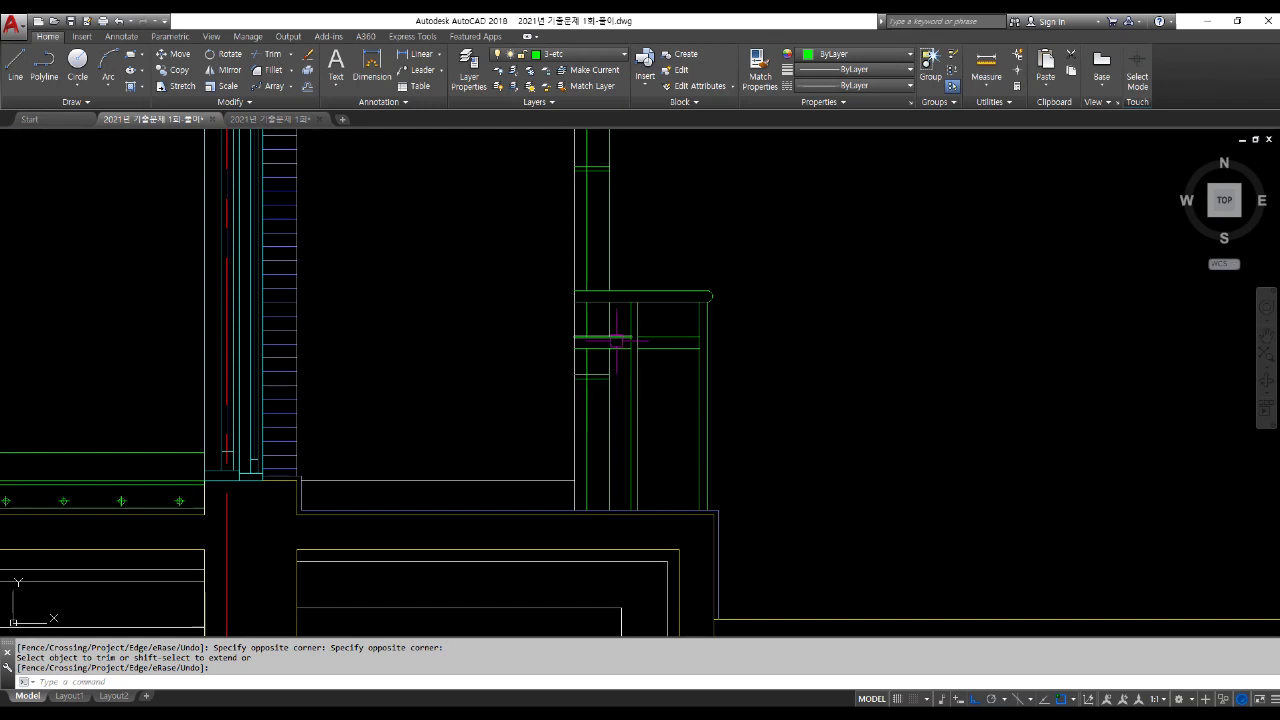
{"action": "left_click", "coordinate": [621, 355]}
{"action": "left_click", "coordinate": [545, 417]}
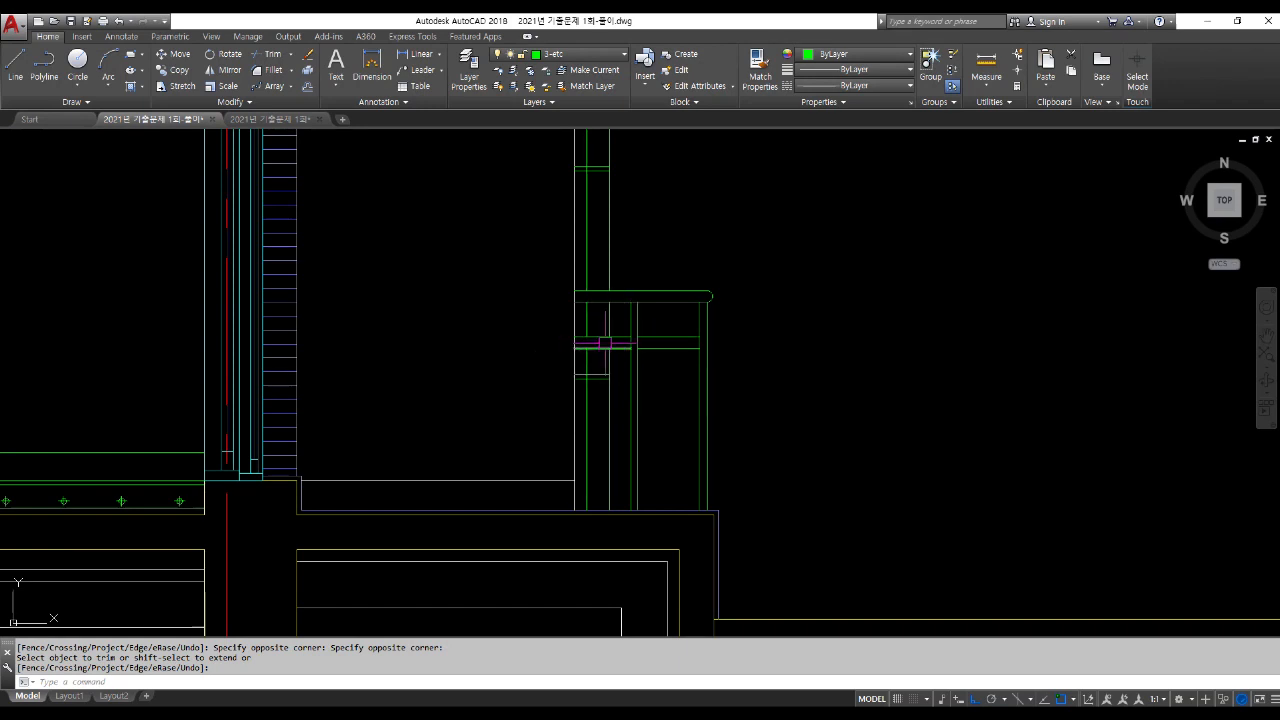
{"action": "left_click", "coordinate": [616, 352]}
{"action": "left_click", "coordinate": [522, 430]}
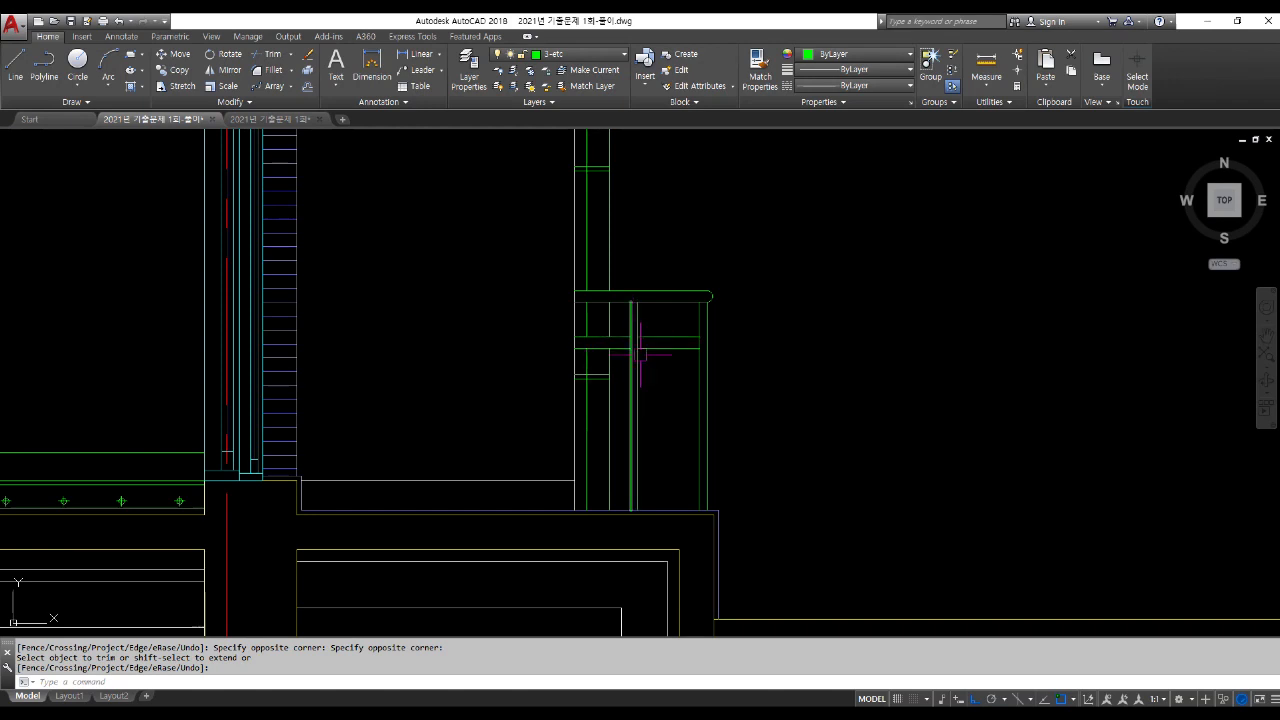
{"action": "scroll", "coordinate": [633, 335], "scroll_direction": "down", "scroll_amount": 5}
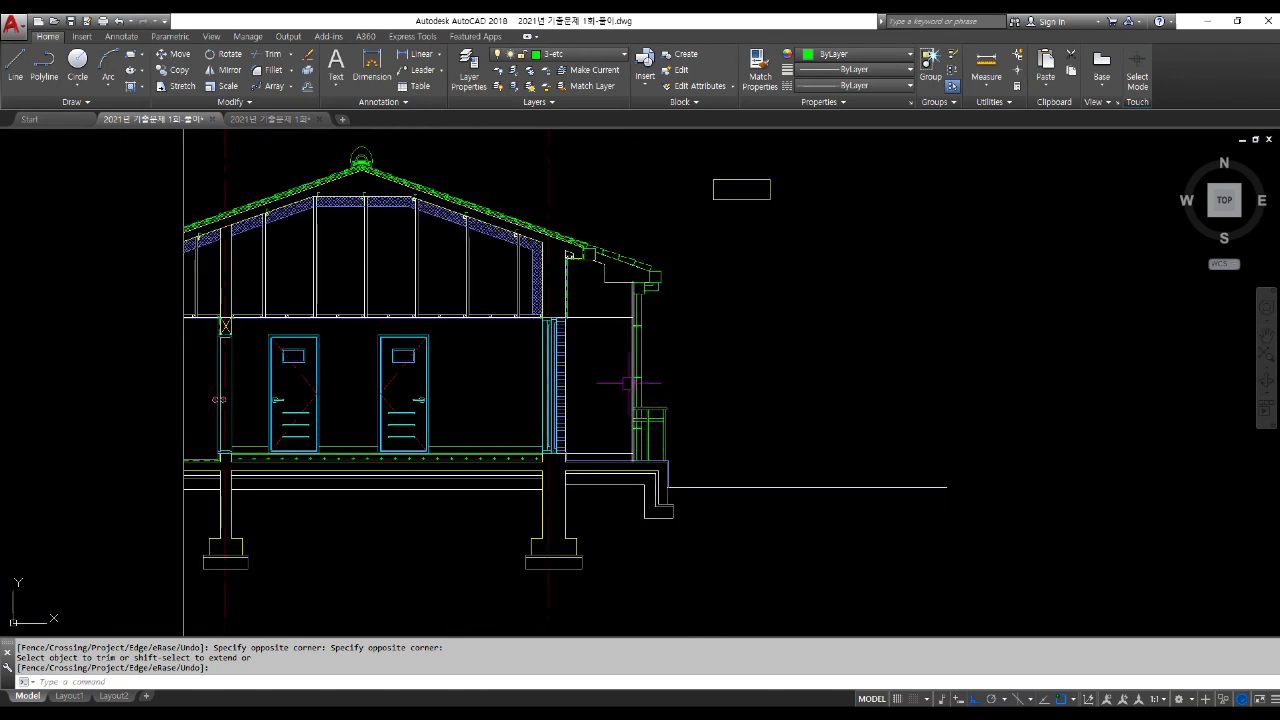
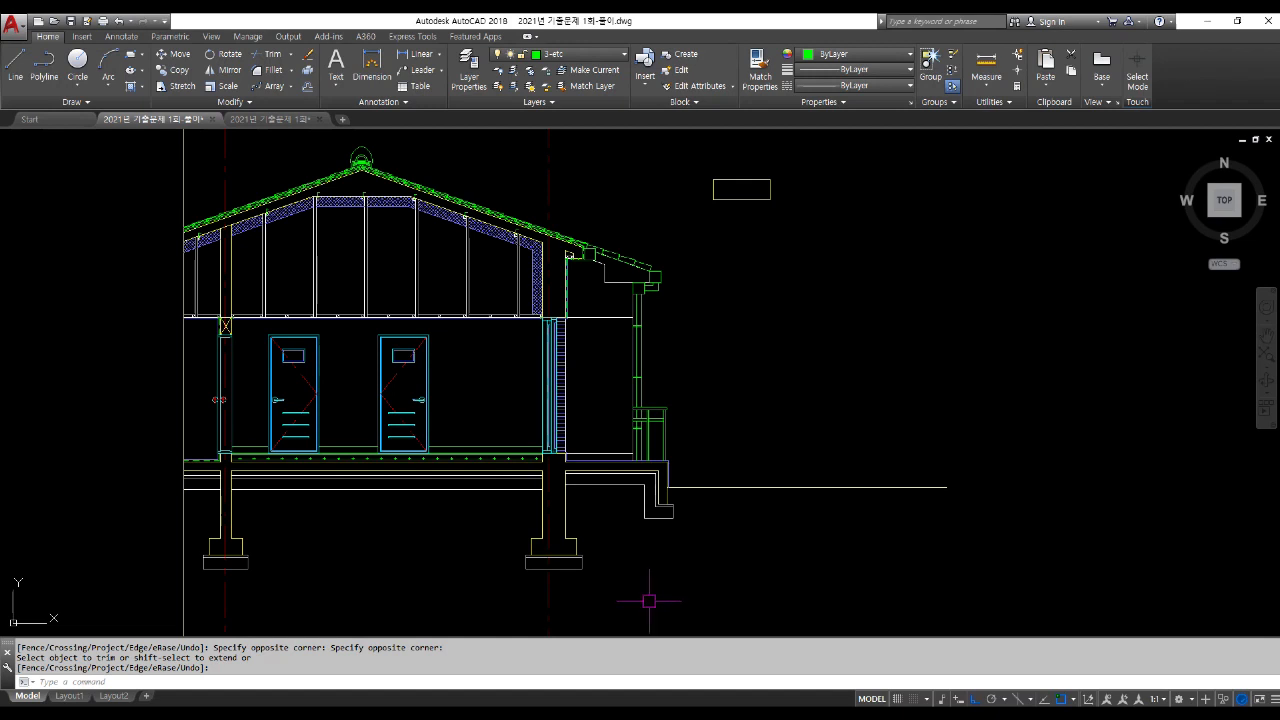
Step: Make the 6-text layer current
{"action": "middle_click_drag", "start_coordinate": [509, 380], "coordinate": [626, 442]}
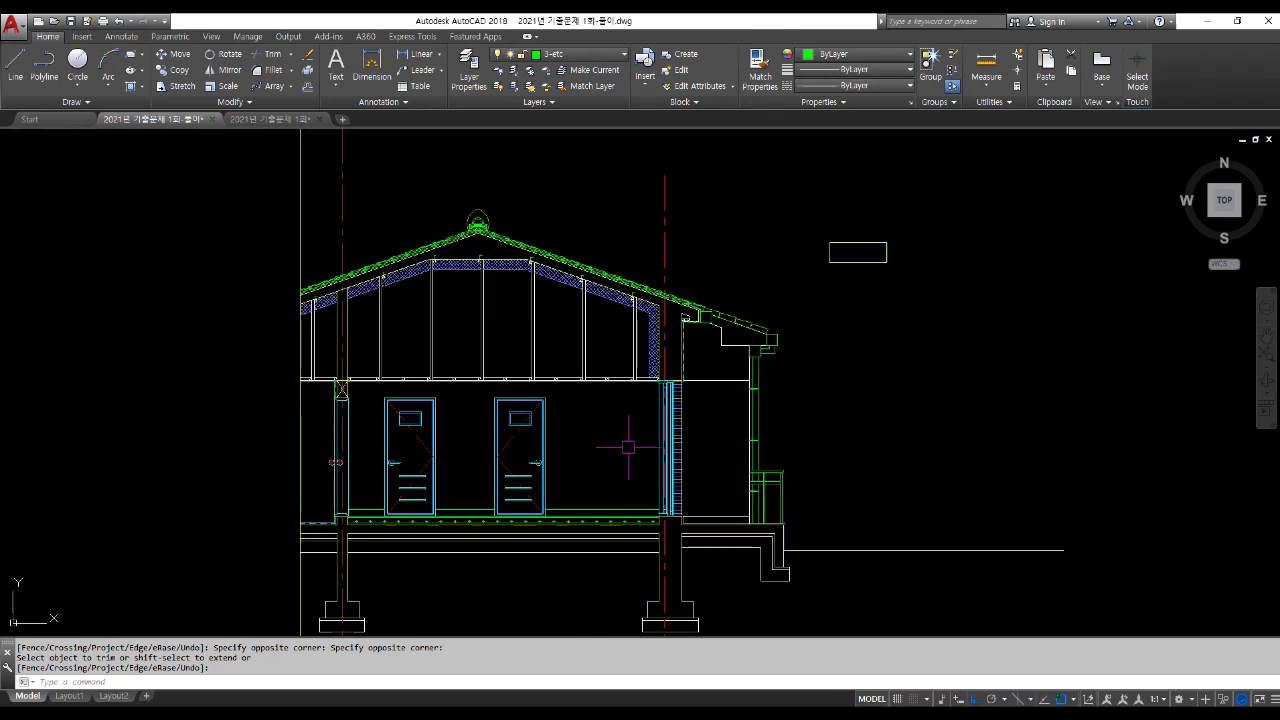
{"action": "left_click", "coordinate": [575, 54]}
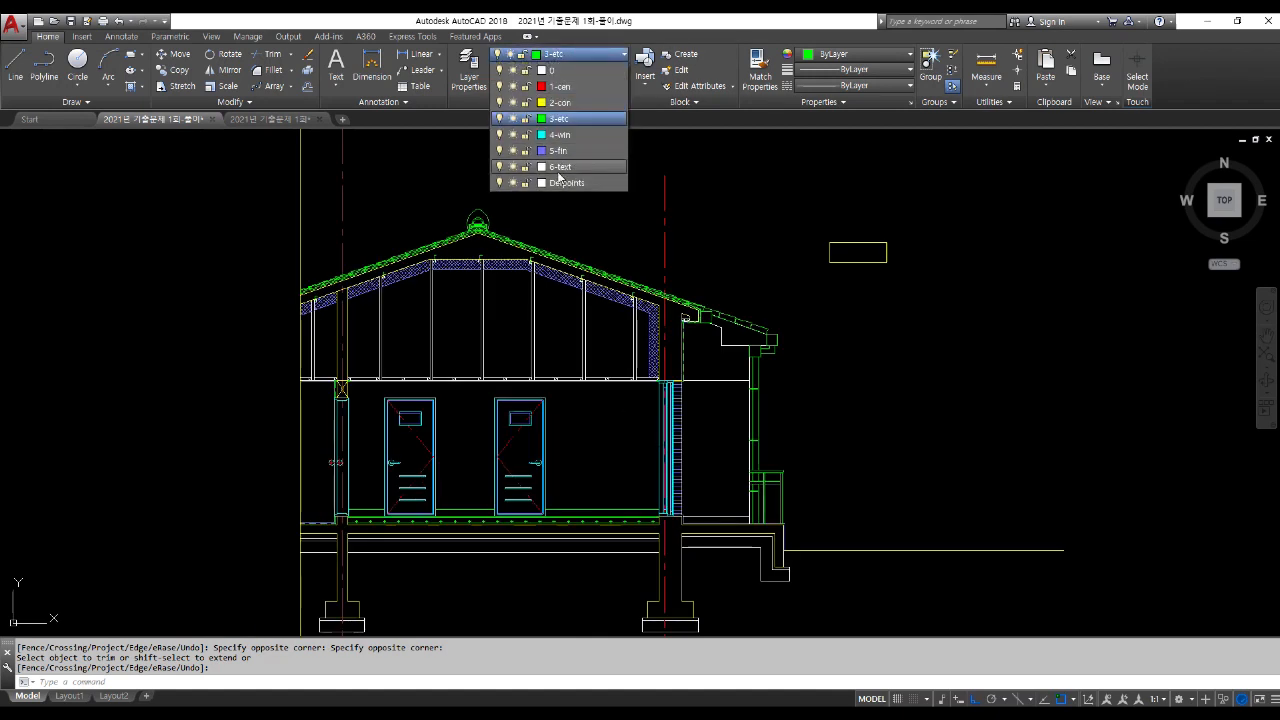
{"action": "left_click", "coordinate": [560, 166]}
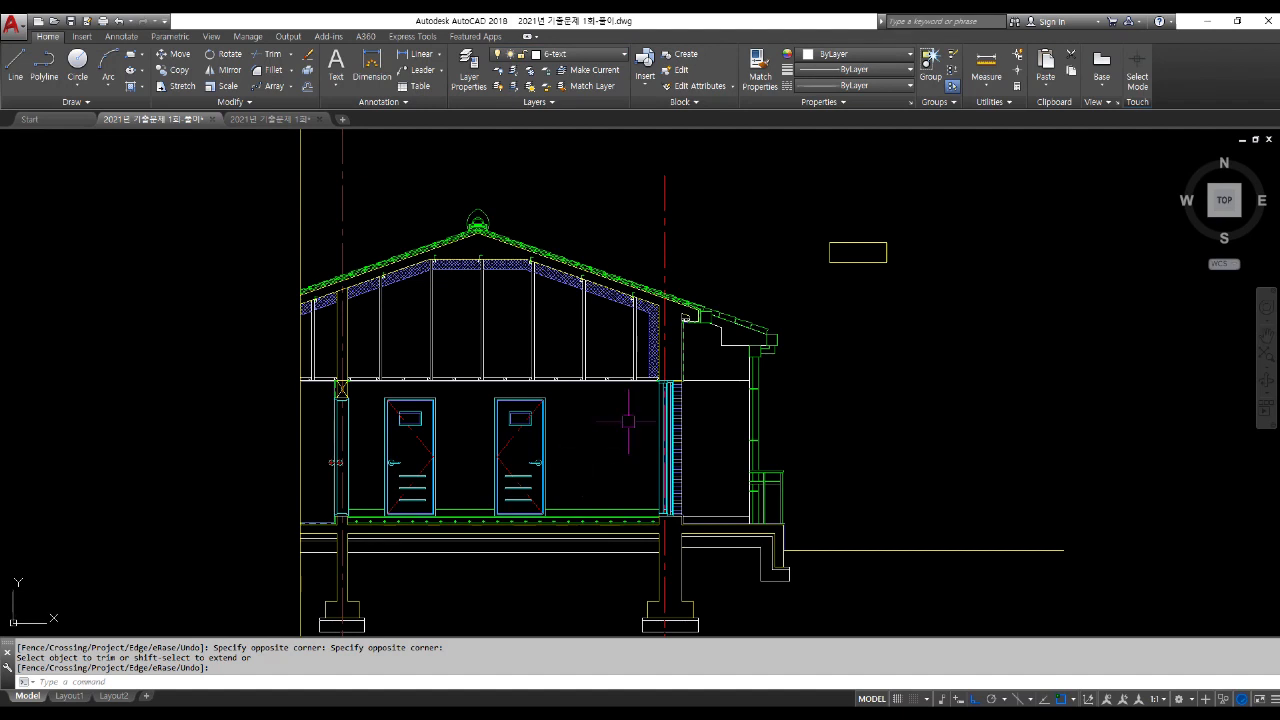
Step: Shorten the ground line outside the porch by stretching its free outer end toward the building
{"action": "middle_click_drag", "start_coordinate": [618, 442], "coordinate": [581, 277]}
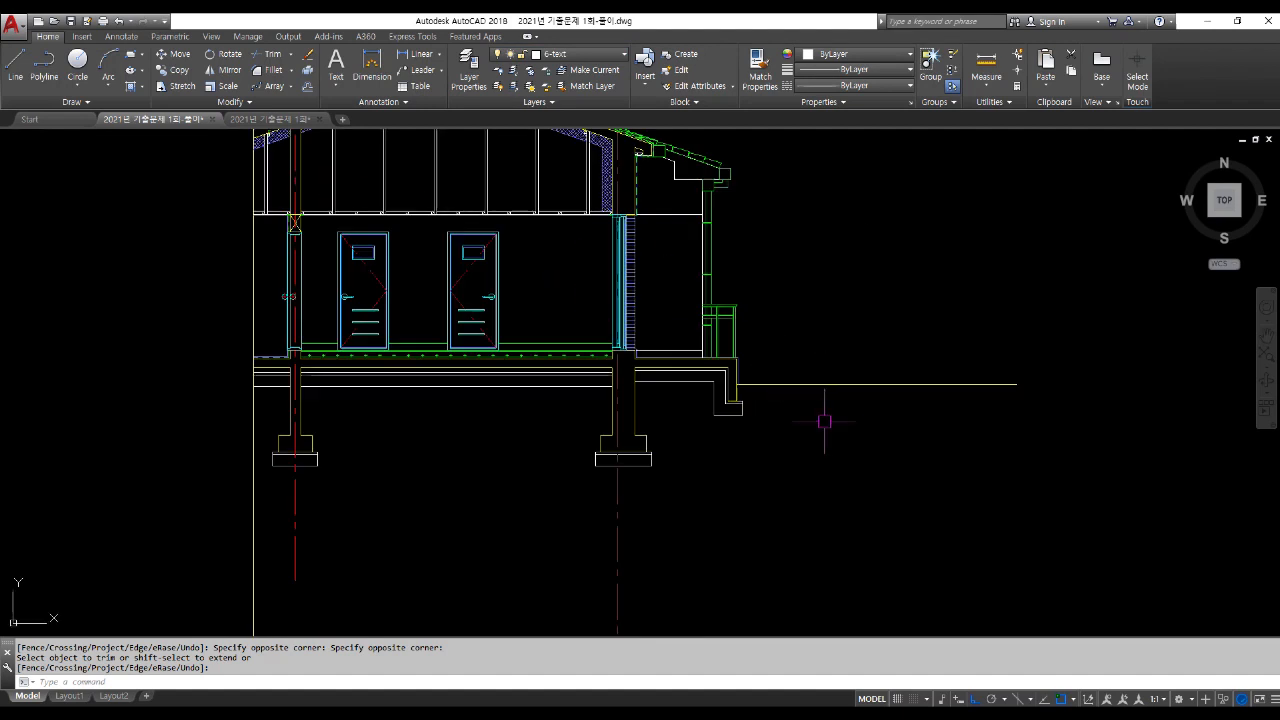
{"action": "type", "text": "s"}
{"action": "key", "text": "Return"}
{"action": "left_click", "coordinate": [1095, 415]}
{"action": "left_click", "coordinate": [989, 329]}
{"action": "key", "text": "space"}
{"action": "left_click", "coordinate": [1058, 302]}
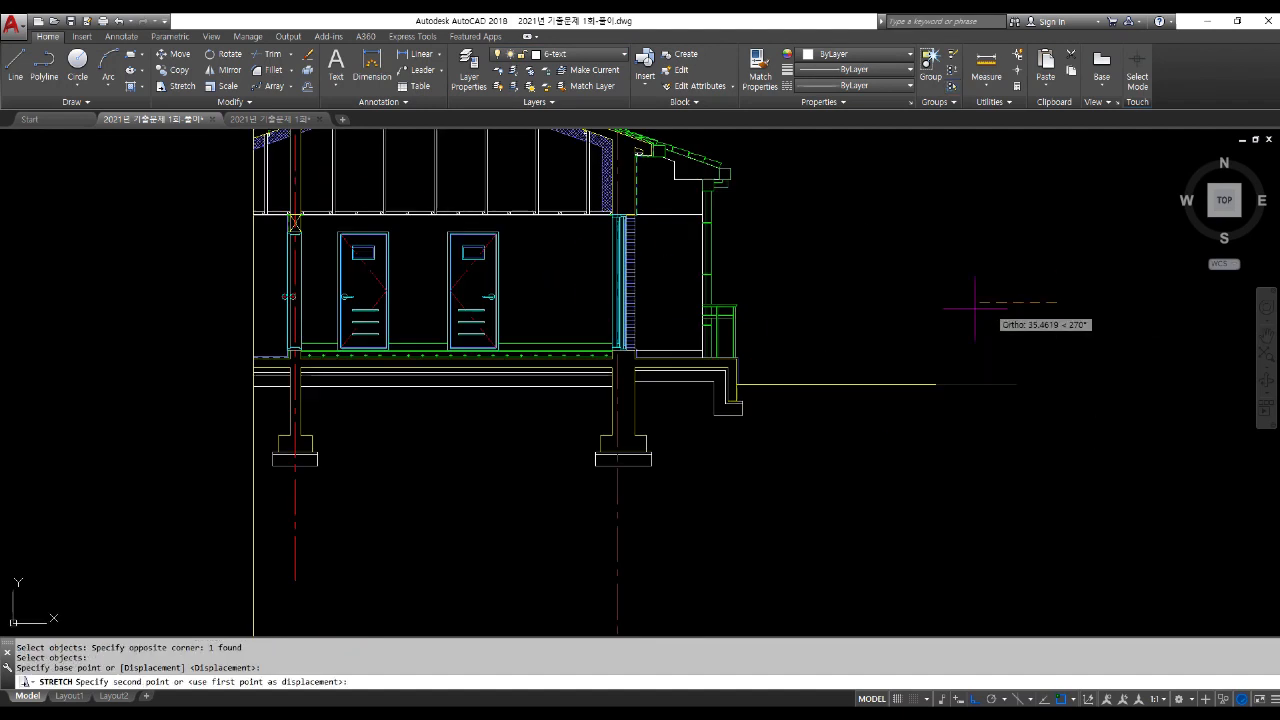
{"action": "left_click", "coordinate": [876, 312]}
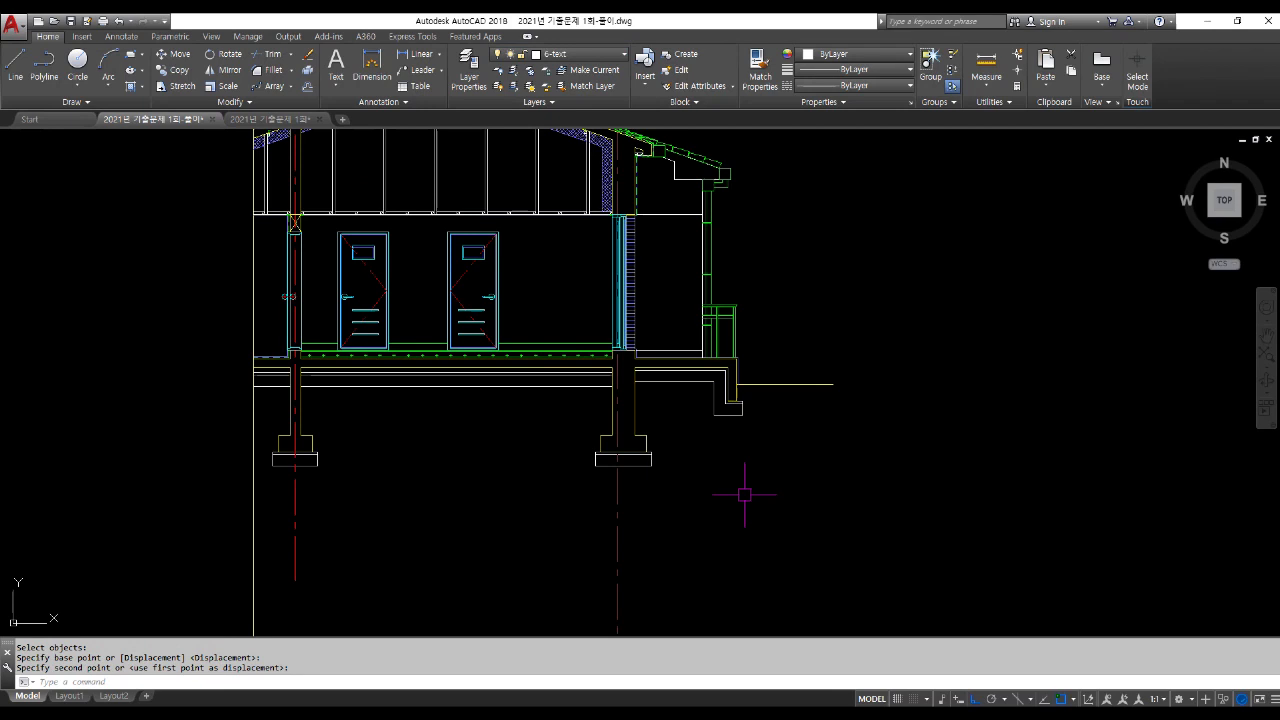
Step: Draw a 1000 by 300 rectangle in the empty room area between the second door and the window
{"action": "scroll", "coordinate": [744, 494], "scroll_direction": "down", "scroll_amount": 2}
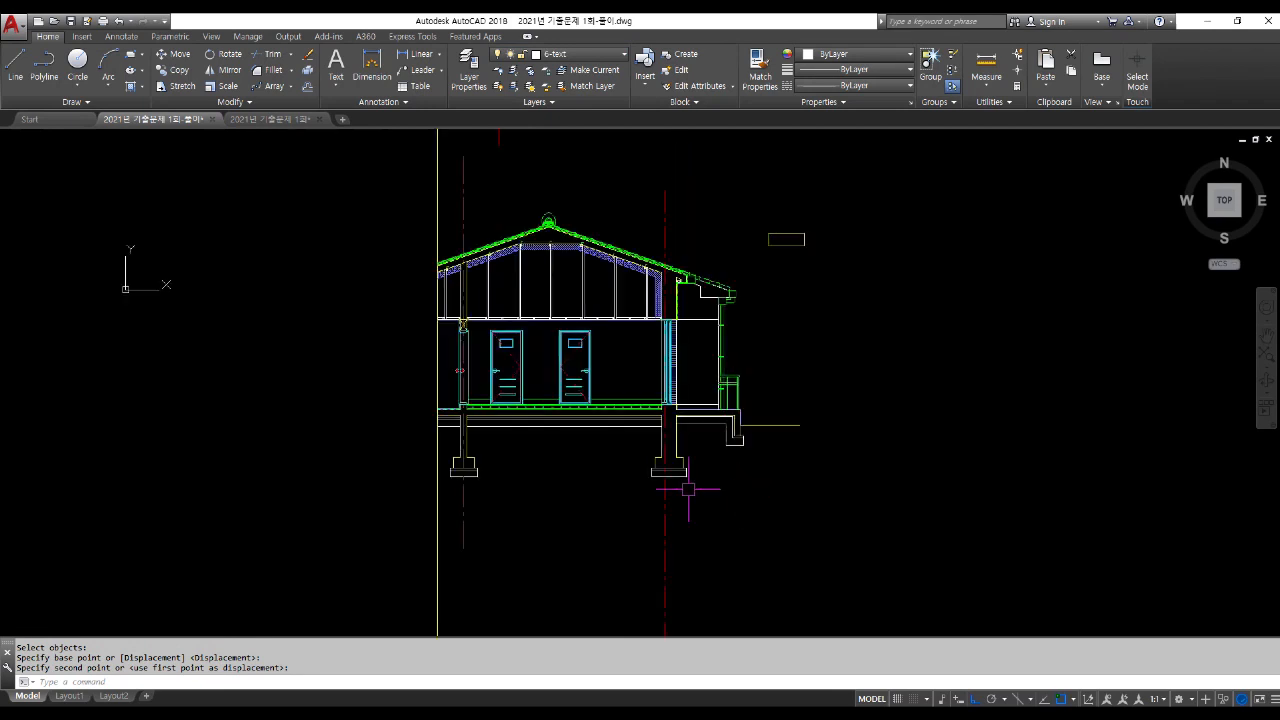
{"action": "left_click", "coordinate": [660, 400]}
{"action": "type", "text": "rec"}
{"action": "key", "text": "Return"}
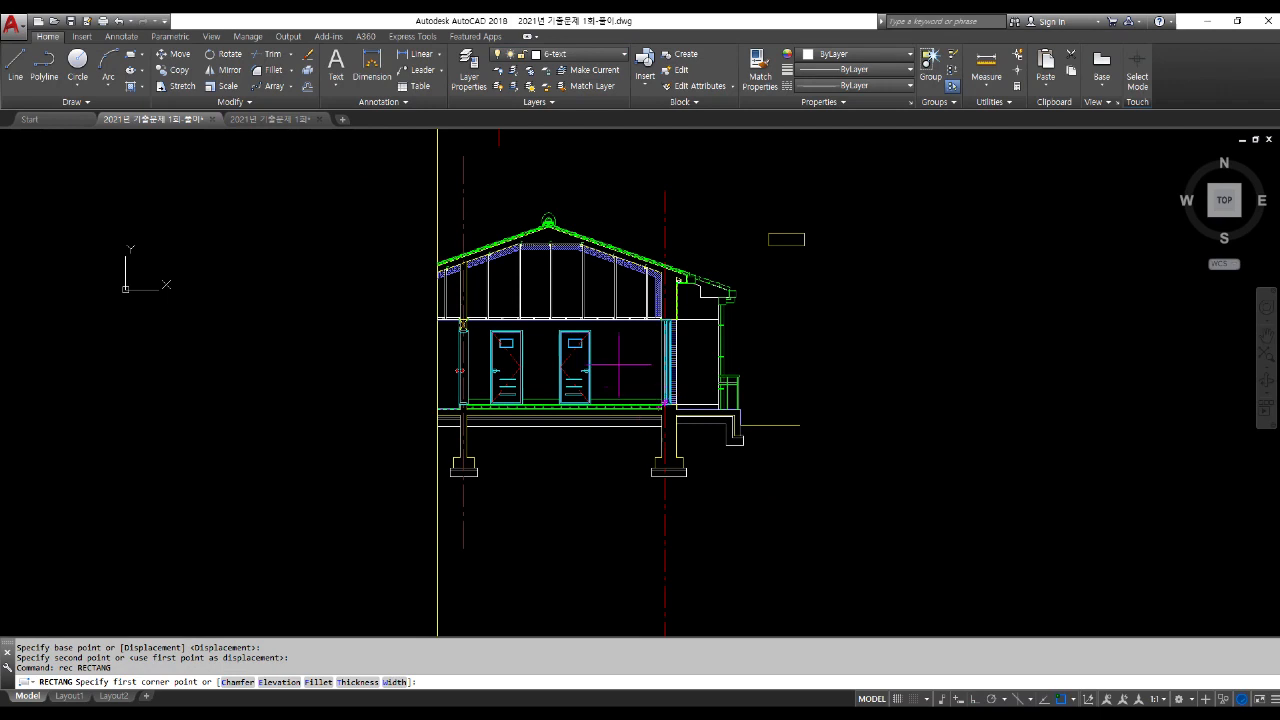
{"action": "scroll", "coordinate": [650, 400], "scroll_direction": "up", "scroll_amount": 6}
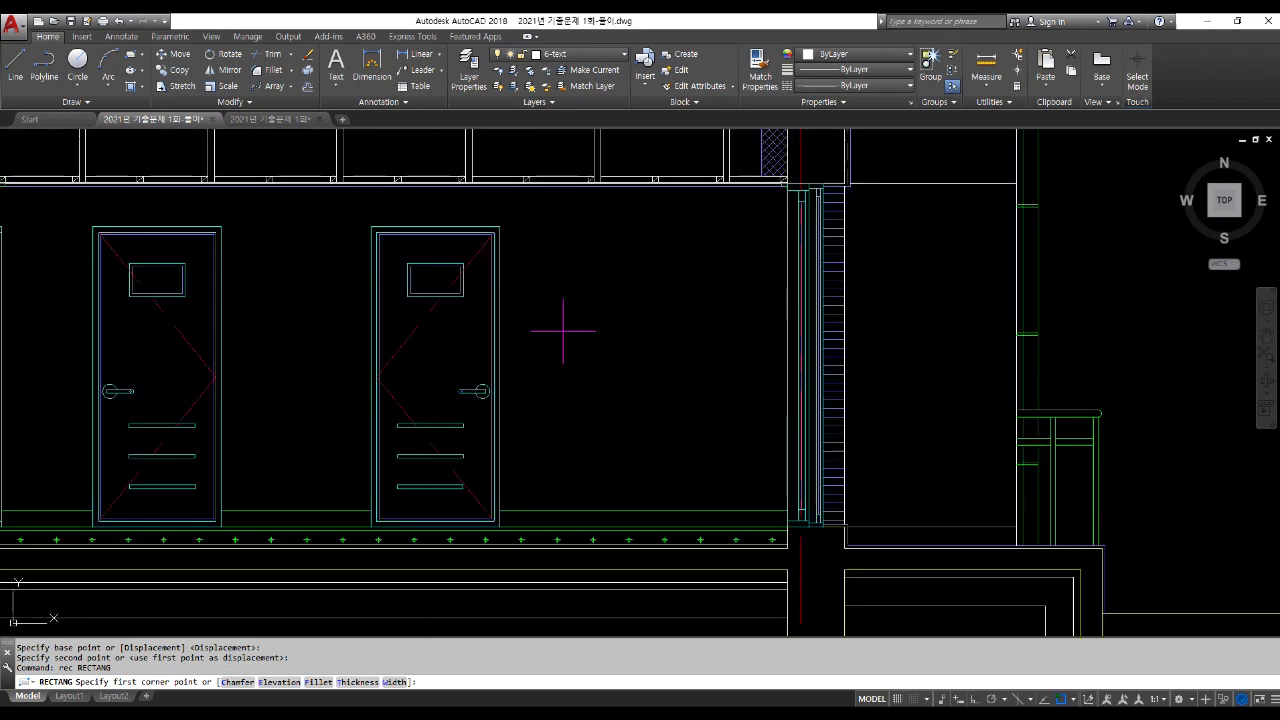
{"action": "left_click", "coordinate": [563, 330]}
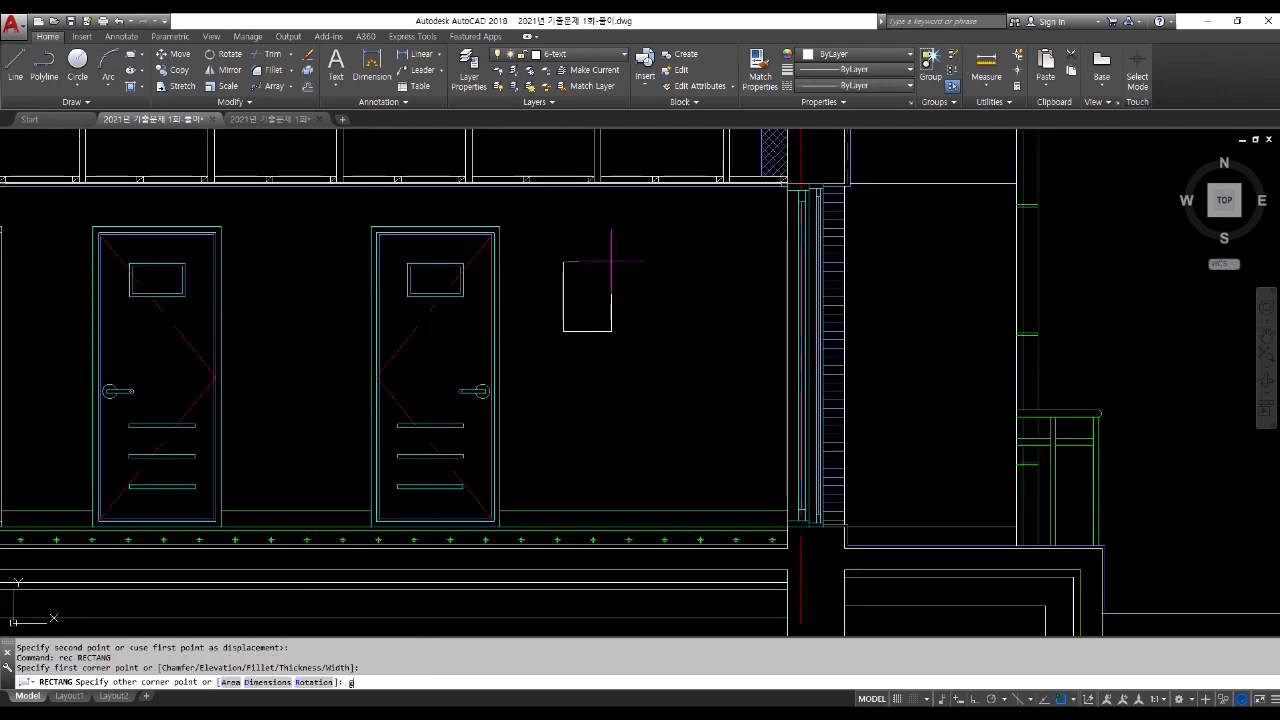
{"action": "type", "text": "@1000,"}
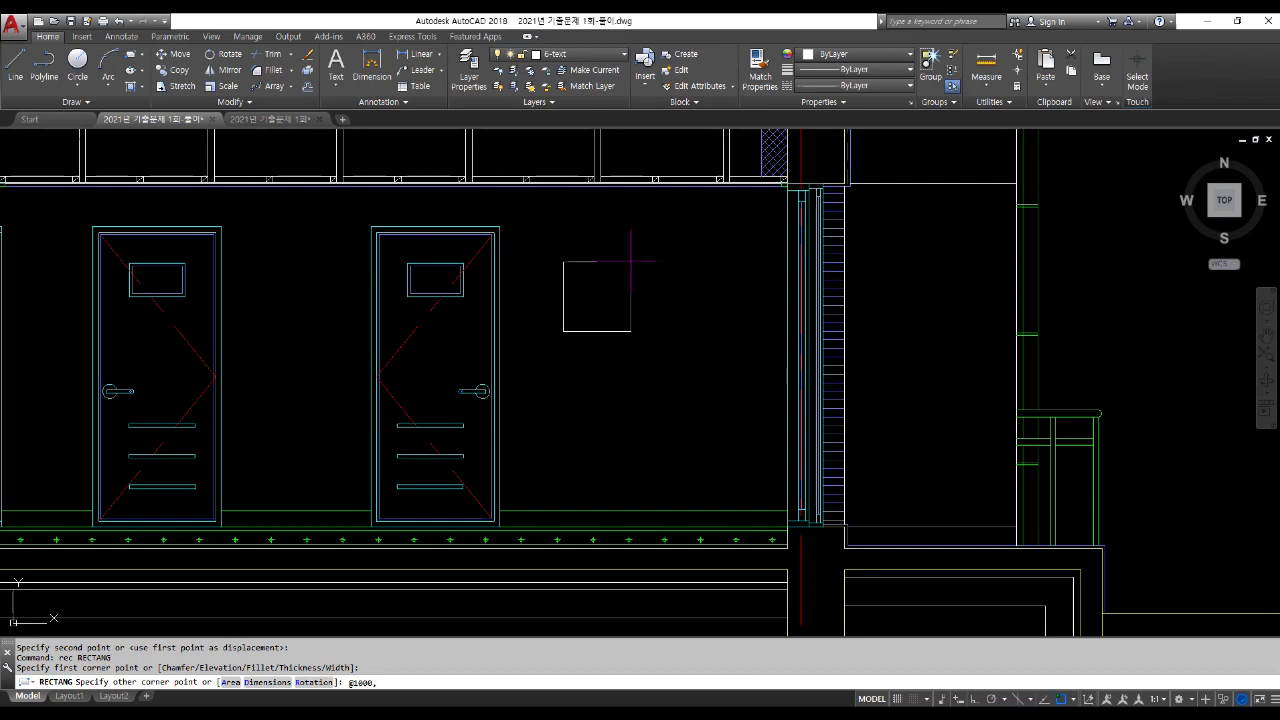
{"action": "type", "text": "300"}
{"action": "key", "text": "Return"}
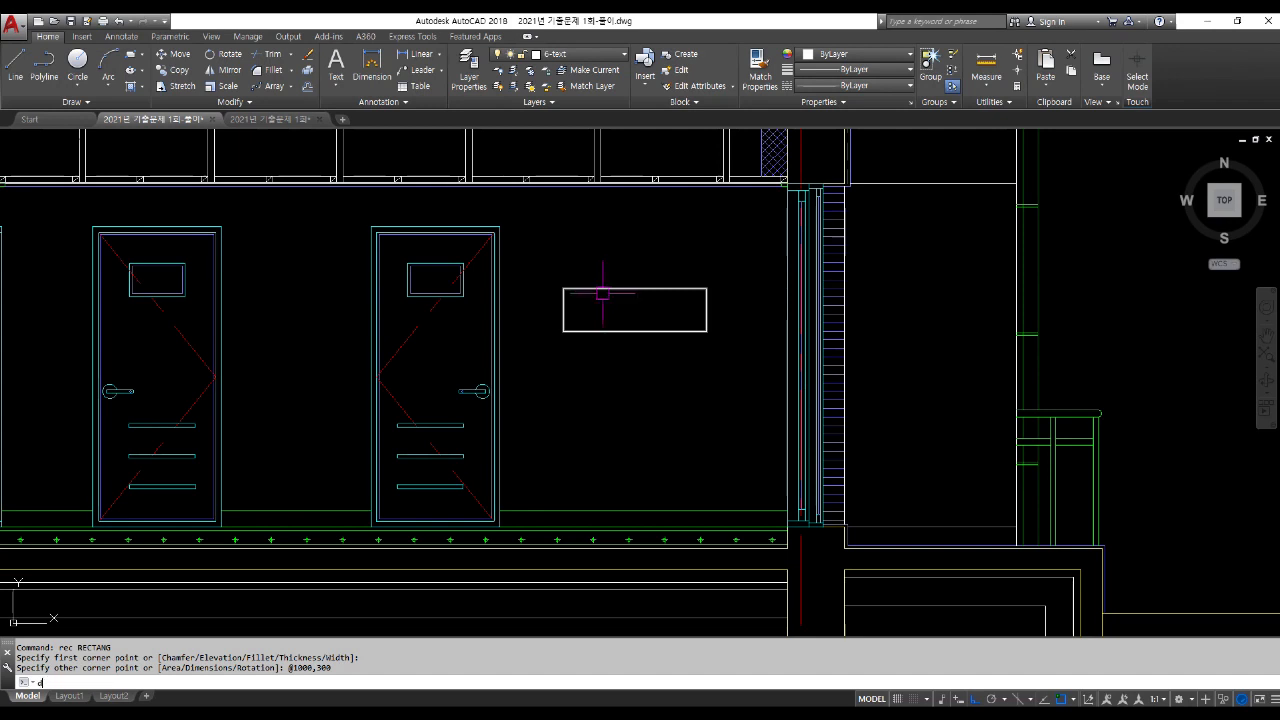
{"action": "key", "text": "Escape"}
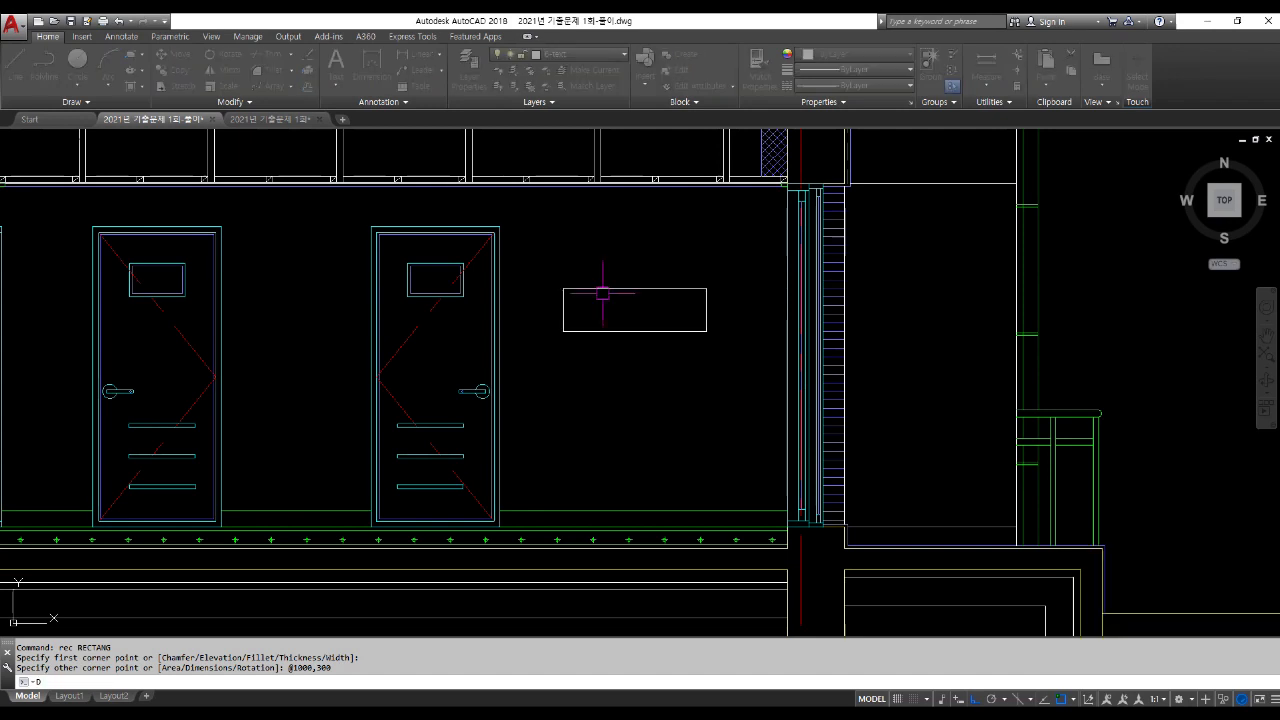
{"action": "key", "text": "Escape"}
{"action": "key", "text": "Escape"}
{"action": "key", "text": "Escape"}
Step: Open the text style settings and set the Standard style's font to 맑은 고딕
{"action": "type", "text": "st"}
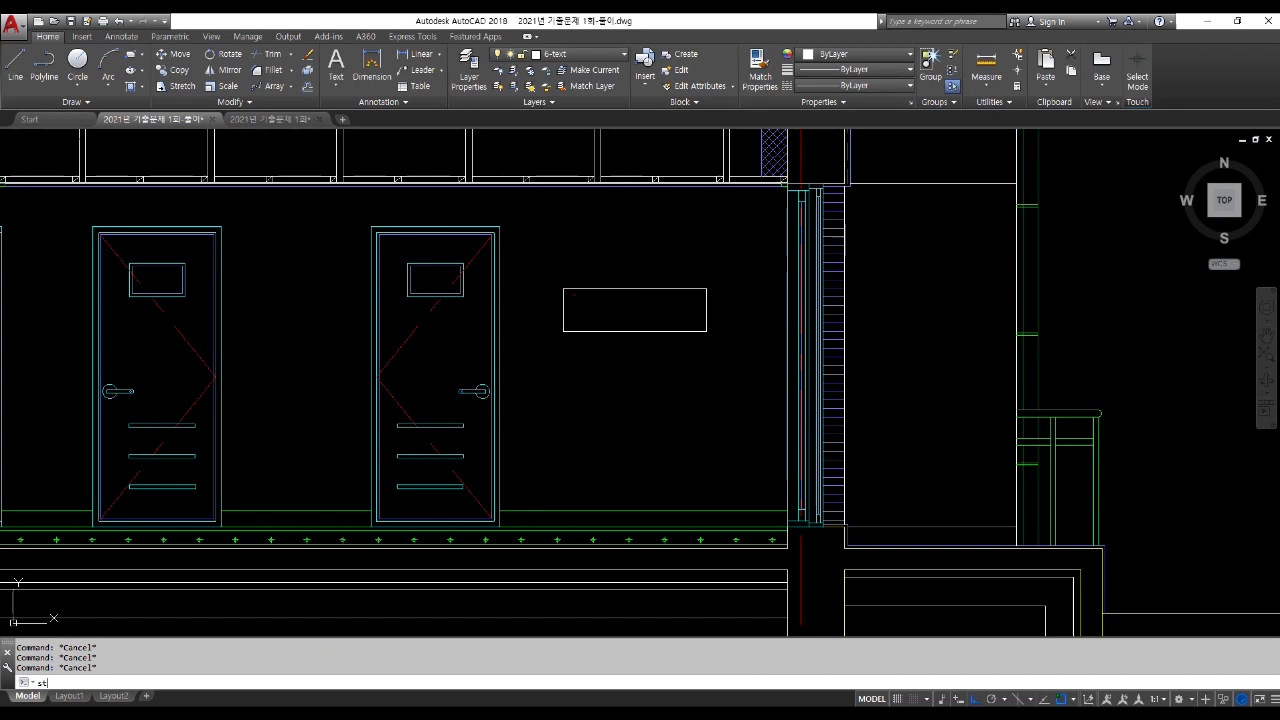
{"action": "key", "text": "Return"}
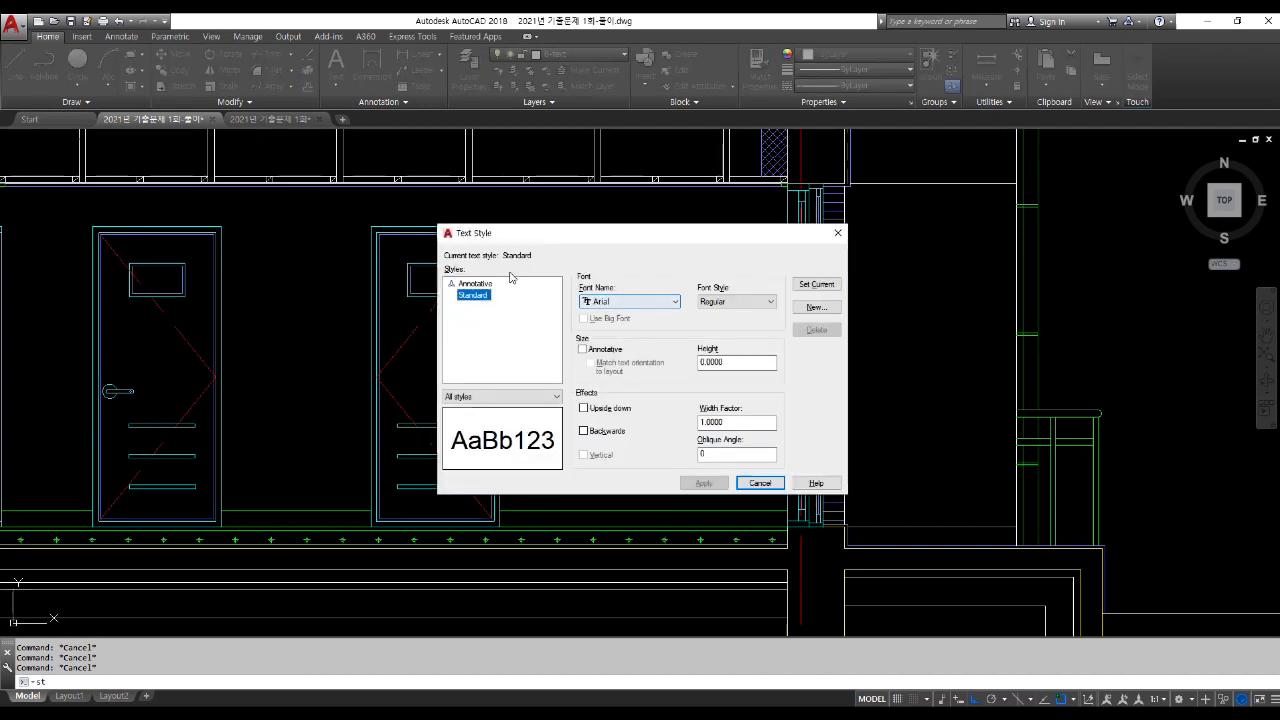
{"action": "left_click", "coordinate": [635, 302]}
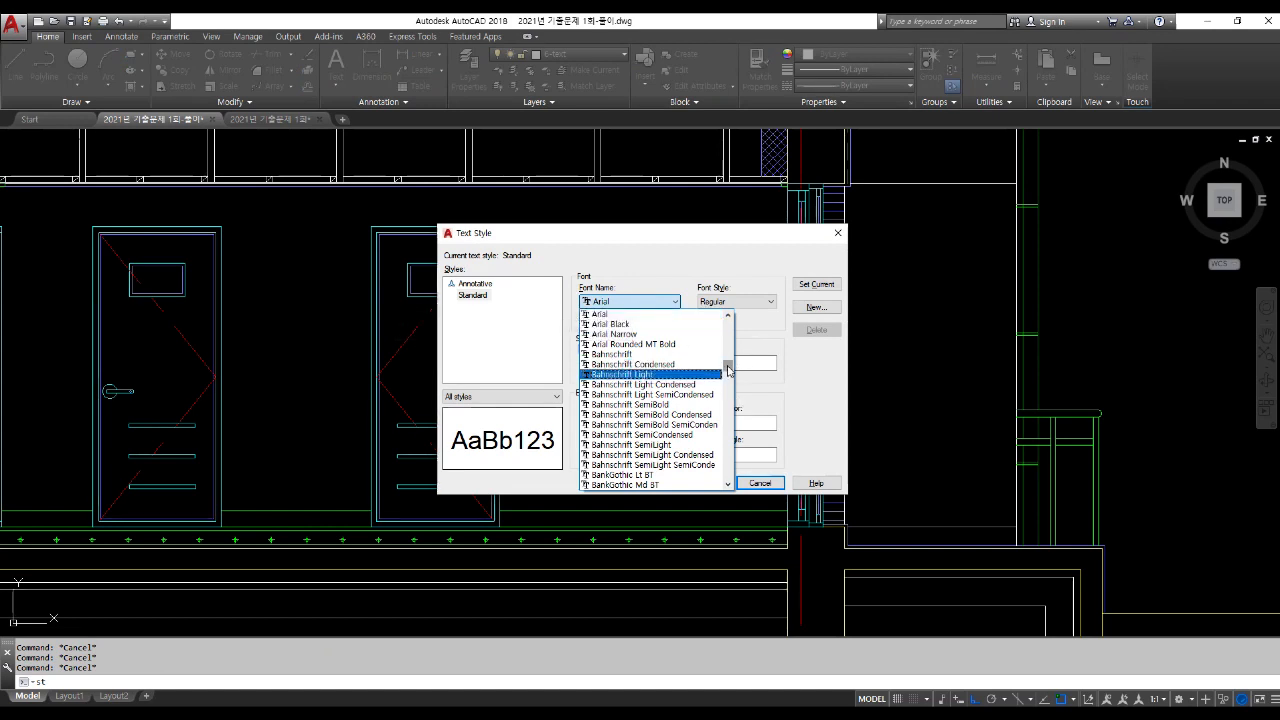
{"action": "left_click_drag", "start_coordinate": [728, 369], "coordinate": [722, 461]}
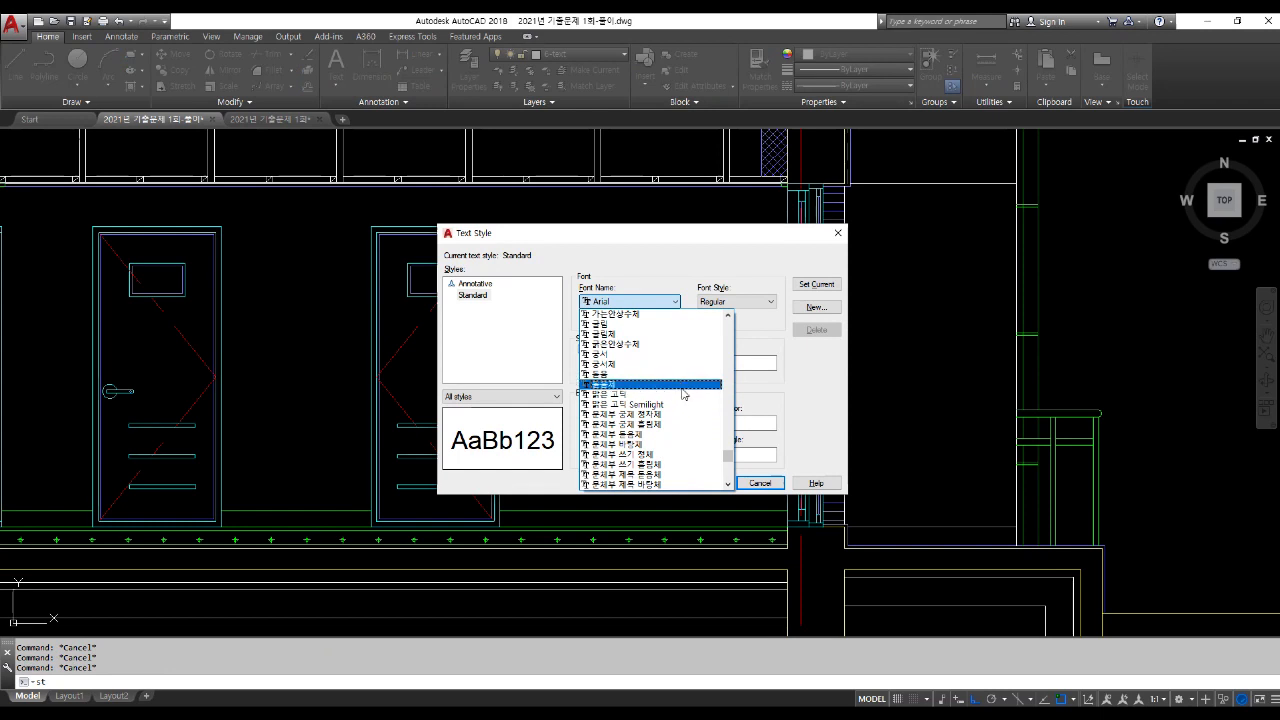
{"action": "left_click", "coordinate": [683, 389]}
{"action": "left_click", "coordinate": [655, 301]}
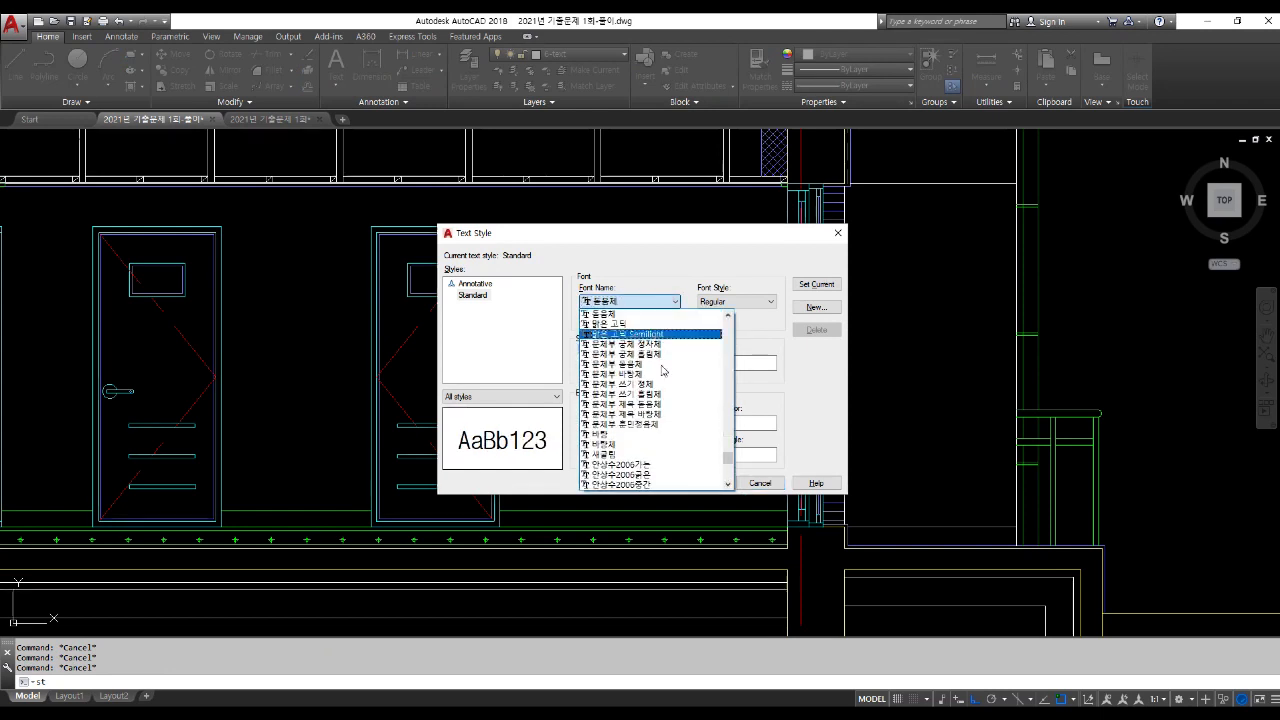
{"action": "left_click", "coordinate": [650, 324]}
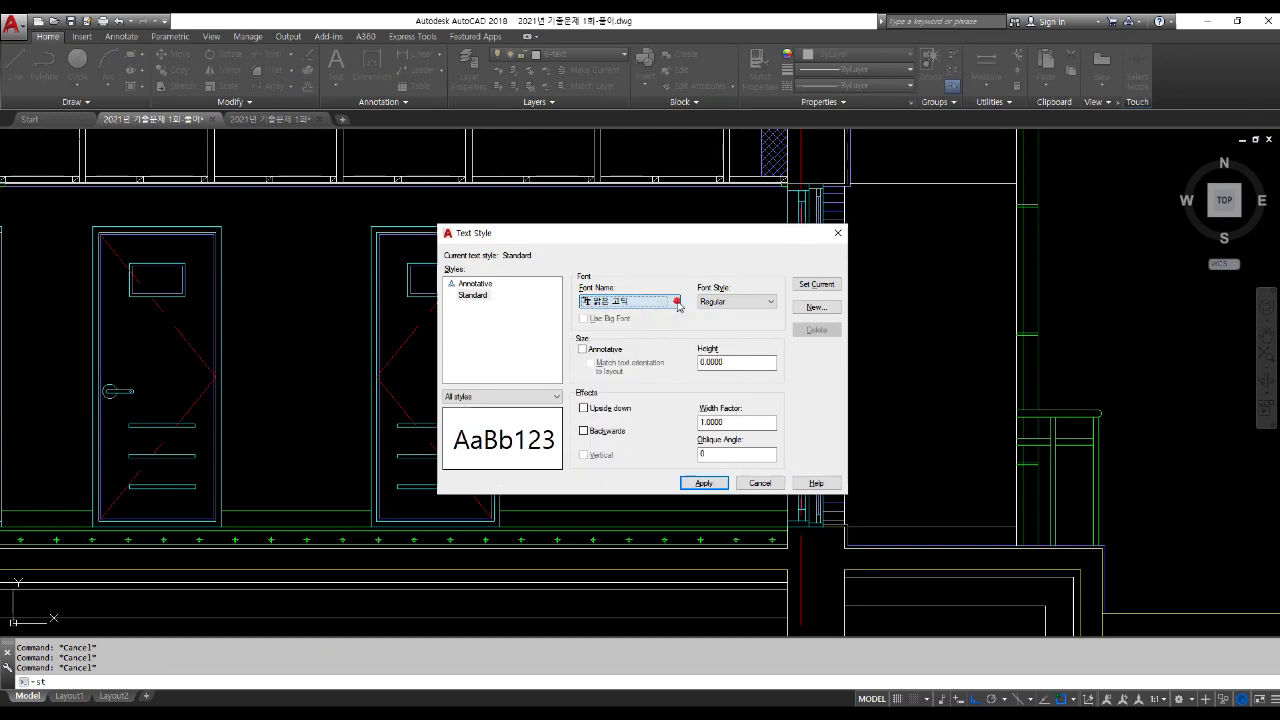
Step: Look through the available fonts, keep 맑은 고딕 for the Standard text style, and apply the style
{"action": "left_click", "coordinate": [676, 301]}
{"action": "scroll", "coordinate": [662, 420], "scroll_direction": "down", "scroll_amount": 7}
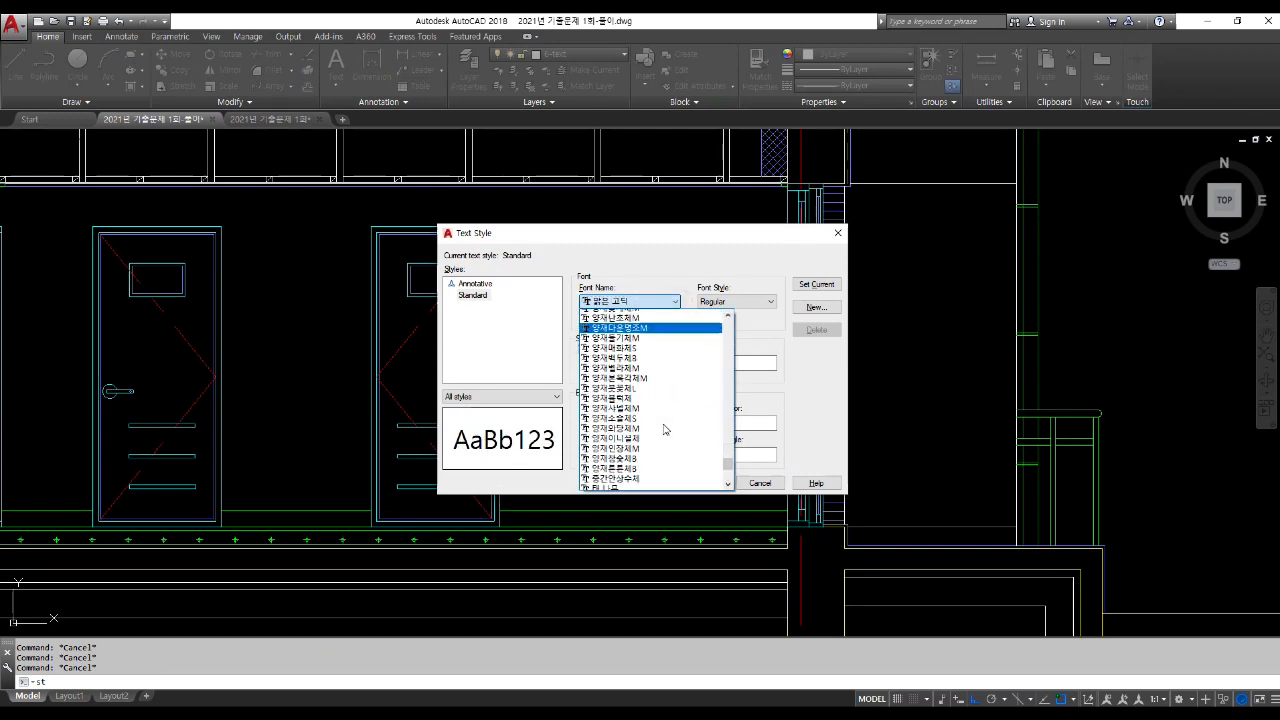
{"action": "scroll", "coordinate": [663, 428], "scroll_direction": "down", "scroll_amount": 6}
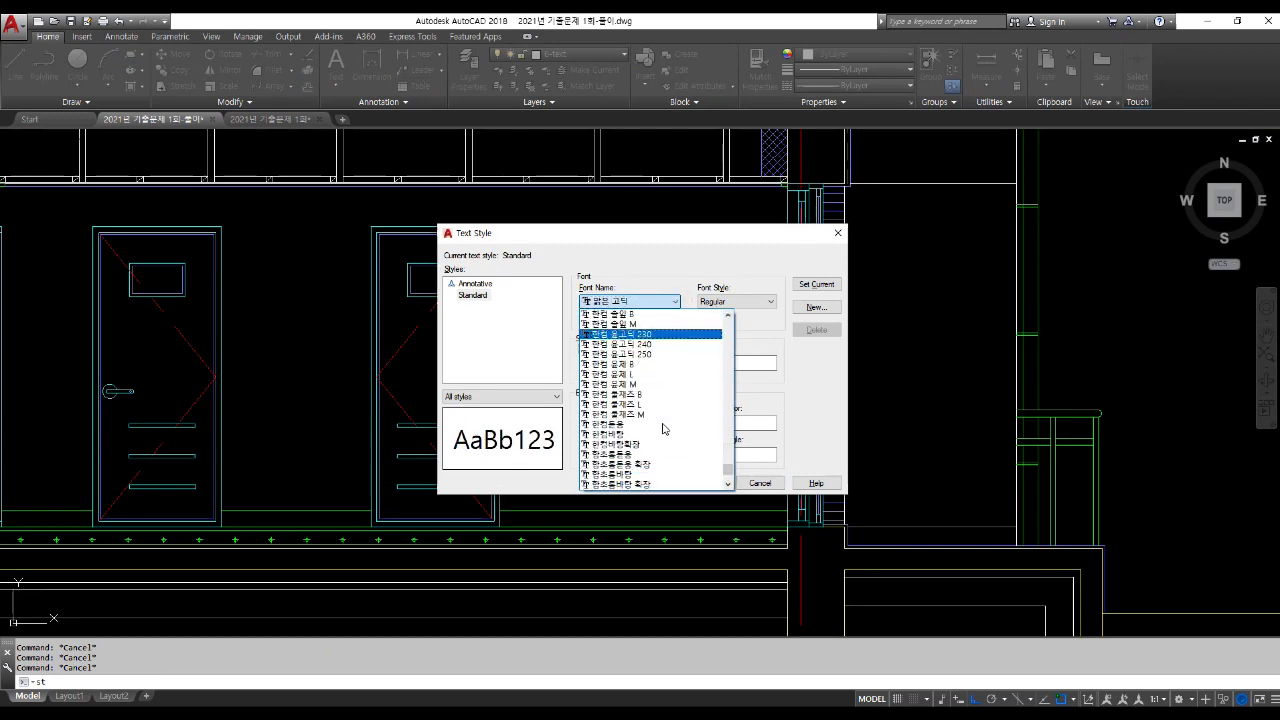
{"action": "scroll", "coordinate": [663, 428], "scroll_direction": "down", "scroll_amount": 5}
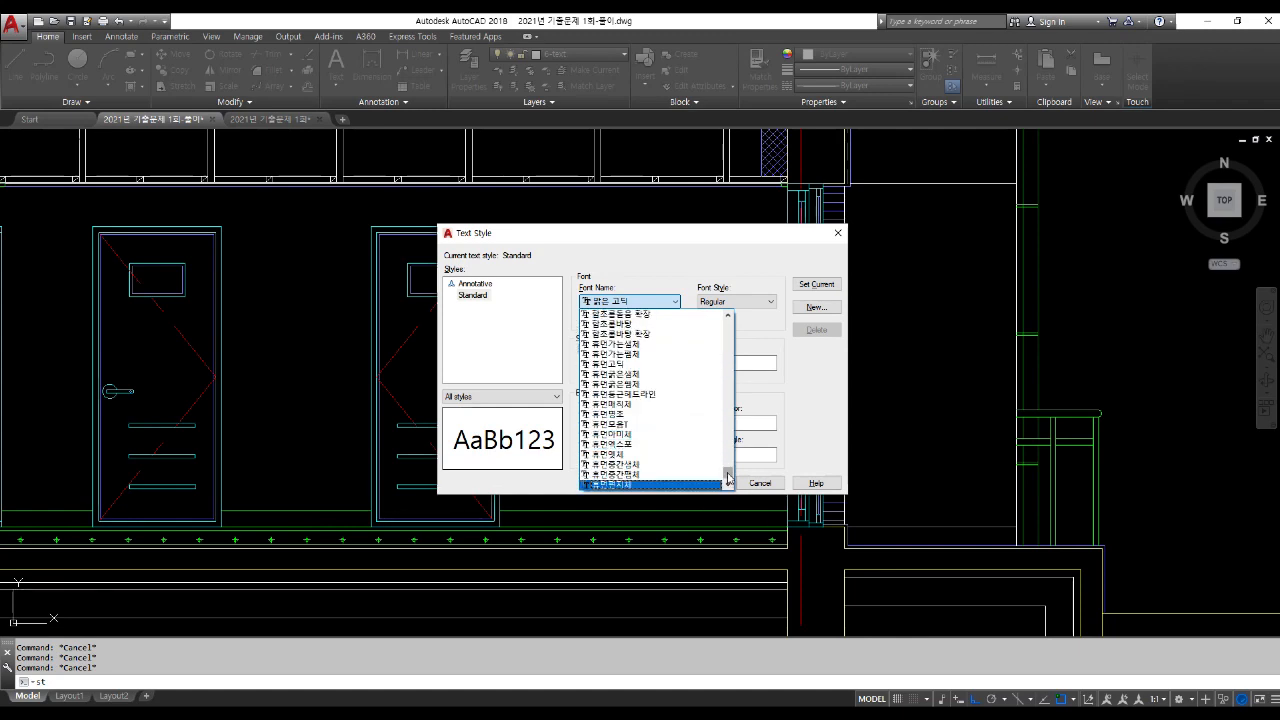
{"action": "left_click_drag", "start_coordinate": [728, 478], "coordinate": [729, 328]}
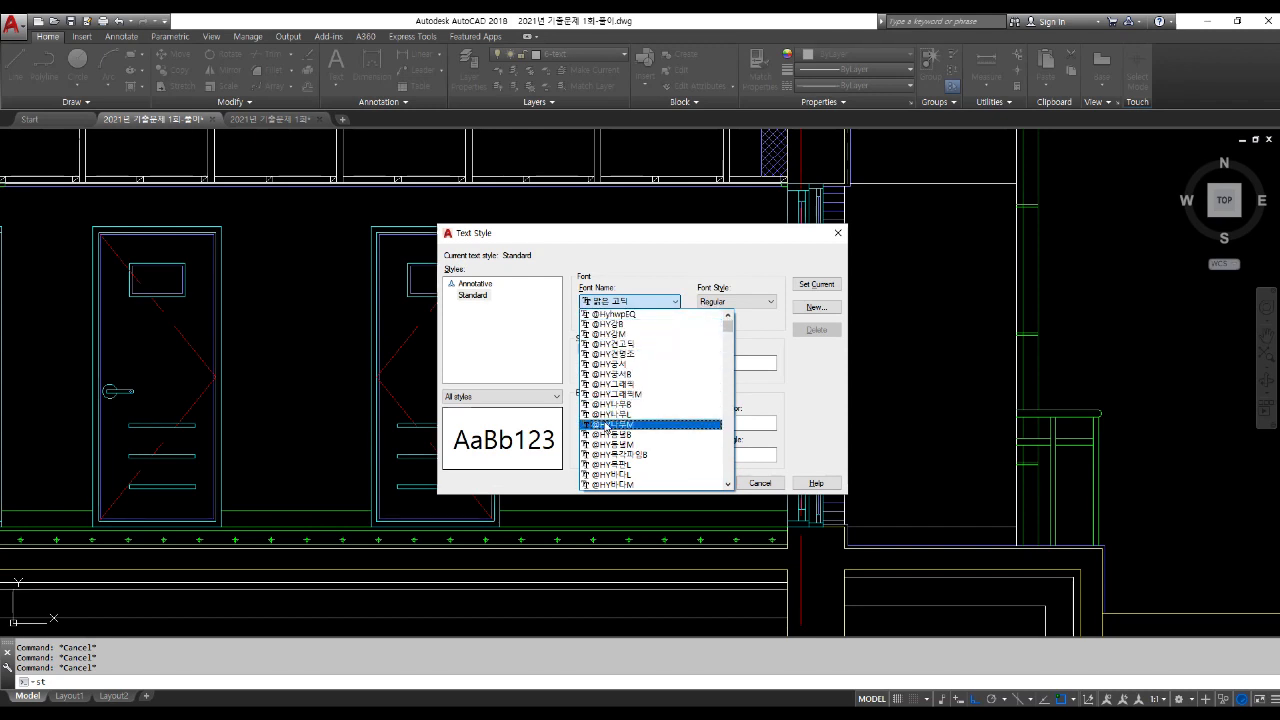
{"action": "scroll", "coordinate": [606, 428], "scroll_direction": "down", "scroll_amount": 5}
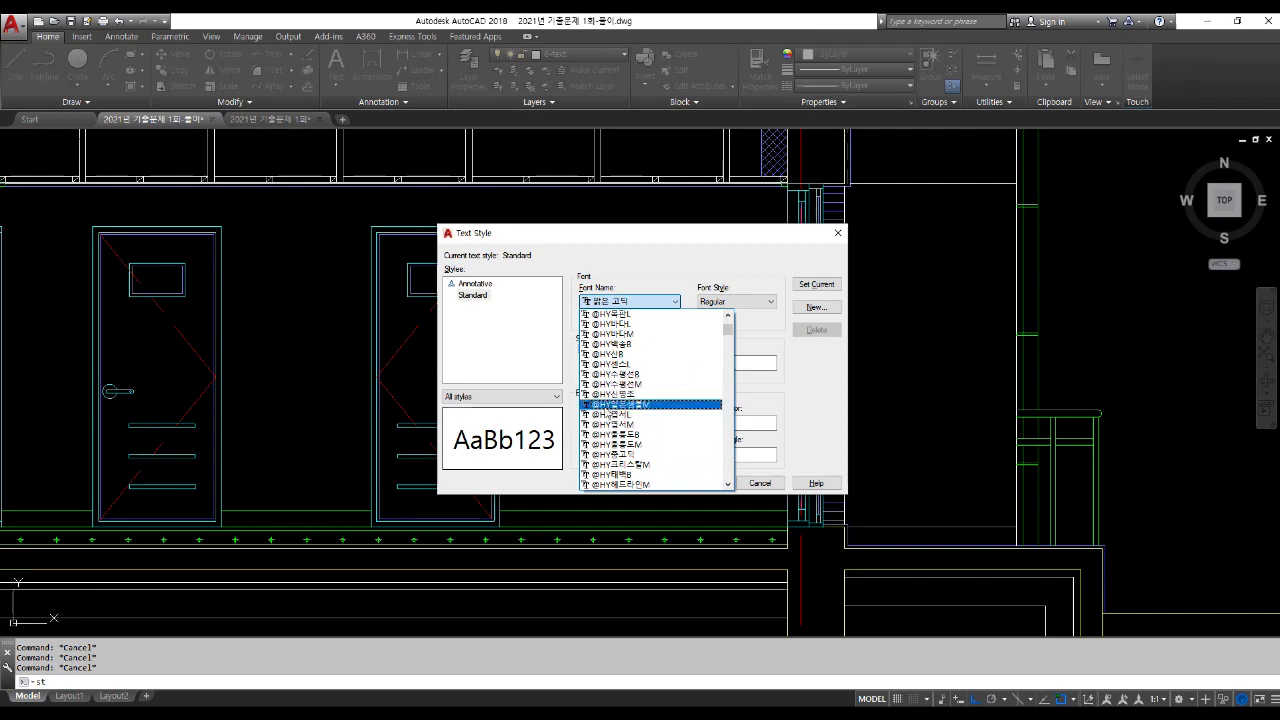
{"action": "scroll", "coordinate": [608, 420], "scroll_direction": "down", "scroll_amount": 4}
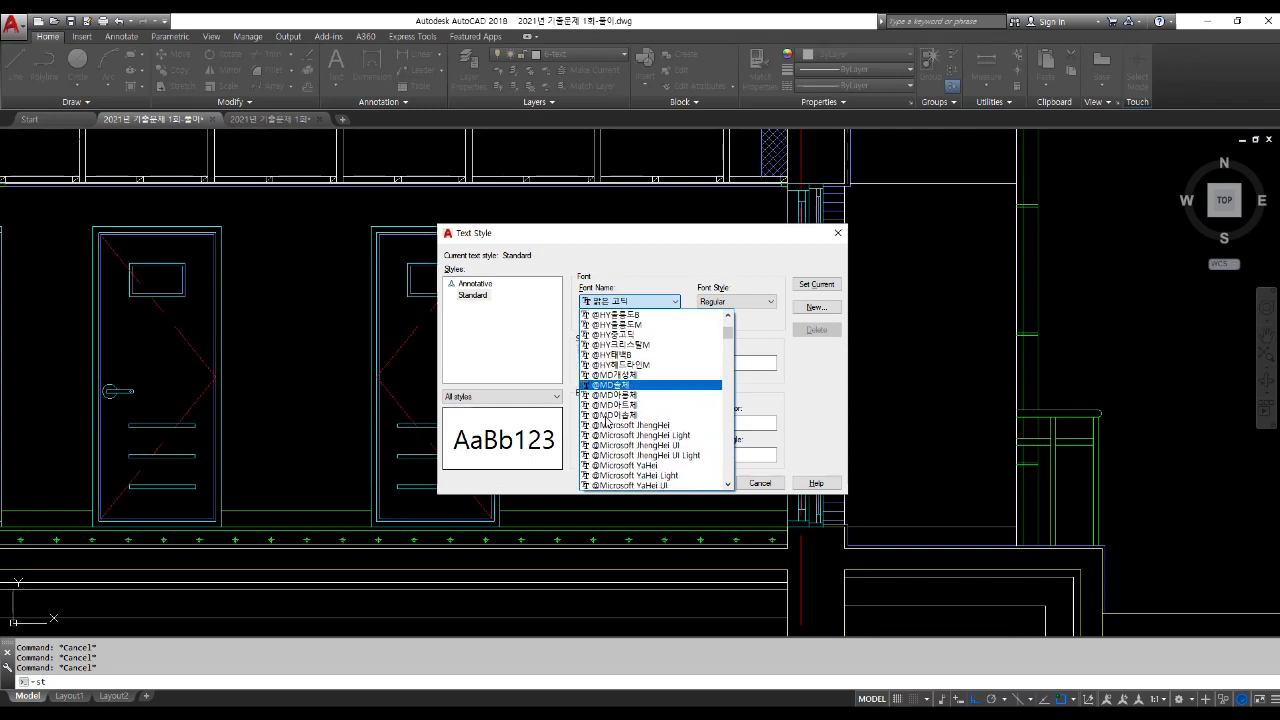
{"action": "left_click", "coordinate": [648, 254]}
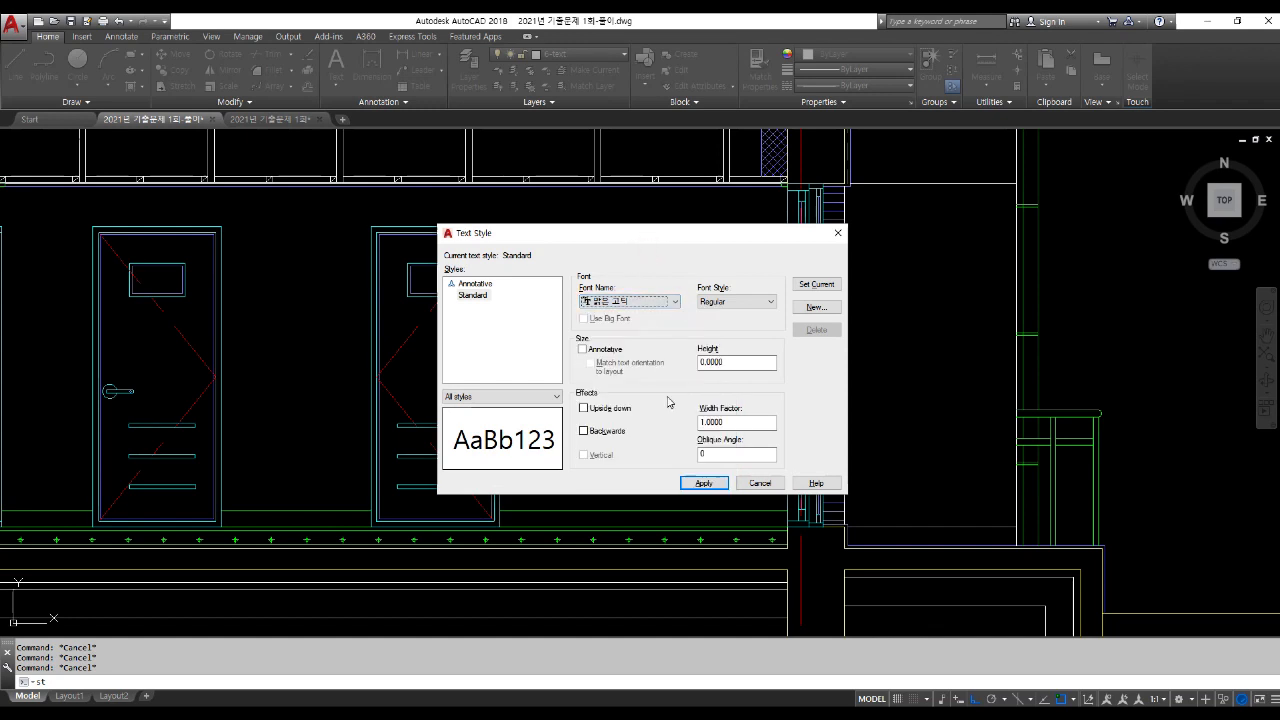
{"action": "left_click", "coordinate": [712, 485]}
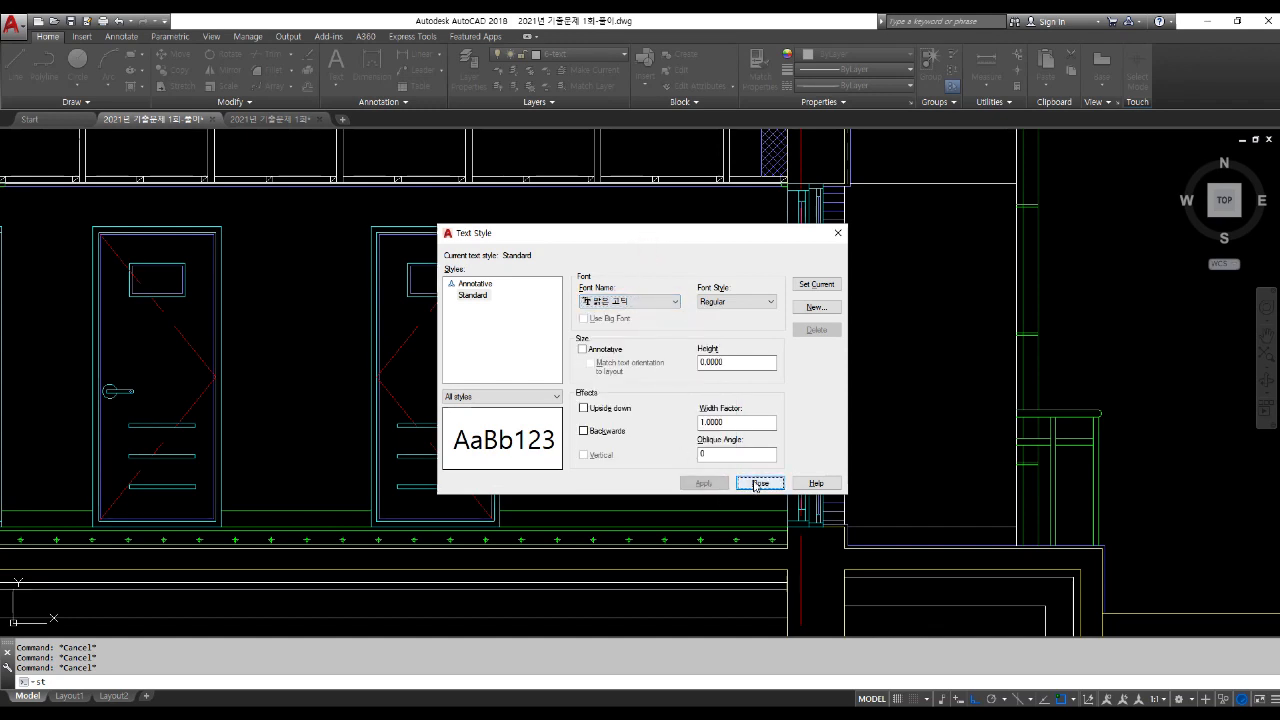
{"action": "left_click", "coordinate": [757, 484]}
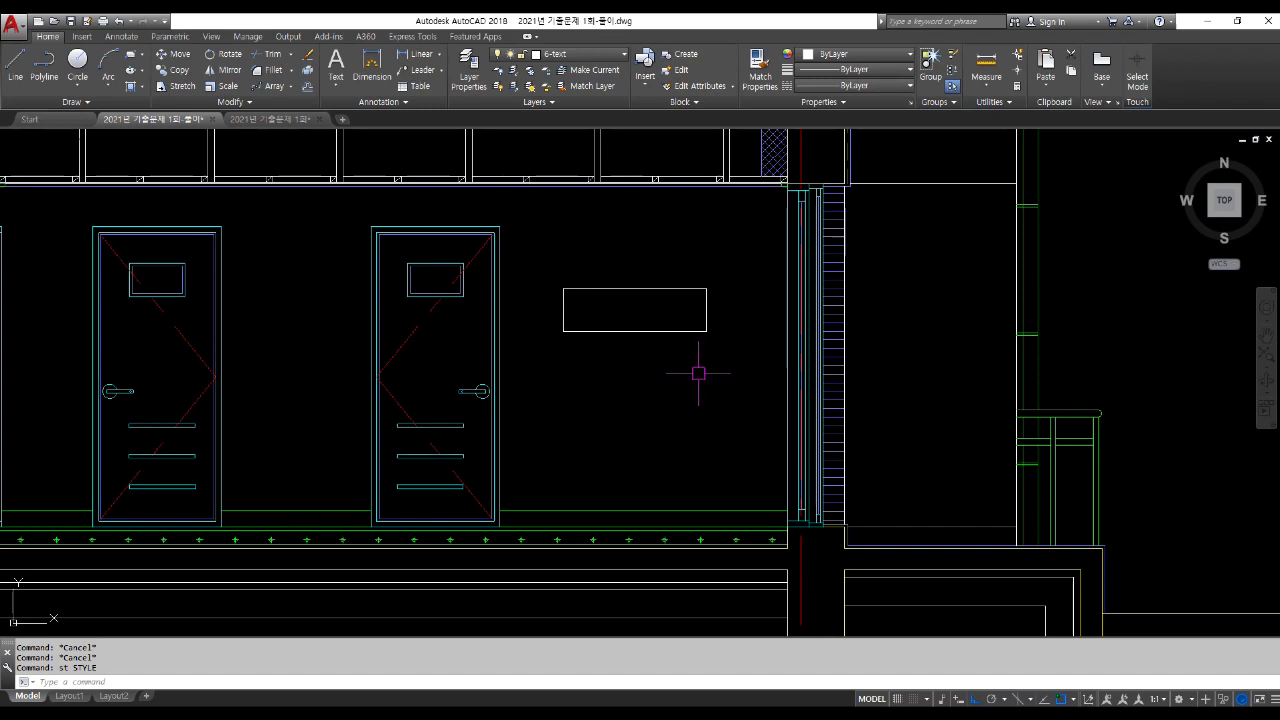
Step: Place single-line text with middle-center justification at the midpoint between the rectangle's opposite corners, with height 150 and rotation 0
{"action": "type", "text": "dt"}
{"action": "key", "text": "Return"}
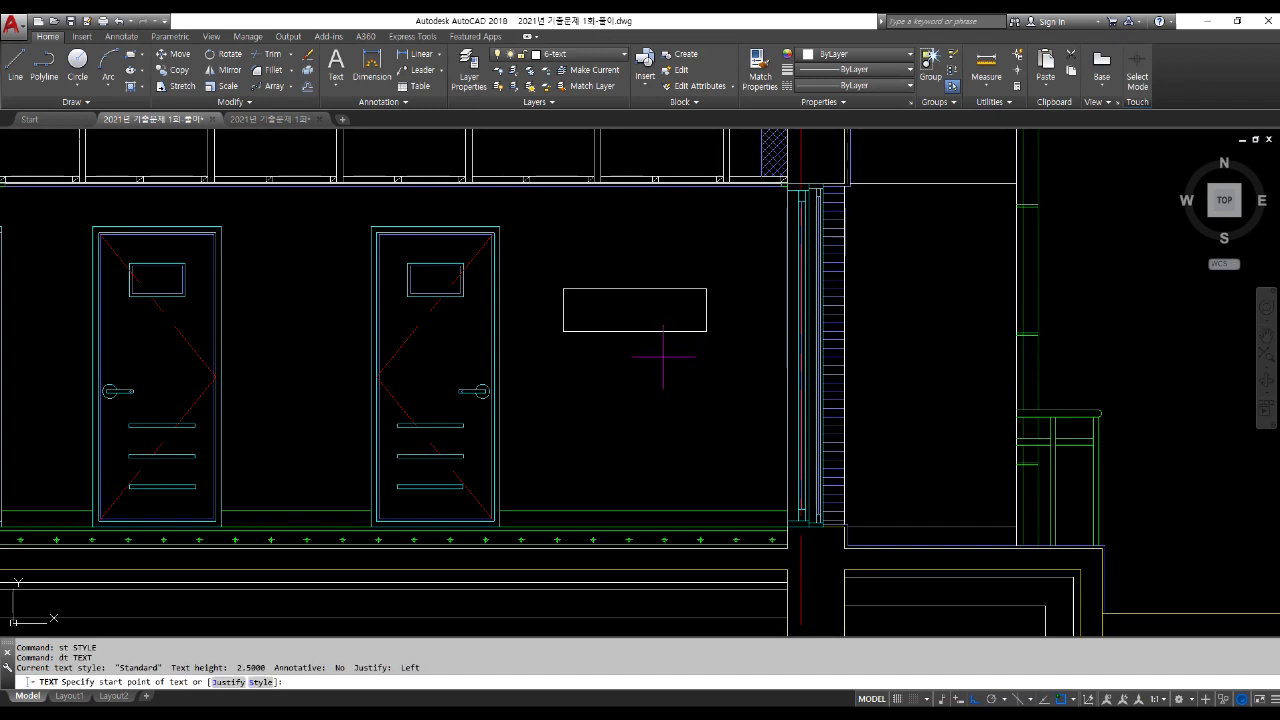
{"action": "type", "text": "mc"}
{"action": "key", "text": "Return"}
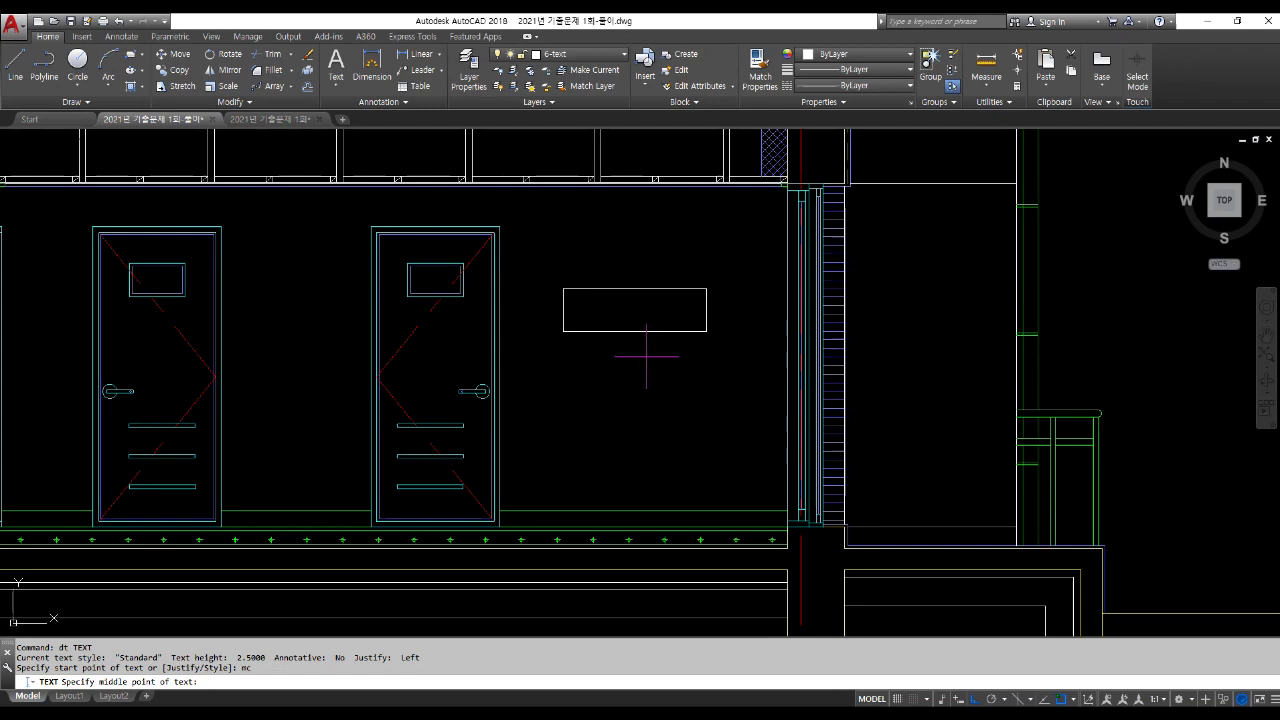
{"action": "right_click", "coordinate": [650, 362], "text": "shift"}
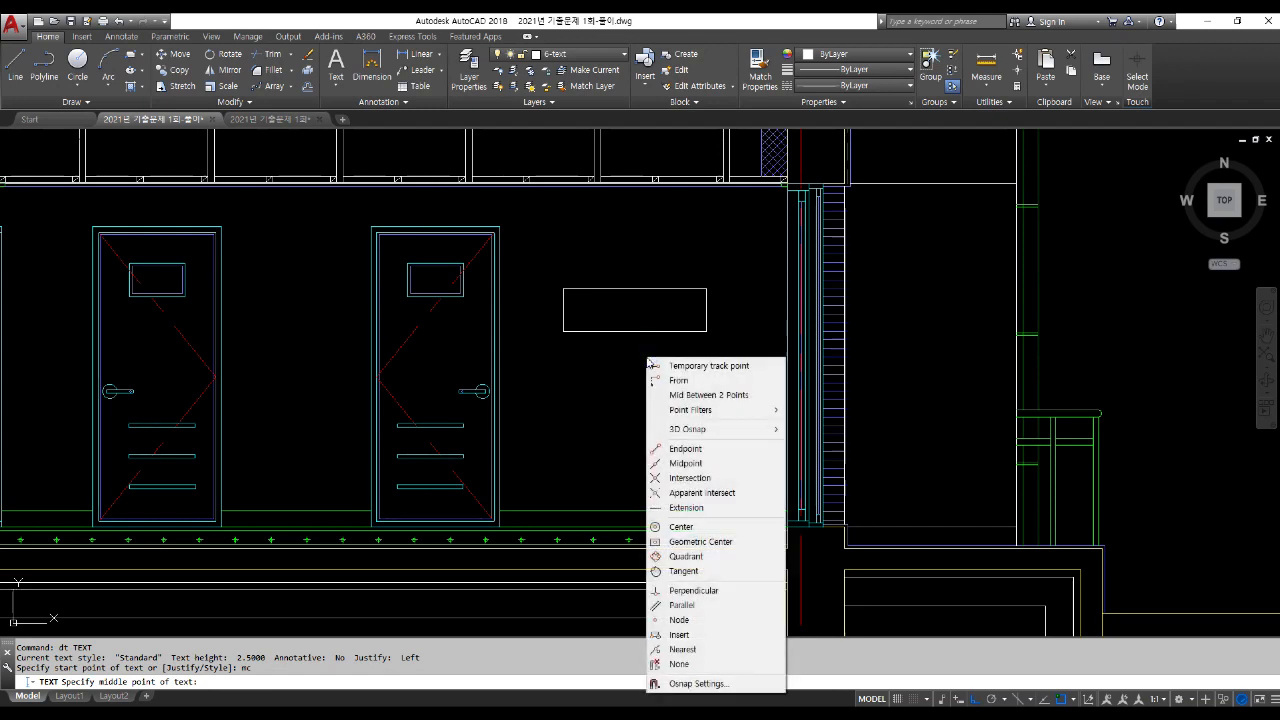
{"action": "left_click", "coordinate": [687, 396]}
{"action": "scroll", "coordinate": [635, 300], "scroll_direction": "up", "scroll_amount": 5}
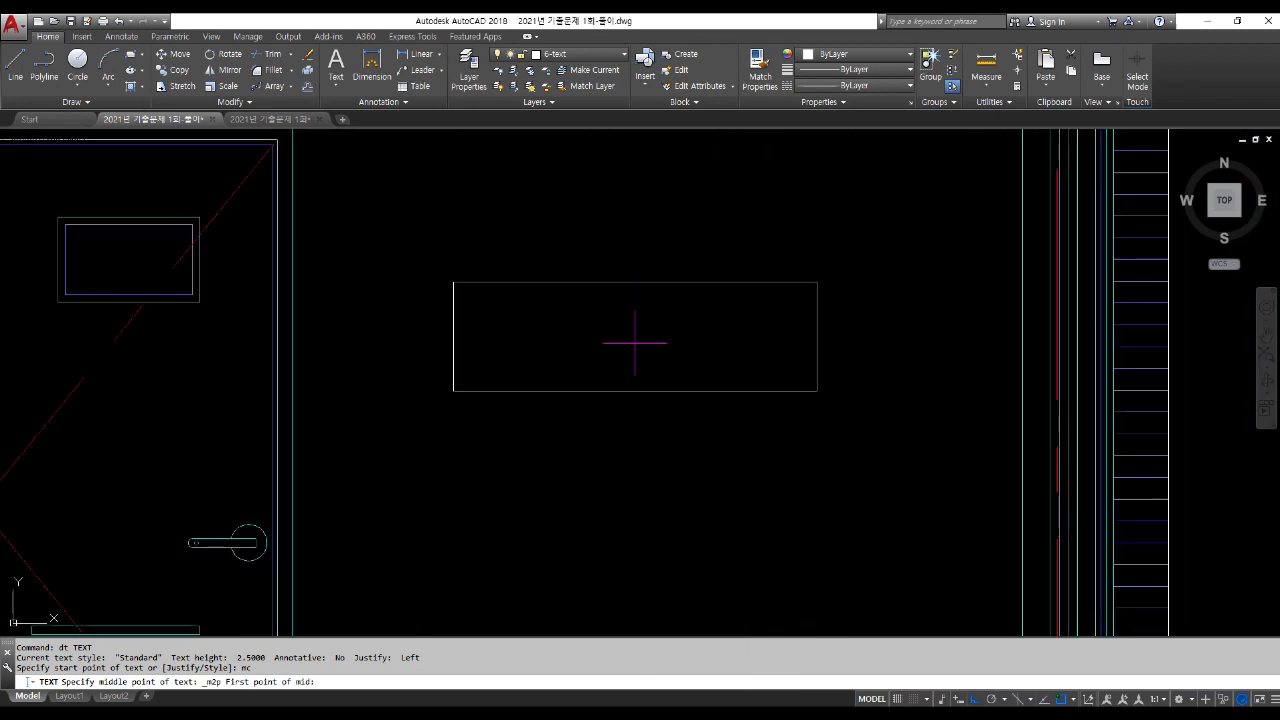
{"action": "left_click", "coordinate": [454, 282]}
{"action": "left_click", "coordinate": [817, 390]}
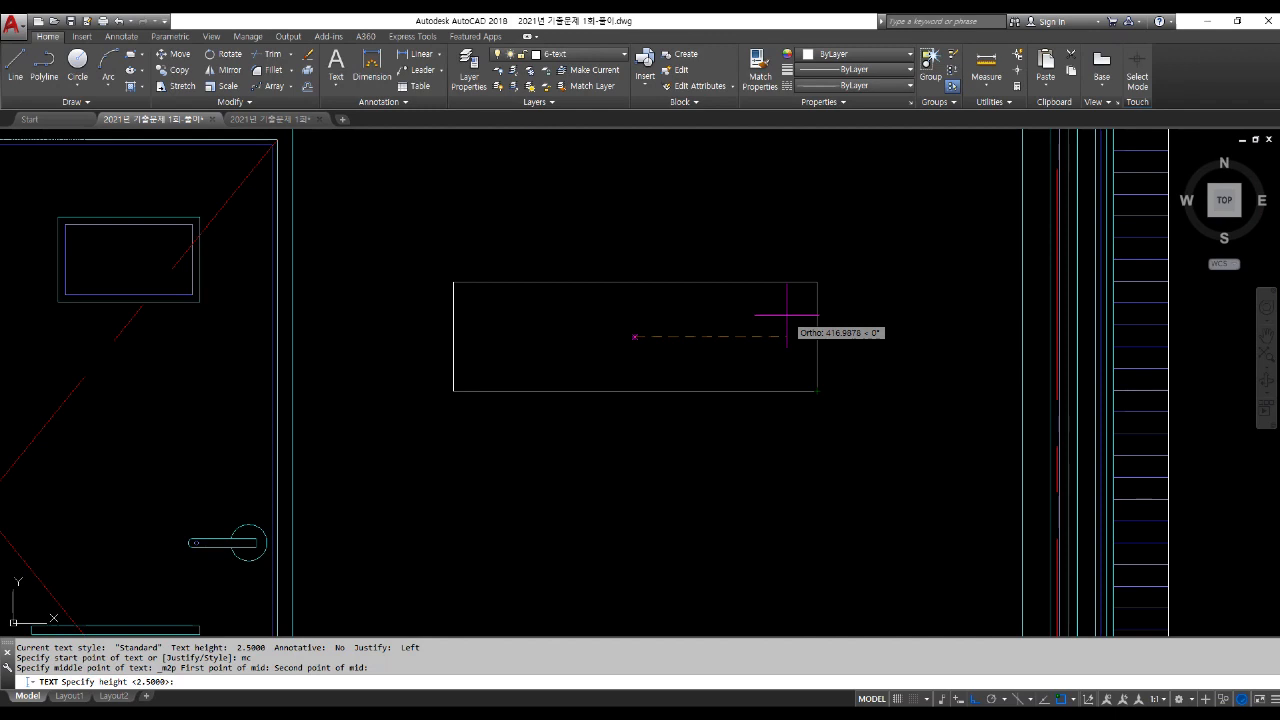
{"action": "type", "text": "150"}
{"action": "key", "text": "Return"}
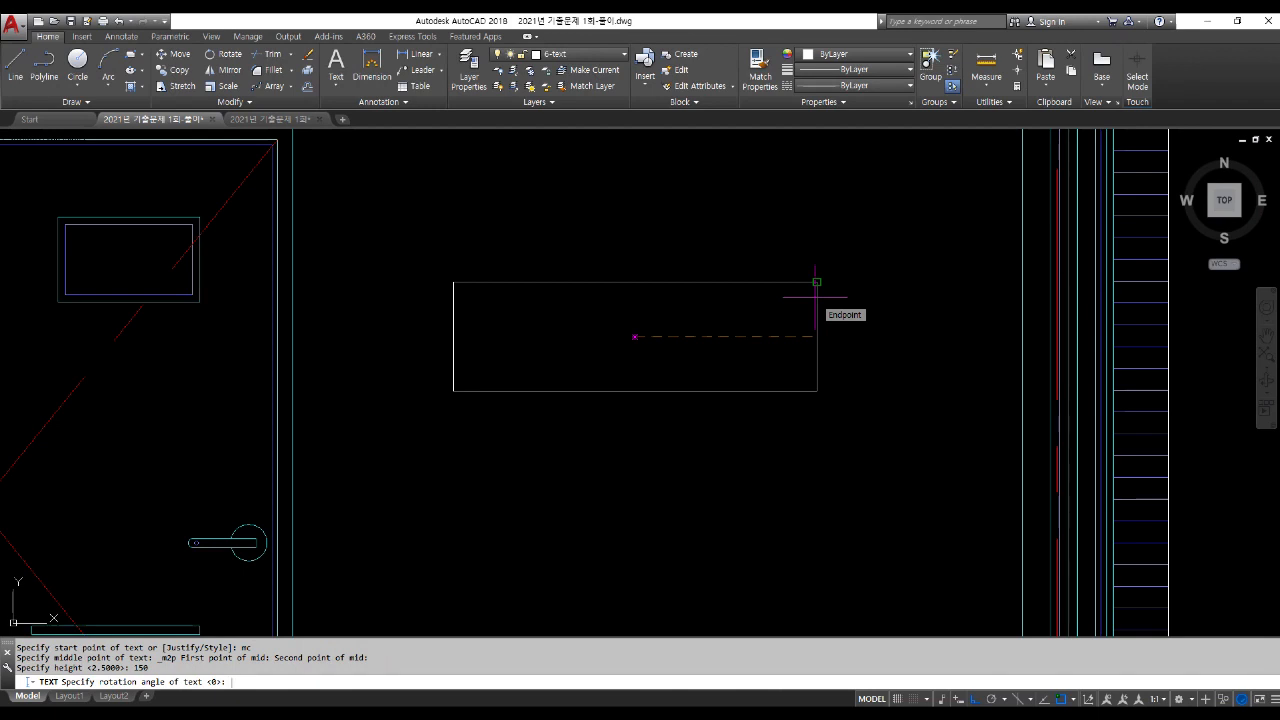
{"action": "key", "text": "Return"}
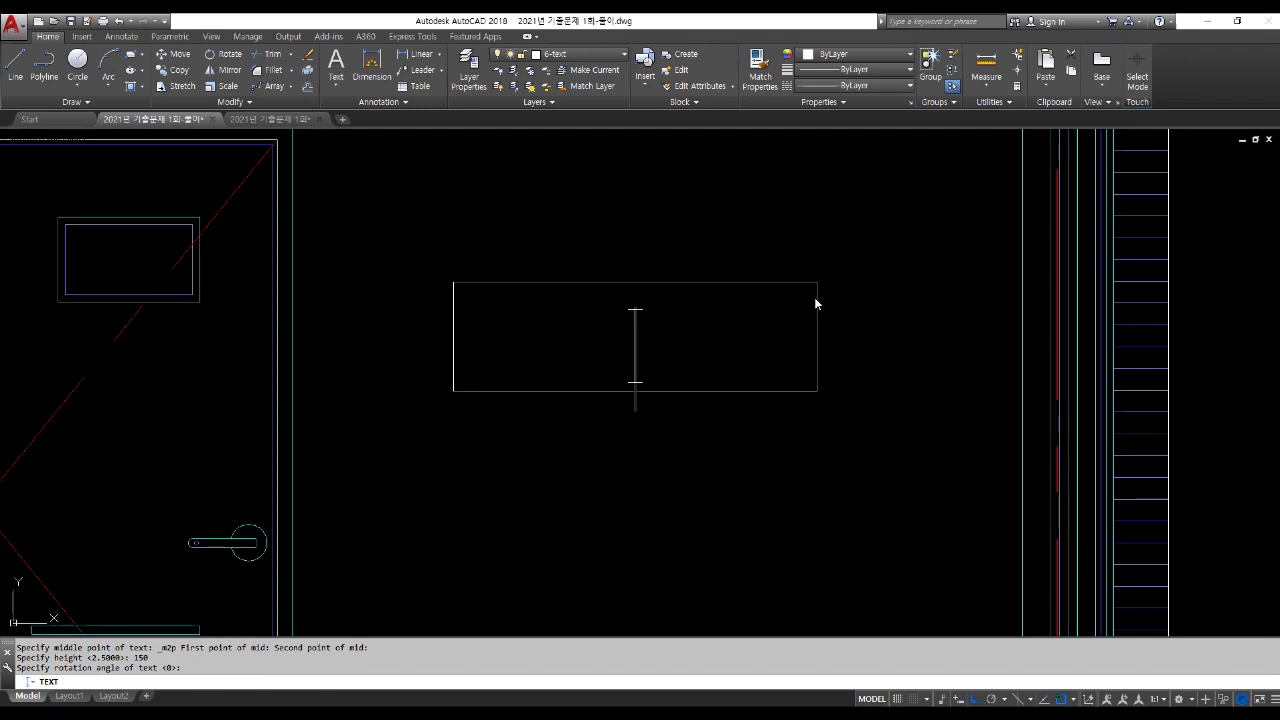
Step: Enter 거 실 as the room label inside the rectangle and finish the text
{"action": "type", "text": "rj"}
{"action": "key", "text": "BackSpace"}
{"action": "key", "text": "BackSpace"}
{"action": "type", "text": "ㄱ"}
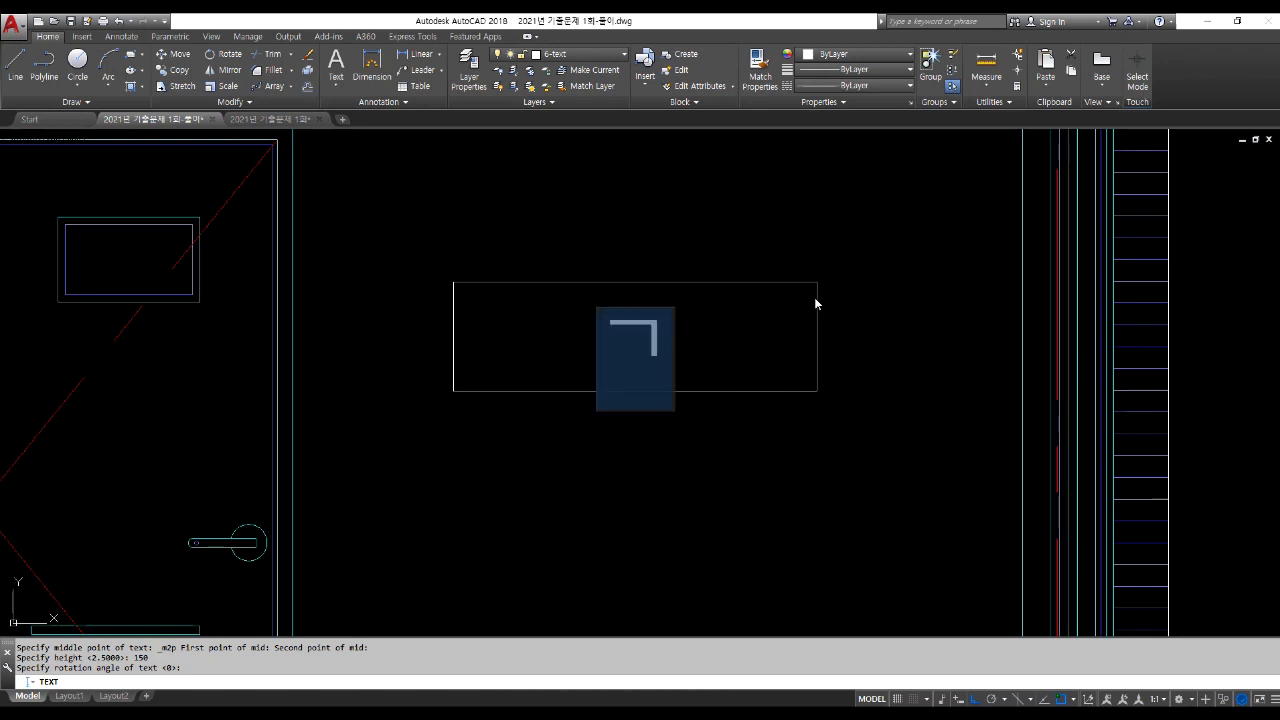
{"action": "type", "text": "jj"}
{"action": "key", "text": "BackSpace"}
{"action": "type", "text": "tl"}
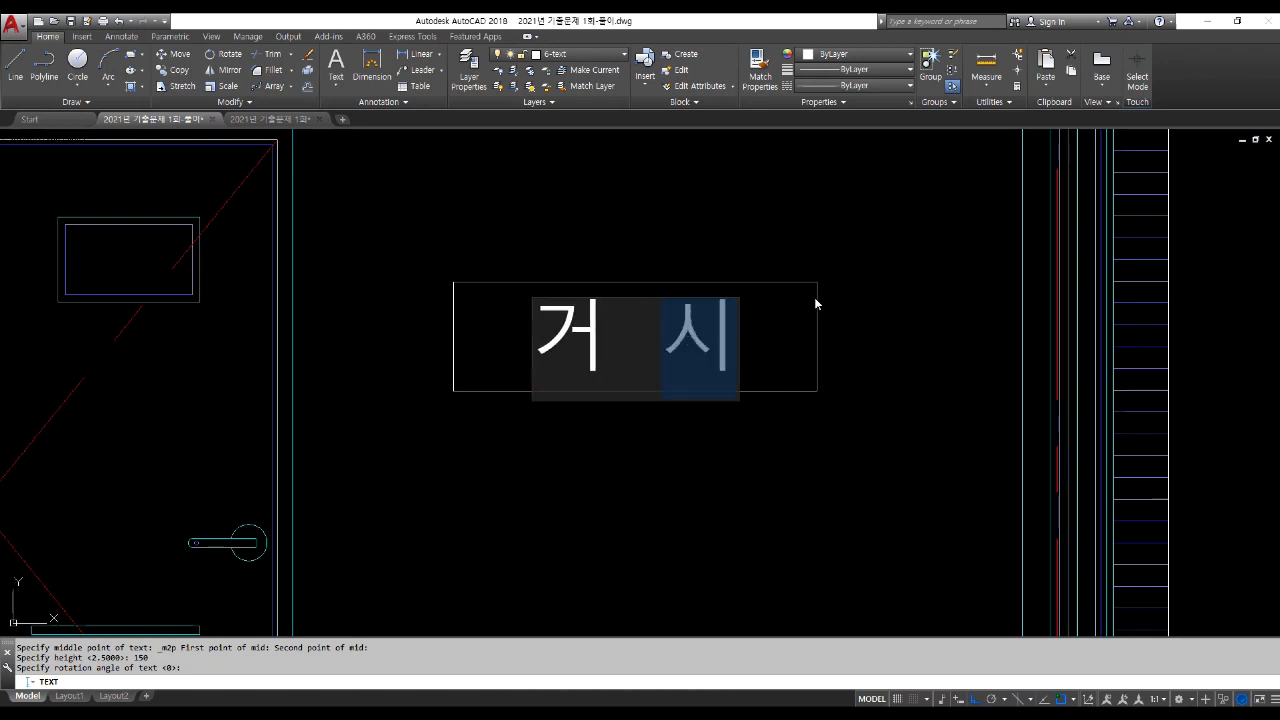
{"action": "type", "text": "f"}
{"action": "key", "text": "Return"}
{"action": "key", "text": "Return"}
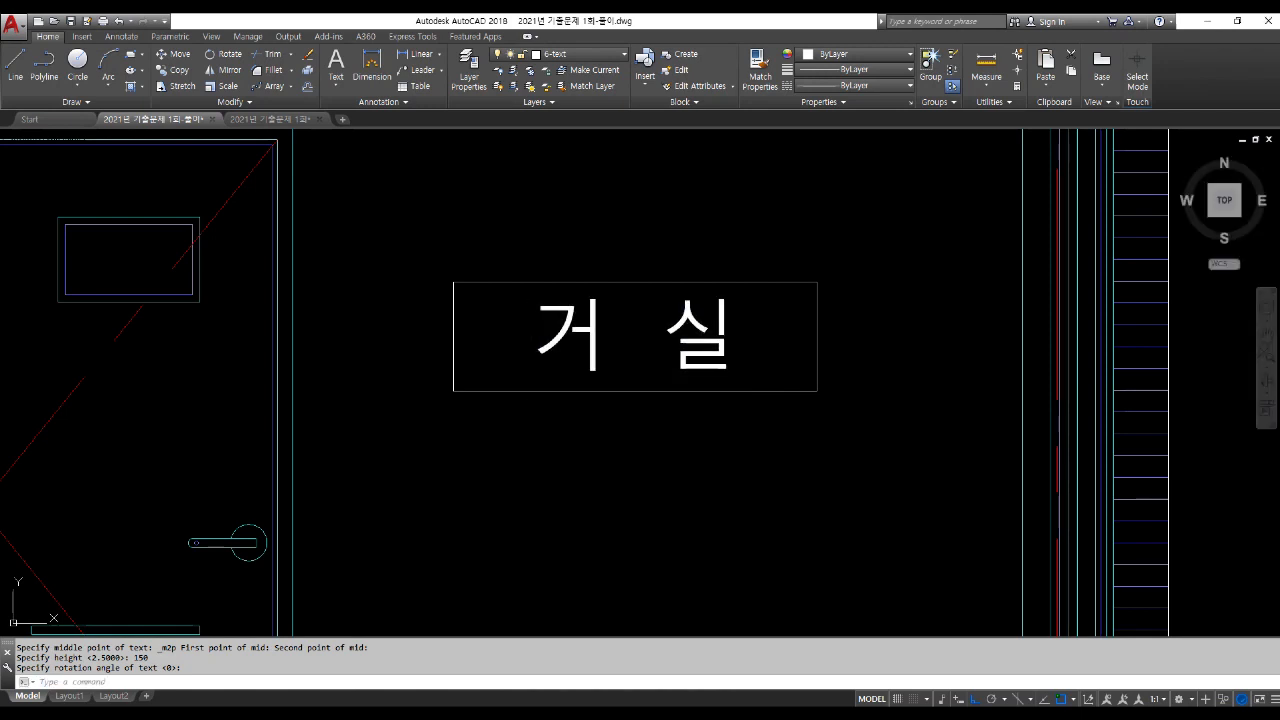
Step: Copy the 거 실 label with its frame horizontally into the porch area beyond the window wall
{"action": "scroll", "coordinate": [750, 305], "scroll_direction": "down", "scroll_amount": 4}
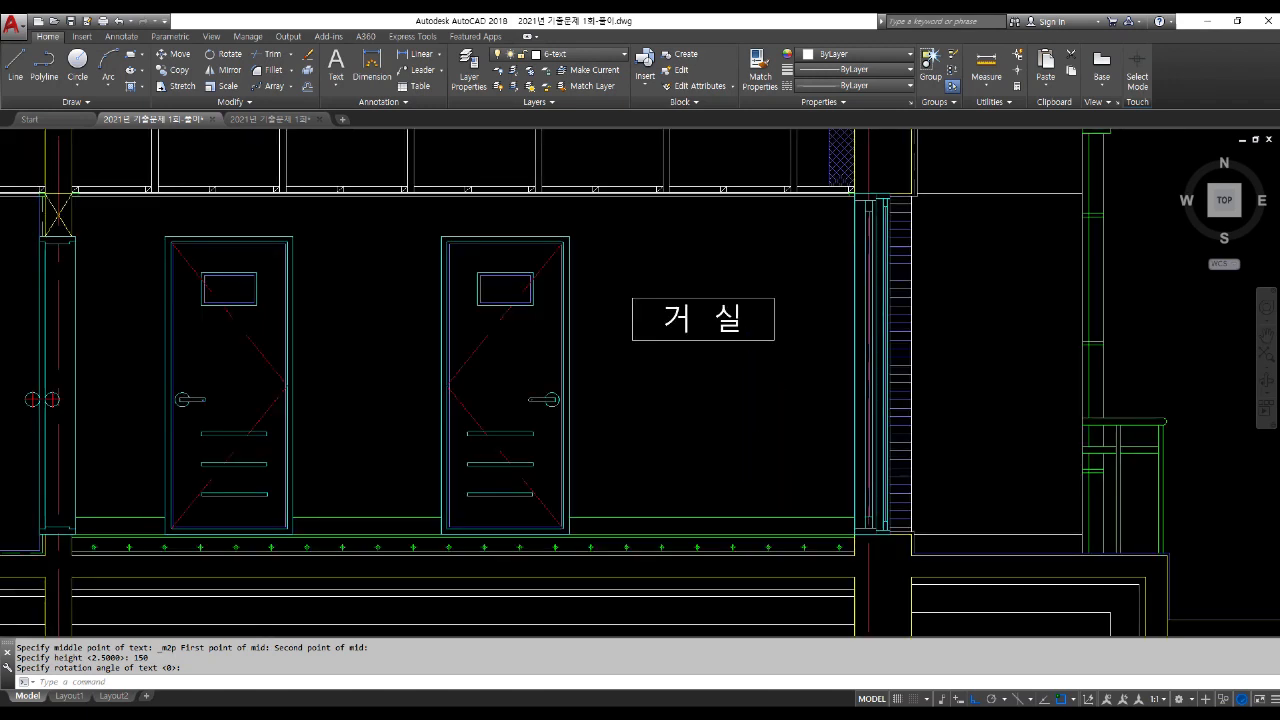
{"action": "scroll", "coordinate": [759, 466], "scroll_direction": "down", "scroll_amount": 2}
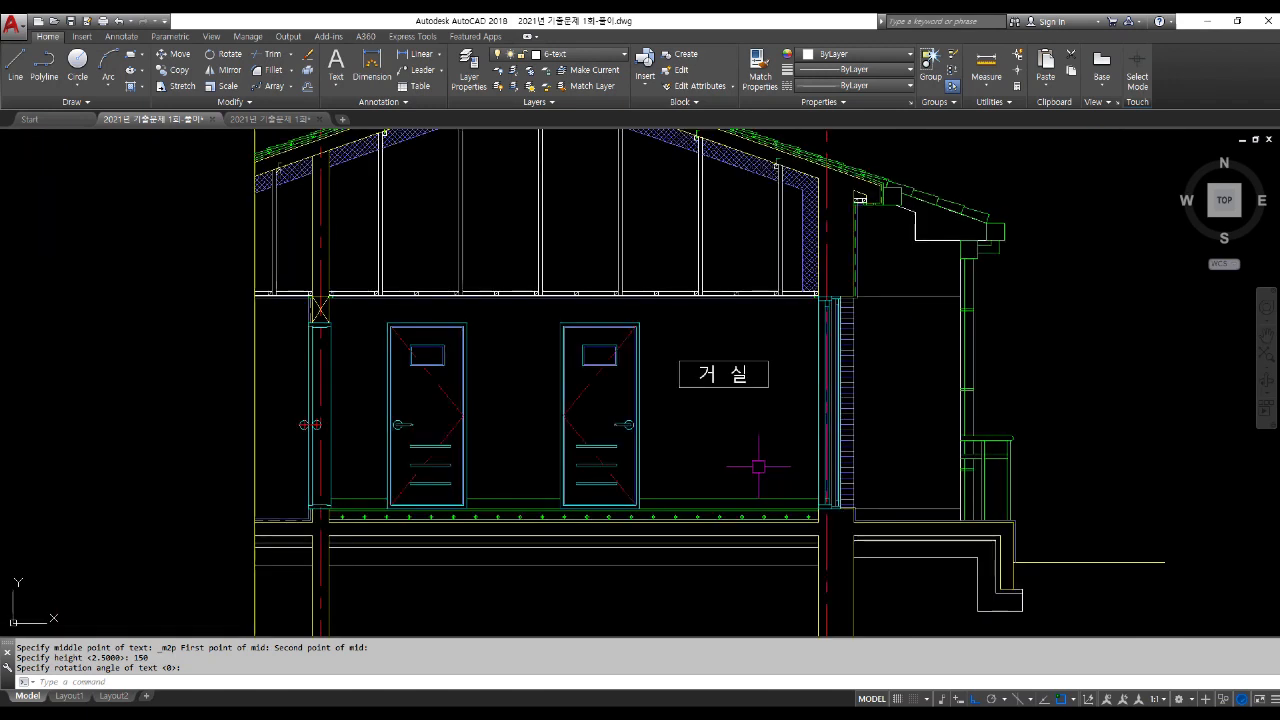
{"action": "type", "text": "co"}
{"action": "key", "text": "Return"}
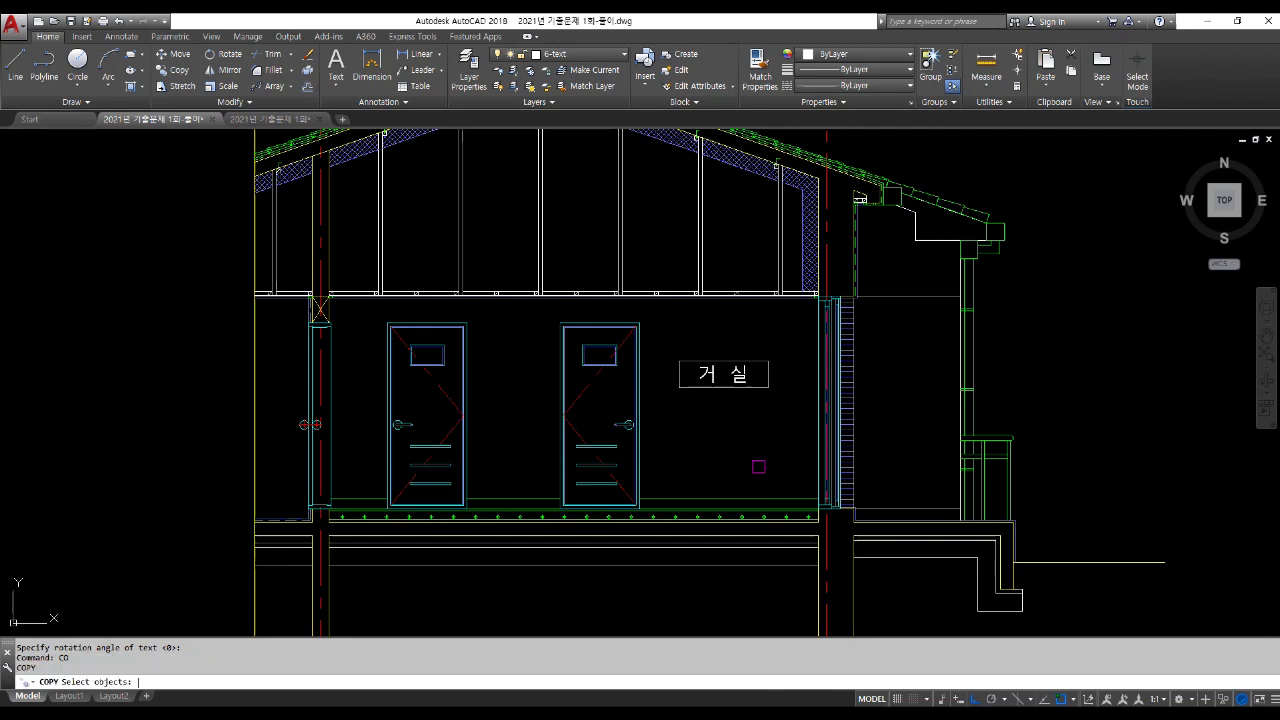
{"action": "left_click", "coordinate": [763, 435]}
{"action": "left_click", "coordinate": [636, 320]}
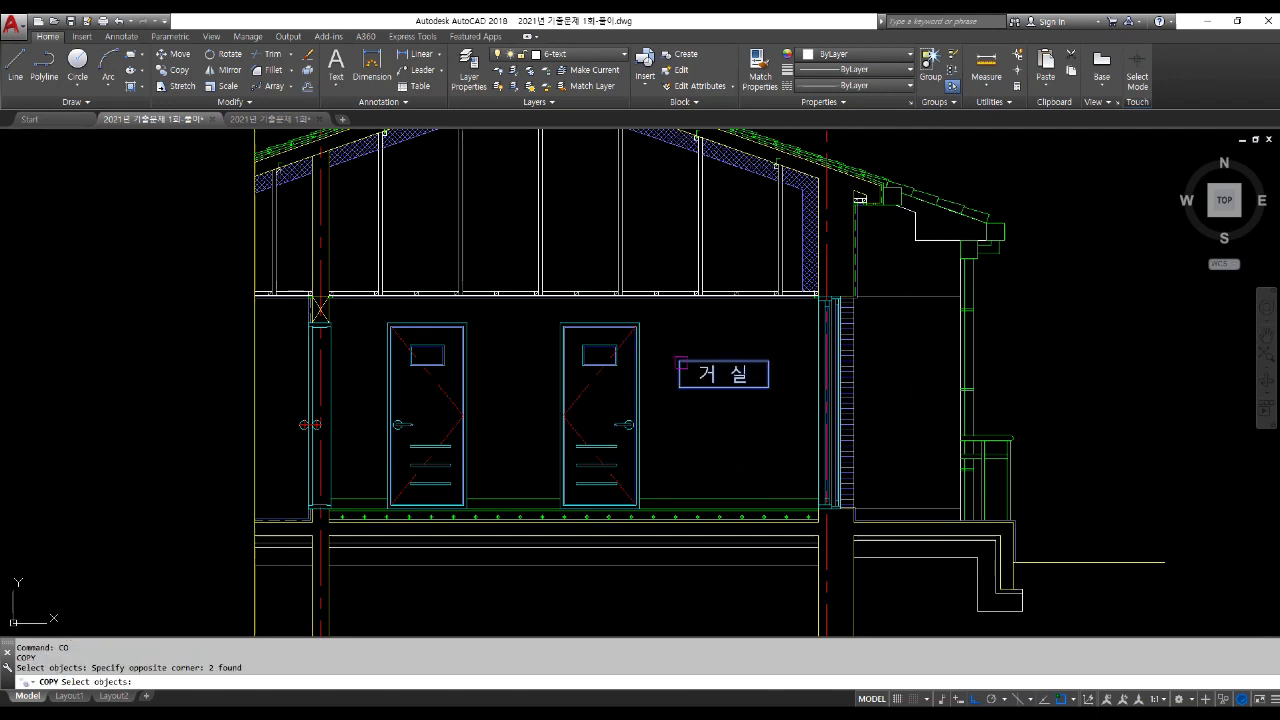
{"action": "key", "text": "Return"}
{"action": "left_click", "coordinate": [721, 430]}
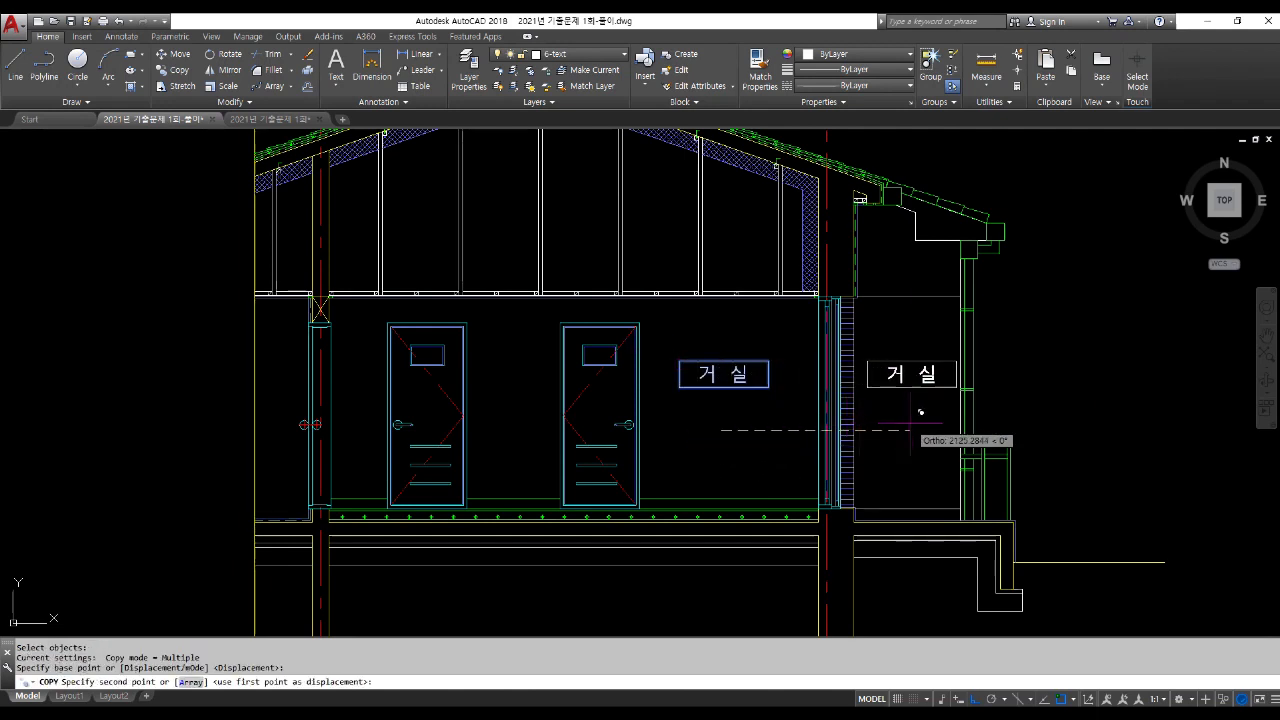
{"action": "left_click", "coordinate": [915, 409]}
{"action": "key", "text": "Return"}
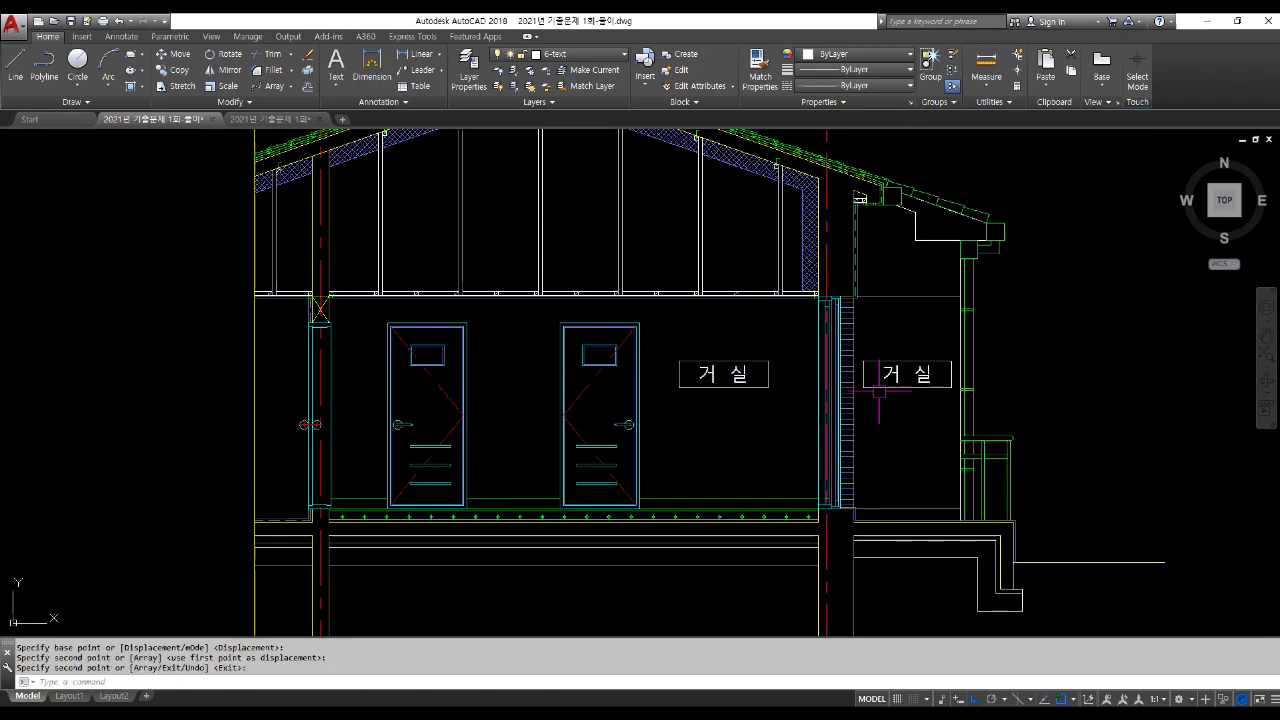
Step: Copy the porch label and its frame horizontally onto the section's cut-off edge, beside the room past the first door
{"action": "key", "text": "Return"}
{"action": "left_click", "coordinate": [918, 405]}
{"action": "left_click", "coordinate": [870, 350]}
{"action": "key", "text": "Return"}
{"action": "left_click", "coordinate": [918, 397]}
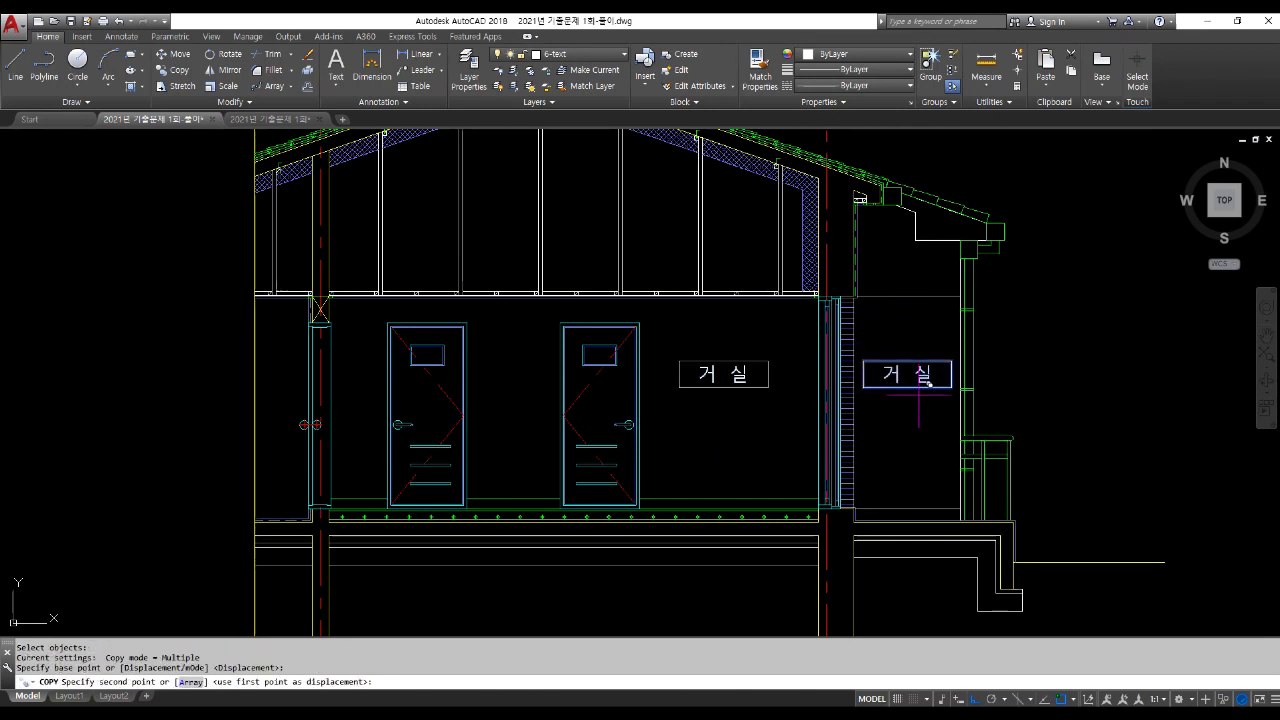
{"action": "left_click", "coordinate": [272, 398]}
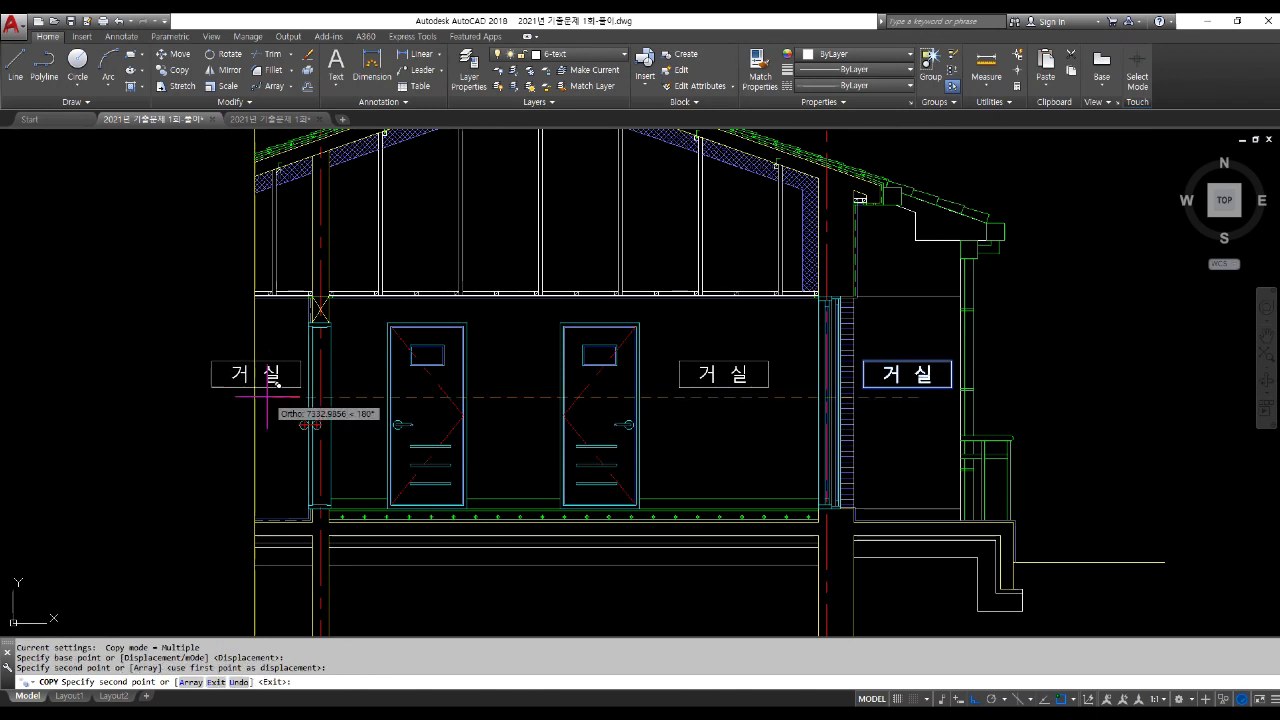
{"action": "key", "text": "Return"}
Step: Trim the section's vertical edge line where it runs through the copied label frame
{"action": "type", "text": "tr"}
{"action": "key", "text": "space"}
{"action": "key", "text": "space"}
{"action": "scroll", "coordinate": [253, 363], "scroll_direction": "up", "scroll_amount": 4}
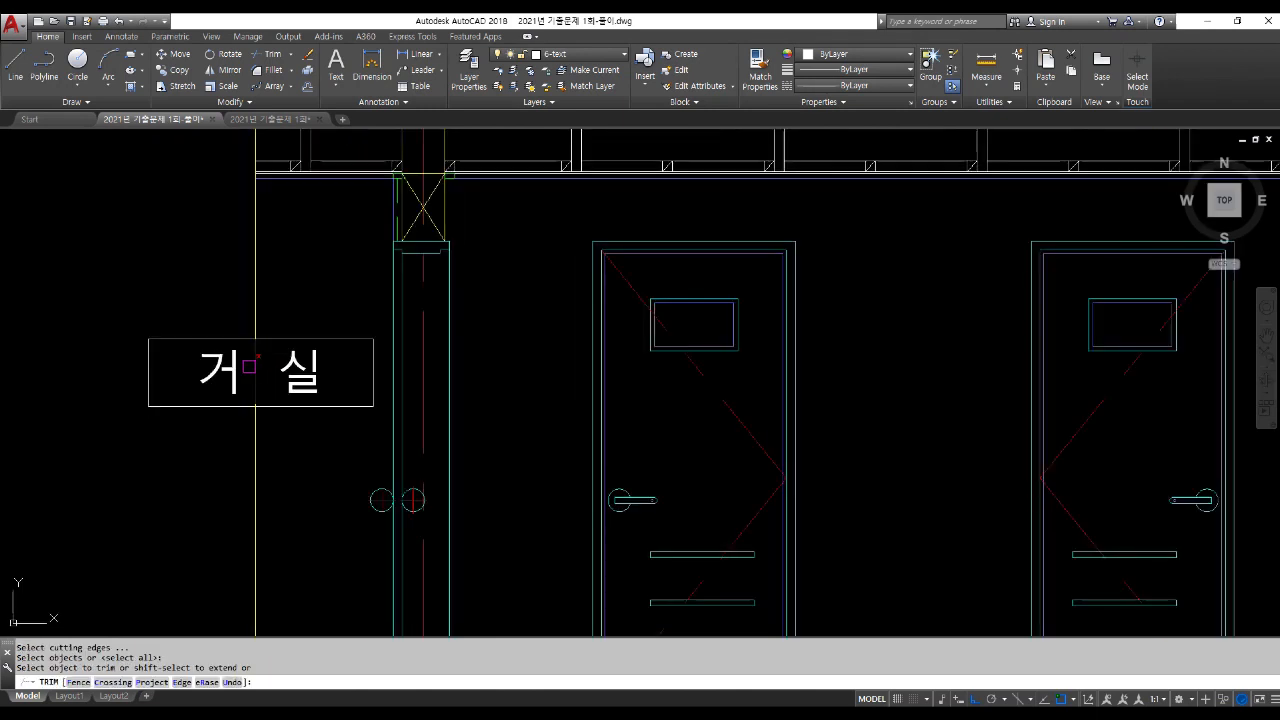
{"action": "left_click", "coordinate": [253, 361]}
{"action": "key", "text": "space"}
Step: Change the text of the label on the section's cut-off edge to 욕 실
{"action": "scroll", "coordinate": [285, 403], "scroll_direction": "down", "scroll_amount": 2}
{"action": "double_click", "coordinate": [302, 387]}
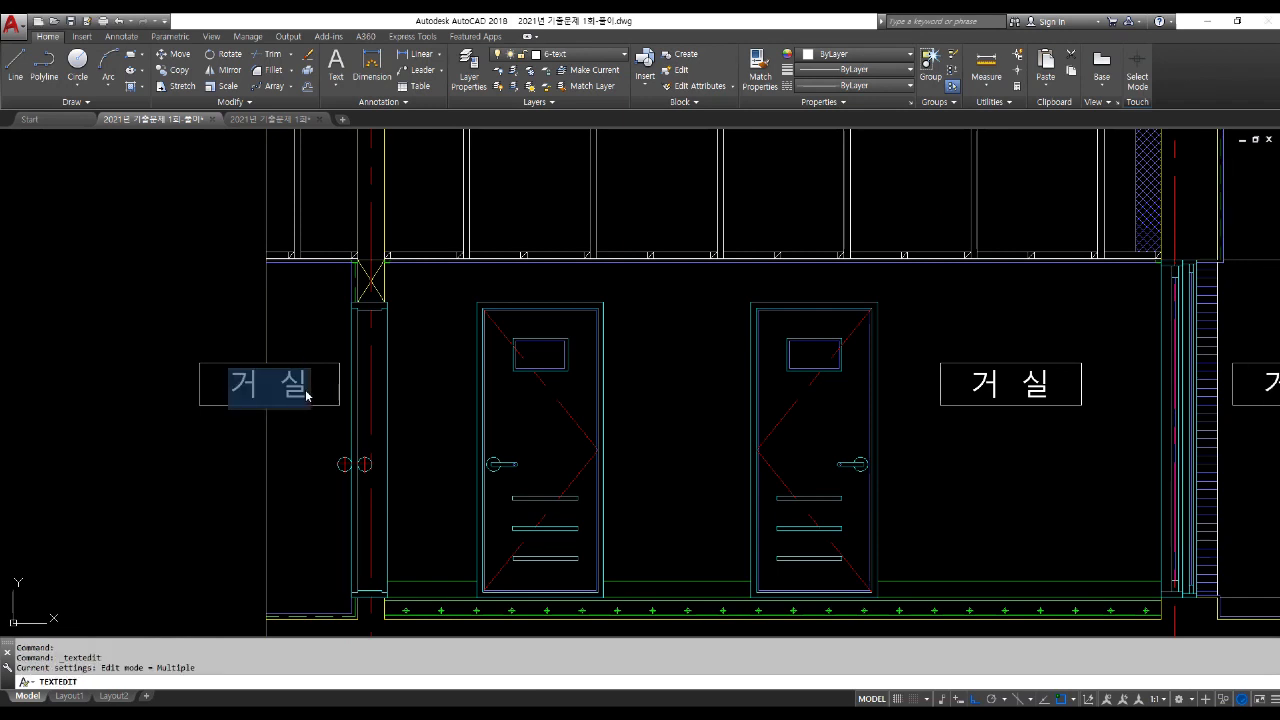
{"action": "type", "text": "dyr"}
{"action": "key", "text": "BackSpace"}
{"action": "key", "text": "BackSpace"}
{"action": "key", "text": "BackSpace"}
{"action": "key", "text": "Hangul"}
{"action": "type", "text": "욕실"}
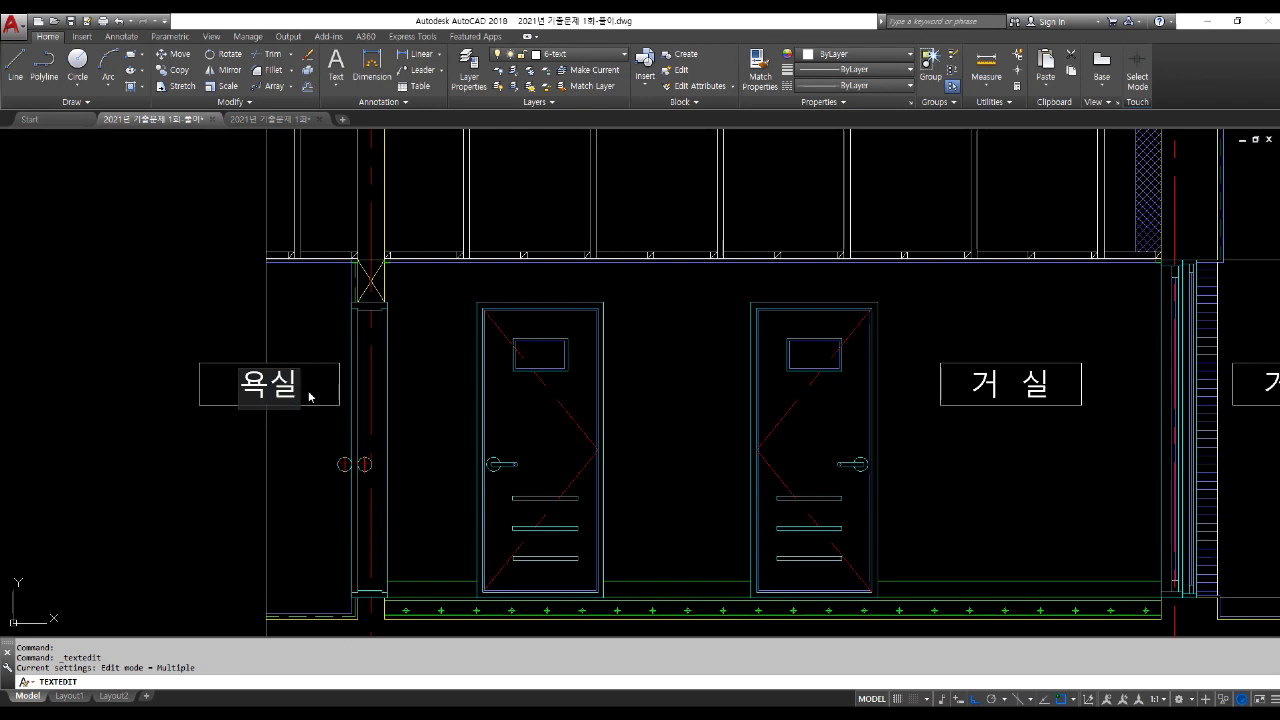
{"action": "key", "text": "Left"}
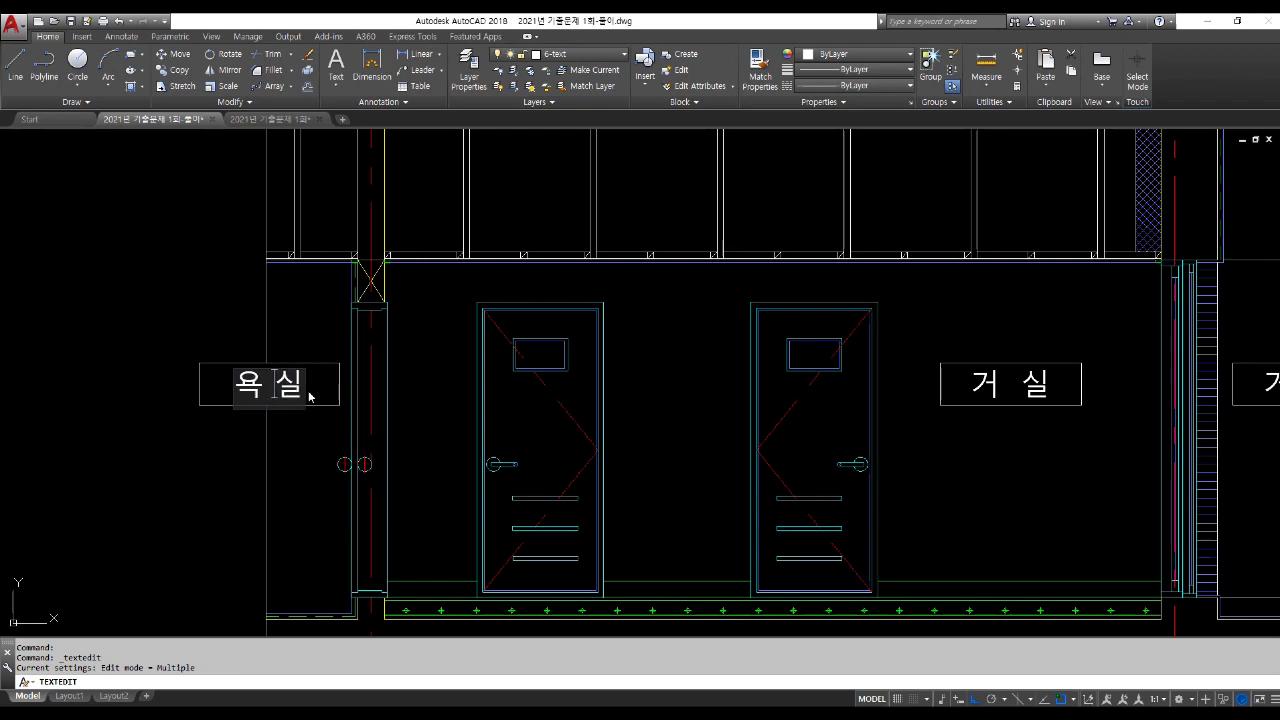
{"action": "key", "text": "Return"}
{"action": "key", "text": "Return"}
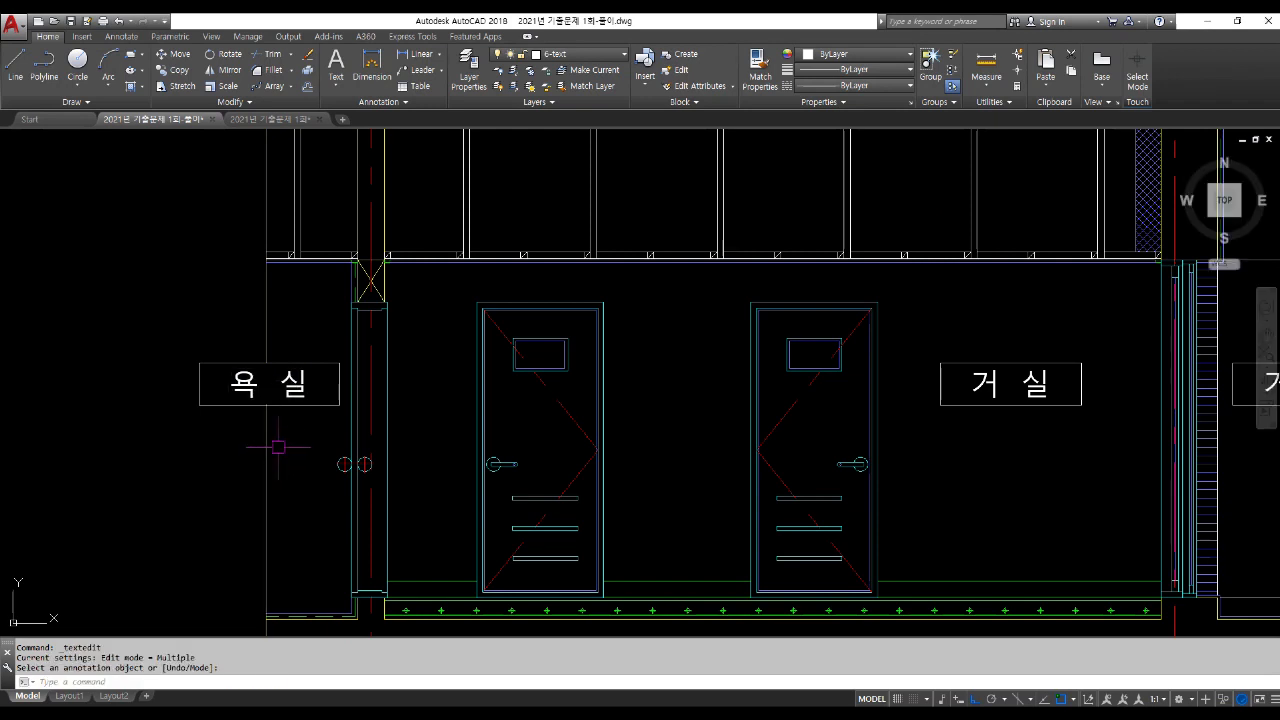
Step: Change the text of the porch label to 테라스
{"action": "scroll", "coordinate": [272, 447], "scroll_direction": "down", "scroll_amount": 5}
{"action": "scroll", "coordinate": [507, 438], "scroll_direction": "up", "scroll_amount": 5}
{"action": "double_click", "coordinate": [578, 403]}
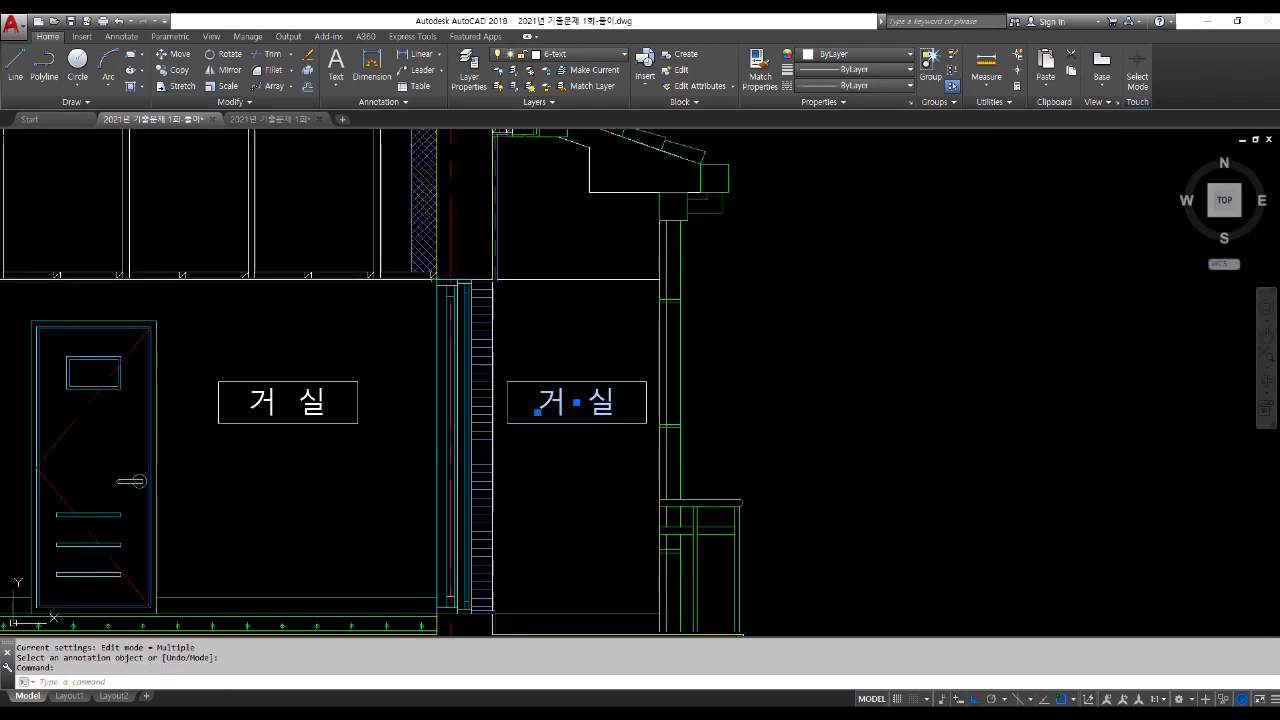
{"action": "type", "text": "테라스"}
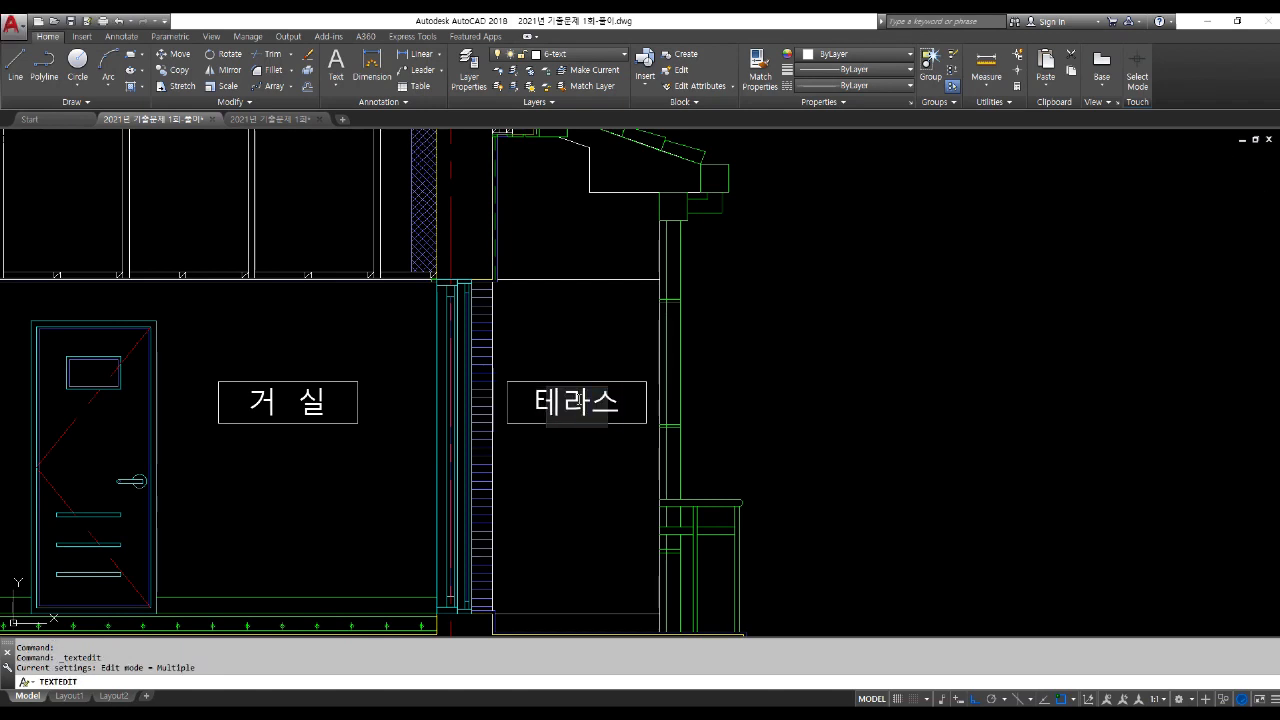
{"action": "key", "text": "Return"}
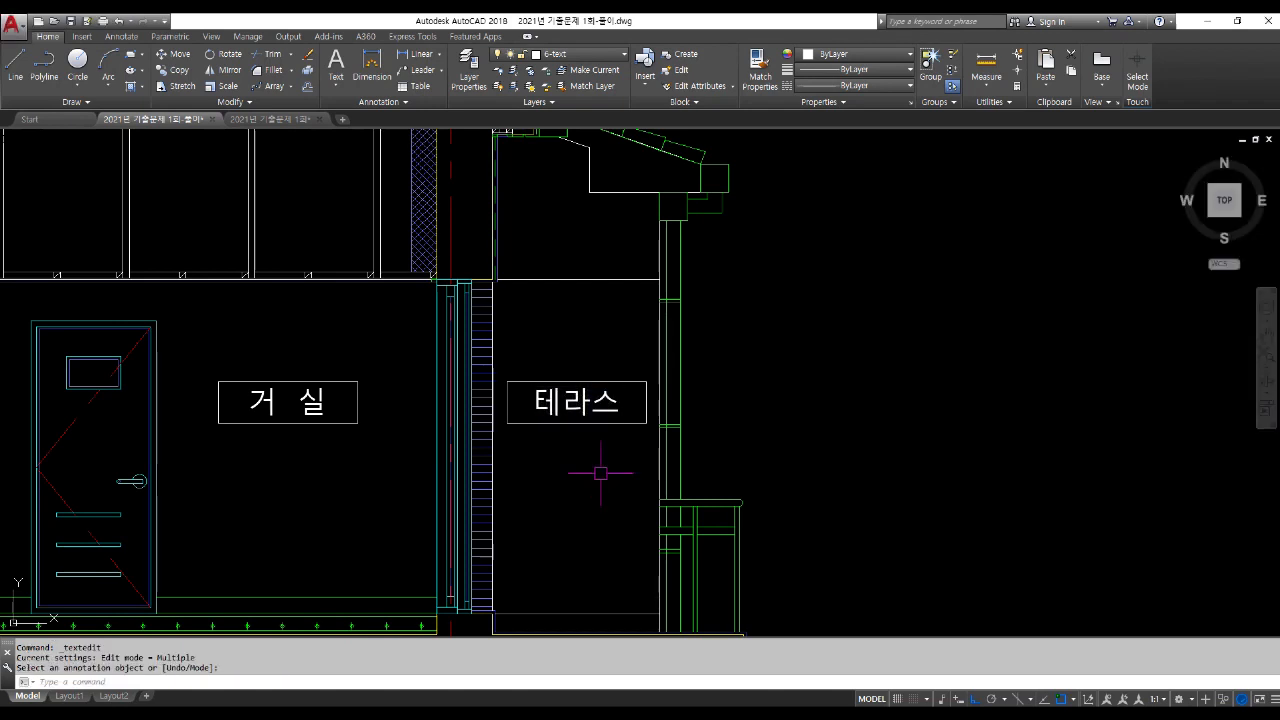
{"action": "scroll", "coordinate": [600, 470], "scroll_direction": "down", "scroll_amount": 4}
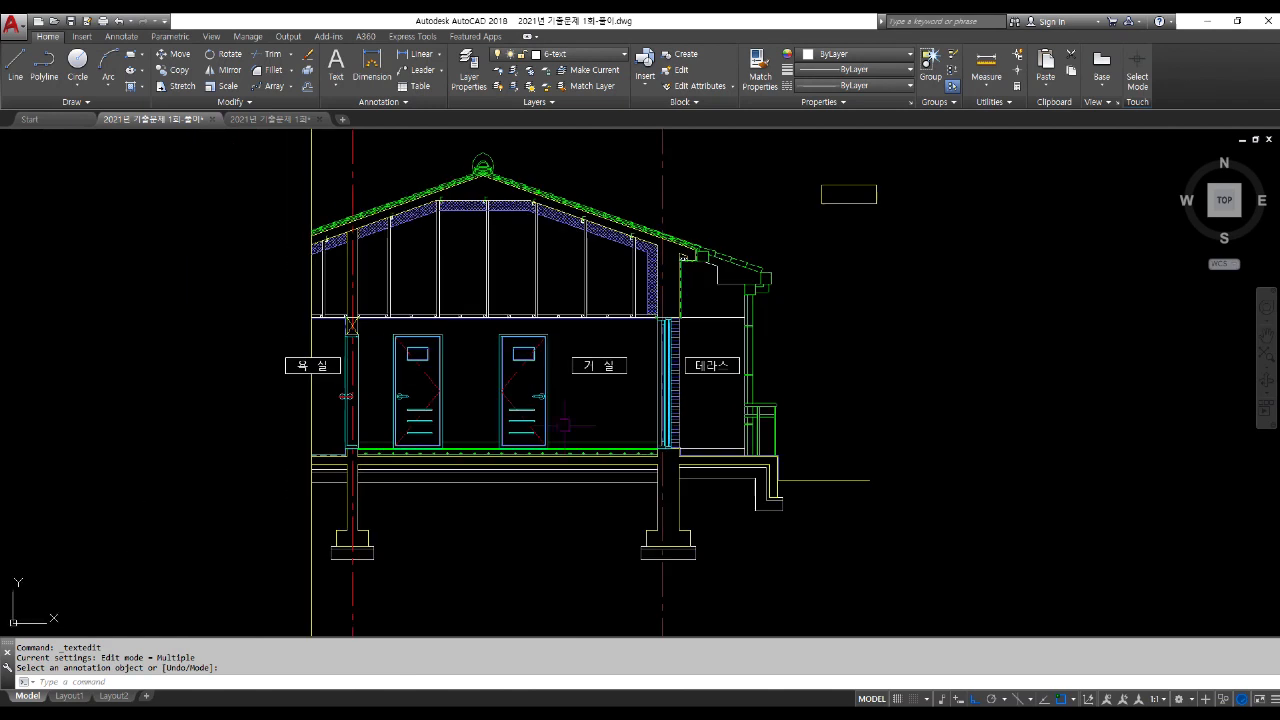
{"action": "middle_click_drag", "start_coordinate": [461, 556], "coordinate": [580, 478]}
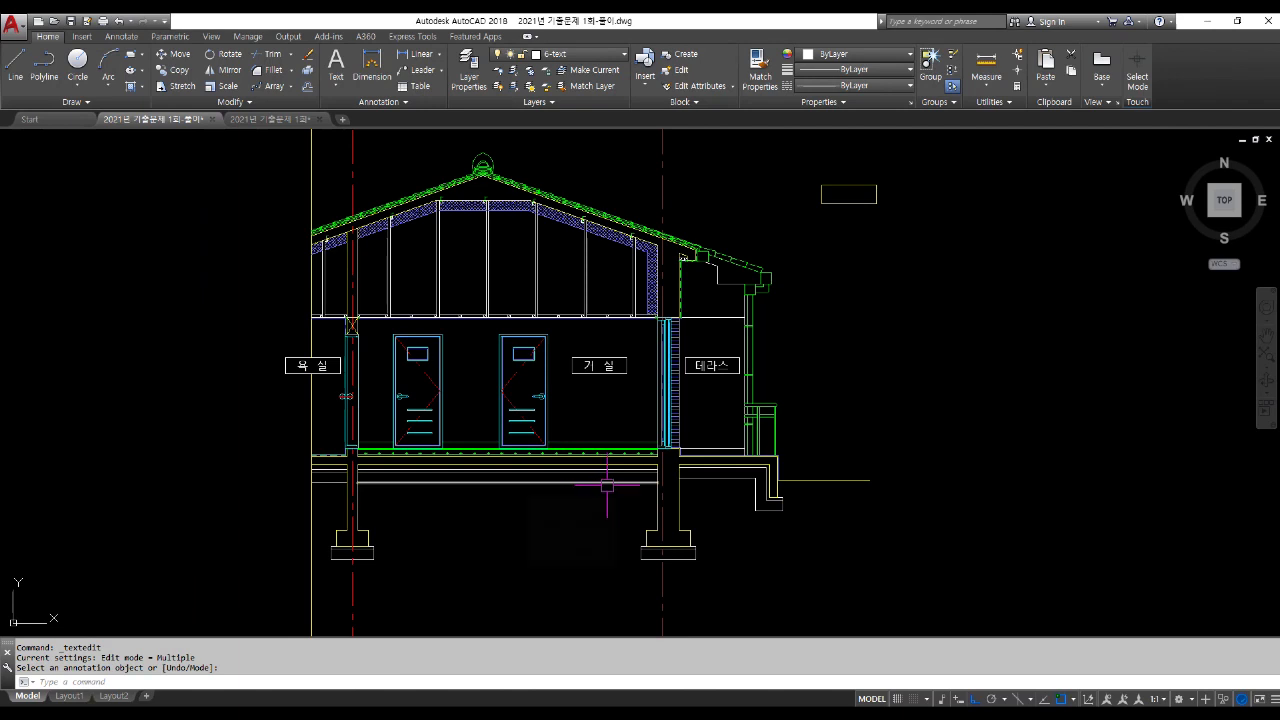